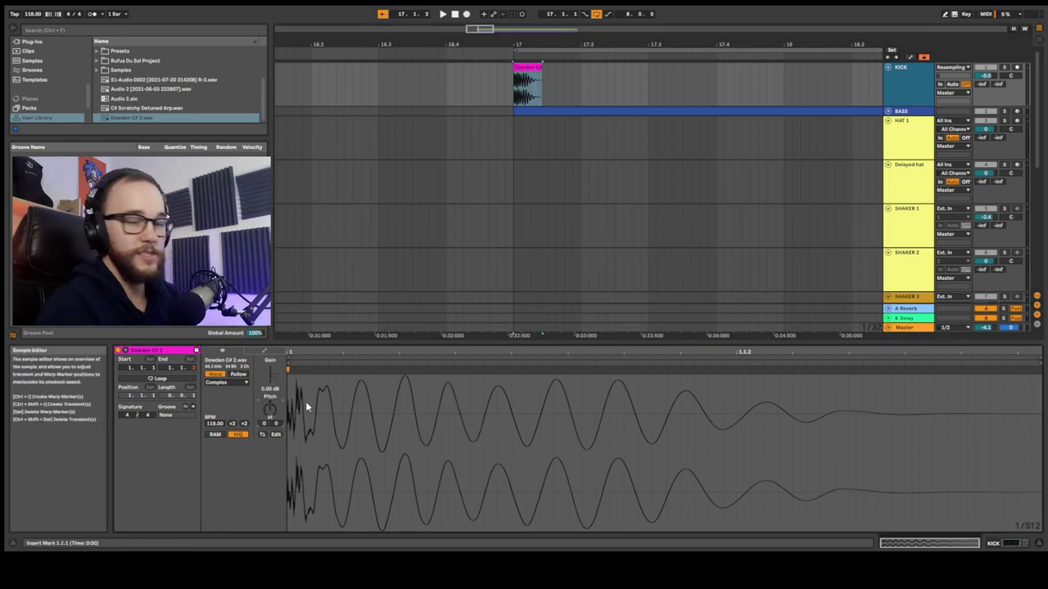
- Transpose the kick sample up 1 semitone and play it back from bar 17
key("Up")
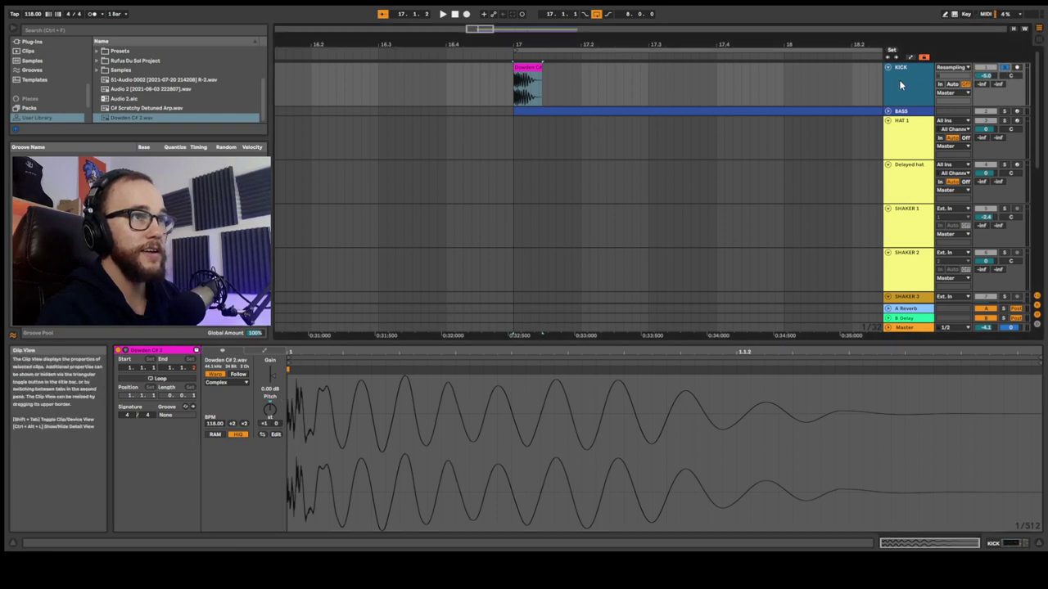
left_click(578, 92)
key("space")
key("space")
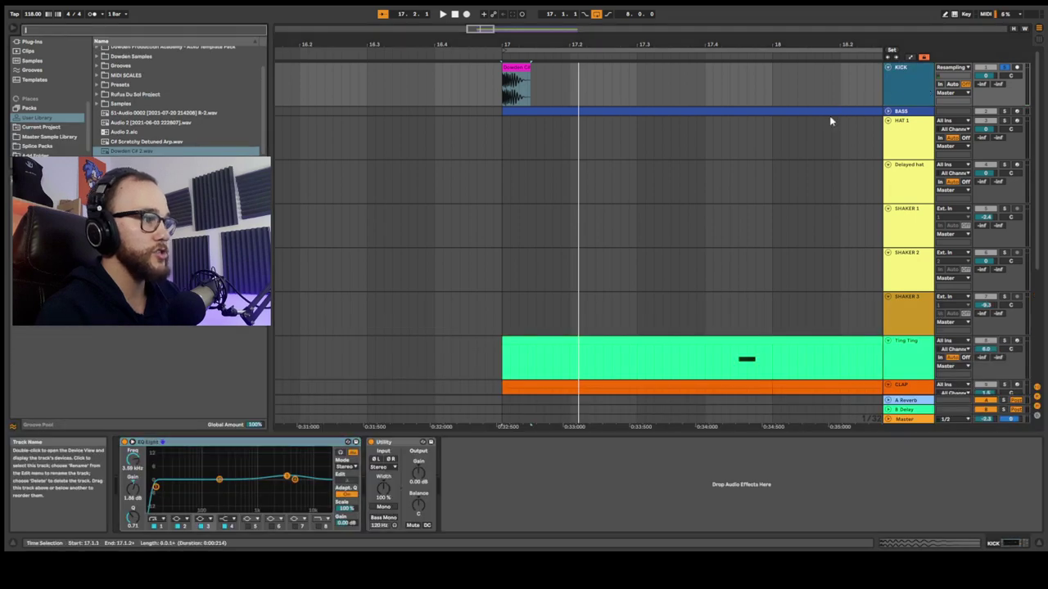
- Expand the kick's EQ Eight display and move band 2 to 127 Hz at about -0.21 dB while auditioning the kick
left_click(132, 442)
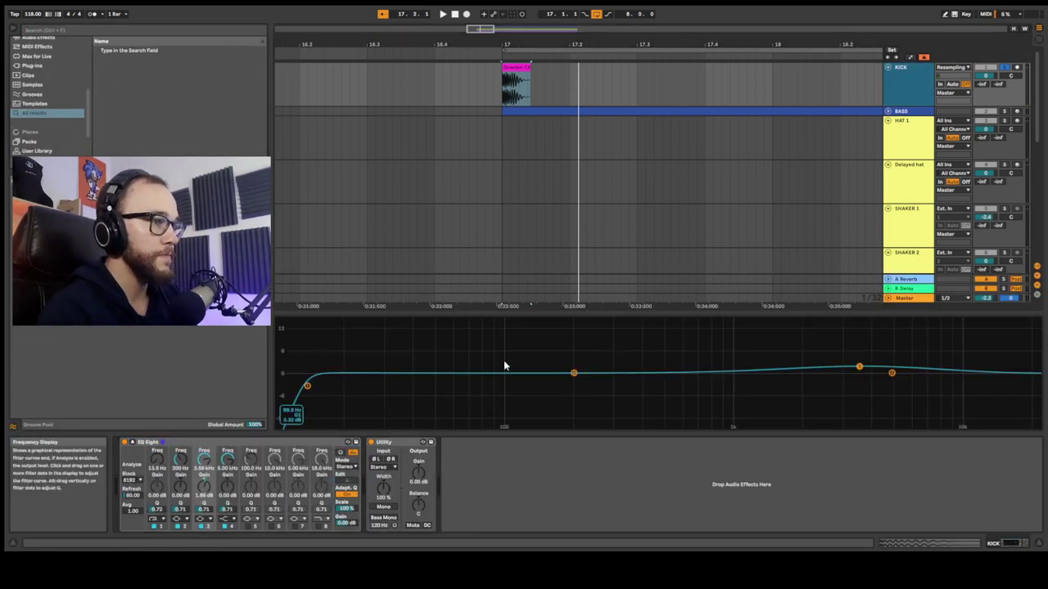
key("space")
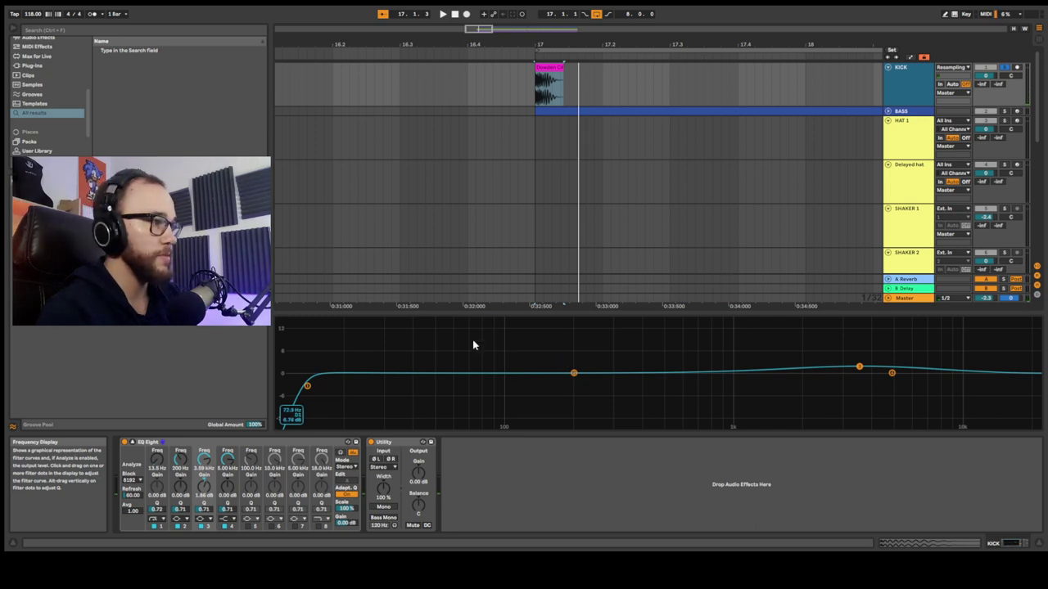
left_click_drag(575, 377, 557, 370)
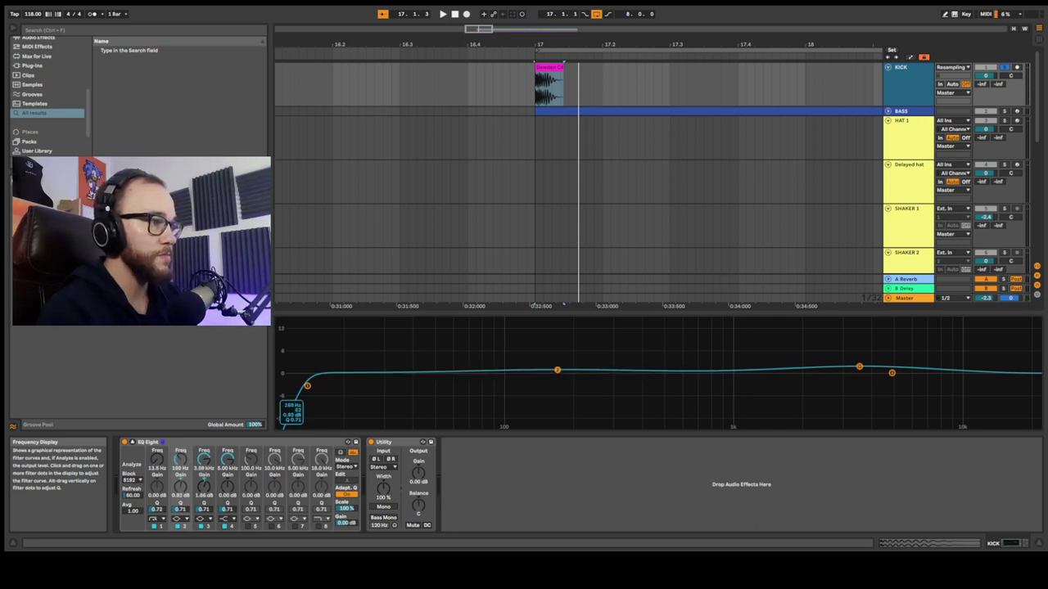
left_click_drag(498, 362, 506, 350)
key("space")
left_click_drag(500, 349, 529, 375)
key("space")
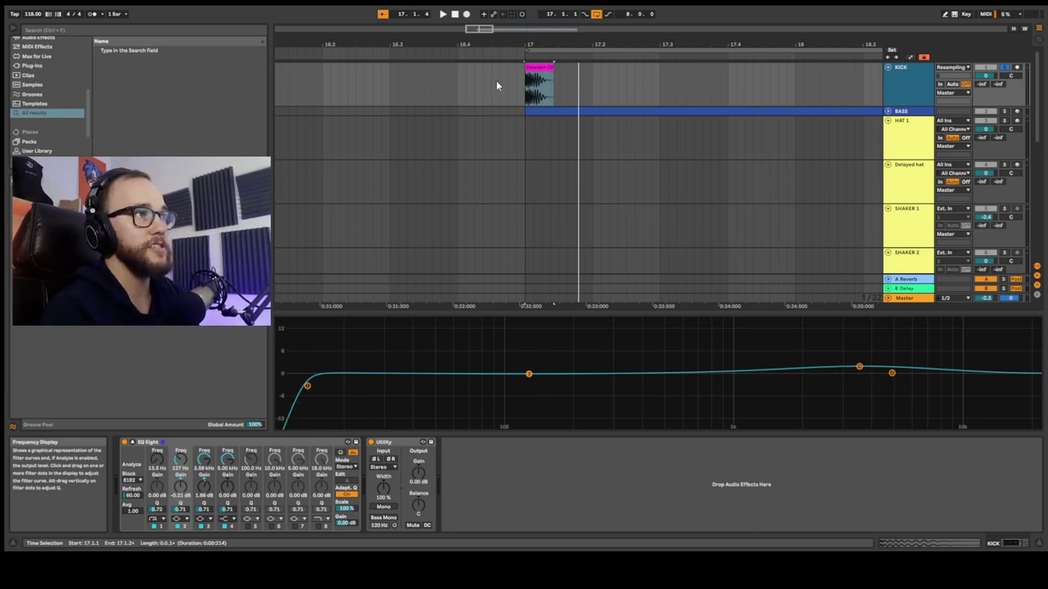
- Select the one-beat region holding the kick at bar 17 and duplicate it repeatedly to fill four bars up to bar 21
scroll(593, 84, "up", 3)
left_click(572, 84)
left_click_drag(573, 84, 425, 82)
scroll(432, 99, "down", 8)
scroll(454, 167, "down", 3)
key("ctrl+d")
key("ctrl+d")
key("ctrl+d")
key("ctrl+d")
key("ctrl+d")
key("ctrl+d")
key("ctrl+d")
key("ctrl+d")
key("ctrl+d")
key("ctrl+d")
key("ctrl+d")
key("ctrl+d")
key("ctrl+d")
key("ctrl+d")
key("ctrl+d")
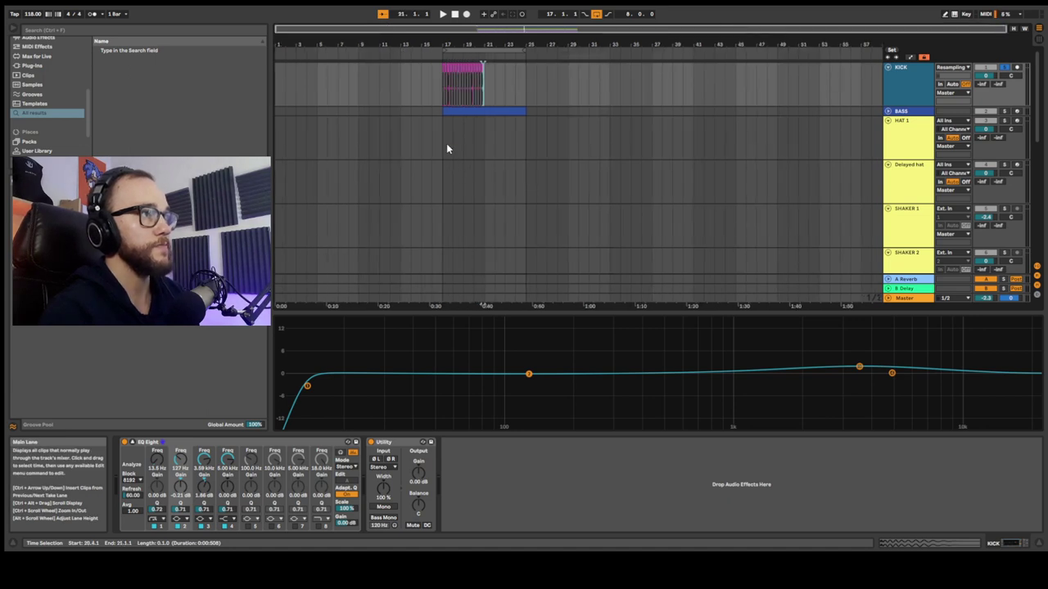
- Duplicate the four-bar kick pattern so it runs to bar 25, and start playback from bar 17
left_click(442, 85, "shift")
key("ctrl+d")
left_click(440, 113)
key("space")
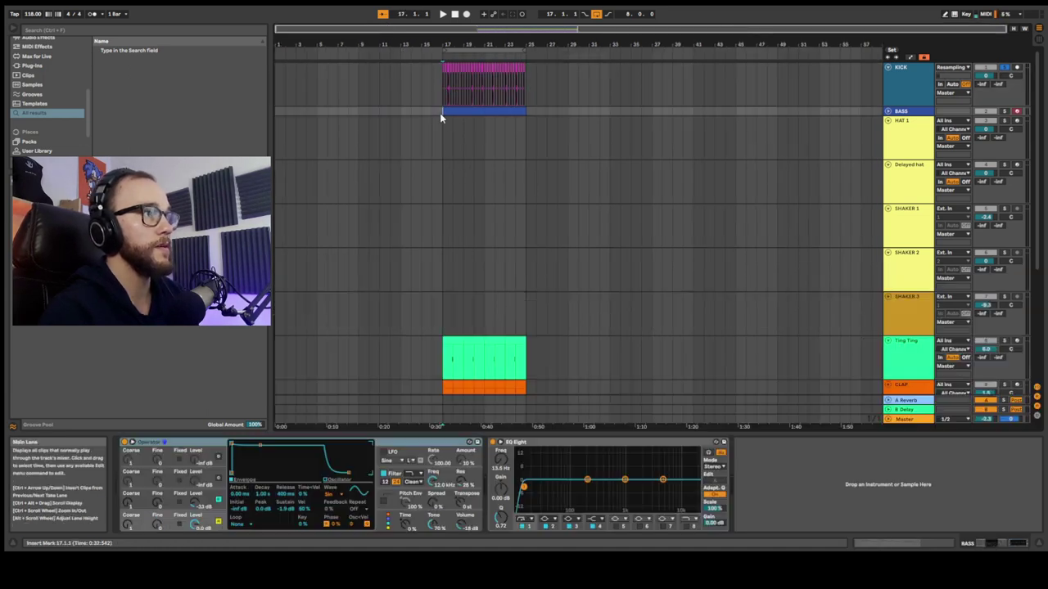
- Show the kick's EQ Eight and boost band 2 at about 38 Hz with a Q of 1.40 while listening
left_click(910, 85)
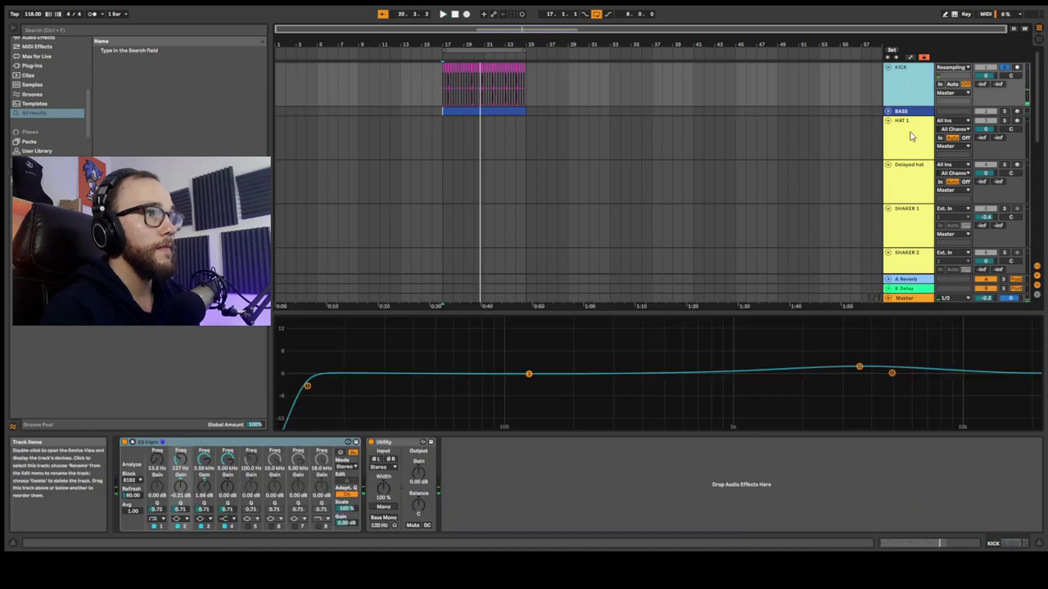
key("space")
key("space")
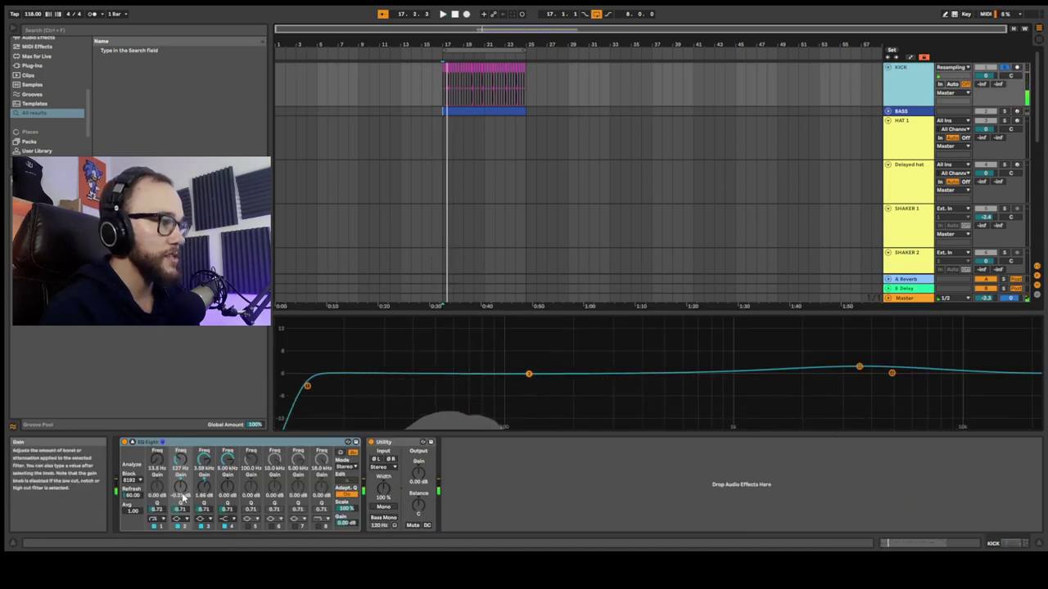
key("space")
left_click_drag(528, 374, 410, 343)
key("space")
key("space")
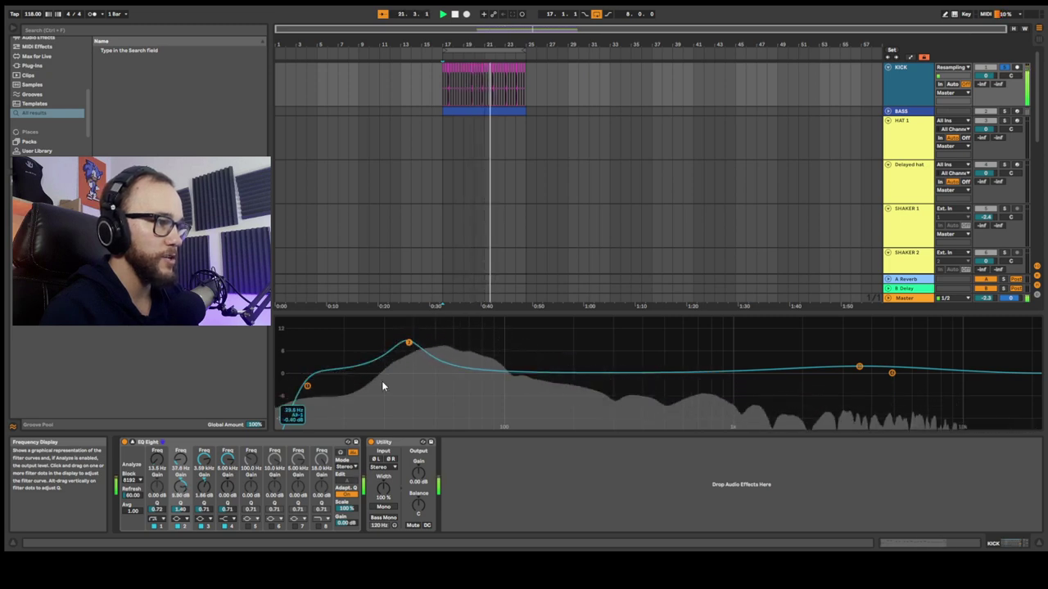
- Audition the low boost and fine-tune band 2 to 35.8 Hz at about 8.24 dB
key("space")
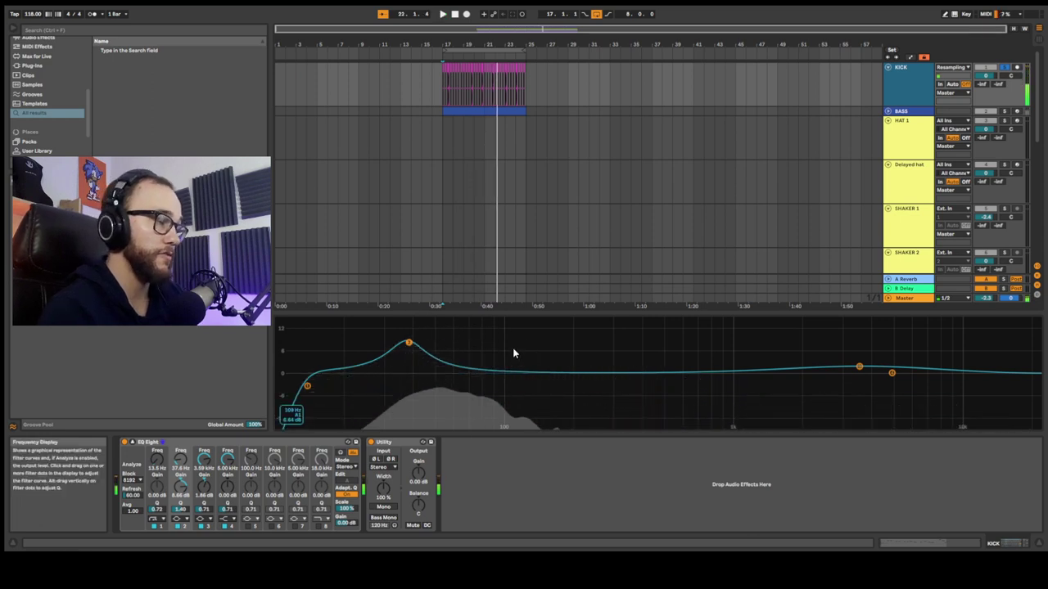
key("space")
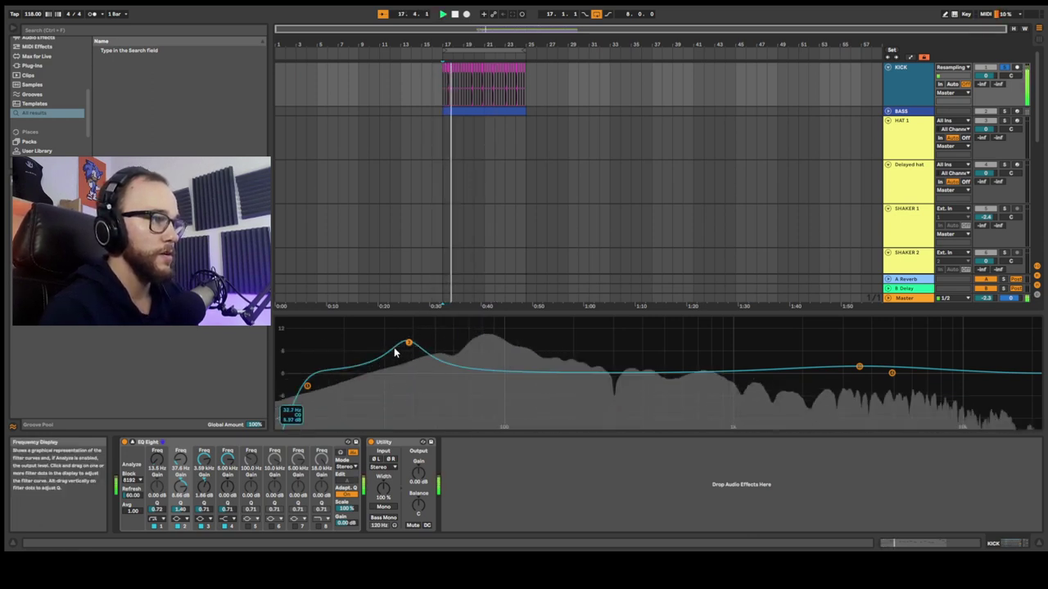
key("space")
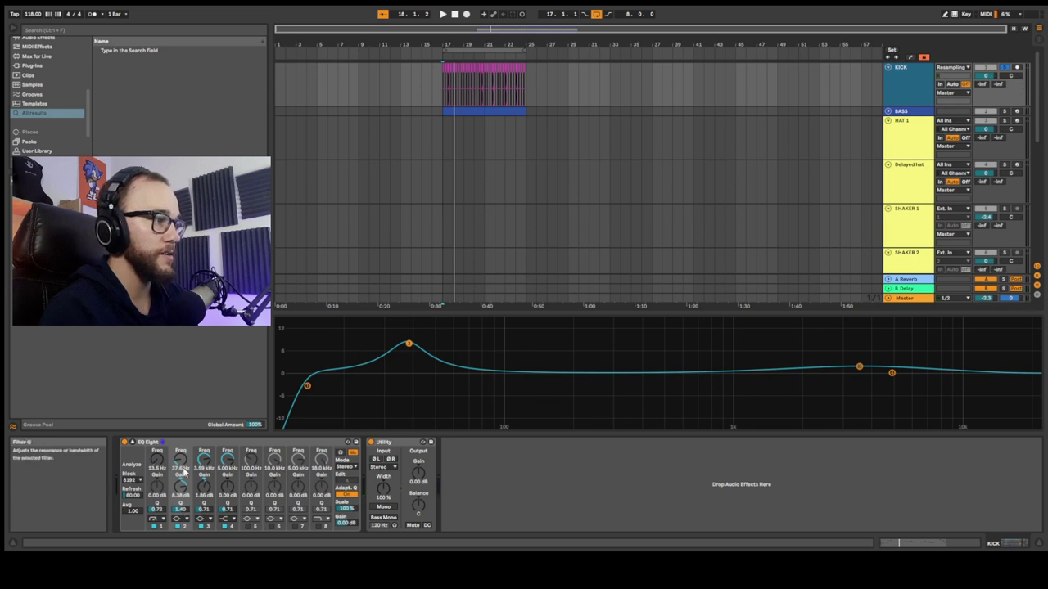
left_click_drag(409, 343, 402, 344)
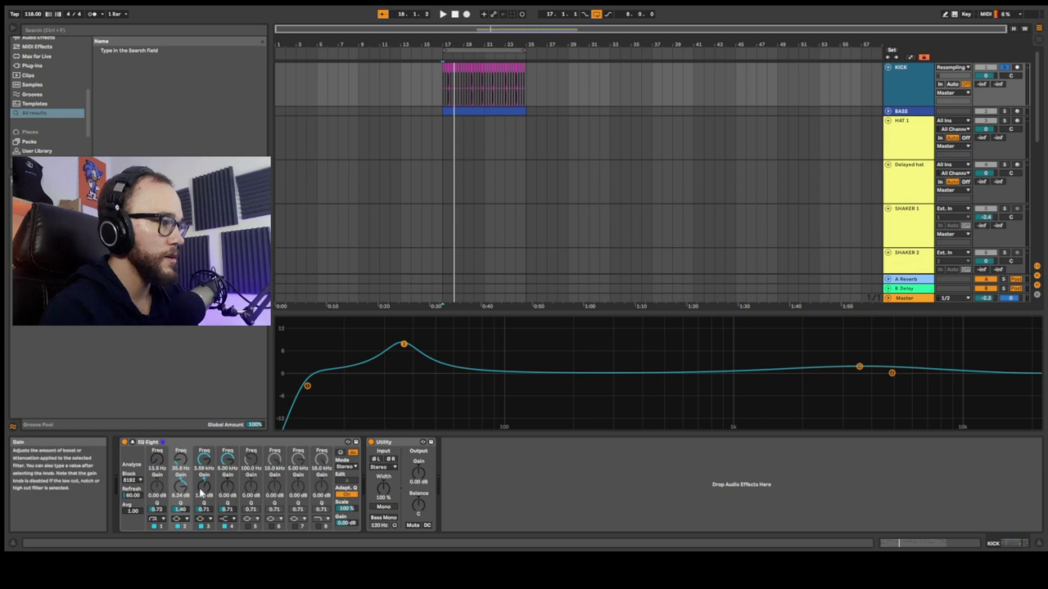
- Set EQ band 3 to 72 Hz with a Q of 18.0 and a gain of 1.43 dB, listening to the kick
left_click_drag(207, 513, 207, 501)
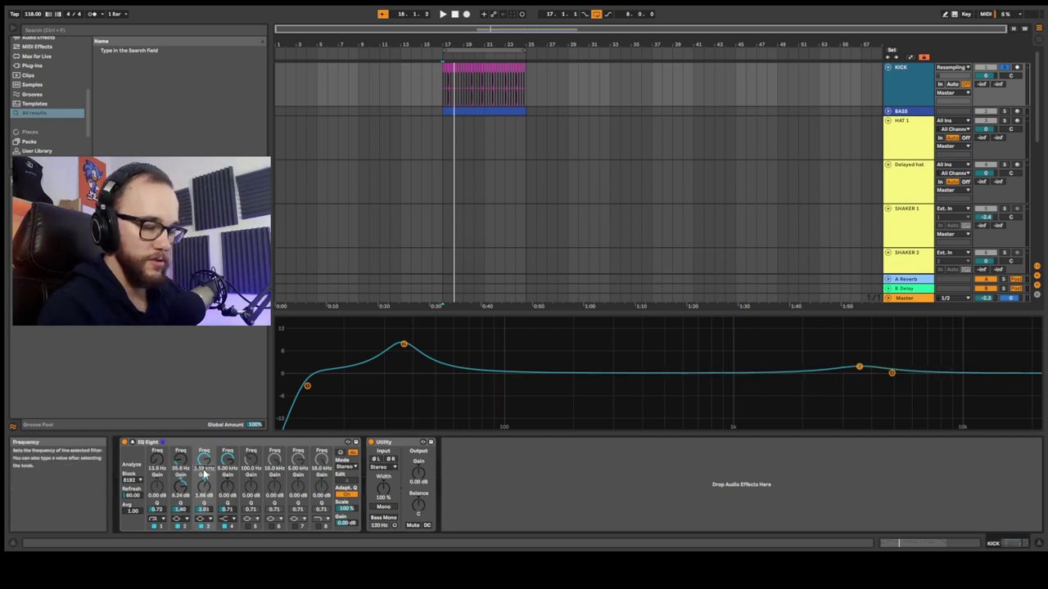
key("Return")
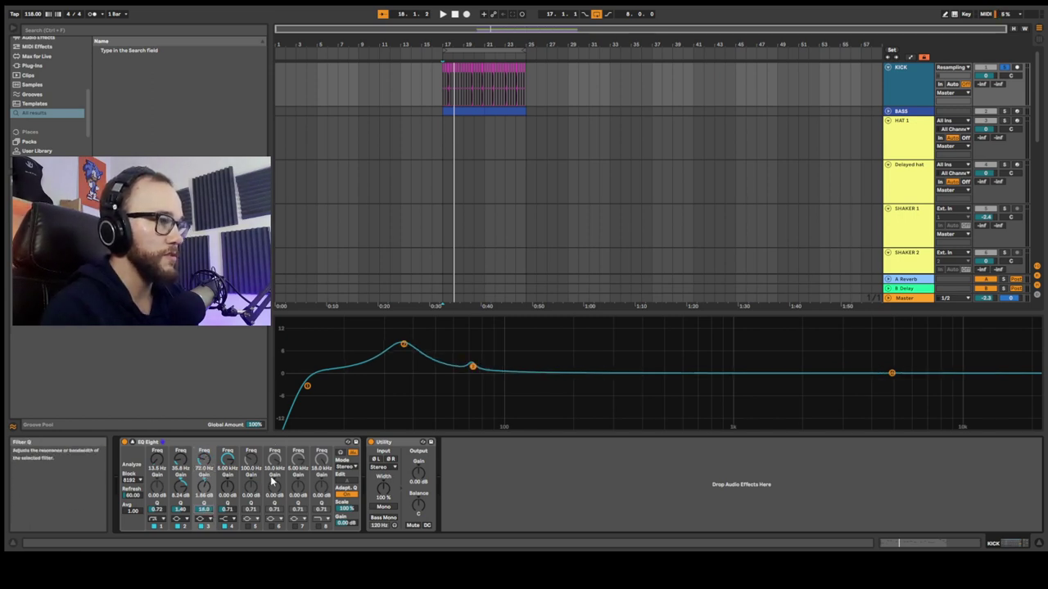
key("space")
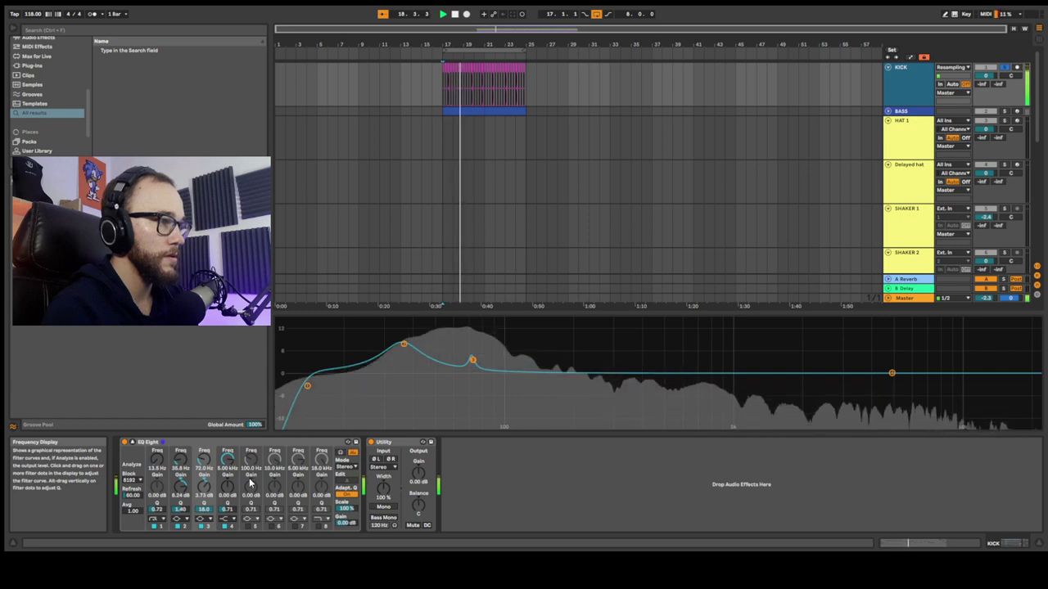
left_click_drag(201, 497, 201, 508)
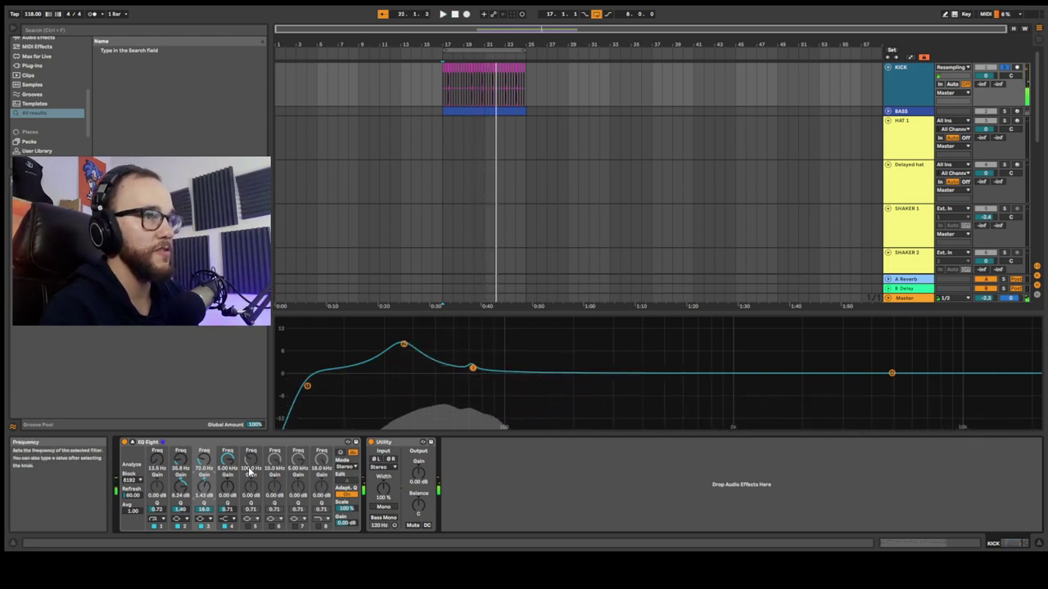
key("space")
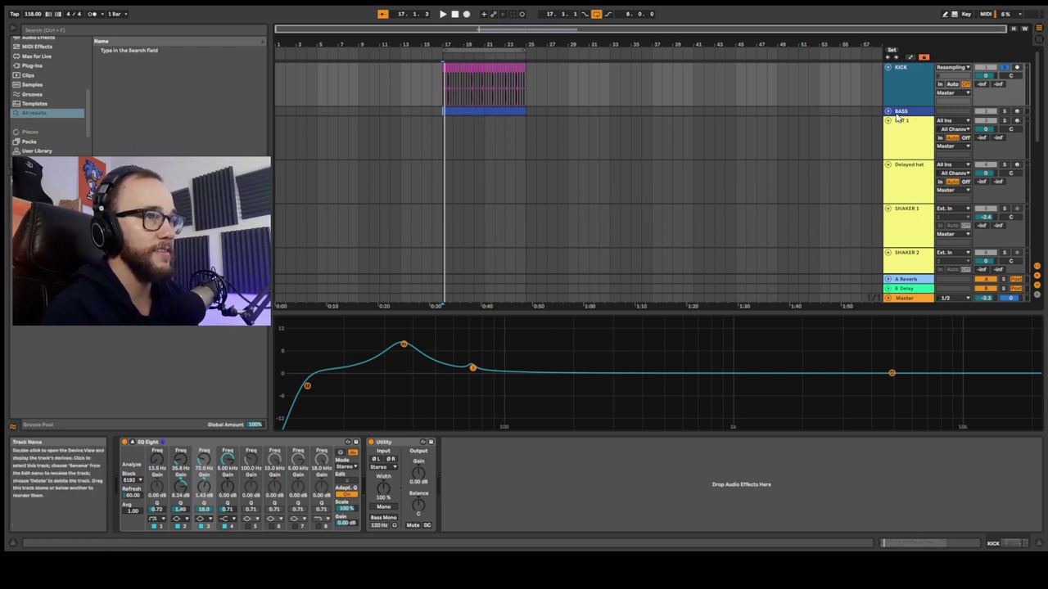
- Play the kick and lower EQ Eight's output gain to about -0.25 dB
key("space")
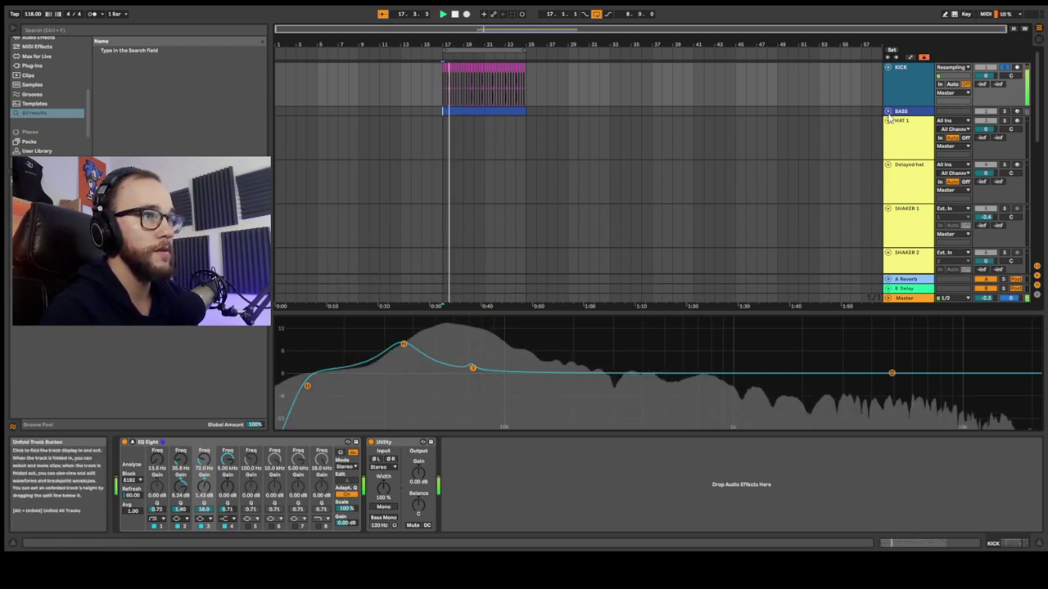
key("space")
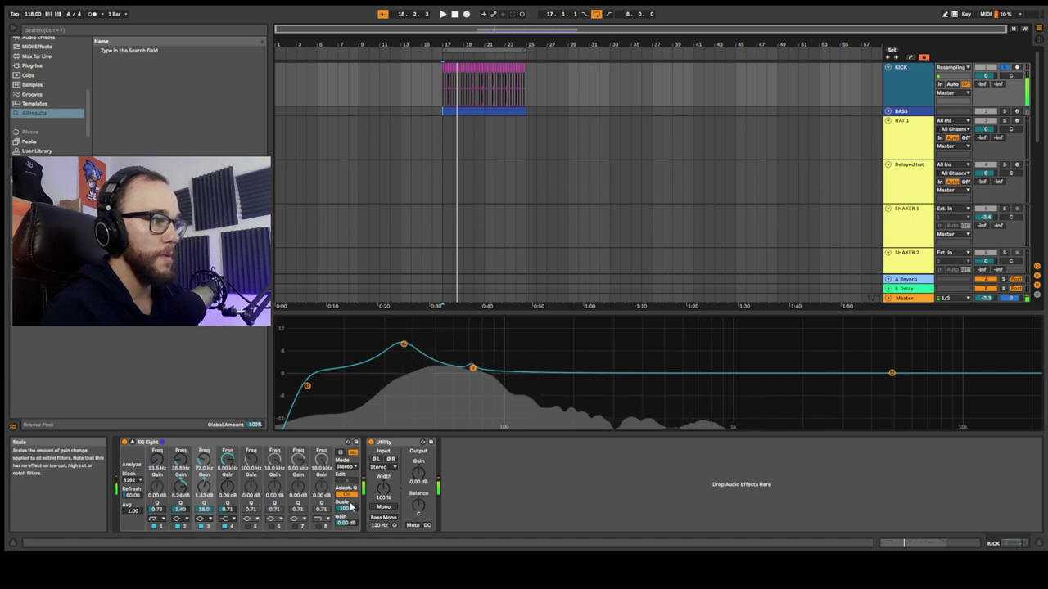
left_click_drag(352, 526, 352, 532)
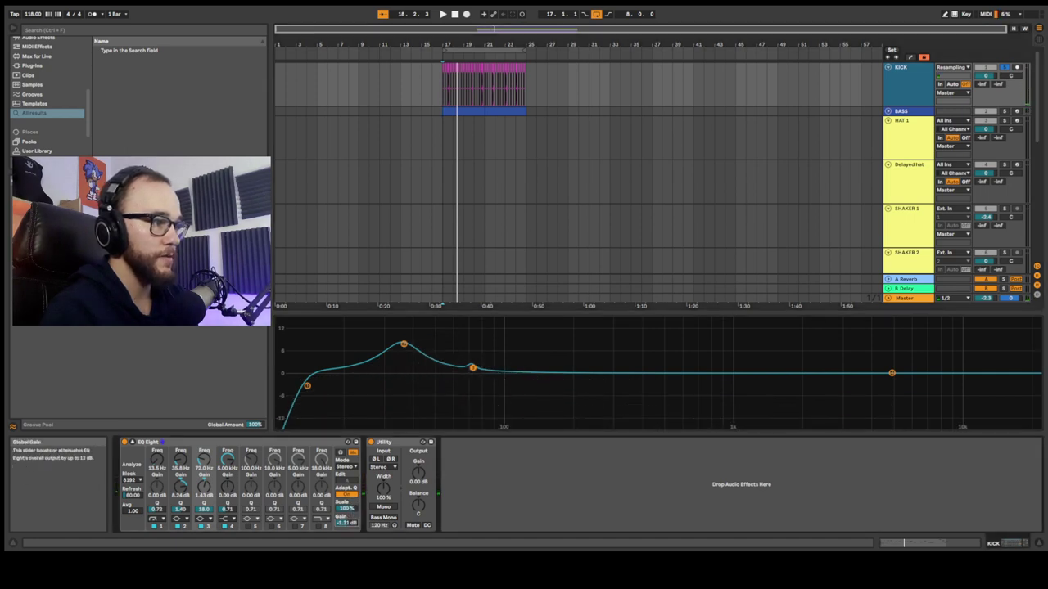
key("space")
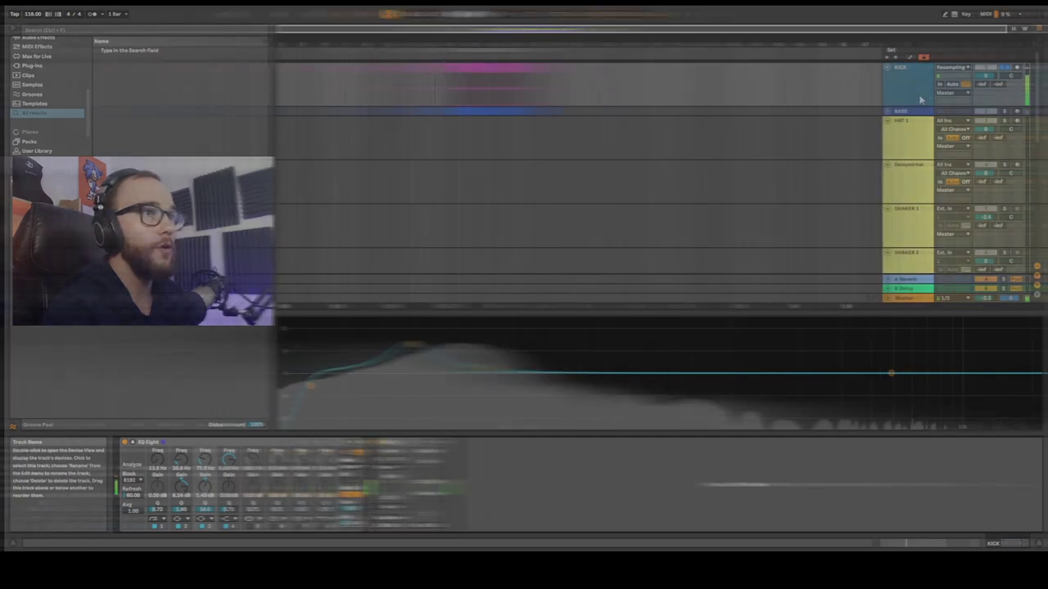
key("space")
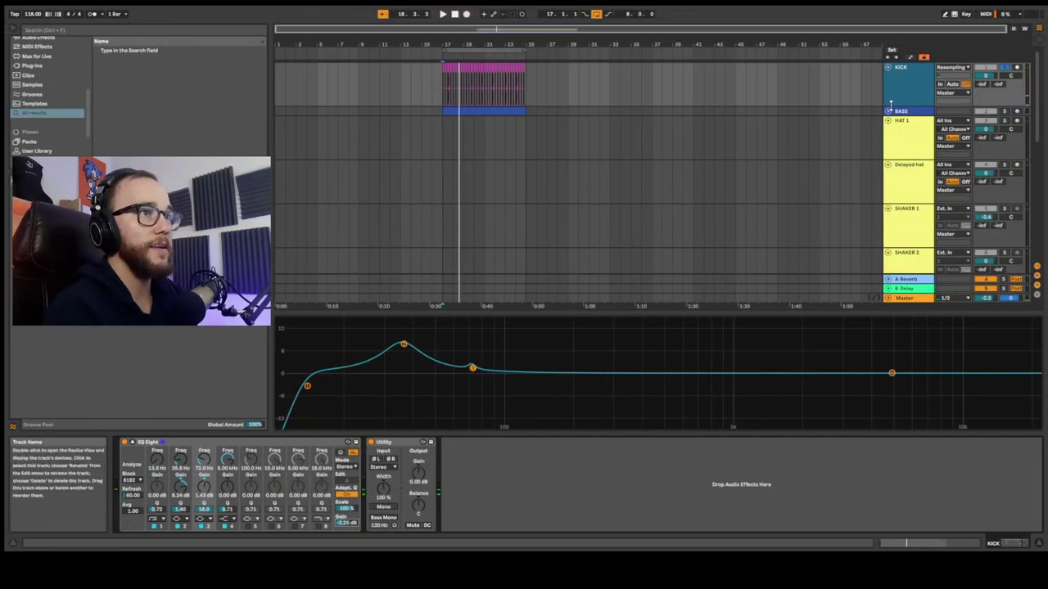
- Unfold the BASS track and increase its height so the MIDI notes show in the arrangement
left_click(888, 112)
scroll(468, 136, "down", 1)
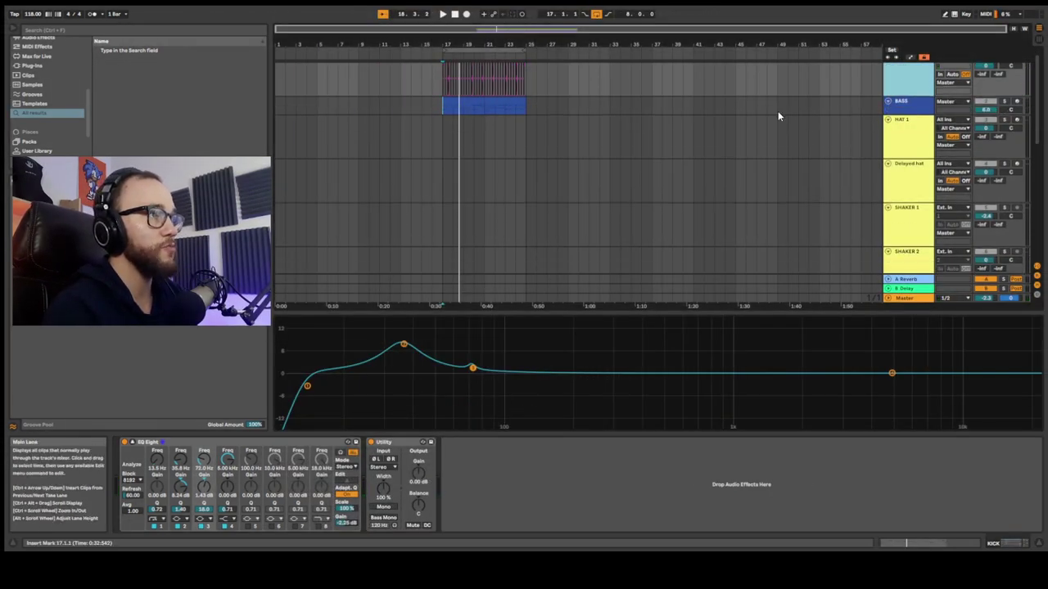
left_click(894, 105)
left_click_drag(896, 151, 897, 159)
- Open the BASS track's first MIDI clip and examine its note pattern across the four bars
left_click(459, 101)
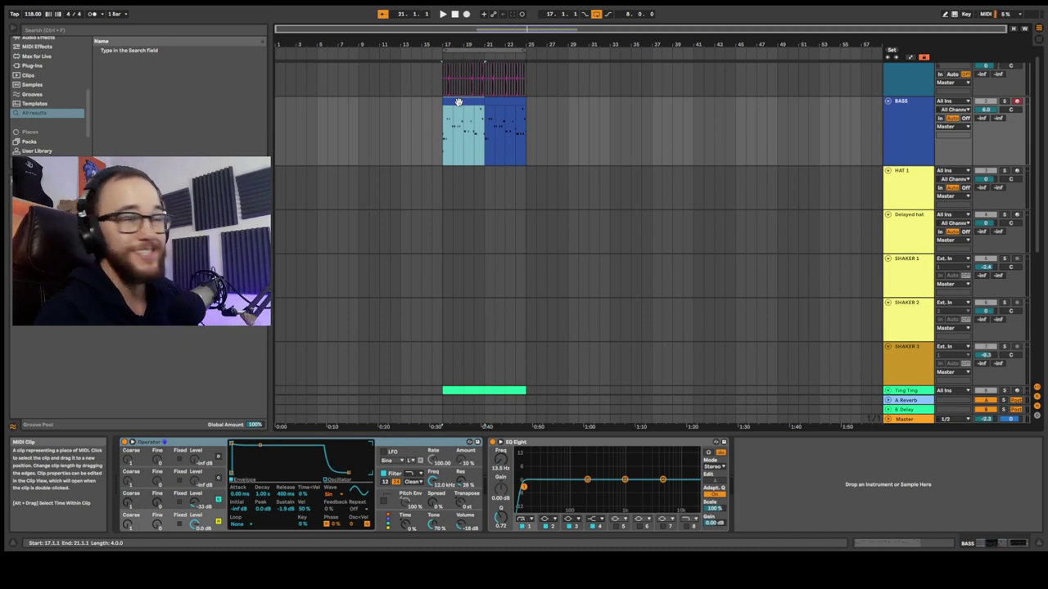
double_click(459, 101)
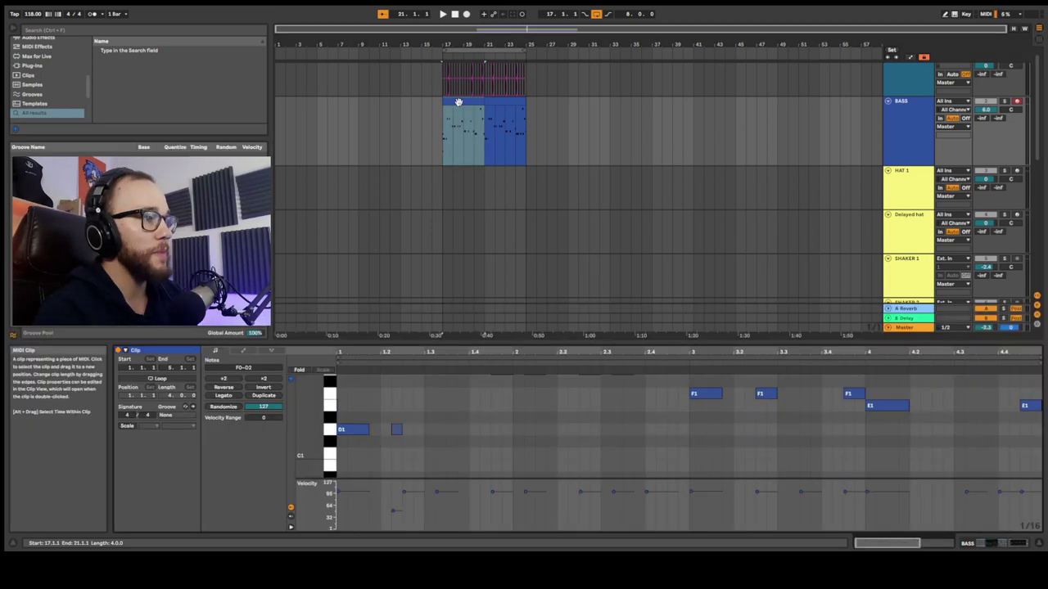
scroll(559, 423, "down", 3)
scroll(548, 427, "up", 4)
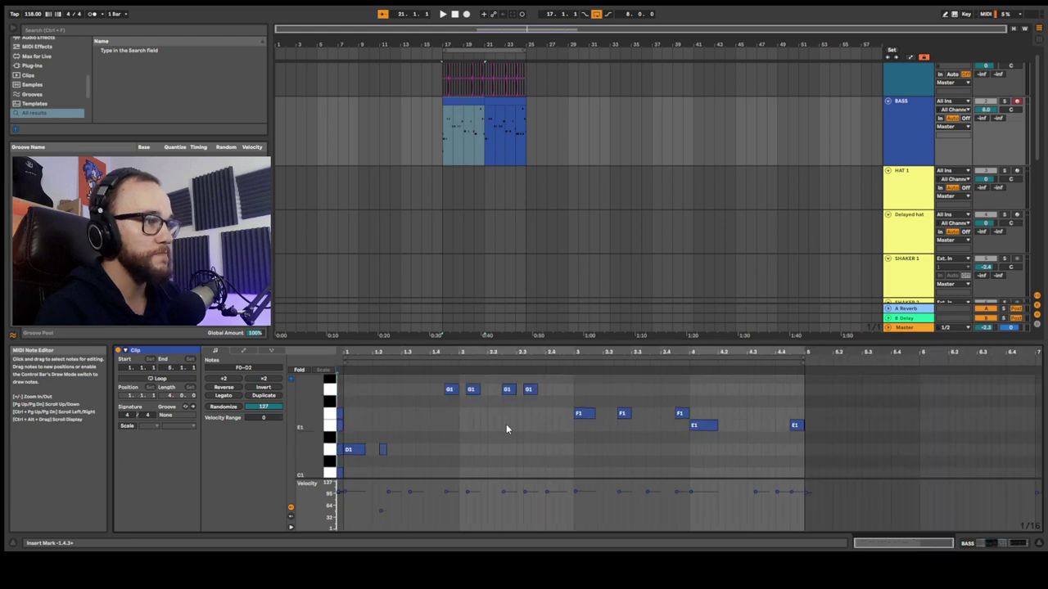
scroll(469, 436, "down", 1)
scroll(442, 426, "down", 2)
scroll(442, 427, "up", 3)
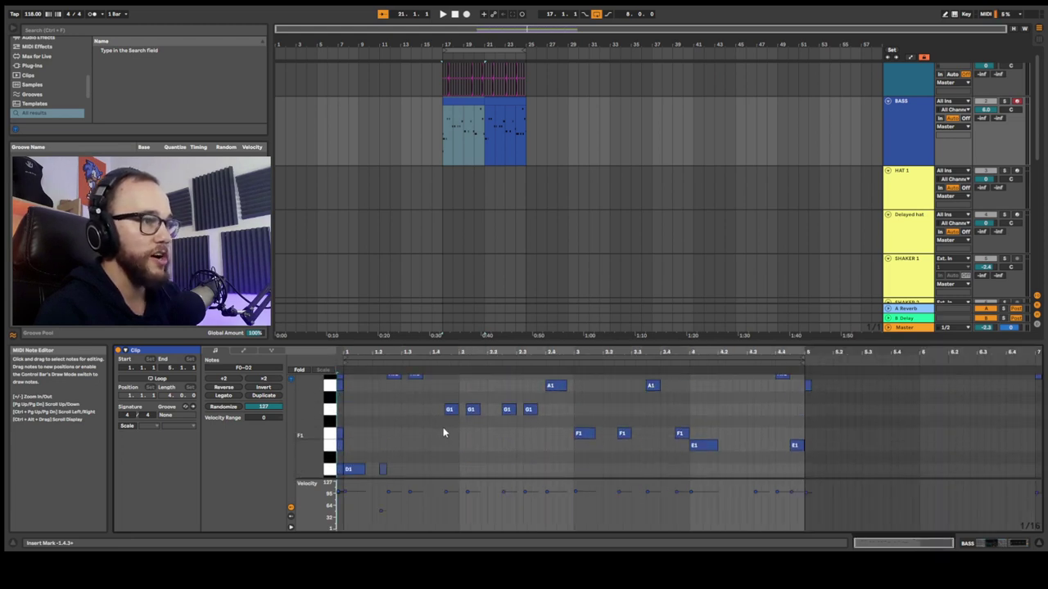
scroll(447, 426, "down", 2)
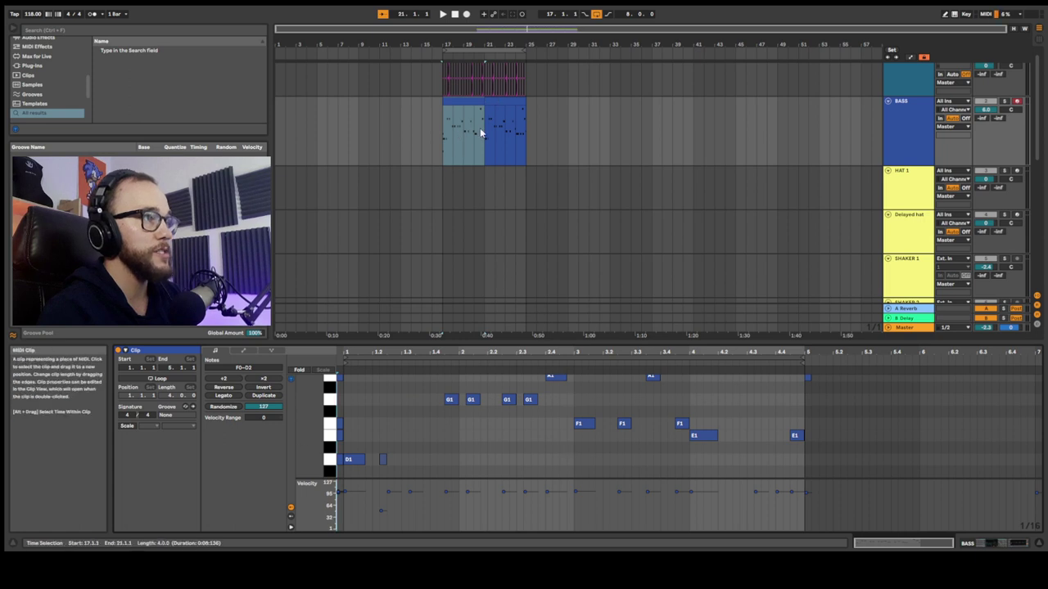
scroll(467, 215, "up", 1)
- Show the BASS track's device chain and search the browser for "OPER"
double_click(918, 153)
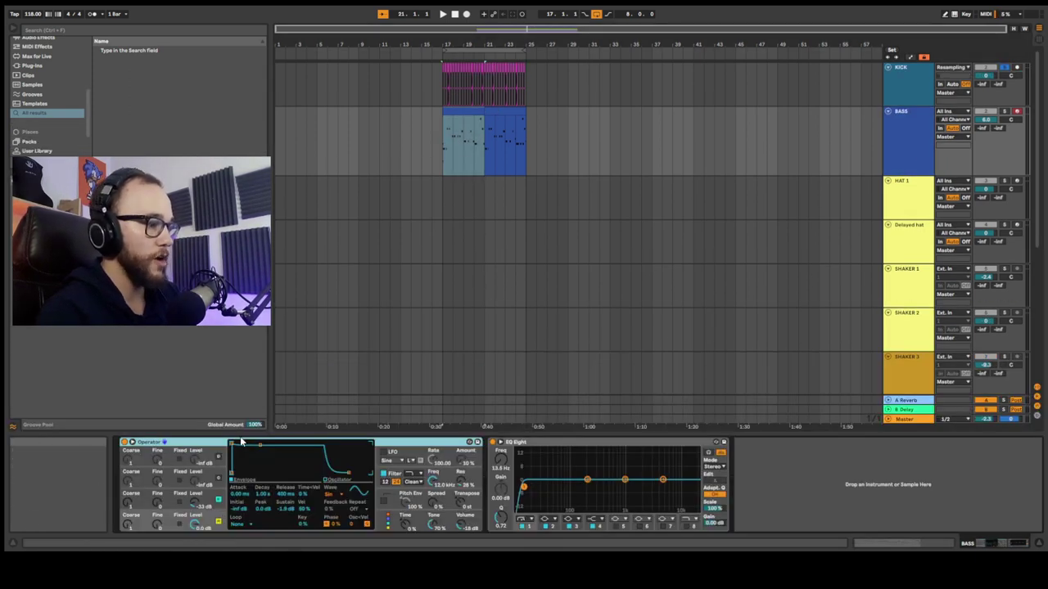
key("ctrl+f")
type("OPER")
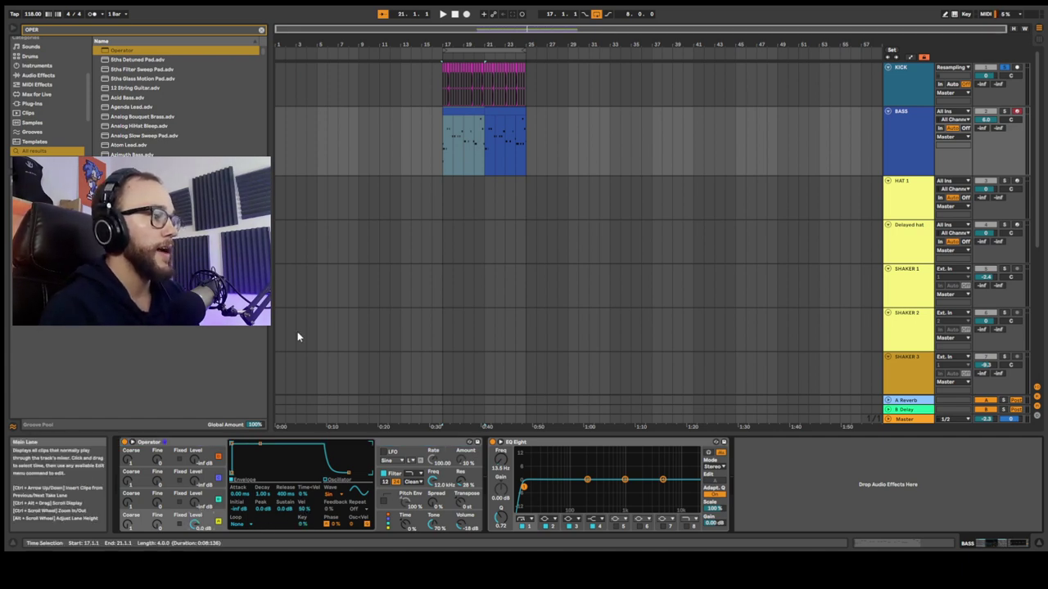
- Display oscillator B's envelope in Operator, then play the bassline with the first BASS clip's notes open
left_click(197, 506)
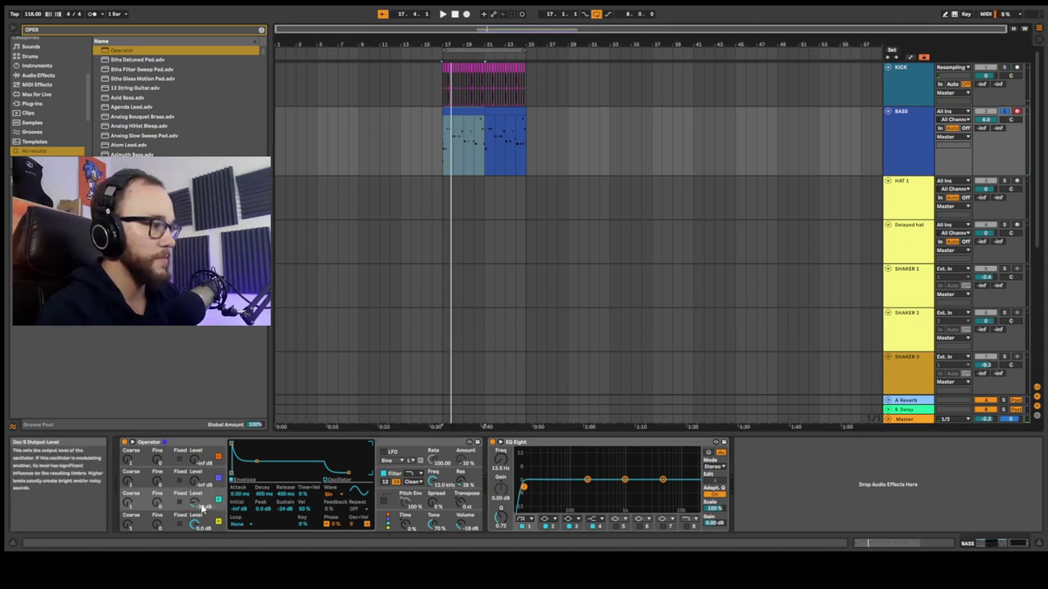
key("space")
left_click(456, 110)
double_click(457, 110)
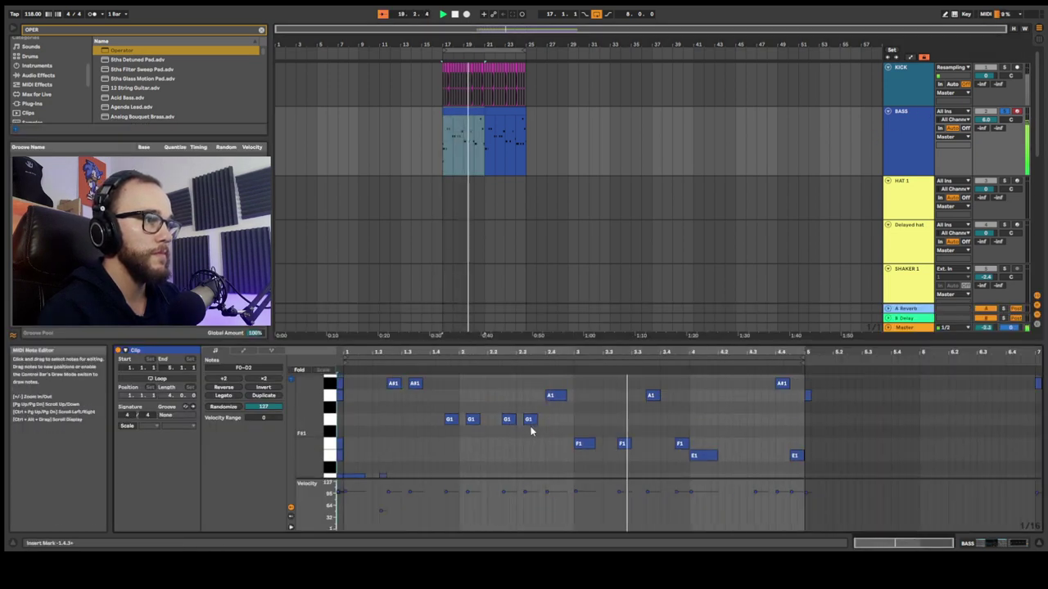
- Examine the note pattern of the first BASS clip across its full pitch range during playback
scroll(530, 429, "down", 3)
scroll(532, 429, "up", 3)
scroll(532, 428, "down", 7)
scroll(532, 428, "up", 6)
scroll(532, 428, "down", 2)
scroll(532, 429, "down", 3)
- Open the second BASS clip and examine its notes, including the variation in its last bar
left_click(515, 112)
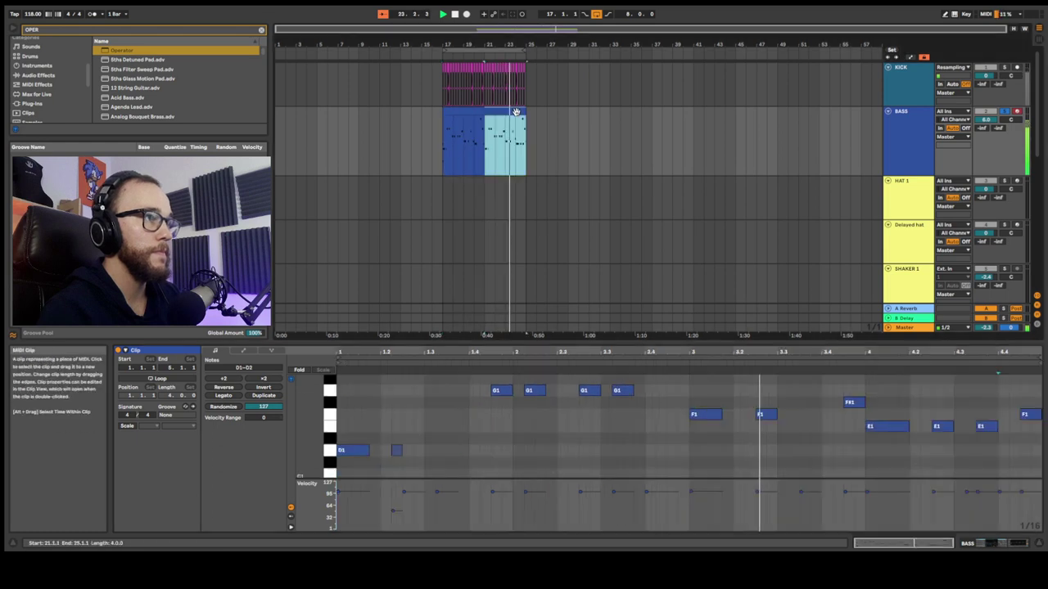
left_click(811, 430)
scroll(811, 432, "up", 3)
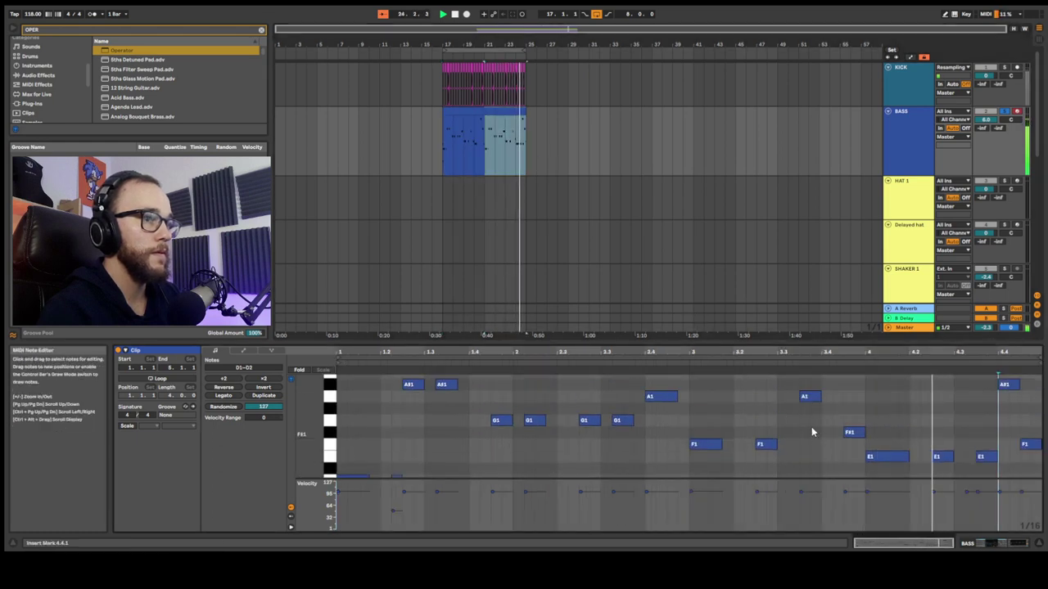
scroll(811, 432, "up", 1)
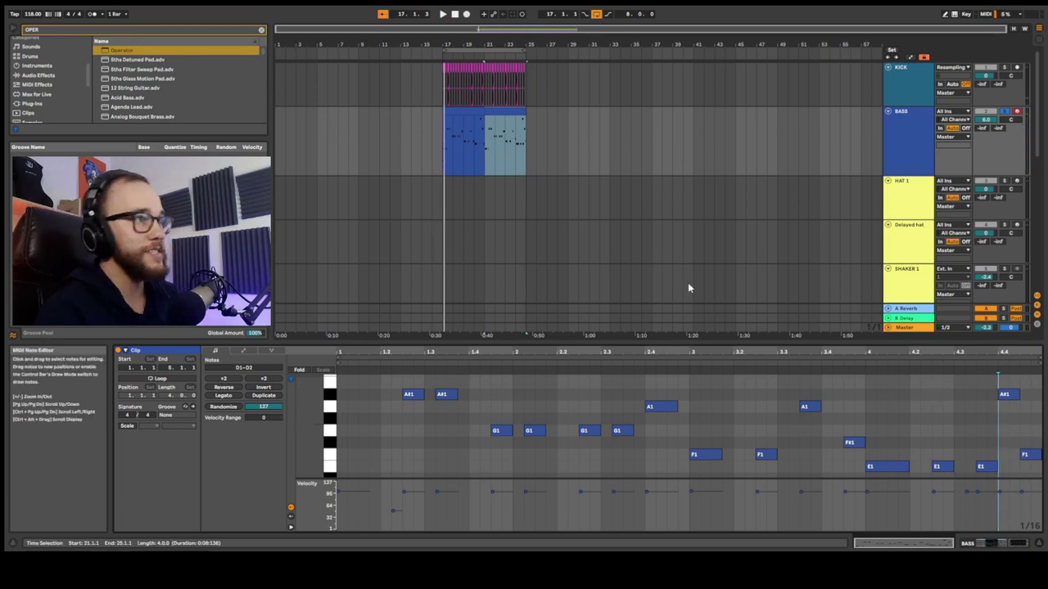
- Compare the notes of the first BASS clip with those of the second, especially around the fourth bar
left_click(472, 112)
scroll(793, 406, "right", 3)
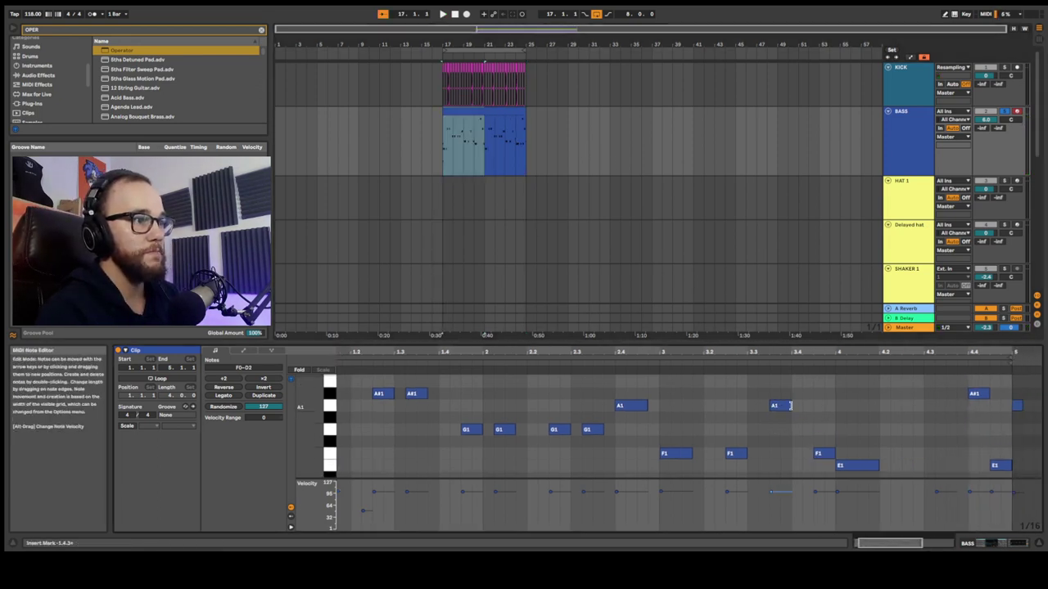
scroll(791, 405, "right", 5)
scroll(744, 415, "left", 9)
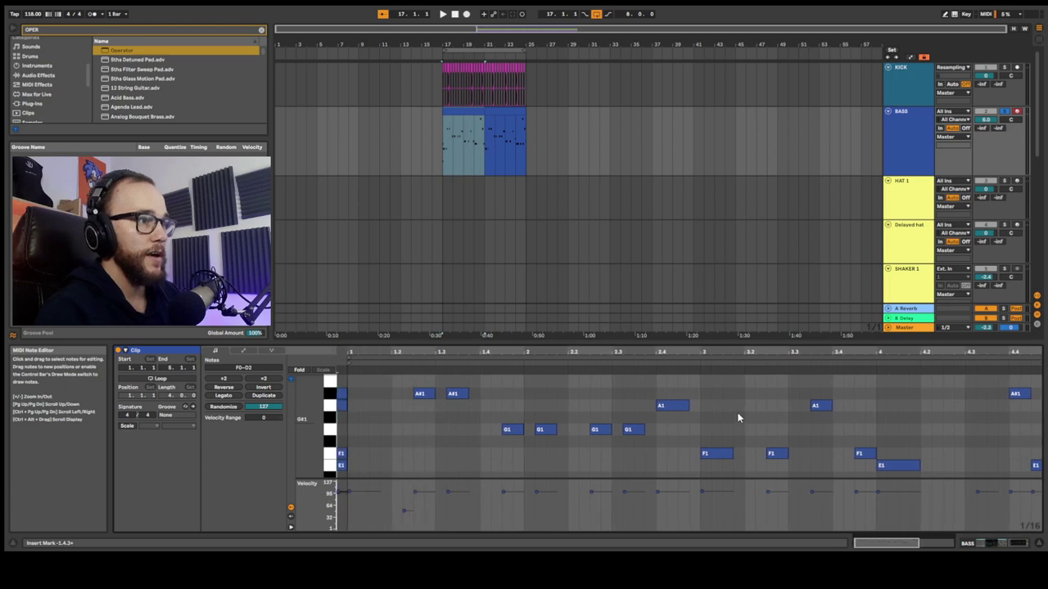
scroll(733, 416, "down", 5)
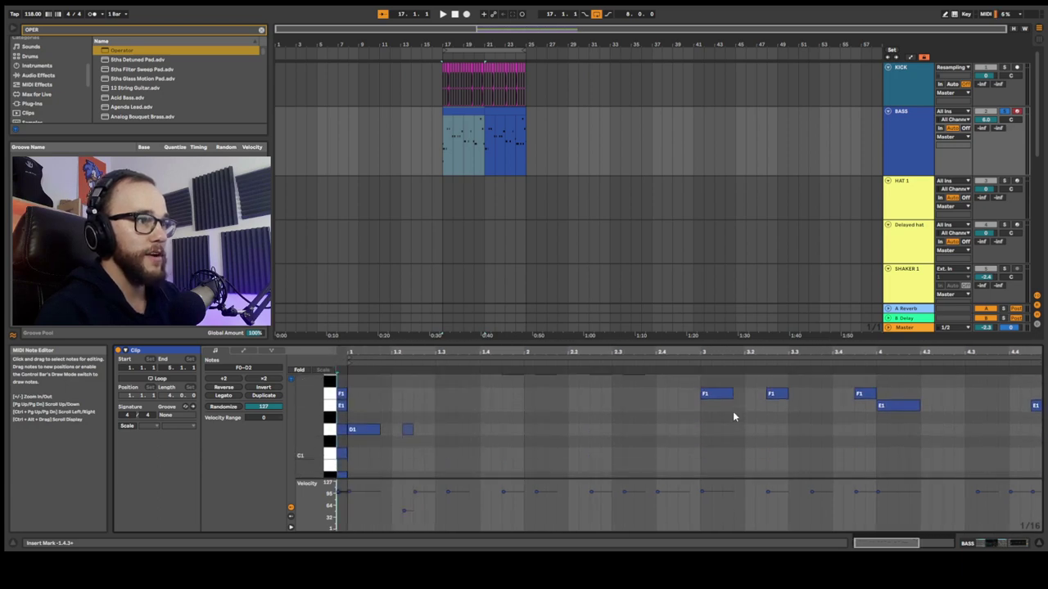
left_click(494, 117)
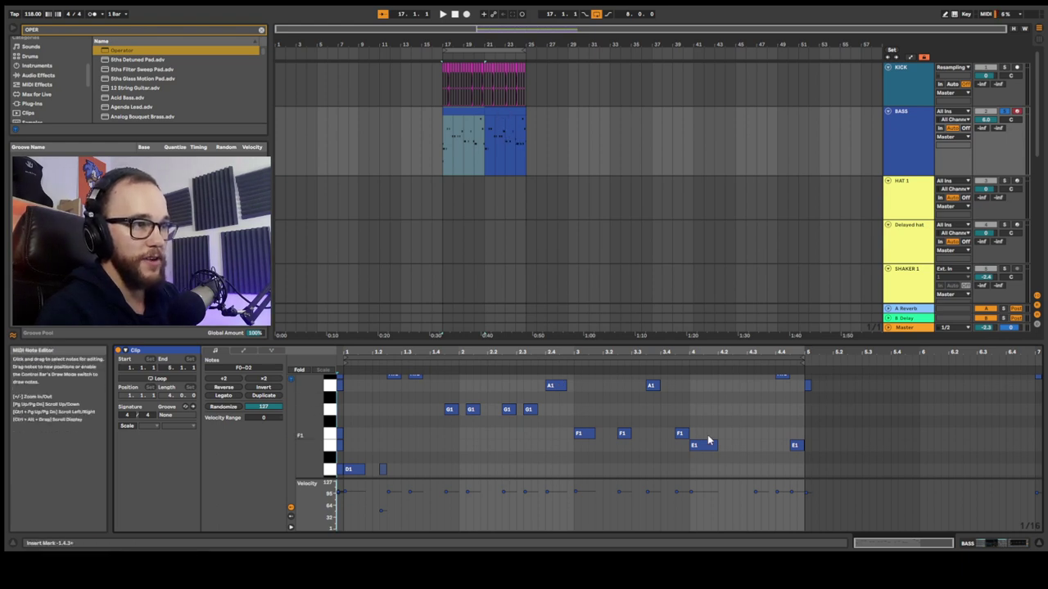
left_click(493, 118)
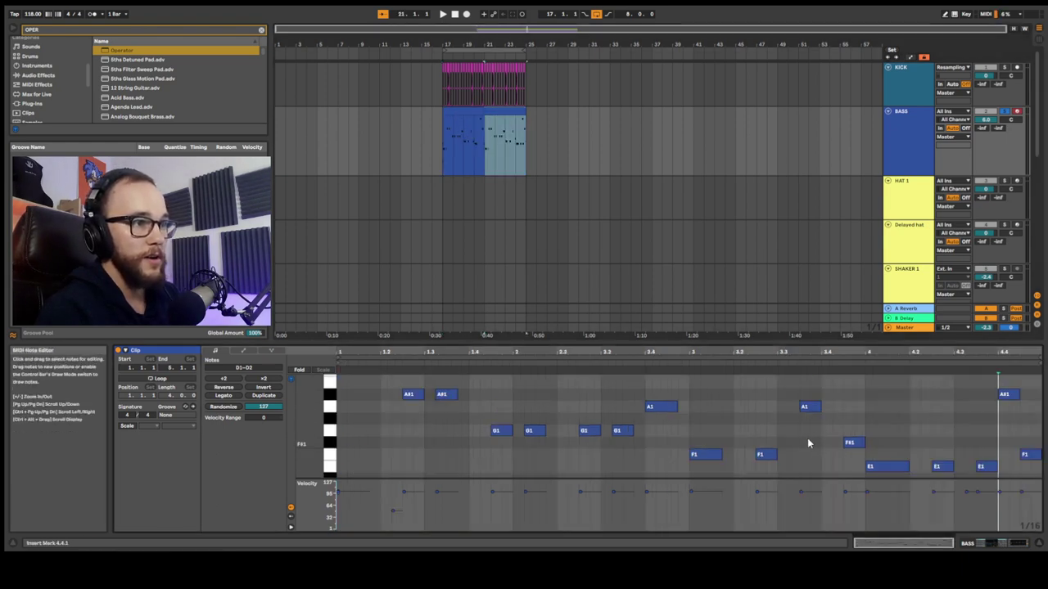
left_click(746, 425)
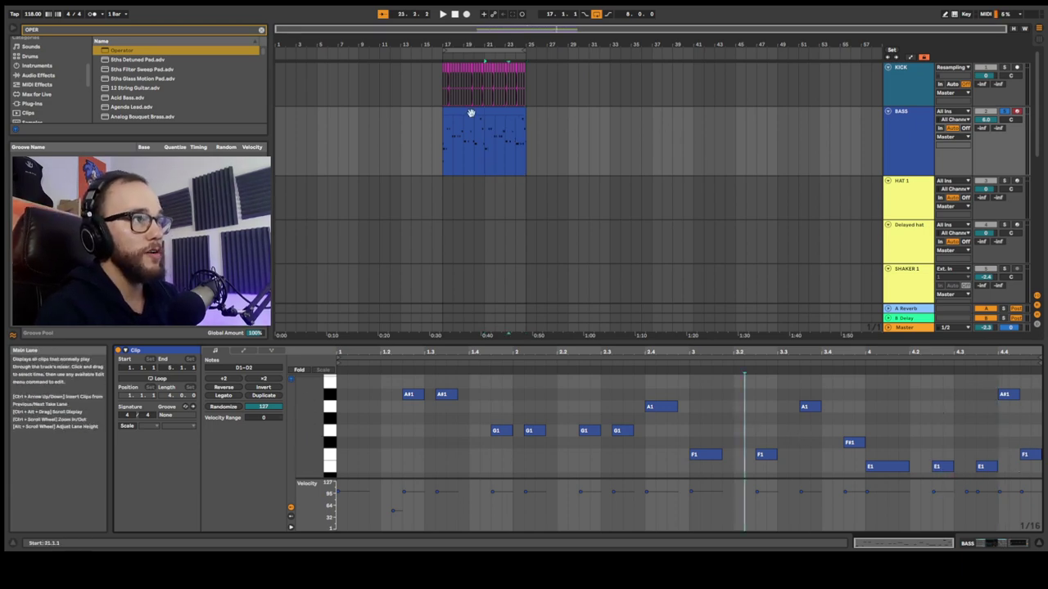
- Consolidate the two BASS clips into one eight-bar clip and place the insert marker at its start, bar 17
left_click(473, 115)
key("ctrl+j")
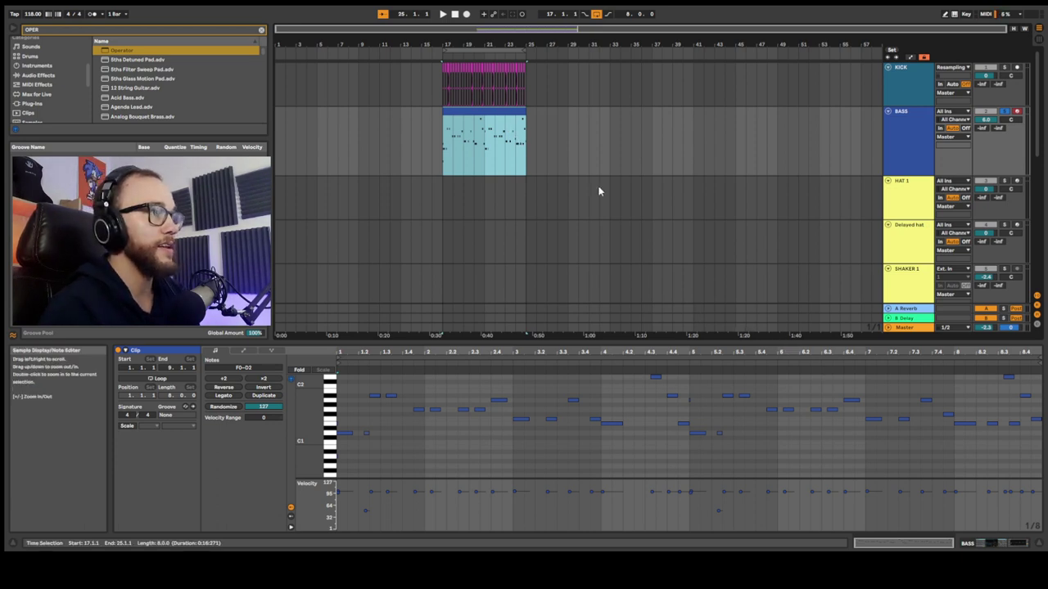
left_click(446, 145)
- Show the BASS track's devices, view Operator's oscillator A envelope, and set oscillator B's envelope release to 1.49 s
left_click(914, 135)
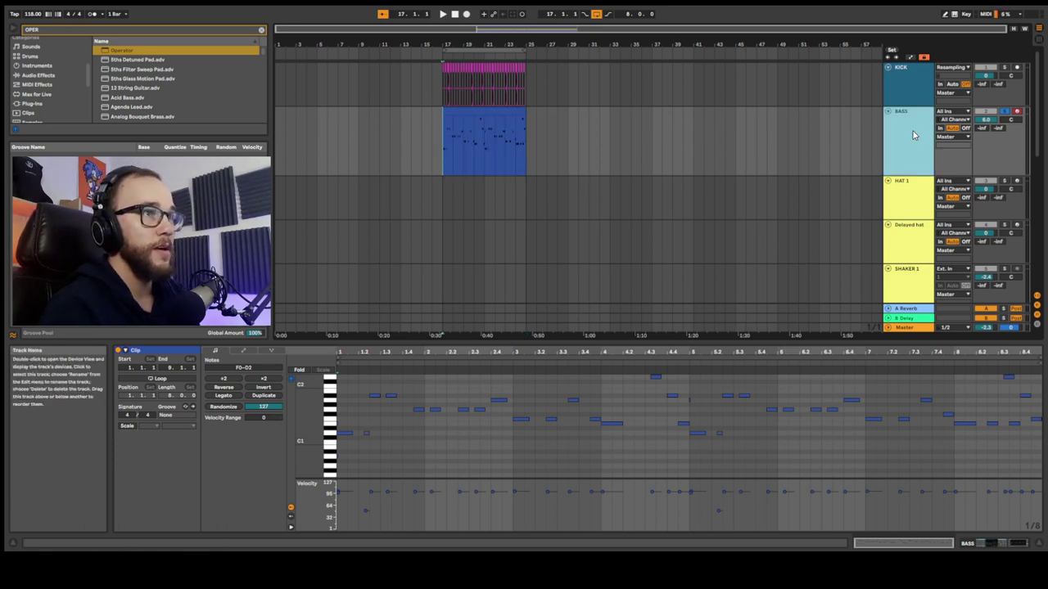
double_click(916, 132)
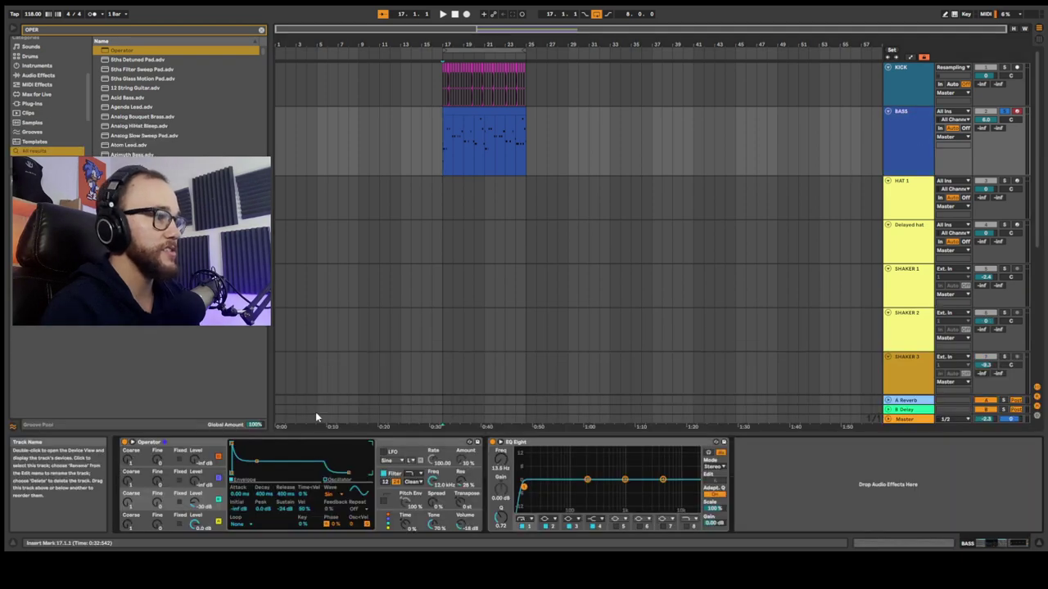
left_click(205, 522)
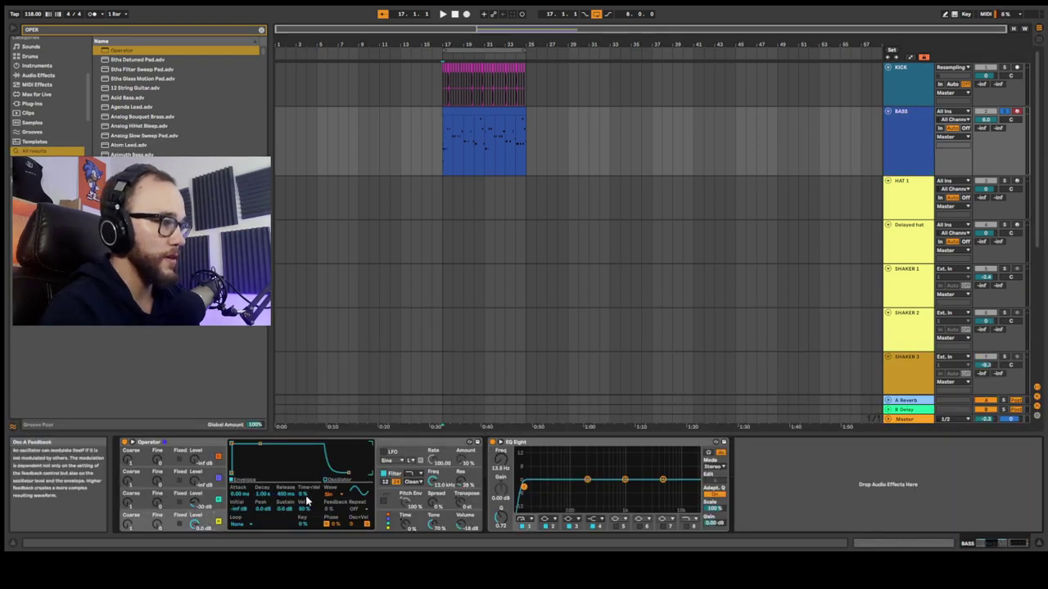
left_click(205, 499)
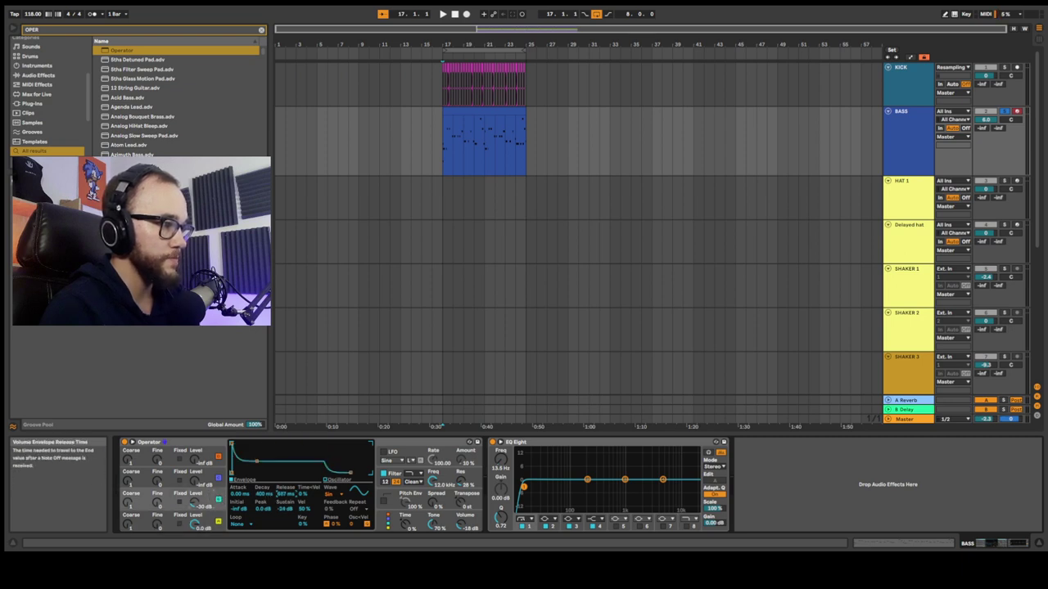
- Expand EQ Eight's spectrum display and audition the bassline with Operator's oscillator B switched off and on
key("space")
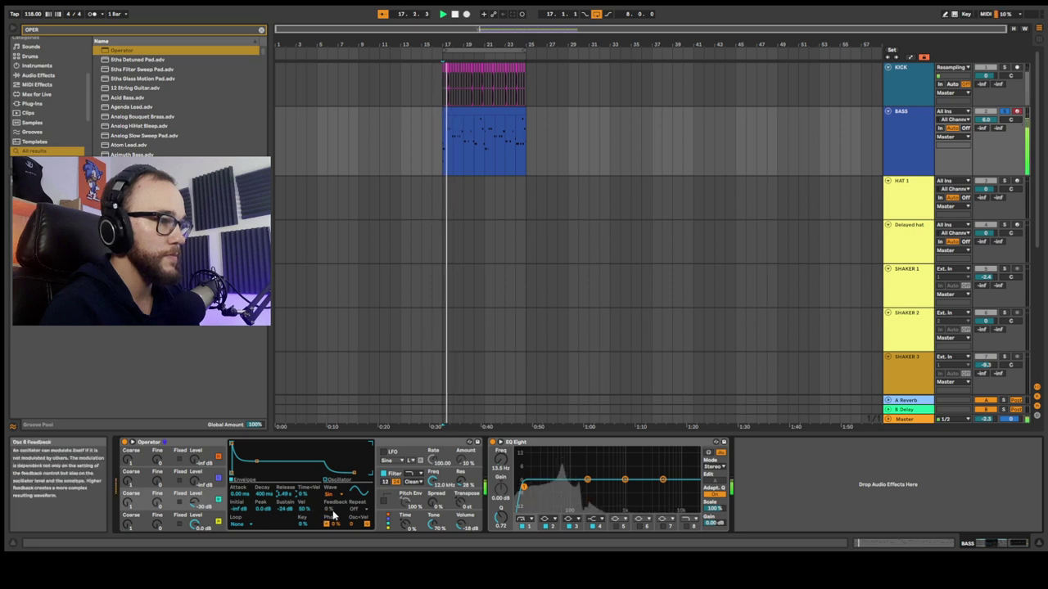
double_click(599, 463)
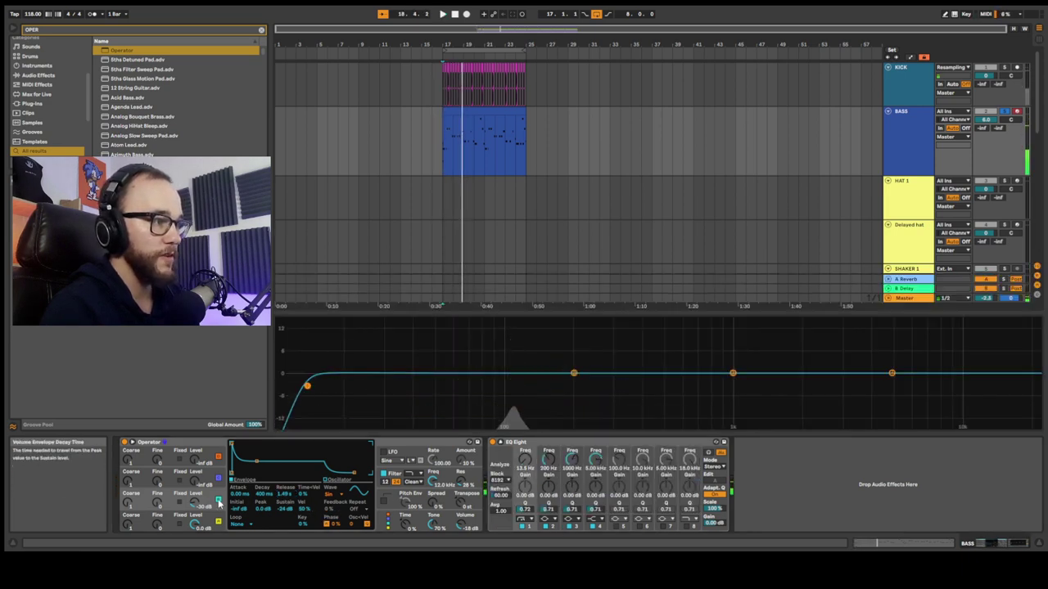
key("space")
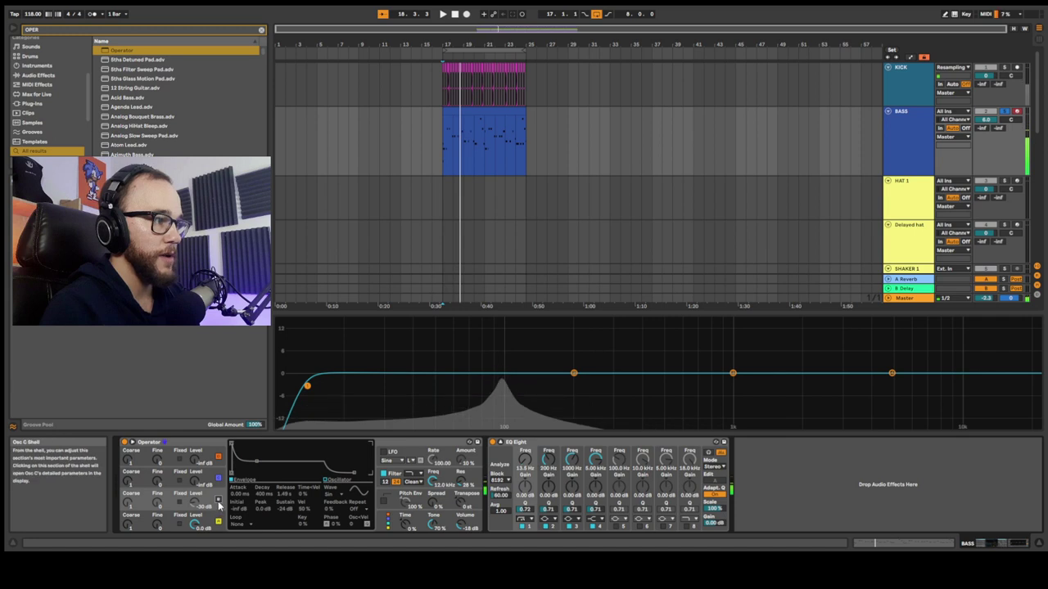
key("space")
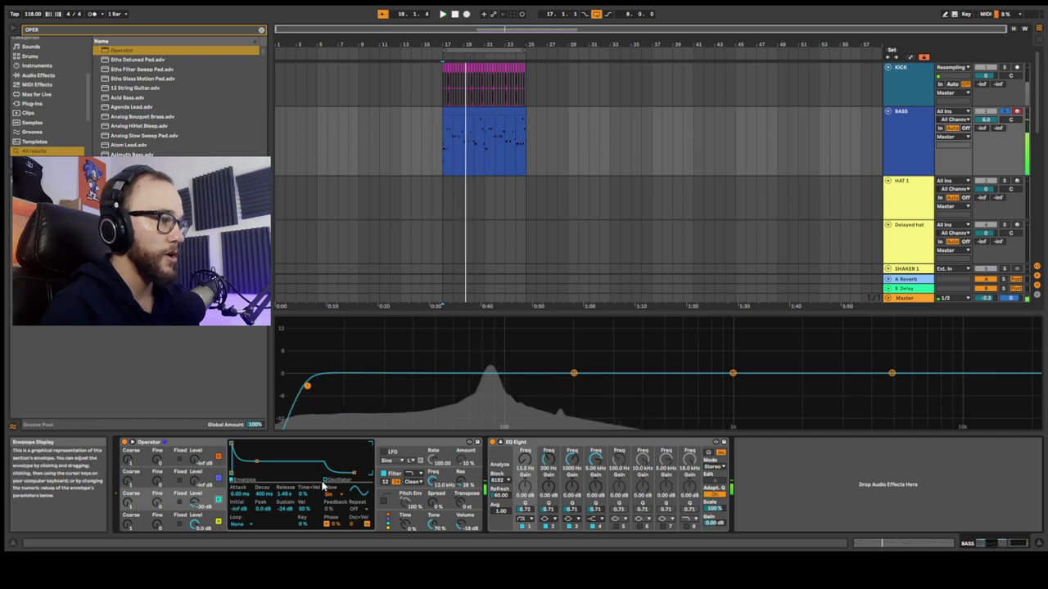
- Audition the bassline while sweeping oscillator B's level up and down to -inf dB, and return it to -30 dB
key("space")
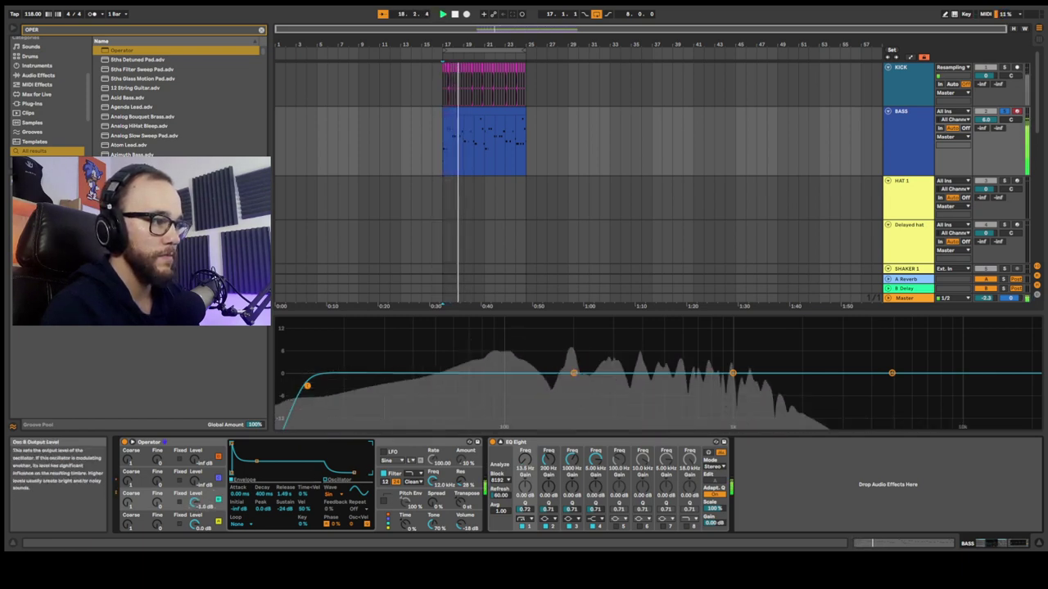
left_click_drag(195, 503, 195, 525)
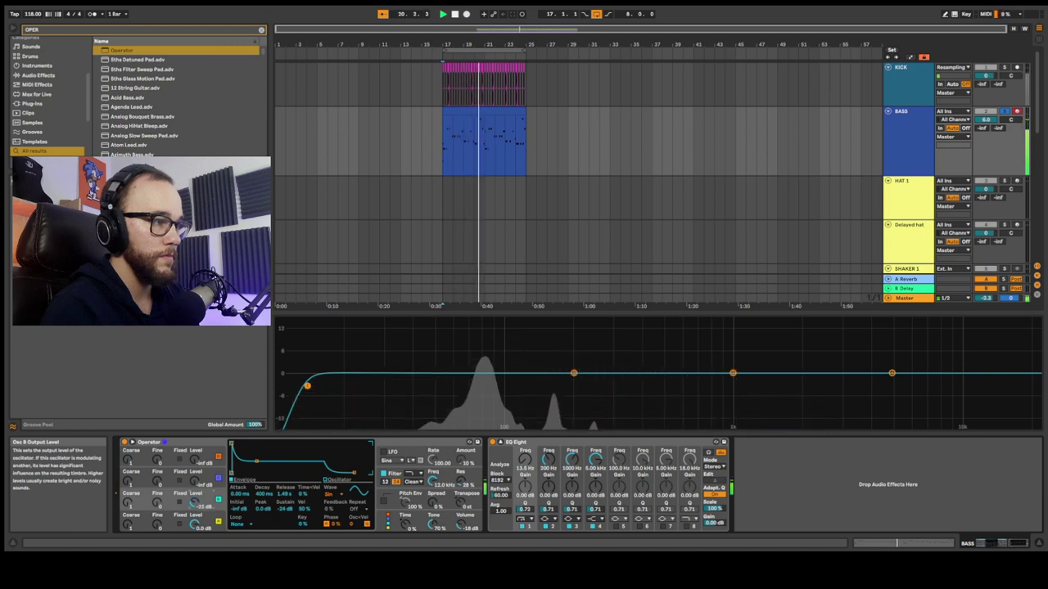
key("space")
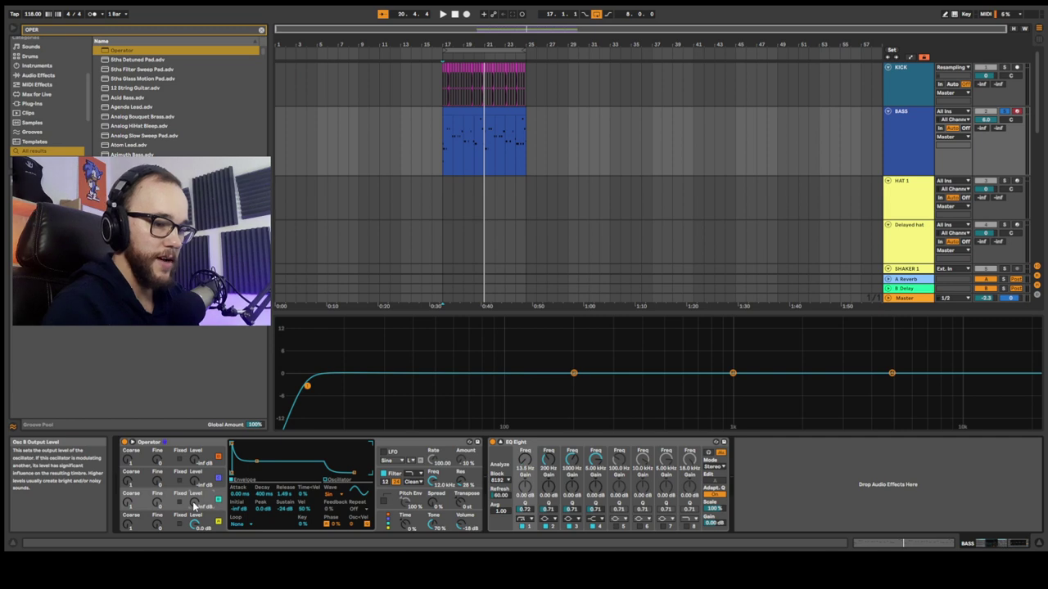
key("space")
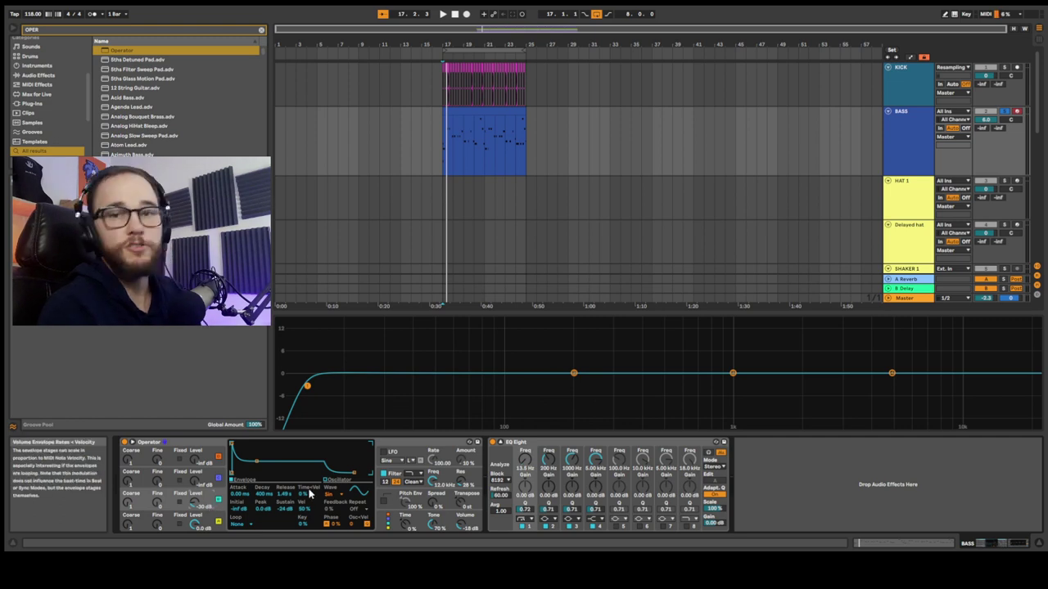
- Search the browser for "SAT" and insert the A Bit Warmer preset between Operator and EQ Eight on the BASS track
key("ctrl+f")
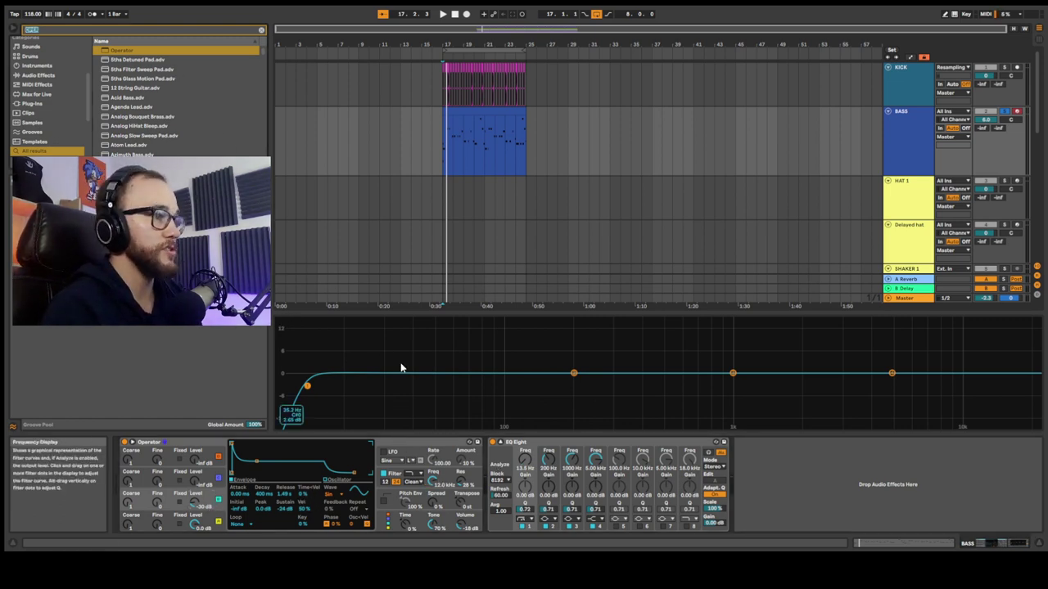
type("SAT")
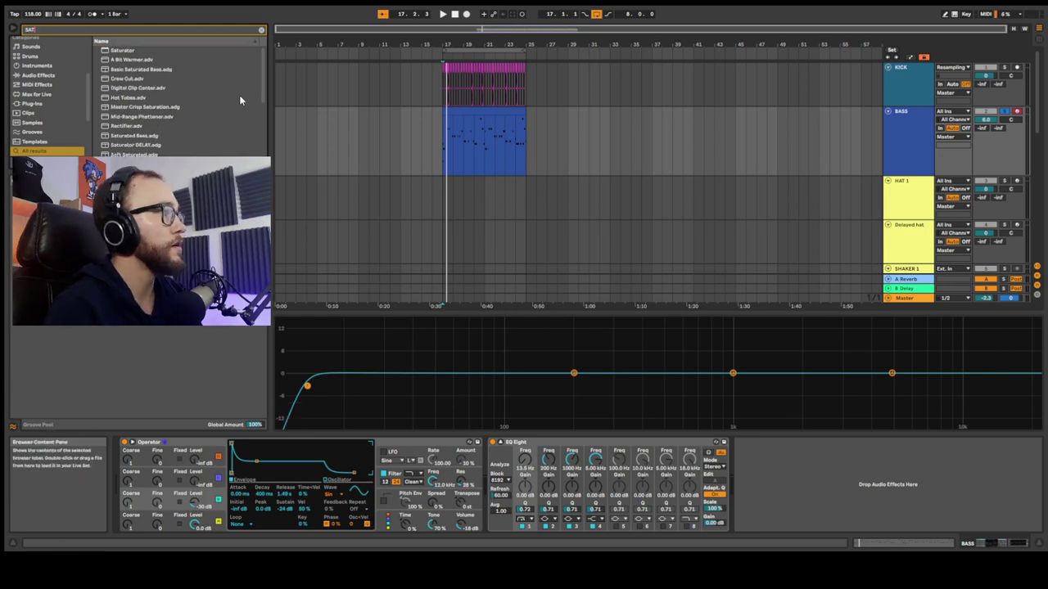
left_click_drag(121, 63, 516, 474)
- Play the bassline and compare its sound with A Bit Warmer bypassed and active
key("space")
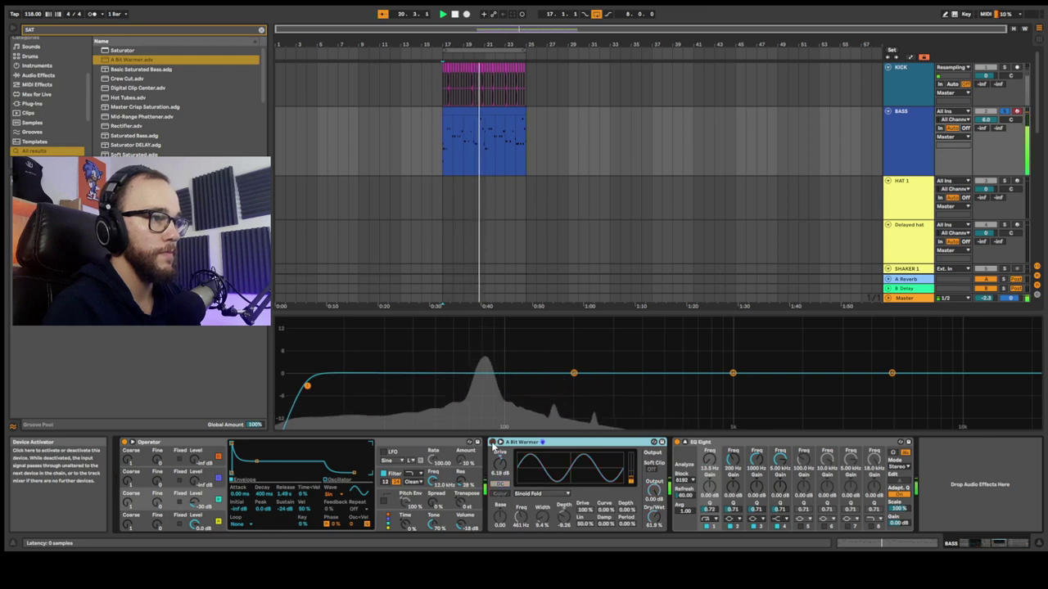
left_click(492, 442)
left_click(492, 442)
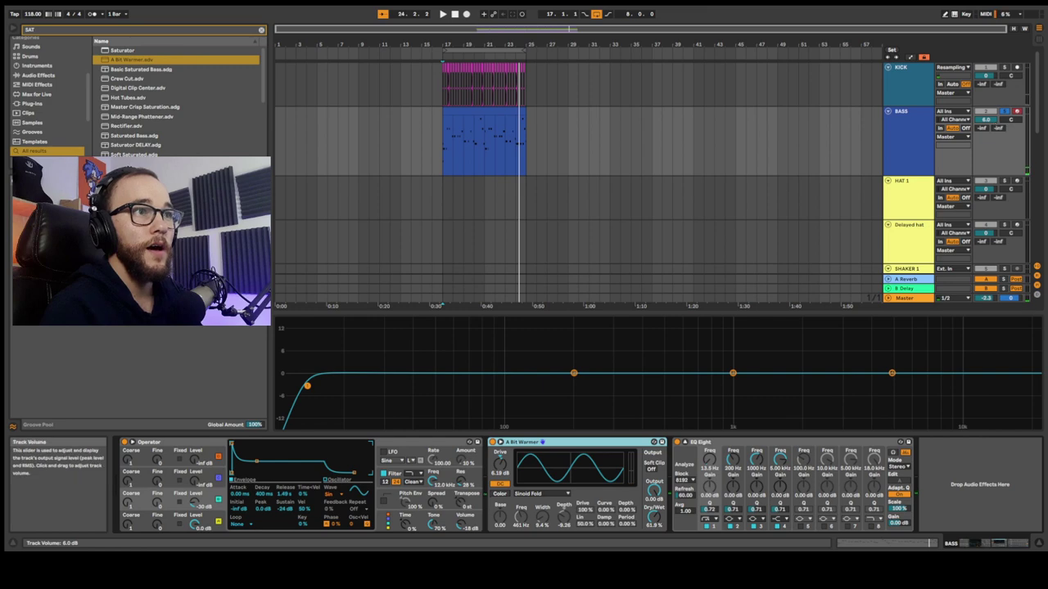
- Play the soloed kick and bass together and balance their track volumes, lowering BASS to 0.4 dB
key("space")
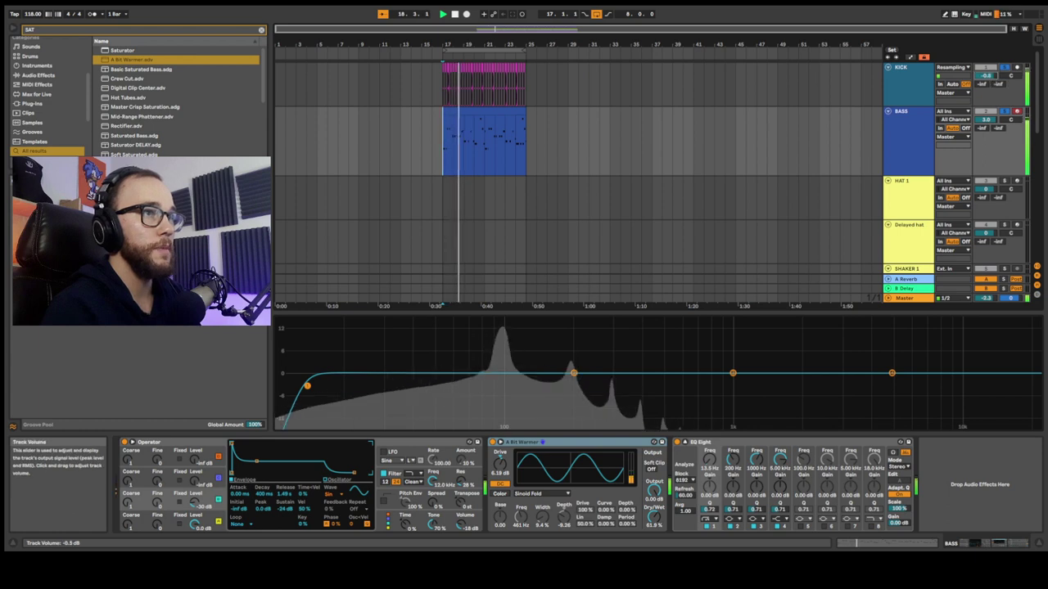
left_click_drag(987, 119, 986, 131)
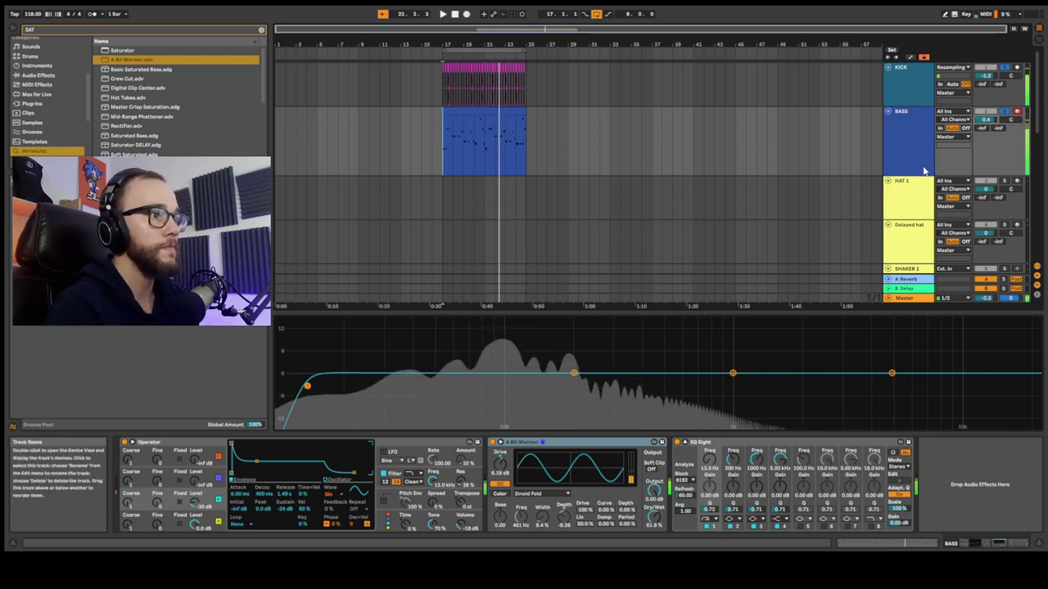
- Search the browser for "COMP" and add a Compressor after EQ Eight on the BASS track
type("MP")
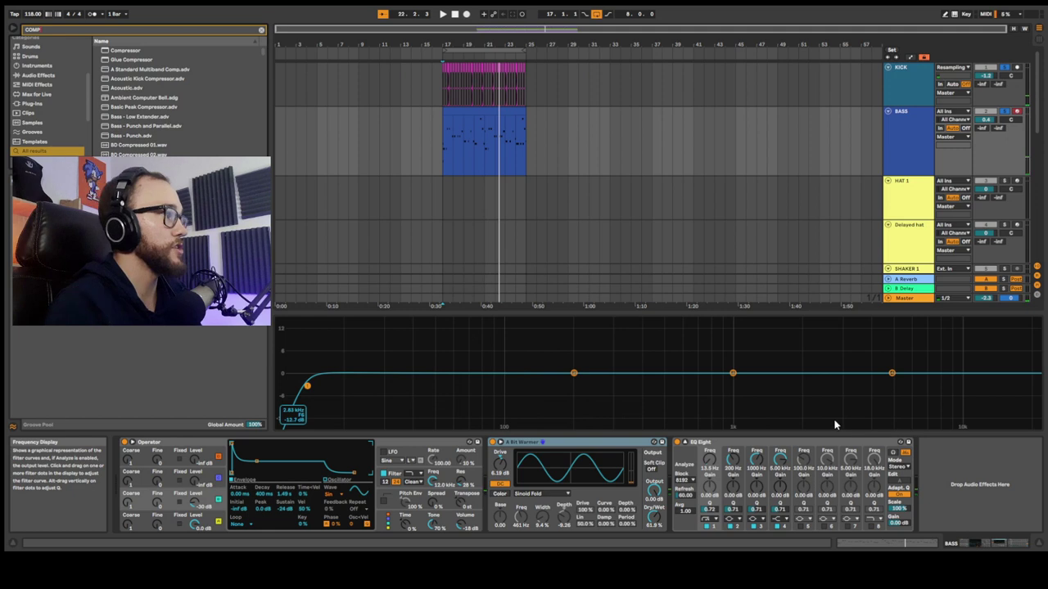
left_click(123, 52)
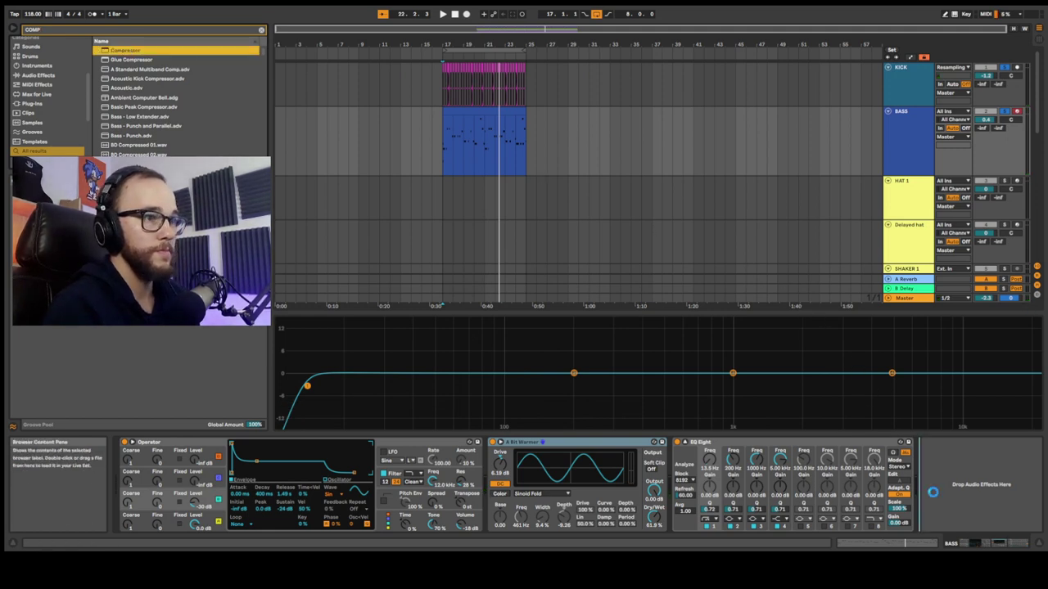
left_click_drag(932, 492, 932, 492)
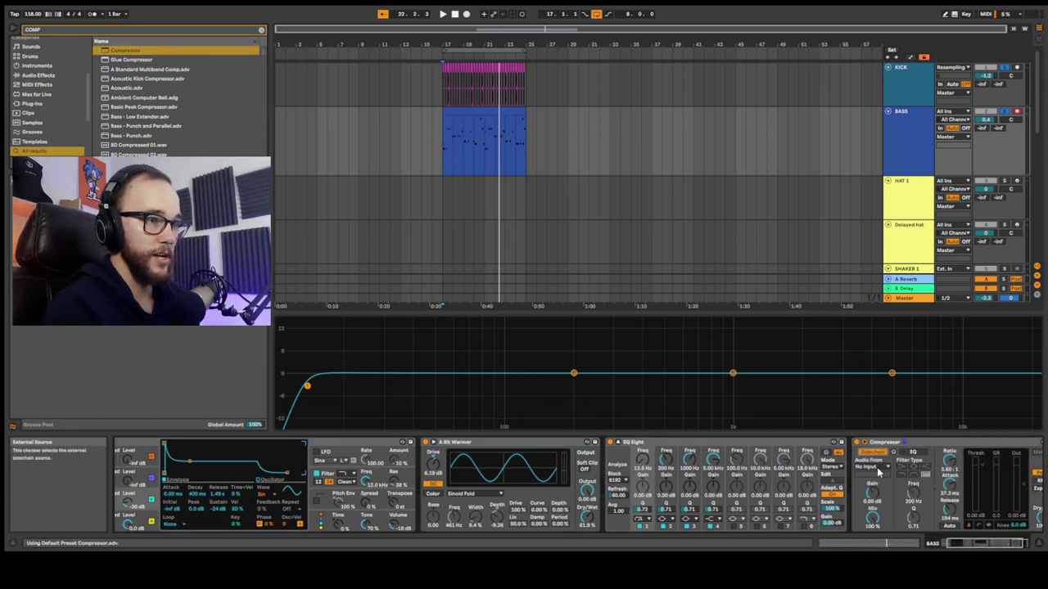
- Set the Compressor's sidechain audio source to the KICK track and bring the whole device into view
left_click(880, 465)
left_click(876, 357)
left_click(991, 545)
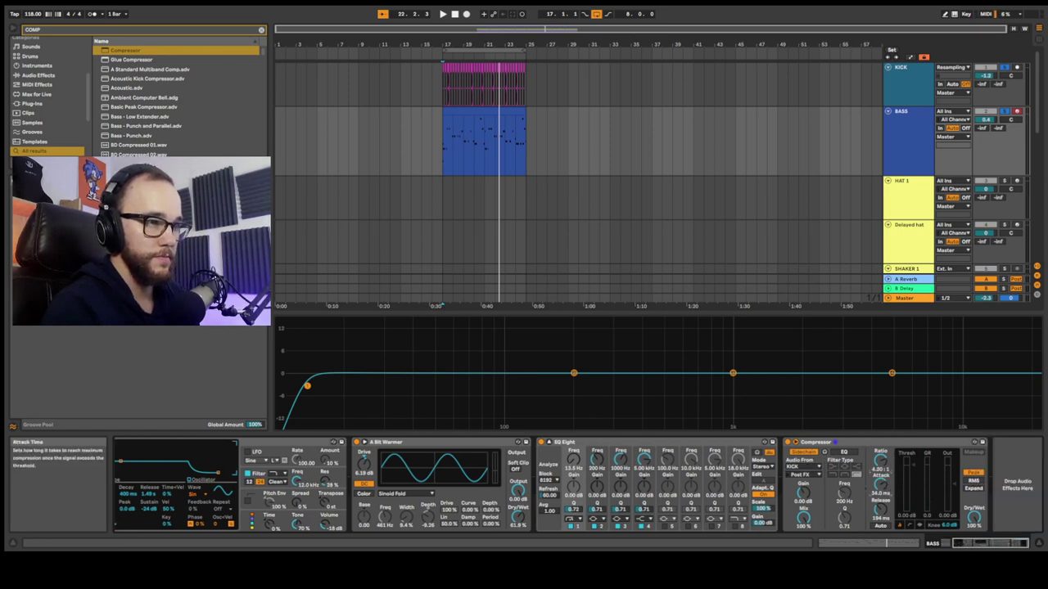
- Play the loop while lowering the Compressor's threshold and setting its attack to 7.89 ms and release to 85.7 ms
key("space")
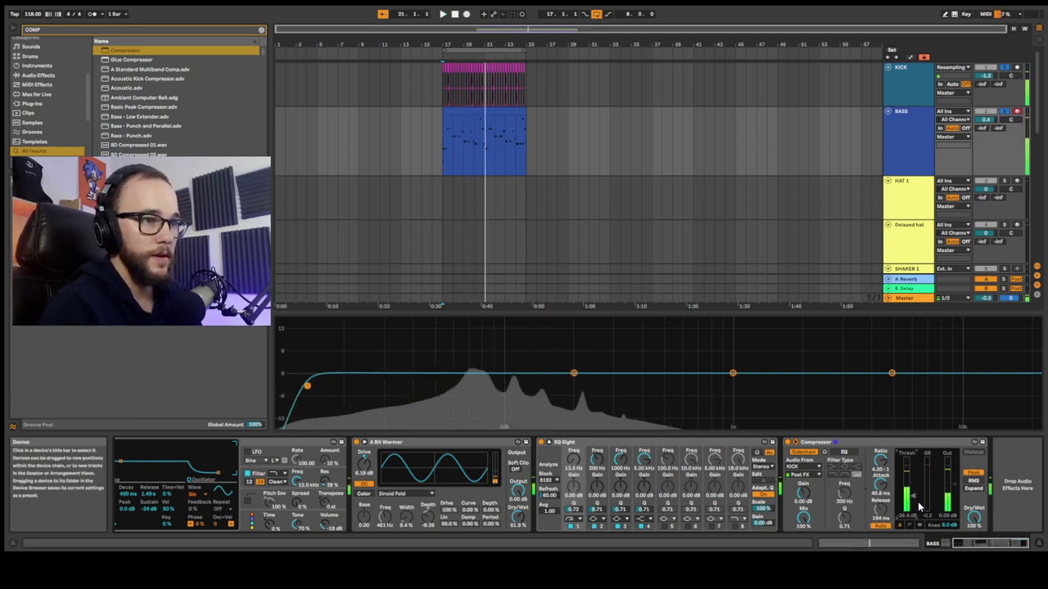
key("space")
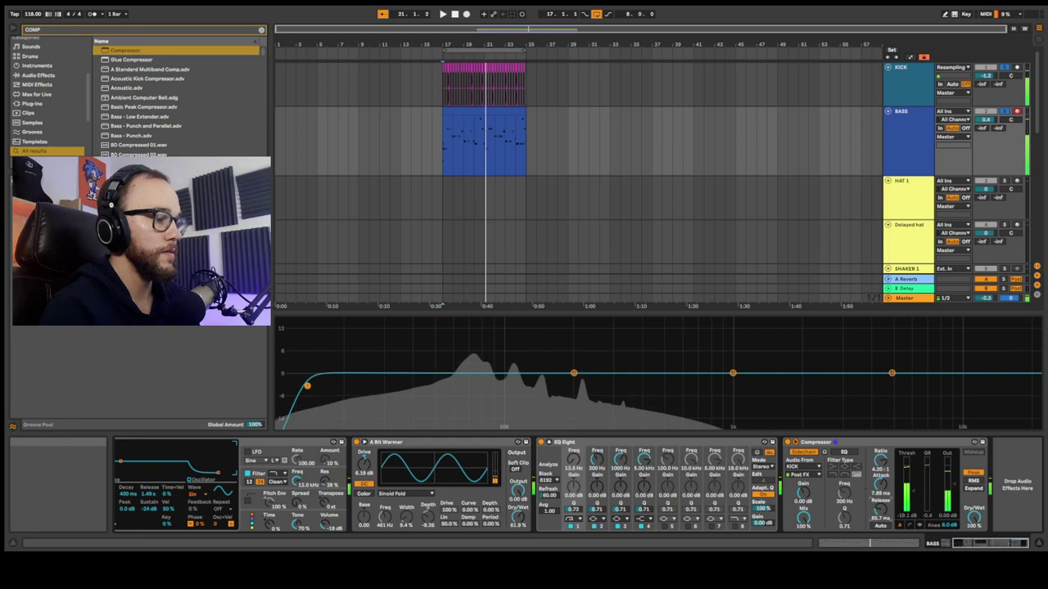
key("space")
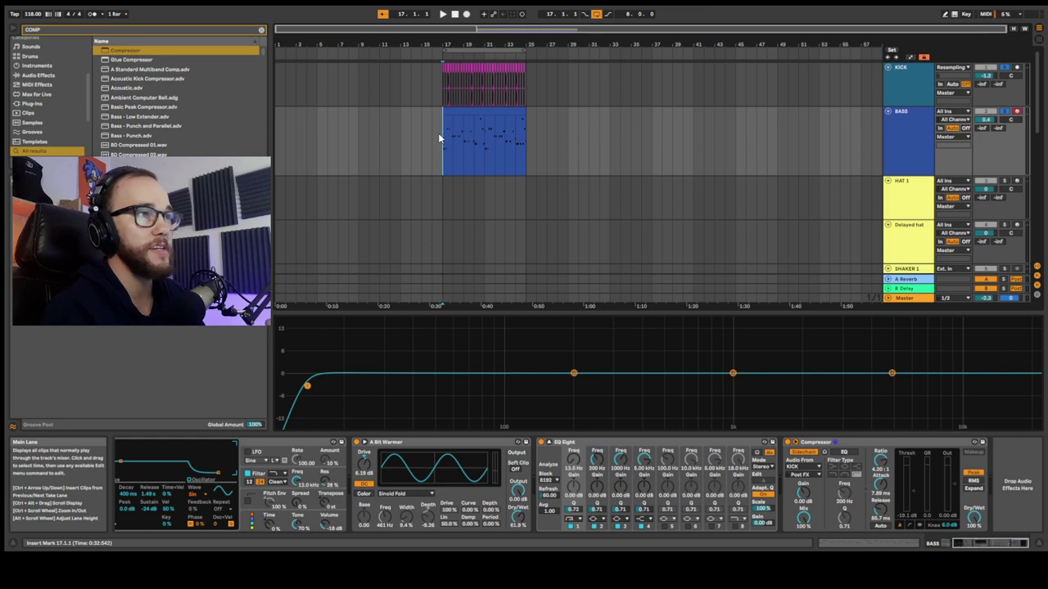
- Open the BASS clip in the MIDI note editor and fold the view to the used notes only
double_click(457, 133)
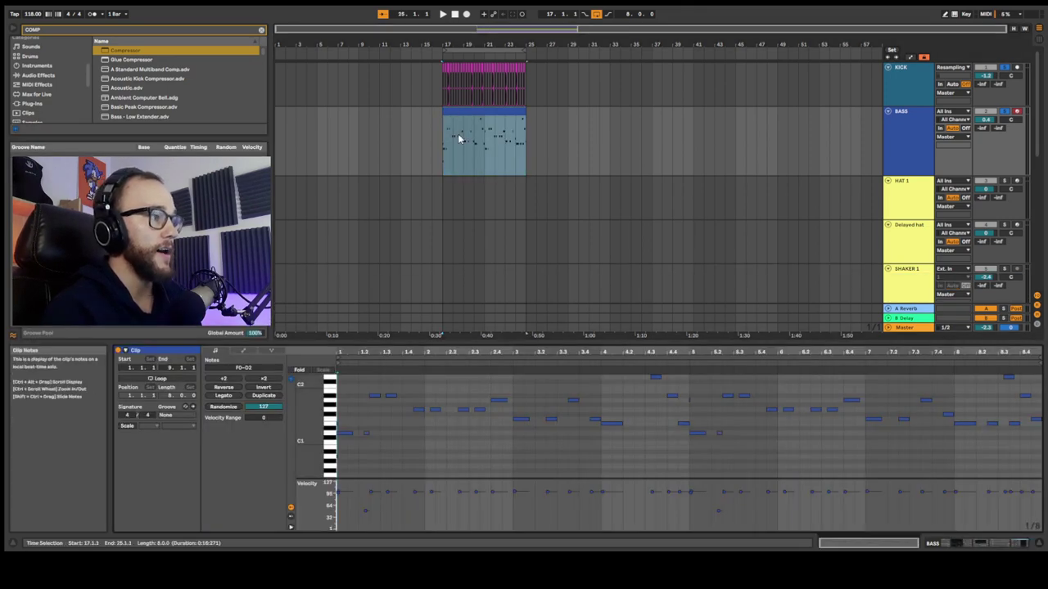
left_click(300, 370)
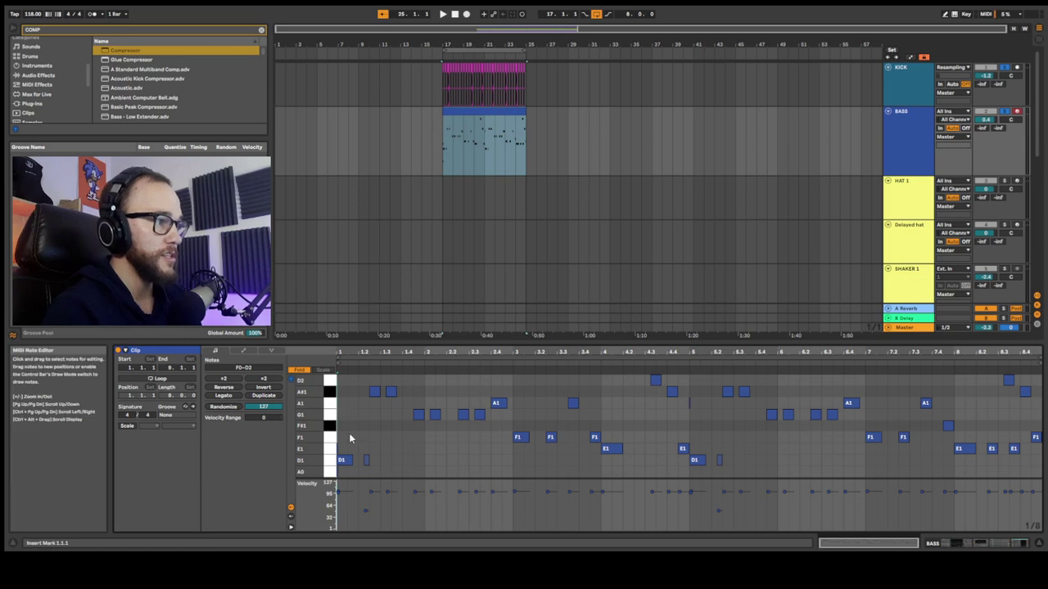
- Select the HAT 1 track and search the browser for "HIHAT CLOSED CLEAN"
left_click(906, 188)
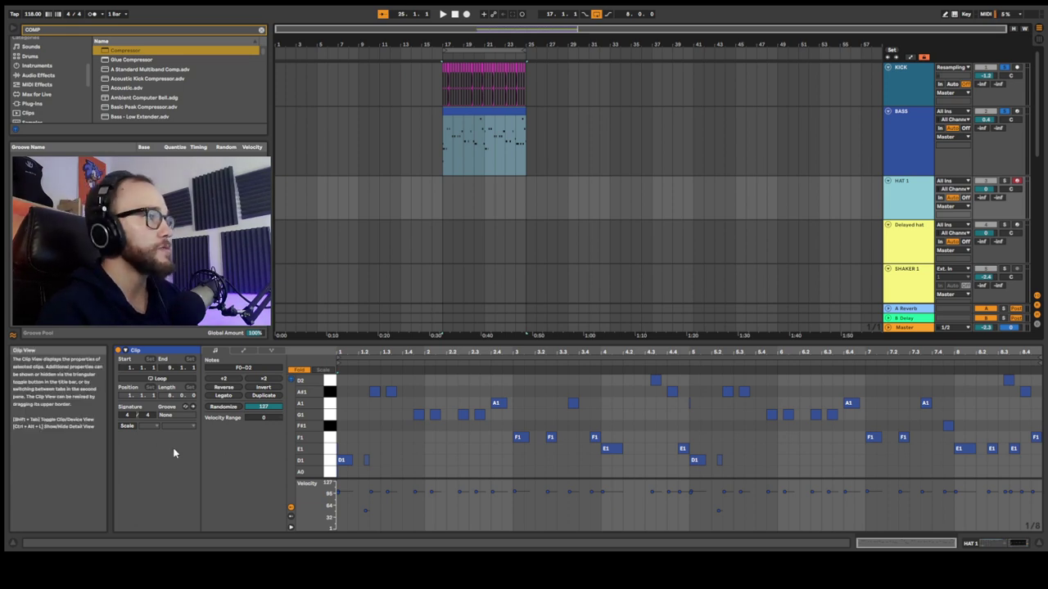
left_click(261, 32)
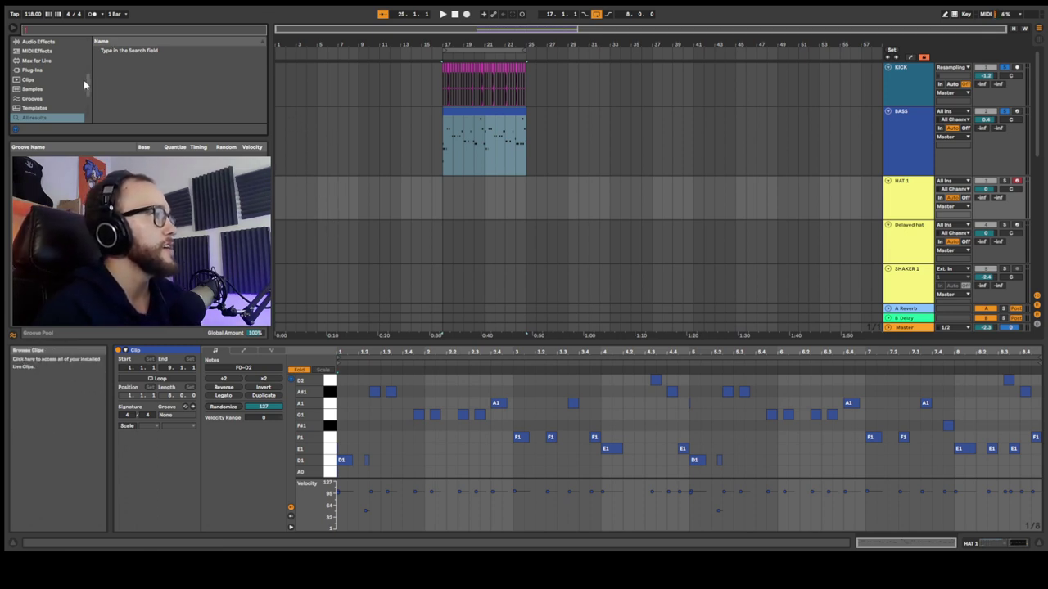
left_click_drag(87, 81, 89, 90)
scroll(32, 63, "up", 5)
scroll(33, 94, "down", 1)
left_click(33, 99)
key("ctrl+f")
type("HIHAT CLOSED CLEAN")
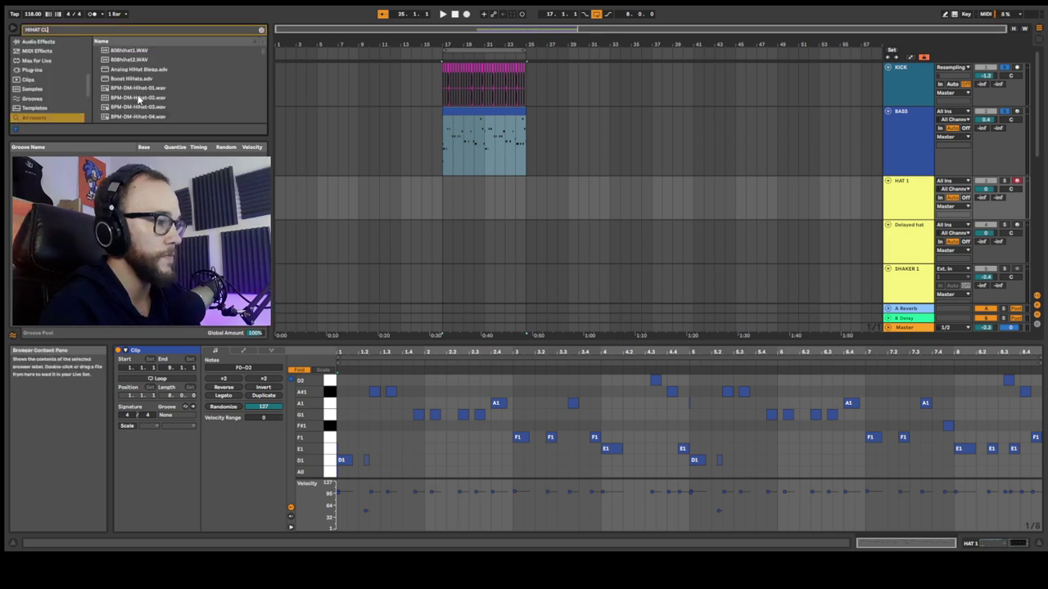
- Load the Hihat Closed Clean sample onto the C1 pad of HAT 1's Drum Rack
left_click_drag(138, 51, 242, 331)
key("shift+Tab")
left_click_drag(184, 520, 155, 516)
- Search the browser for "ALIEN SPAWN" and load both Hihat Closed Alien Spawn samples onto the Drum Rack pads after C1
key("ctrl+f")
type("H")
type("LIEN SPAWN")
left_click(150, 54)
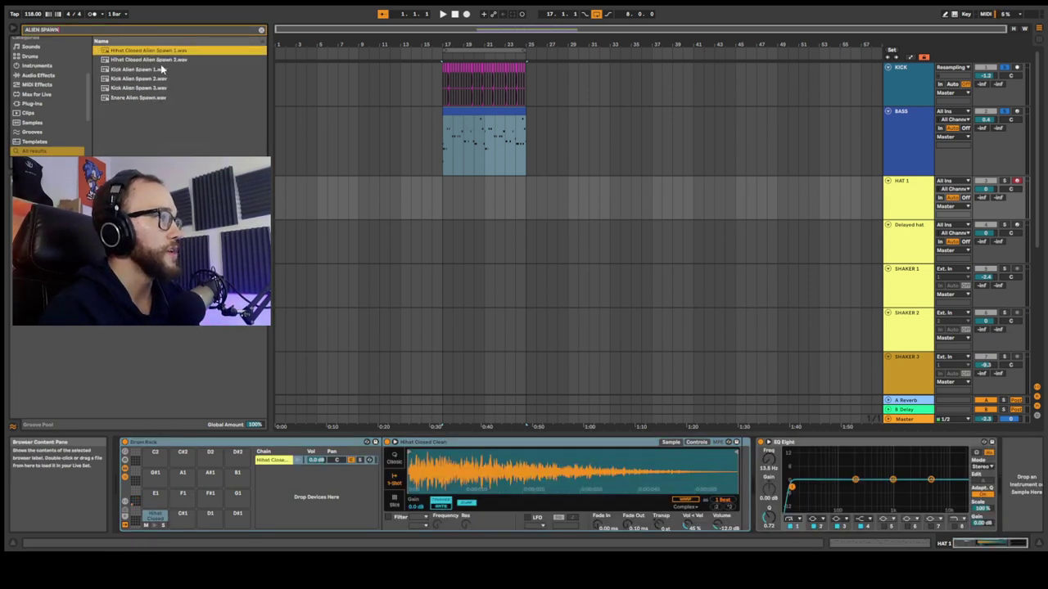
left_click(173, 61)
left_click_drag(143, 57, 183, 518)
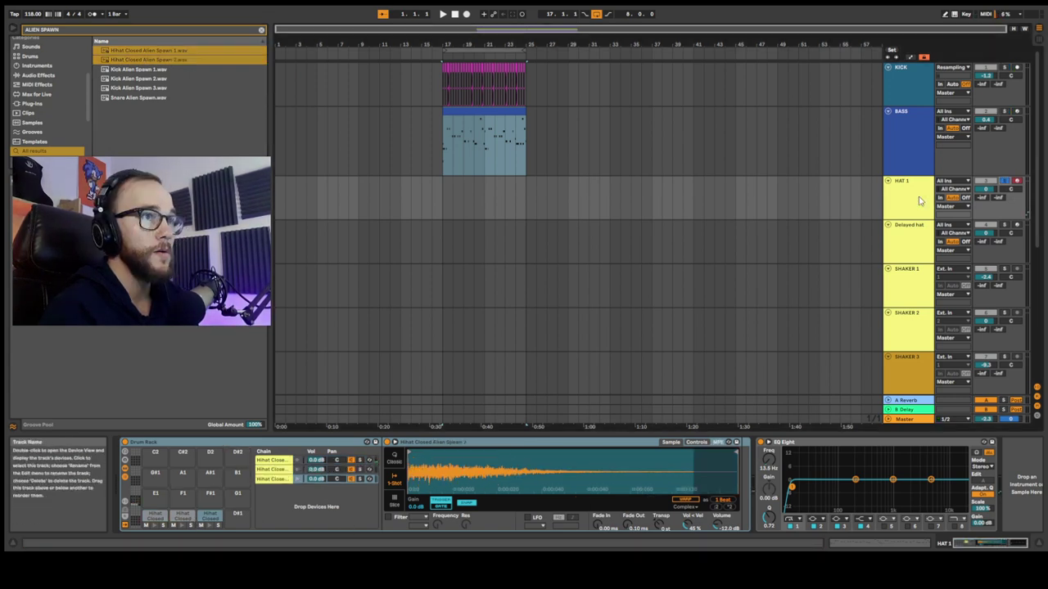
- Solo the HAT 1 track and preview each of the three hi-hat chains in its Drum Rack
left_click(919, 200)
key("s")
left_click(297, 461)
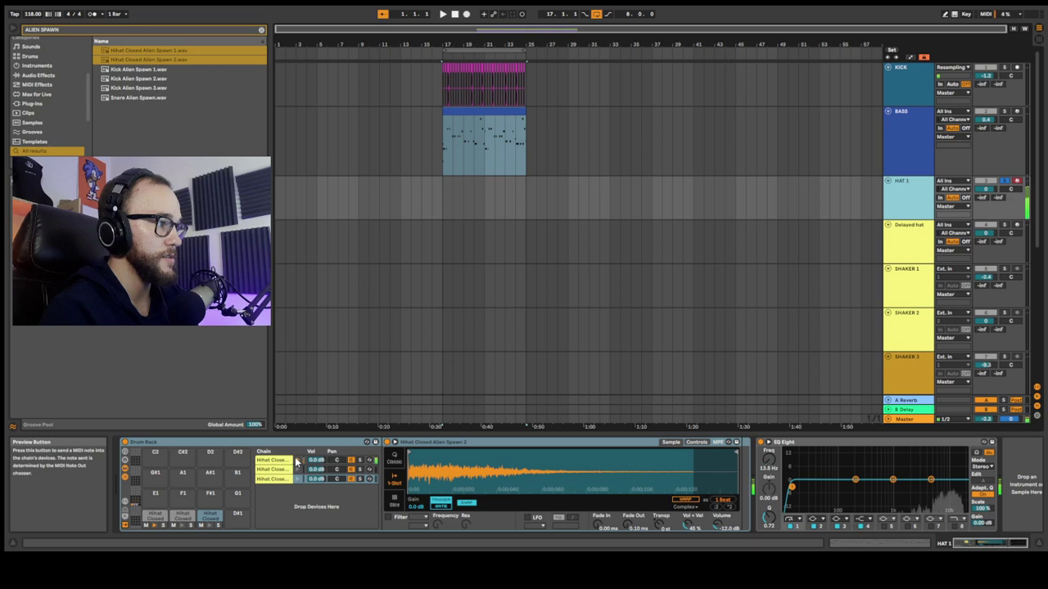
left_click(297, 470)
left_click(297, 480)
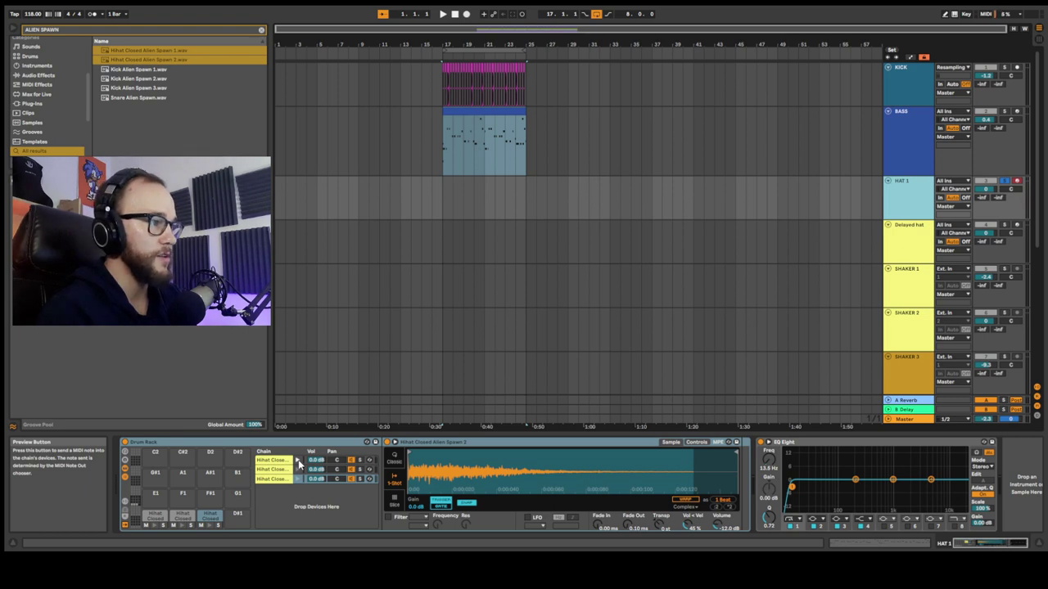
left_click(298, 461)
left_click(298, 470)
left_click(298, 480)
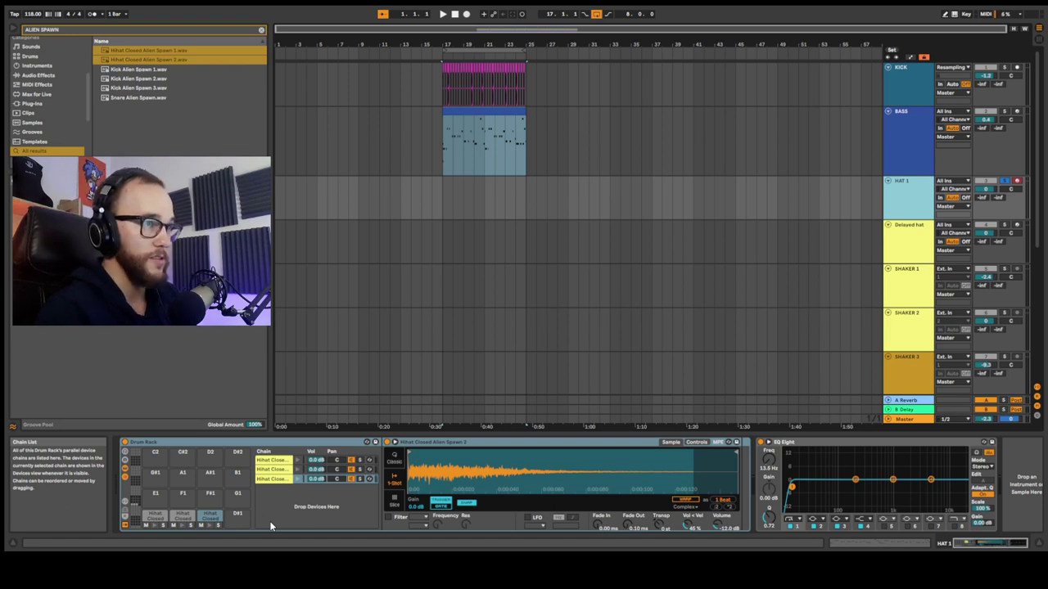
- Create an empty four-bar MIDI clip on HAT 1 from bar 17 to bar 21
left_click(442, 199)
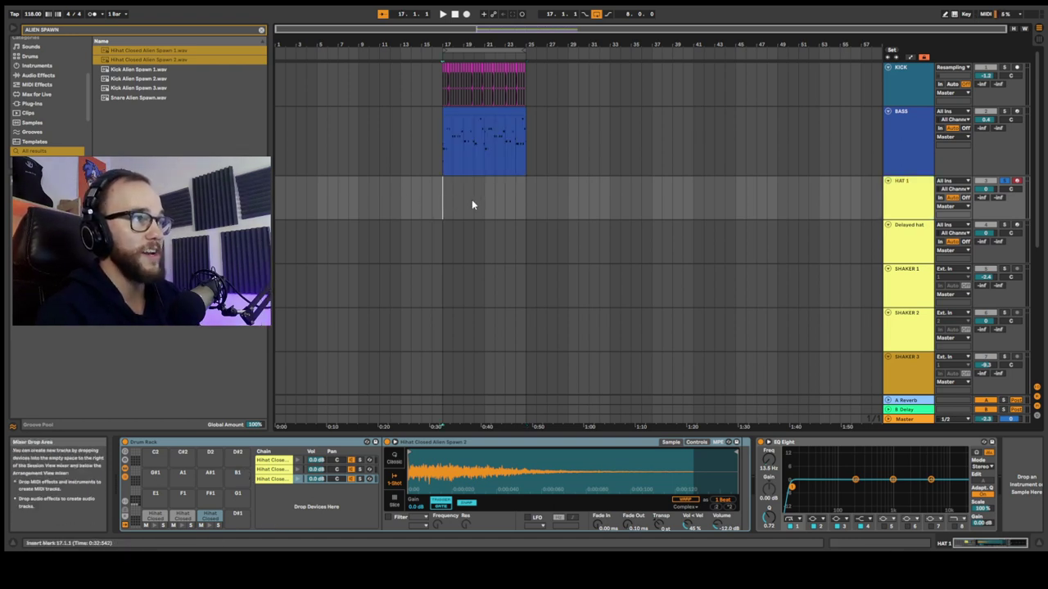
left_click(484, 200)
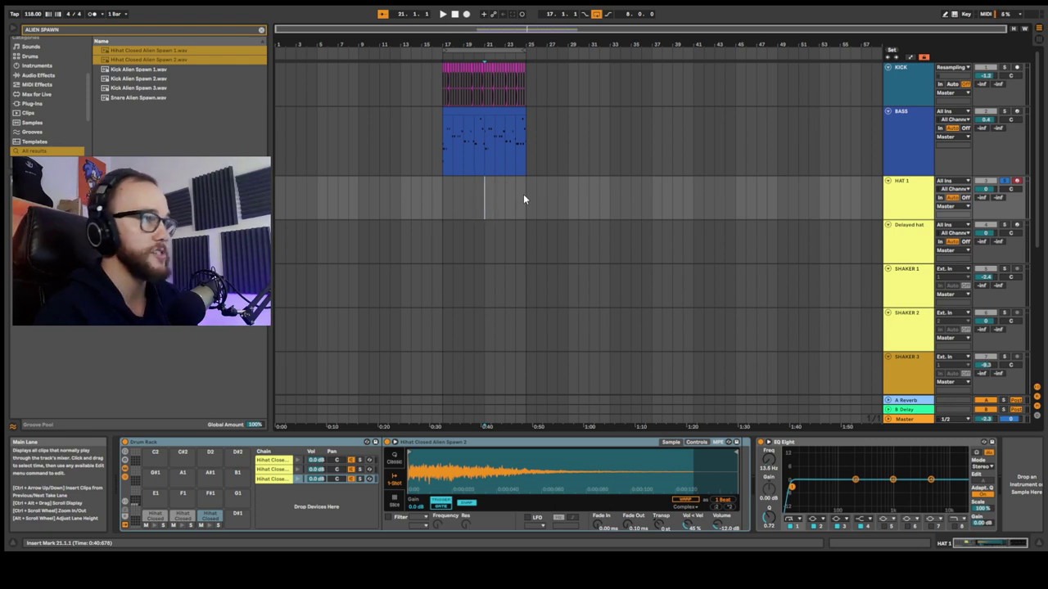
left_click_drag(444, 218, 480, 200)
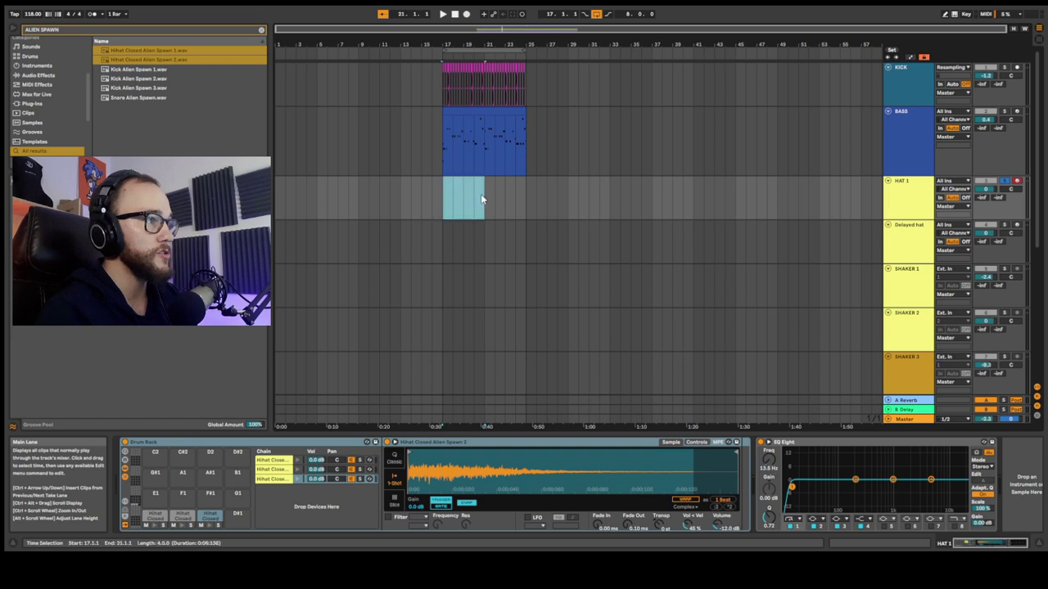
key("ctrl+shift+m")
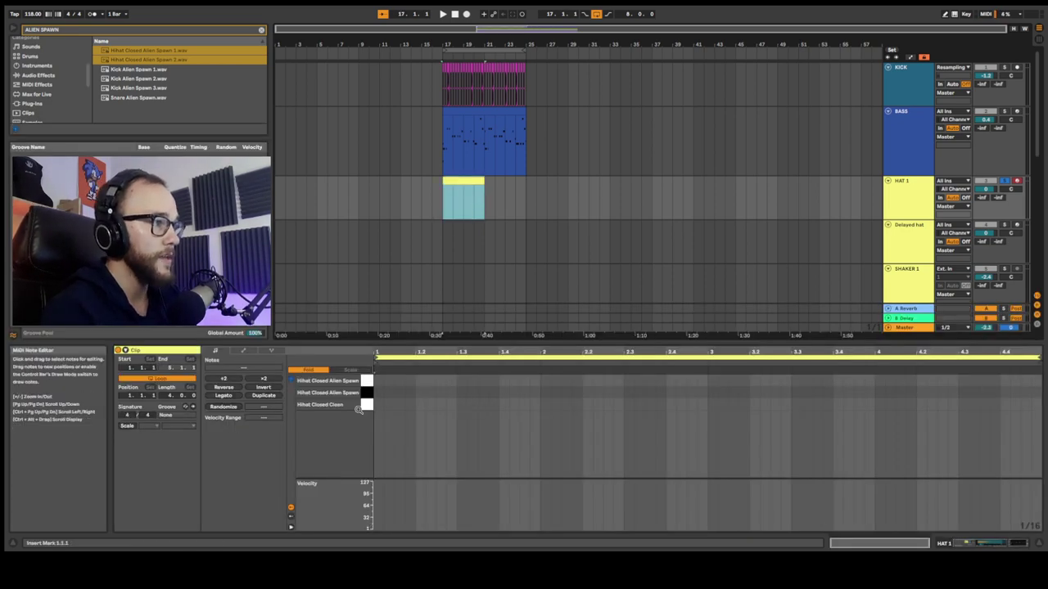
- Draw sixteenth-long Hihat Closed Clean notes on the four offbeats of the clip's first bar, removing any extra note in bar 2
key("b")
left_click(401, 404)
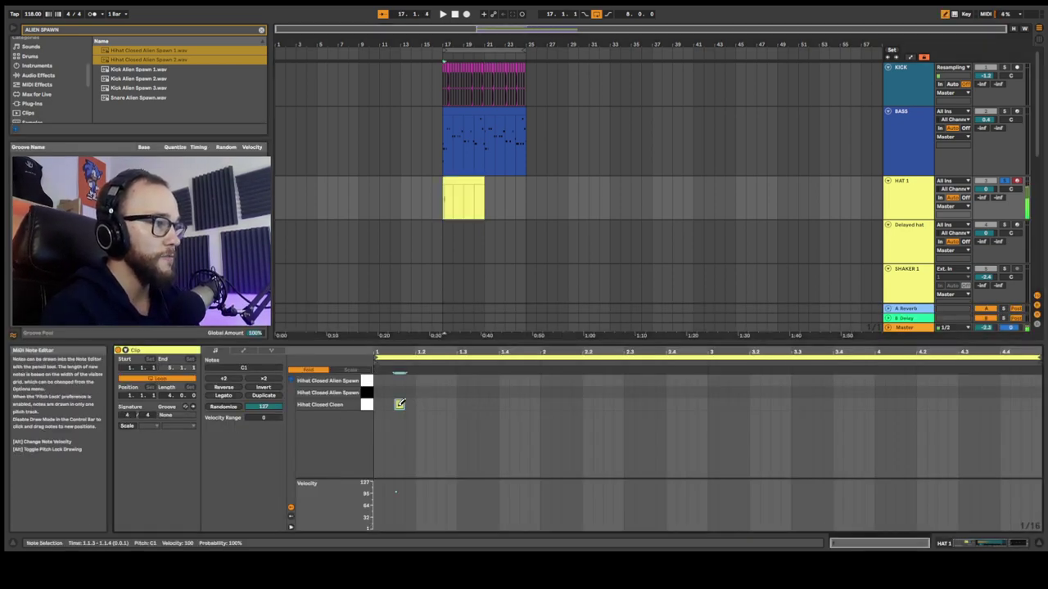
left_click(441, 404)
left_click(483, 404)
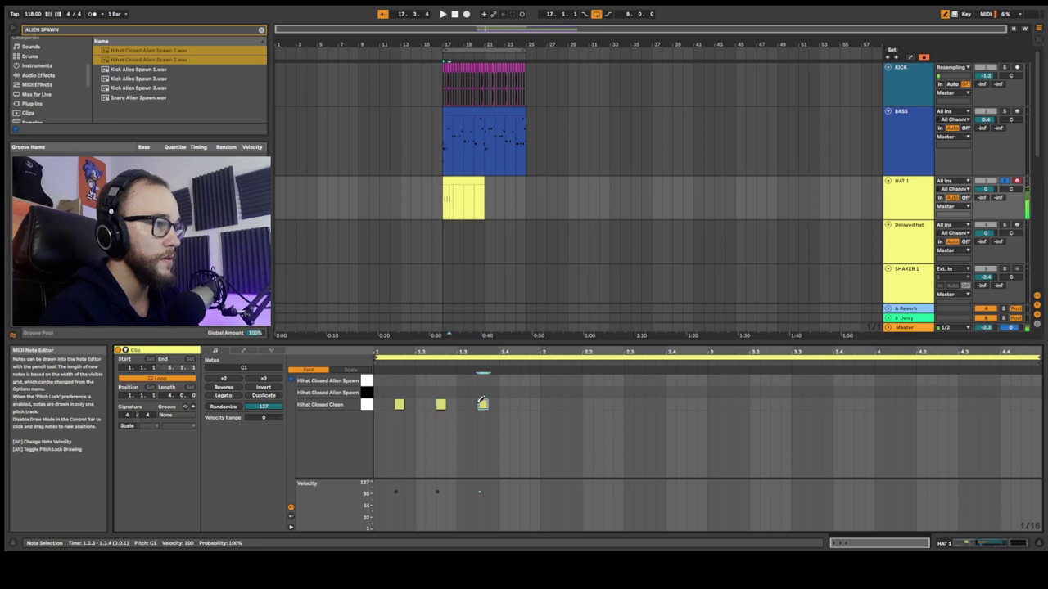
left_click(370, 394)
left_click(370, 405)
left_click(370, 394)
left_click(524, 404)
left_click(567, 405)
left_click(567, 405)
left_click(566, 404)
key("b")
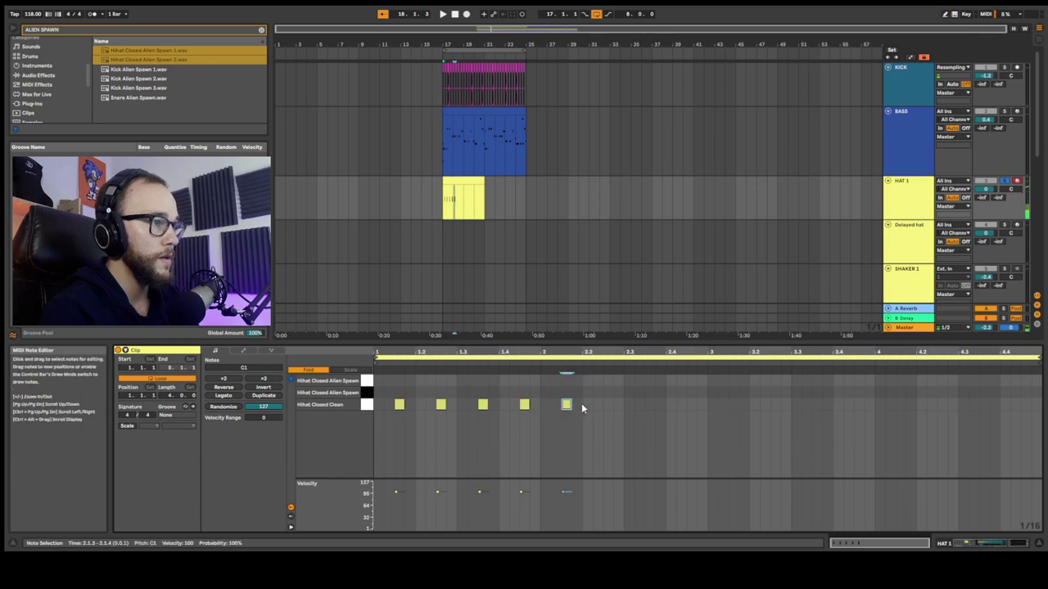
double_click(567, 406)
- Duplicate the first bar of Hihat Closed Clean notes three times to fill the four-bar clip
left_click_drag(542, 402, 376, 408)
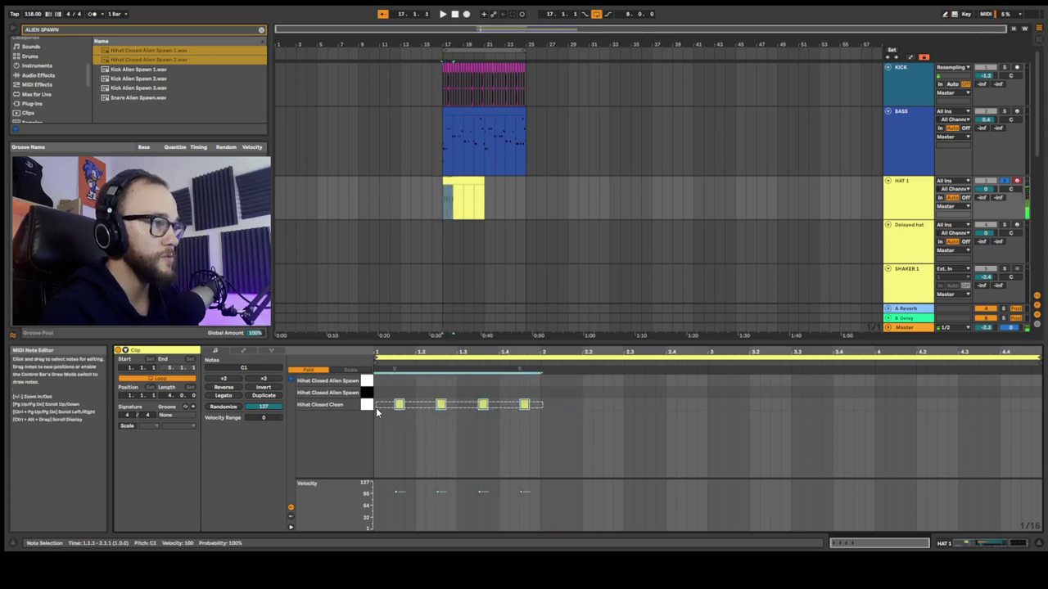
key("ctrl+d")
key("ctrl+d")
key("ctrl+d")
left_click(447, 456)
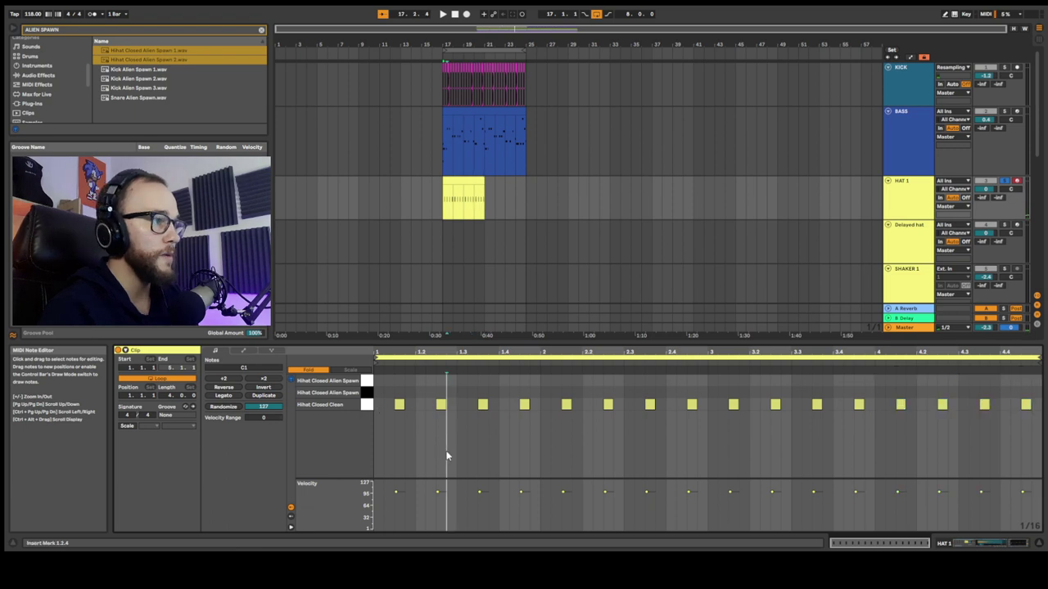
- Nudge the Hihat Closed Clean notes in beats 1.1, 1.4, 2.4, 4.1 and 4.3 slightly ahead of the grid
left_click(398, 404)
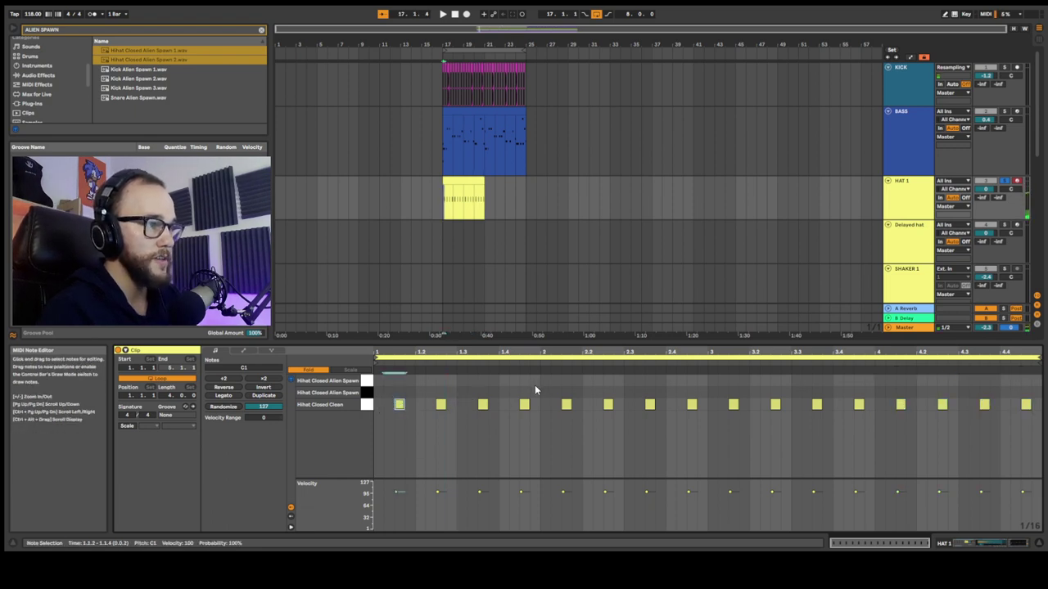
left_click(524, 405, "shift")
left_click(692, 404, "shift")
left_click(892, 401, "shift")
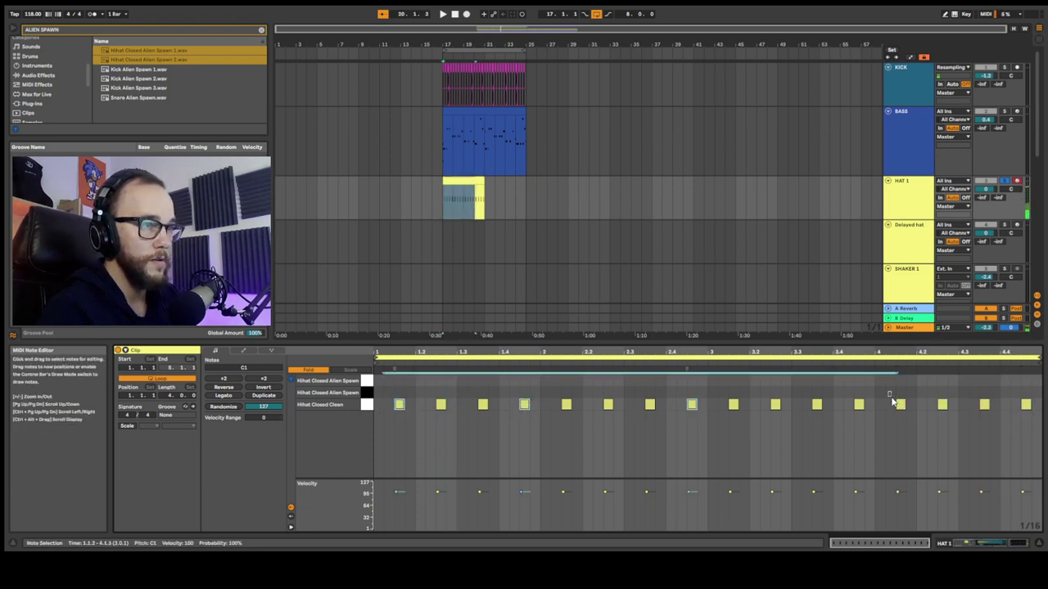
left_click(984, 405, "shift")
scroll(984, 404, "up", 5)
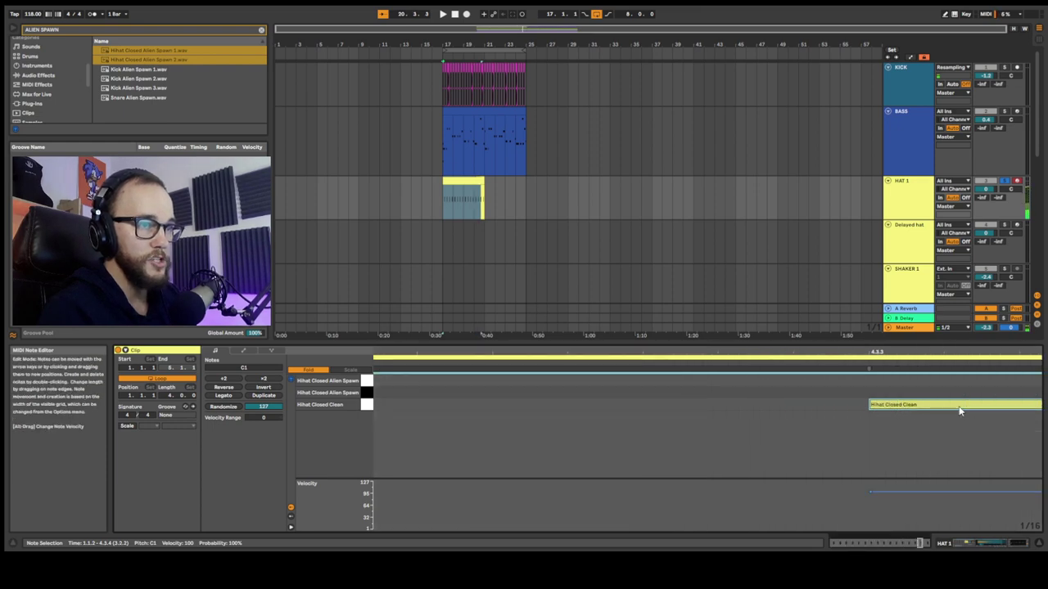
scroll(761, 408, "down", 5)
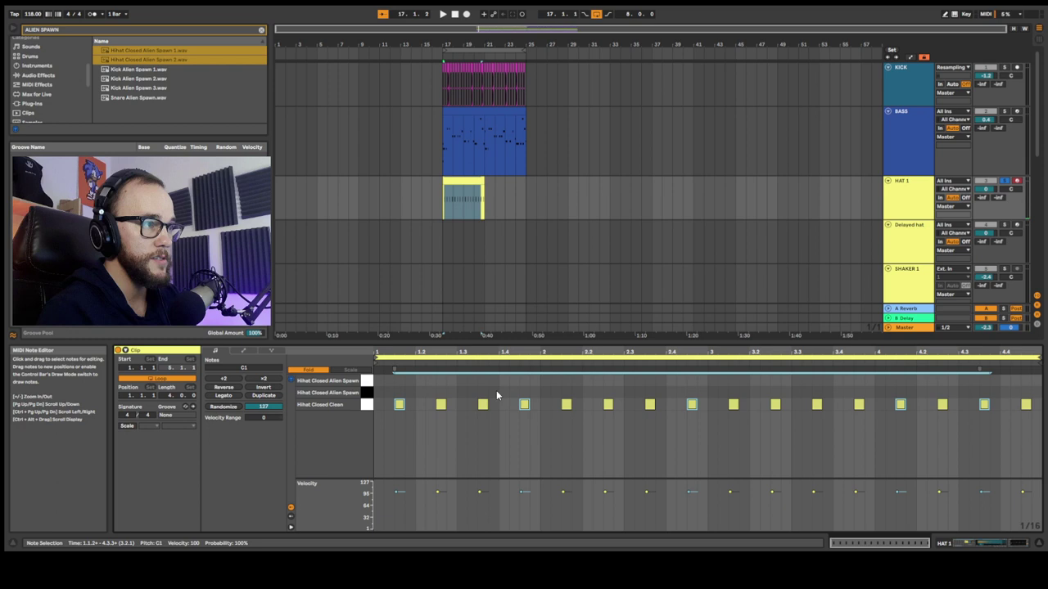
- Nudge the Hihat Closed Clean notes in beats 1.3, 2.2 and 4.4 slightly behind the grid
left_click(483, 404)
left_click(608, 404, "shift")
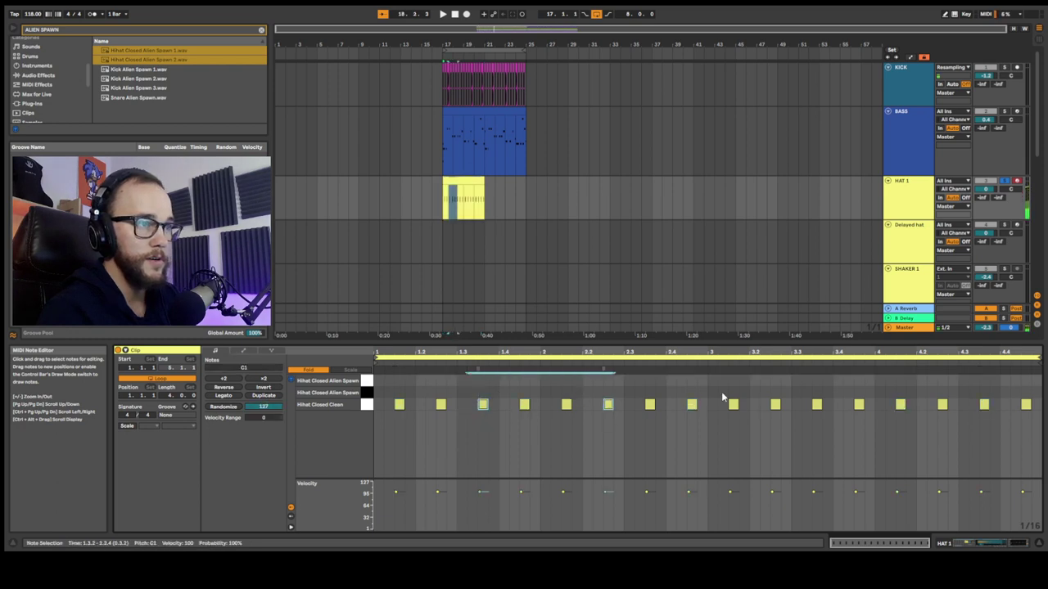
left_click(1026, 405, "shift")
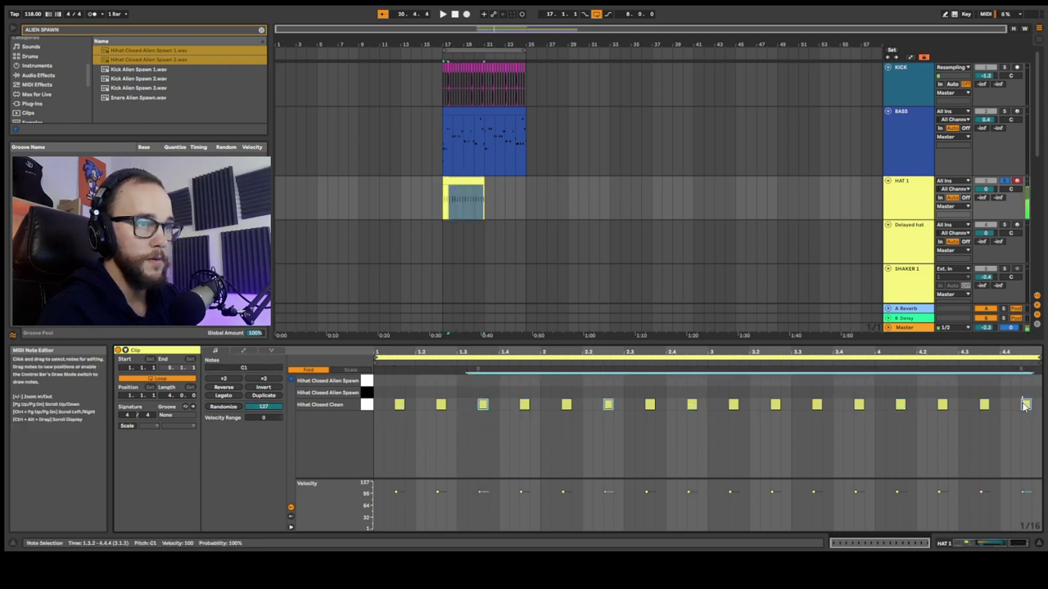
scroll(983, 409, "up", 5)
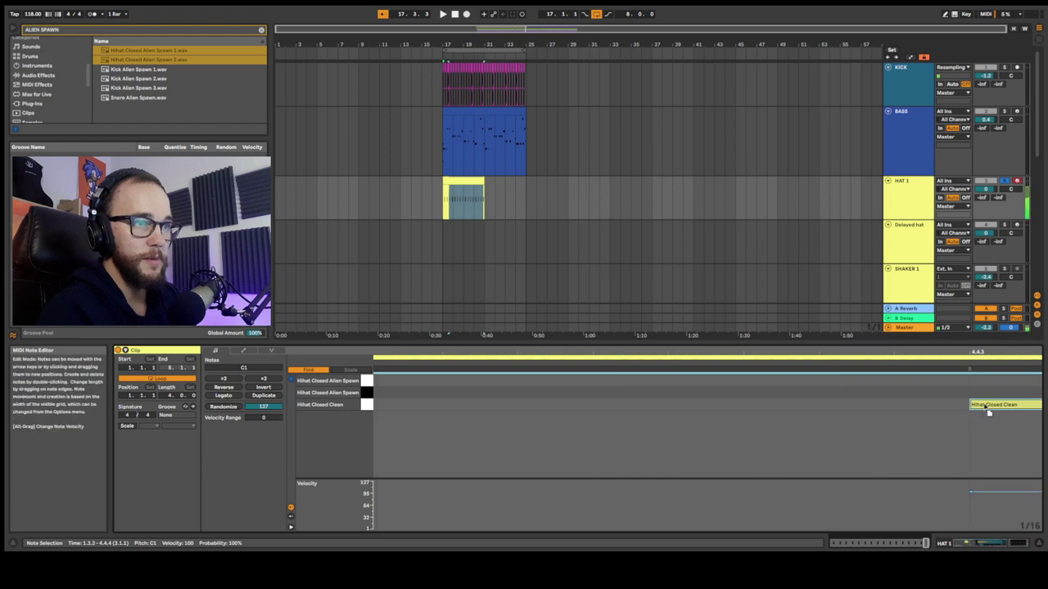
scroll(852, 423, "down", 5)
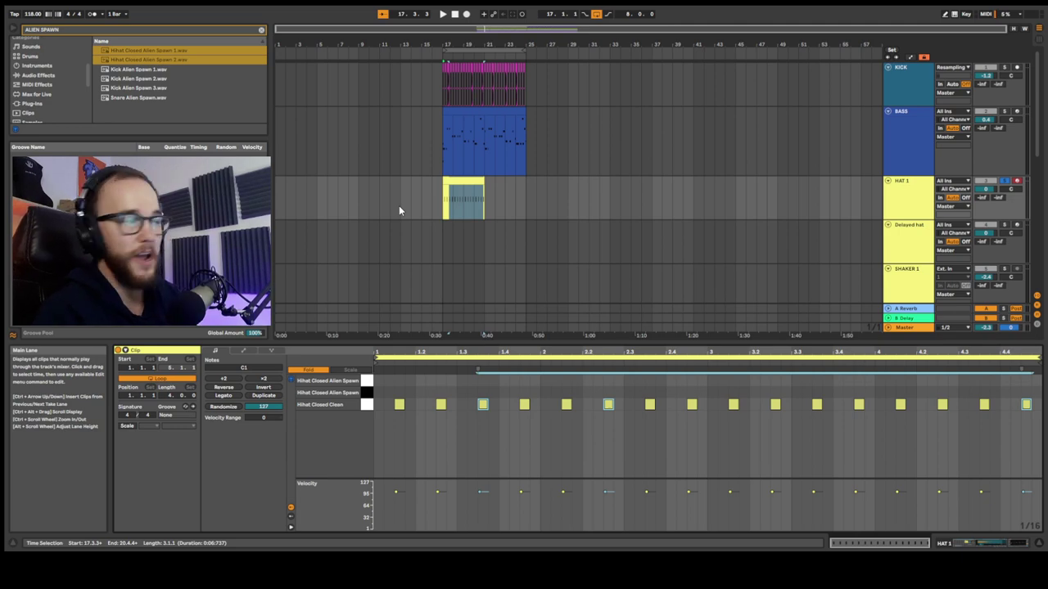
- Draw Hihat Closed Alien Spawn 1 notes on the four offbeats of bar 1, layered above the clean hi-hat
left_click(395, 393)
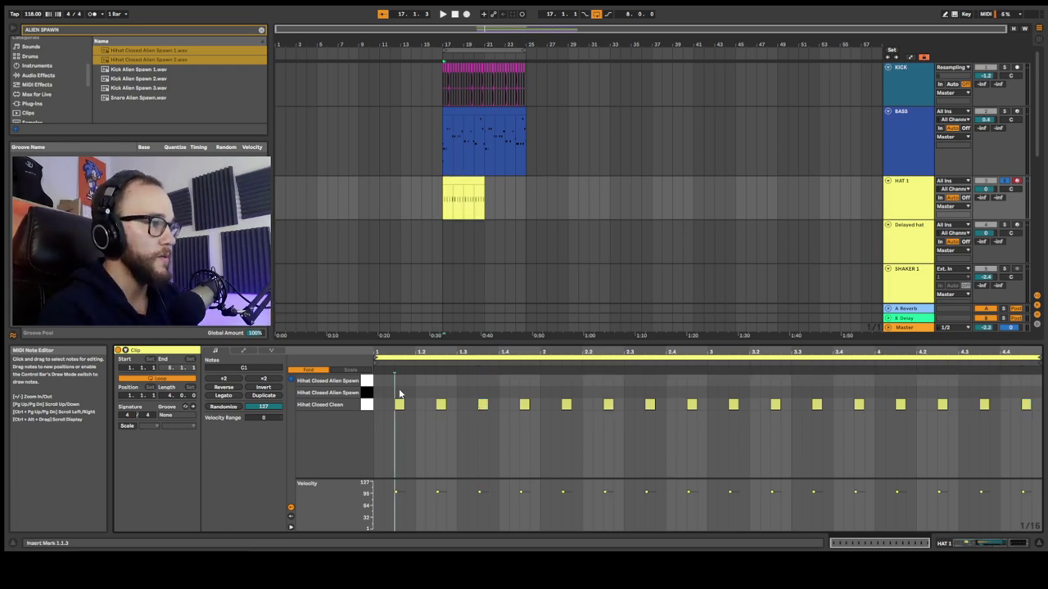
key("b")
left_click(400, 391)
left_click(441, 393)
left_click(482, 392)
left_click(524, 392)
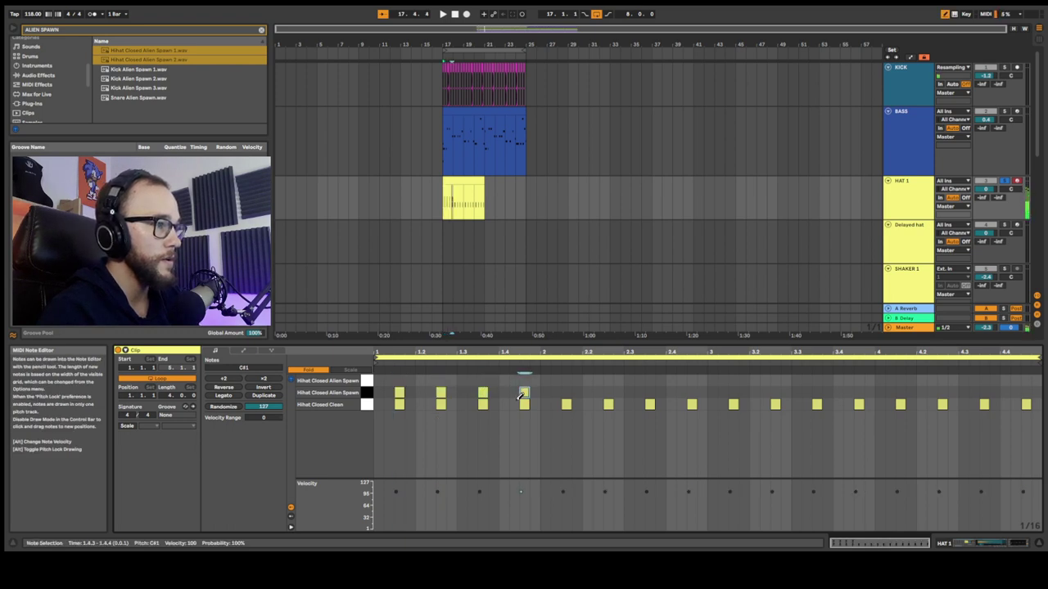
key("b")
- Duplicate the first bar of Alien Spawn hi-hat notes three times across the rest of the clip
left_click_drag(541, 391, 378, 393)
key("ctrl+d")
key("ctrl+d")
key("ctrl+d")
- Nudge the Alien Spawn hi-hat notes in beats 1.1, 2.1, 2.4, 3.3 and 4.2 slightly ahead of the grid
left_click(398, 393)
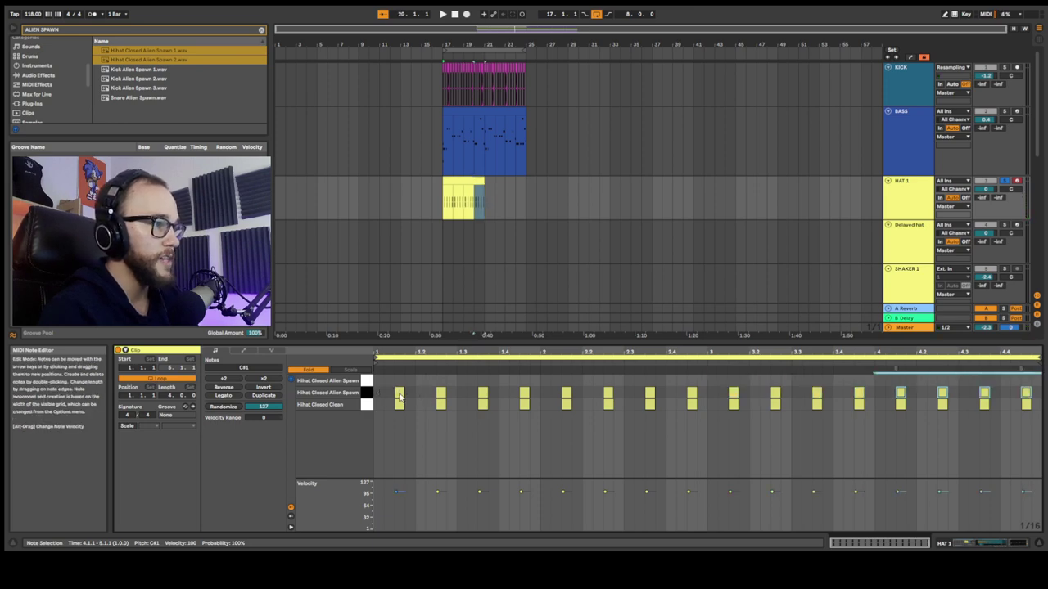
left_click(566, 394, "shift")
left_click(692, 394, "shift")
left_click(816, 393, "shift")
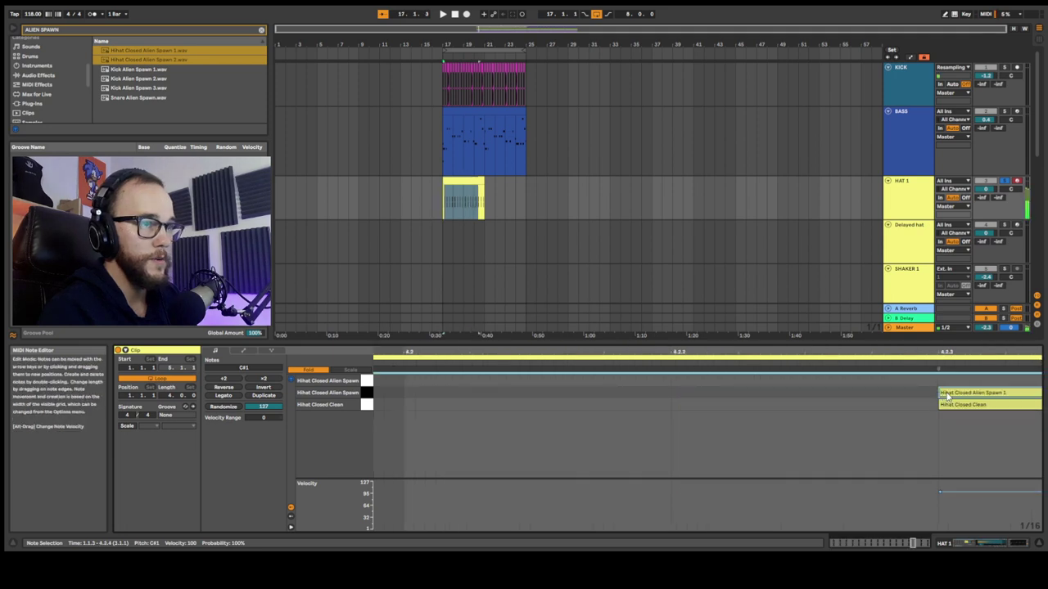
left_click_drag(943, 397, 937, 399)
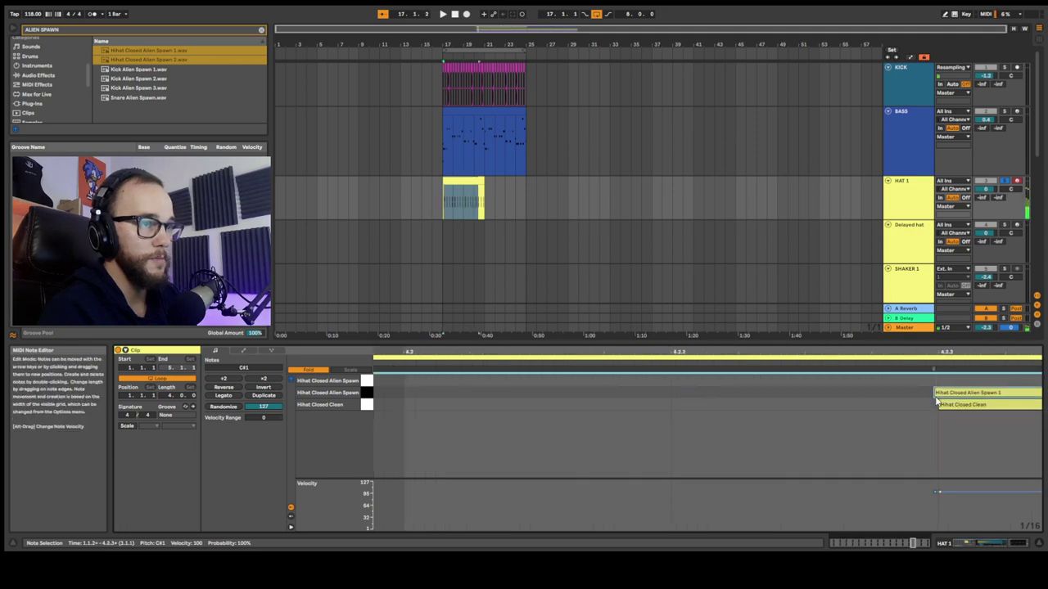
scroll(935, 401, "down", 10)
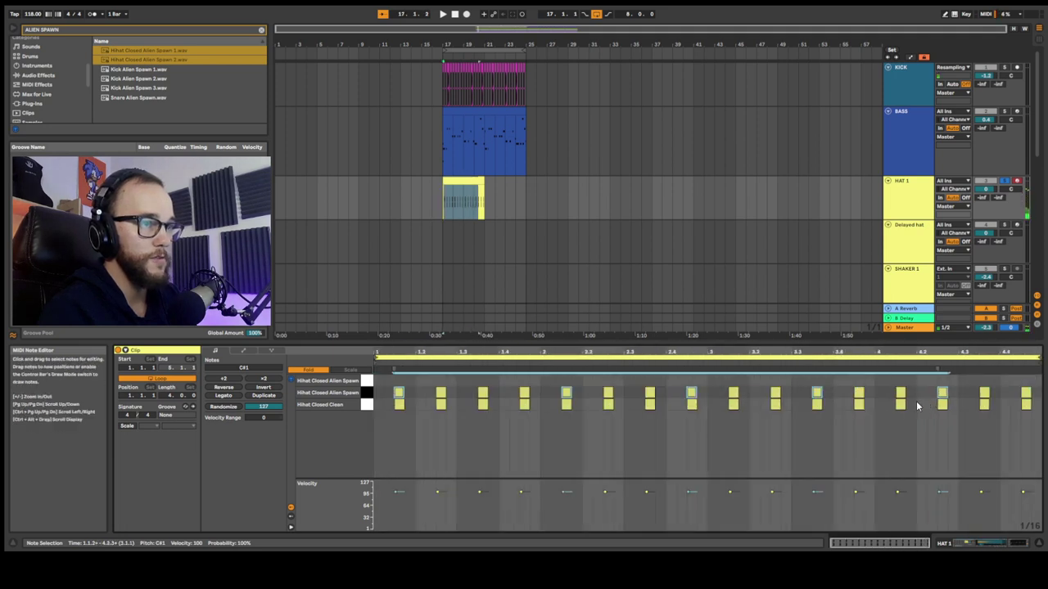
- Nudge a second selection of Alien Spawn hi-hat notes, including beats 1.2, 1.4 and 4.3, slightly behind the grid
left_click(440, 394)
left_click(524, 393, "shift")
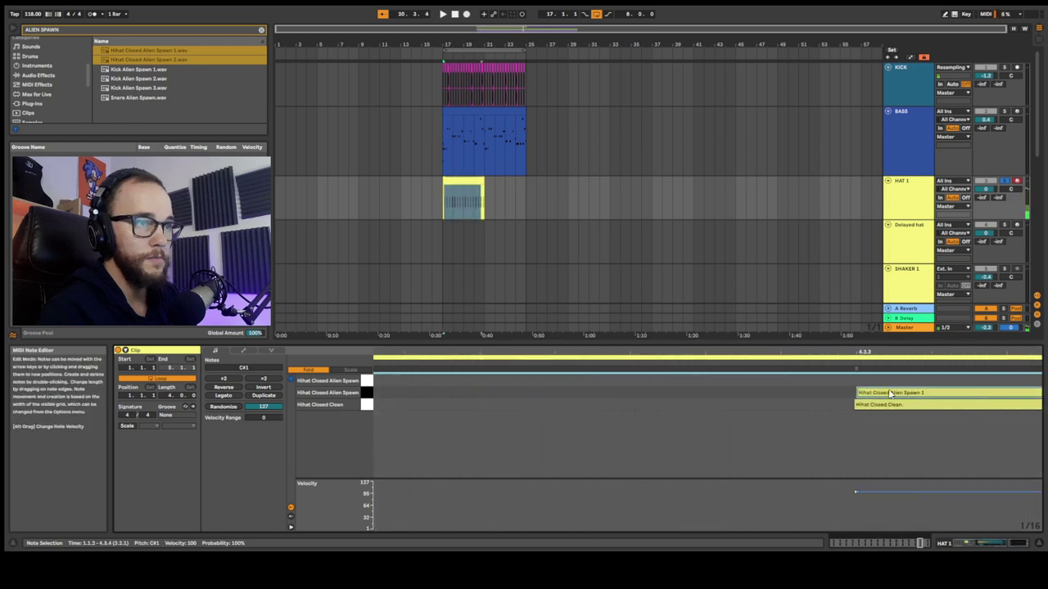
left_click_drag(891, 394, 894, 397)
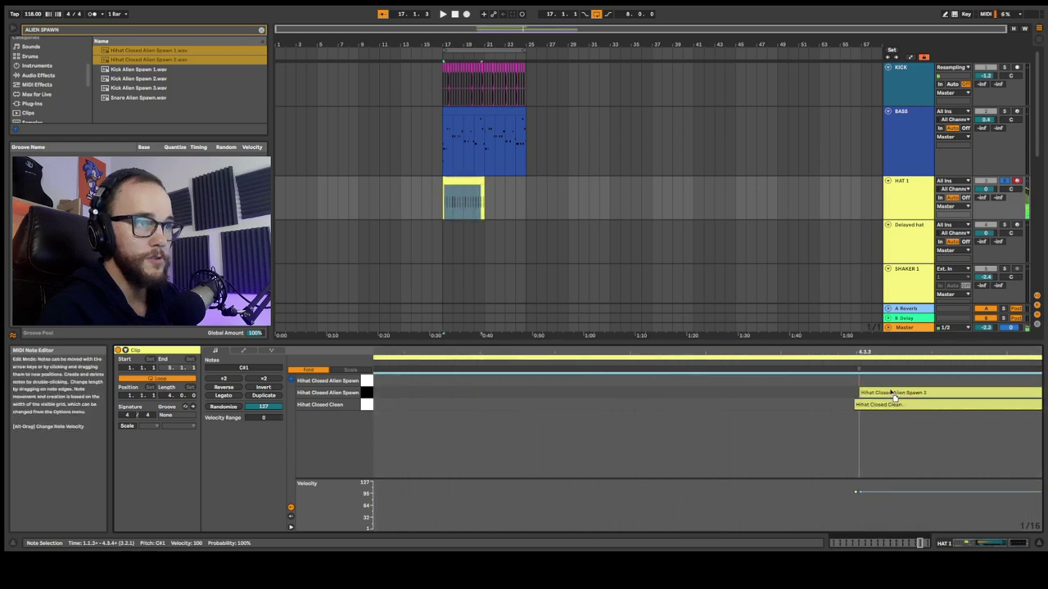
- Nudge the selected Alien Spawn hi-hat notes, including beats 1.1, 2.1, 3.2 and 4.2, slightly behind the grid
scroll(893, 394, "down", 5)
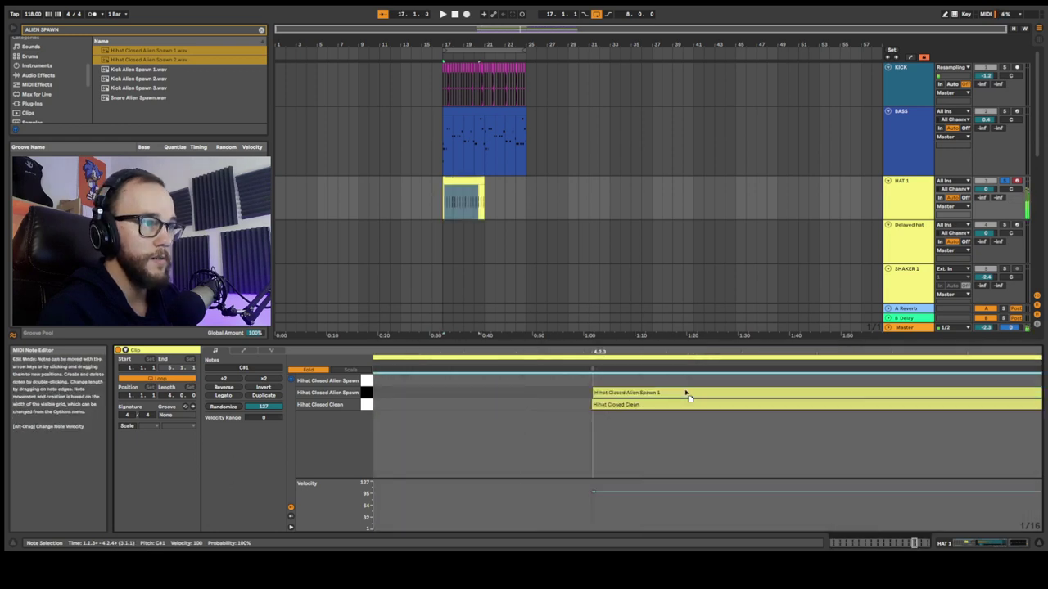
left_click_drag(686, 394, 690, 395)
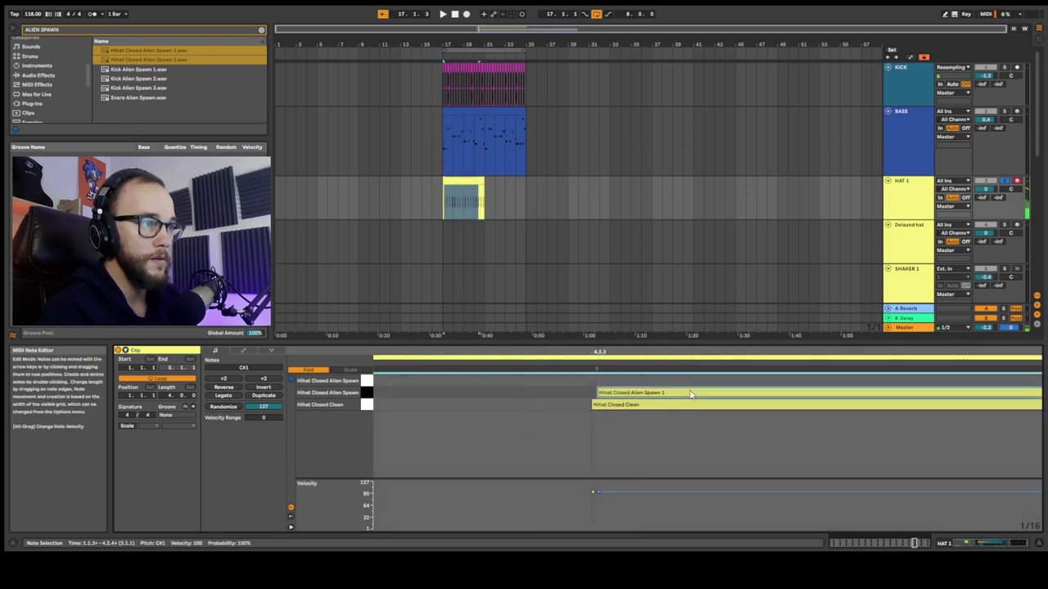
scroll(690, 394, "down", 10)
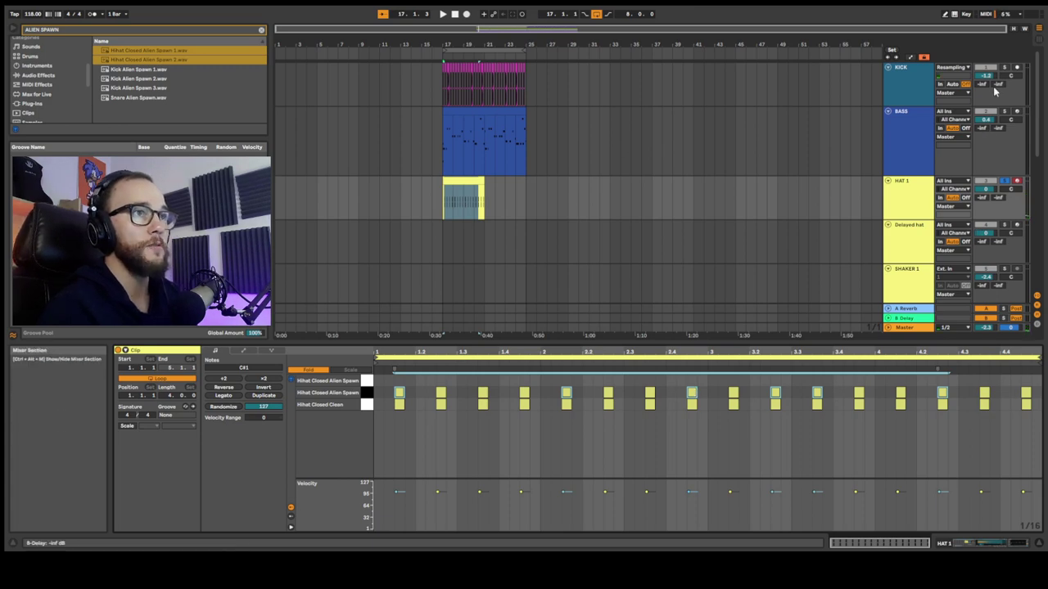
- Play back the layered hi-hat pattern together with the kick, and clear the note selection
key("space")
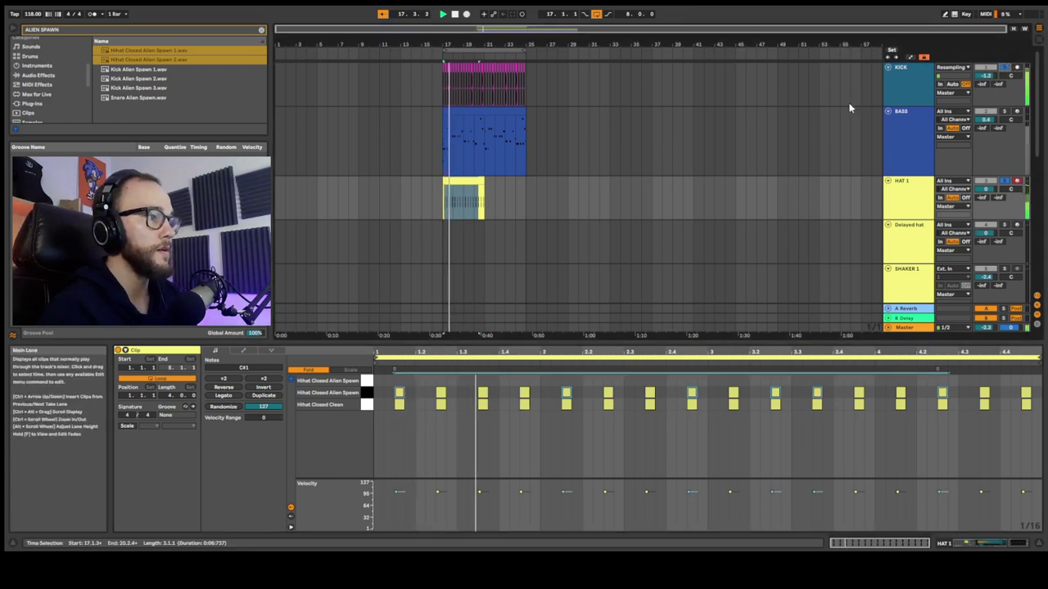
left_click(595, 428)
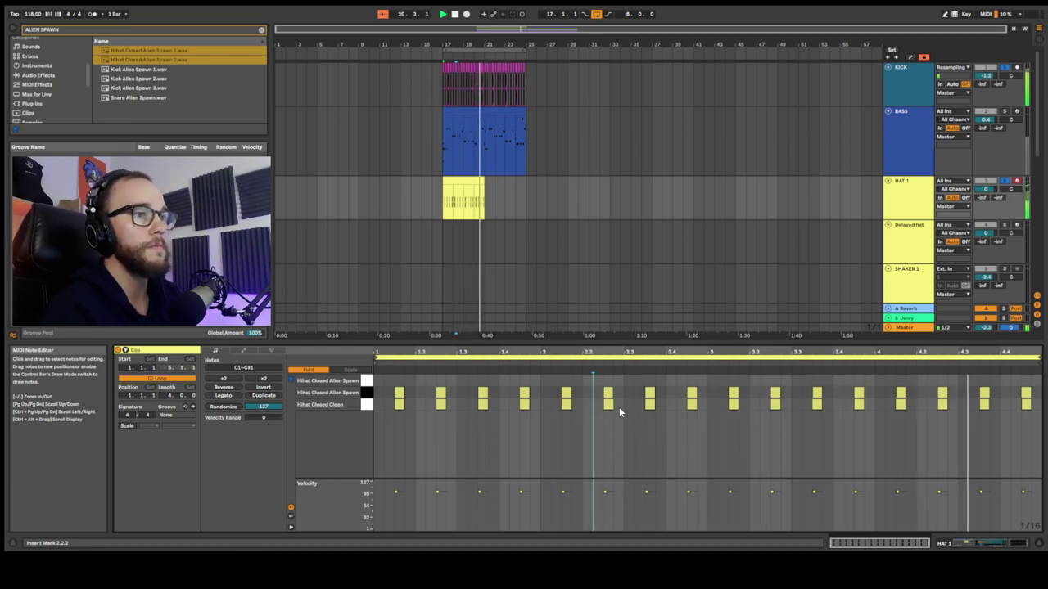
key("space")
left_click(416, 402)
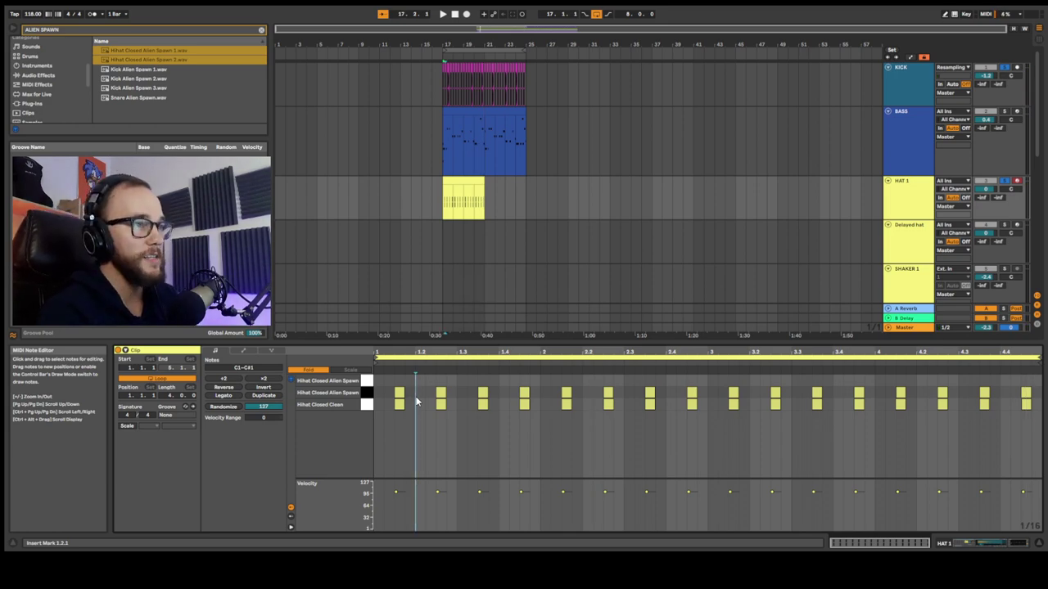
- Duplicate the Hihat Closed Alien Spawn 1 chain in the HAT 1 Drum Rack
key("shift+Tab")
key("shift+Tab")
key("shift+Tab")
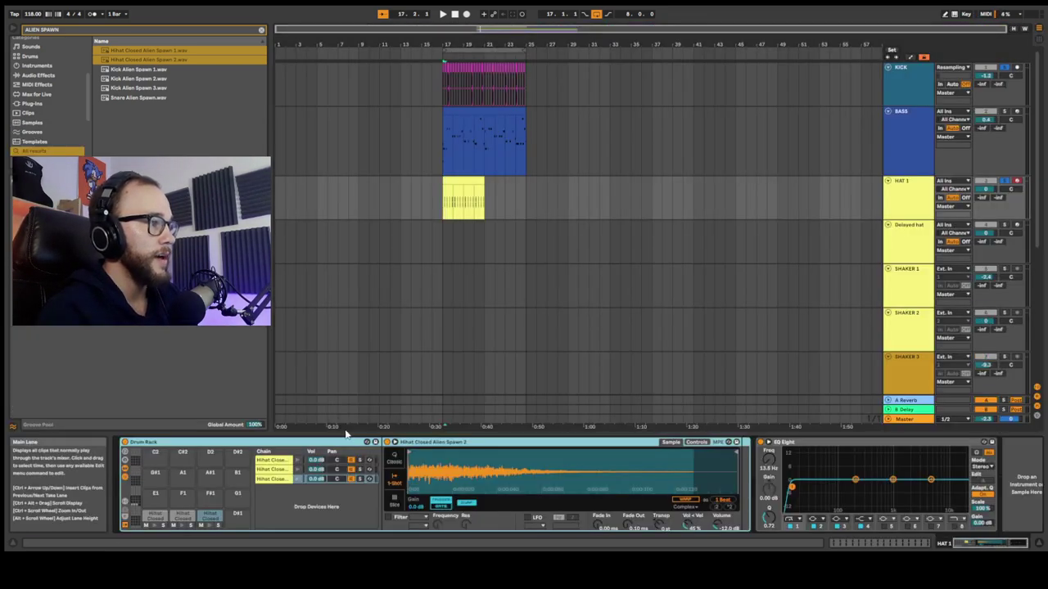
left_click(298, 480)
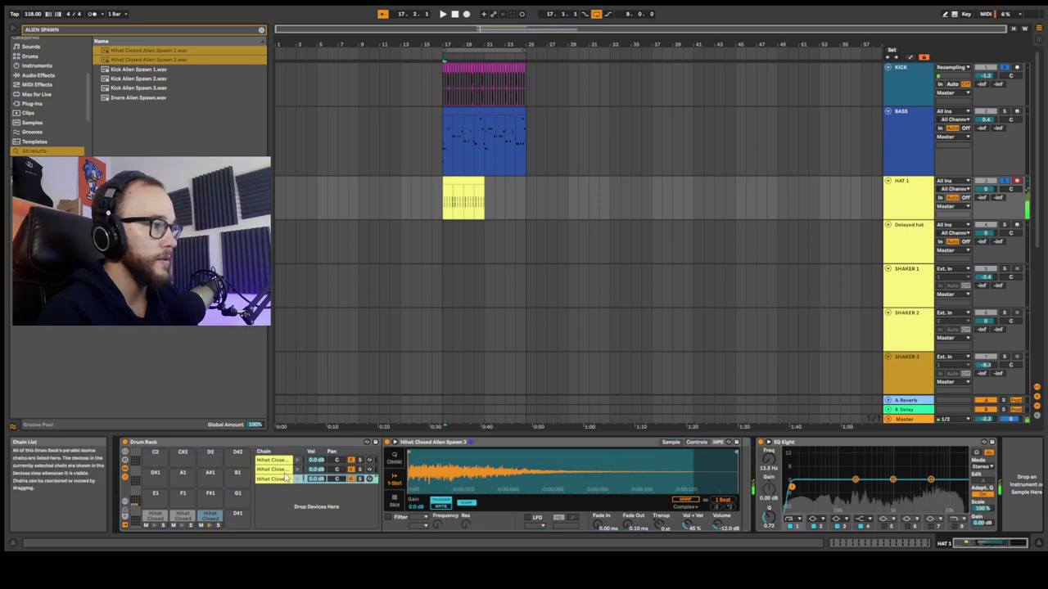
left_click(294, 469)
key("shift+Tab")
key("shift+Tab")
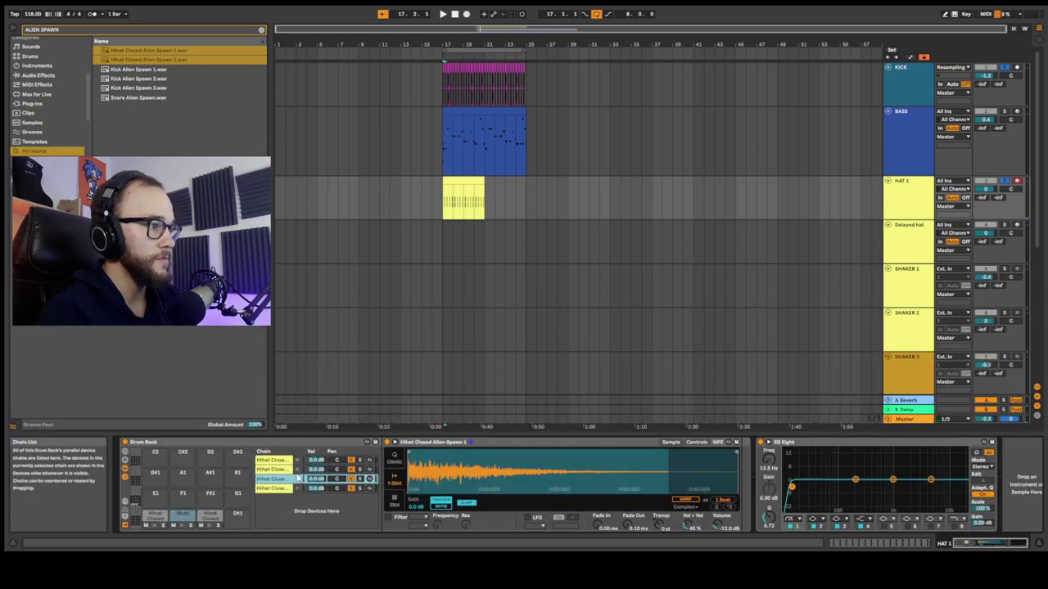
- Show the Drum Rack's chain input/output settings and set the duplicated Alien Spawn chain to receive D#1
left_click(126, 501)
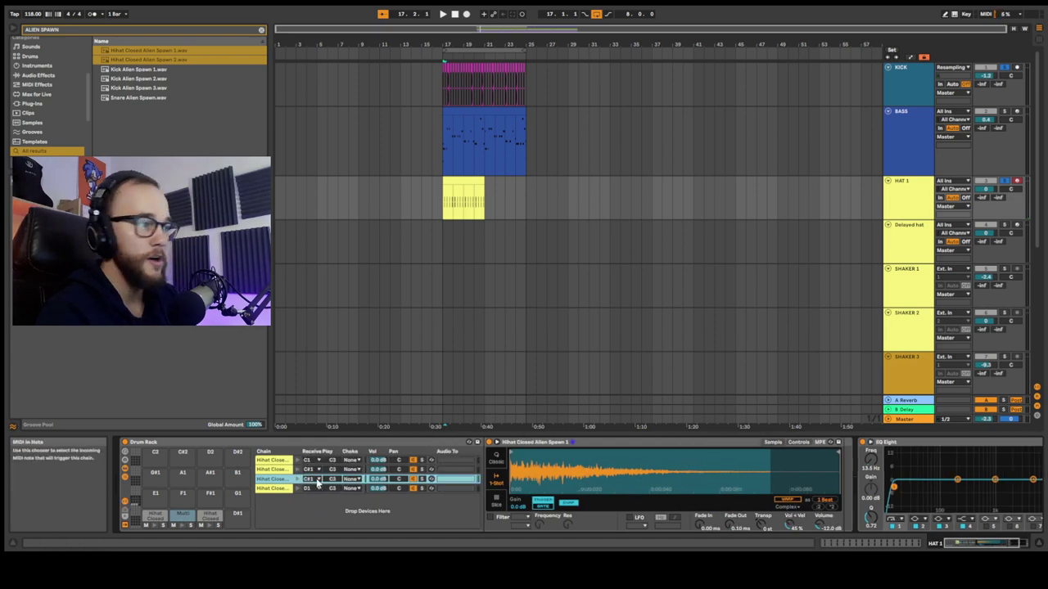
key("shift+Tab")
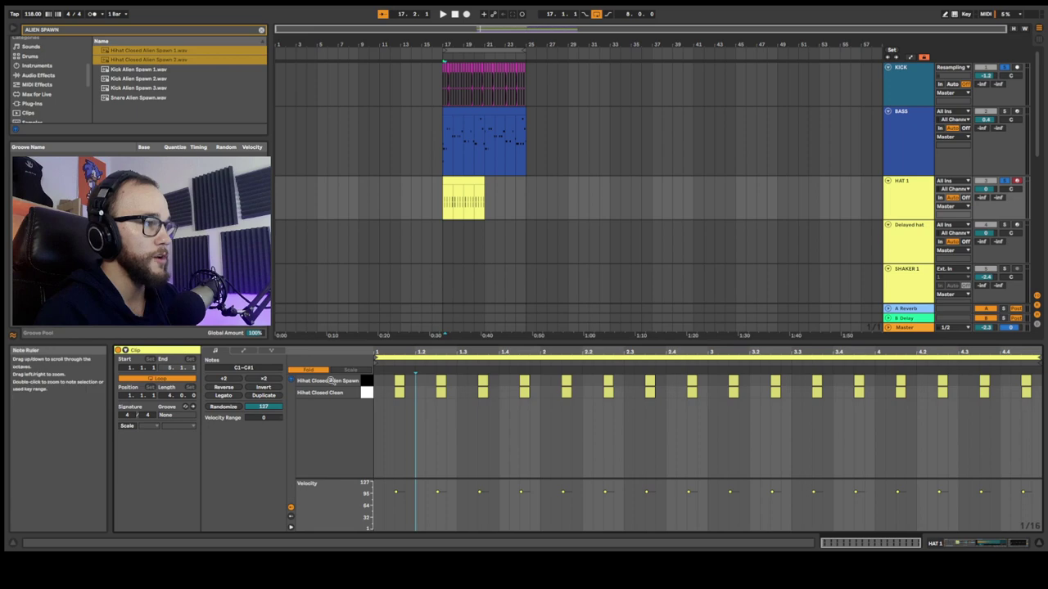
left_click(370, 394)
key("shift+Tab")
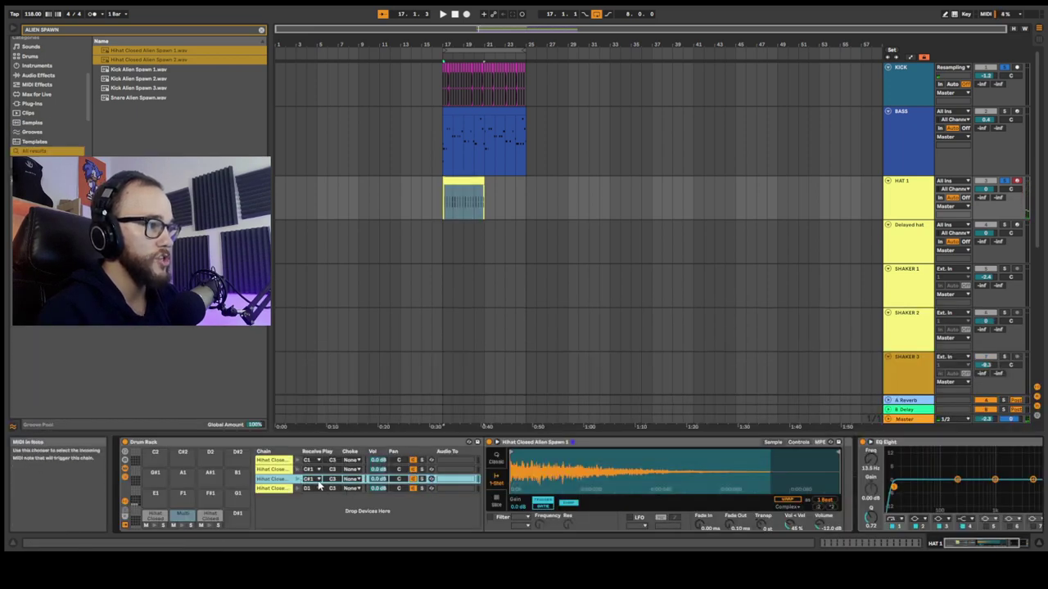
scroll(316, 483, "up", 2)
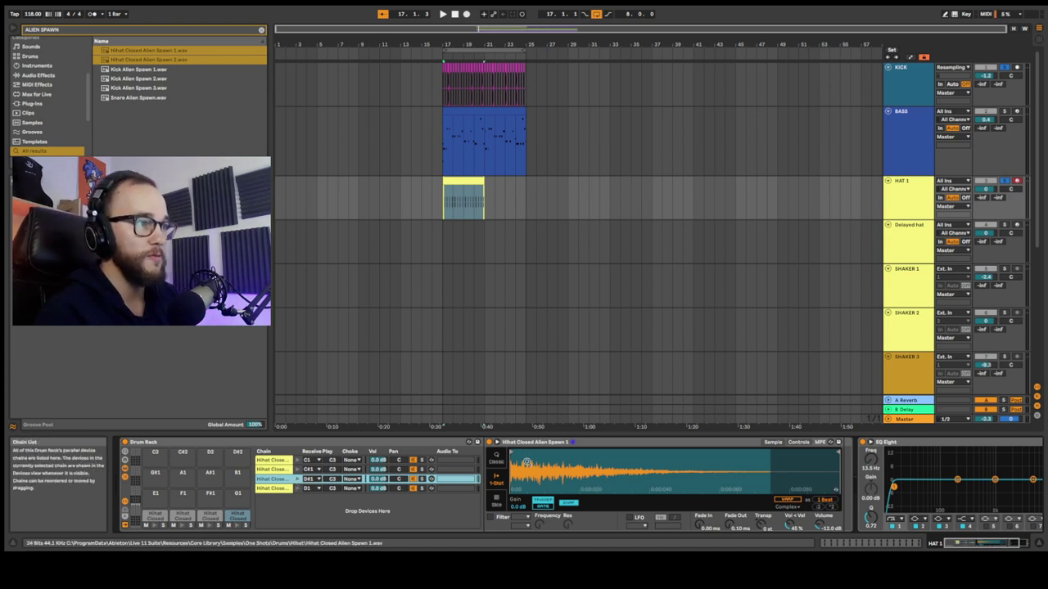
- Trim the duplicated sample's start past its attack with a 4.81 ms fade-in, and add an EQ Eight with lows cut and highs lowered about 9 dB
left_click_drag(526, 451, 573, 452)
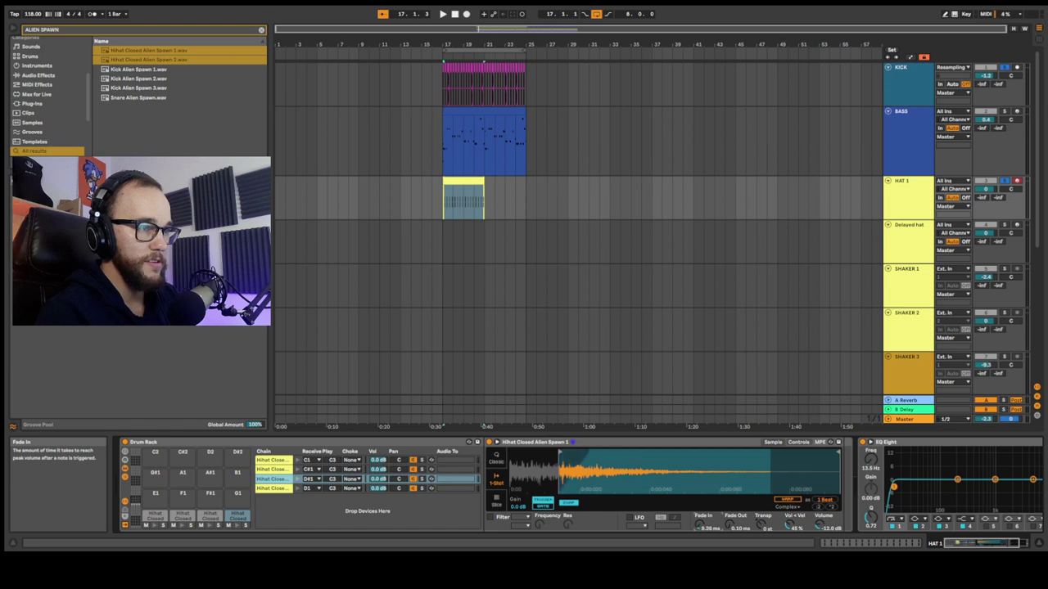
left_click(876, 443)
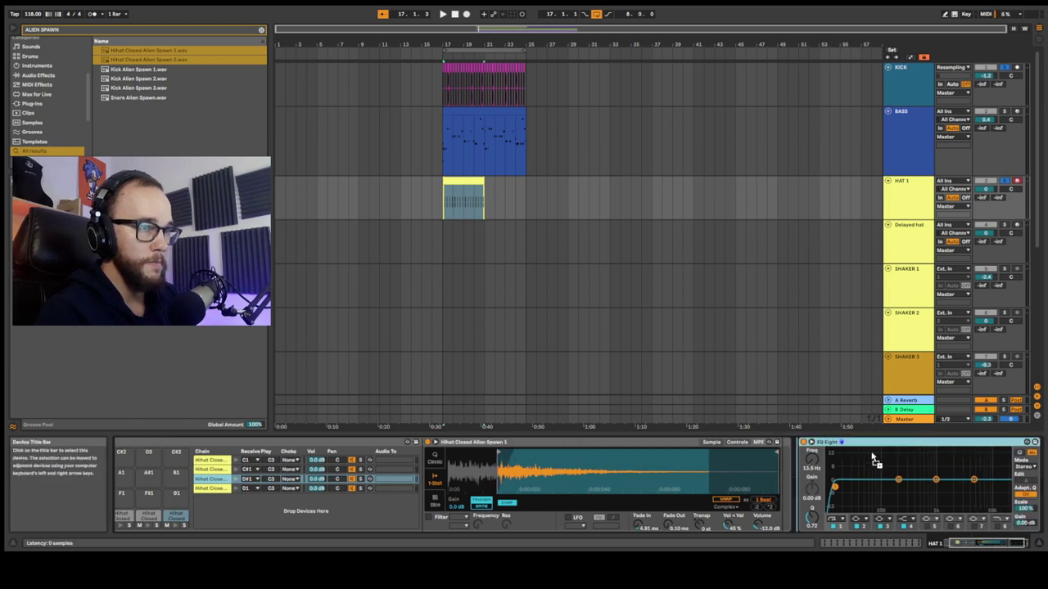
left_click_drag(957, 480, 963, 494)
left_click_drag(819, 490, 907, 494)
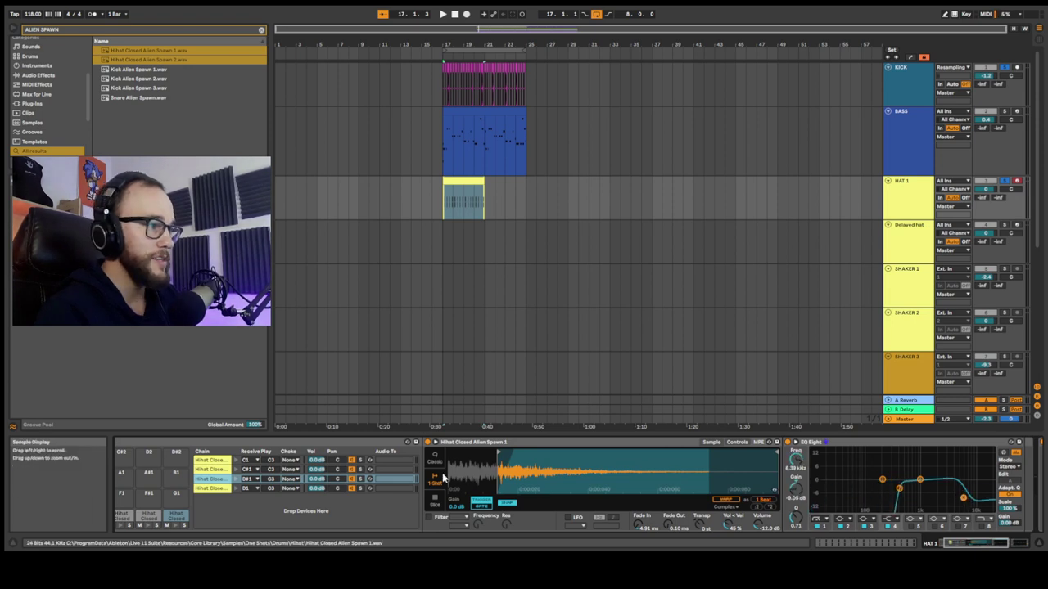
left_click(237, 481)
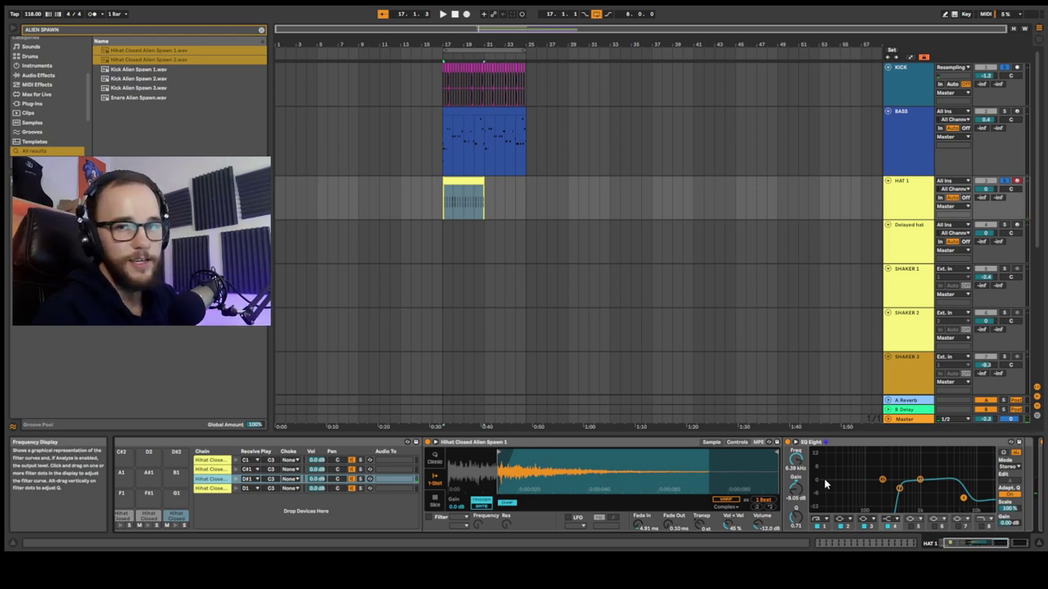
- Open the HAT 1 clip's notes with Fold turned off, and audition the available hi-hat rows
left_click(459, 180)
double_click(458, 181)
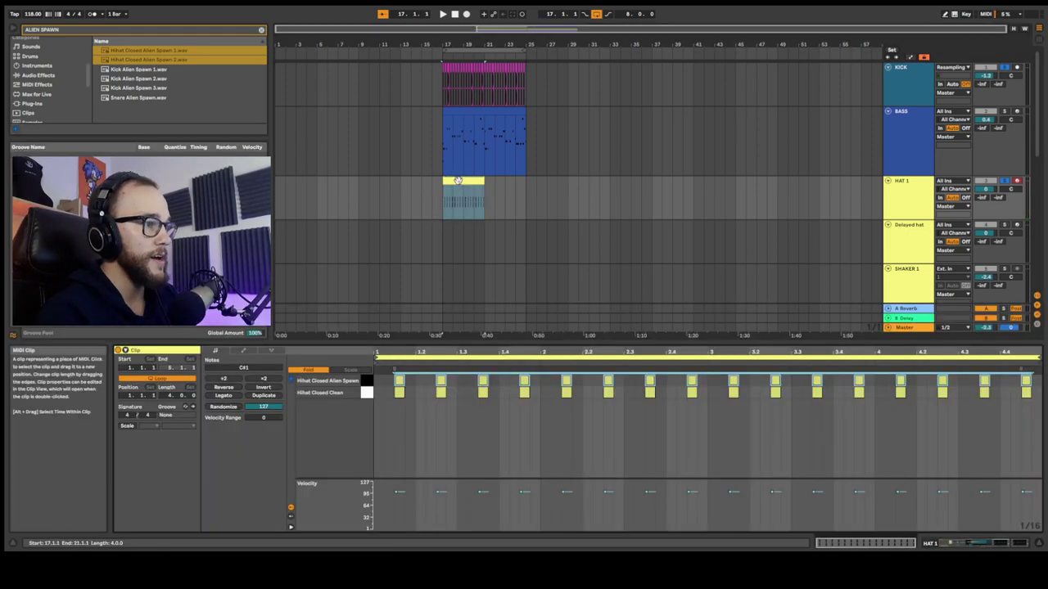
key("shift+Tab")
left_click(237, 481)
key("shift+Tab")
left_click(309, 370)
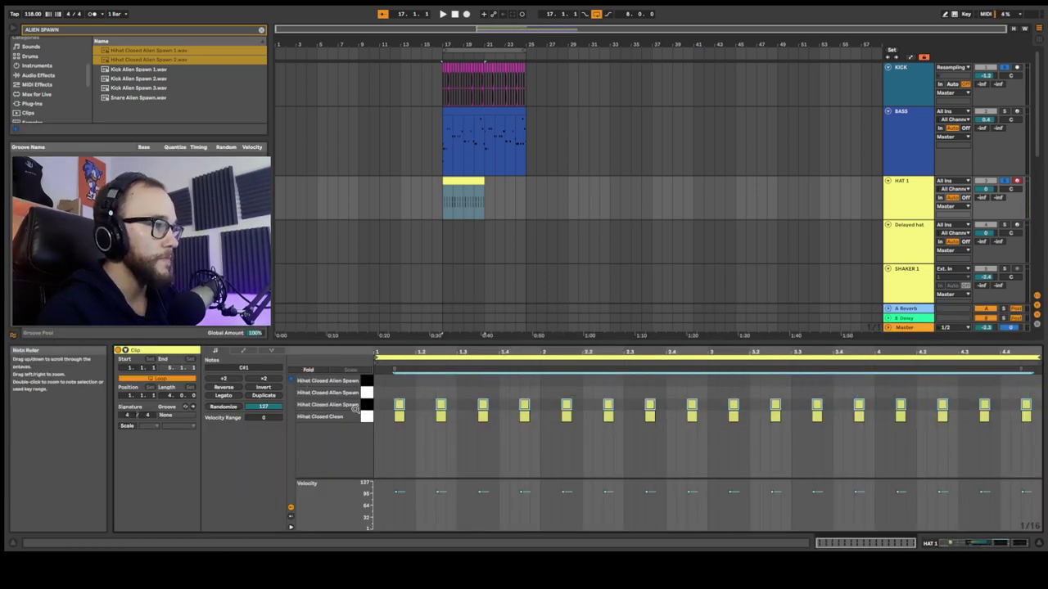
left_click(365, 394)
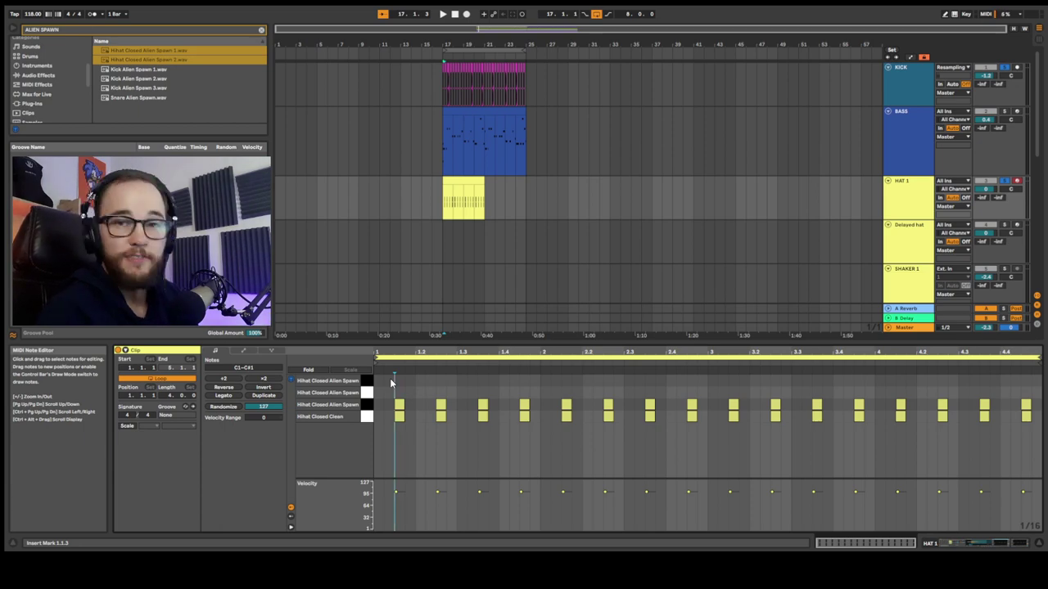
- Draw sparse, irregular sixteenth notes for the duplicated Alien Spawn hi-hat on D#1 across the four-bar clip
key("b")
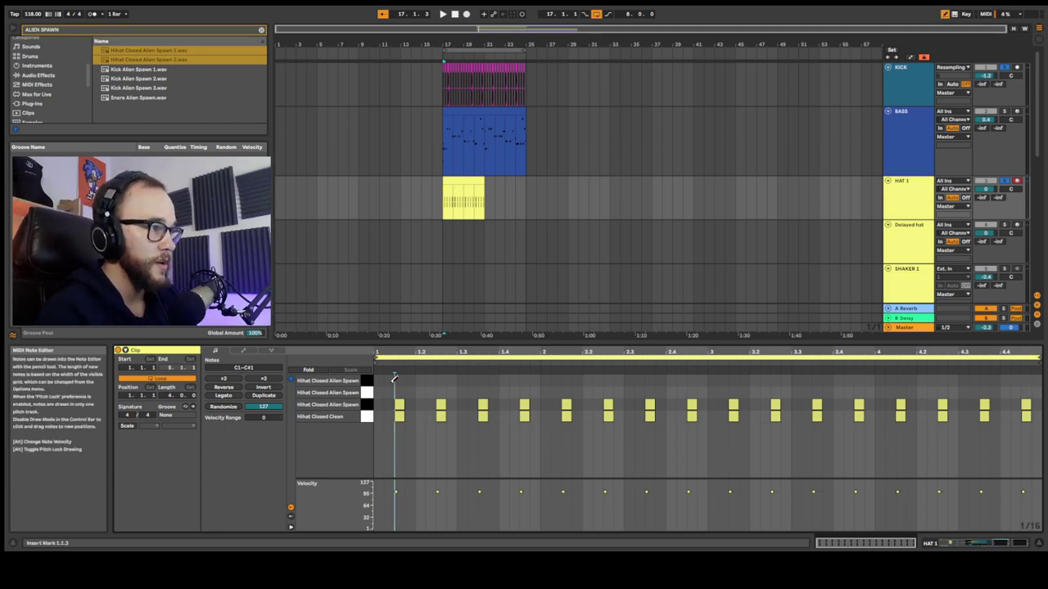
left_click(391, 380)
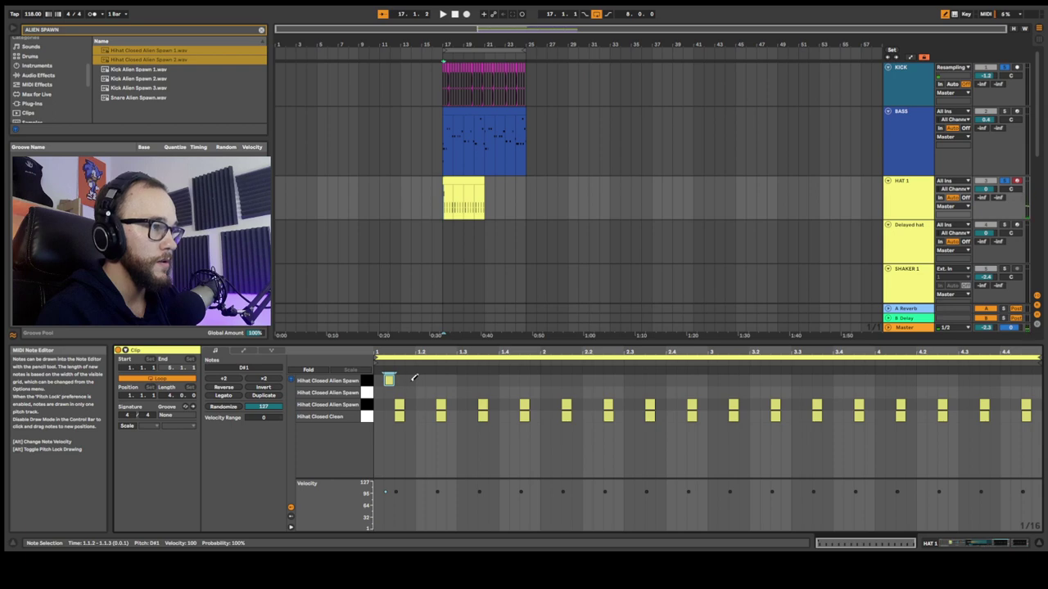
left_click(449, 379)
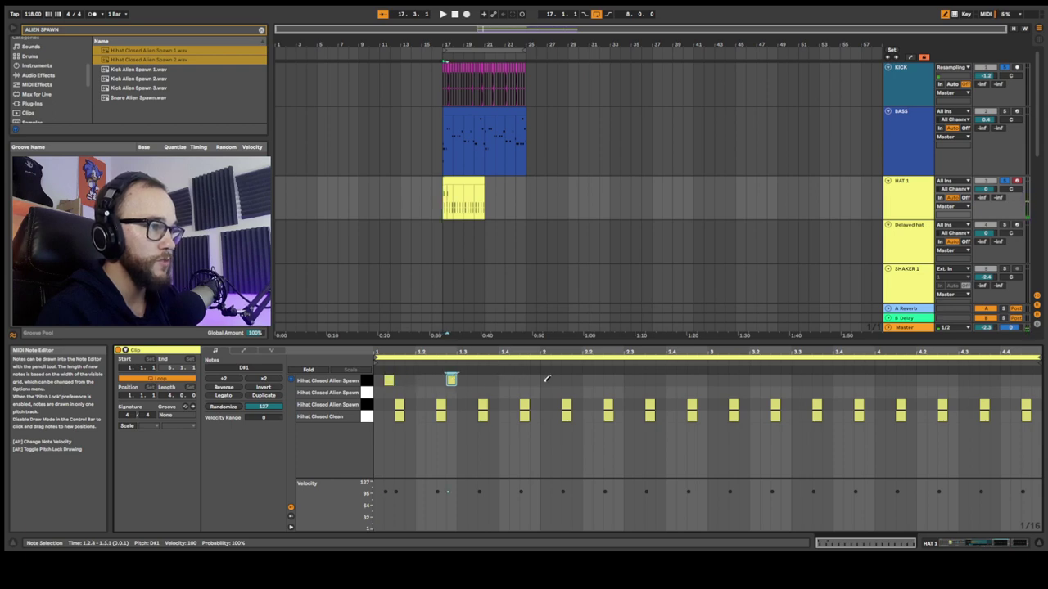
left_click(637, 380)
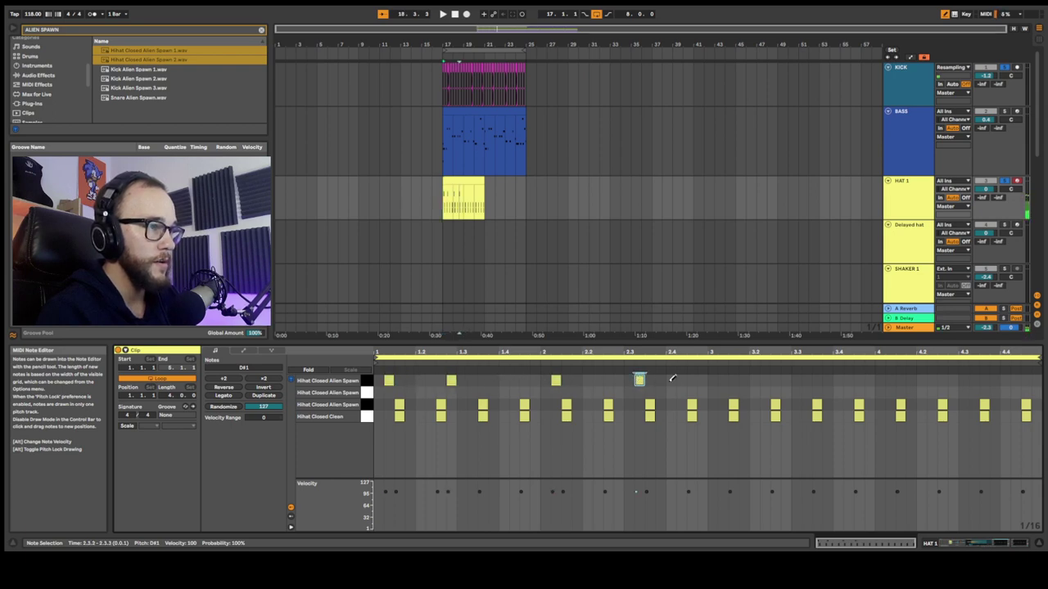
left_click(714, 380)
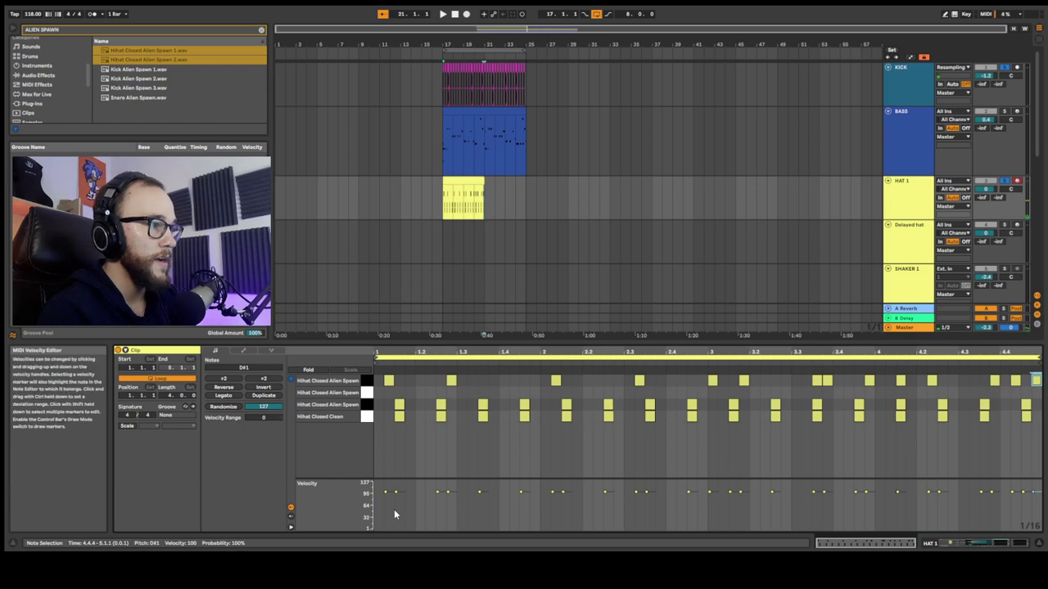
- Lower the velocity of all D#1 hi-hat notes together to 64, with the first note quieter at about 39
left_click_drag(390, 493, 388, 507)
left_click_drag(397, 492, 396, 494)
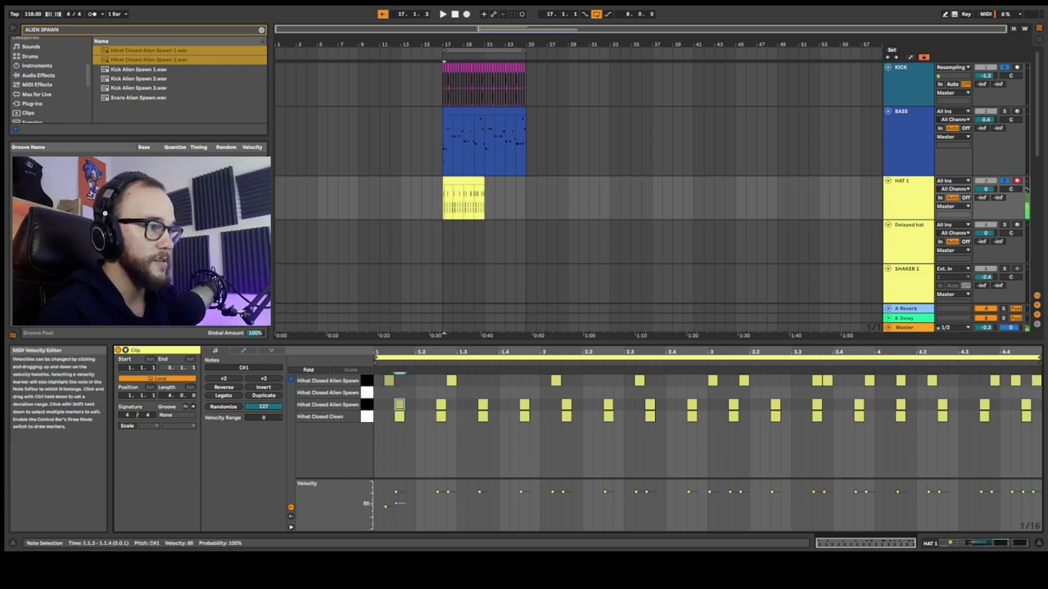
left_click_drag(378, 380, 1041, 383)
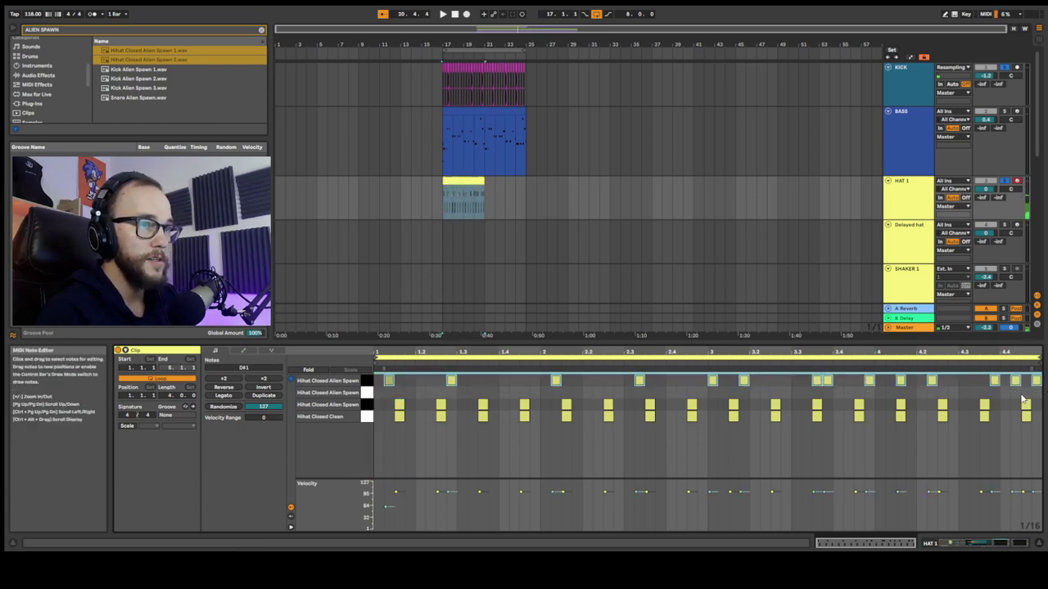
left_click_drag(451, 492, 451, 505)
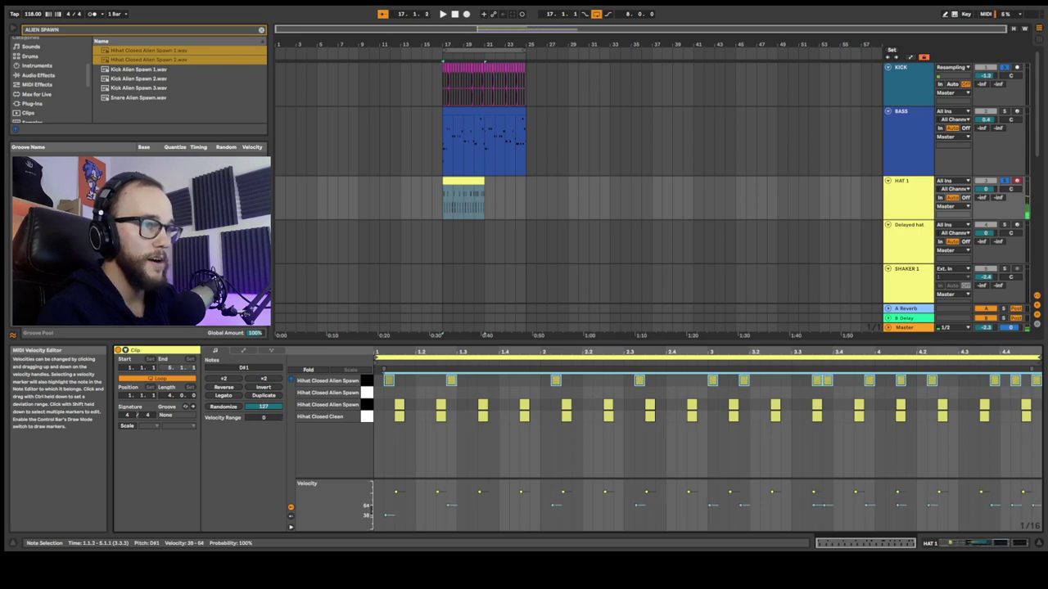
- Vary the velocities of individual D#1 hi-hat notes, accenting a few up to about 81, and play back the groove
left_click(554, 501)
left_click_drag(553, 507, 552, 514)
left_click_drag(636, 507, 636, 512)
left_click_drag(710, 508, 740, 512)
left_click_drag(814, 508, 826, 499)
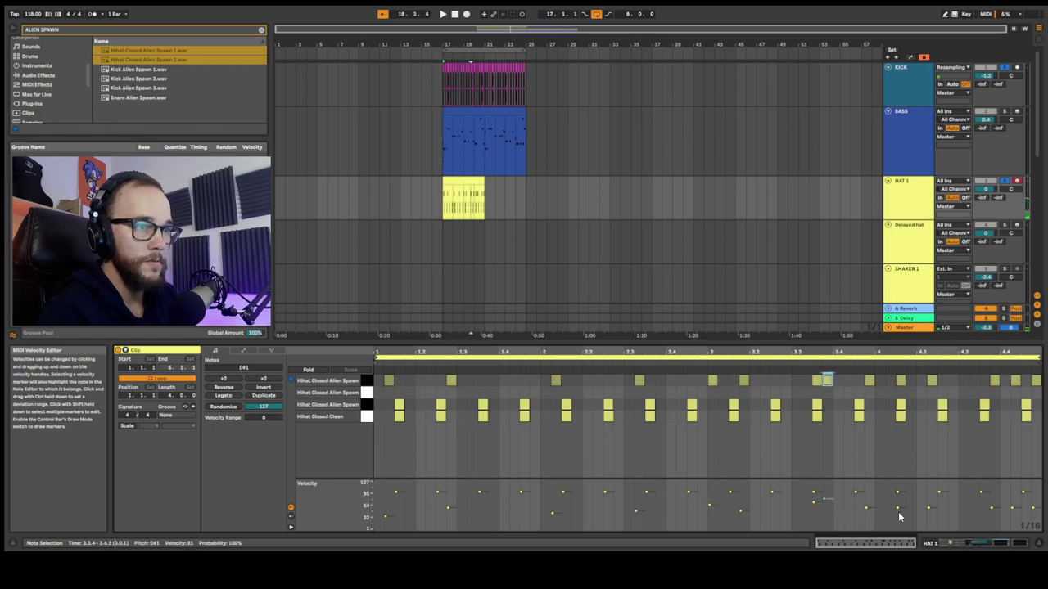
left_click(1015, 501)
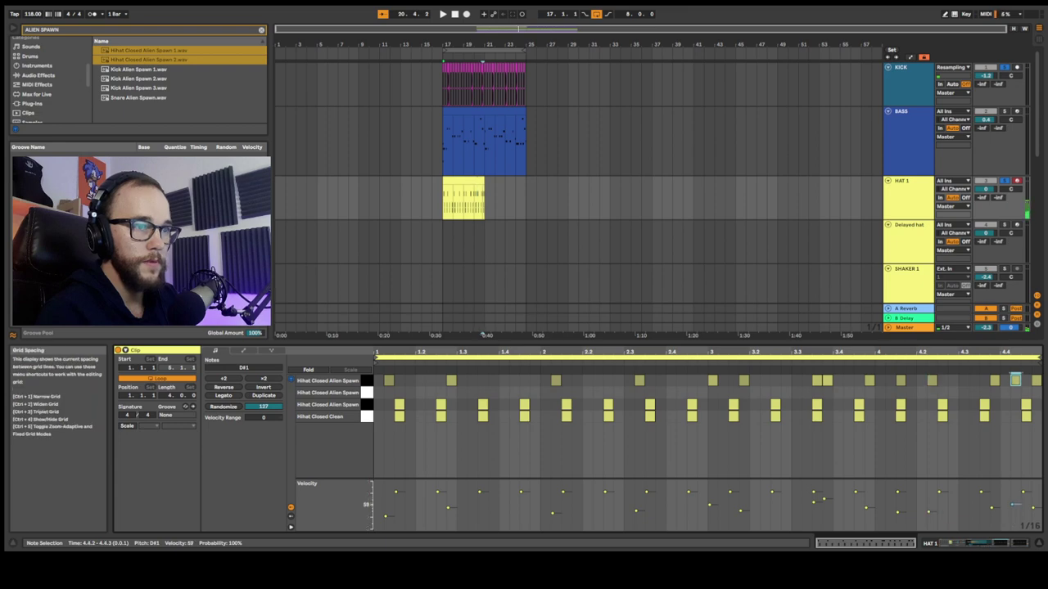
left_click_drag(988, 511, 1034, 501)
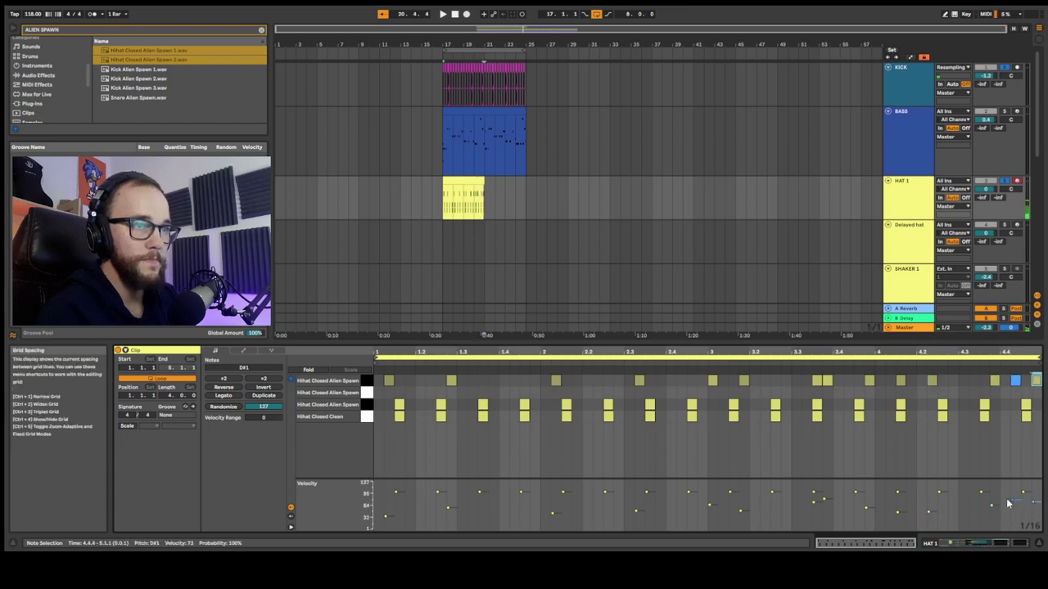
key("space")
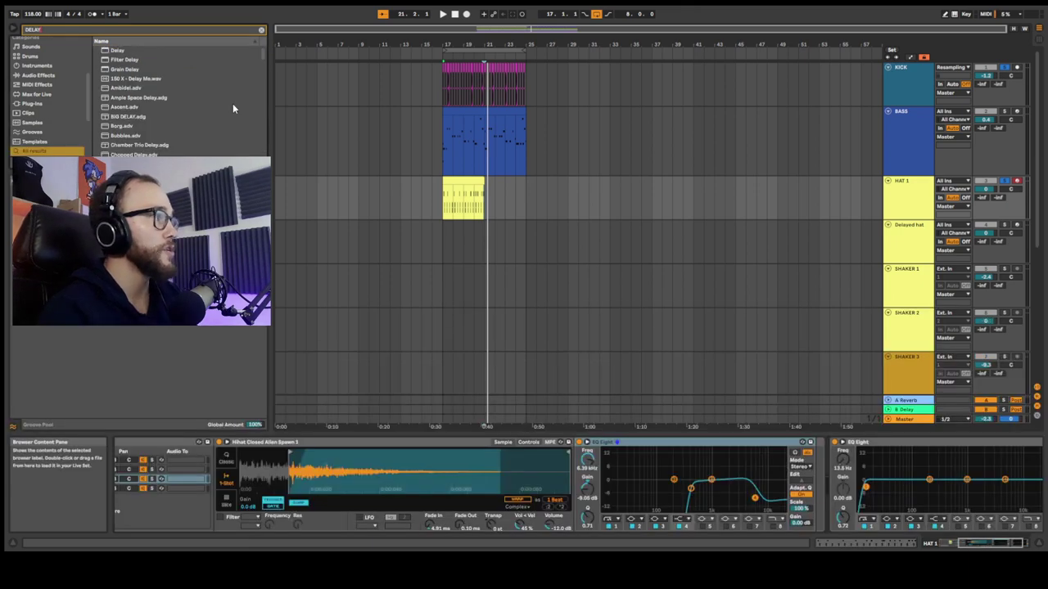
- Add the default Delay effect to the duplicated Alien Spawn chain, right after its EQ Eight
left_click(116, 51)
left_click_drag(117, 51, 171, 481)
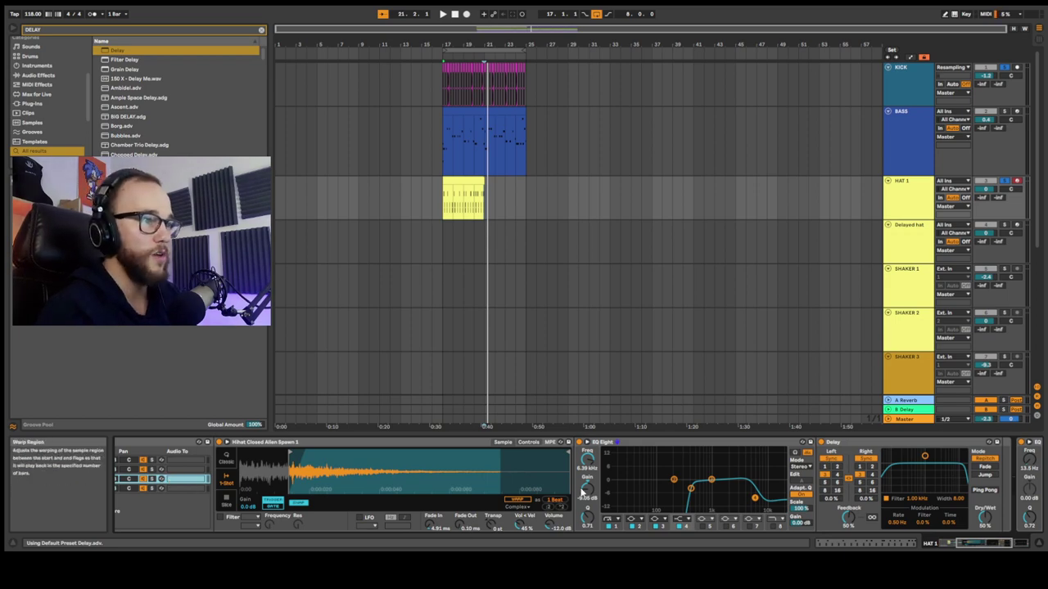
- Unlink the Delay's channels in time mode, with left at 1.00 ms, right at 17.1 ms, feedback at 0% and dry/wet at 100%
scroll(819, 500, "right", 3)
scroll(819, 500, "right", 1)
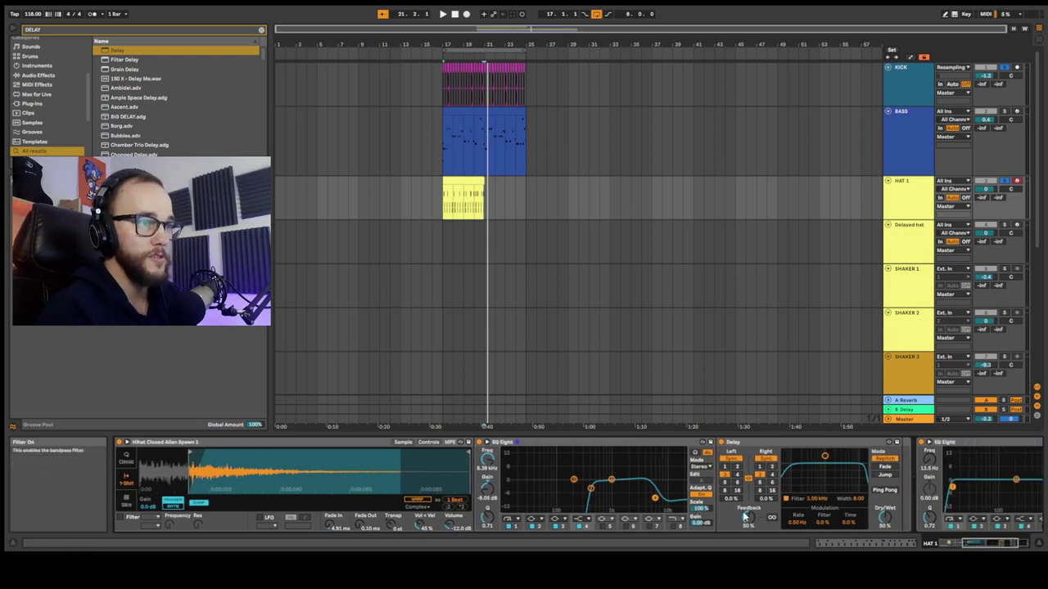
left_click(732, 459)
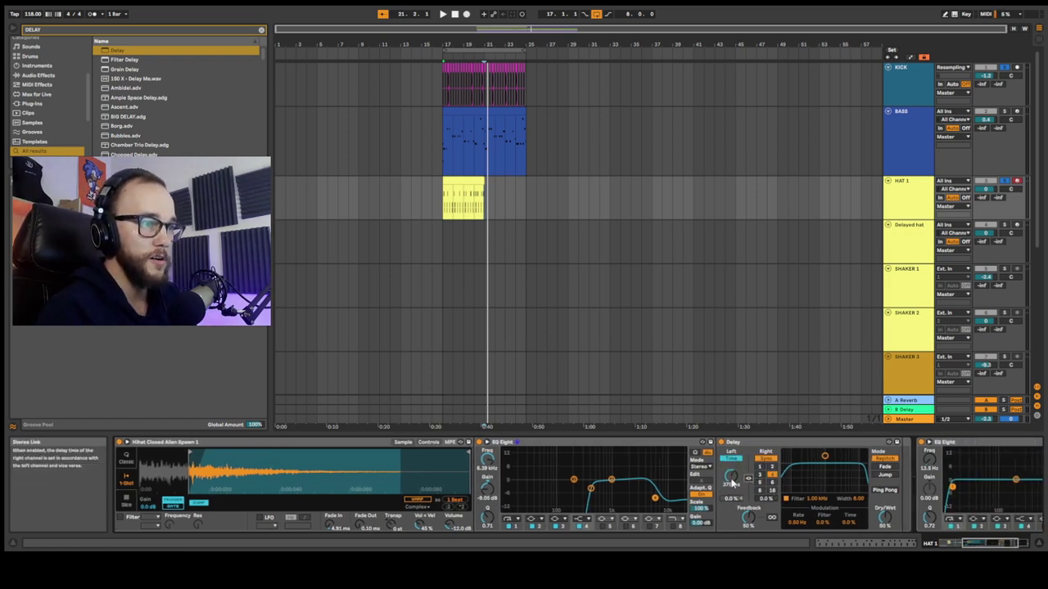
left_click(747, 478)
left_click(748, 479)
left_click_drag(766, 477, 765, 442)
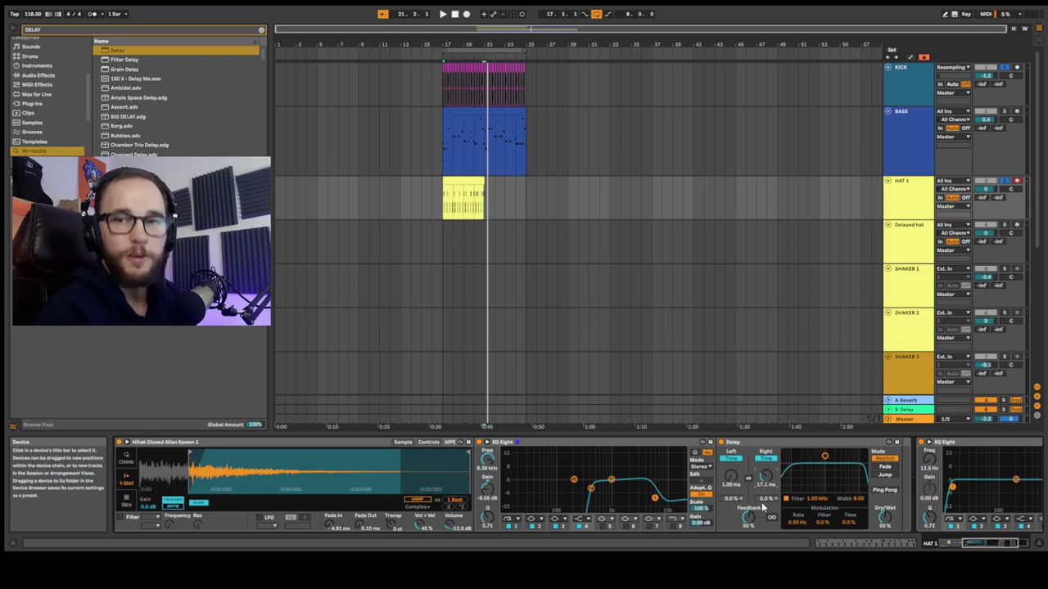
left_click_drag(748, 518, 748, 534)
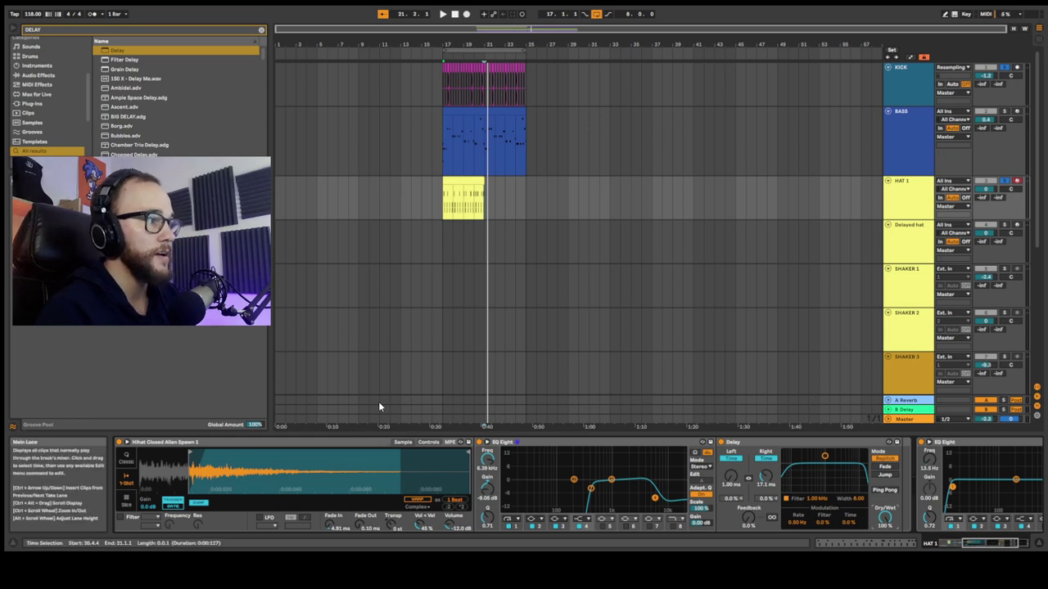
- Audition the delayed D#1 hi-hat and copy its Delay onto the C#1 Alien Spawn chain
double_click(283, 443)
left_click(137, 480)
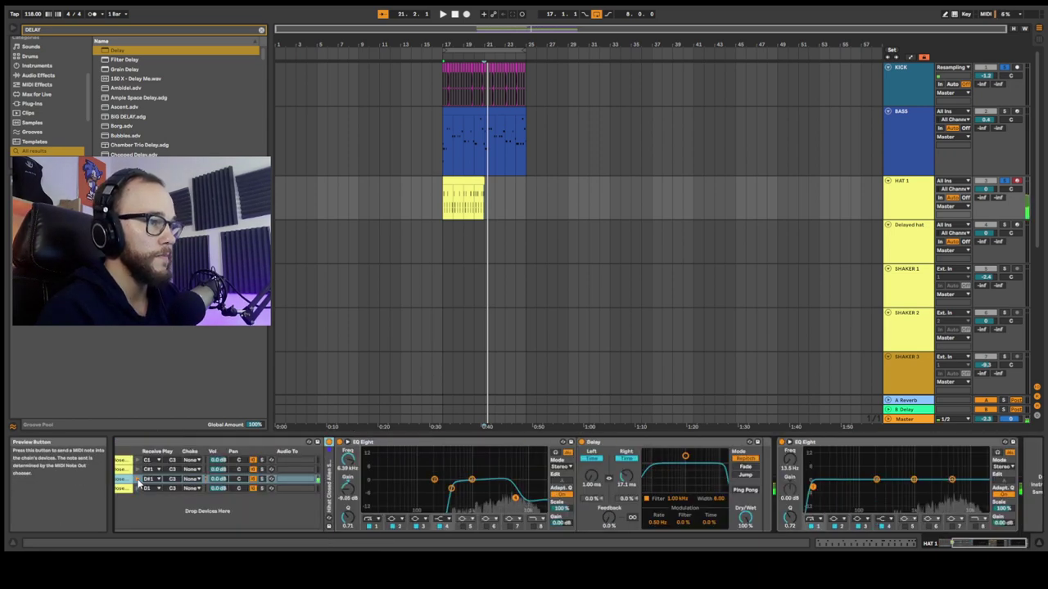
left_click(137, 480)
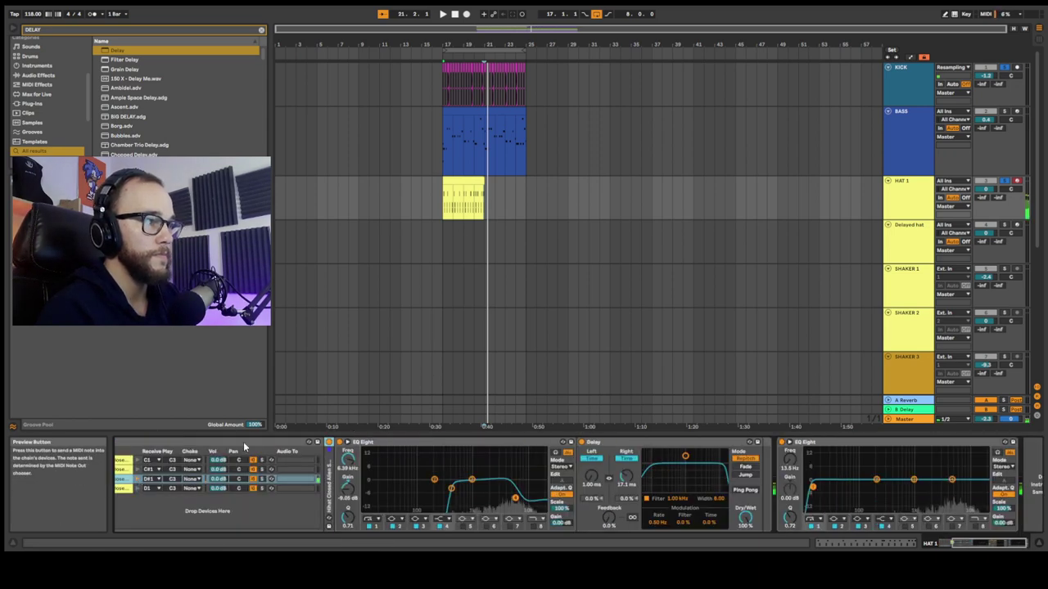
left_click(463, 211)
left_click(723, 446)
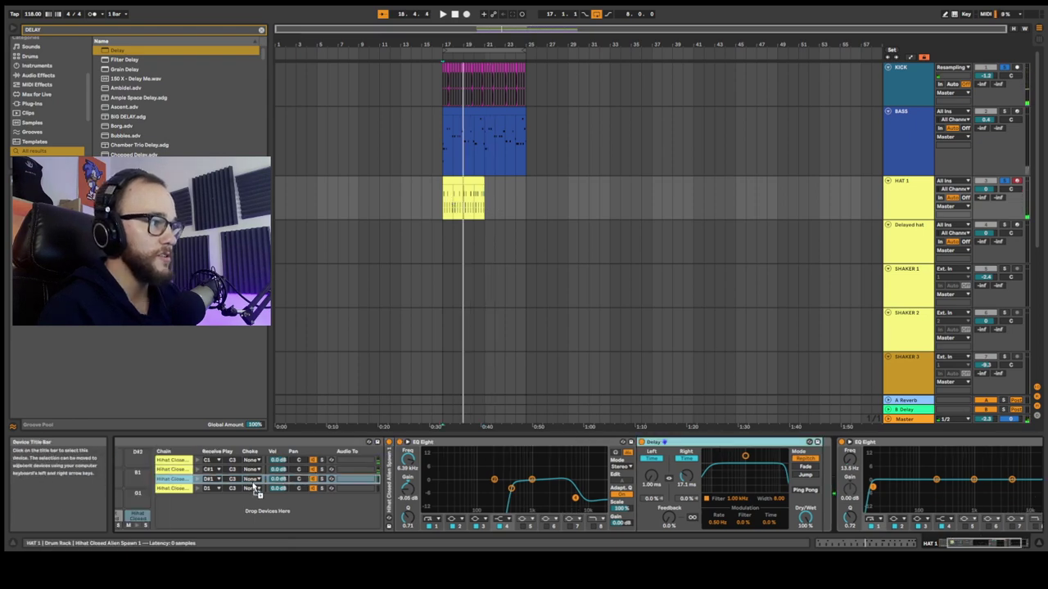
left_click(187, 464)
key("space")
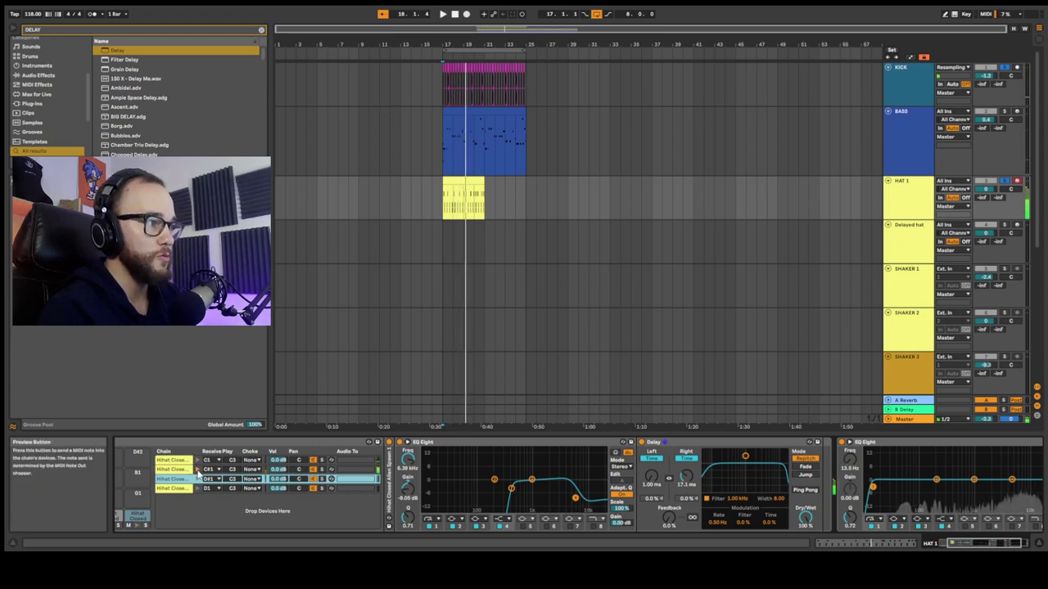
- Audition the C1 and D1 hi-hat chains in the drum rack for comparison
left_click(196, 463)
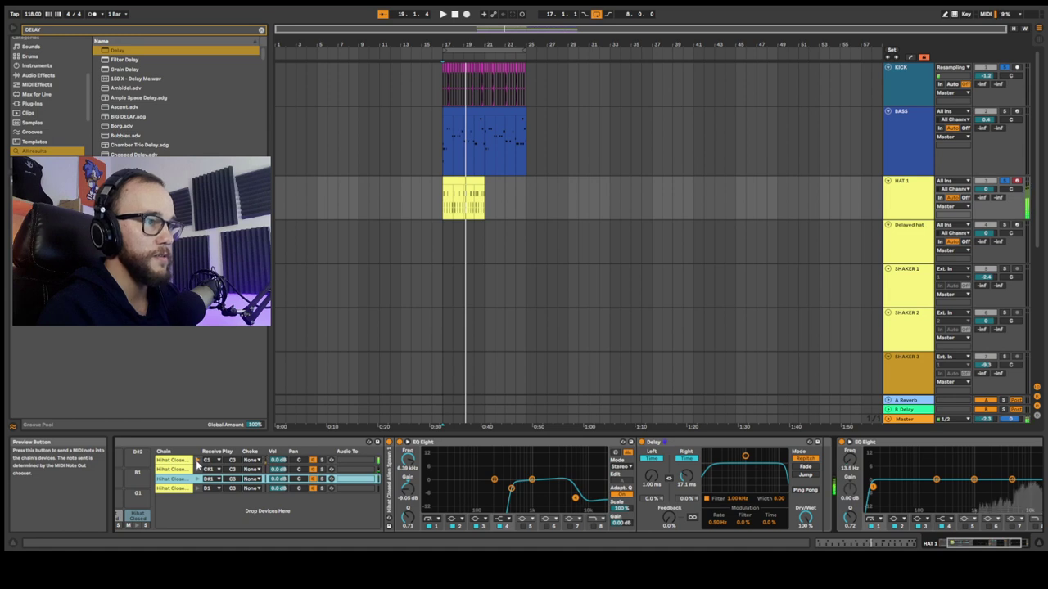
left_click(186, 464)
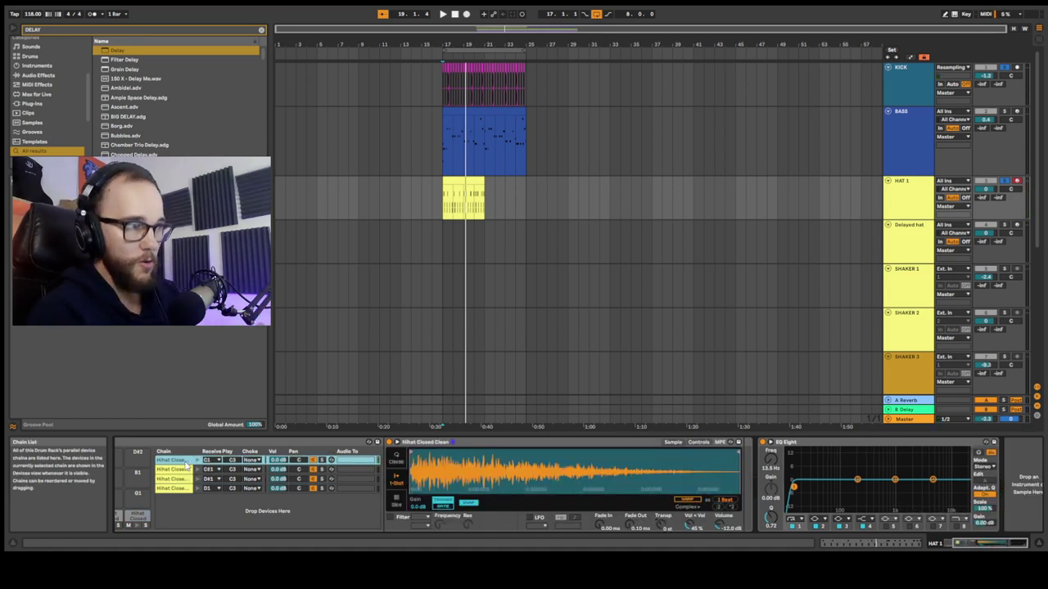
key("space")
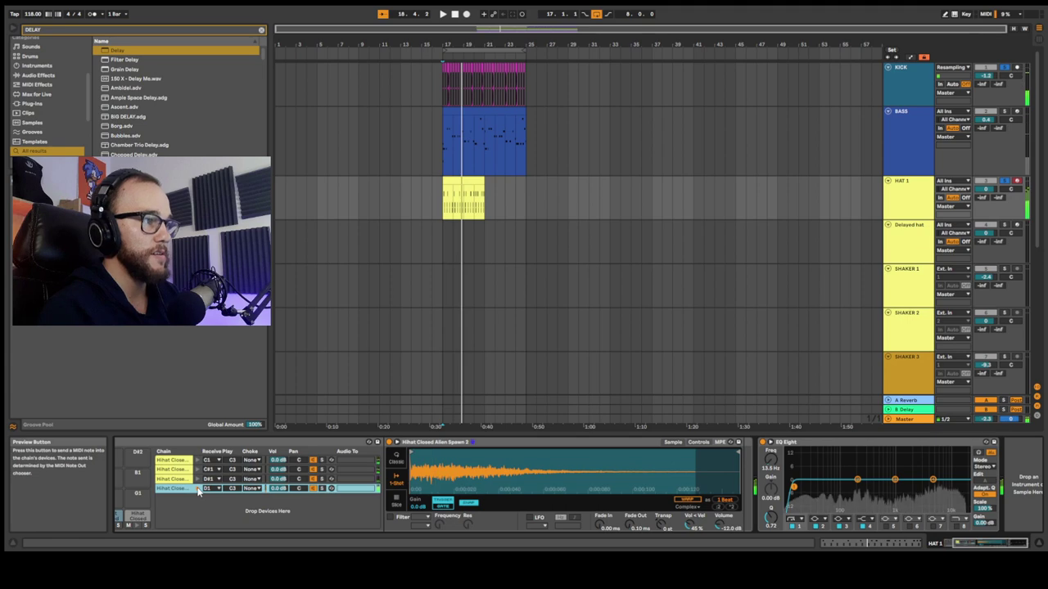
- Turn off the clip's note grid and draw D1 hi-hat notes freehand over the first three offbeats of bar 1
key("shift+Tab")
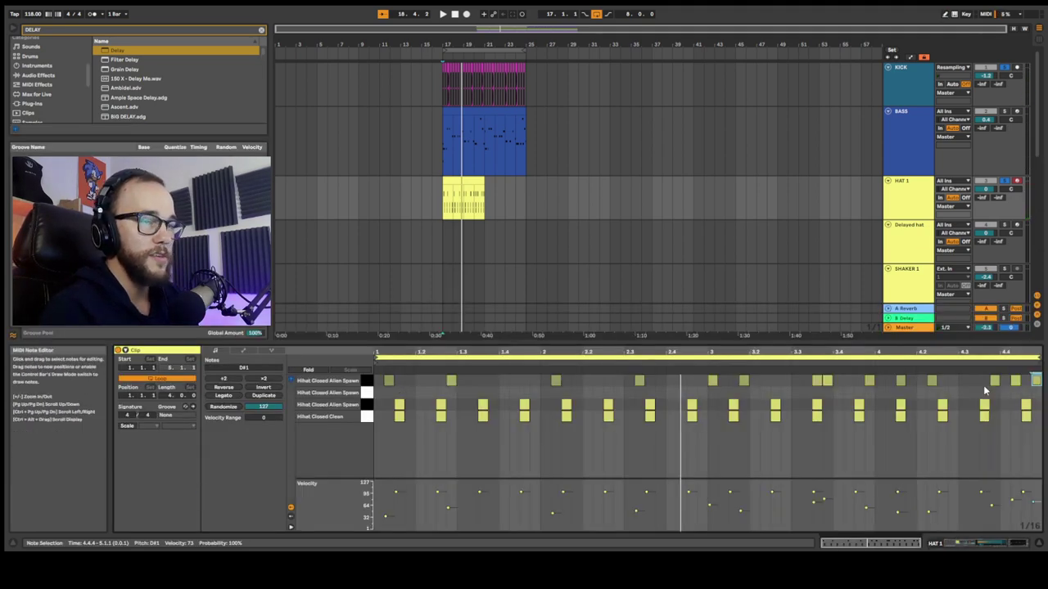
right_click(414, 392)
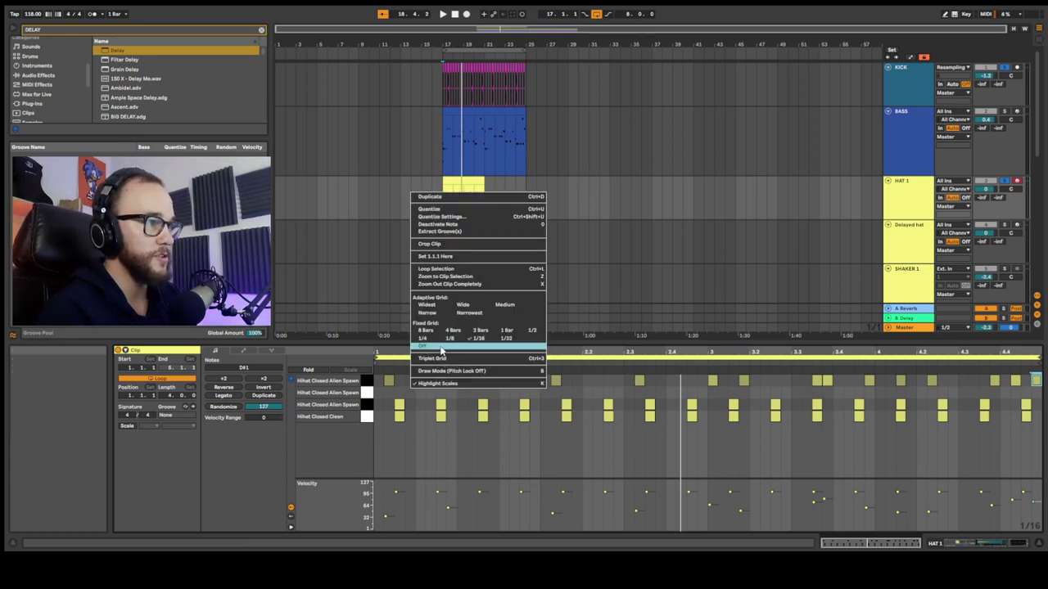
left_click(441, 348)
key("b")
left_click(399, 392)
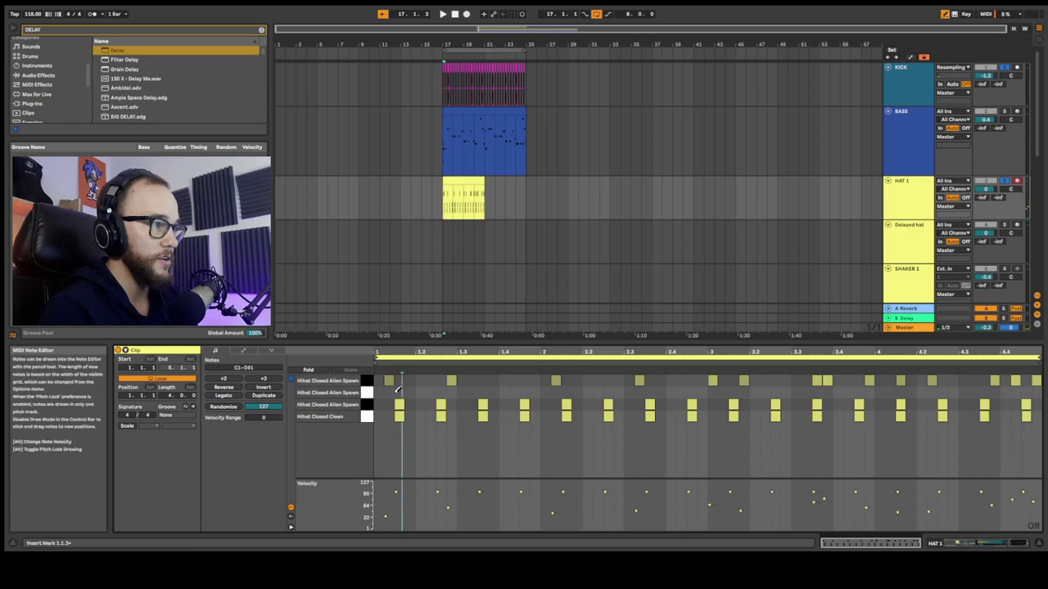
left_click(441, 392)
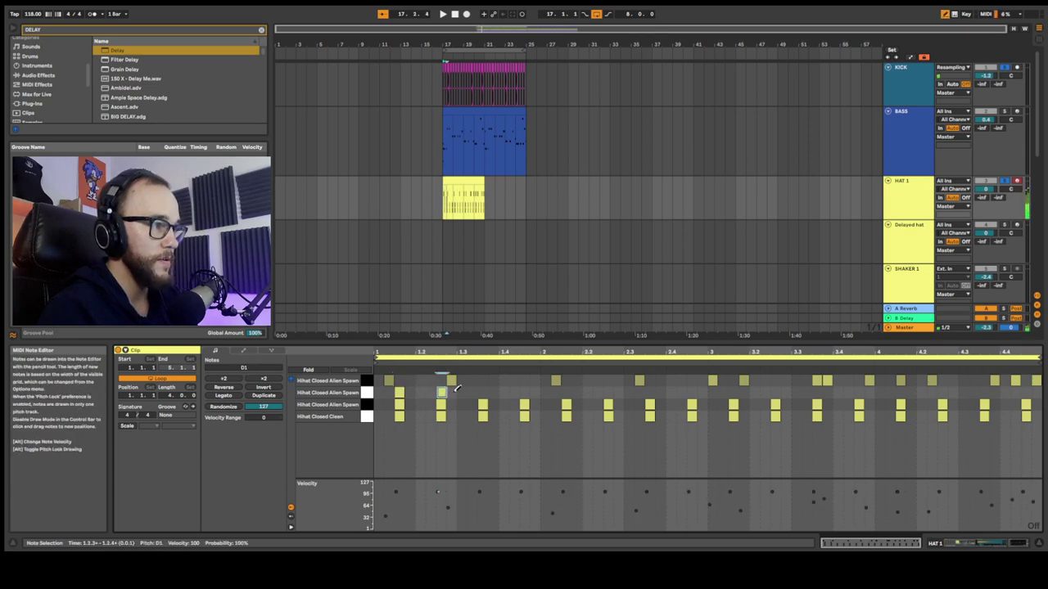
left_click(484, 392)
left_click(487, 393)
left_click(484, 392)
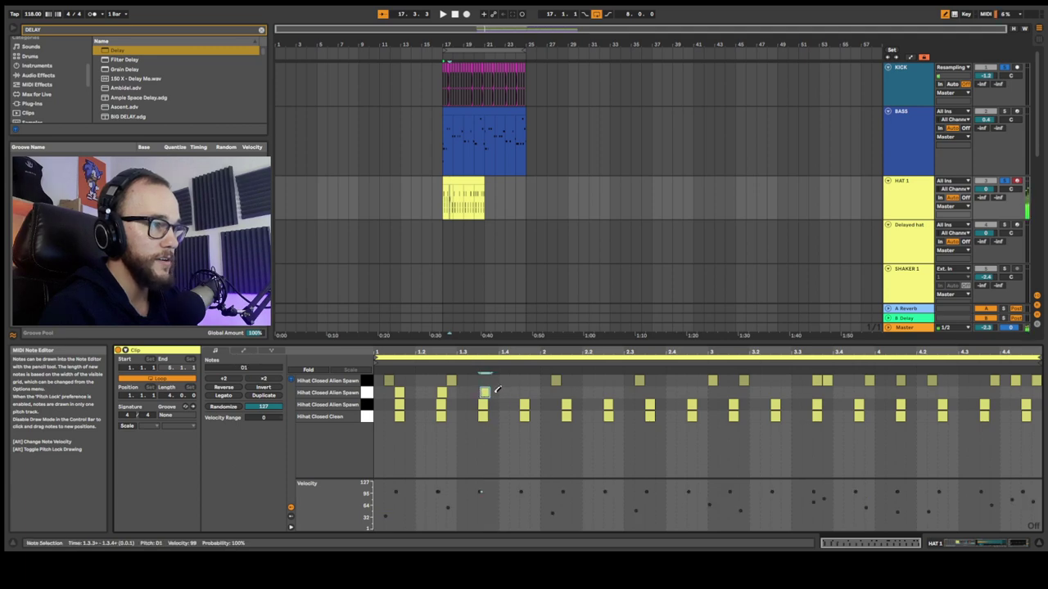
- Redraw the D1 hi-hat note near 1.3.3 and continue drawing loosely timed offbeat notes through 2.4.3
scroll(515, 393, "up", 3)
left_click(449, 389)
left_click(439, 392)
left_click(531, 391)
left_click(623, 391)
left_click(719, 391)
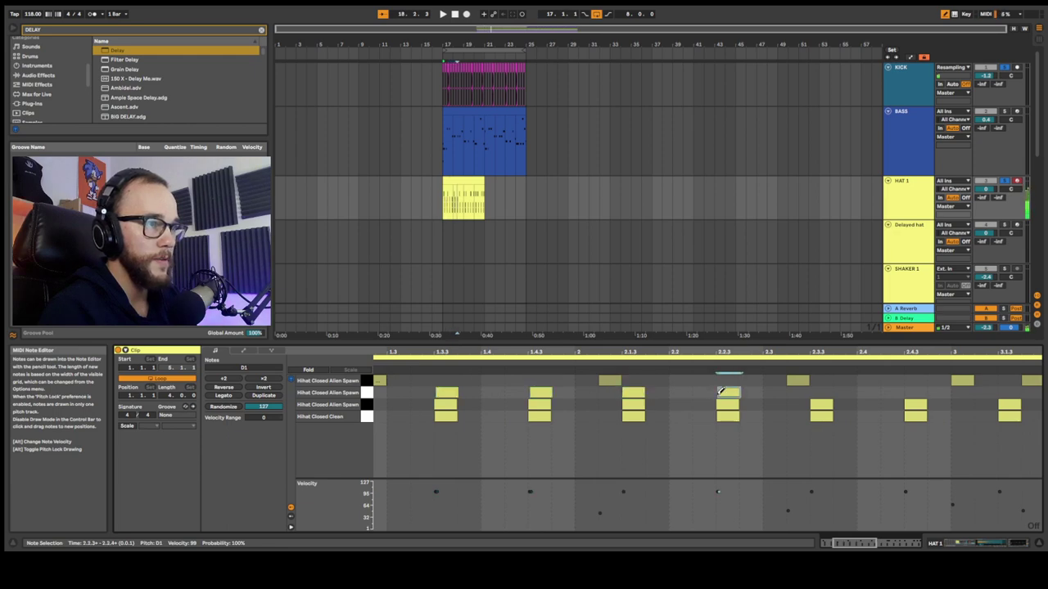
left_click(815, 391)
left_click(901, 392)
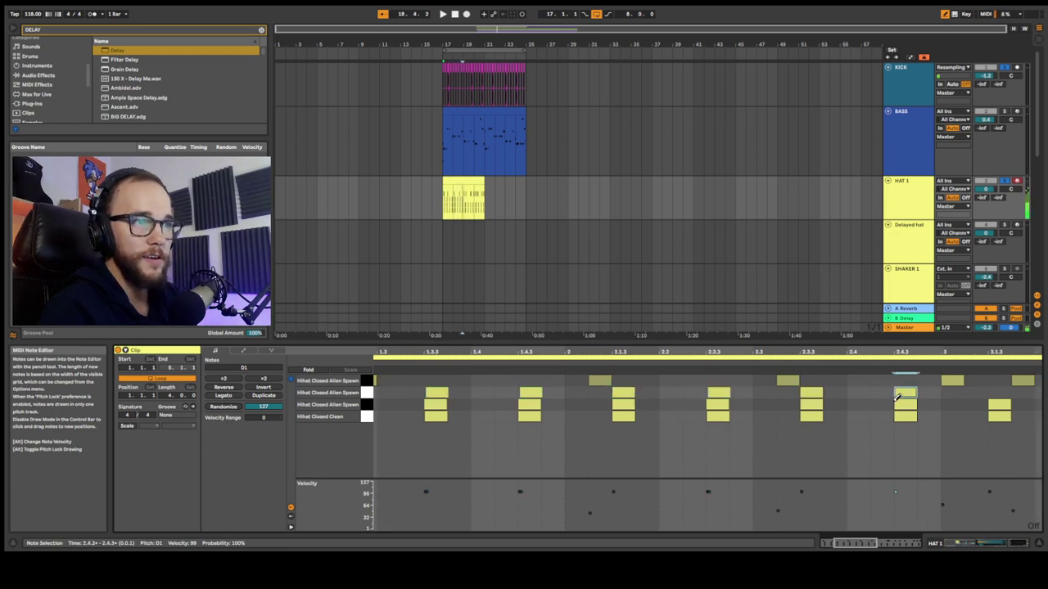
- Draw loosely timed D1 hi-hat notes on the four offbeats of bar 3
scroll(897, 401, "right", 5)
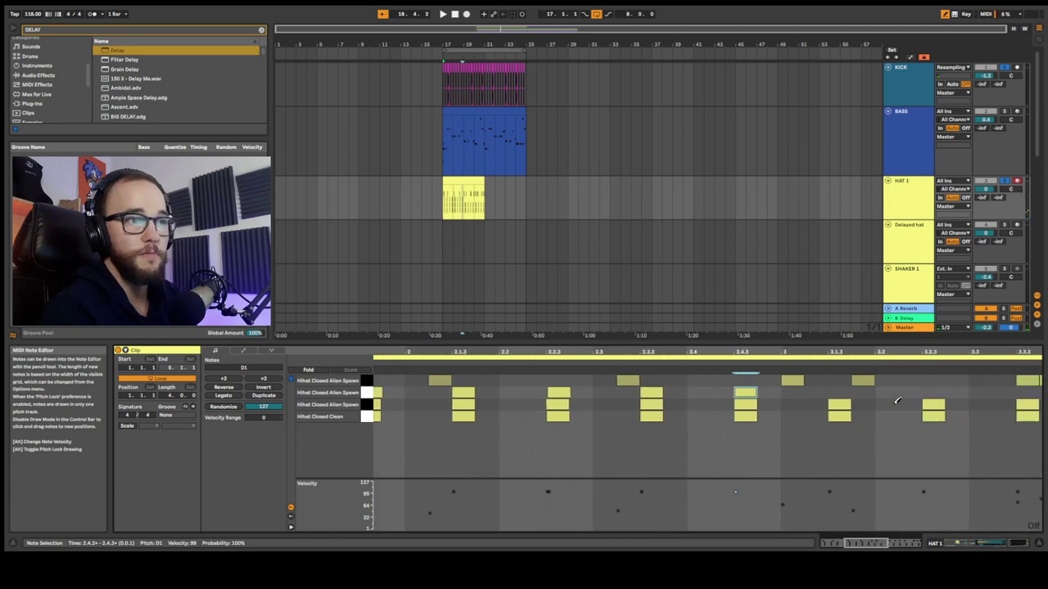
scroll(894, 403, "right", 3)
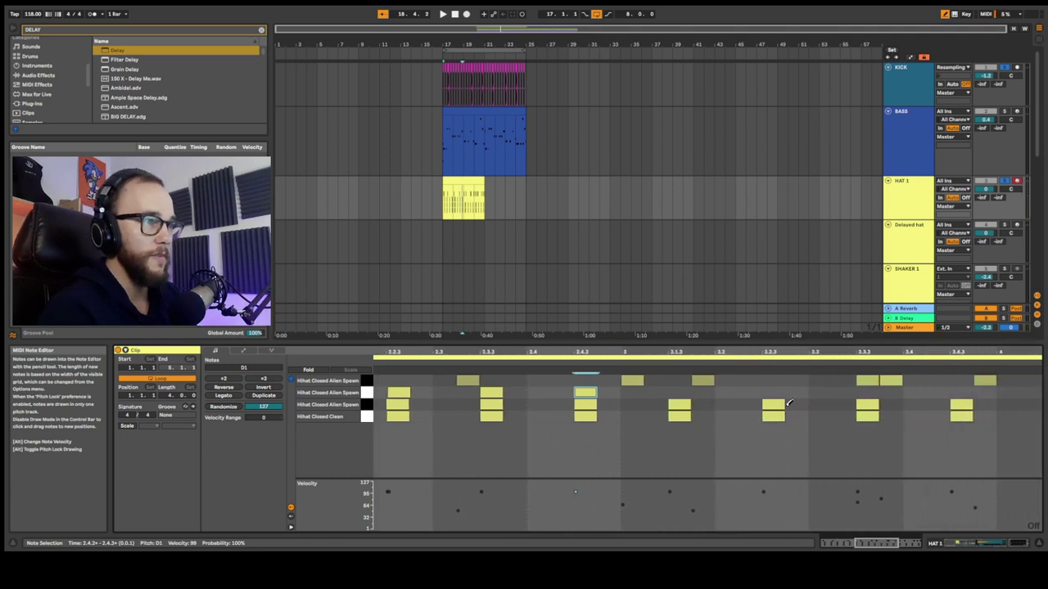
left_click(674, 391)
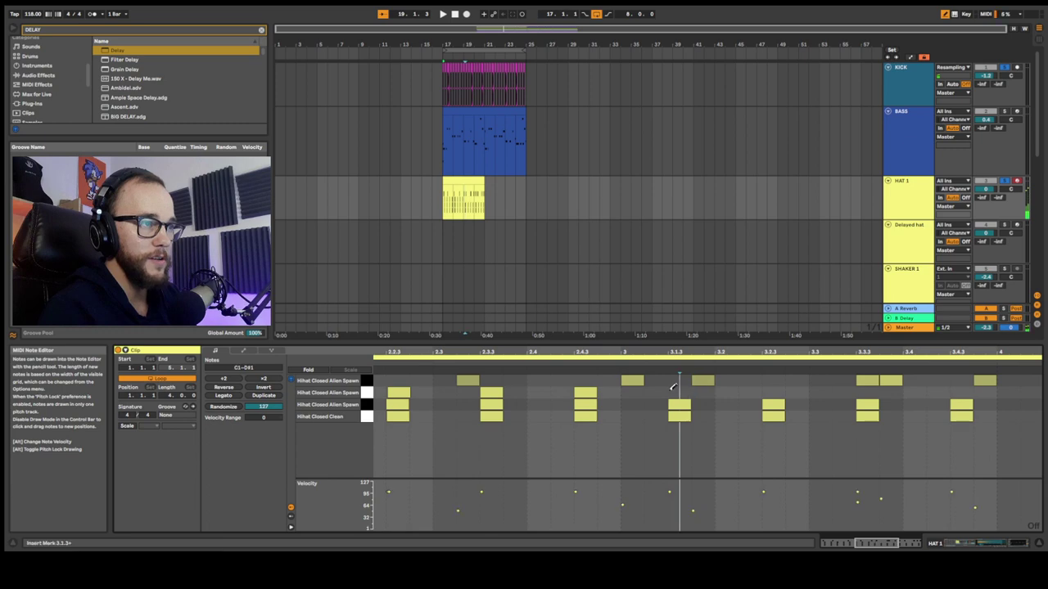
left_click(767, 391)
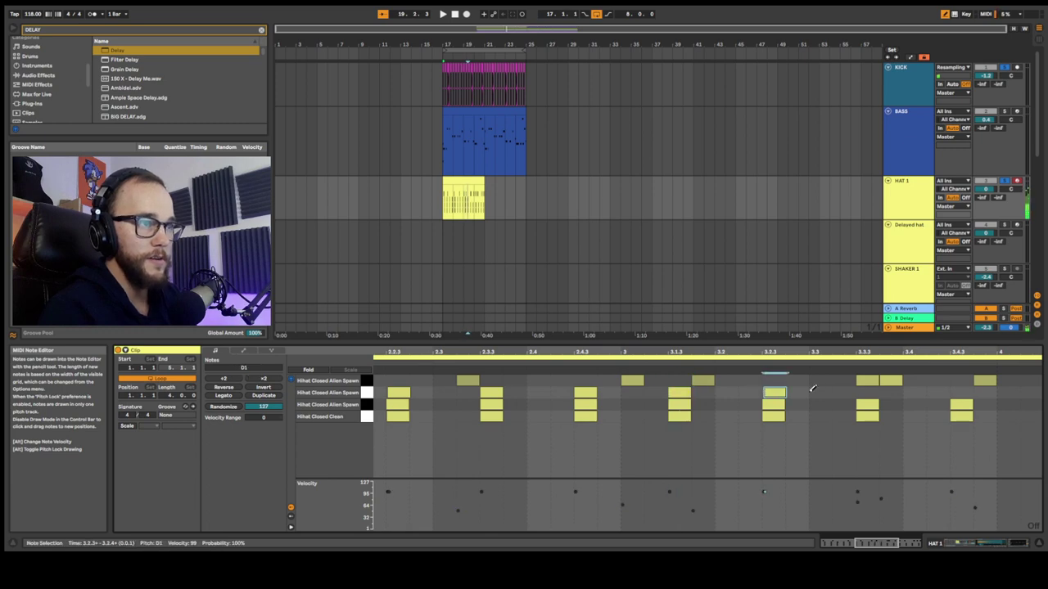
left_click(775, 392)
left_click(763, 391)
left_click(859, 391)
left_click(954, 391)
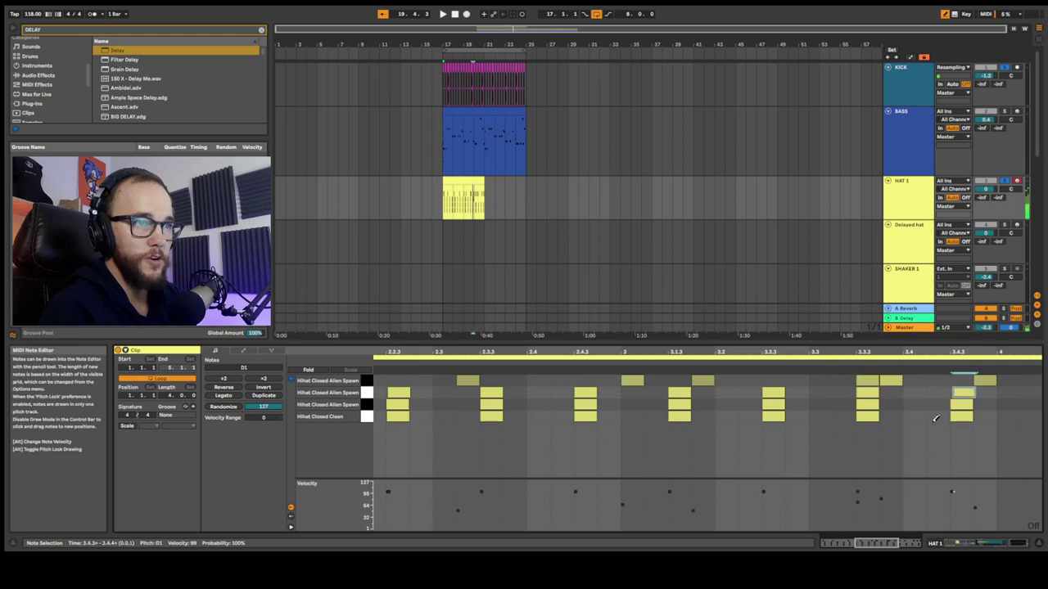
- Duplicate the four D1 hi-hat notes of bar 3 onto the offbeats of bar 4
scroll(954, 390, "down", 3)
key("b")
left_click_drag(876, 394, 666, 394)
key("ctrl+d")
left_click_drag(1027, 398, 872, 398)
key("Delete")
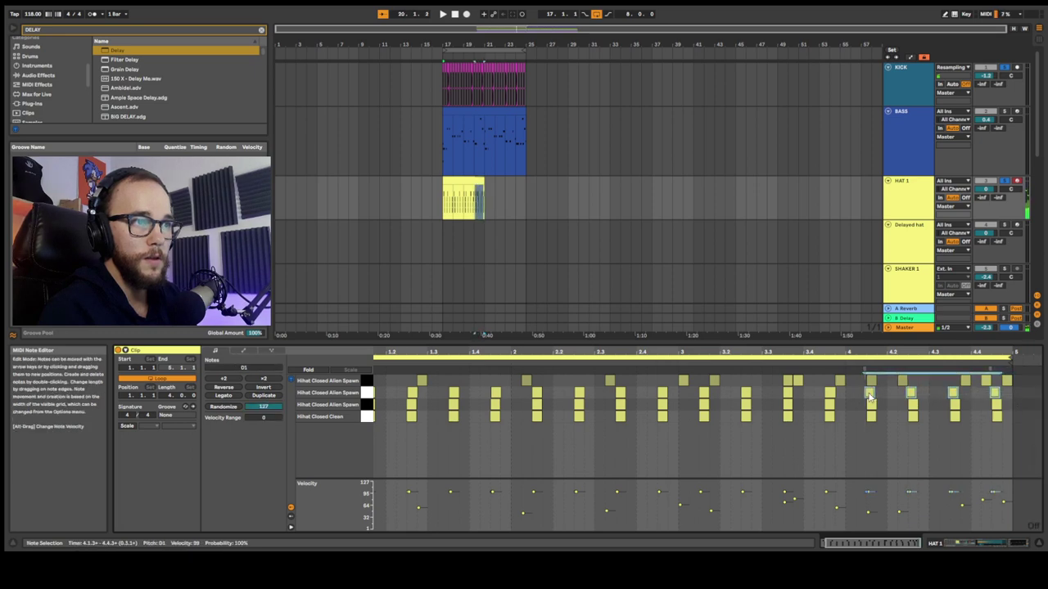
- Set the clip's note grid back to 1/16 and play back the layered hi-hat groove
scroll(876, 398, "up", 5)
scroll(868, 397, "down", 5)
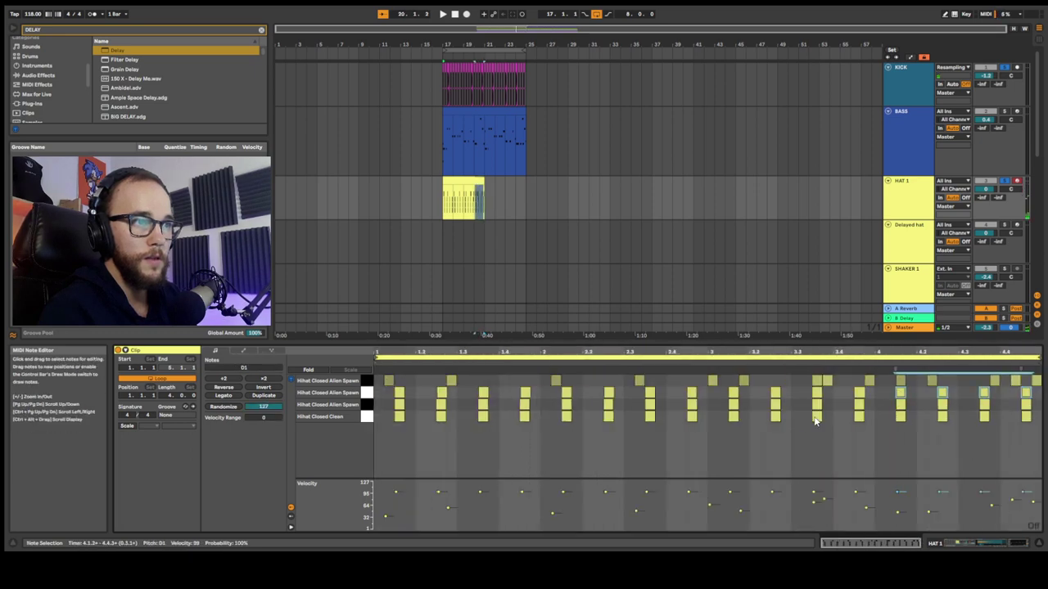
right_click(836, 393)
left_click(896, 370)
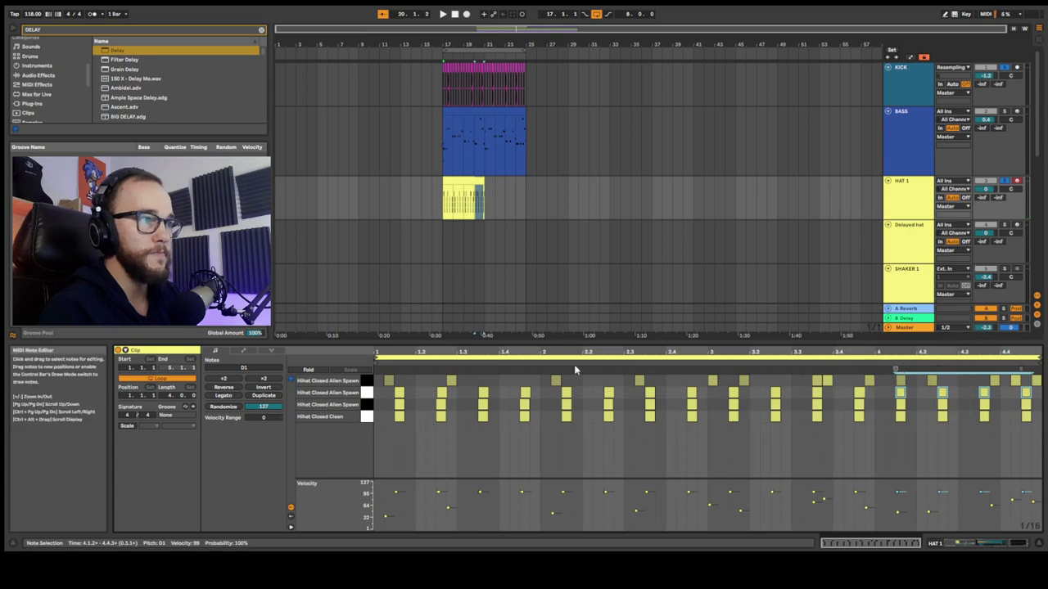
key("space")
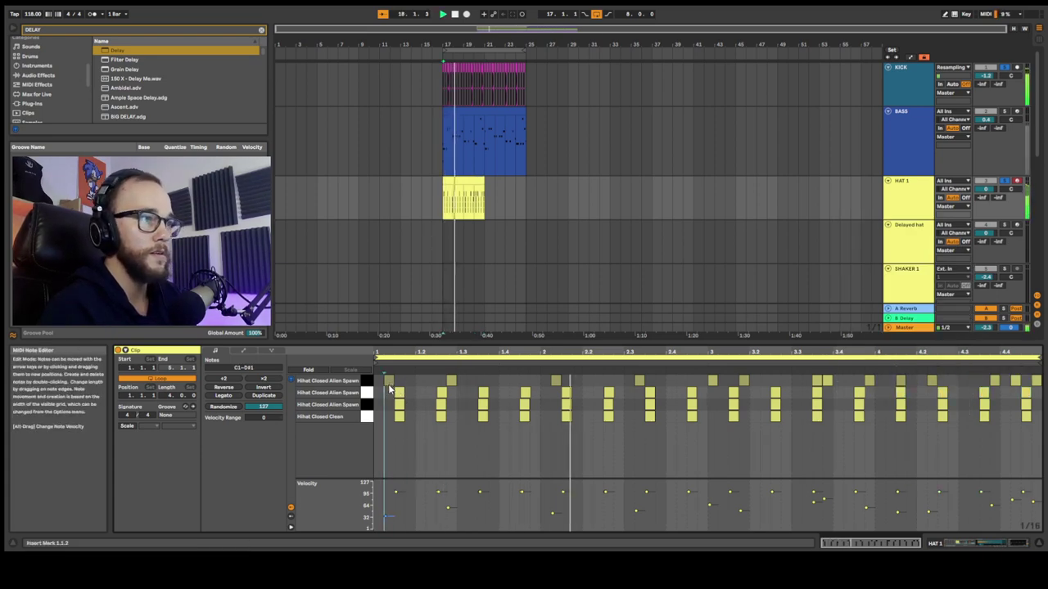
key("shift+Tab")
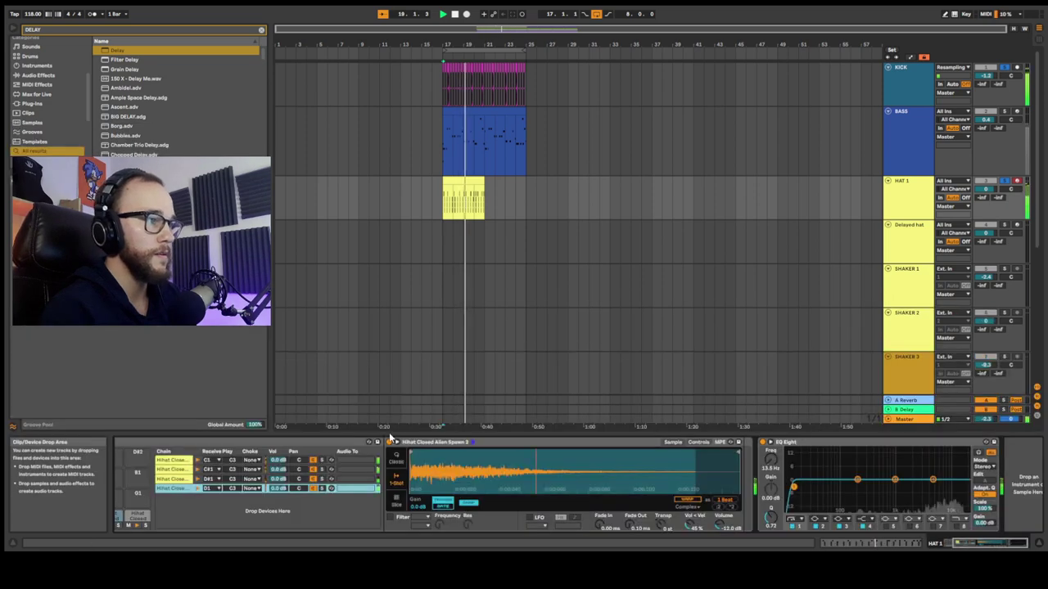
key("space")
- Select the C#1 hi-hat chain, play the groove and check the HAT 1 level in the Session View mixer
left_click(176, 469)
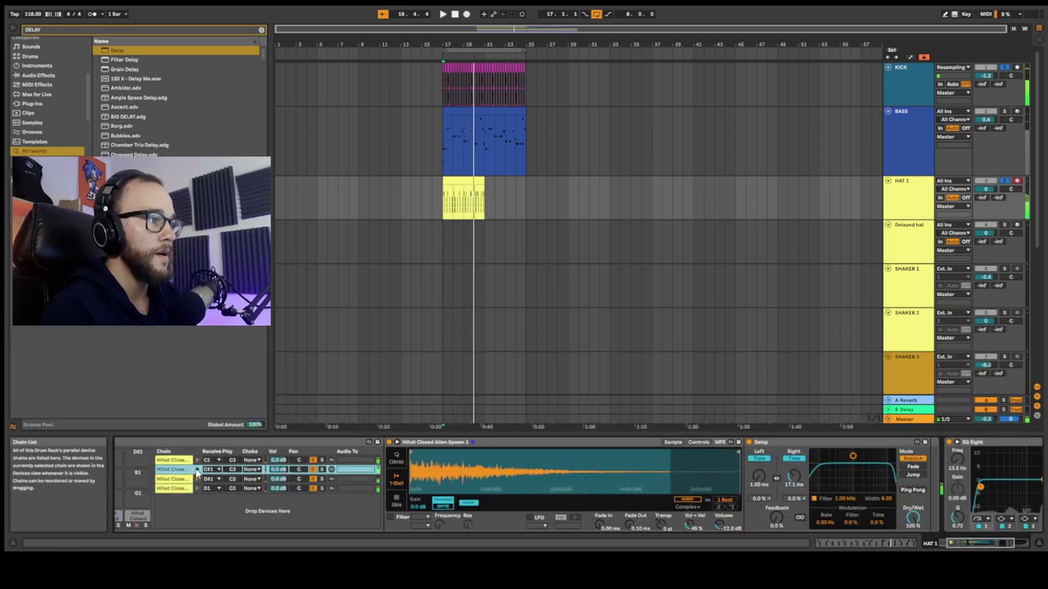
key("space")
key("Tab")
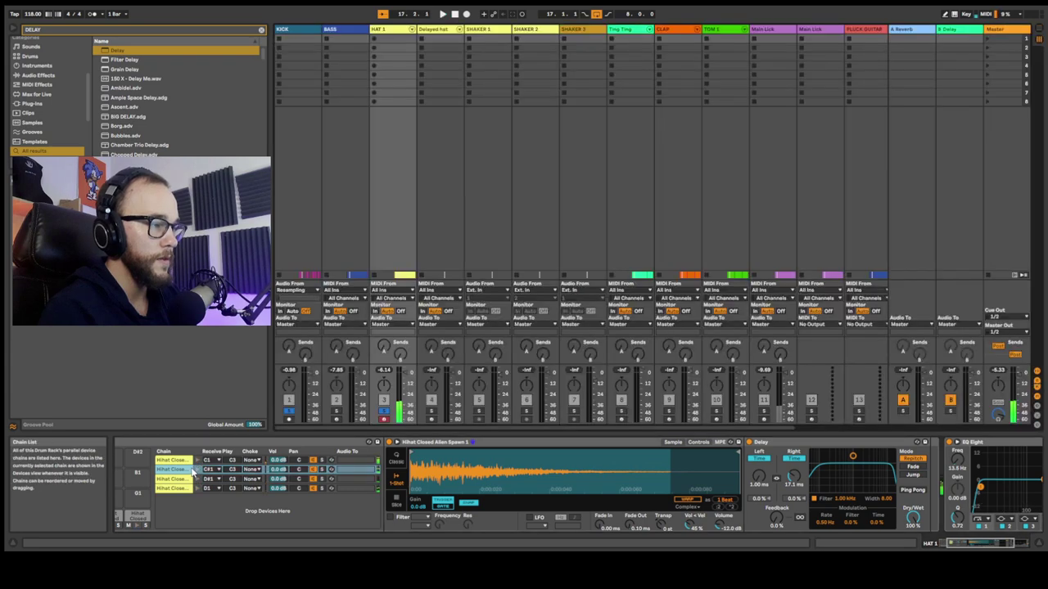
key("Tab")
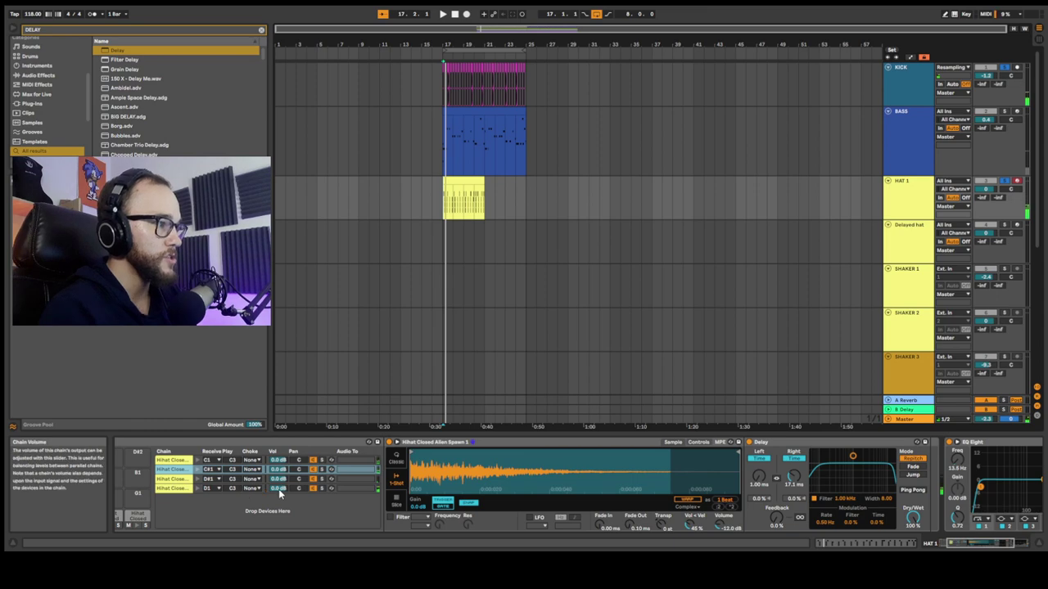
- Lower the D1 chain's volume to about -8 dB and add a second EQ Eight after its sampler, high-passing at about 1.07 kHz
left_click_drag(278, 489, 279, 501)
left_click(751, 475)
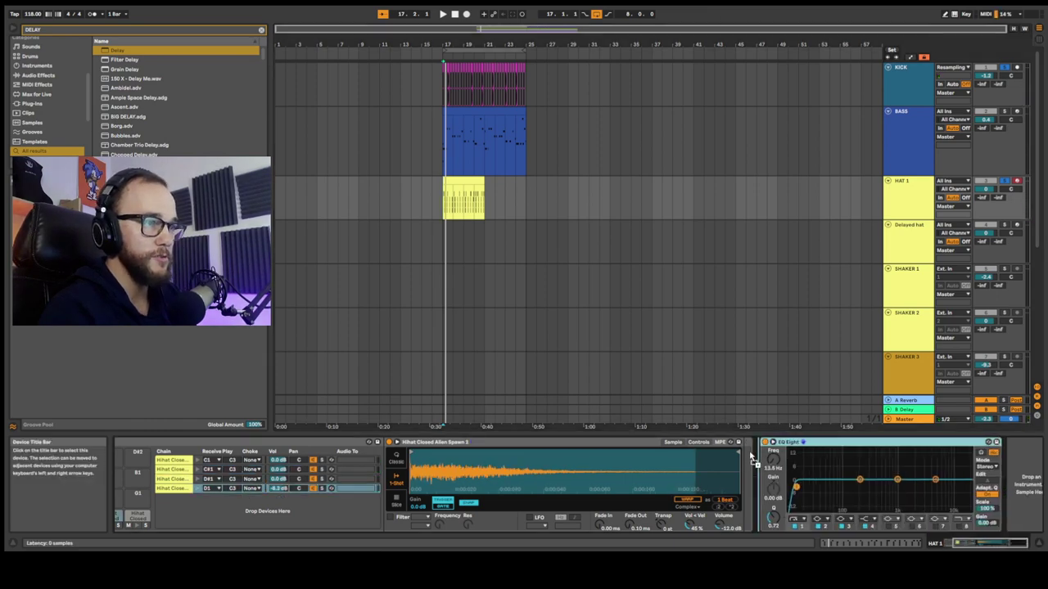
key("space")
left_click_drag(780, 487, 881, 488)
key("space")
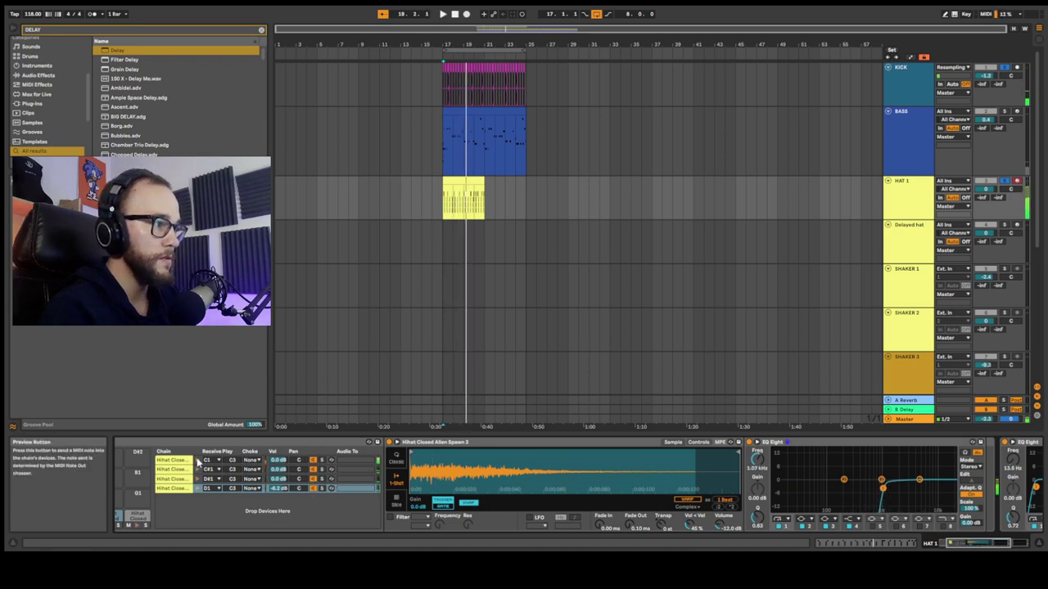
- Pan the four hi-hat chains to different left and right positions while the groove plays
key("space")
left_click(283, 461)
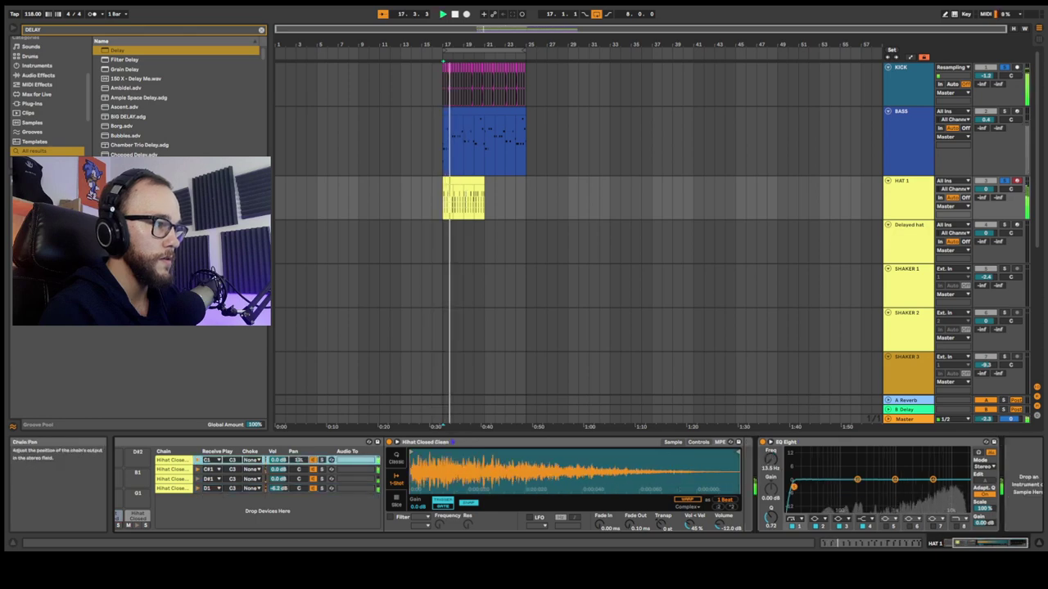
mouse_move(301, 470)
left_mouse_down()
mouse_move(300, 456)
mouse_move(301, 507)
mouse_move(300, 475)
left_mouse_up()
left_click(301, 462)
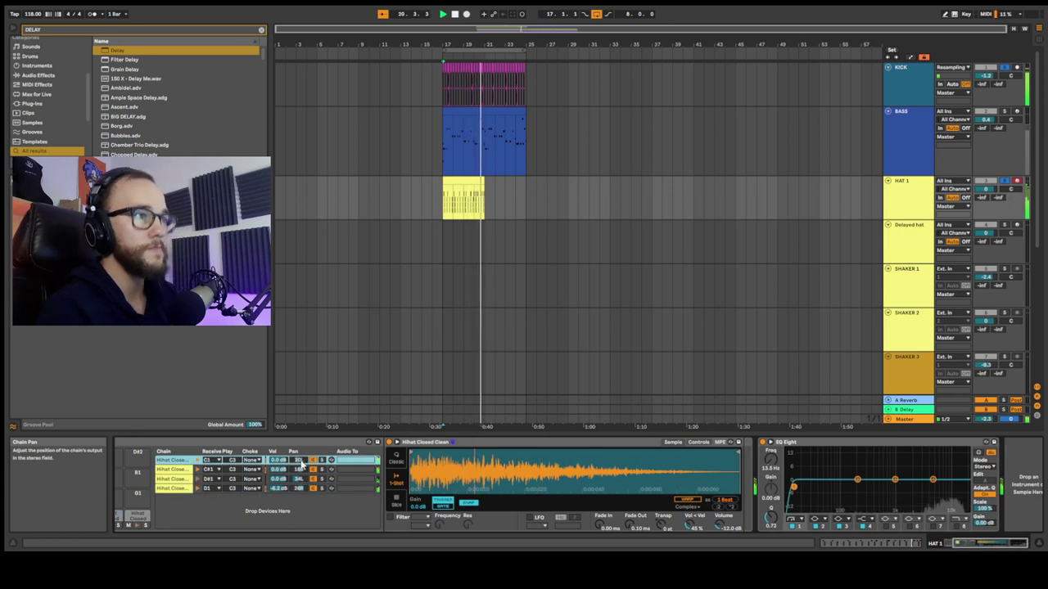
- Re-centre the third hi-hat chain's pan, raise its volume to about 2.3 dB and check the groove with kick and bass
left_click(291, 478)
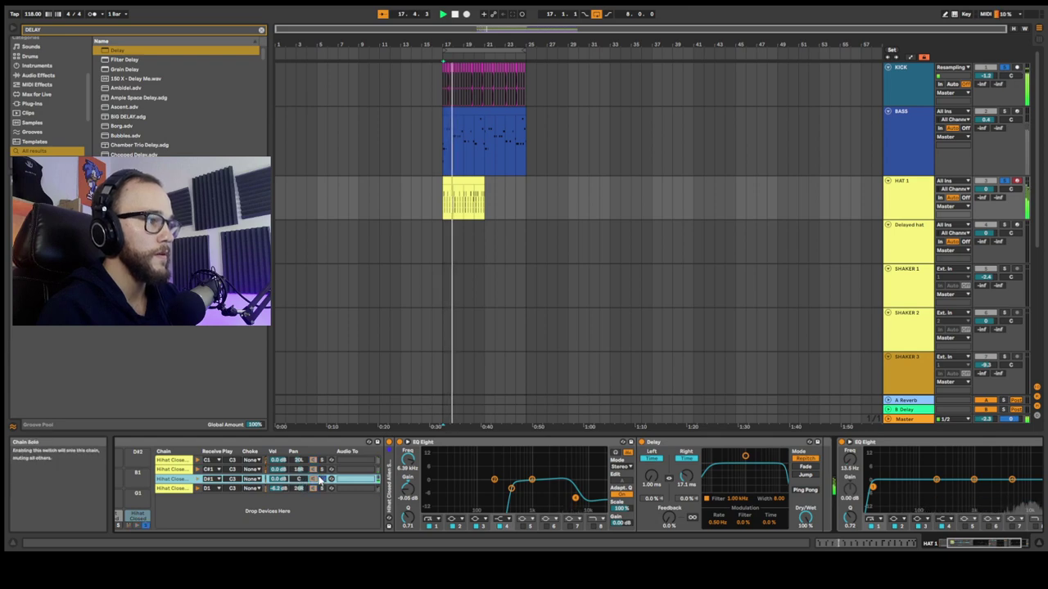
left_click(322, 481)
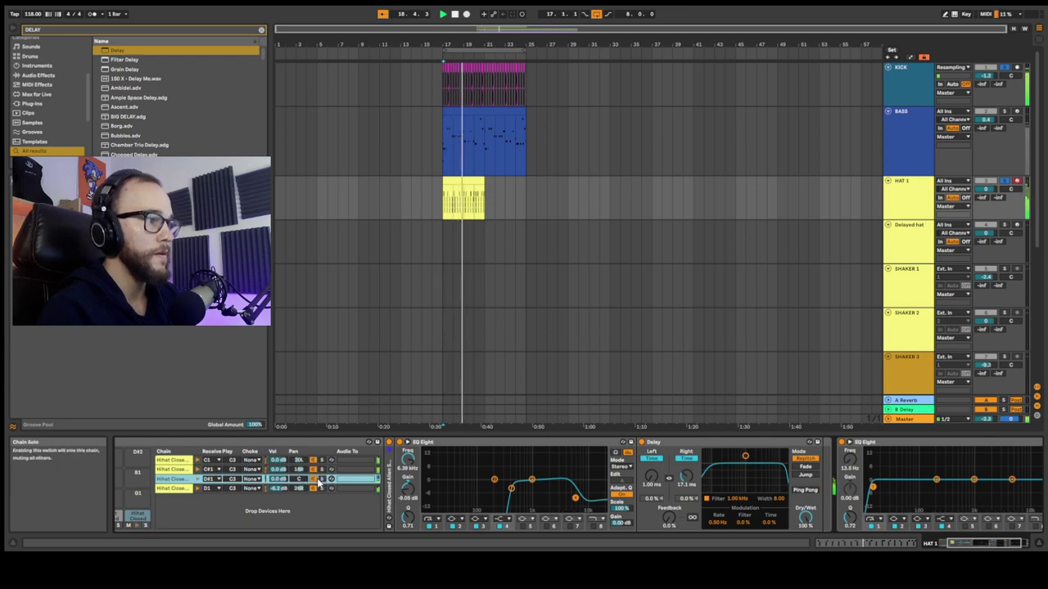
left_click_drag(279, 480, 279, 472)
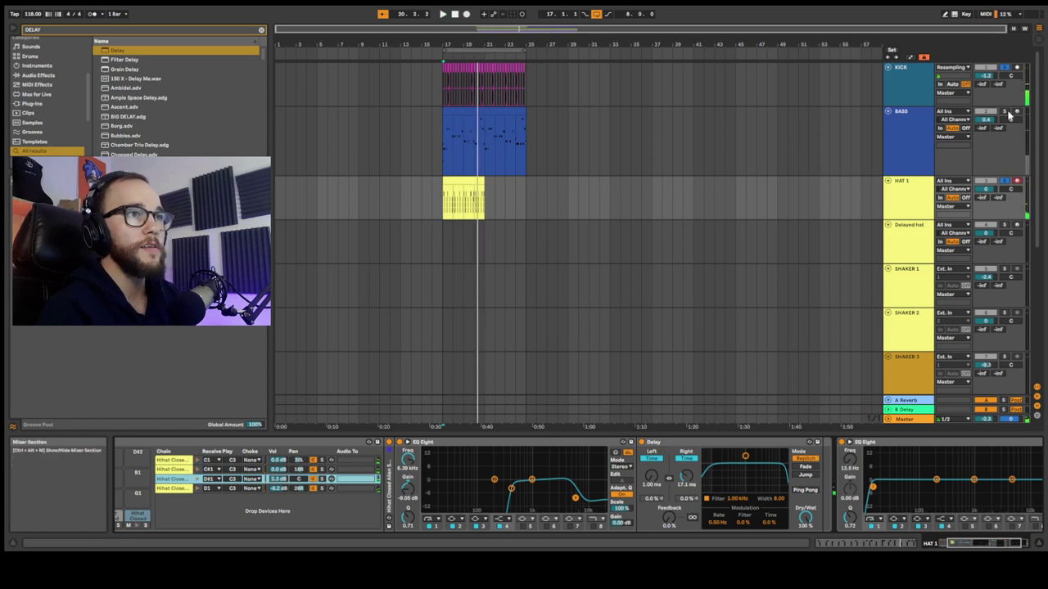
key("space")
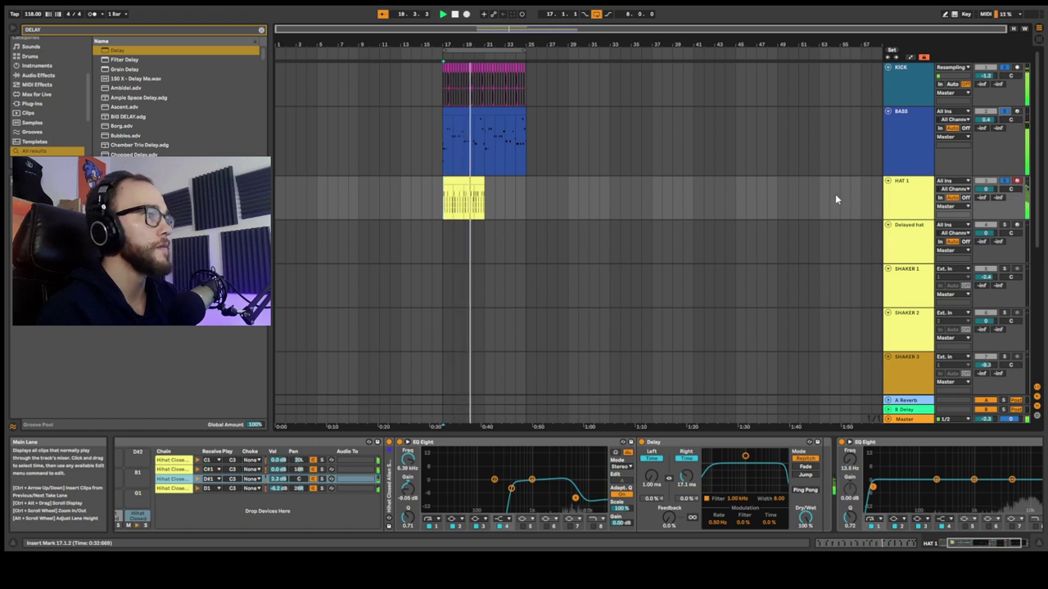
left_click(890, 202)
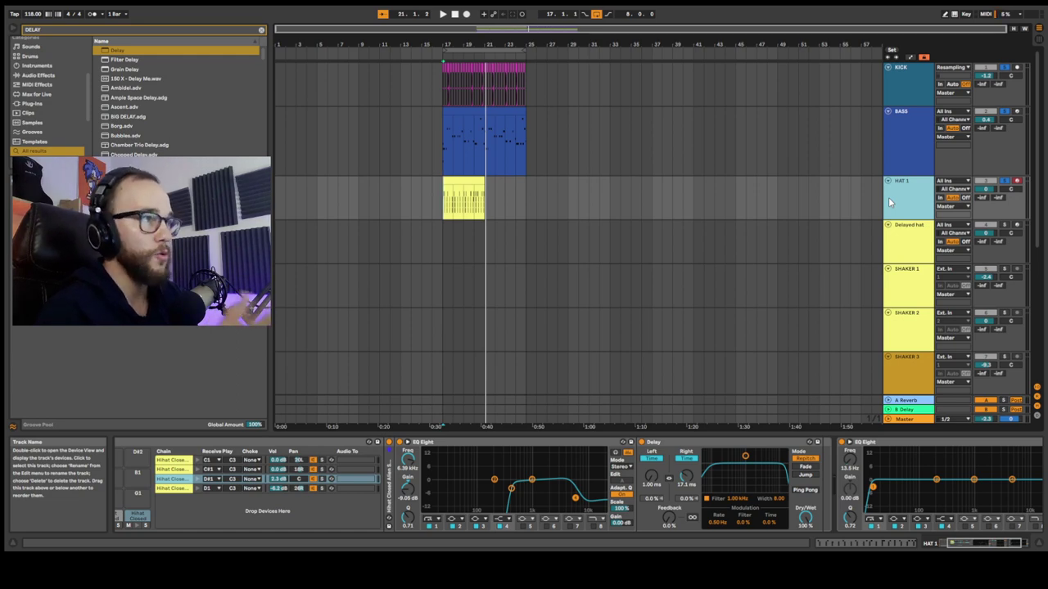
- Select the Delayed hat track and audition closed hi-hat samples, including Hihat Closed 80s UK Disco Vinyl.wav
left_click(898, 230)
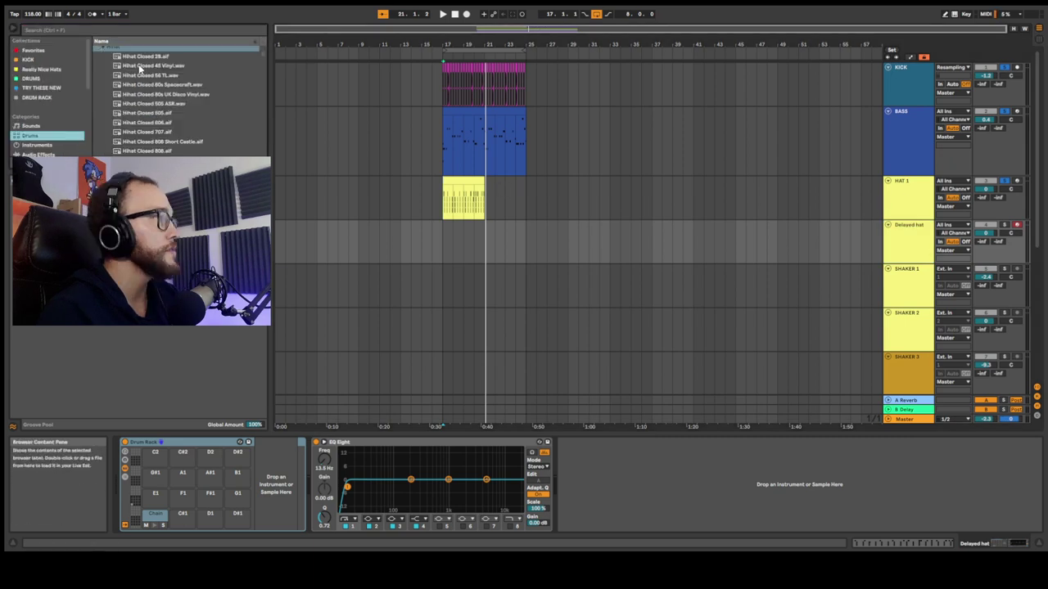
left_click(149, 66)
left_click(178, 95)
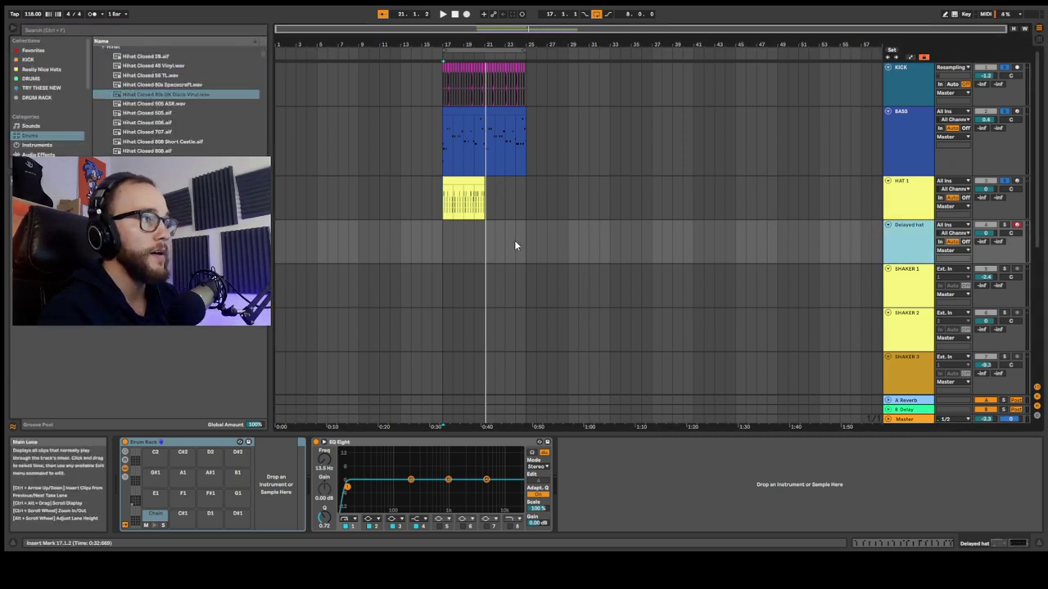
- Create a four-bar MIDI clip at bar 17 on the Delayed hat track and draw syncopated C1 sixteenth notes across it
left_click_drag(438, 236, 468, 239)
key("ctrl+shift+m")
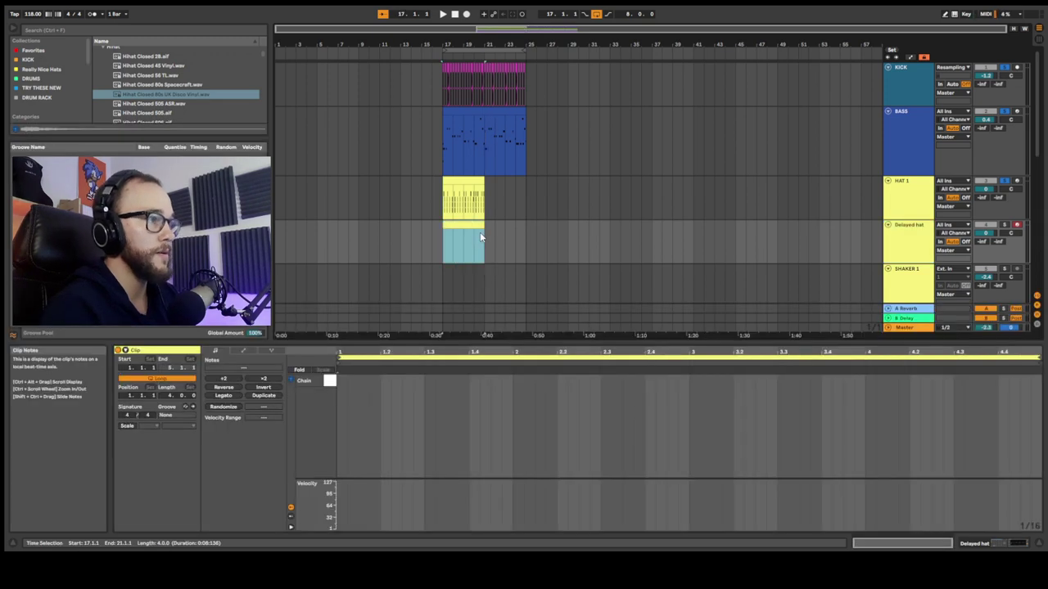
double_click(363, 380)
double_click(366, 381)
key("b")
left_click(353, 380)
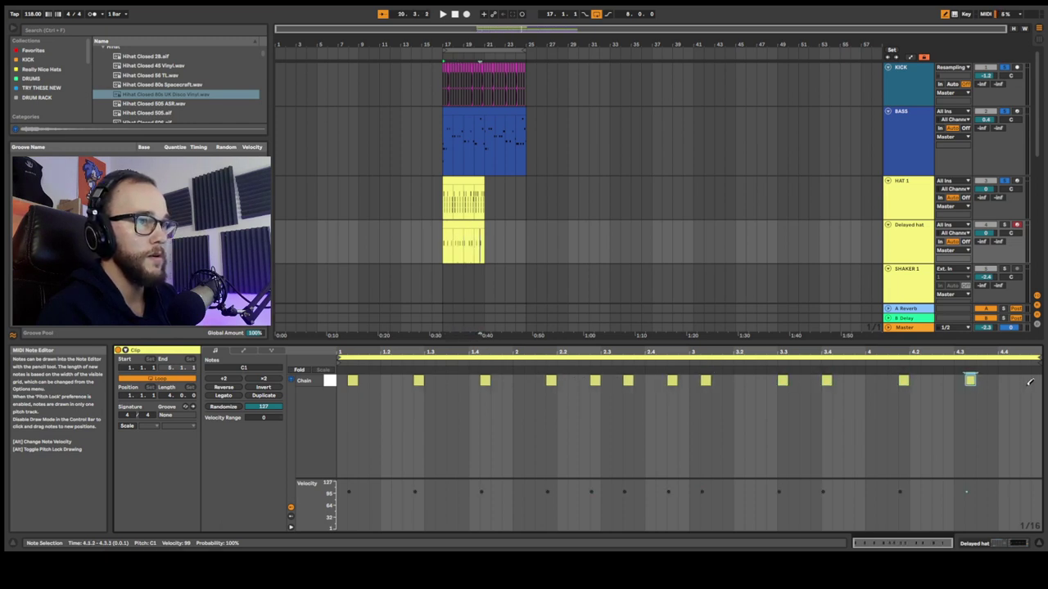
- Add a Delay after the Delayed hat track's EQ Eight and load Hihat Closed 80s UK Disco Vinyl.wav onto the Drum Rack's C1 pad
key("shift+Tab")
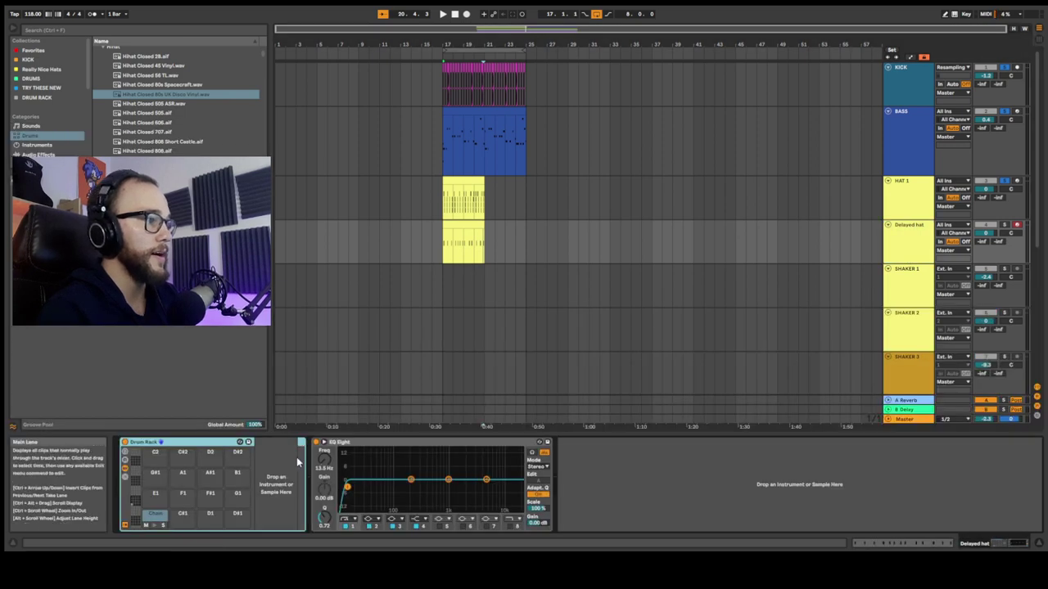
key("ctrl+f")
type("del")
double_click(116, 85)
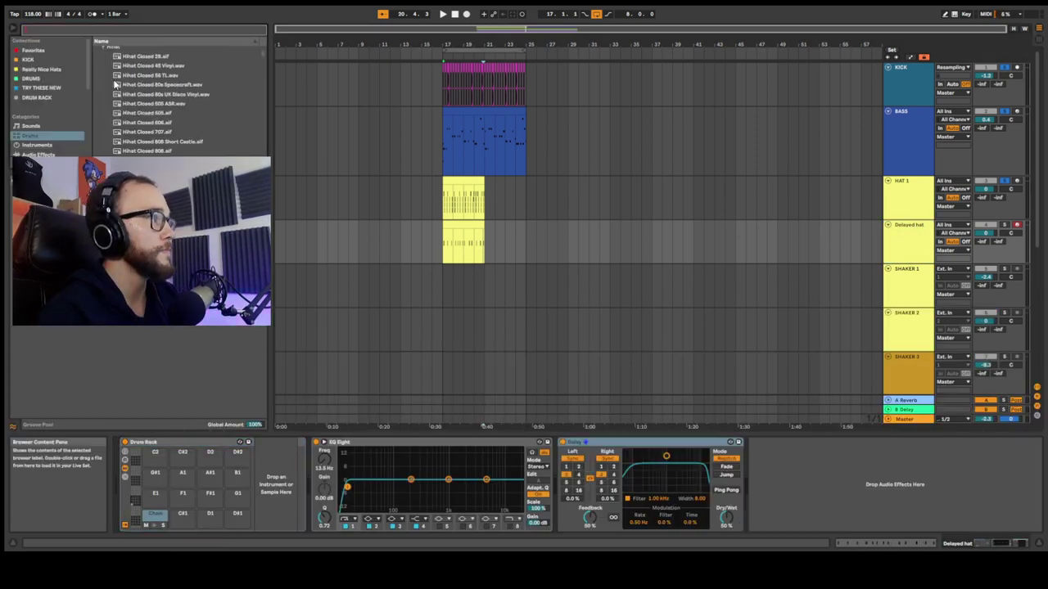
left_click(127, 94)
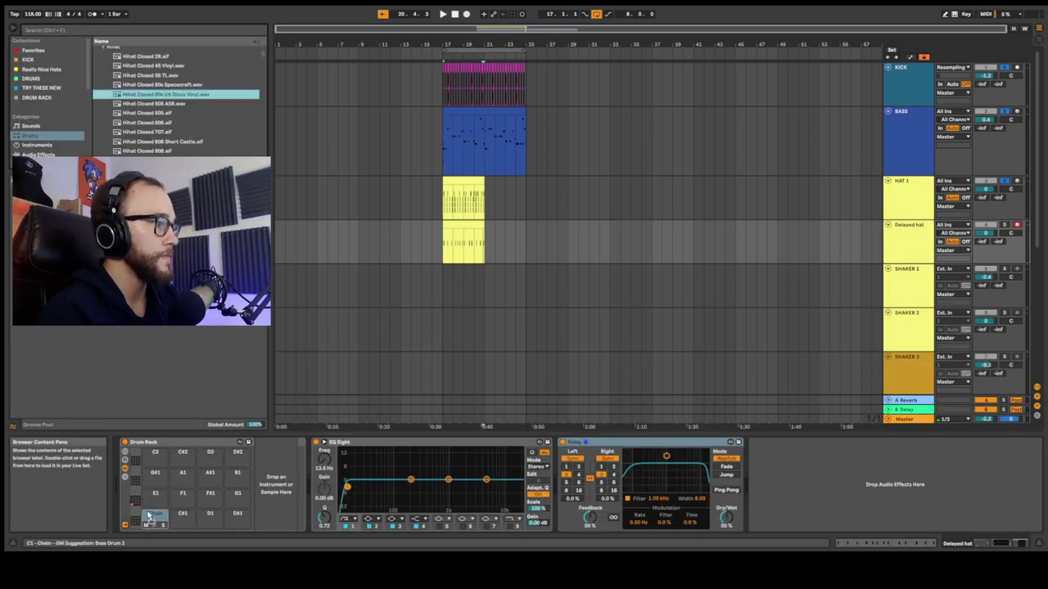
- Solo the Delayed hat track, play its pattern and bring its Delay device into view
key("space")
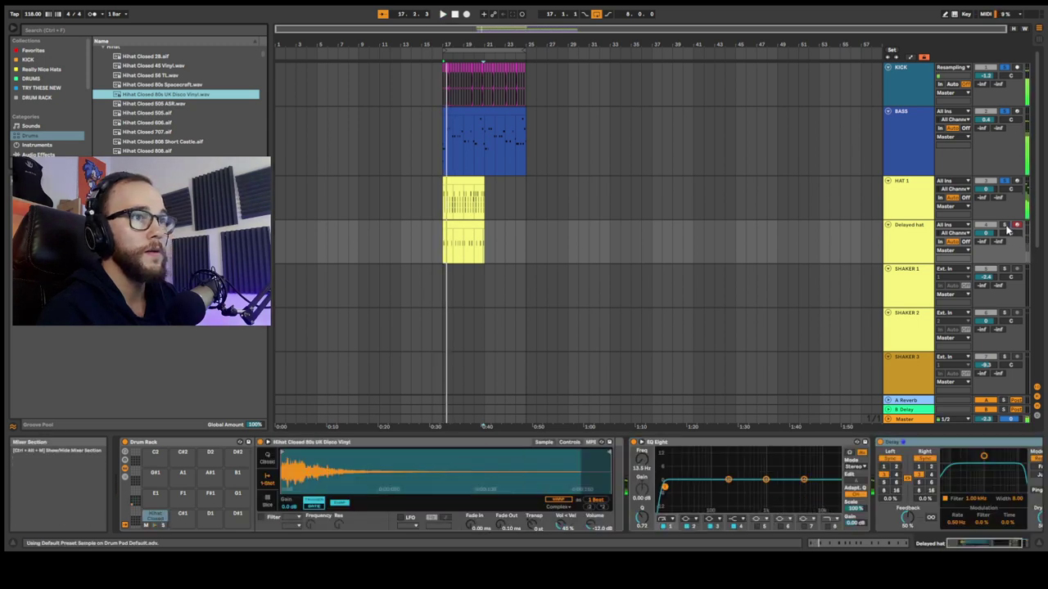
left_click(1005, 225)
key("space")
key("space")
left_click(892, 442)
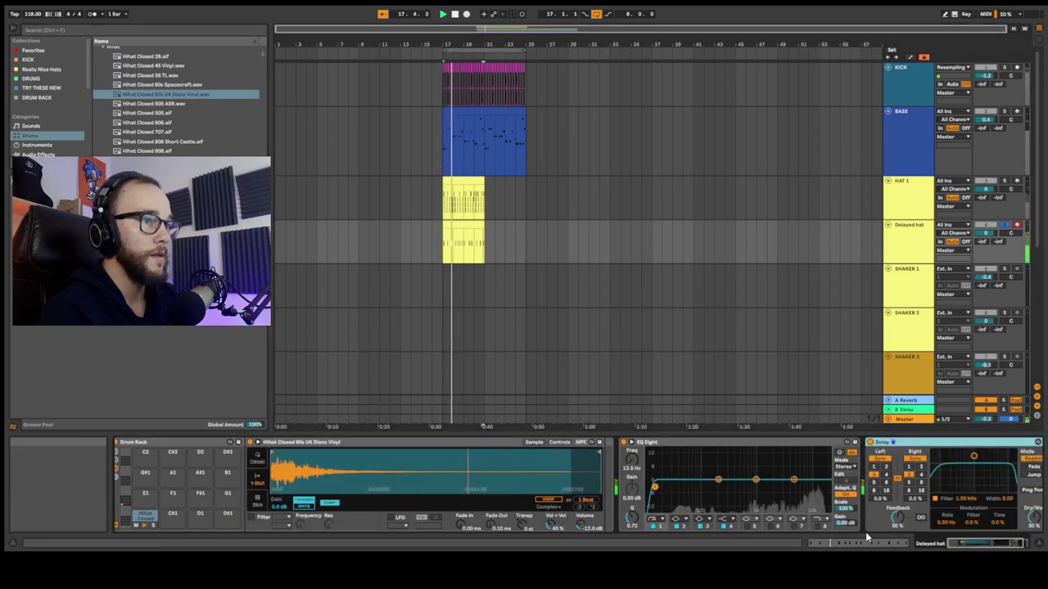
left_click_drag(963, 547, 972, 547)
key("space")
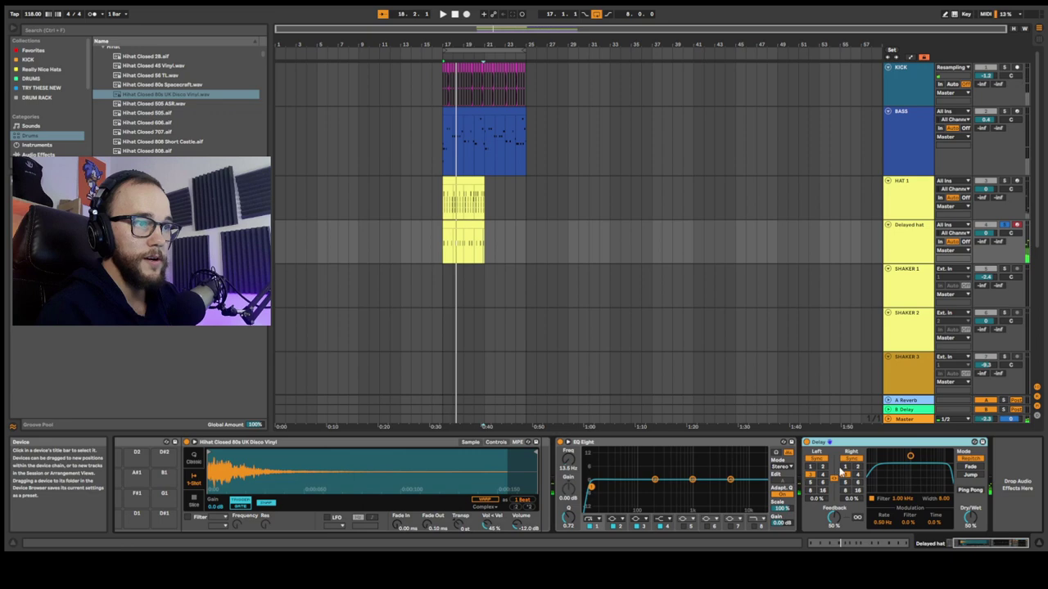
- Lower the Delay's feedback to 21% and reduce its Dry/Wet mix, checking the sound on the Delayed hat clip
left_click_drag(834, 516, 833, 533)
left_click_drag(970, 515, 970, 528)
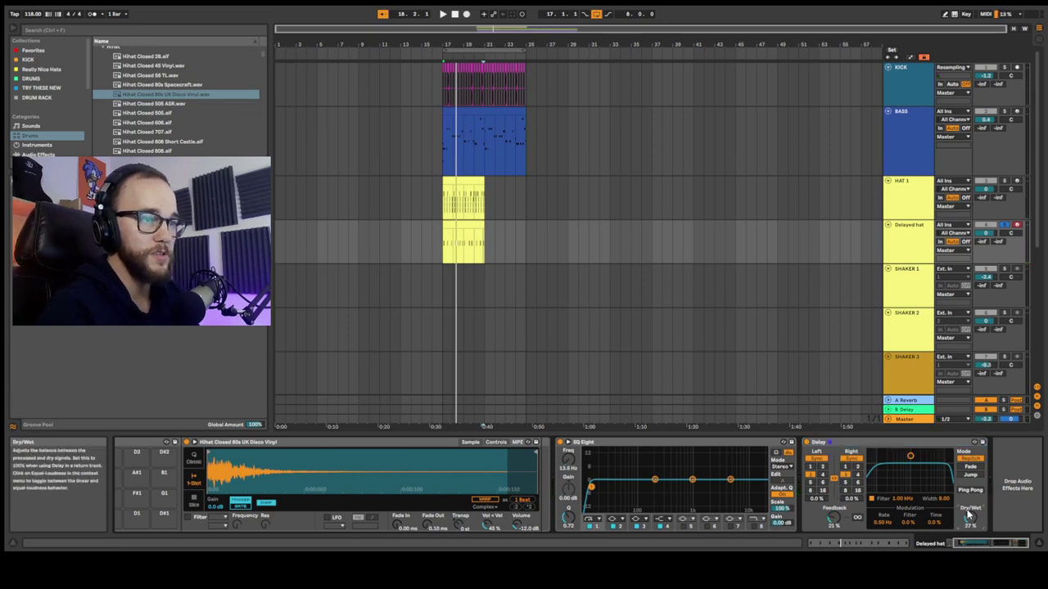
key("space")
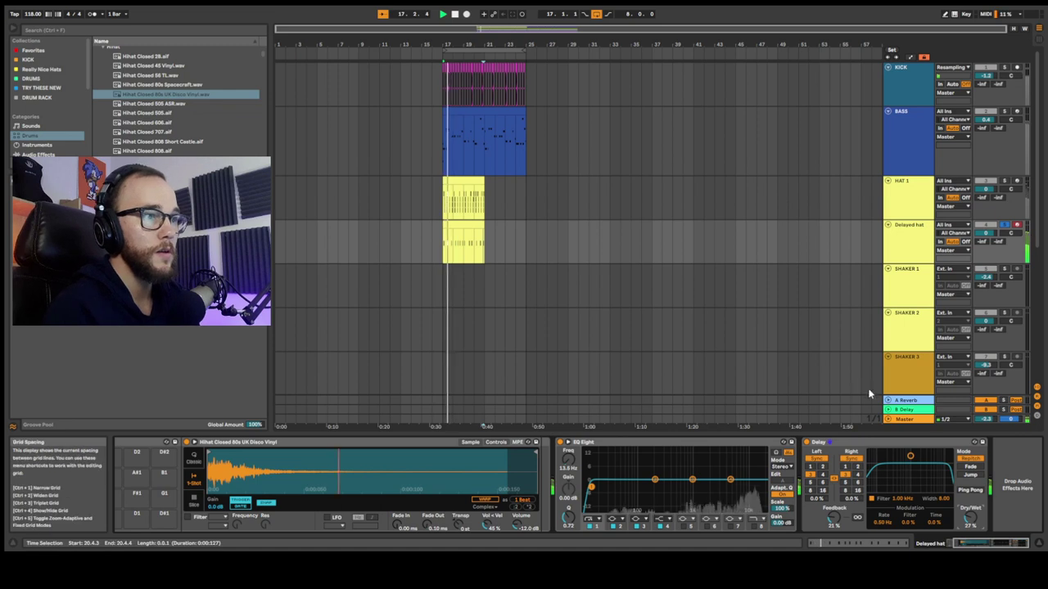
left_click(468, 225)
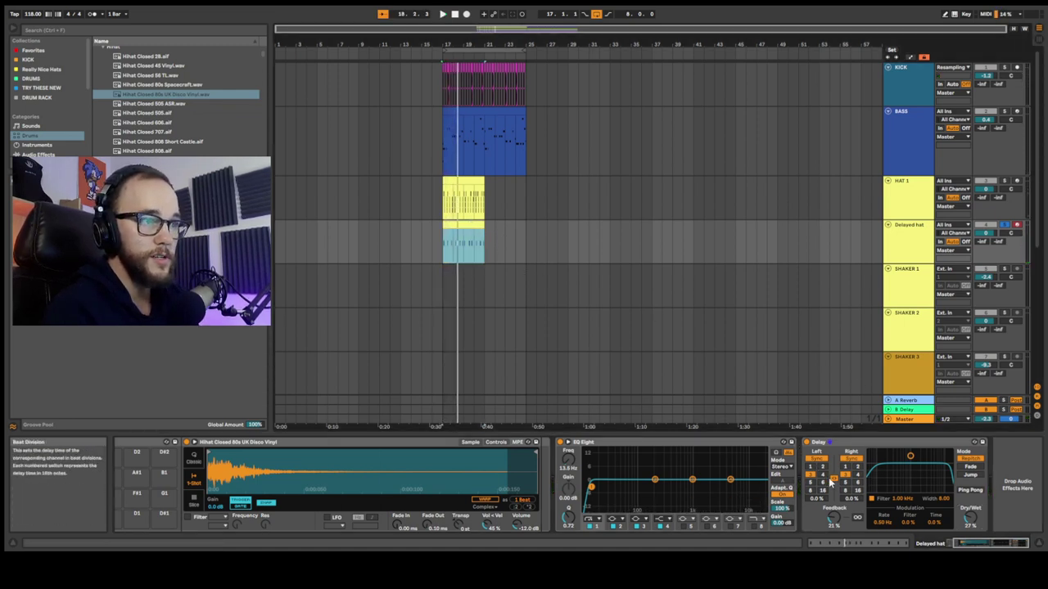
left_click(481, 246)
key("space")
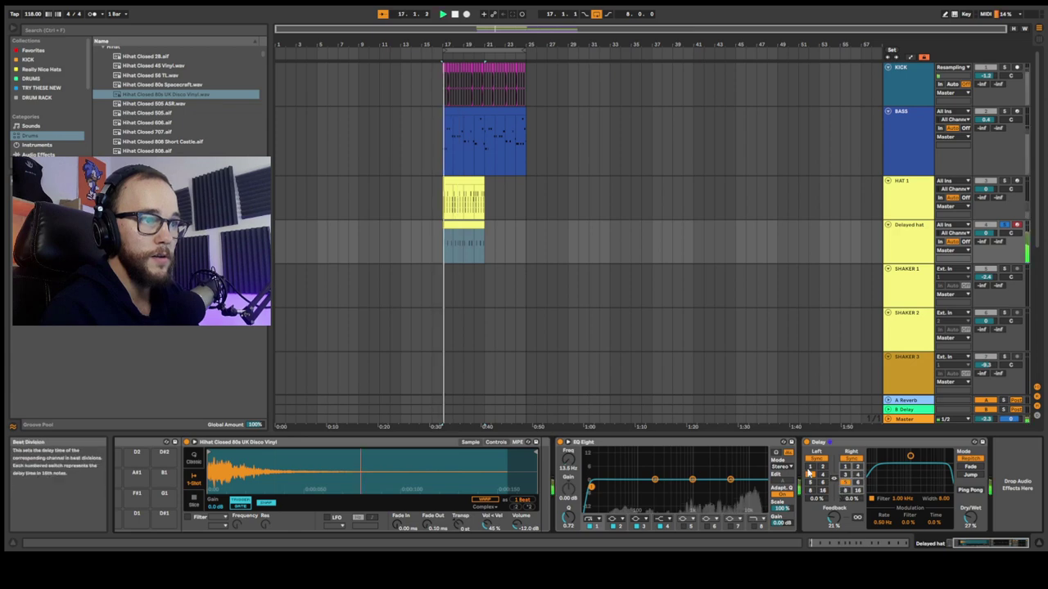
- Move the Delayed hat clip's note at the start of bar 2 one sixteenth earlier to 2.1.3 and replay the pattern
double_click(473, 243)
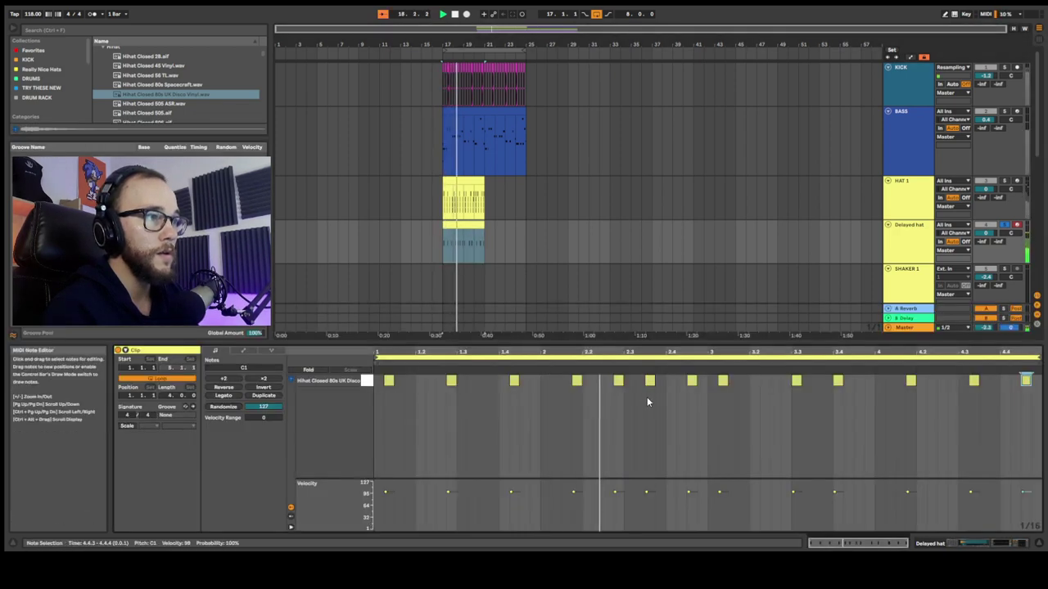
left_click_drag(575, 382, 564, 383)
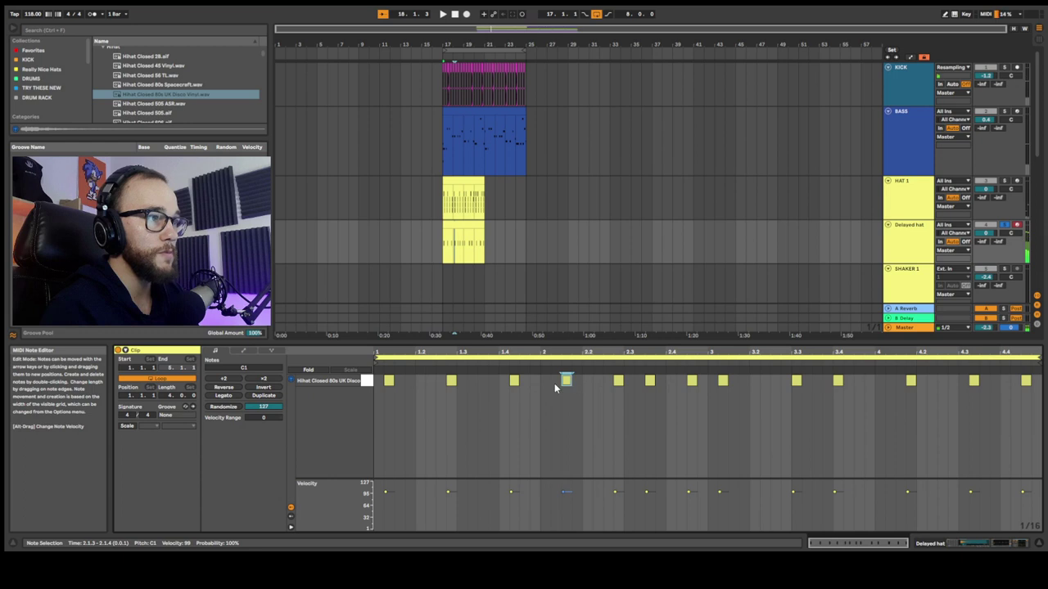
left_click(449, 389)
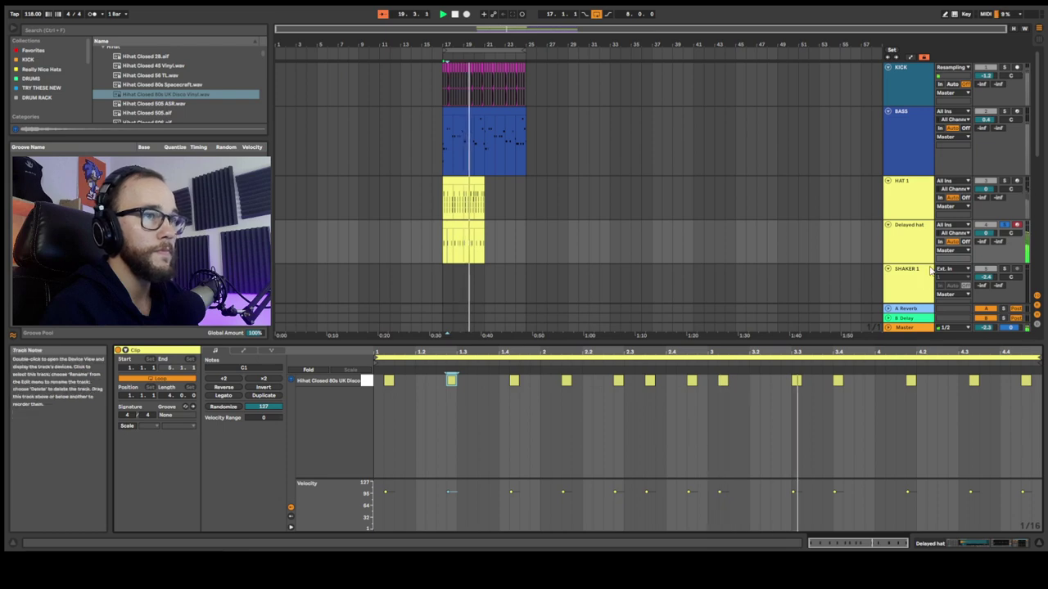
- Set the delayed hi-hat sampler's Fade In to about 14.9 ms and play the pattern
double_click(917, 231)
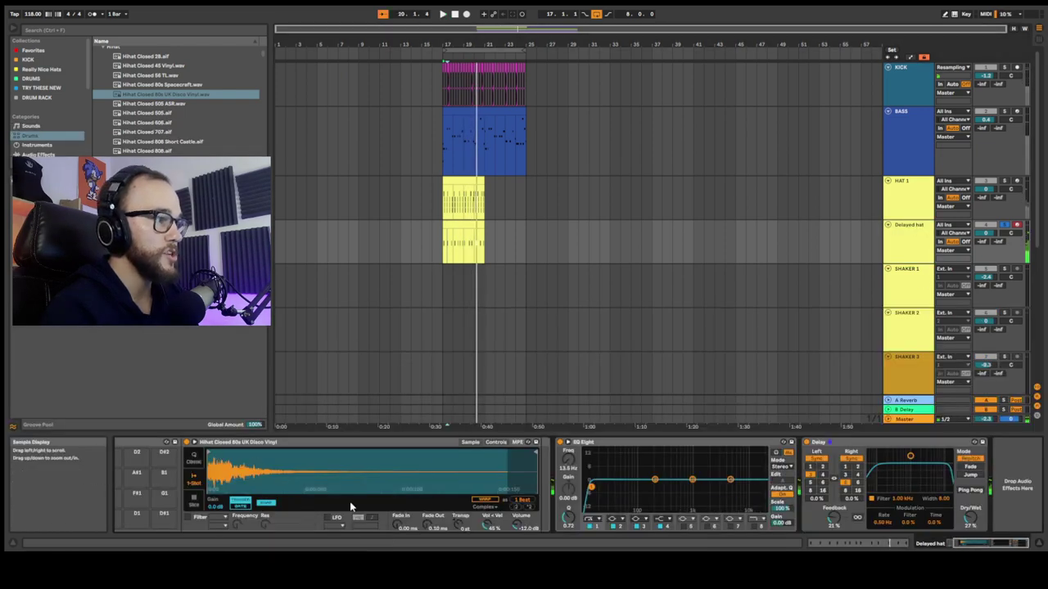
left_click_drag(397, 524, 397, 521)
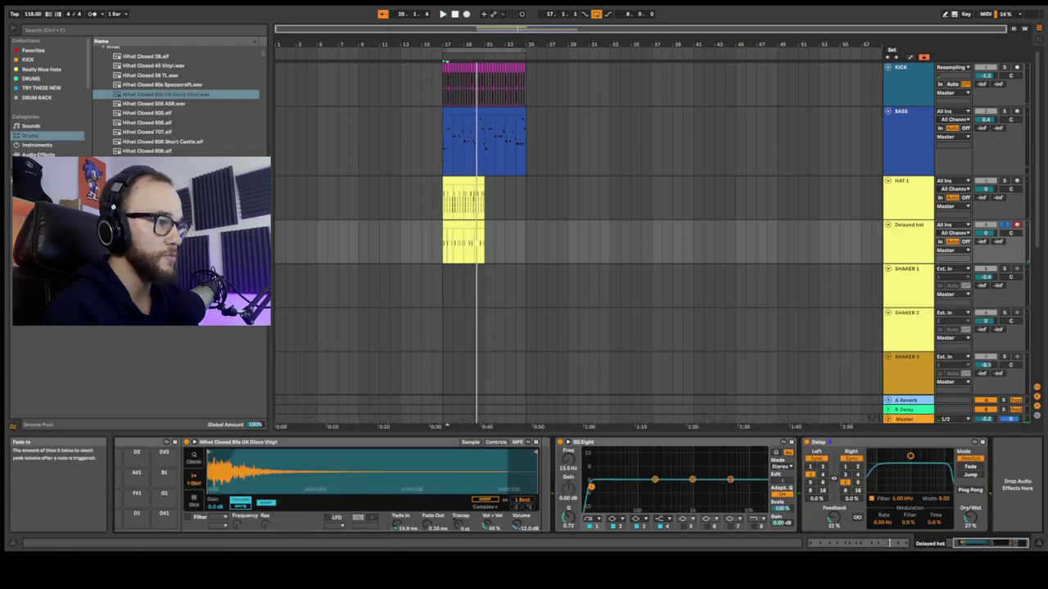
key("space")
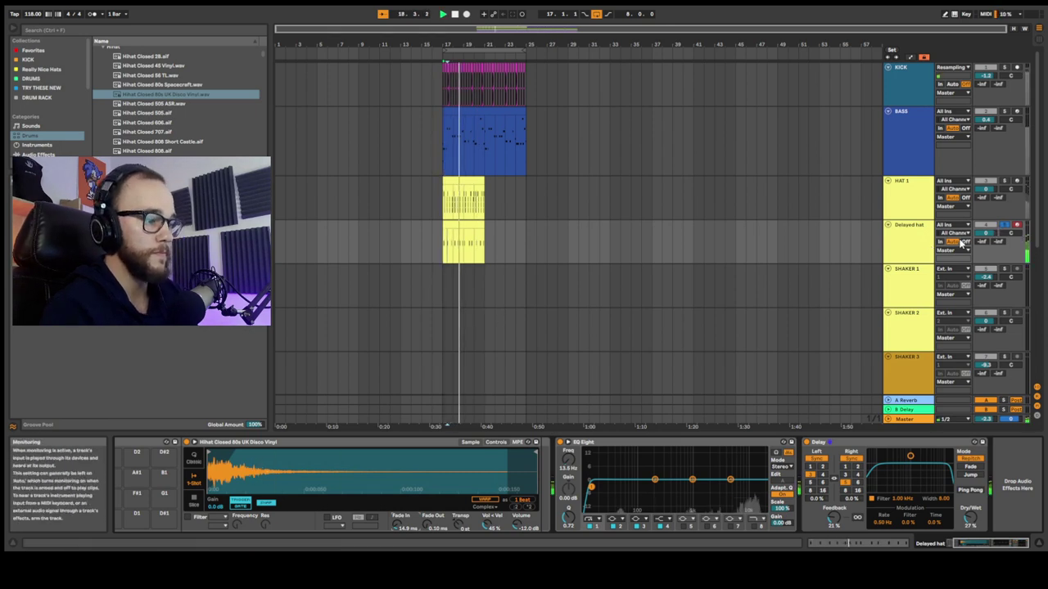
- Raise the return Reverb's decay time to about 778 ms, set the Delayed hat track's reverb send to 0 and play
left_click(906, 401)
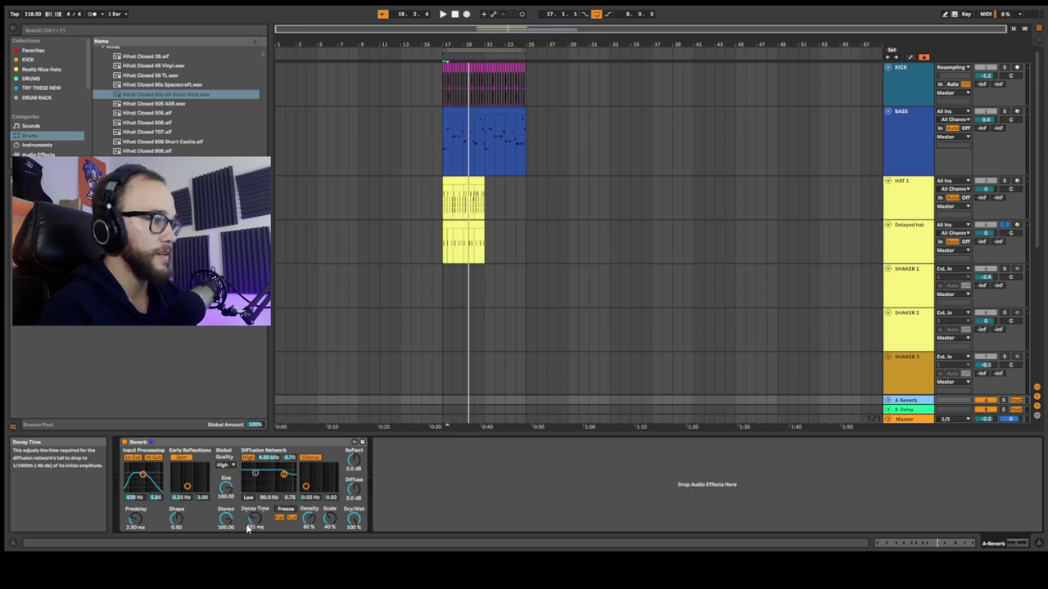
left_click_drag(255, 518, 254, 503)
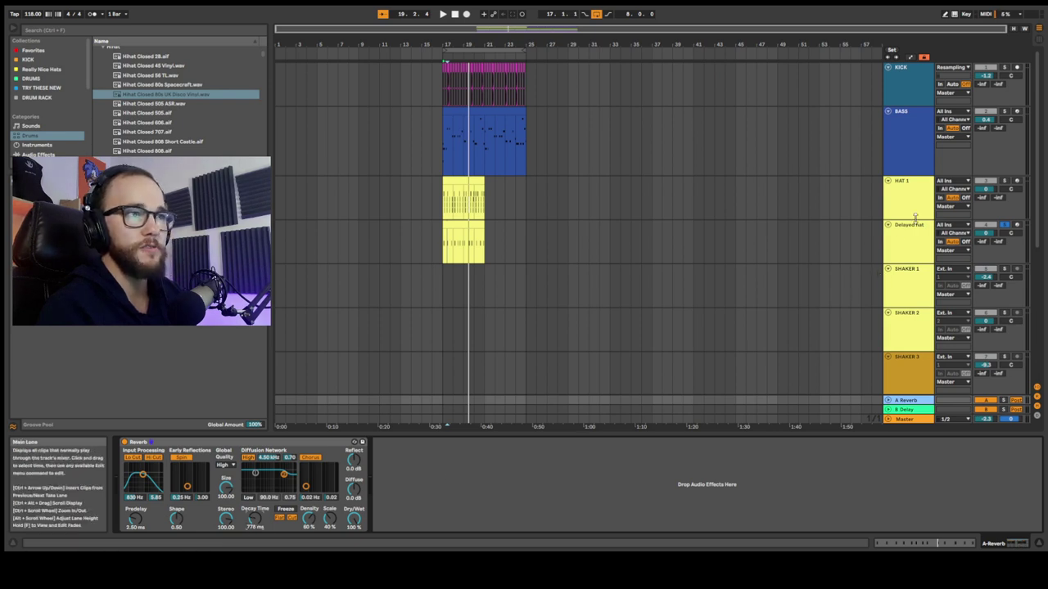
left_click_drag(981, 243, 982, 234)
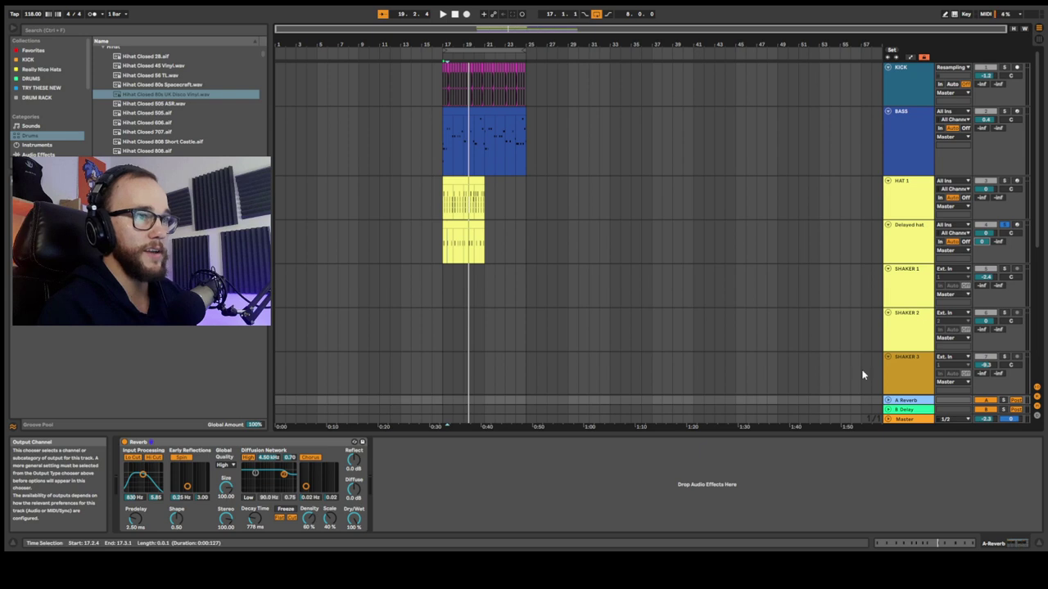
key("space")
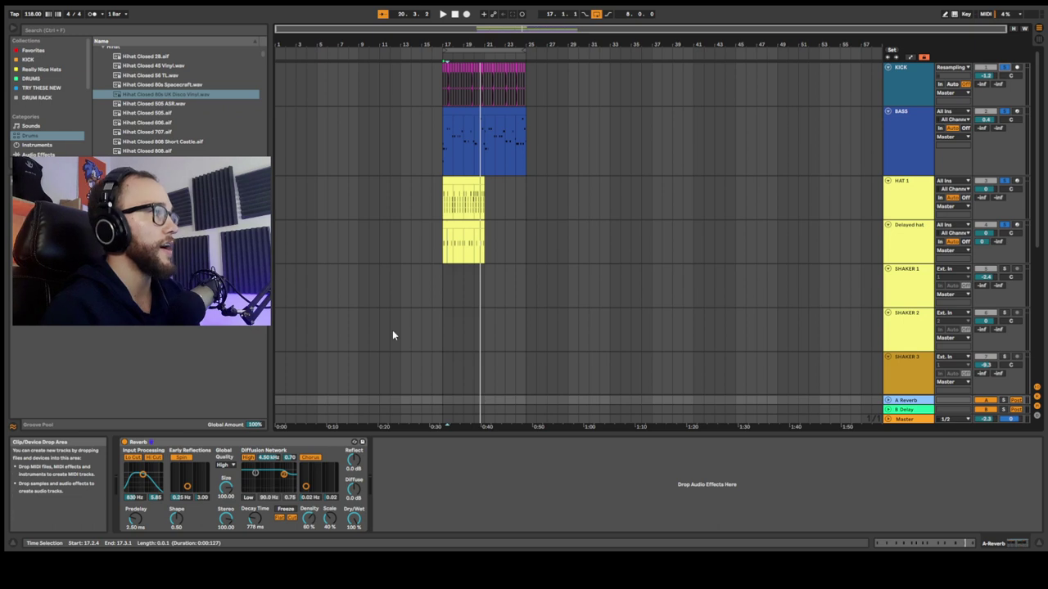
- Search for SHAKER 87, place Shaker 87 bpm.aif on the SHAKER 1 track at bar 17 and repeat it to bar 21
left_click(198, 33)
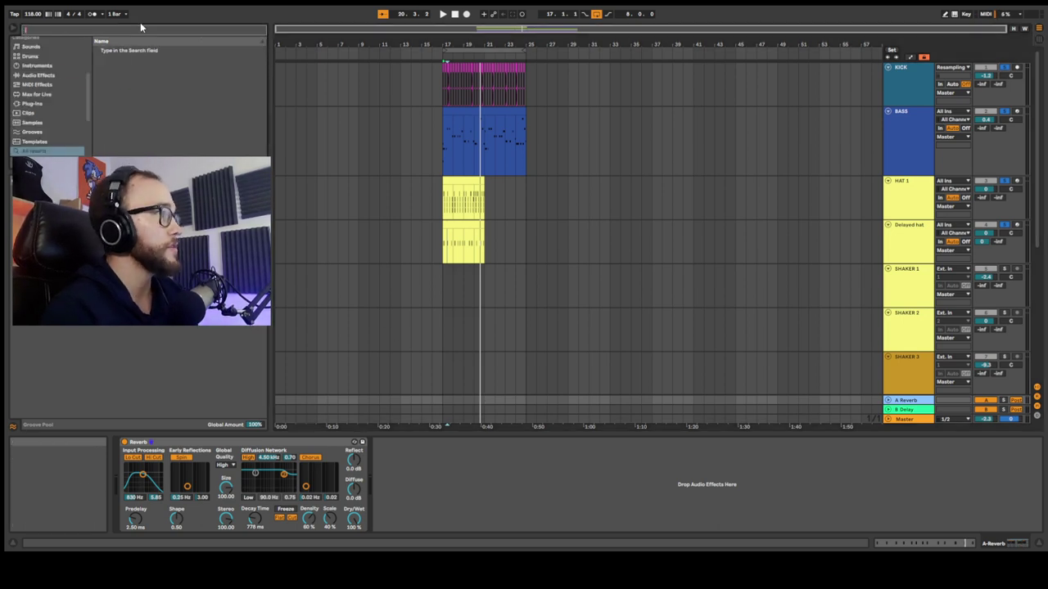
type("SHAKER 87")
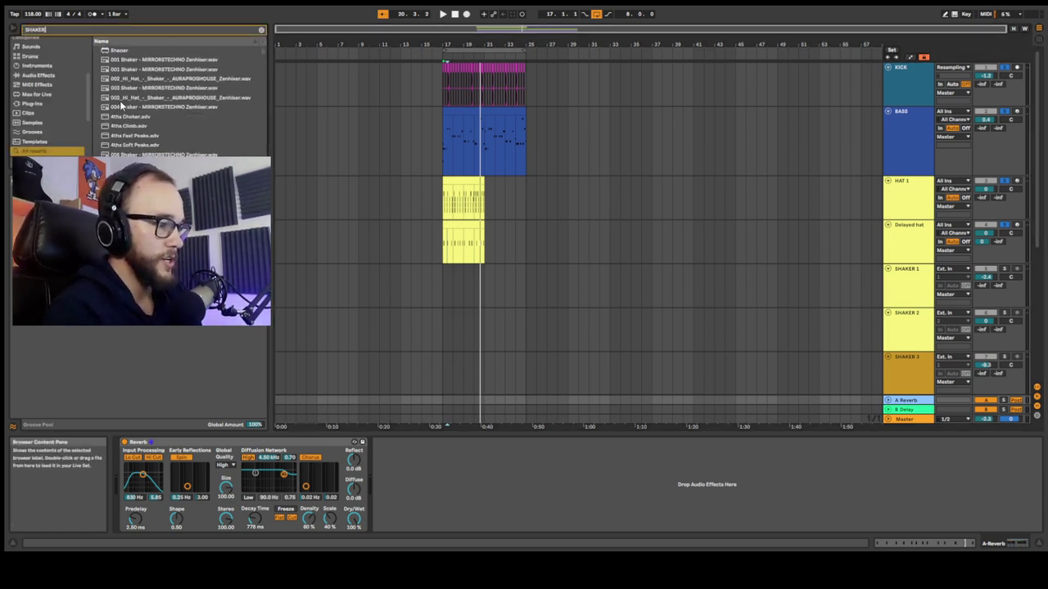
left_click(131, 69)
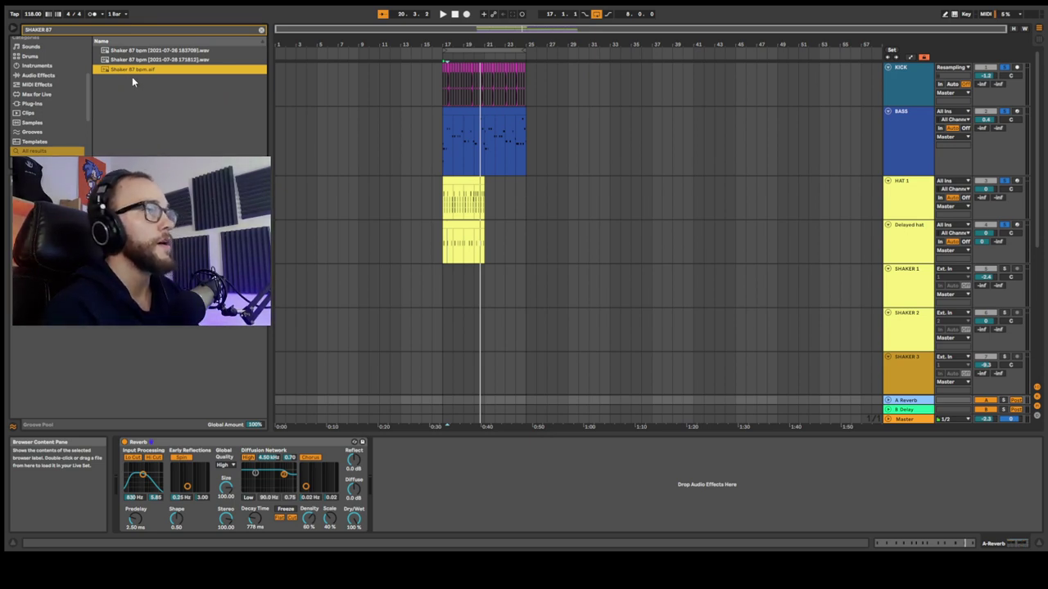
mouse_move(131, 76)
left_mouse_down()
mouse_move(280, 245)
mouse_move(444, 299)
left_mouse_up()
left_click(446, 292)
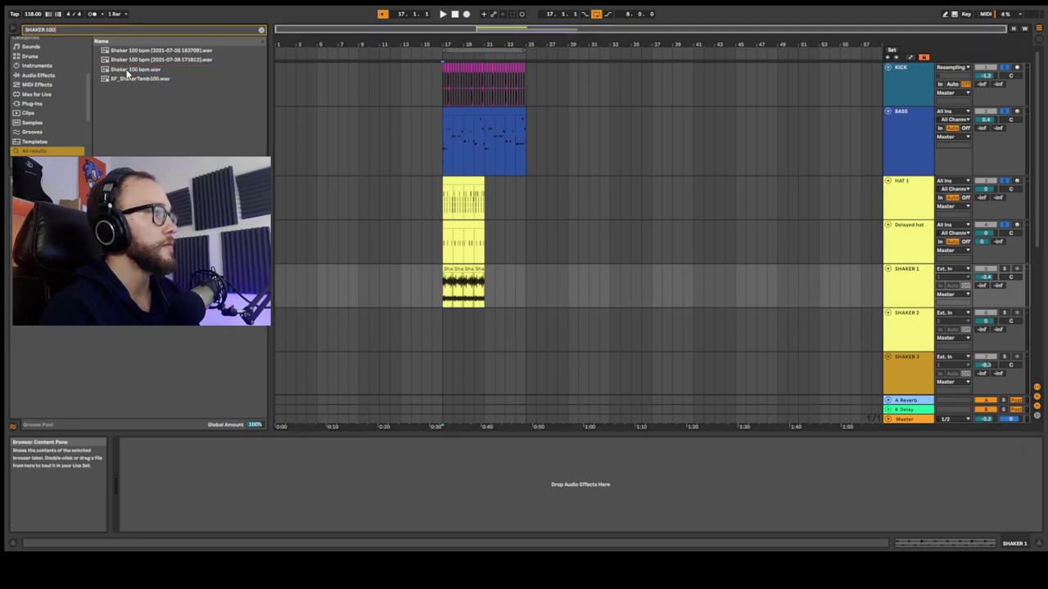
- Place Shaker 100 bpm.wav on the SHAKER 2 track at bar 17, play it soloed and return to its start
left_click_drag(128, 71, 446, 330)
key("space")
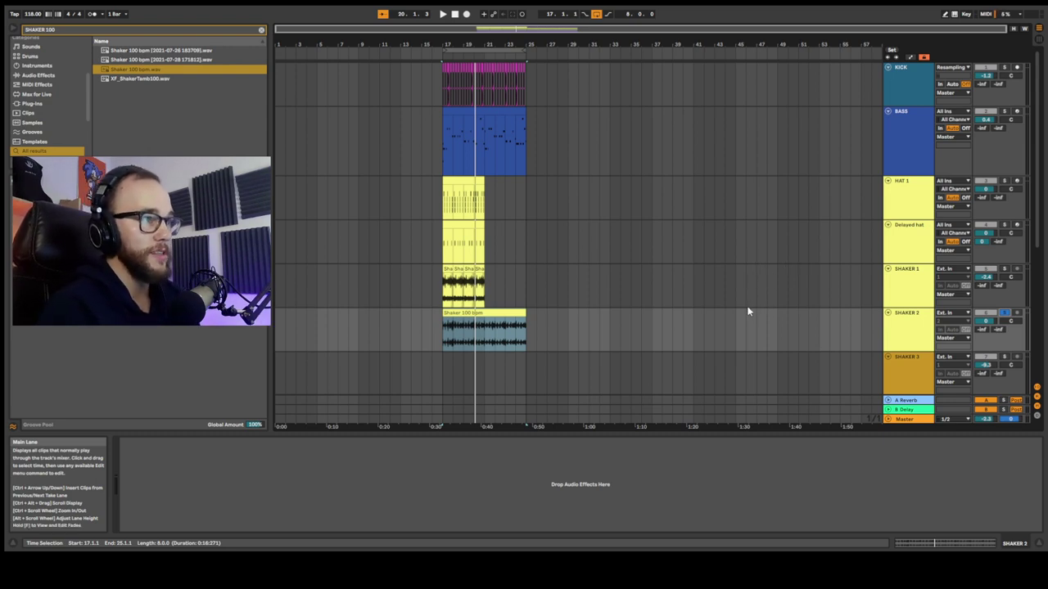
left_click(444, 332)
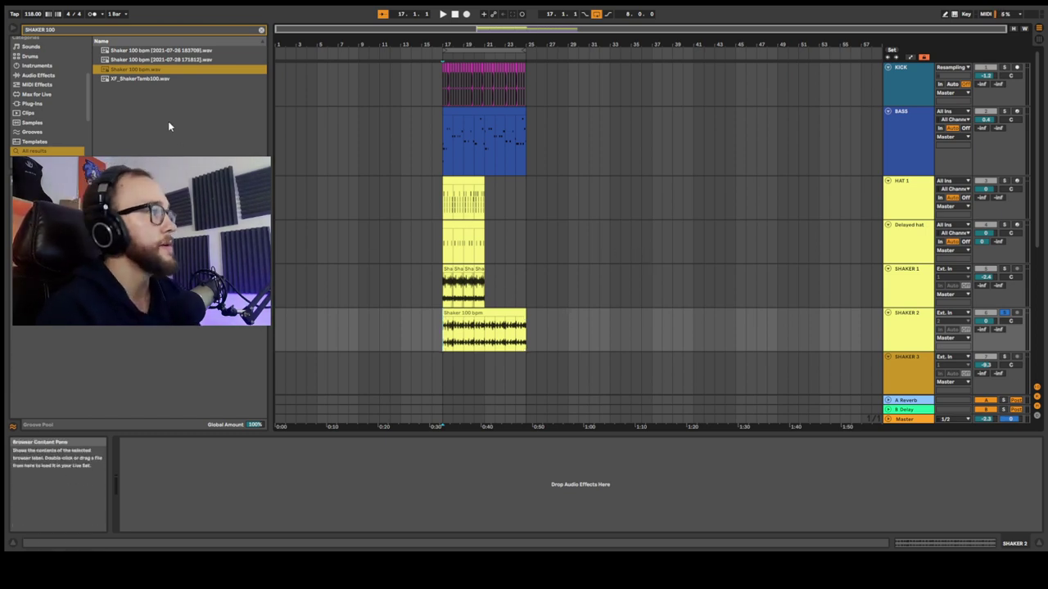
- Search for SHAKER AMBIENT 80, place Shaker Ambient 80 bpm.wav on the SHAKER 3 track at bar 17 and play it soloed
key("ctrl+f")
type("SHAKER AMBIENT 80")
left_click_drag(123, 69, 447, 373)
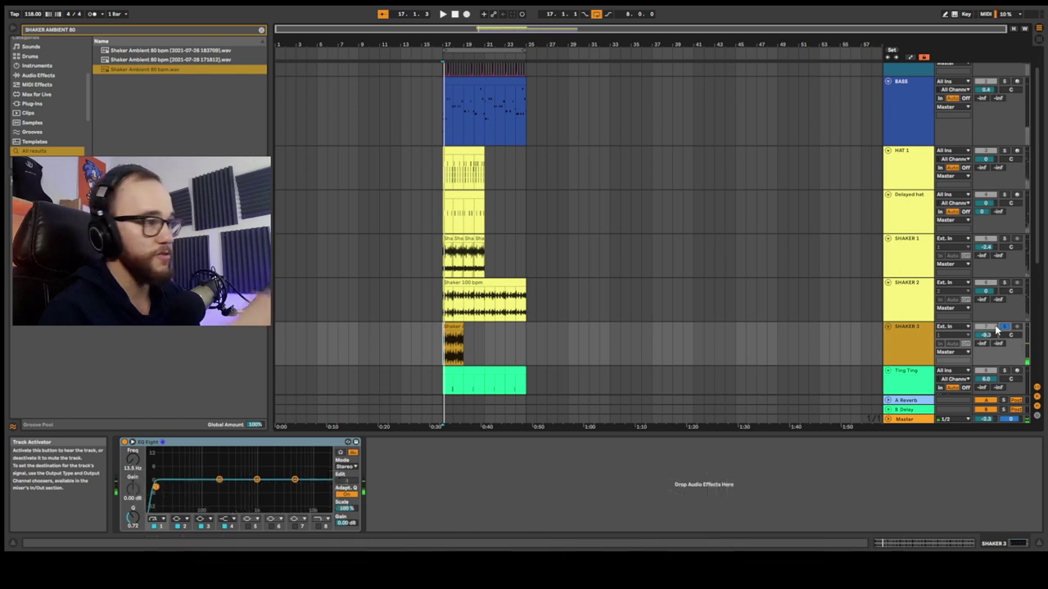
key("space")
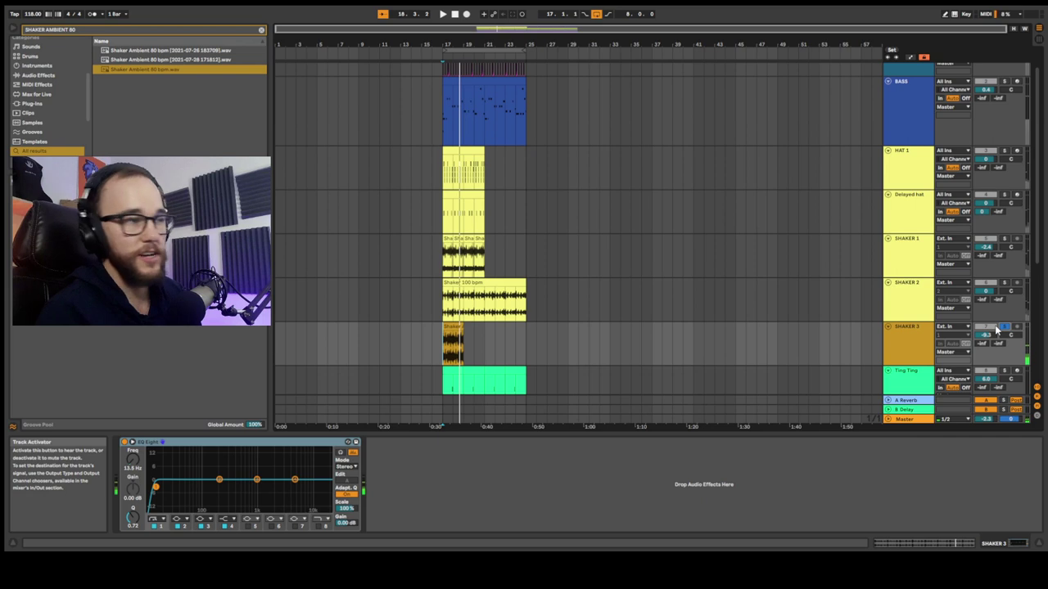
key("space")
- Play the layered shakers and lower SHAKER 1's volume to about -7.9 dB and SHAKER 2's to about -5.3 dB
key("space")
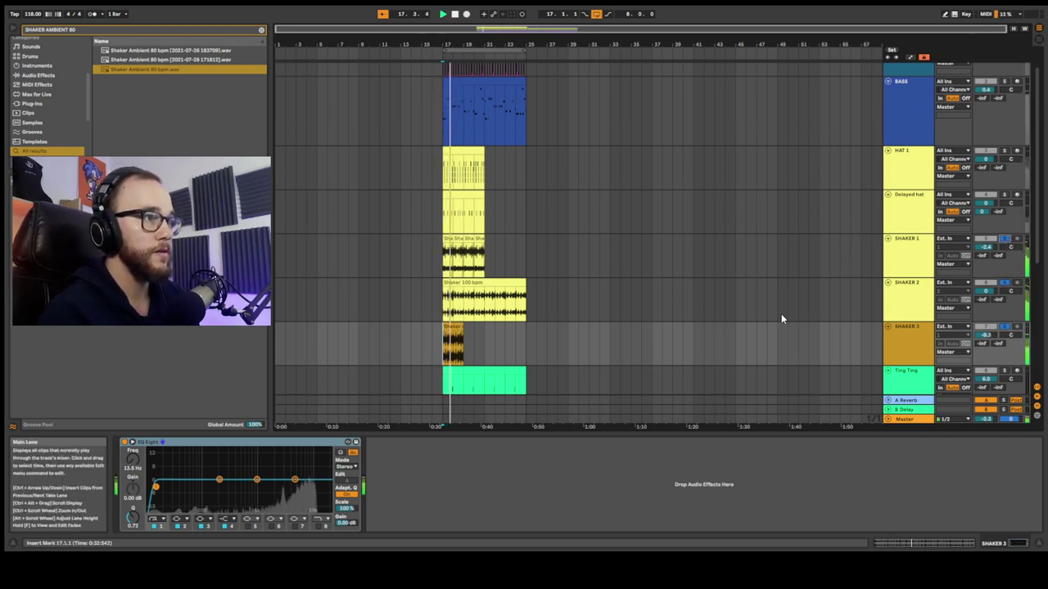
key("space")
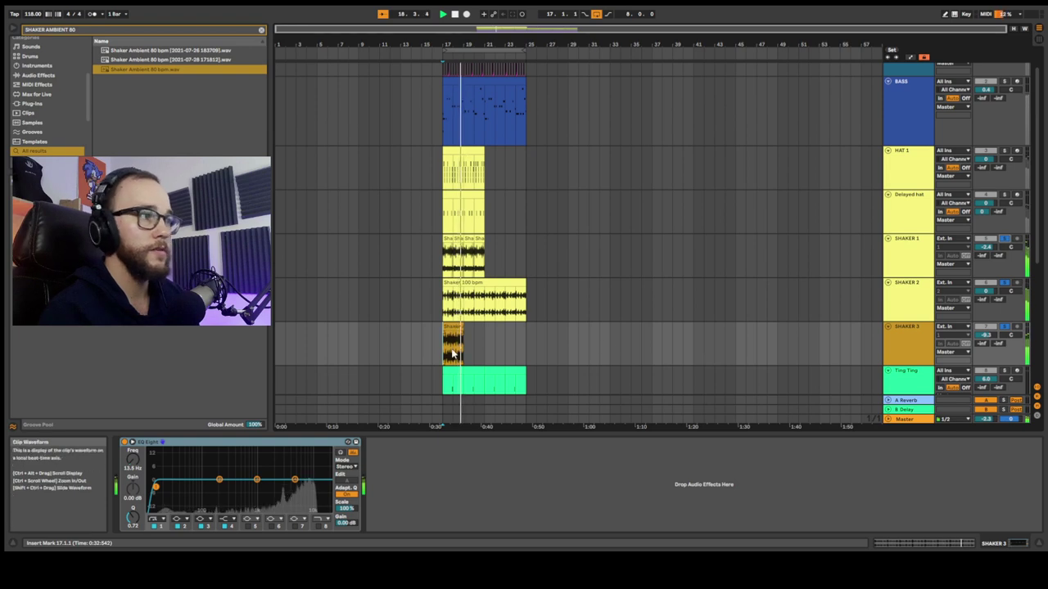
key("space")
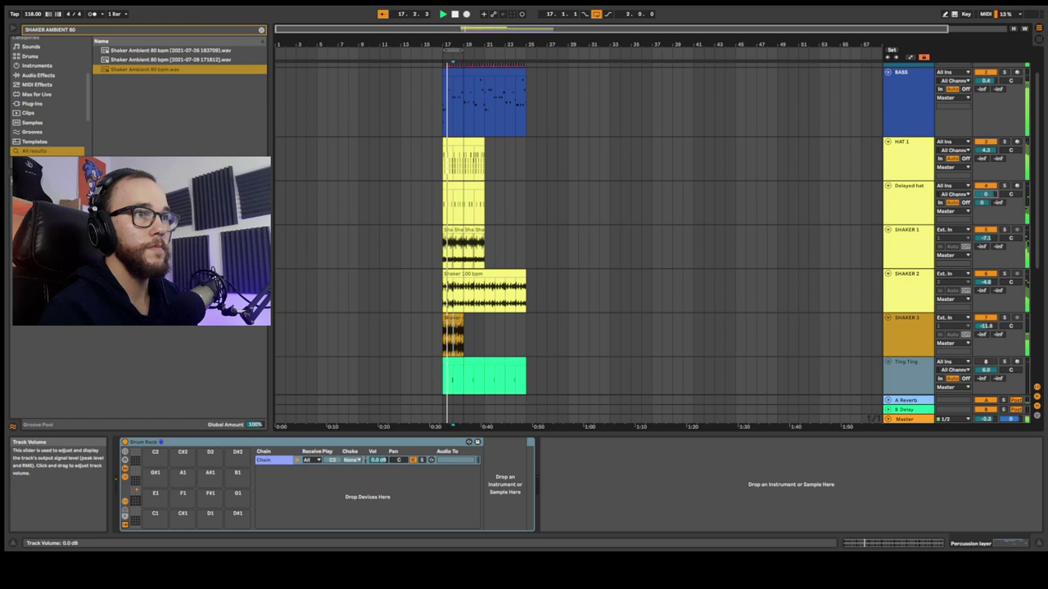
left_click_drag(985, 238, 985, 244)
left_click_drag(984, 283, 984, 287)
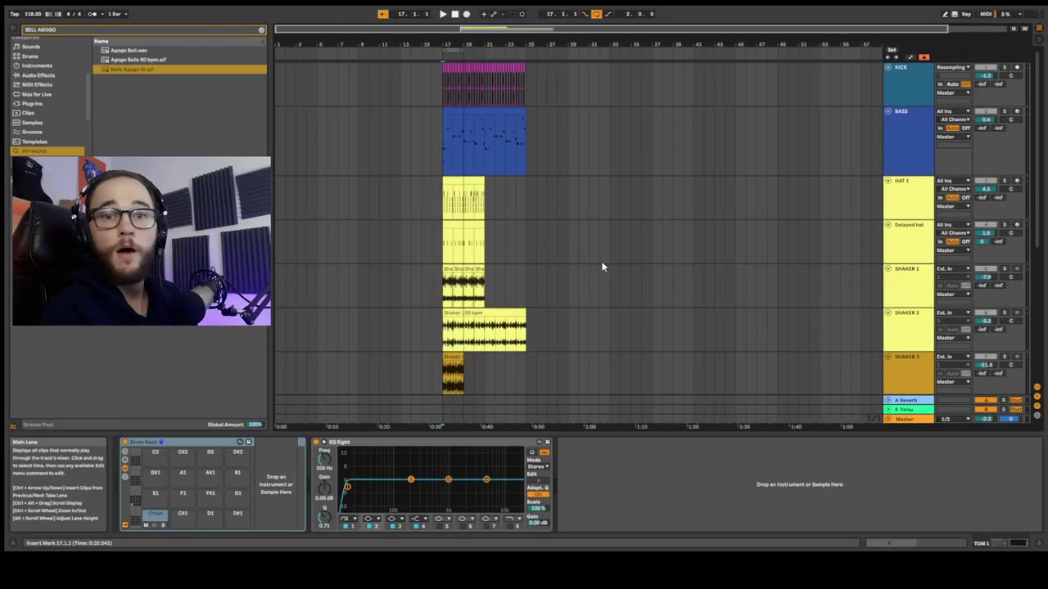
- Search the Drums category for CLAP, audition several samples and load Clap 01.wav onto the CLAP track's C1 drum pad
scroll(598, 262, "down", 5)
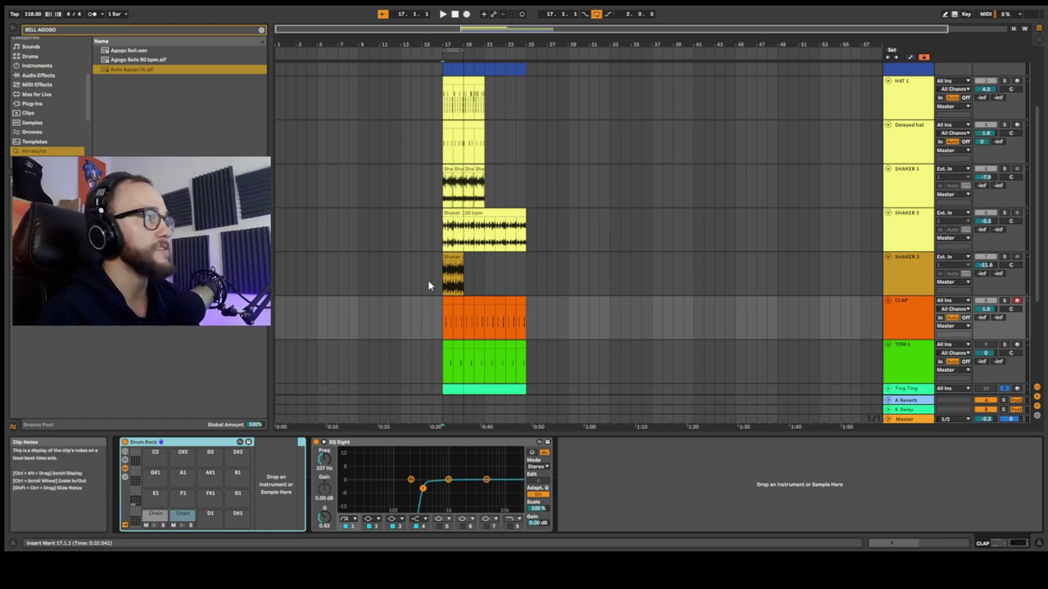
key("ctrl+f")
type("CLAP")
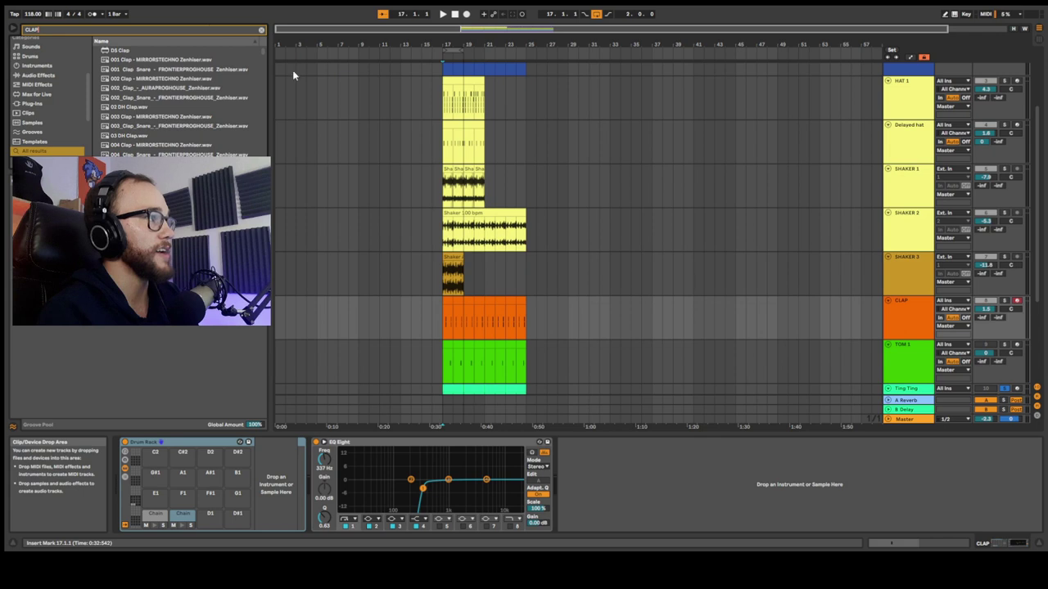
scroll(54, 106, "up", 3)
left_click(35, 107)
left_click(104, 60)
left_click(126, 79)
left_click(145, 89)
left_click(145, 99)
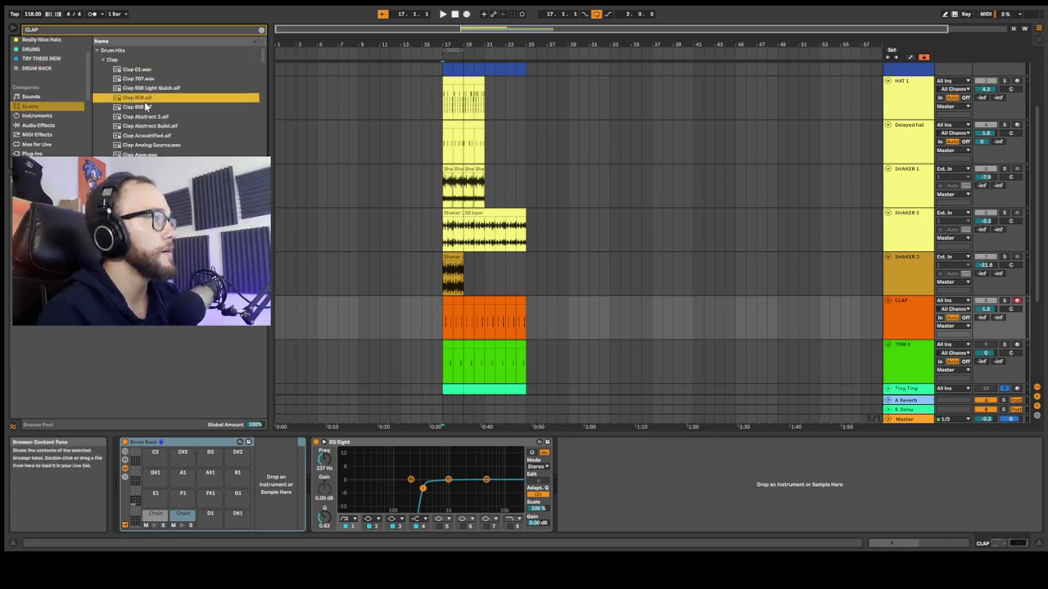
left_click(146, 117)
left_click(139, 71)
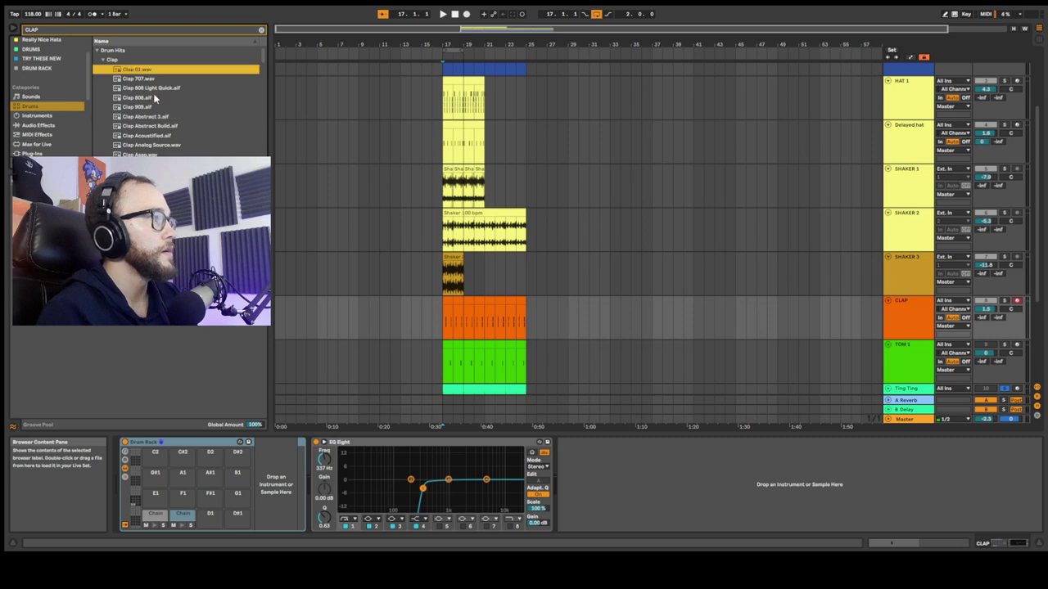
left_click_drag(138, 71, 153, 512)
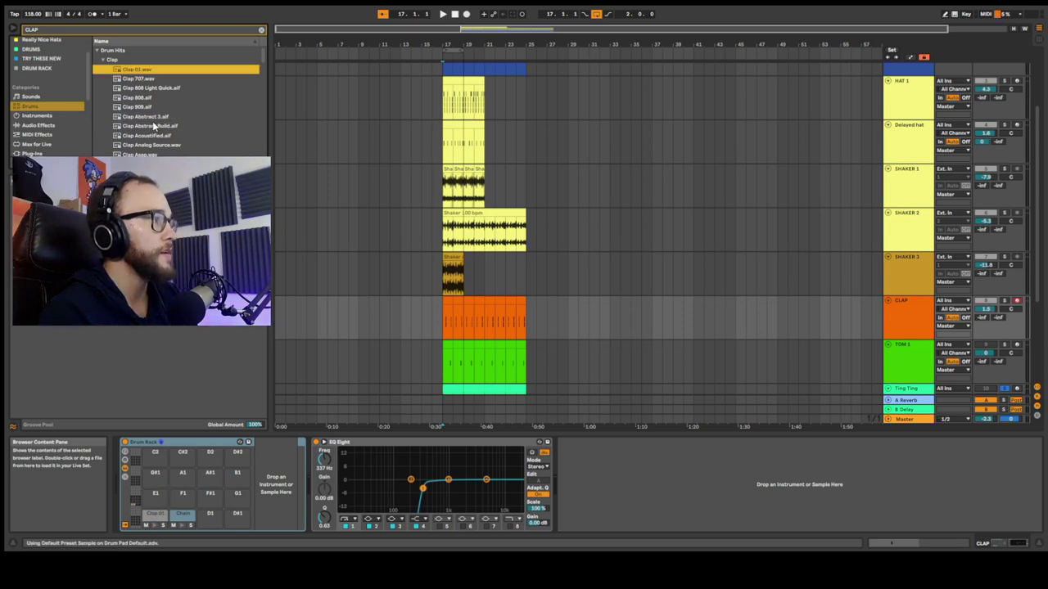
- Audition more clap samples and load Clap Analog Source.wav onto the C#1 drum pad
left_click(153, 120)
left_click(152, 127)
scroll(152, 119, "down", 2)
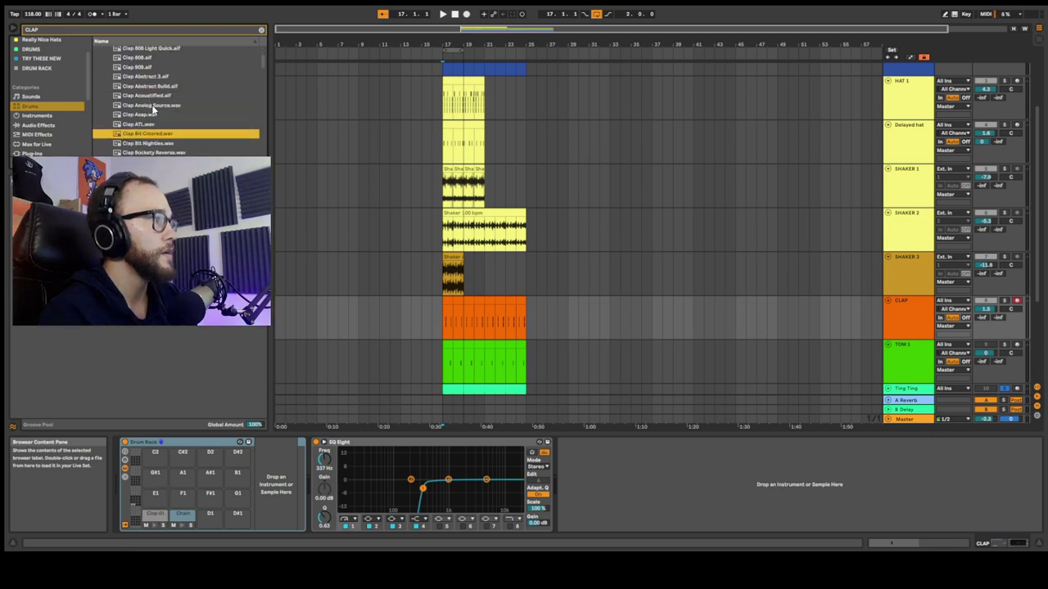
left_click(153, 106)
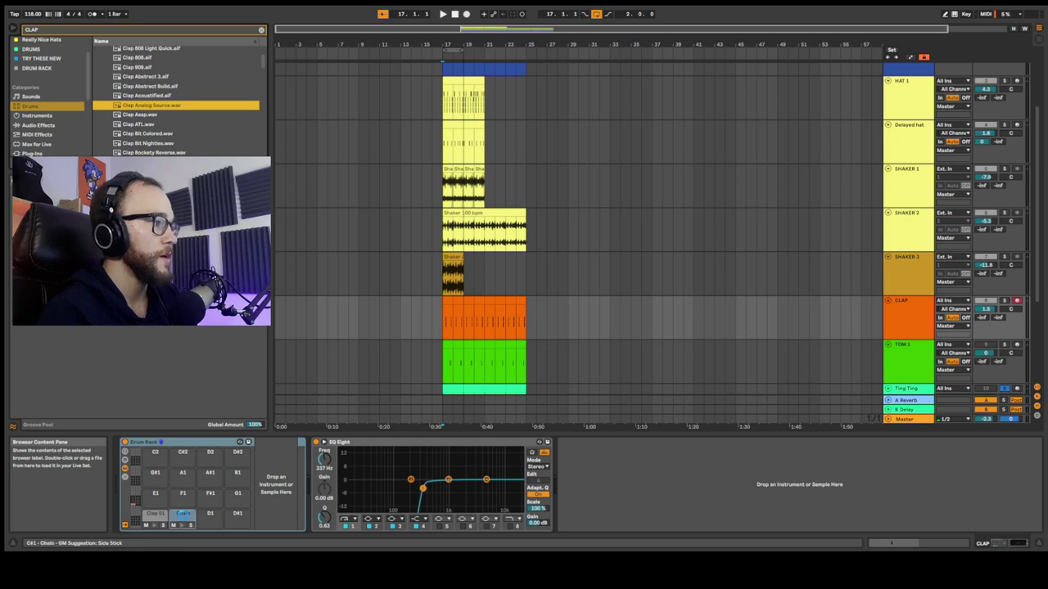
left_click_drag(183, 514, 184, 514)
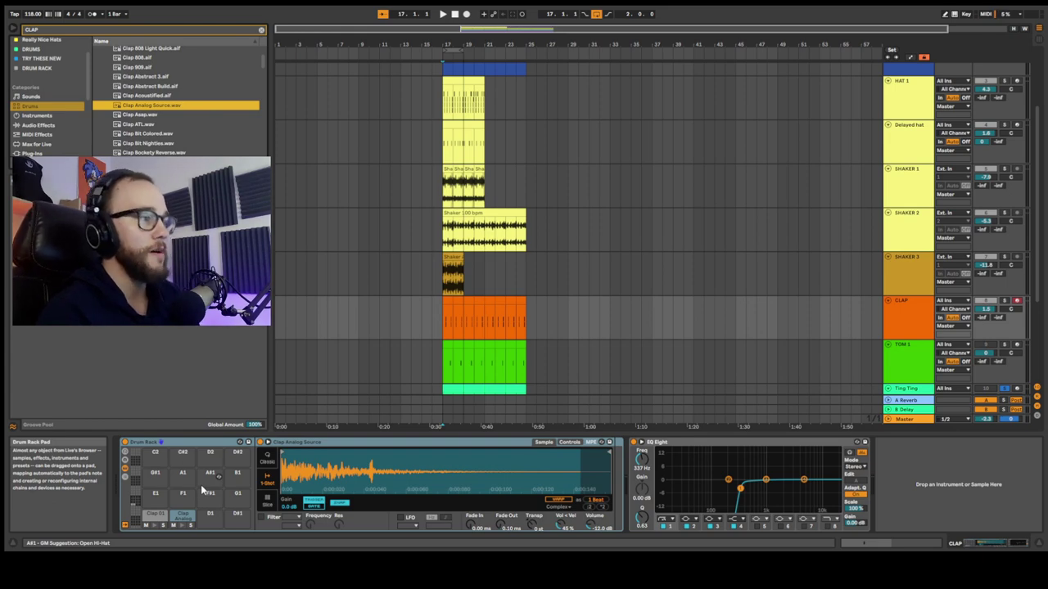
- Preview the Clap 01 and Clap Analog Source pads in alternation to compare their sounds
left_click(156, 526)
left_click(182, 526)
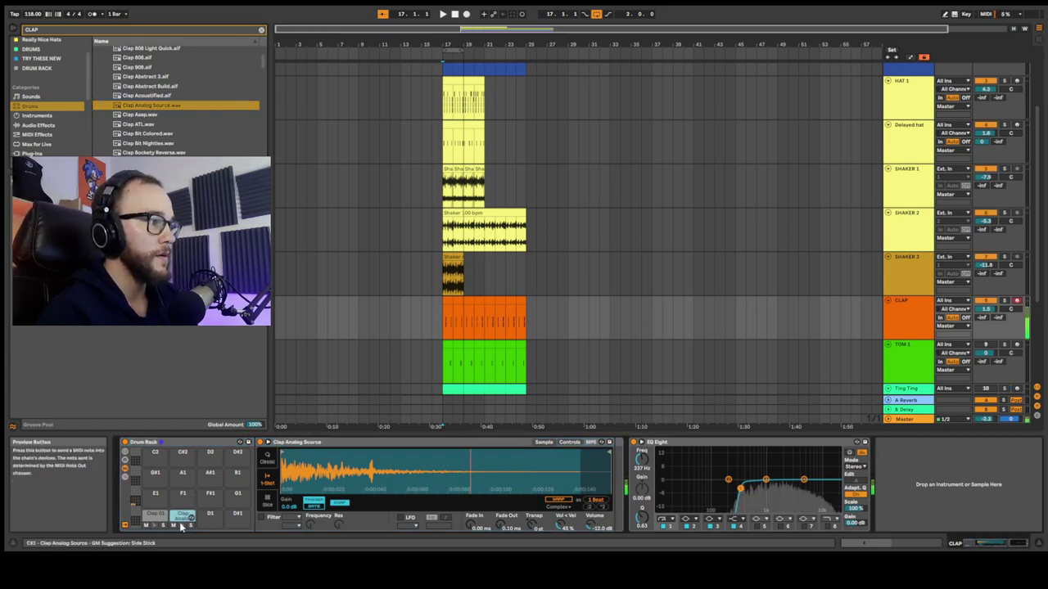
left_click(182, 526)
left_click(155, 526)
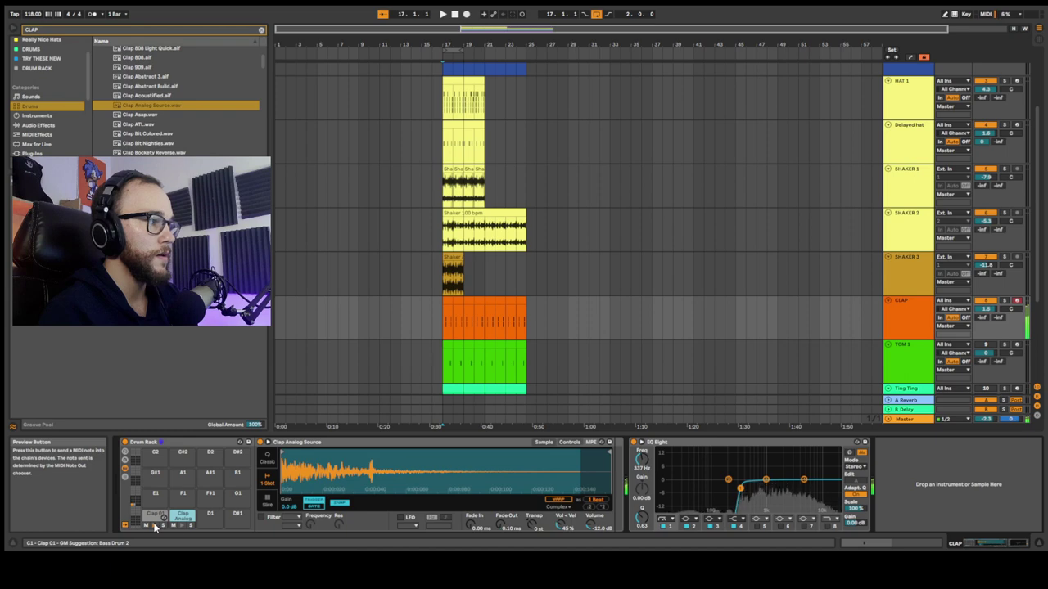
left_click(182, 527)
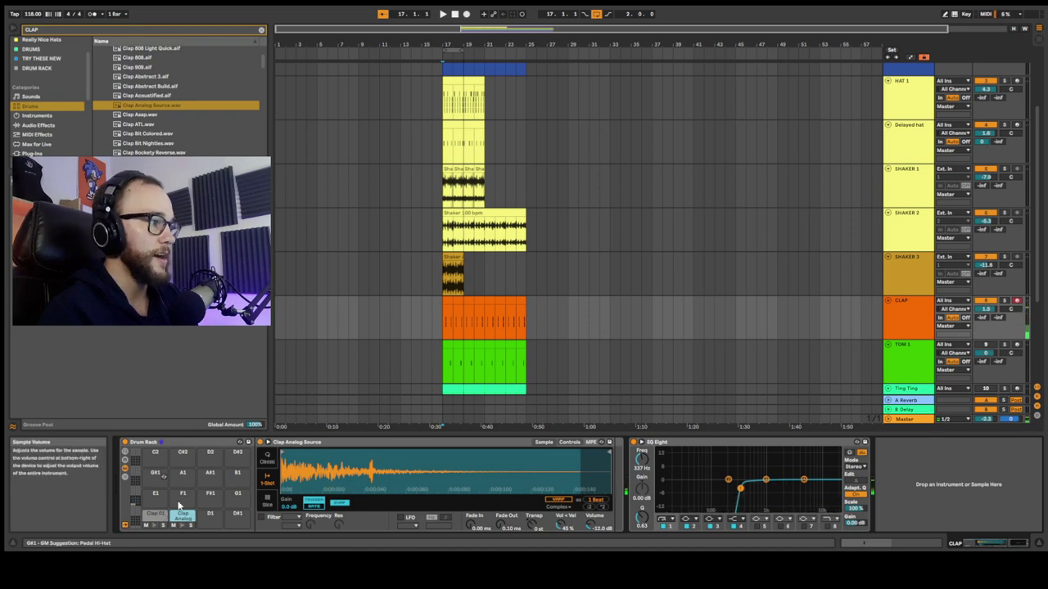
- Show the Drum Rack's chain list and pan Clap 01 to 10L and Clap Analog Source to 11R
left_click(163, 516)
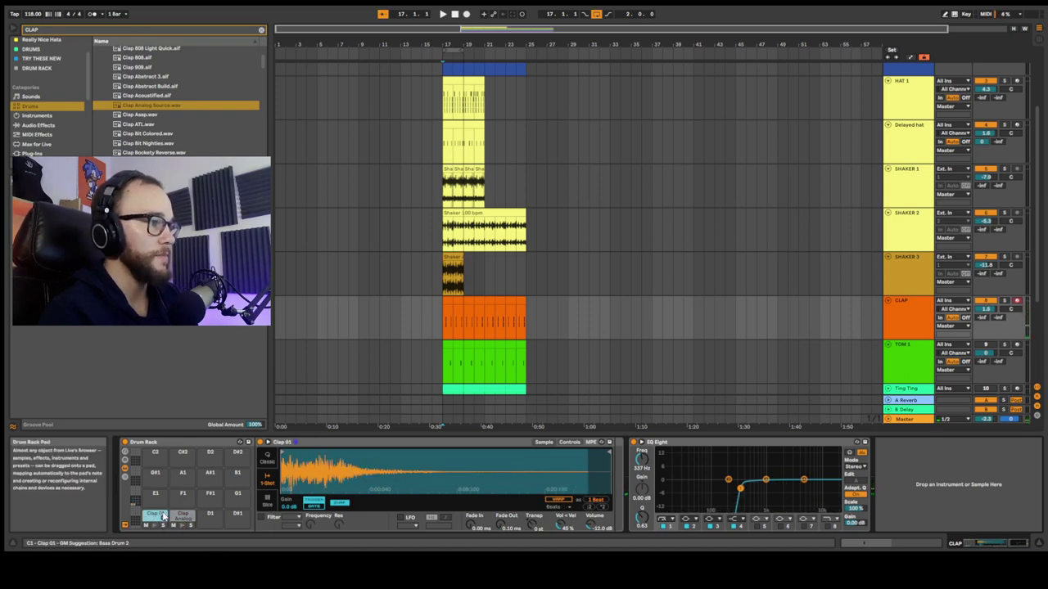
left_click(124, 461)
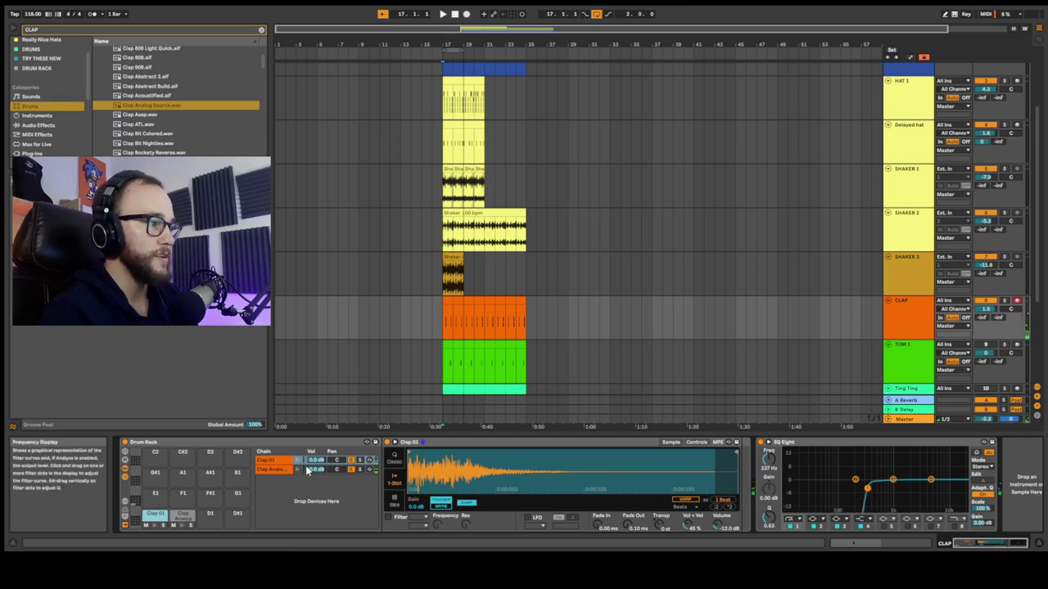
left_click_drag(337, 460, 342, 461)
- Search for COMP, add a Compressor after the EQ Eight on the CLAP track and play the groove briefly
key("ctrl+f")
type("COMP")
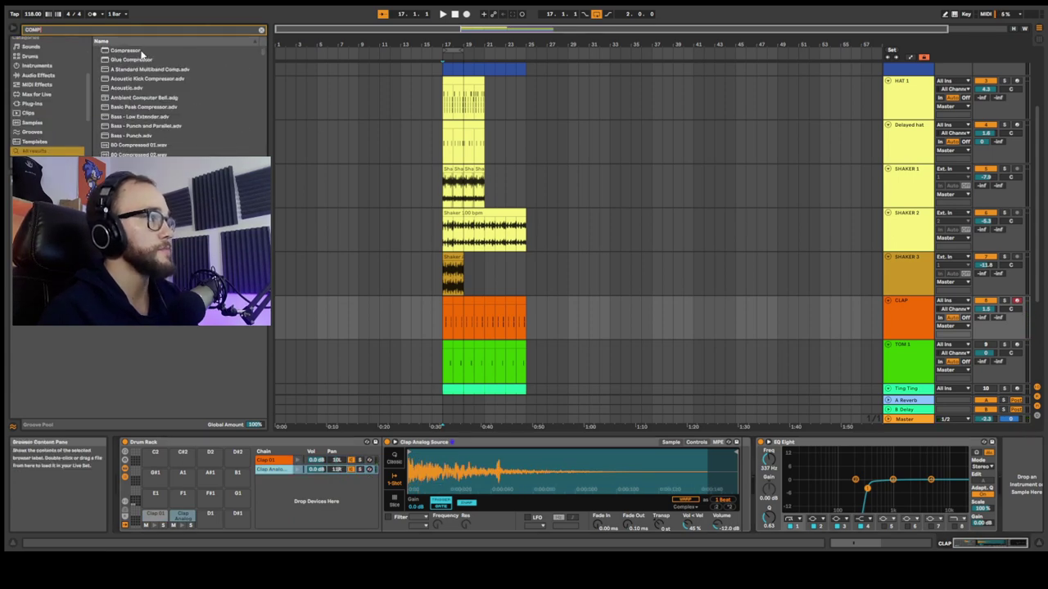
mouse_move(127, 51)
left_mouse_down()
mouse_move(370, 125)
mouse_move(989, 481)
left_mouse_up()
key("space")
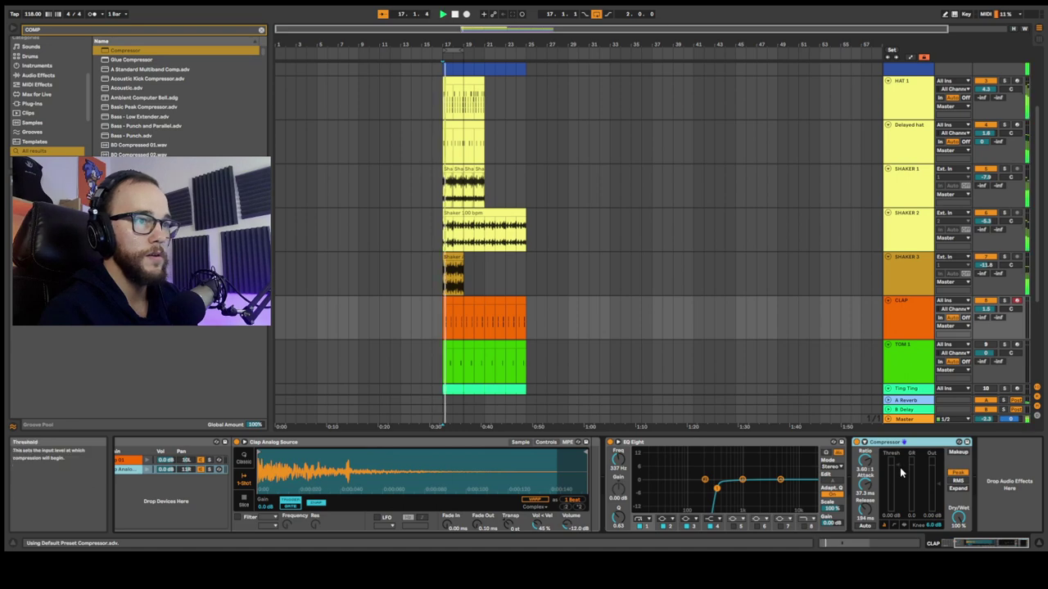
key("space")
- In the first CLAP clip, nudge the Clap 01 note on beat 2 and the Clap Analog Source note on beat 4 slightly late
left_click(451, 301)
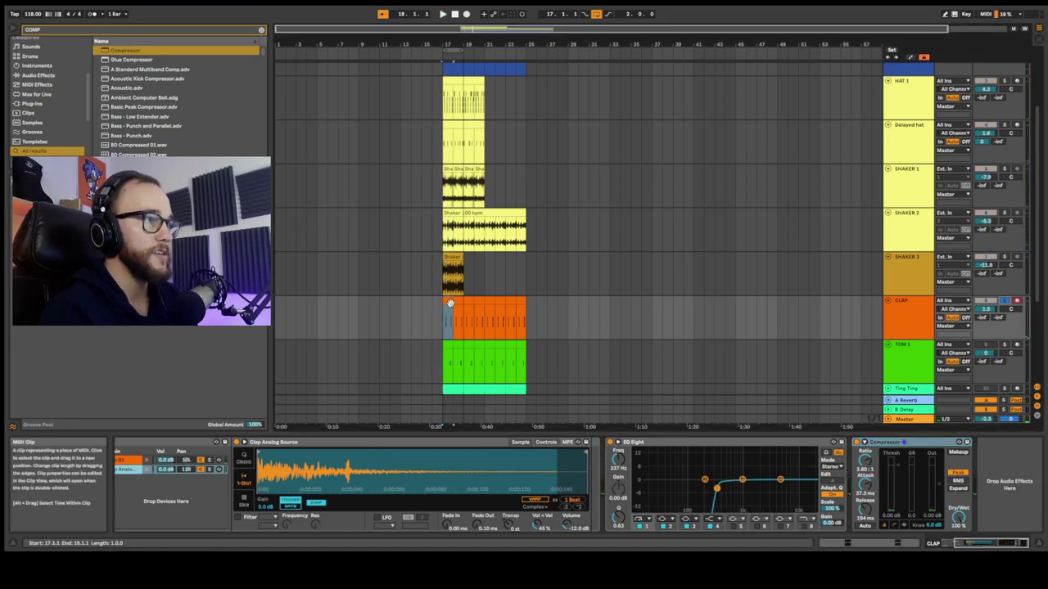
double_click(452, 301)
left_click(543, 394)
key("z")
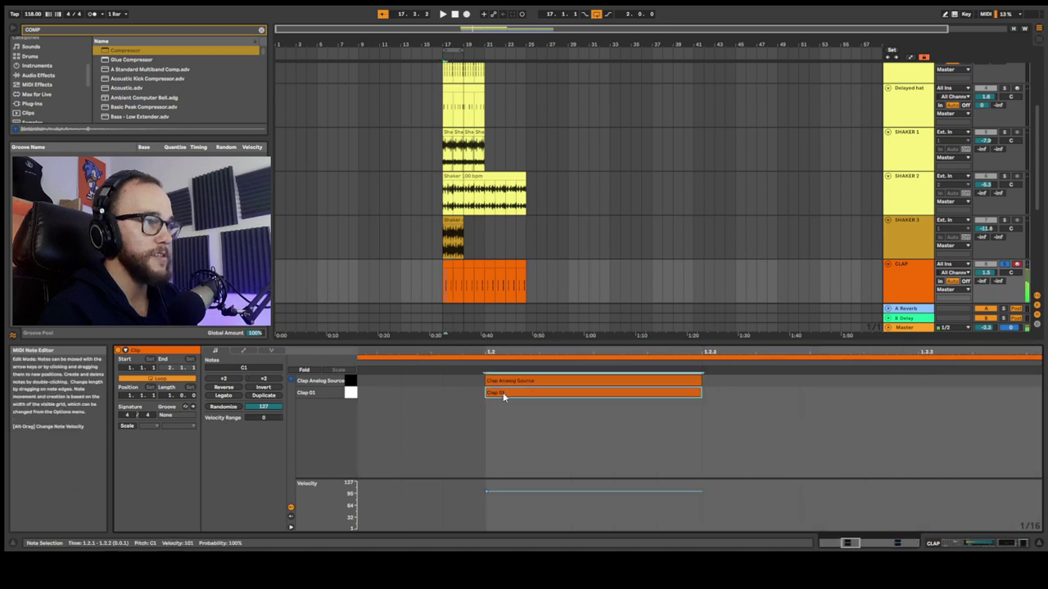
key("minus")
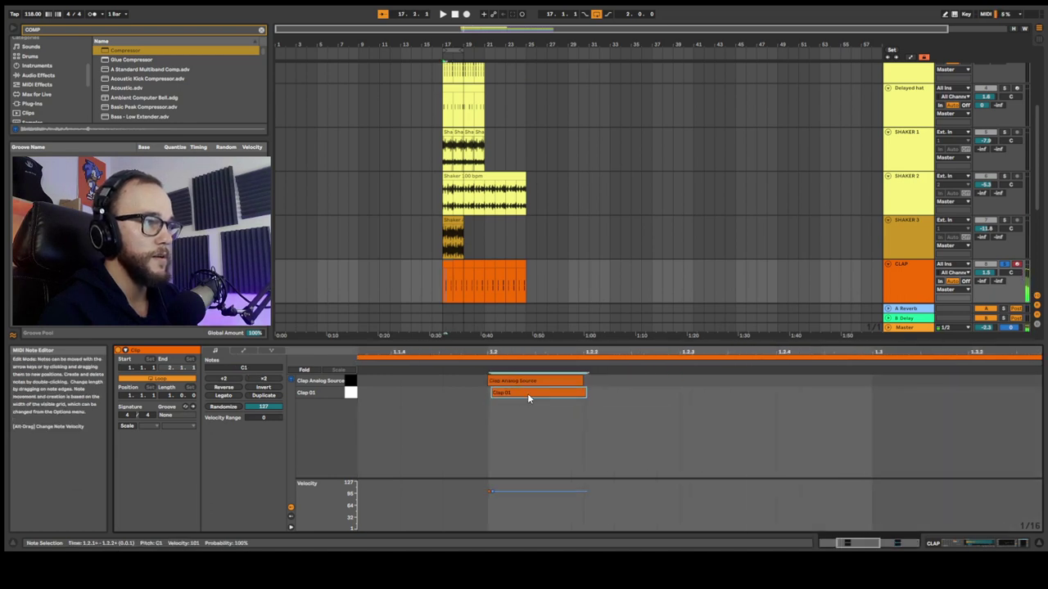
key("minus")
left_click(879, 382)
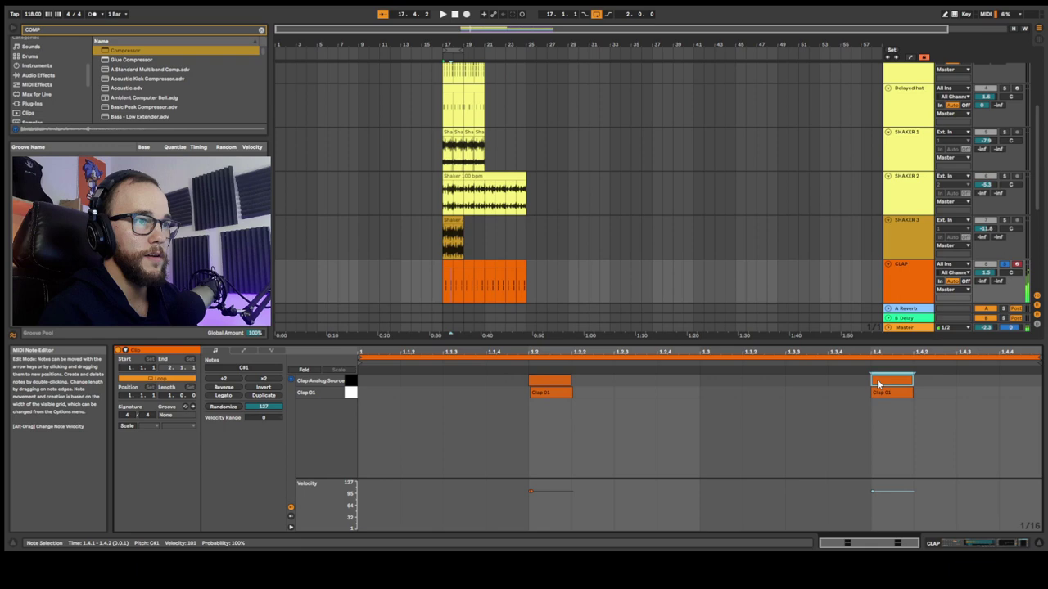
scroll(875, 384, "up", 3)
left_click_drag(812, 379, 823, 384)
- Duplicate the one-bar CLAP clip seven times up to bar 25 and play from bar 17
left_click(448, 264)
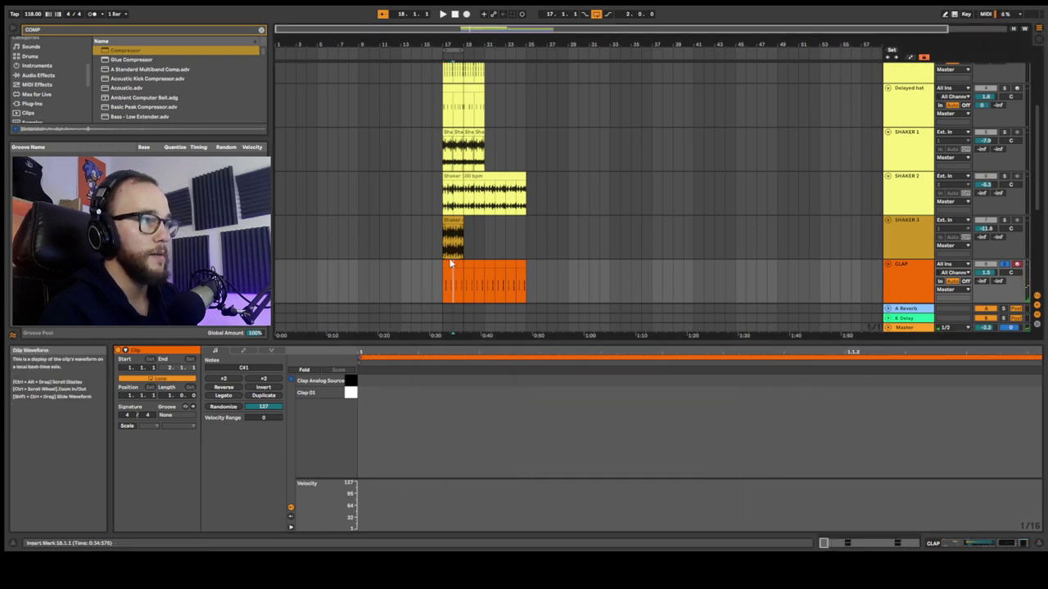
key("ctrl+d")
key("ctrl+d")
key("ctrl+d")
key("ctrl+d")
key("ctrl+d")
key("ctrl+d")
key("ctrl+d")
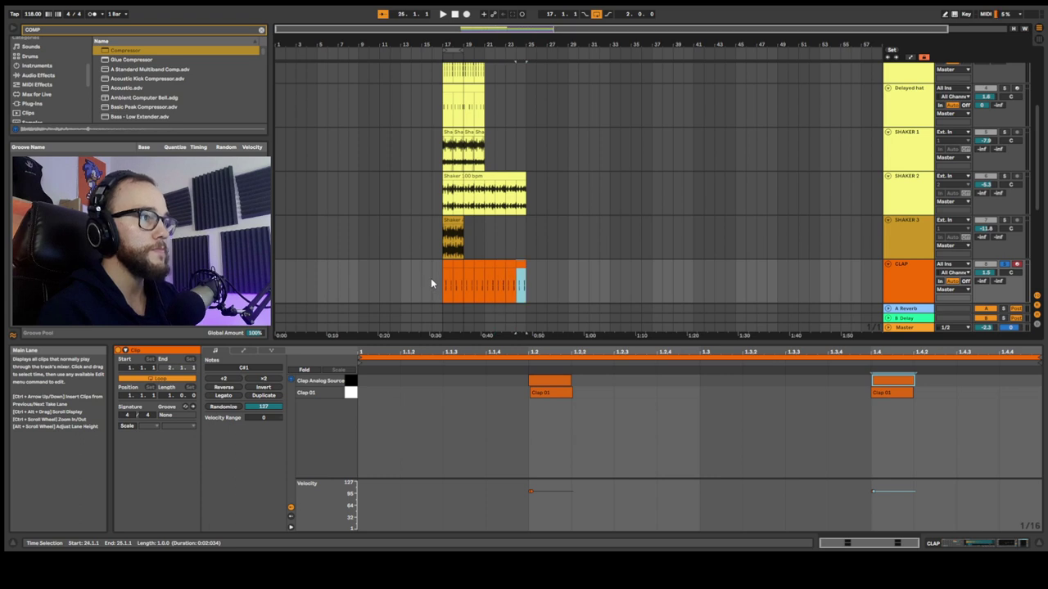
scroll(431, 281, "down", 1)
left_click(429, 285)
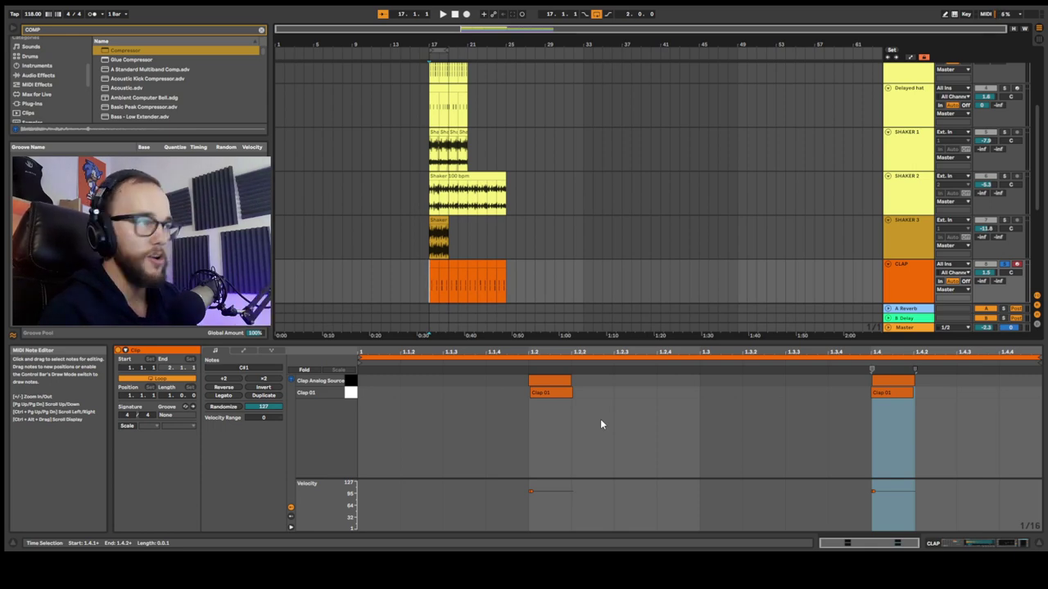
scroll(448, 294, "up", 5)
key("space")
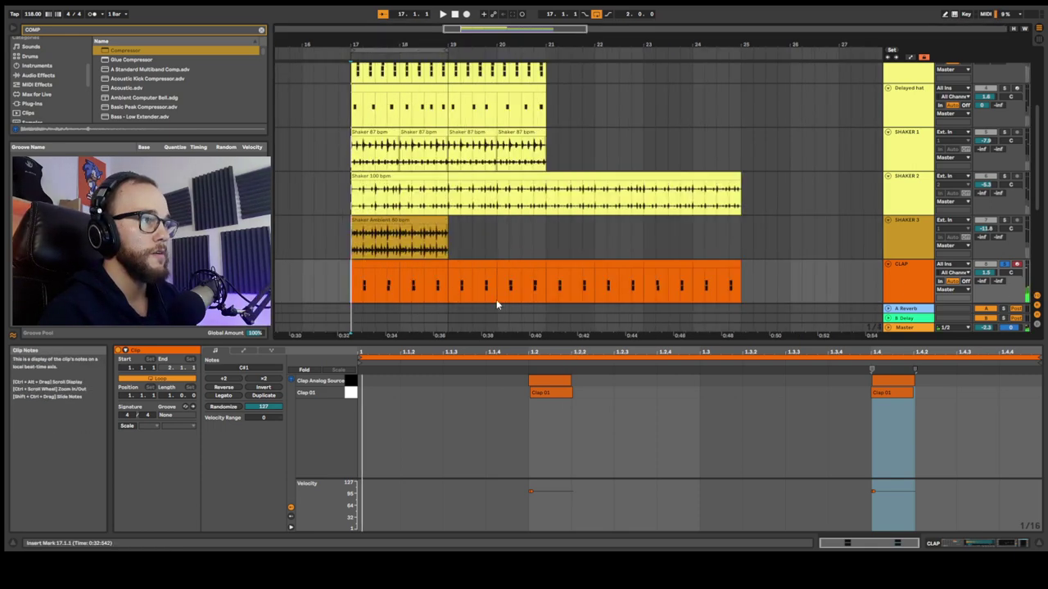
- Shift the first clip's Clap 01 note on beat 2 and Clap Analog Source note on beat 4 slightly further late
left_click(387, 269)
left_click_drag(554, 395, 556, 394)
left_click_drag(882, 384, 885, 384)
- Repeat the re-timed CLAP clip seven times over the existing clips up to bar 25 and play it from bar 17
left_click(375, 266)
key("ctrl+d")
key("ctrl+d")
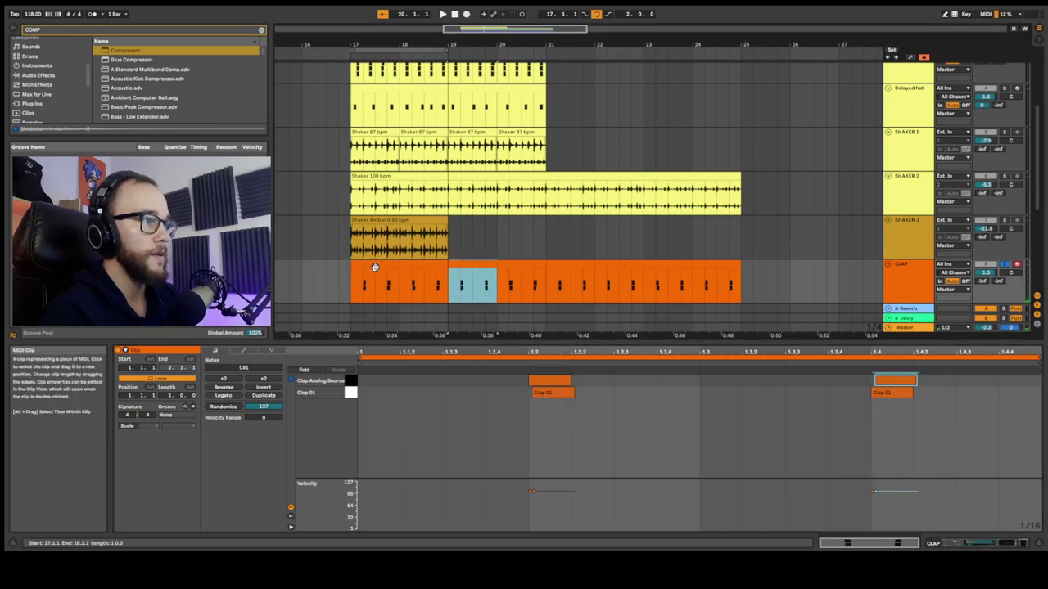
key("ctrl+d")
key("ctrl+d")
key("ctrl+d")
key("ctrl+d")
key("ctrl+d")
left_click(355, 283)
key("space")
scroll(434, 267, "down", 5)
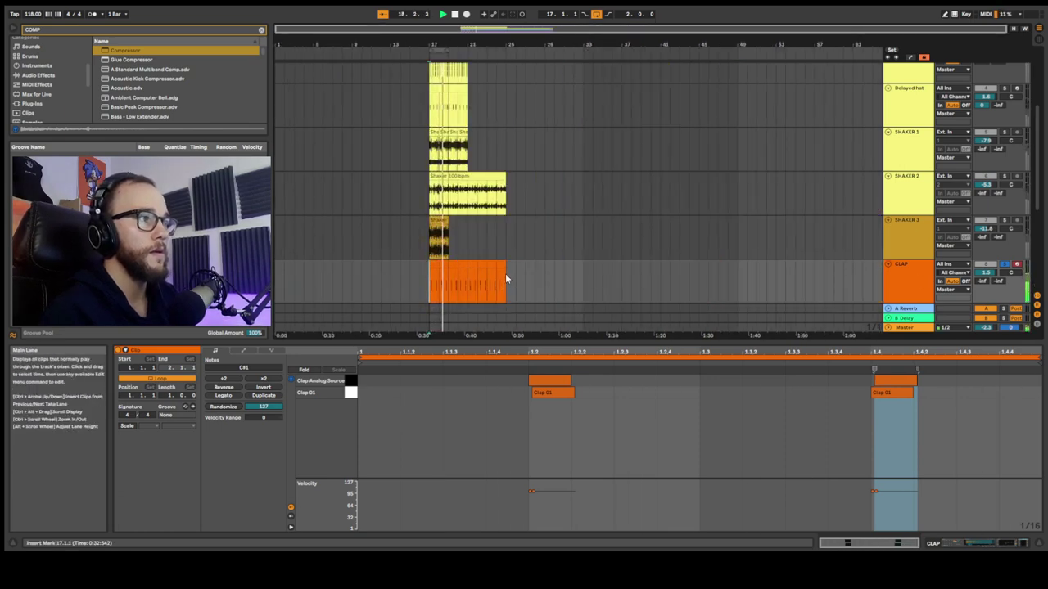
- Copy the CLAP track's EQ Eight into the Clap Analog Source and Clap 01 chains and select the Clap 01 chain
scroll(506, 279, "down", 2)
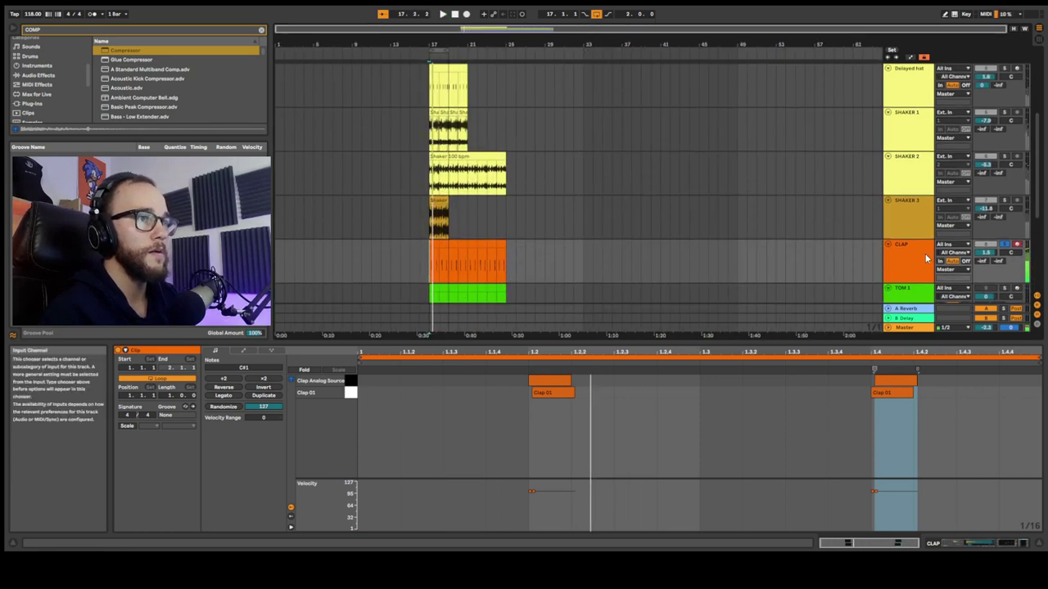
left_click(902, 260)
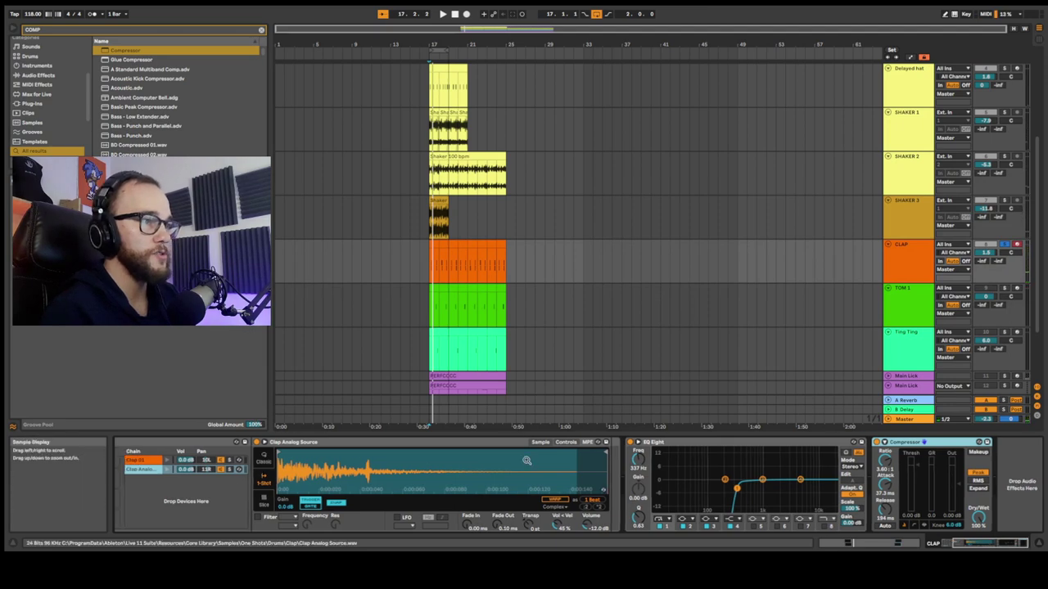
left_click_drag(652, 443, 613, 457)
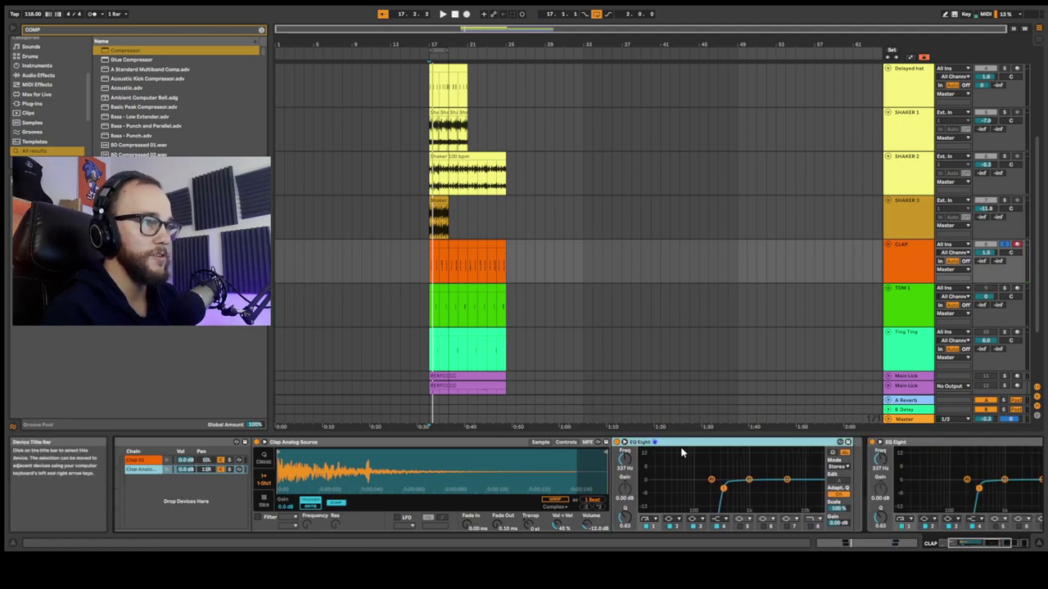
left_click_drag(368, 463, 152, 463)
left_click(168, 463)
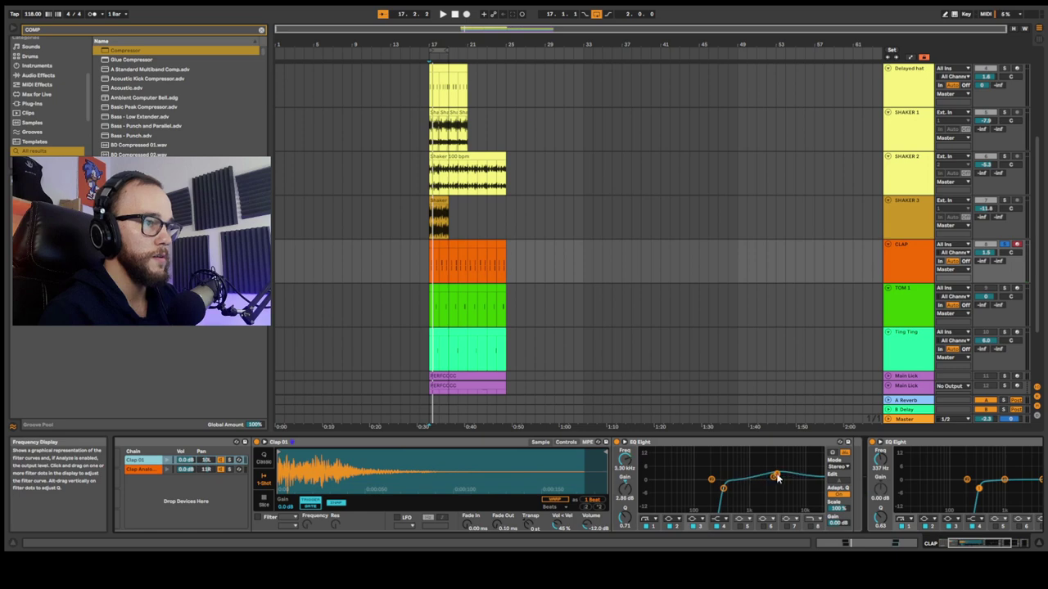
- Boost the low mids and cut about 5.3 dB at 4.08 kHz in the Clap Analog Source chain's EQ Eight
left_click(170, 463)
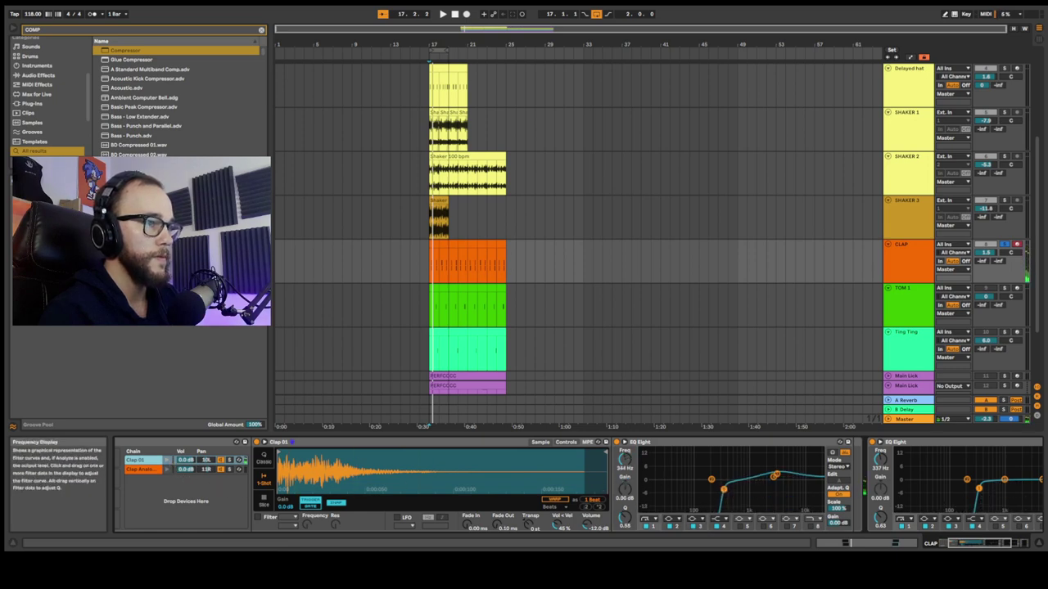
left_click(144, 469)
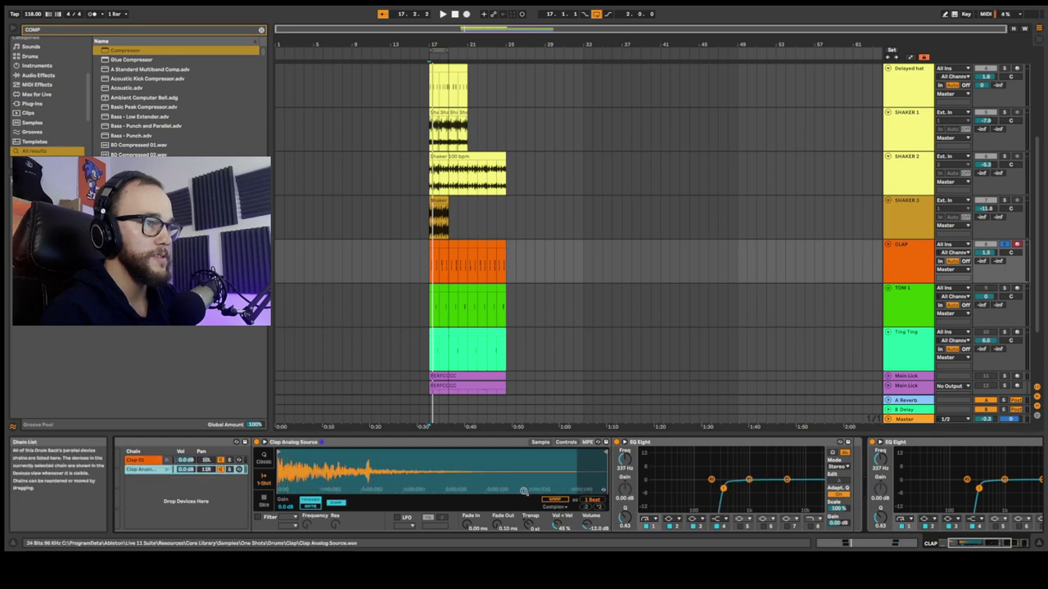
left_click_drag(786, 480, 733, 472)
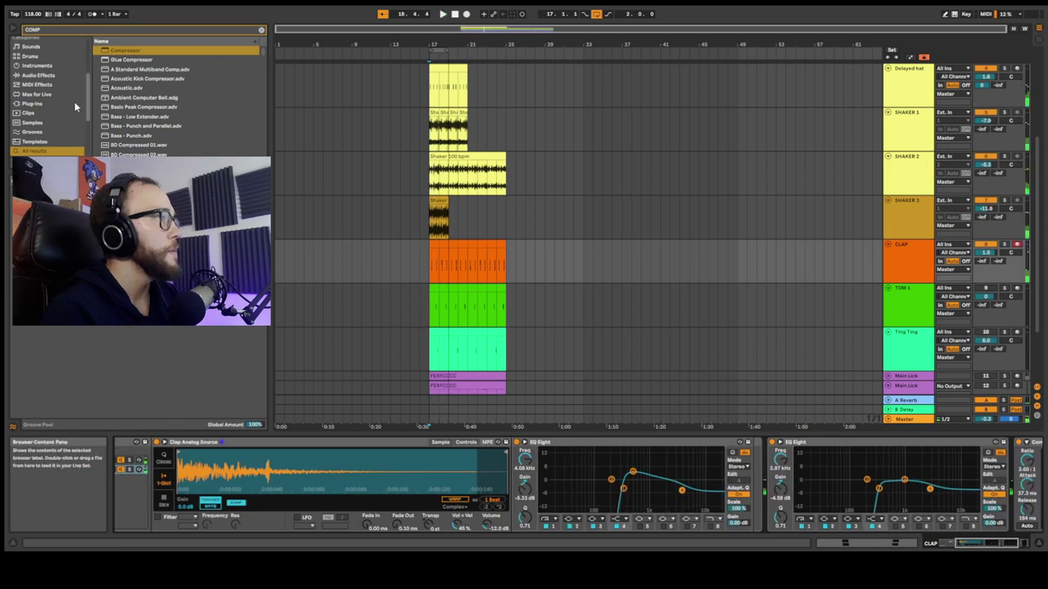
- Show the Drums category in the browser and clear the COMP search filter
left_click(30, 55)
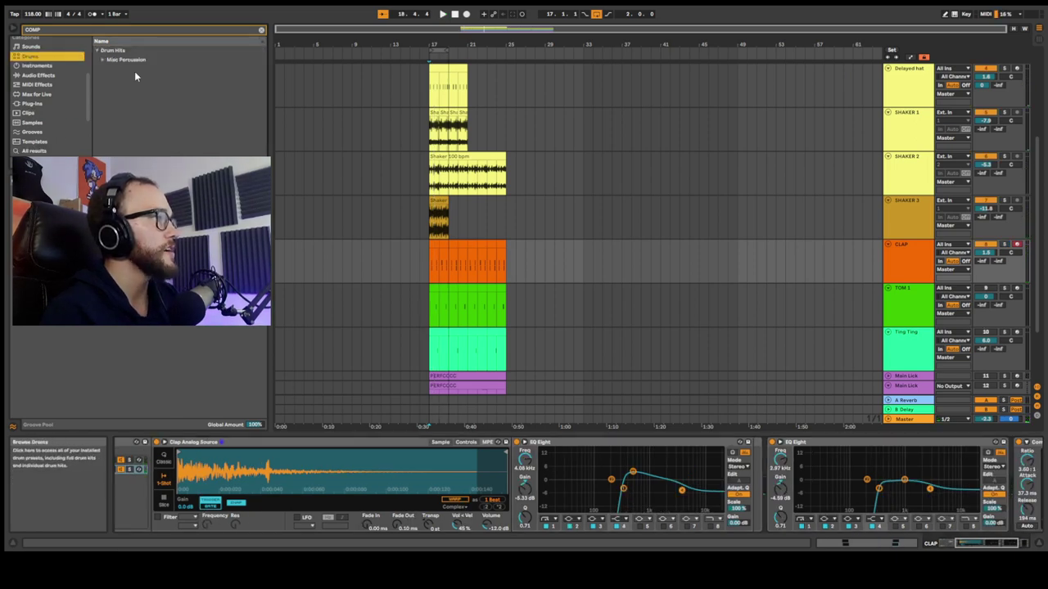
left_click(101, 60)
left_click(101, 60)
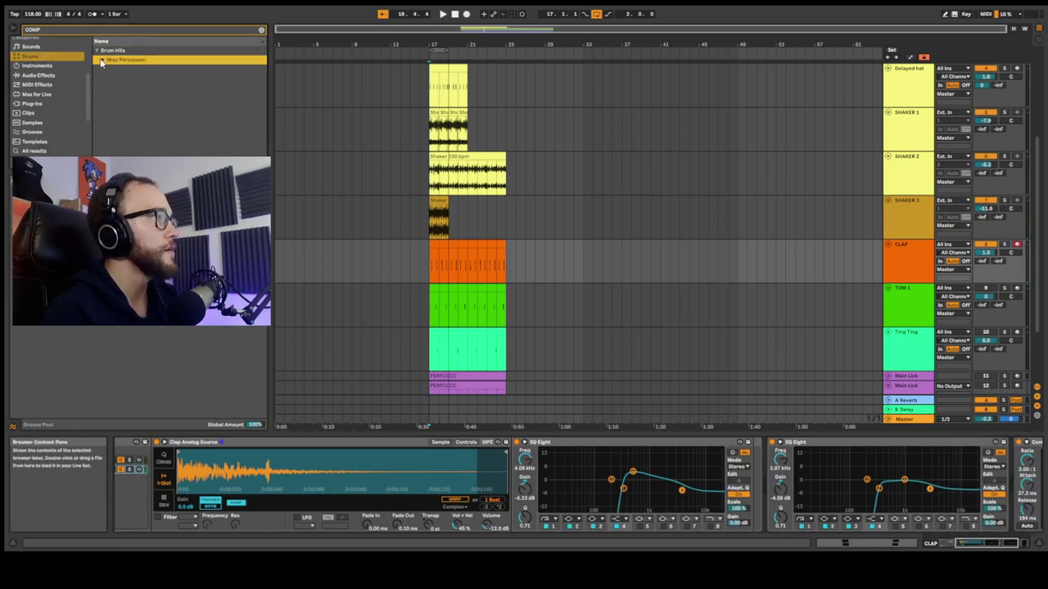
left_click(262, 31)
- Audition the clap one-shots and replace the Clap Analog Source sample with Clap Electrified.wav
scroll(197, 102, "down", 3)
left_click(163, 100)
left_click(130, 112)
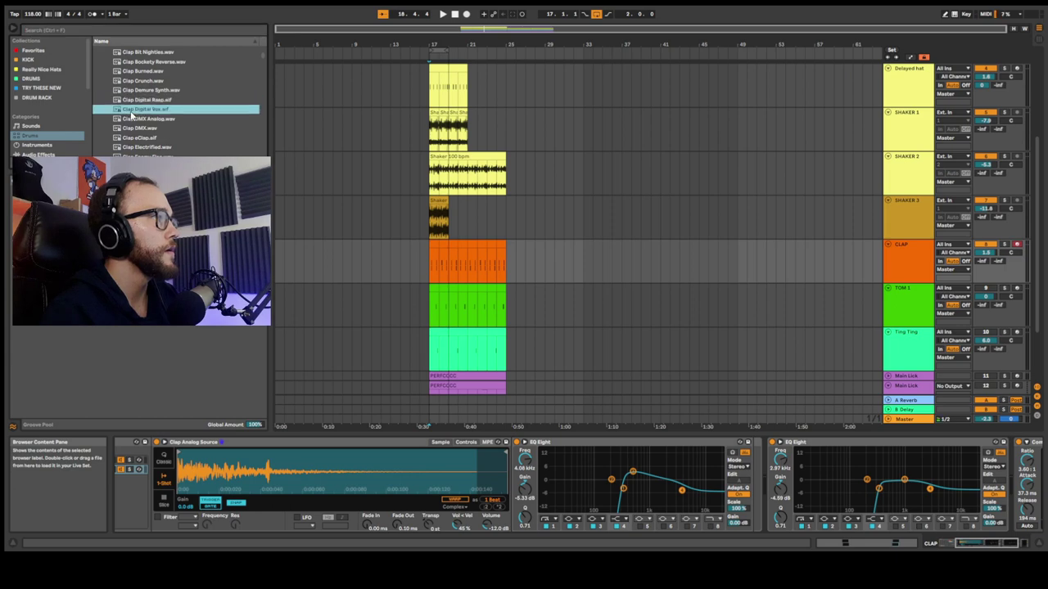
left_click(134, 120)
scroll(136, 119, "down", 2)
left_click(139, 108)
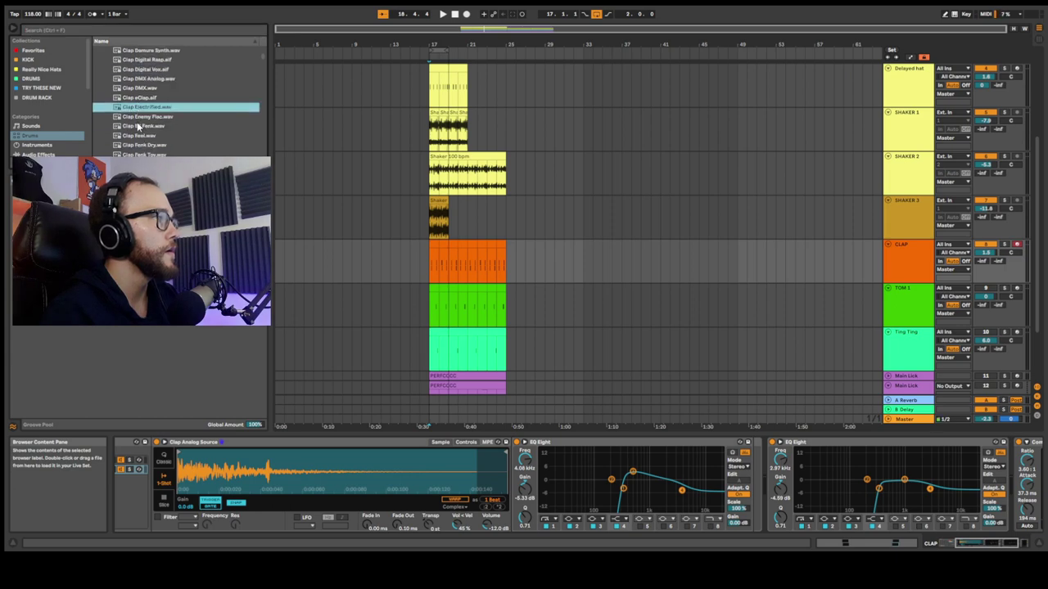
left_click_drag(133, 108, 273, 472)
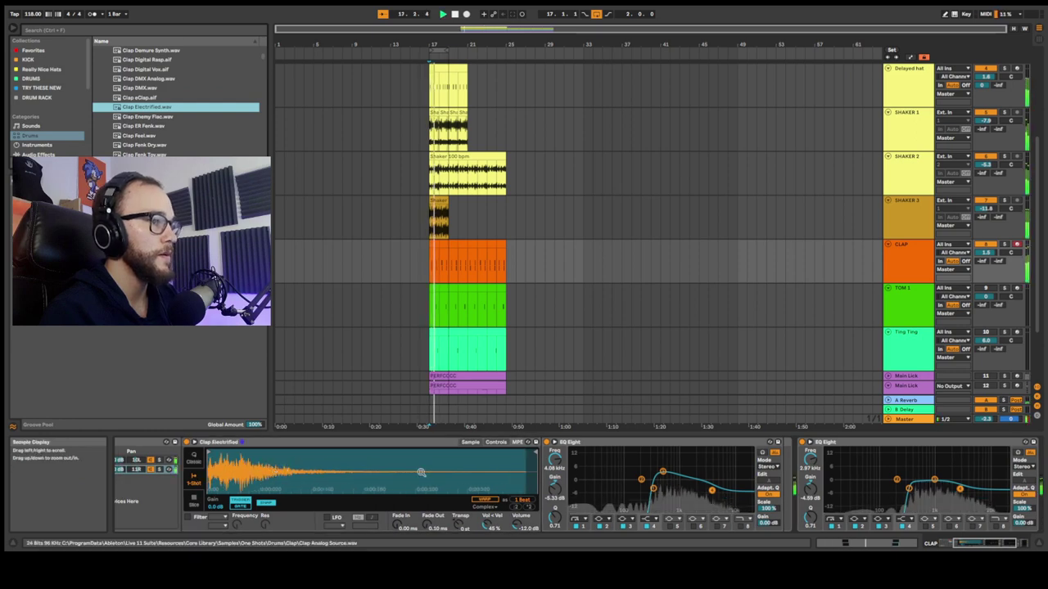
- Flatten the low-mid boost in the Clap Electrified chain's EQ Eight to about 0.82 dB at 445 Hz and stop playback
left_click_drag(661, 474, 659, 478)
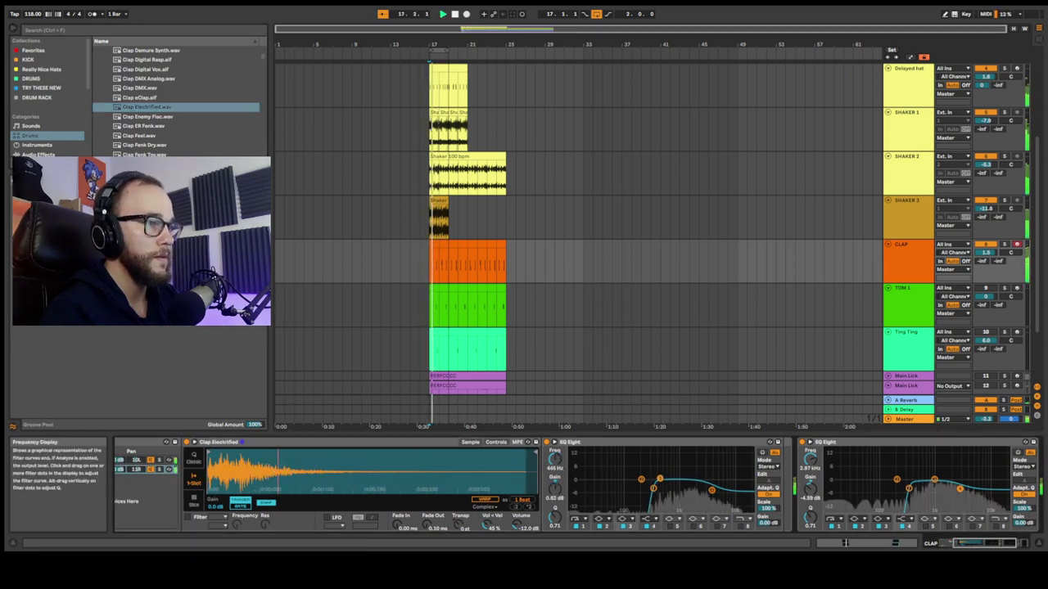
key("space")
scroll(330, 471, "left", 3)
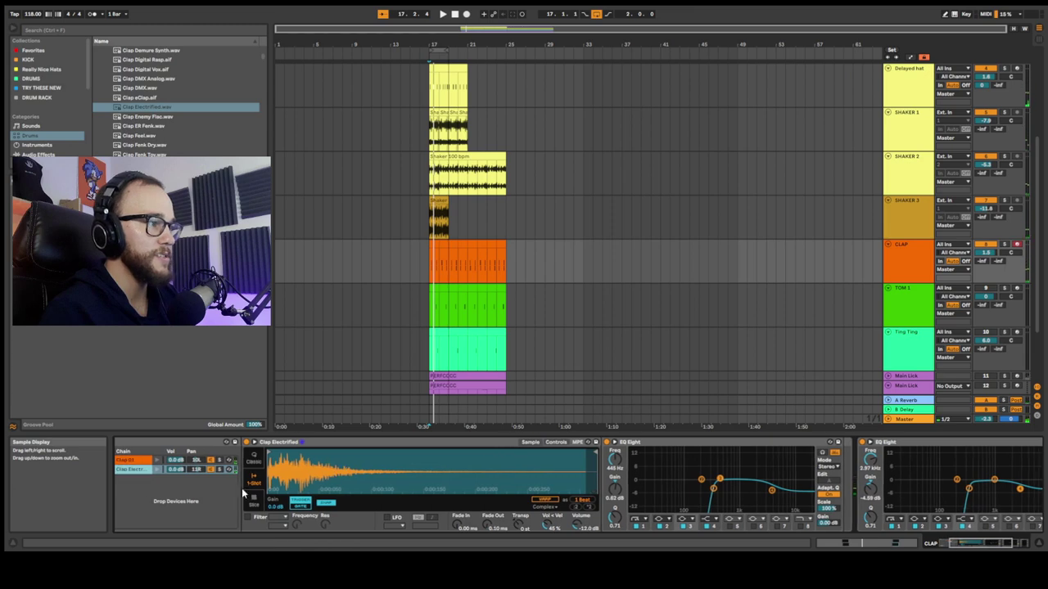
- Shorten the Clap Electrified sample with a 74.1 ms fade out and cut about 12.3 dB at 1.78 kHz in its EQ Eight
left_click(159, 472)
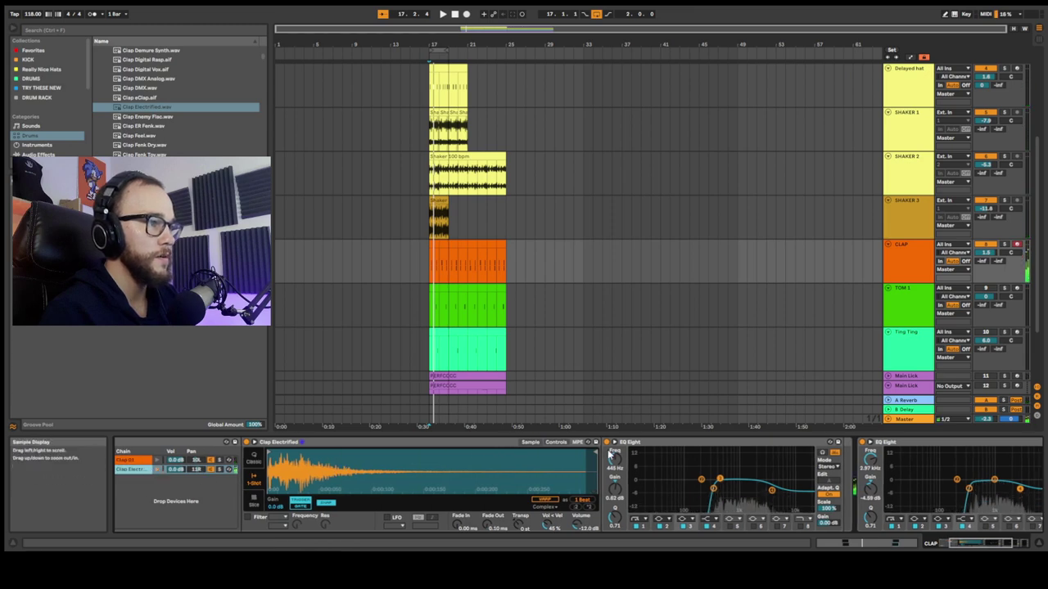
left_click_drag(599, 454, 427, 453)
left_click_drag(489, 528, 475, 512)
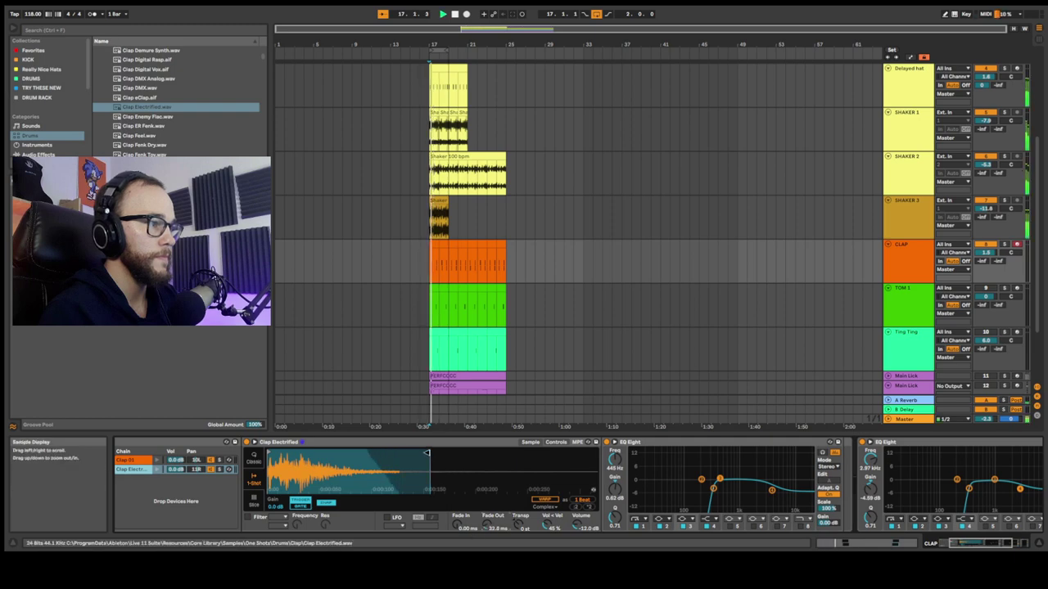
left_click_drag(435, 453, 443, 454)
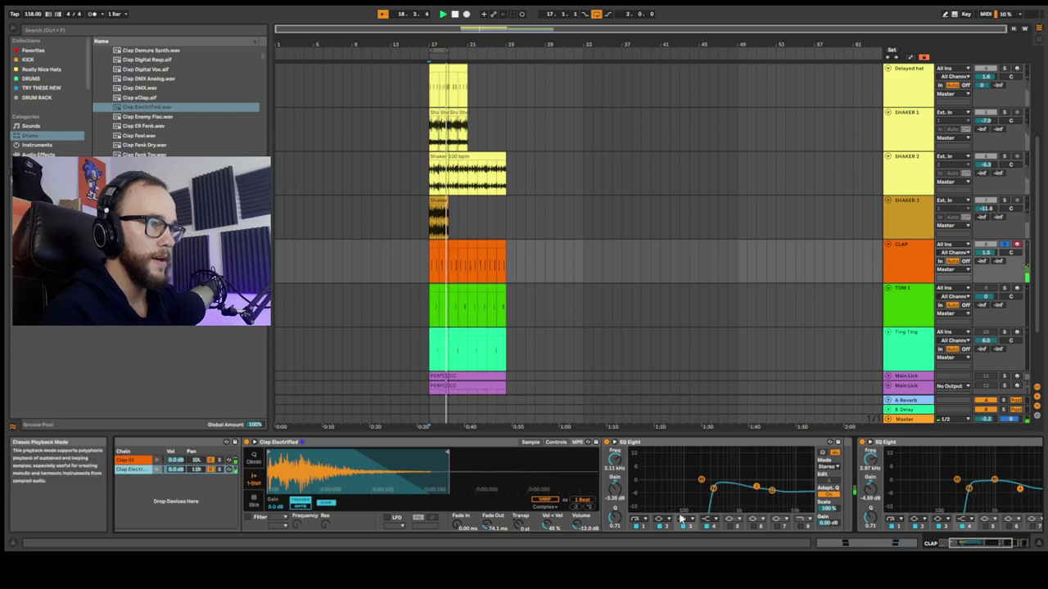
key("space")
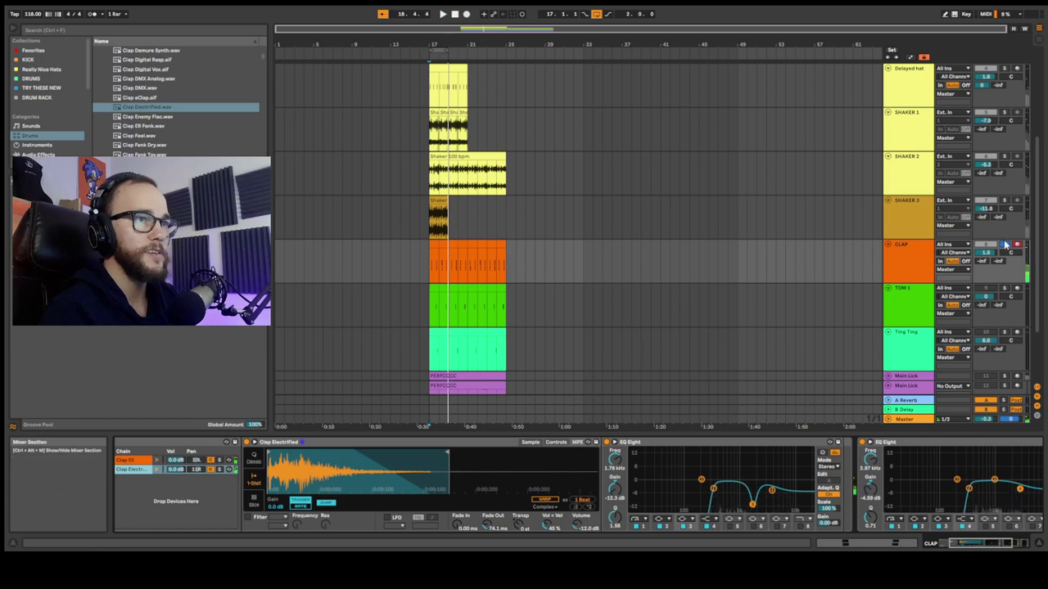
- Move Clap 01's low cut to about 375 Hz and set the CLAP track's reverb send to -11.6 dB
left_click(159, 461)
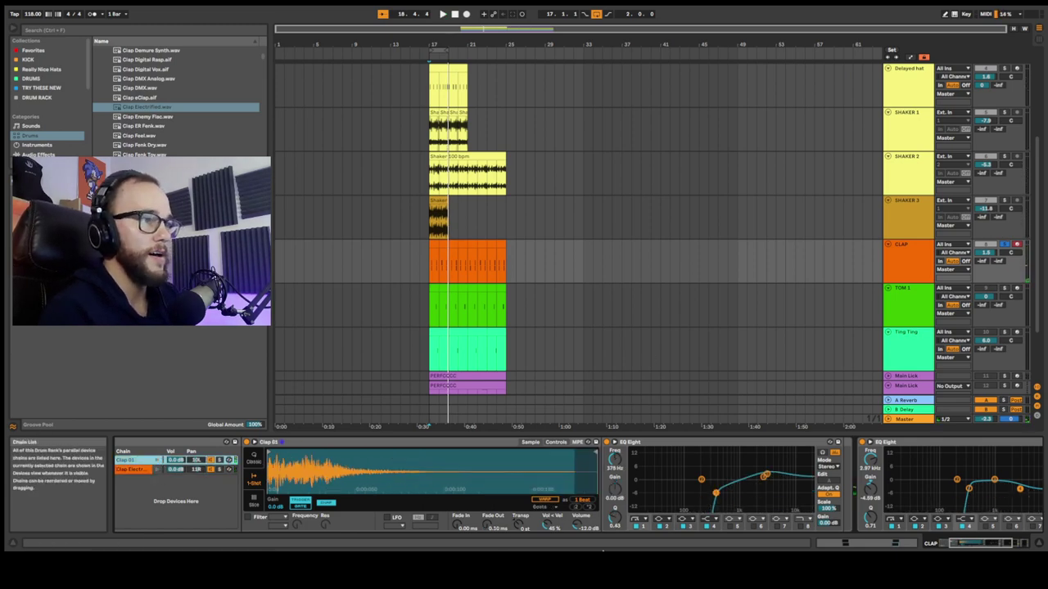
key("space")
left_click(972, 547)
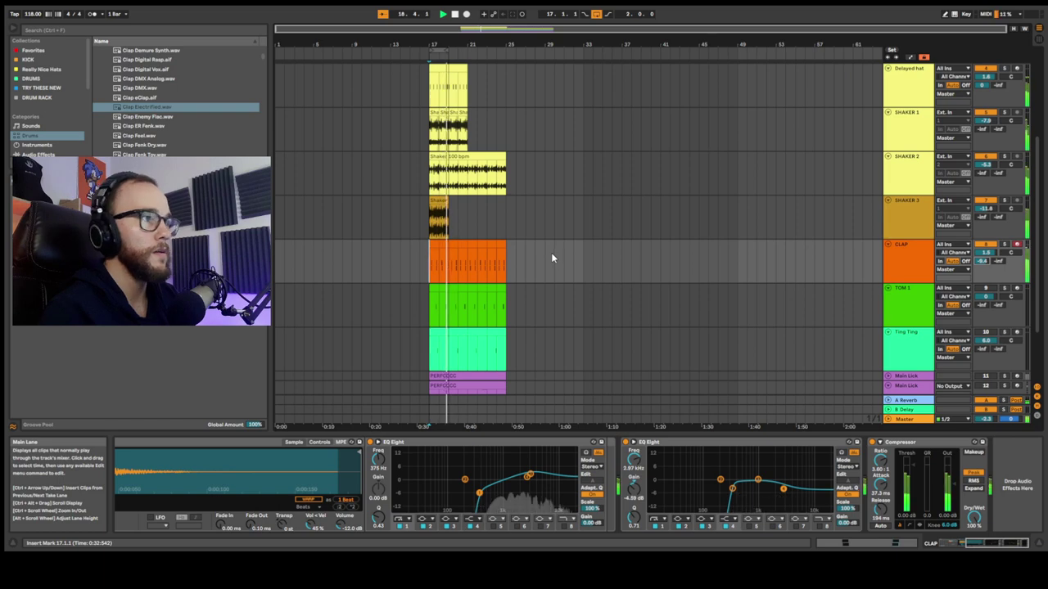
left_click_drag(982, 261, 983, 266)
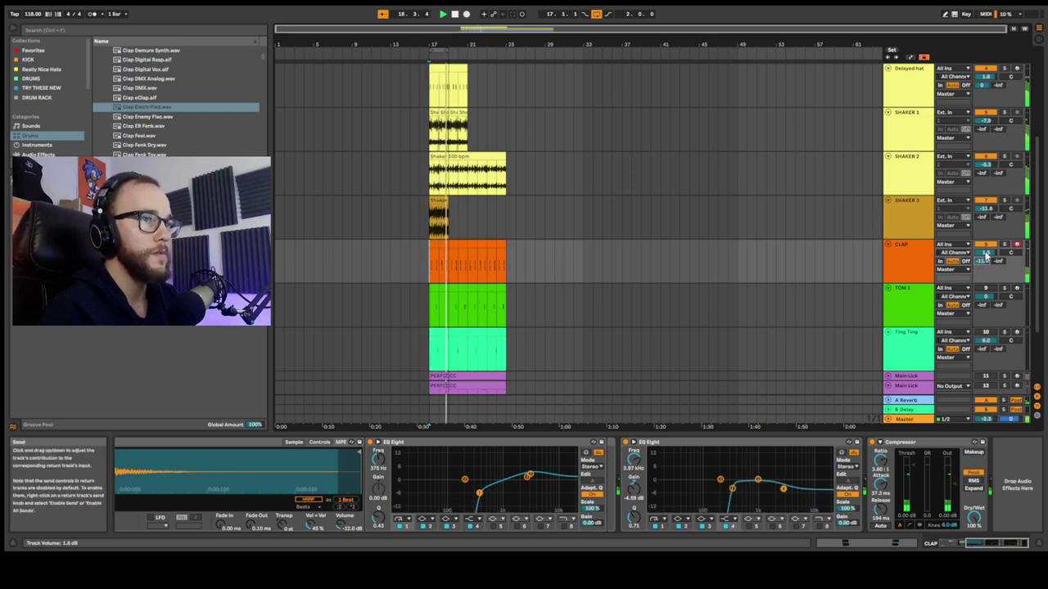
- Compare with the Clap Electrified sample, then shorten the Clap 01 sample and set its fade out to 64.0 ms
left_click(897, 277)
left_click(469, 510)
scroll(468, 511, "left", 5)
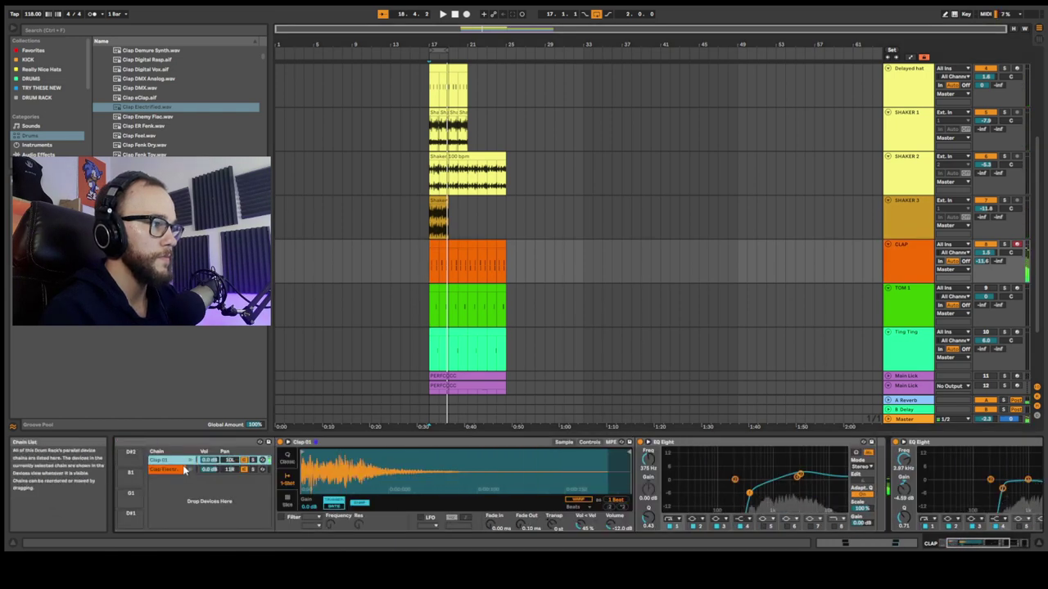
left_click(178, 472)
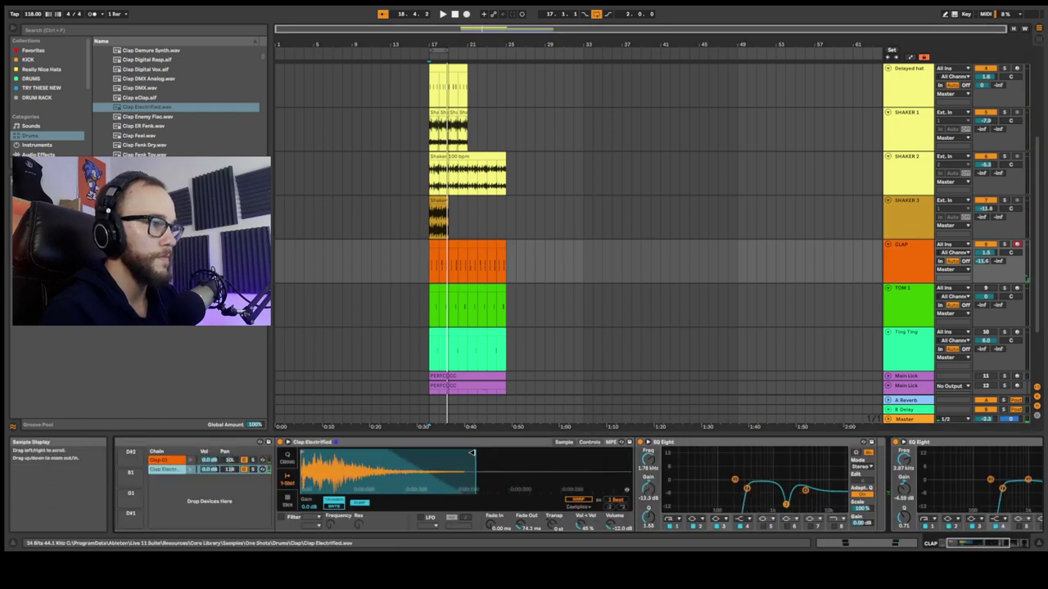
left_click(175, 461)
left_click_drag(630, 453, 524, 453)
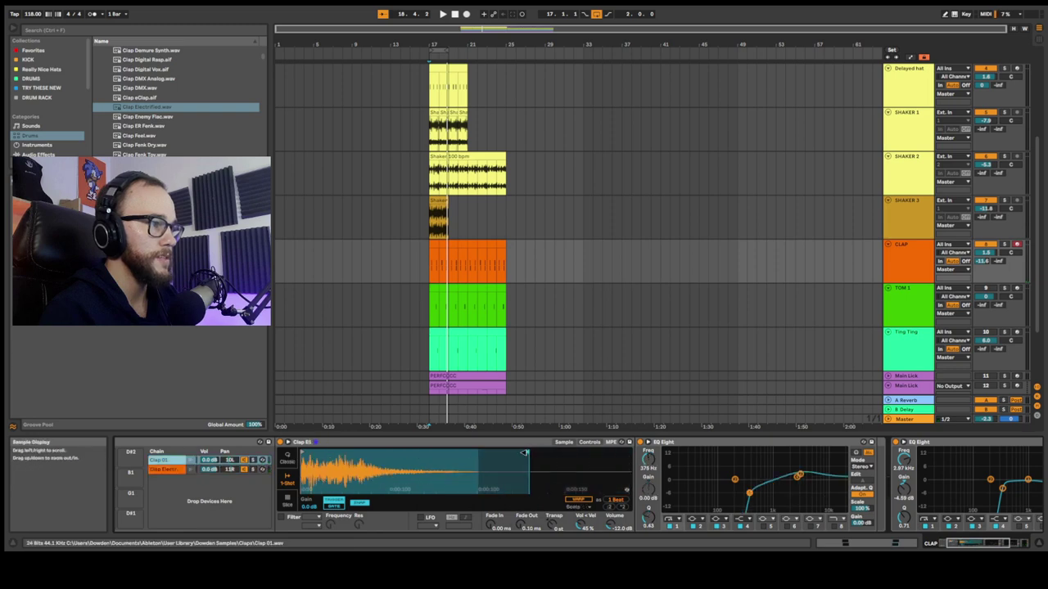
left_click_drag(525, 521, 525, 492)
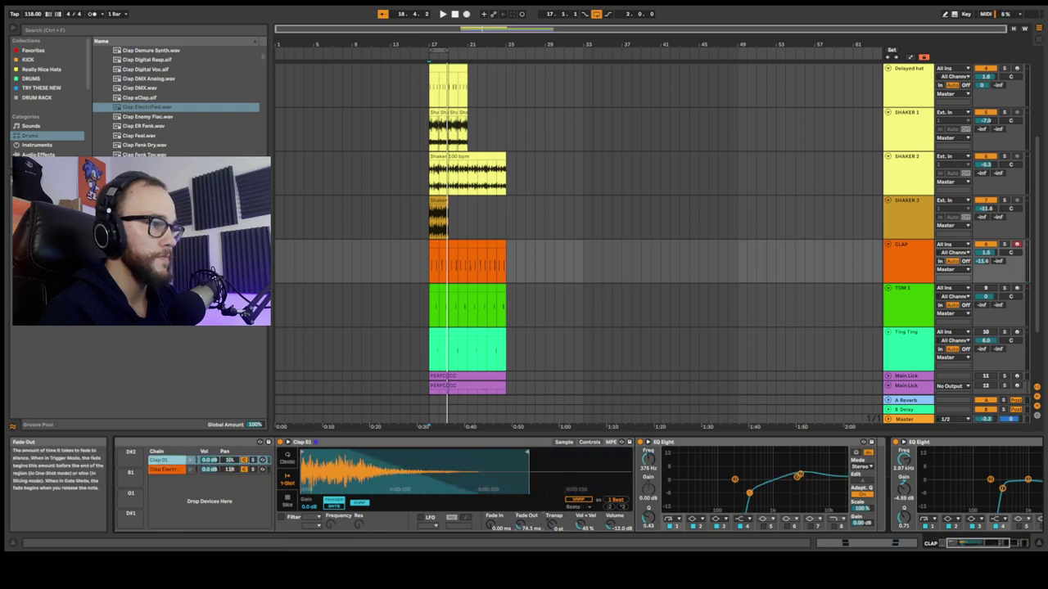
left_click(192, 463)
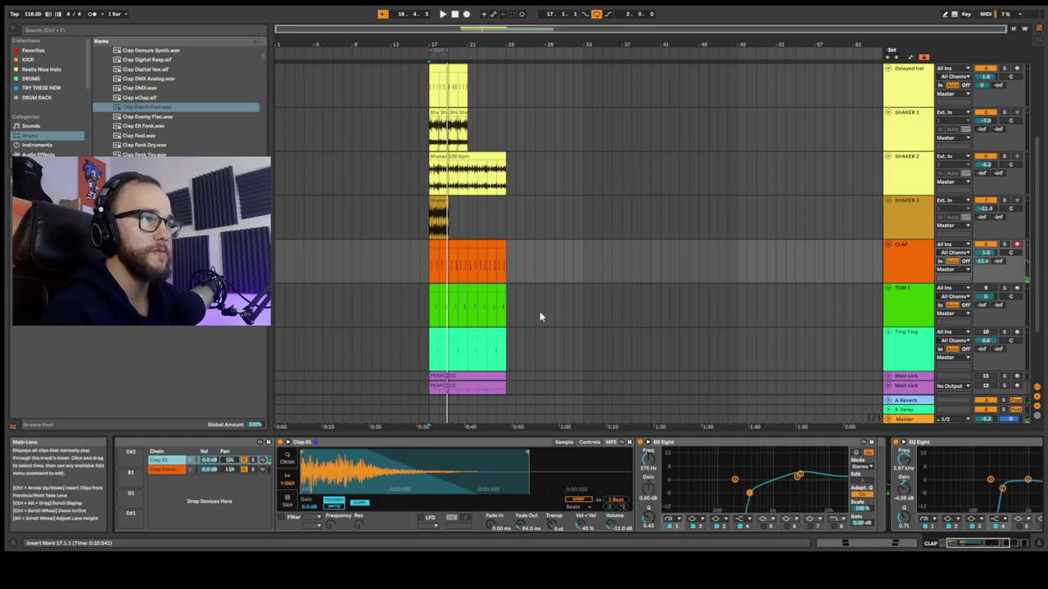
- Set Clap 01's chain volume to 1.3 dB, lower and transpose Clap Electrified by +2 st, and pan the CLAP track slightly right
key("space")
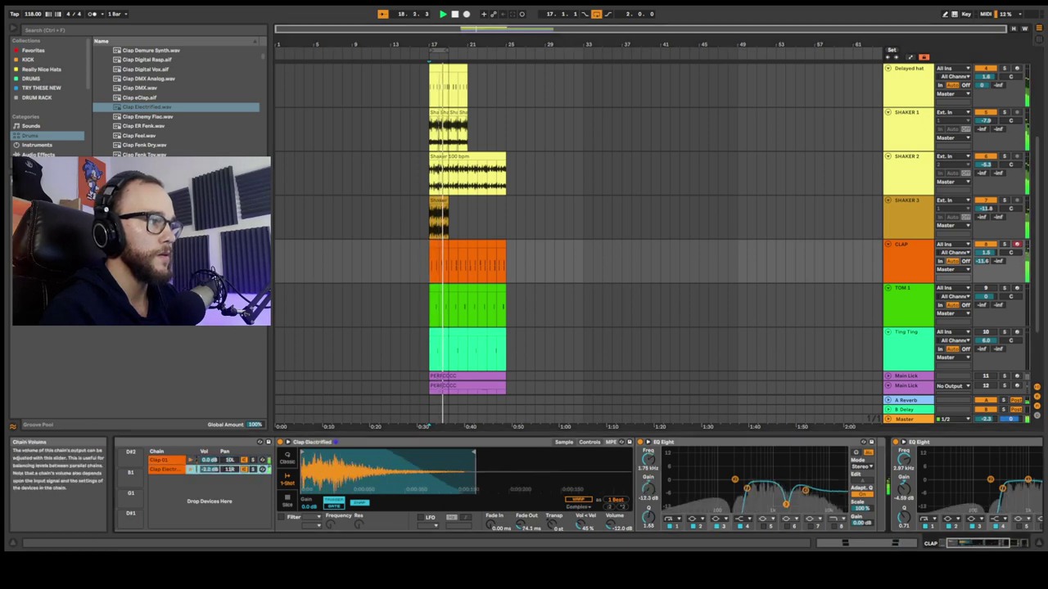
left_click(214, 469)
left_click_drag(211, 460, 211, 455)
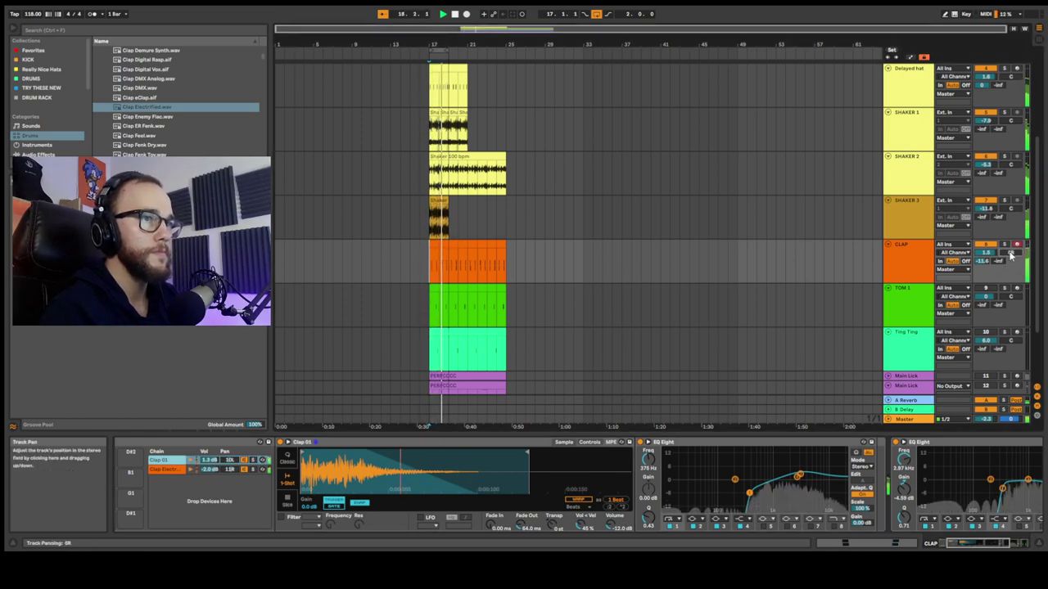
left_click(164, 469)
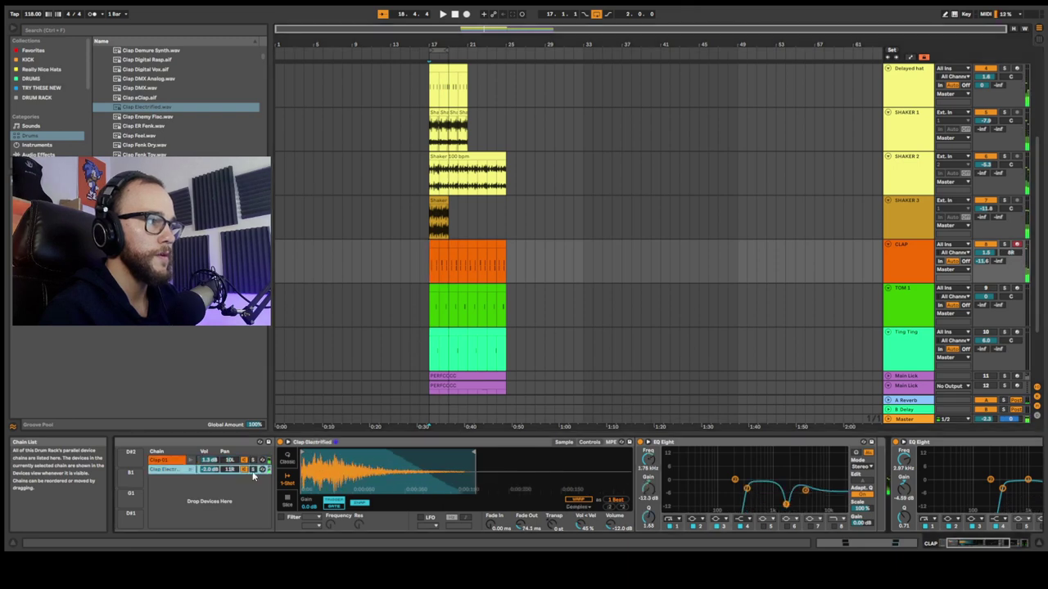
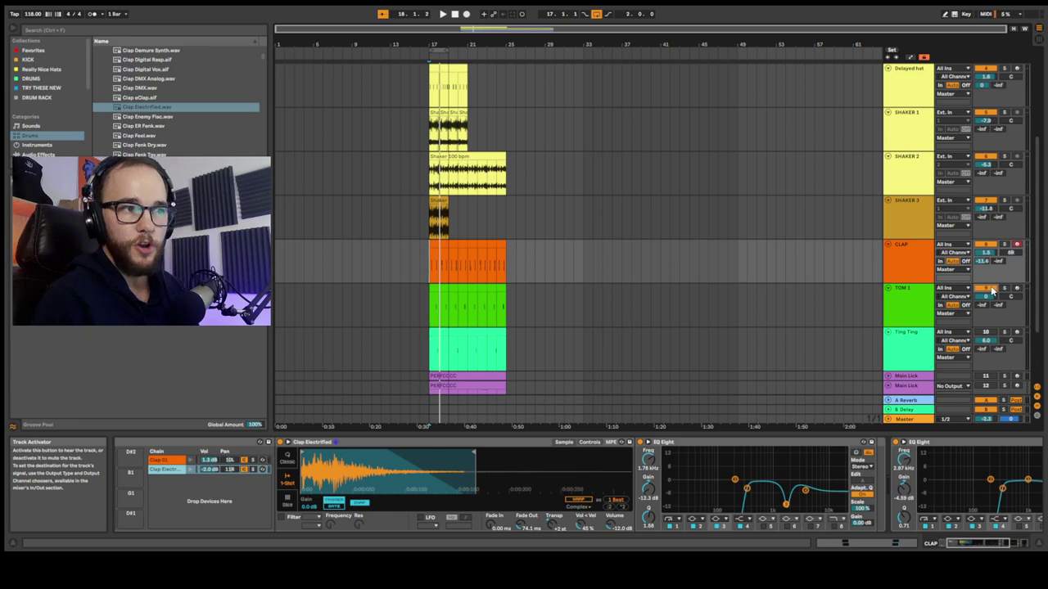
- Select the first bar of the TOM 1 clip and search the browser for "TOM 505"
left_click(436, 291)
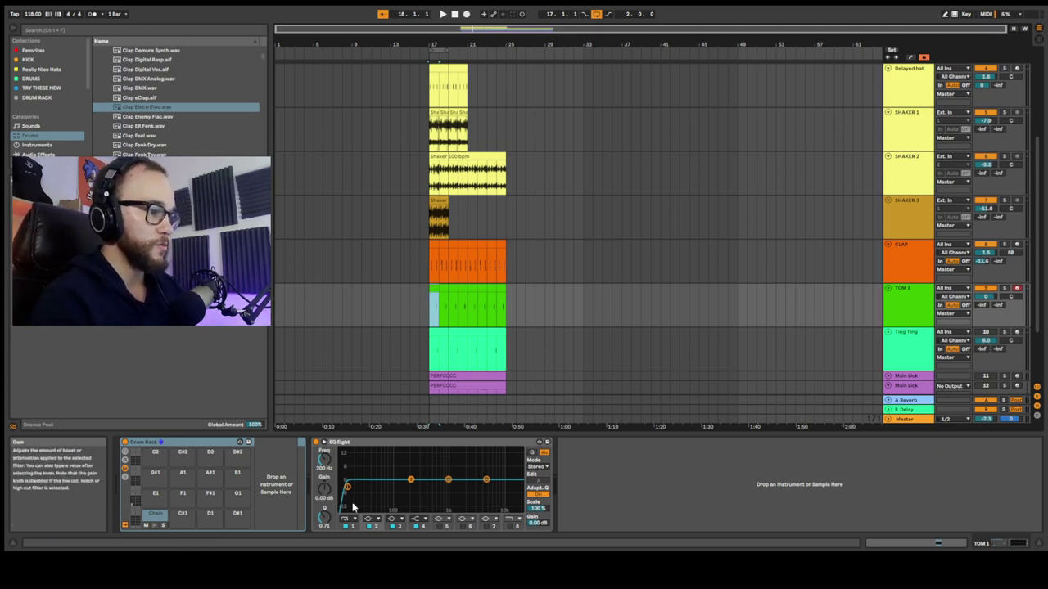
key("ctrl+f")
type("TOM 505")
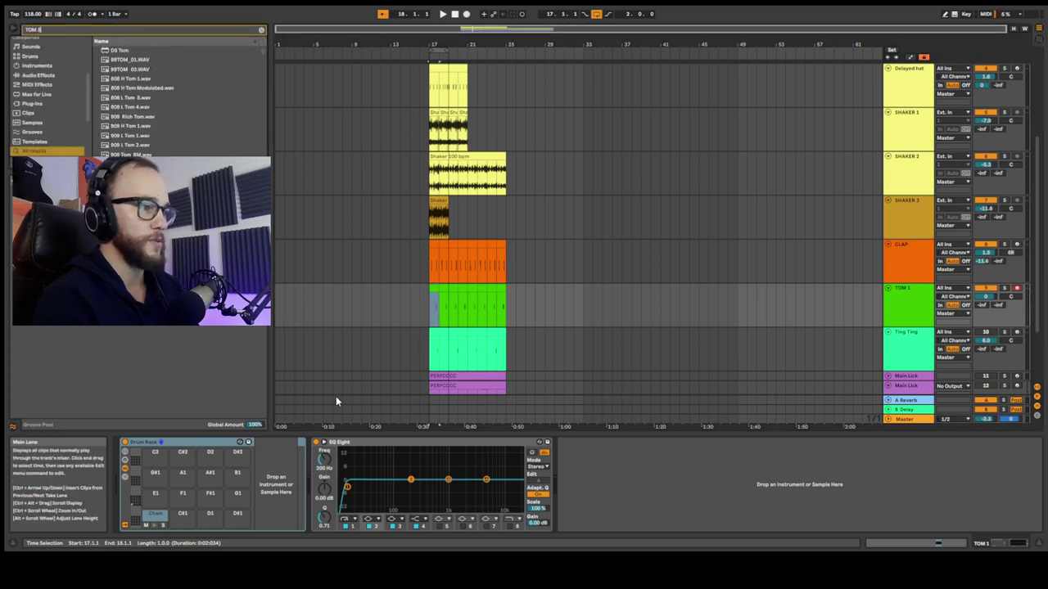
- Audition the Tom 505 samples, load Tom 505 Hi.aif onto the C1 pad of TOM 1's Drum Rack, and play it in the mix
left_click(119, 79)
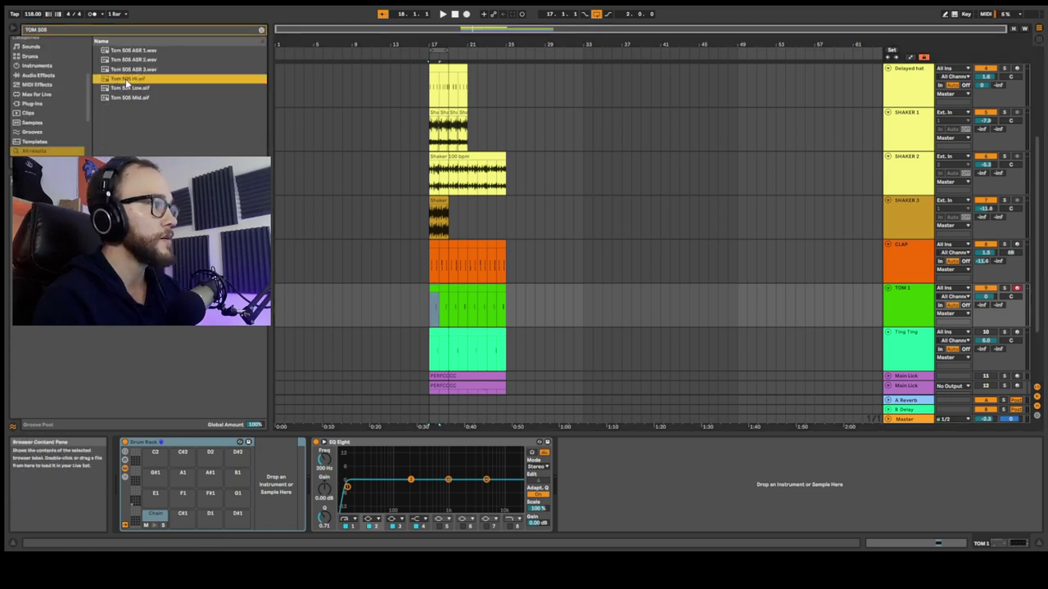
left_click(131, 71)
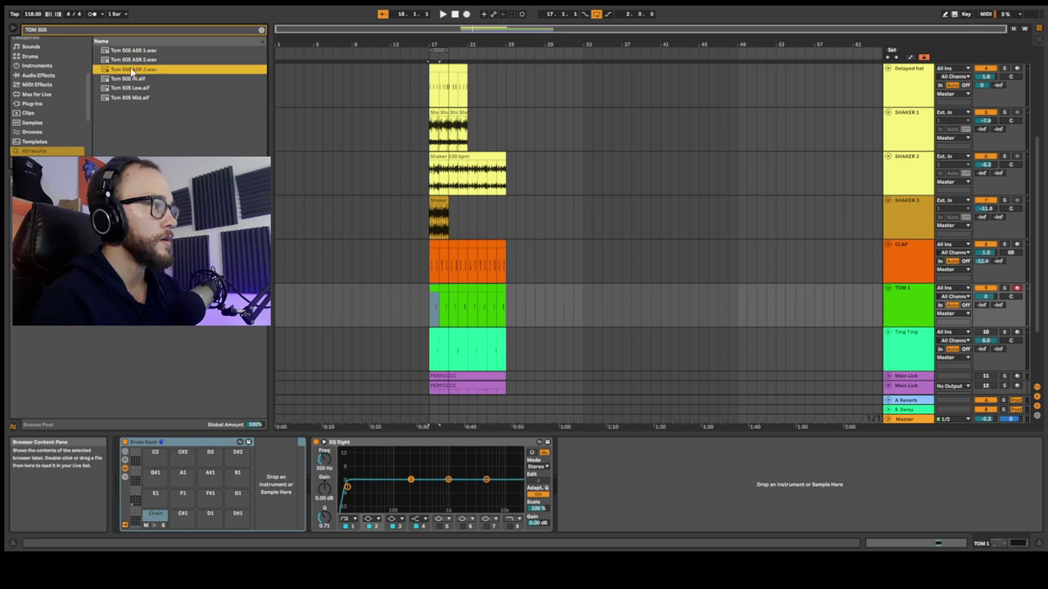
left_click(135, 61)
left_click(138, 52)
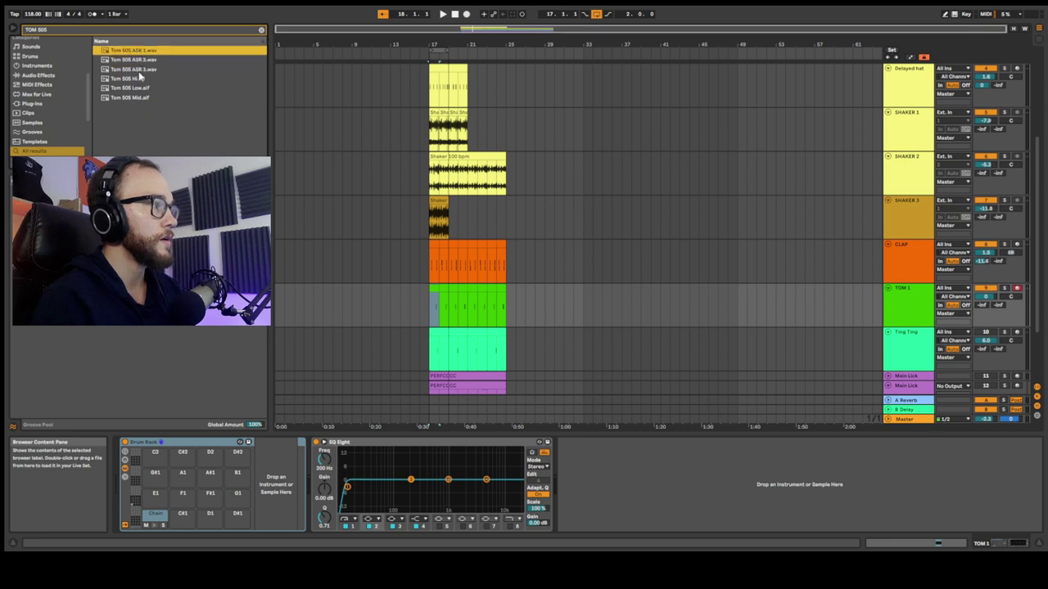
left_click(139, 88)
left_click(136, 98)
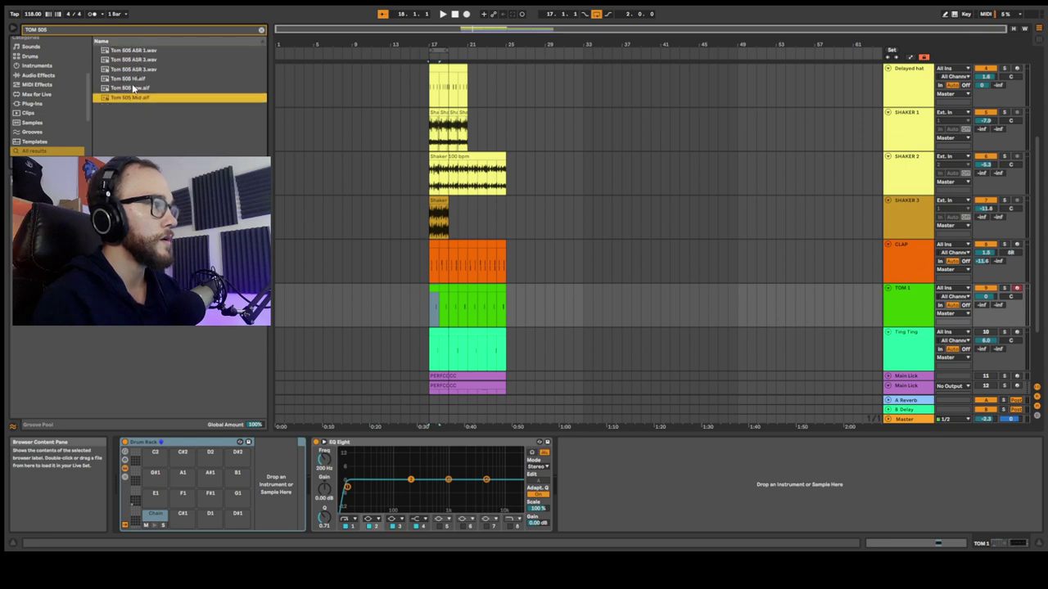
left_click(129, 80)
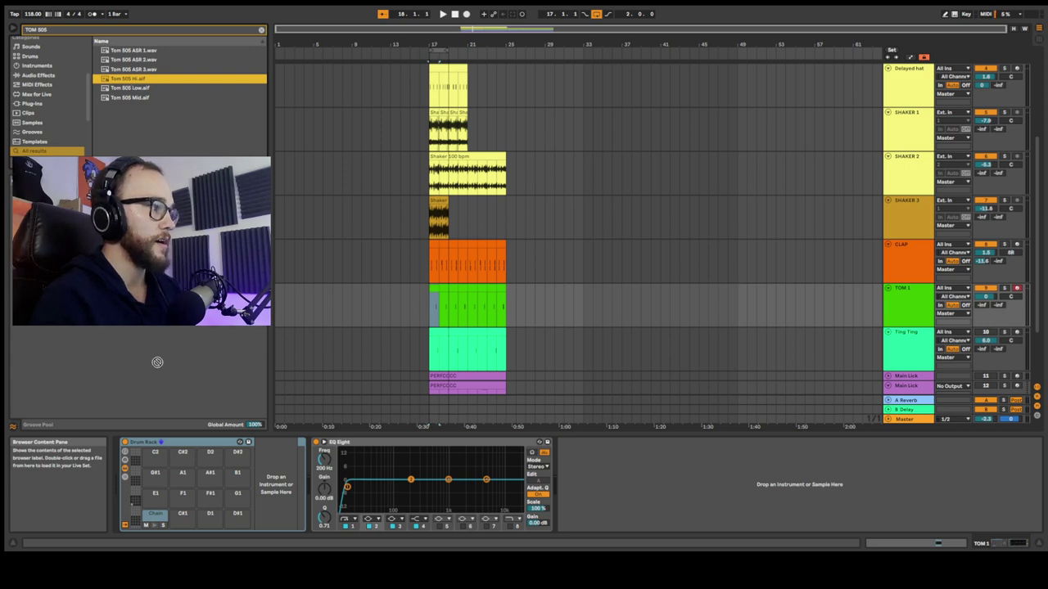
left_click_drag(129, 79, 156, 516)
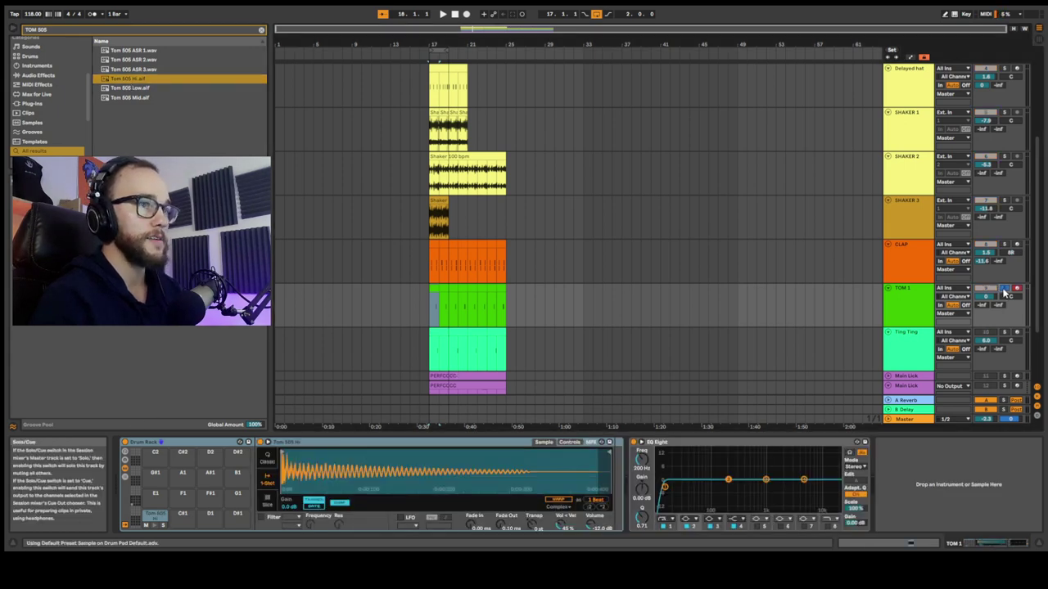
key("space")
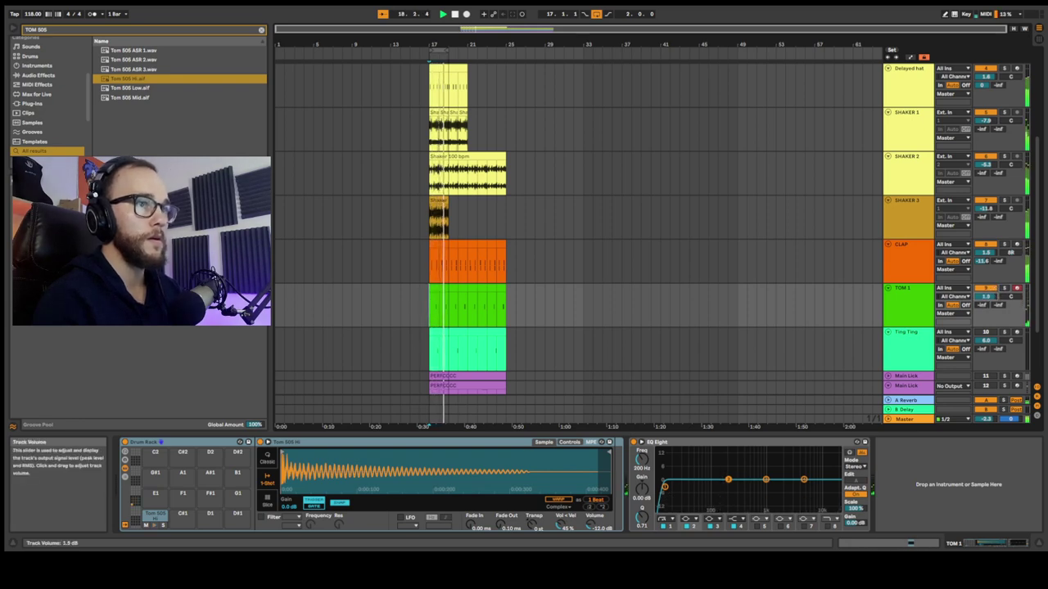
- Raise TOM 1's volume to 4.6 dB, set the Tom 505 Hi fade out to 149 ms, and transpose the sample by +10 st
left_click_drag(984, 297, 985, 291)
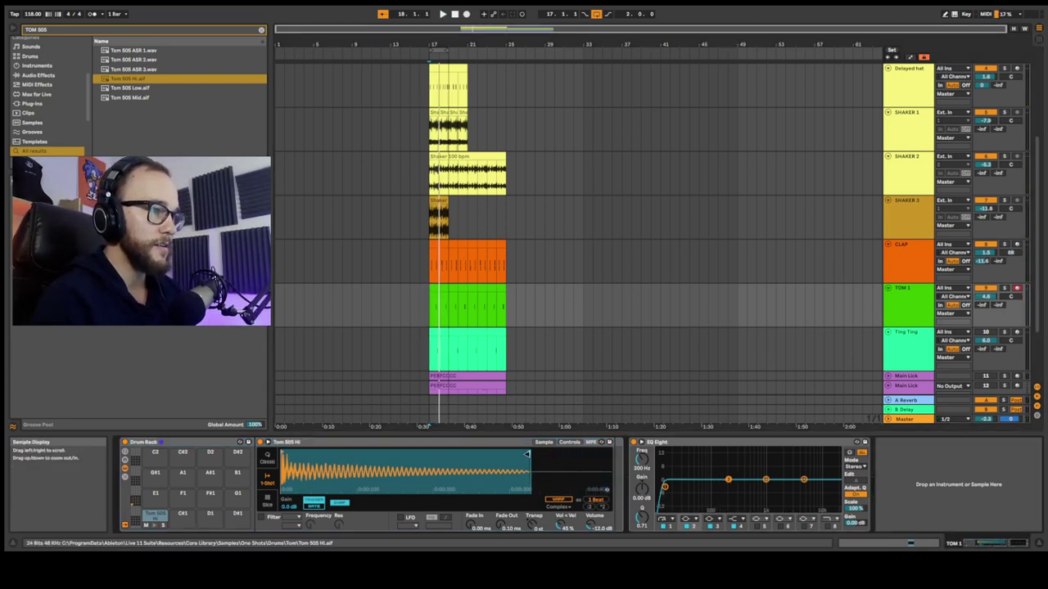
left_click_drag(500, 527, 500, 495)
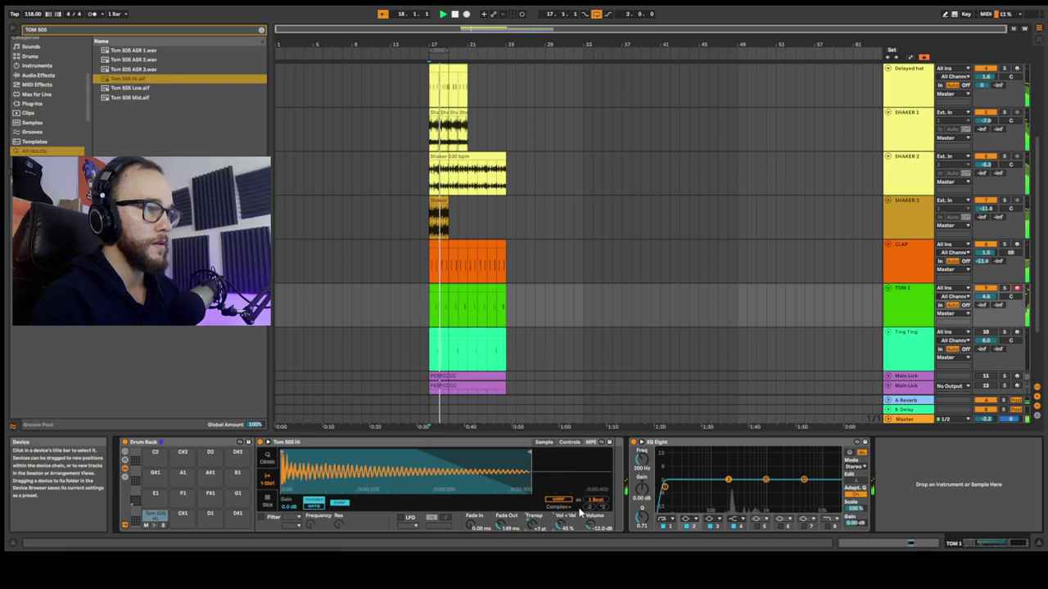
key("Up")
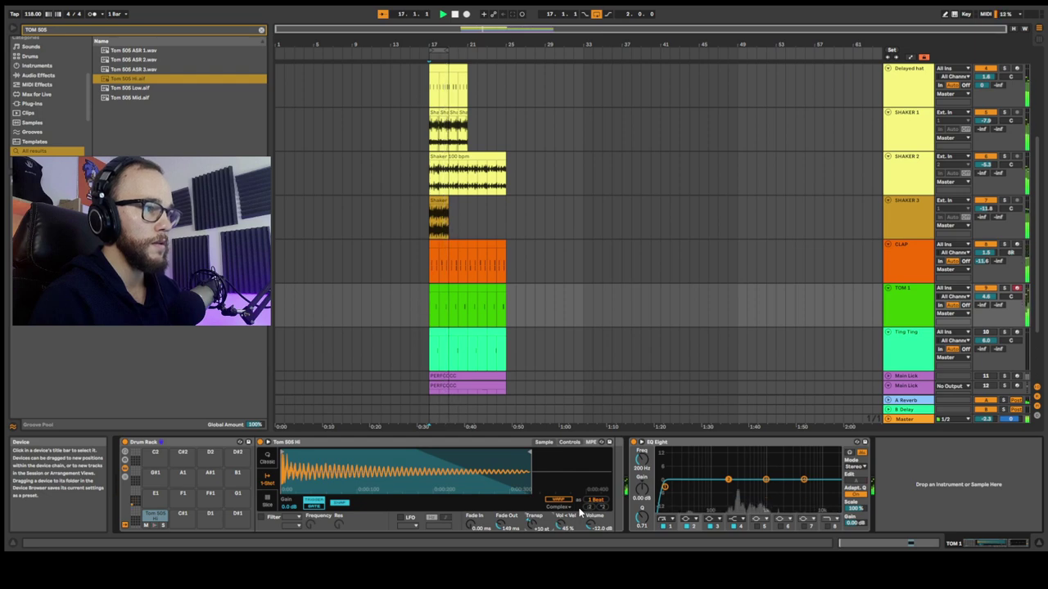
left_click(569, 442)
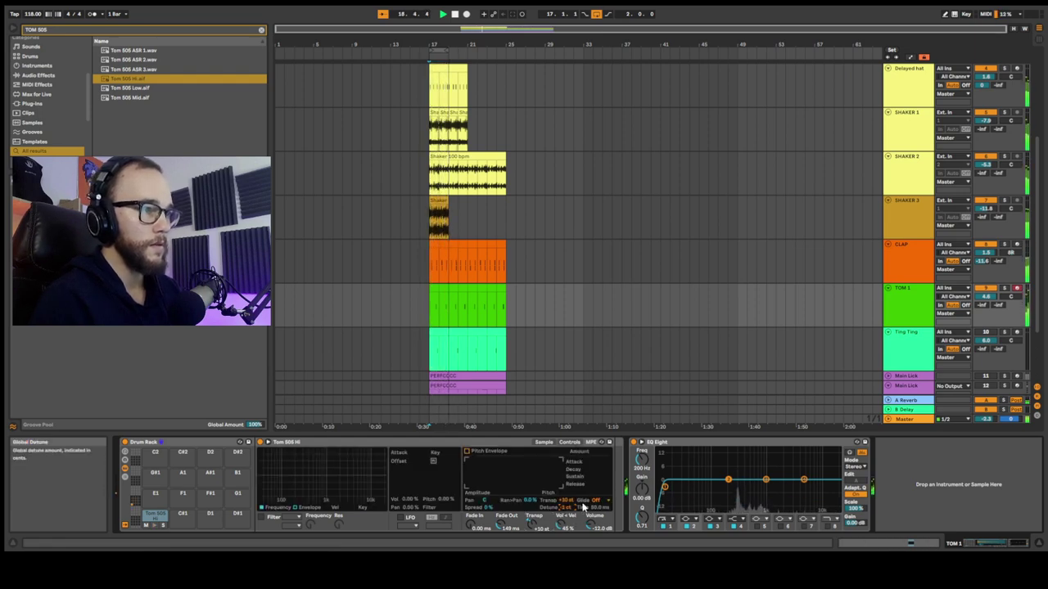
- Enlarge TOM 1's EQ Eight display and play the tom to examine its fundamental frequency
left_click(641, 442)
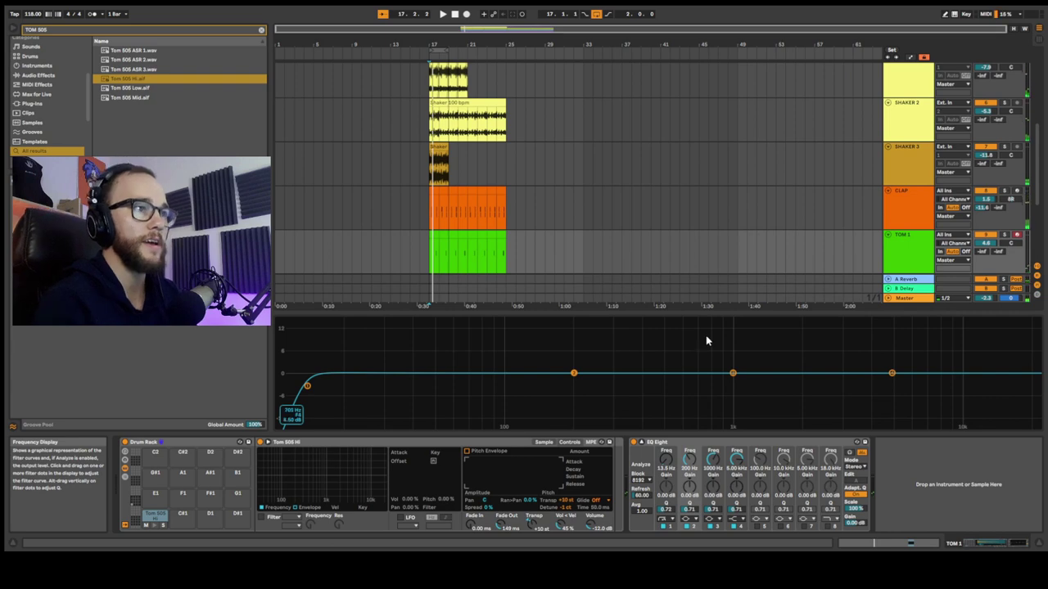
left_click(641, 442)
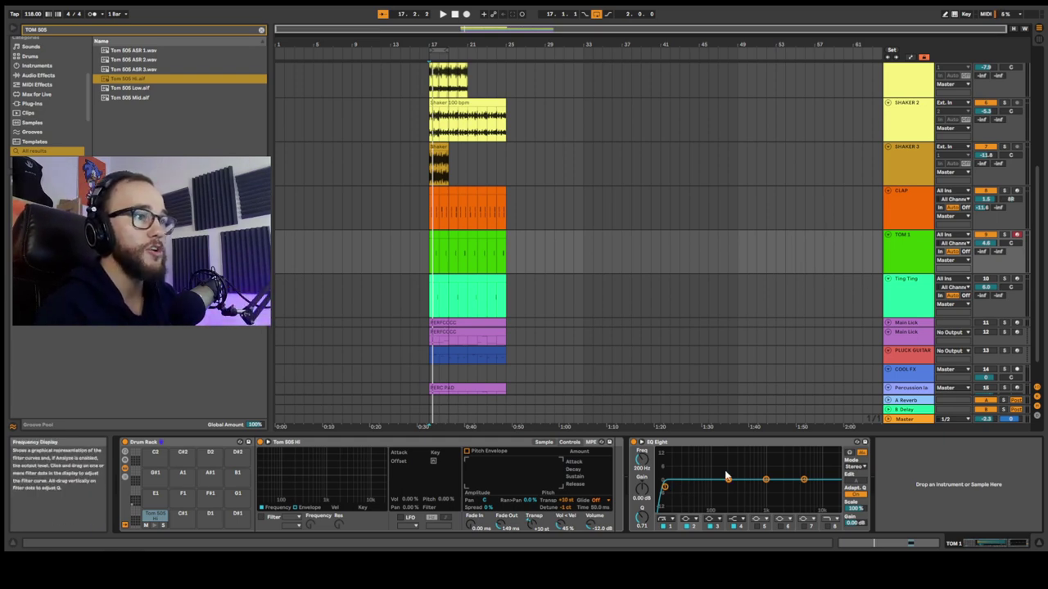
left_click(641, 442)
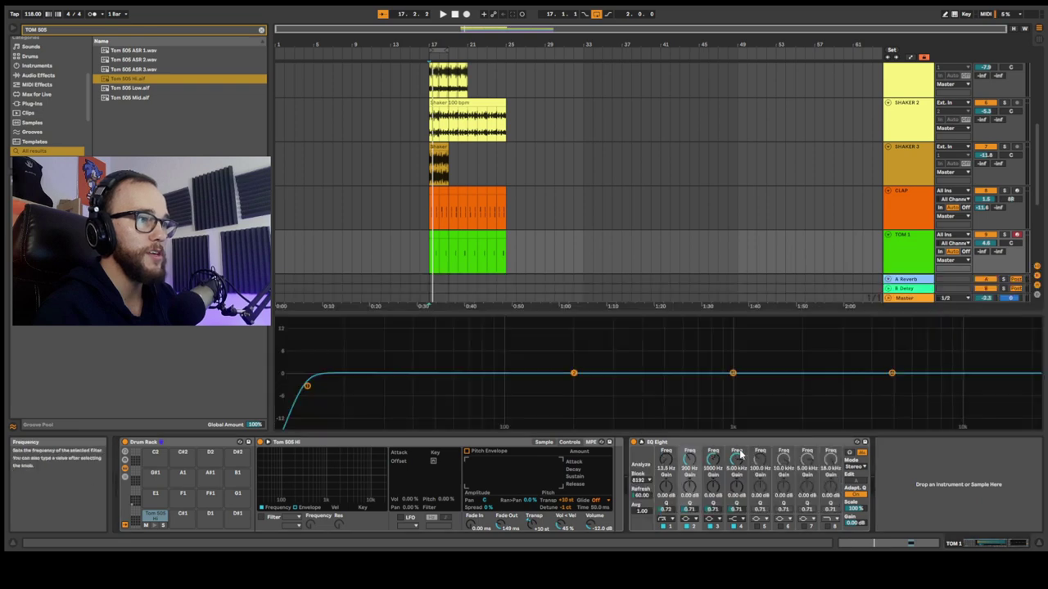
key("space")
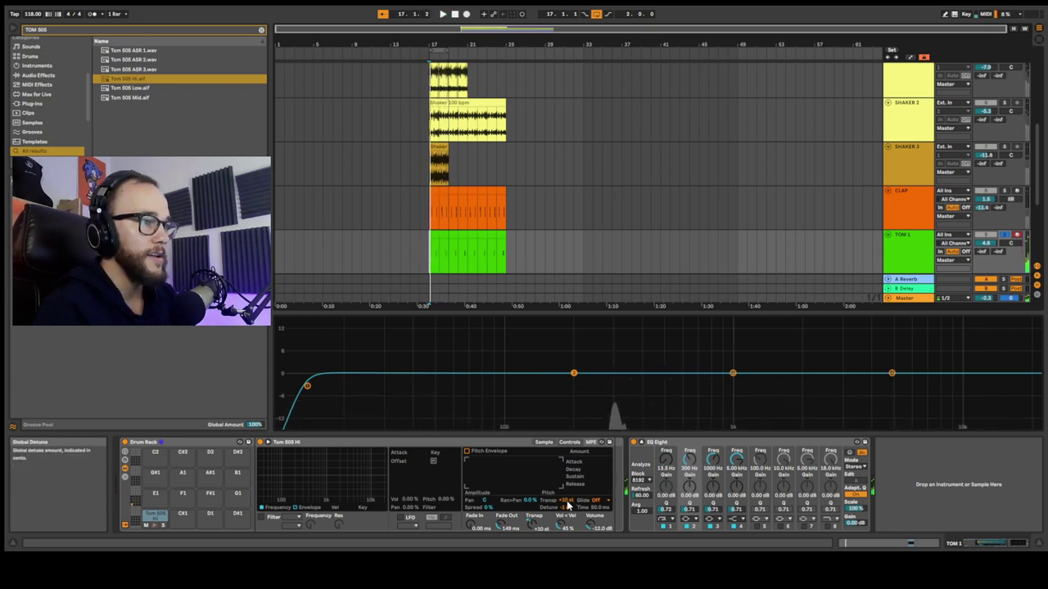
key("space")
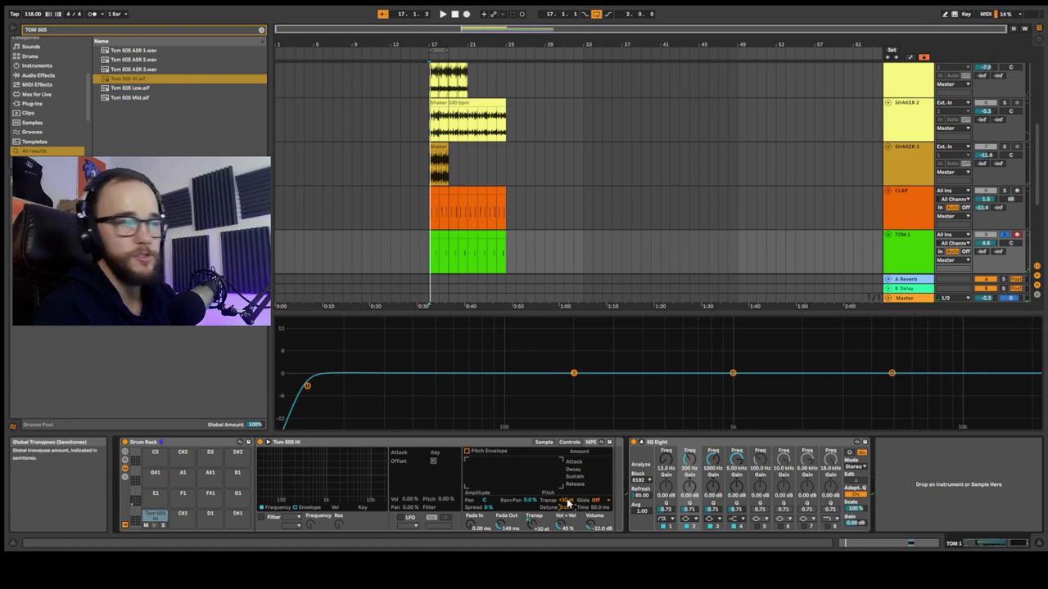
- Compare the soloed tom transposed to 0 st and -2 st, then set it to +10 st with 0 ct detune
key("space")
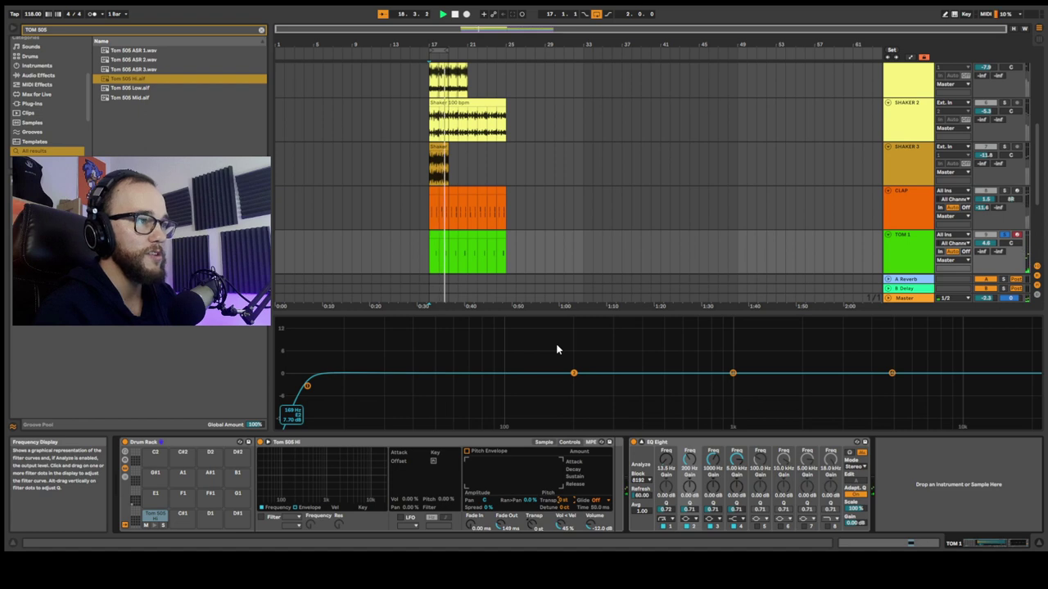
key("space")
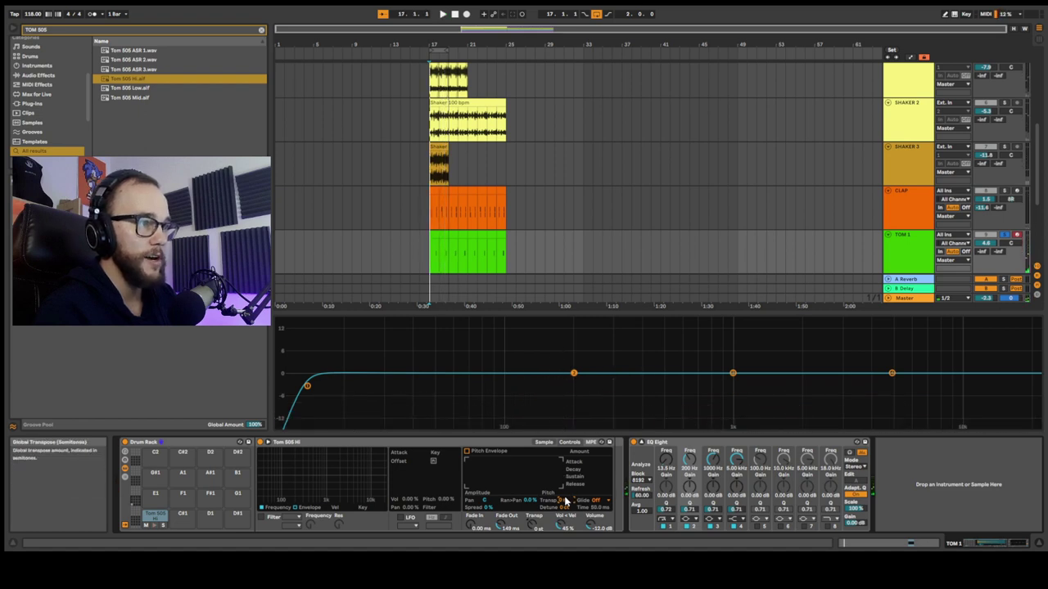
key("space")
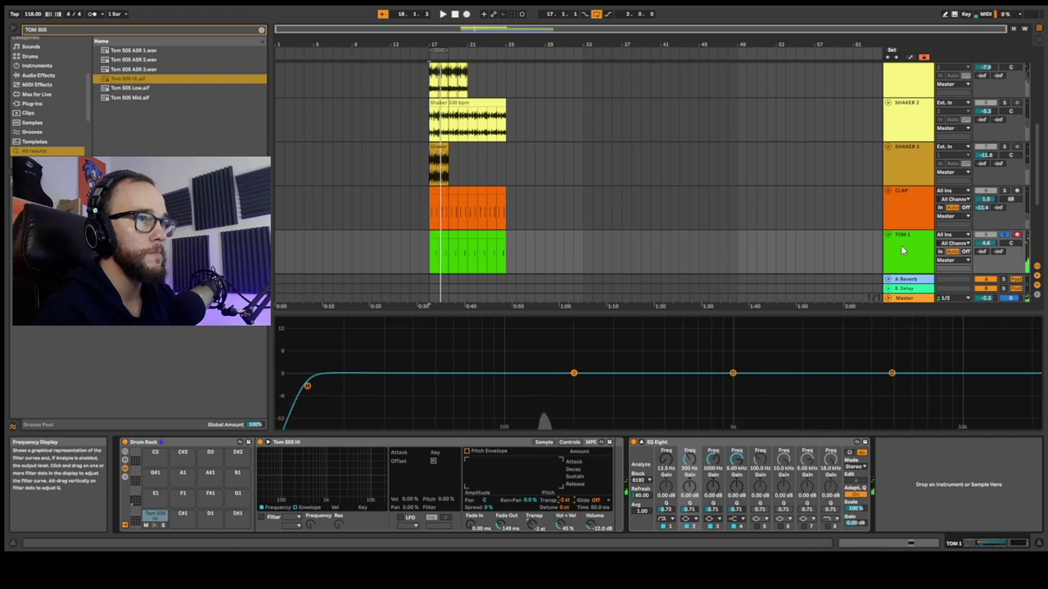
key("space")
left_click(1006, 235)
key("space")
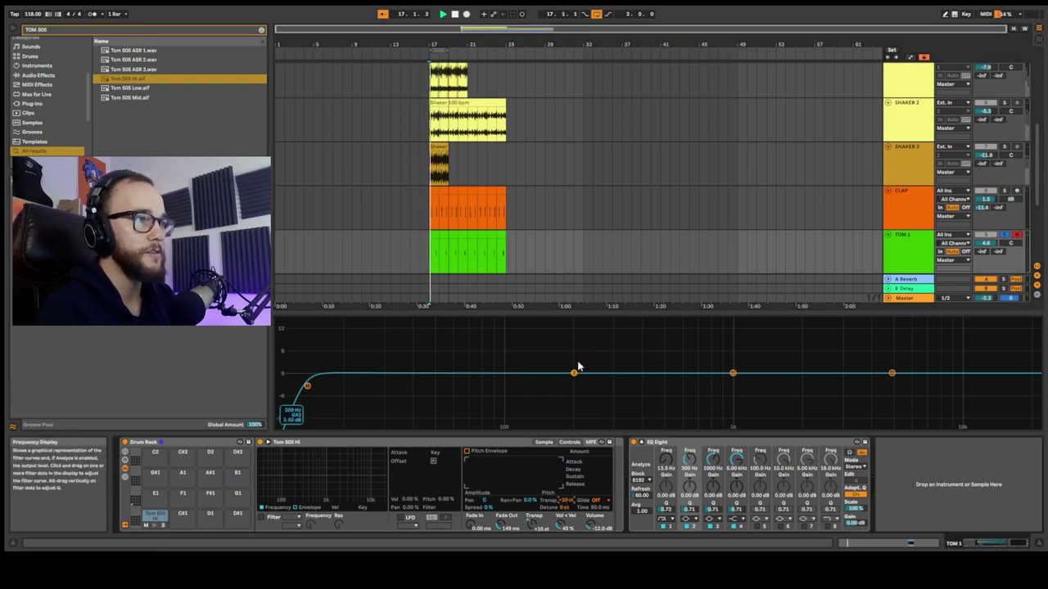
- Set TOM 1's reverb send to -11.3 dB and place the Ting Ting track below TOM 1
left_click_drag(982, 254, 982, 234)
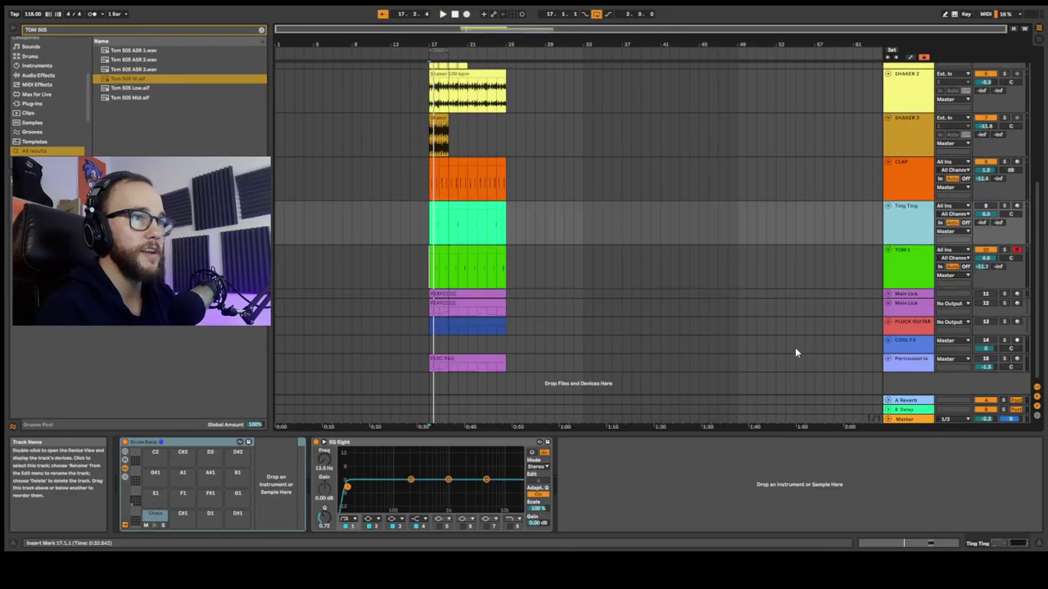
left_click_drag(908, 206, 911, 253)
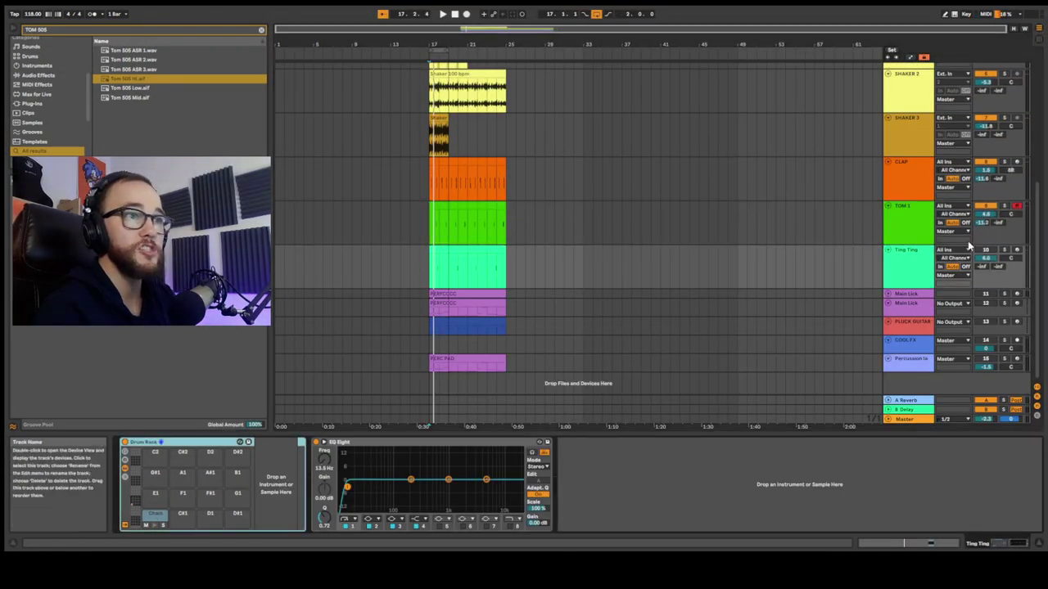
- Load Bells Agogo Hi.aif onto the C1 pad of Ting Ting's Drum Rack and play it against the enlarged EQ Eight display
left_click(906, 275)
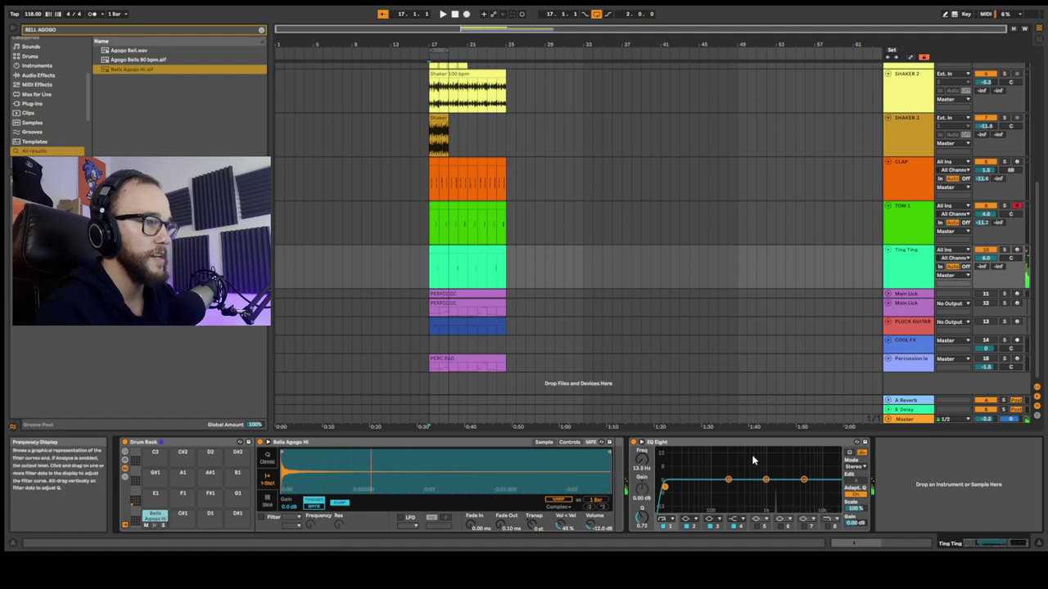
left_click(641, 442)
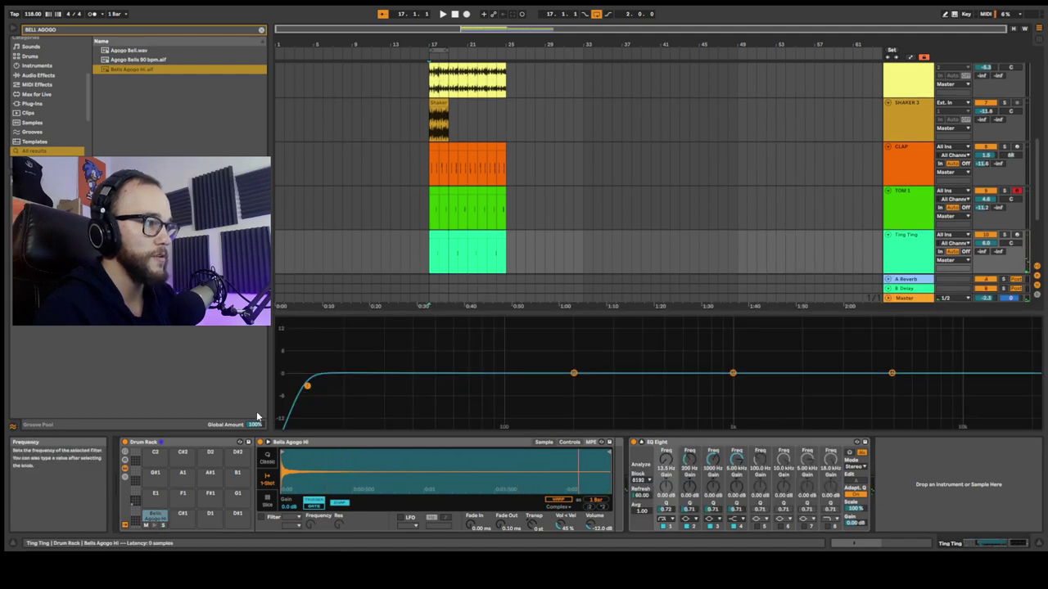
left_click(155, 526)
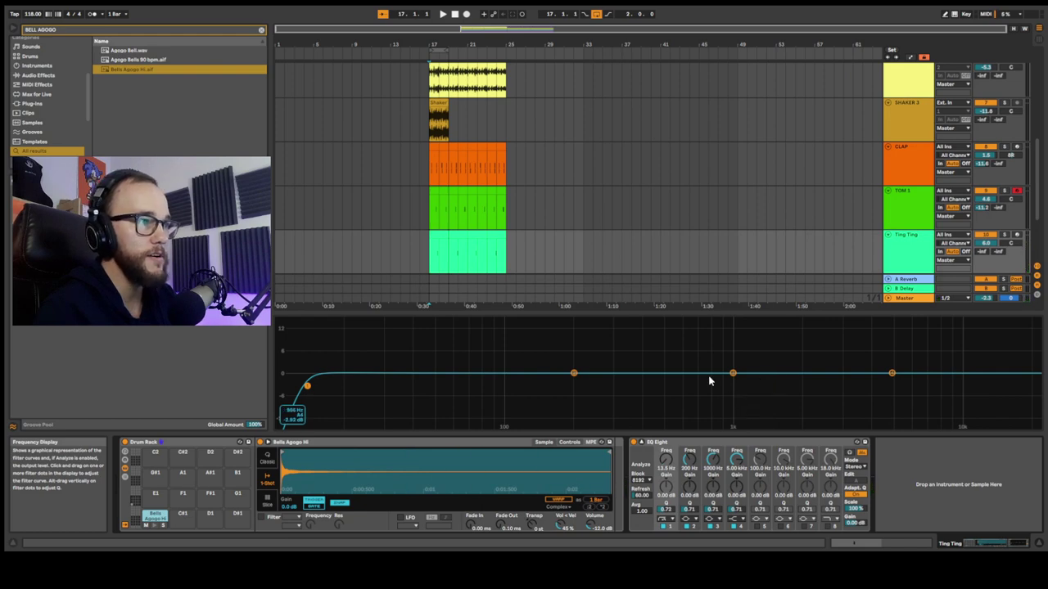
key("space")
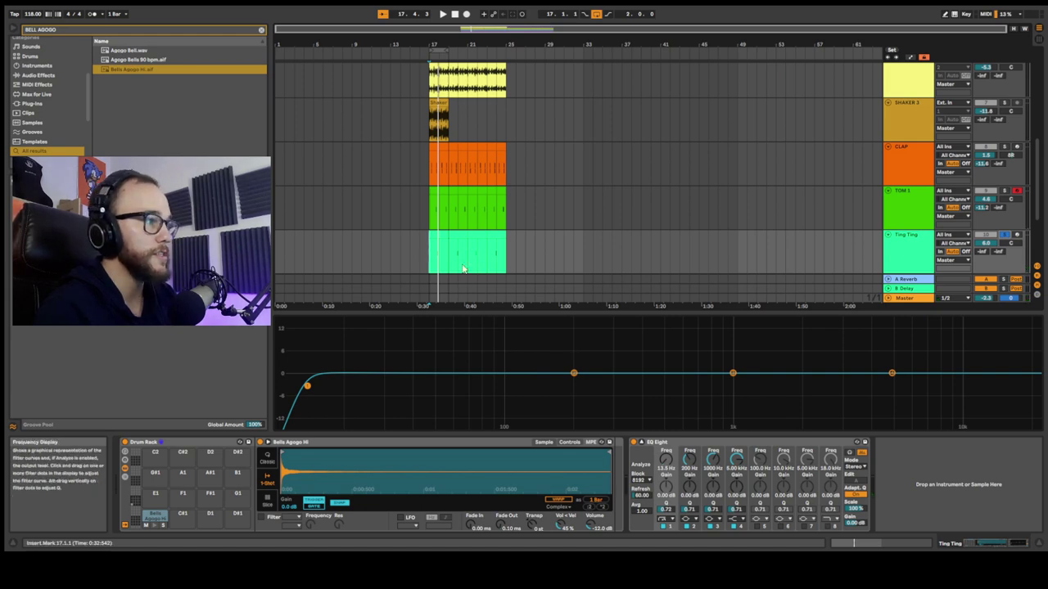
- Add a Delay before Ting Ting's EQ Eight with 35% feedback and 36% dry/wet, and listen to it soloed
key("ctrl+f")
type("DEL")
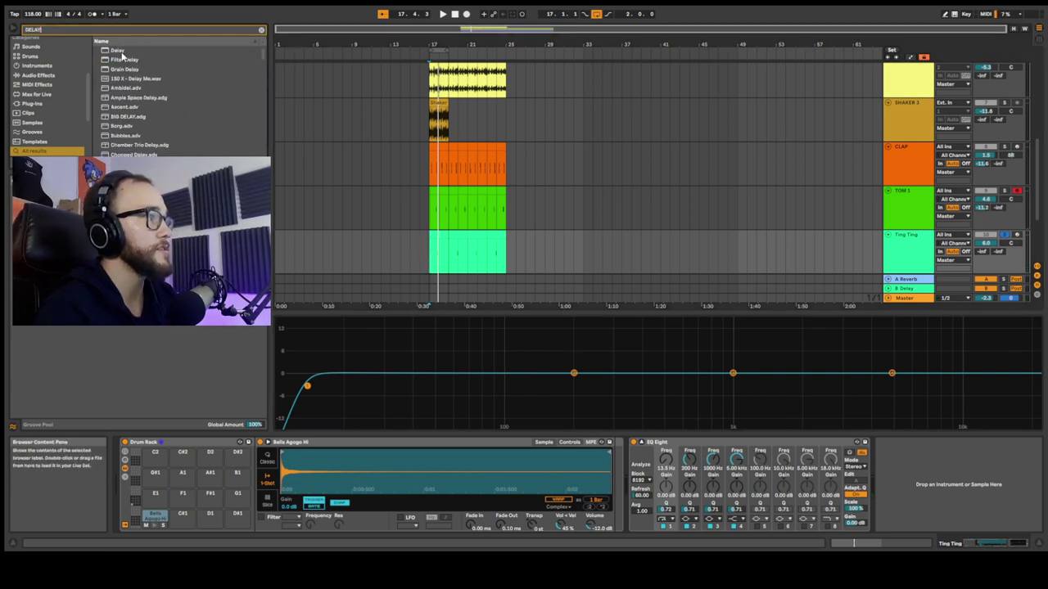
type("AY")
key("Return")
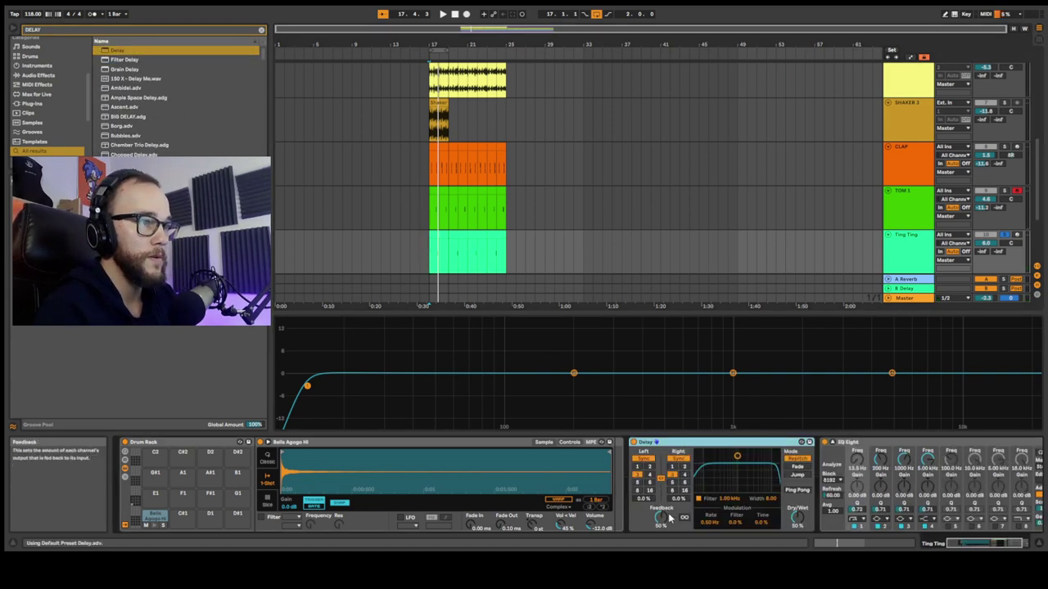
key("space")
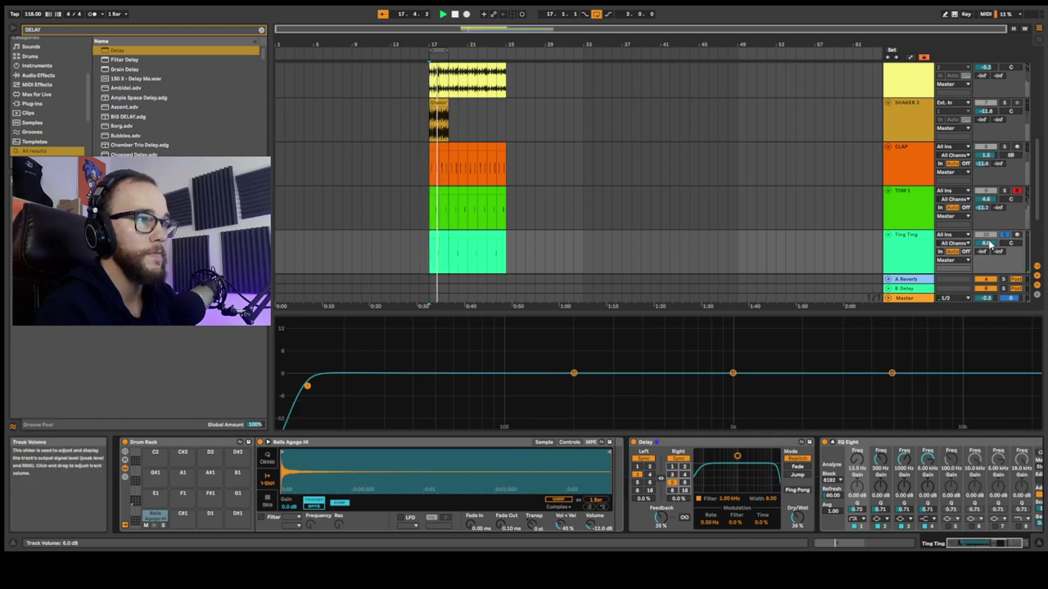
- Play the full loop to judge how the delayed Ting Ting bell sits in the mix
key("space")
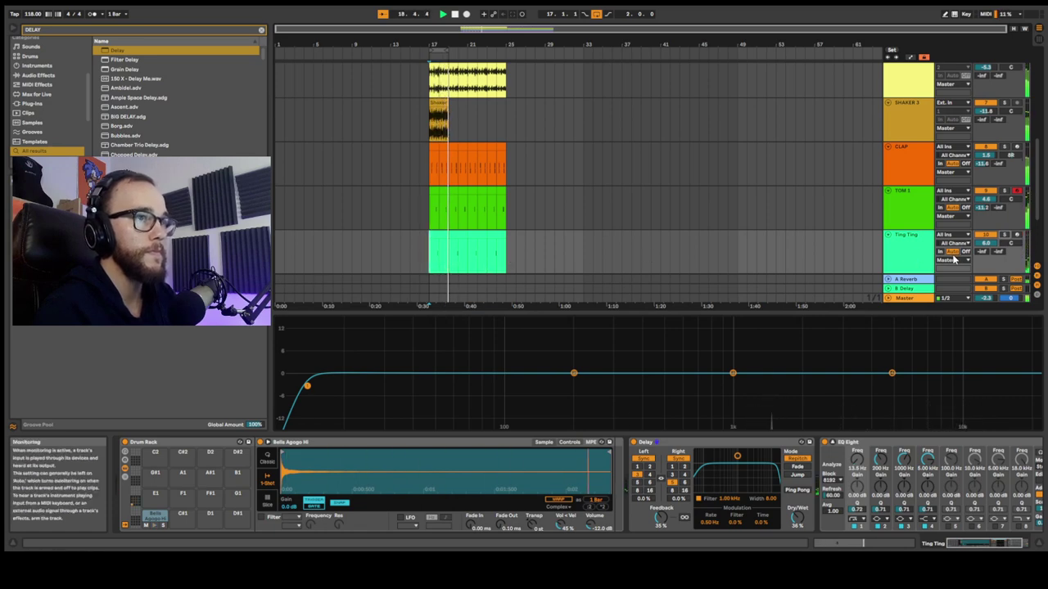
key("space")
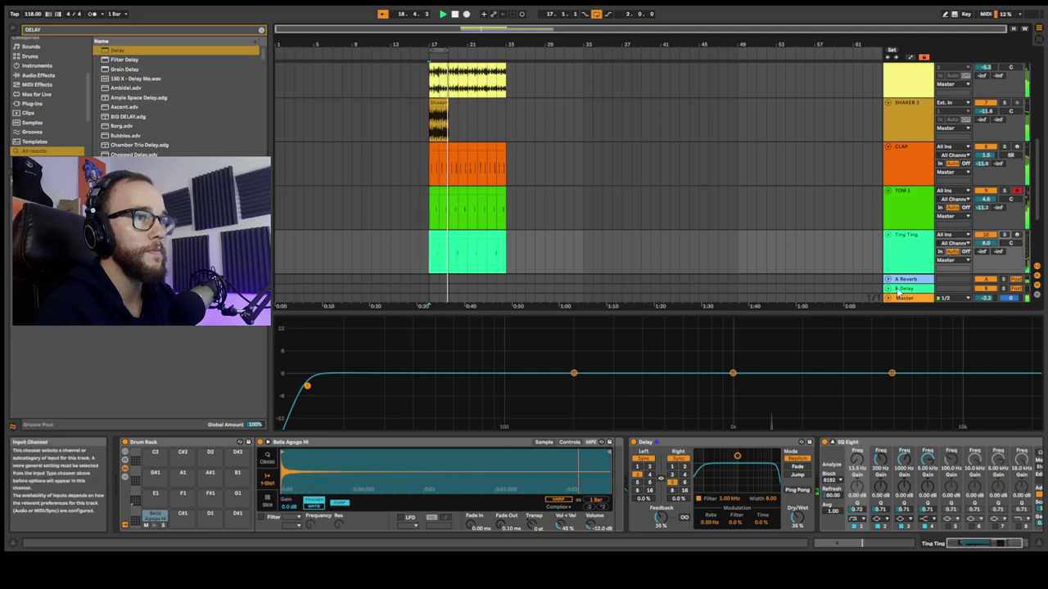
key("space")
- Search the Drums category for "BONGO" and insert a new audio track between Ting Ting and the Main Lick tracks
key("Escape")
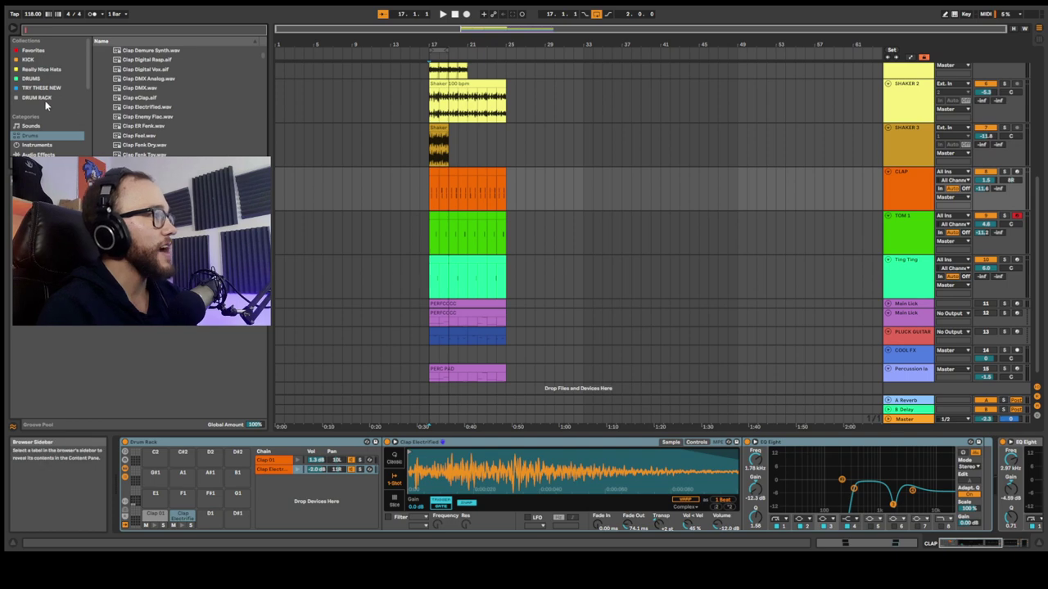
type("BONGO")
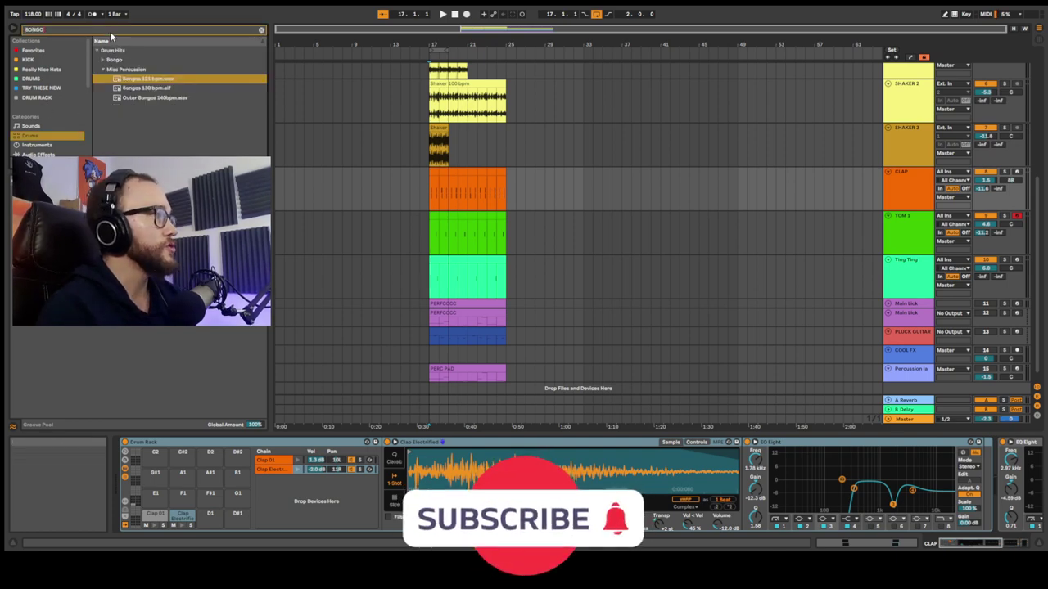
right_click(912, 303)
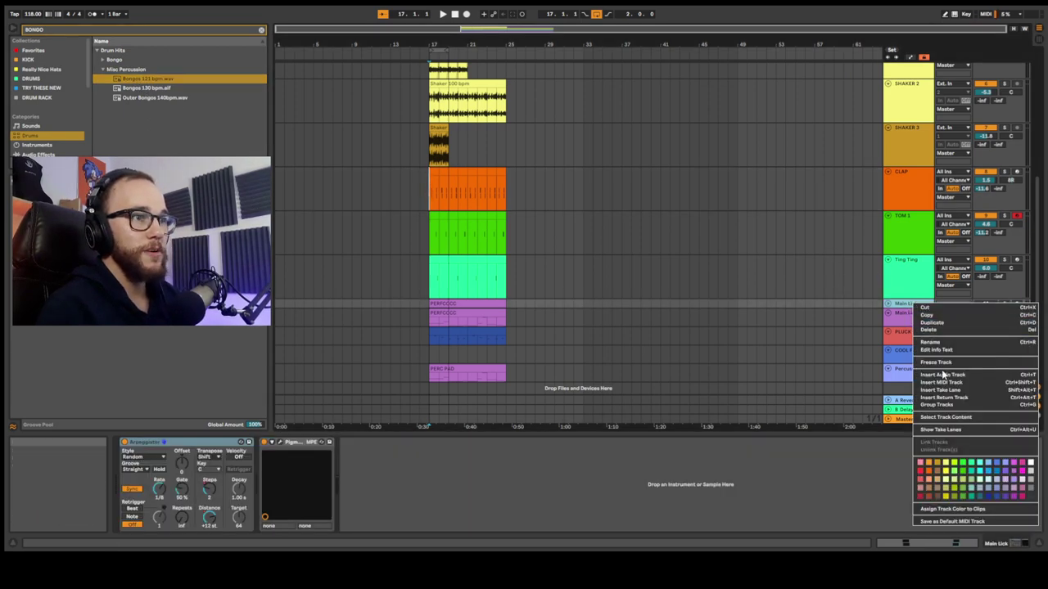
left_click(921, 331)
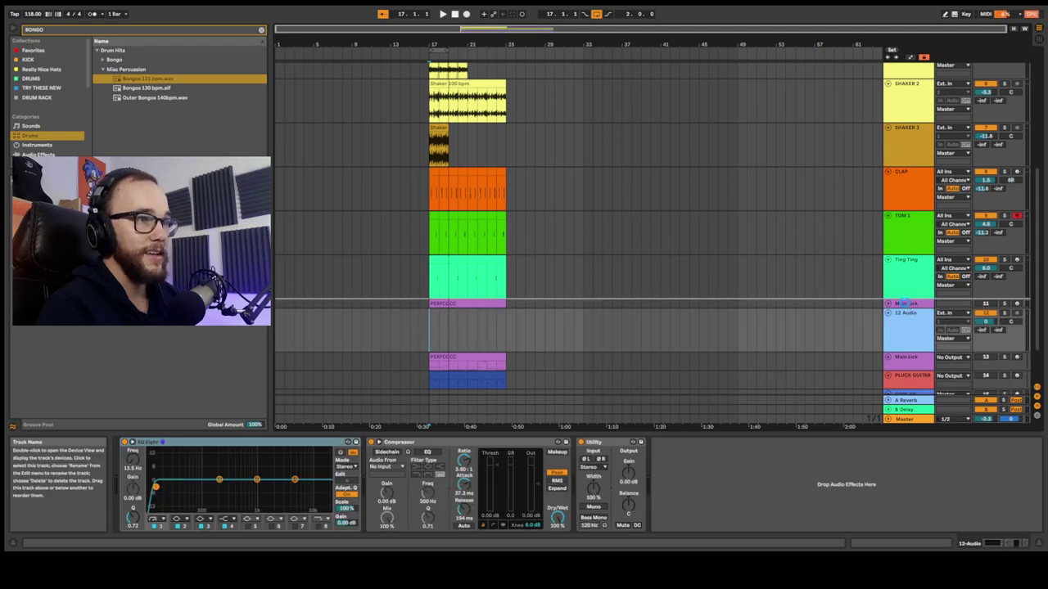
left_click_drag(904, 304, 906, 307)
- Place Bongos 121 bpm.wav at bar 17 on the new audio track and duplicate the clip through bar 24
left_click_drag(137, 80, 434, 315)
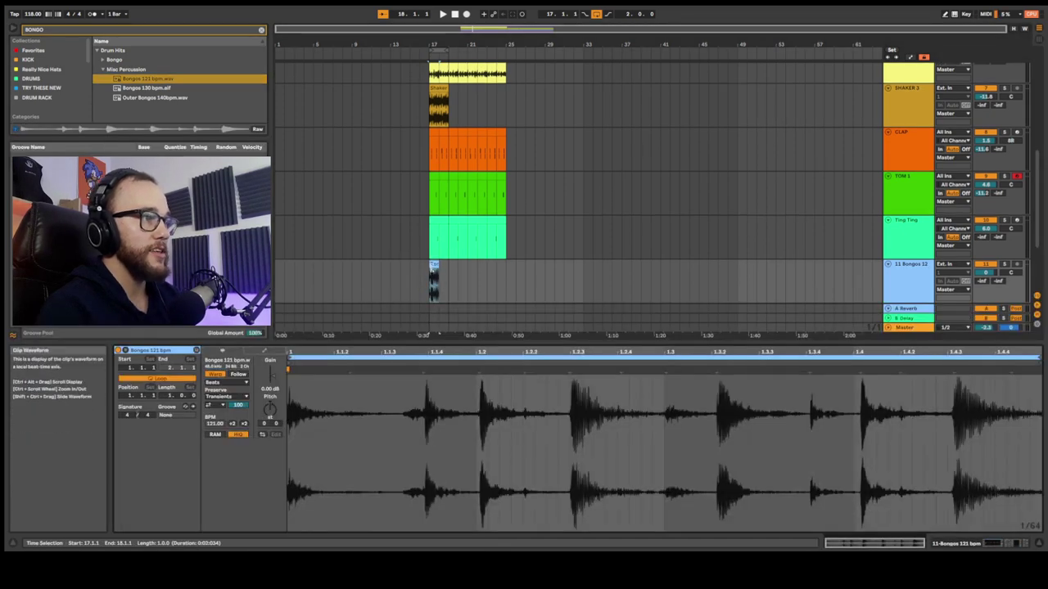
left_click(434, 266)
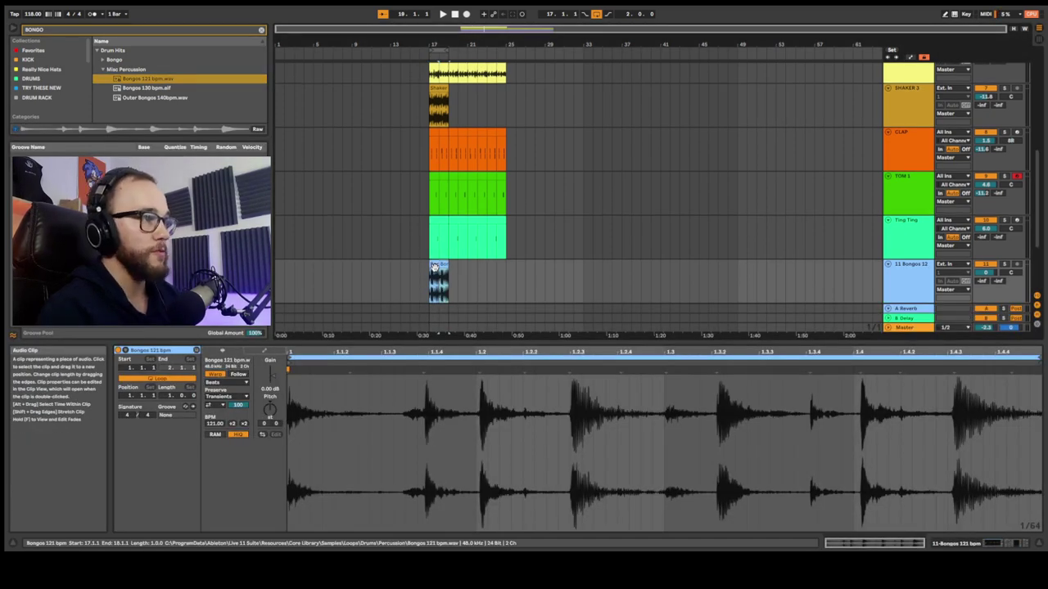
key("ctrl+d")
key("ctrl+d")
key("ctrl+d")
key("ctrl+d")
key("ctrl+d")
key("ctrl+d")
left_click(430, 282)
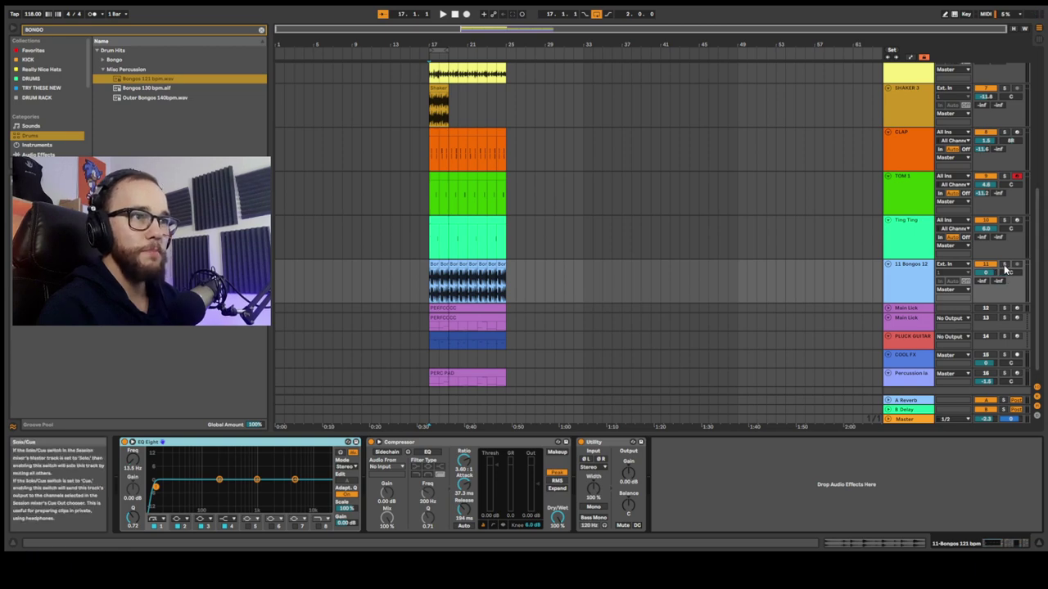
- Try the bongos track at -3.3 dB in the mix, then reset its volume to 0 dB
left_click_drag(997, 276, 997, 280)
key("space")
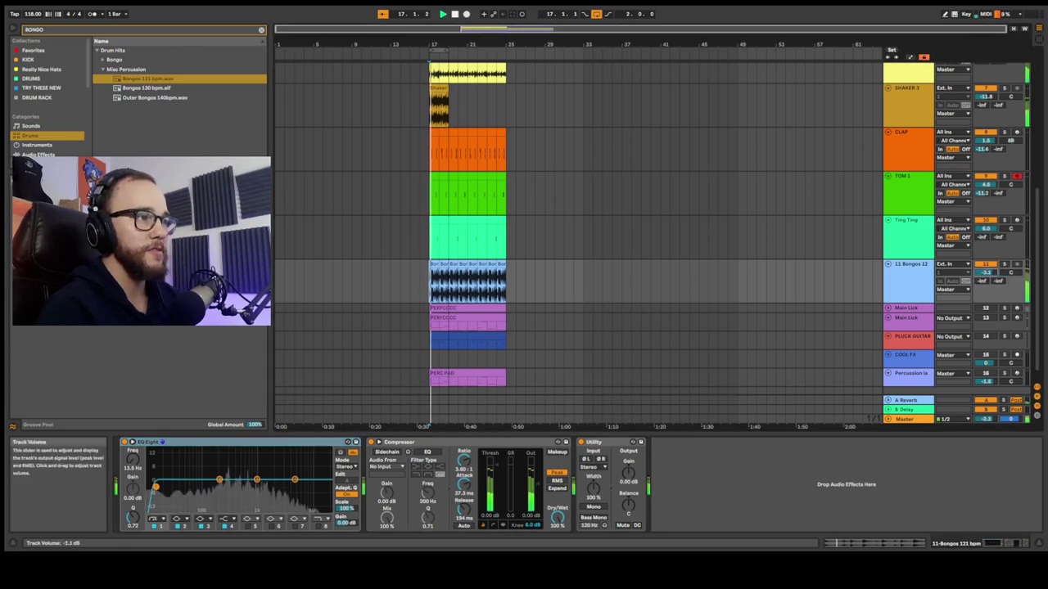
double_click(994, 273)
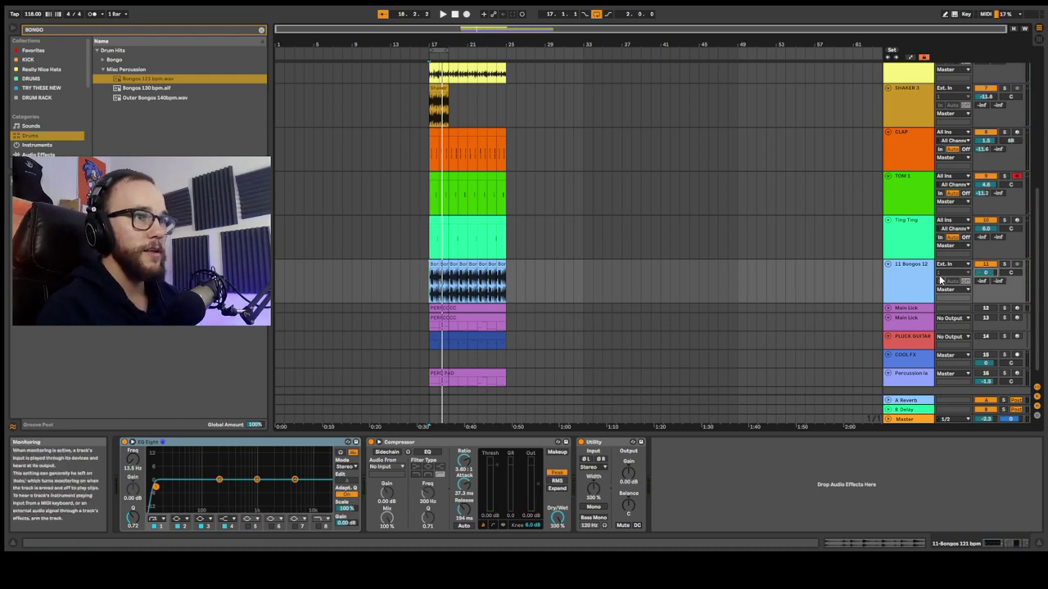
- Solo the bongos track and set its first clip's Beats warp mode to preserve 1/16 with transient looping off
left_click(1003, 265)
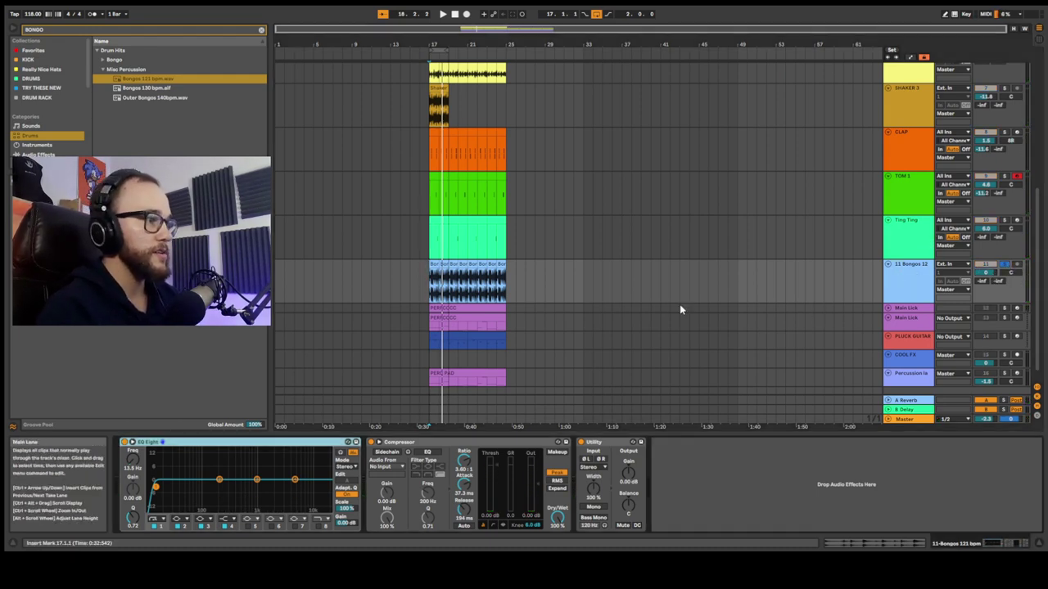
left_click(441, 265)
double_click(441, 264)
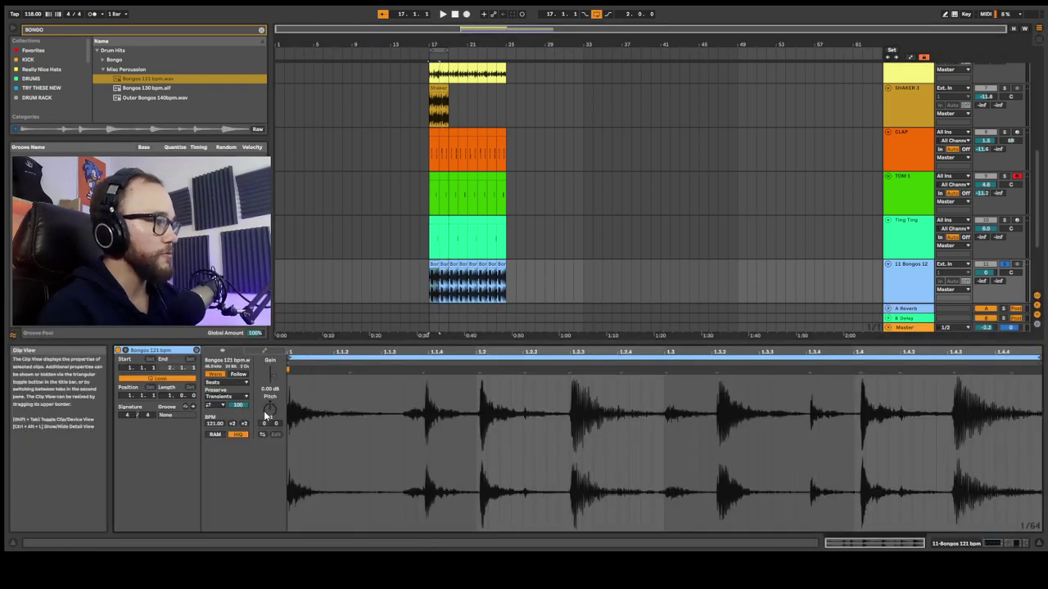
left_click(234, 398)
left_click(235, 398)
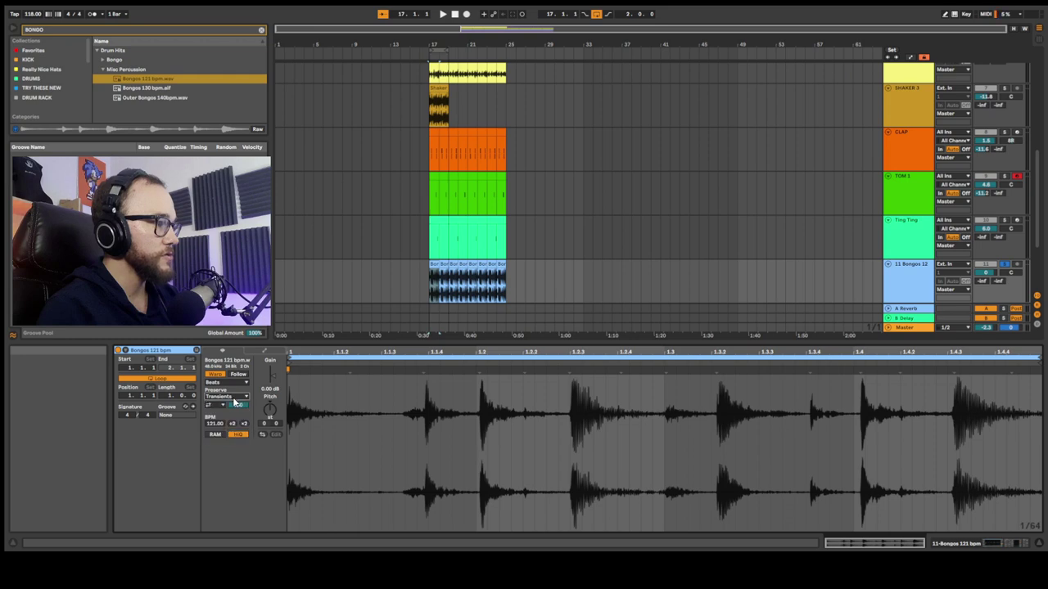
left_click(237, 404)
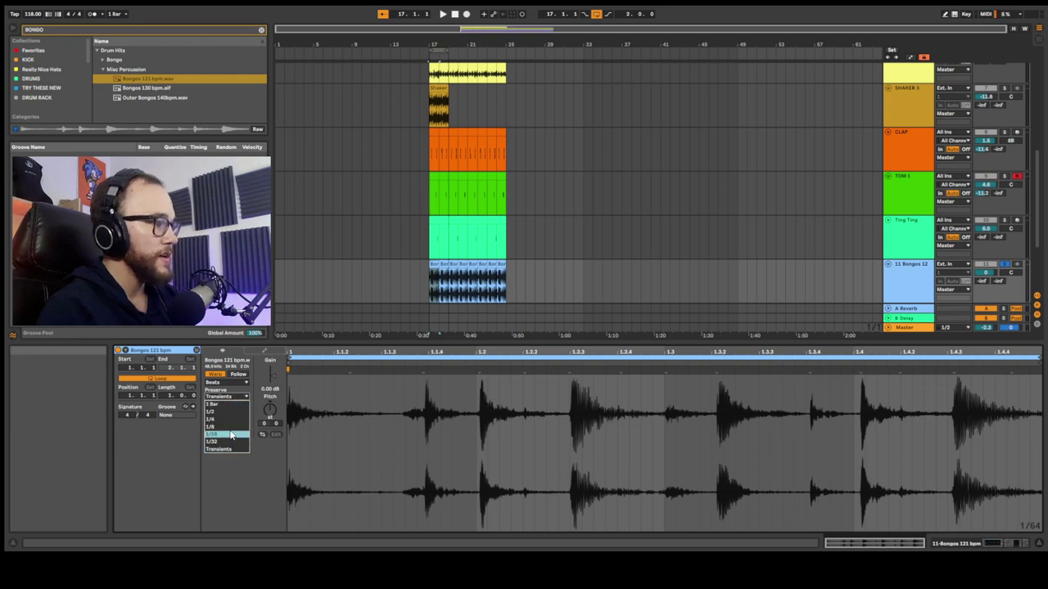
left_click(231, 436)
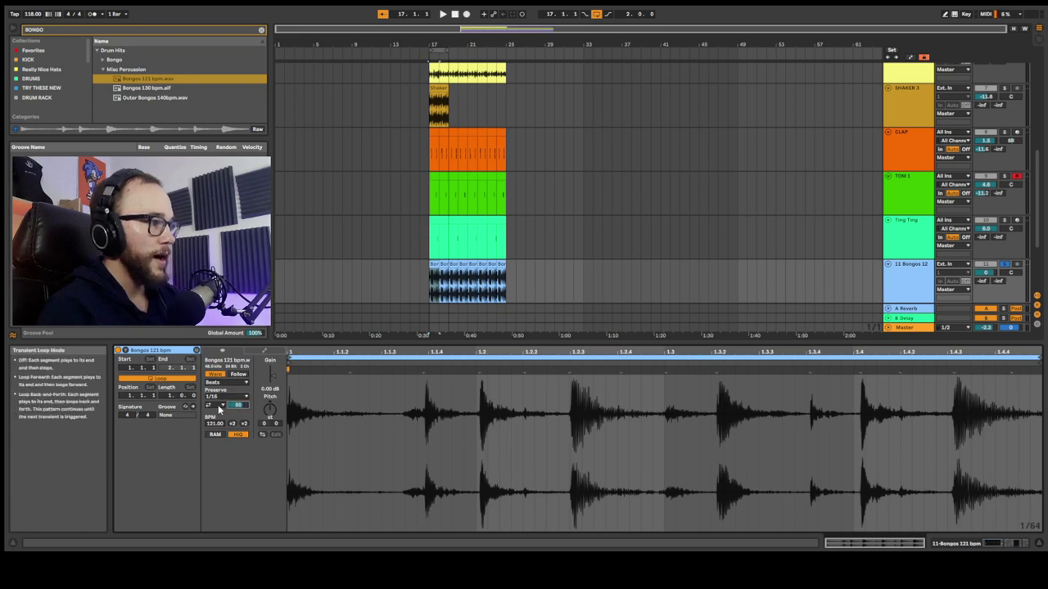
left_click(219, 407)
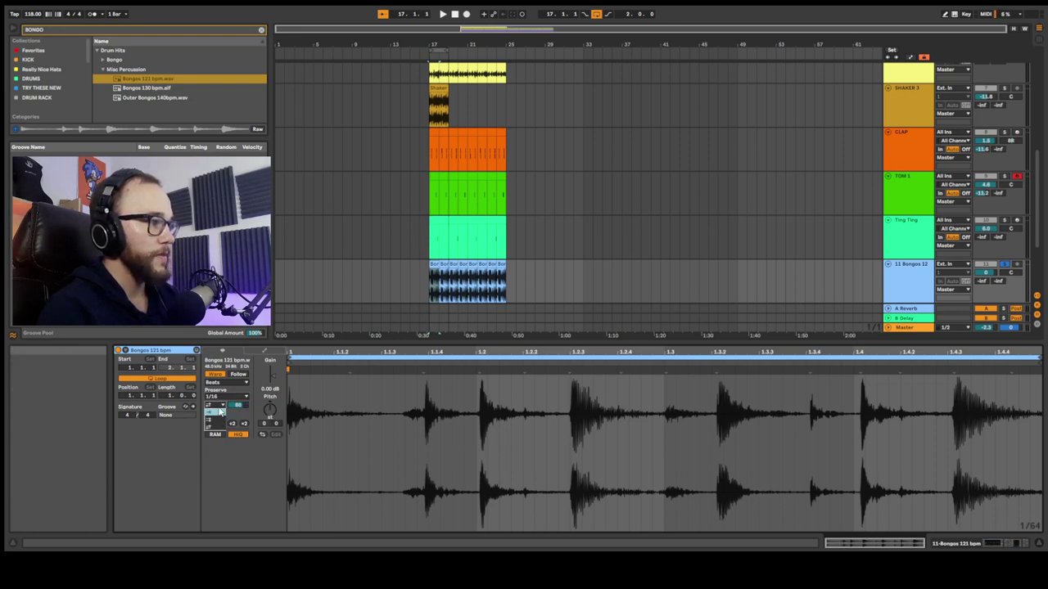
left_click(218, 414)
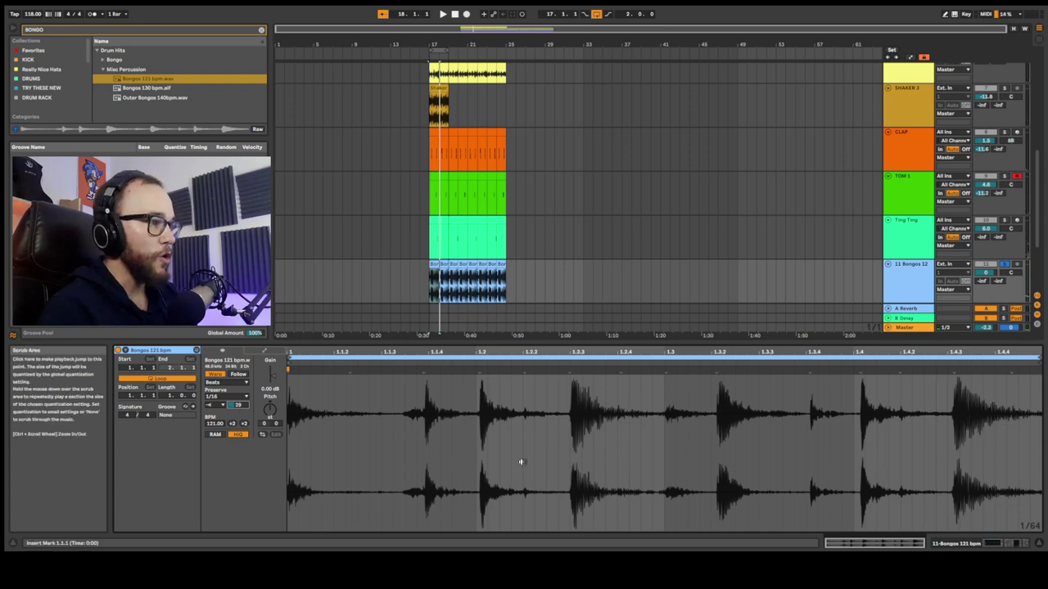
- Adjust the bongos clip's transient envelope to 40 while listening to the soloed loop
key("space")
left_click_drag(237, 405, 238, 402)
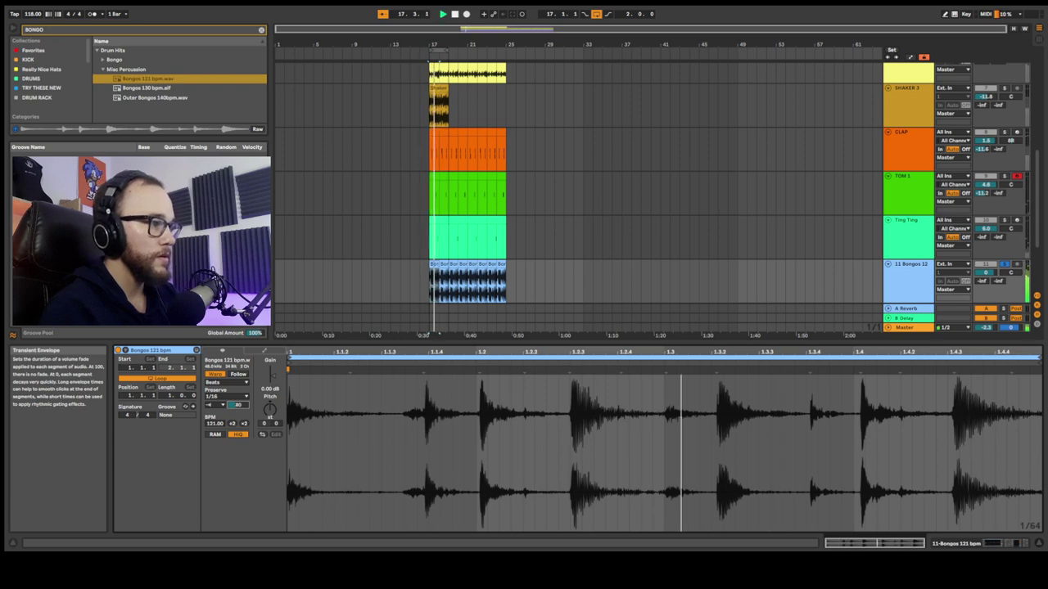
left_click_drag(234, 407, 234, 402)
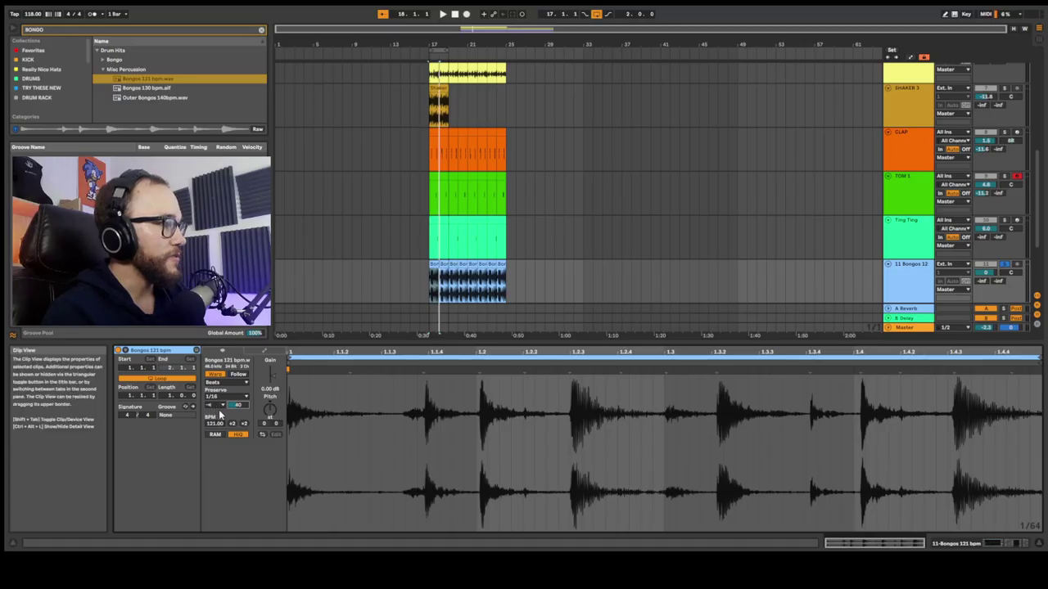
- Unsolo the bongos track and play the loop to hear the tightened clip in the full mix
left_click(437, 279)
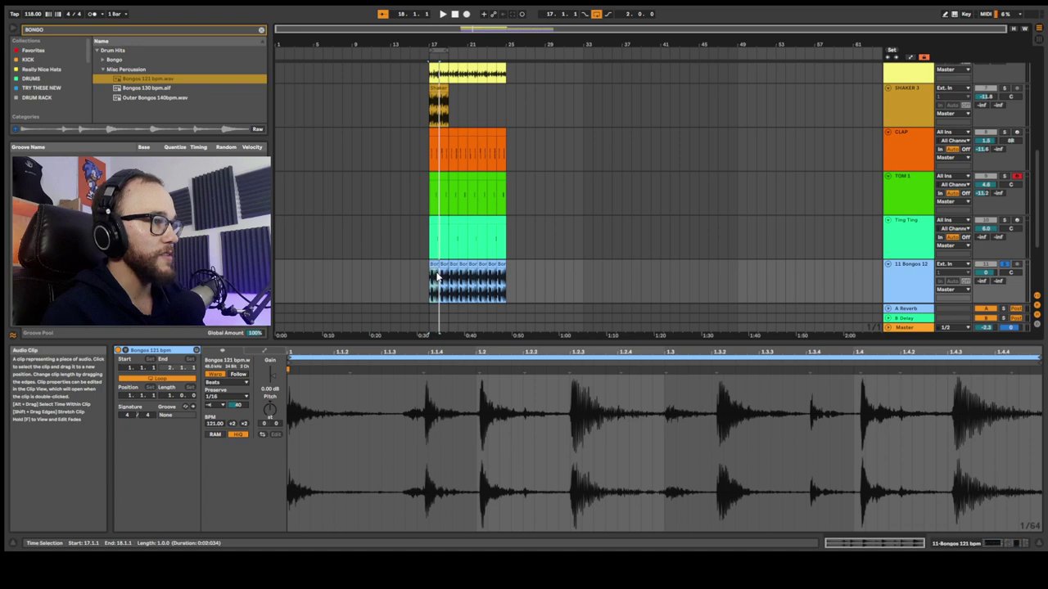
left_click(432, 266)
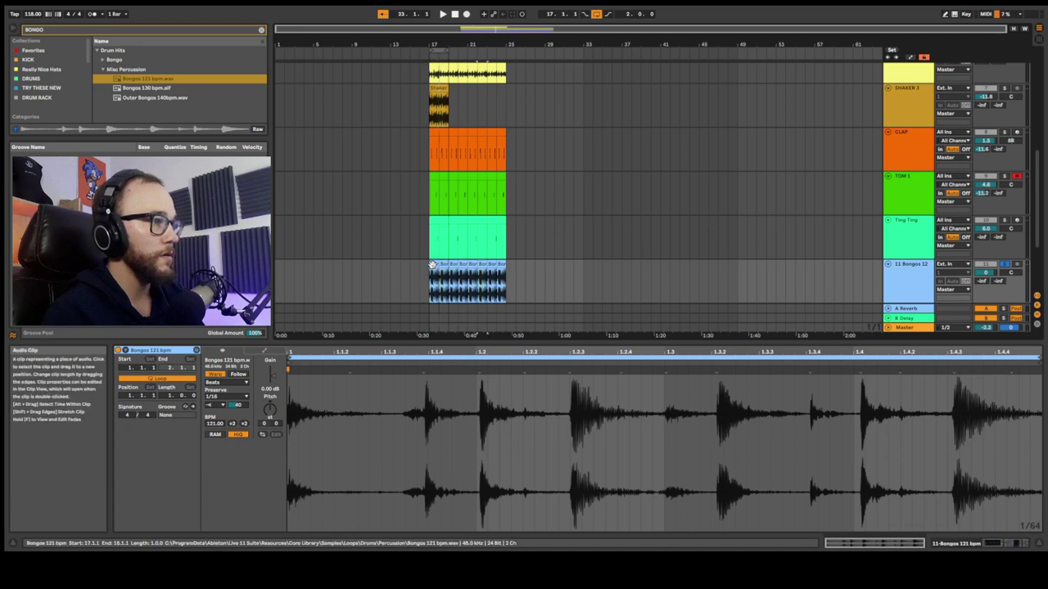
left_click(434, 280)
left_click(1004, 264)
key("space")
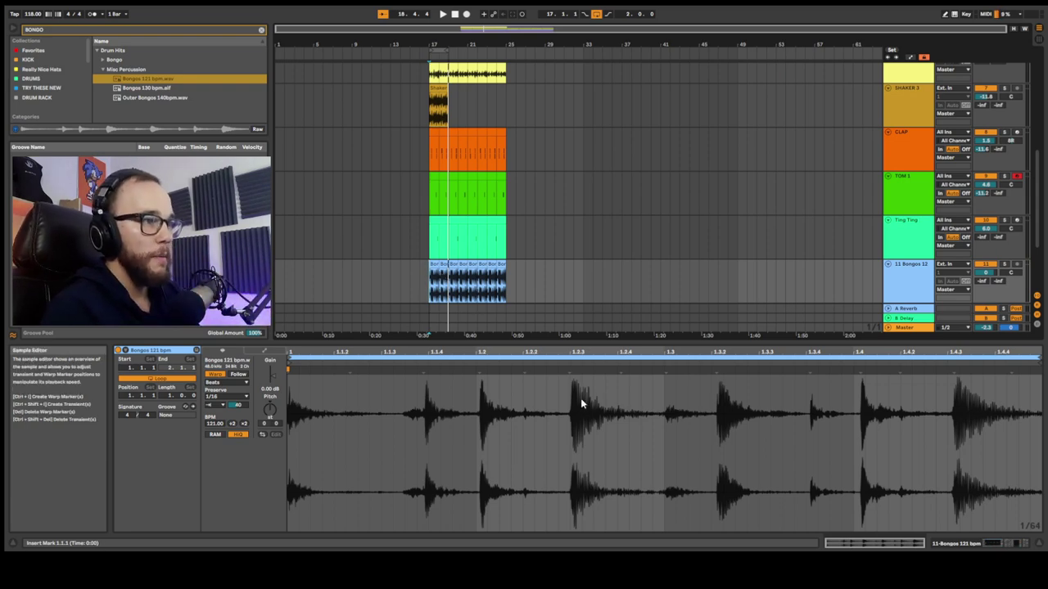
- Try quantizing the bongos clip to 1/16 at 90%, then undo the quantization
left_click(478, 409)
left_click(855, 412)
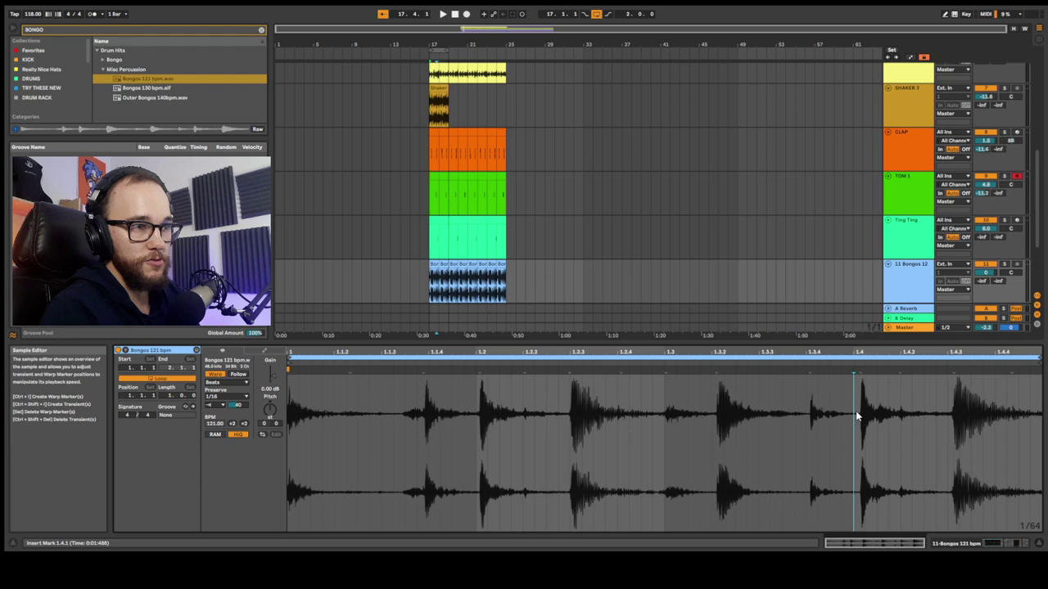
left_click(947, 424)
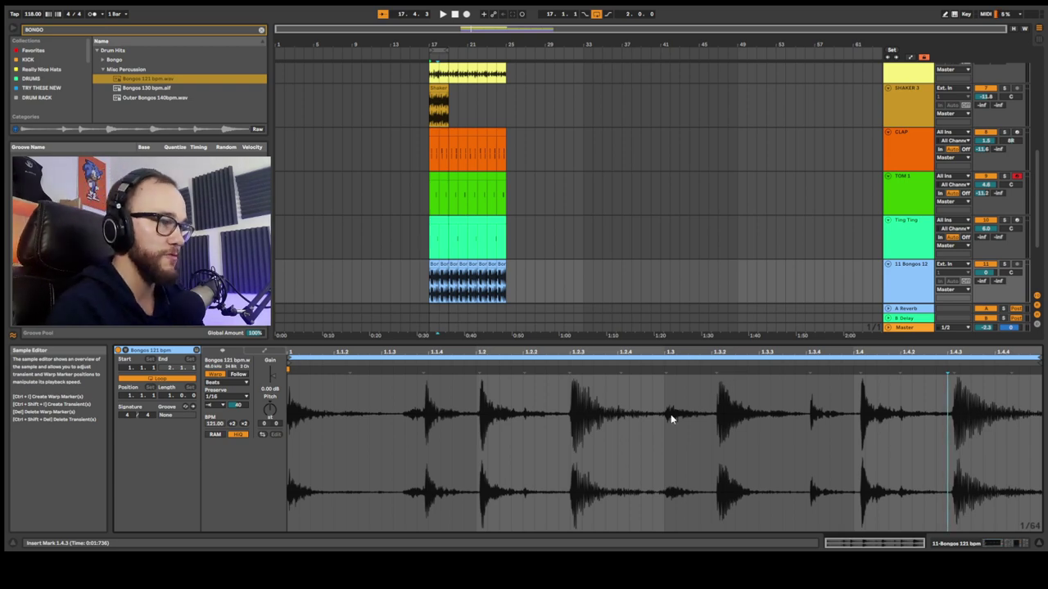
right_click(534, 396)
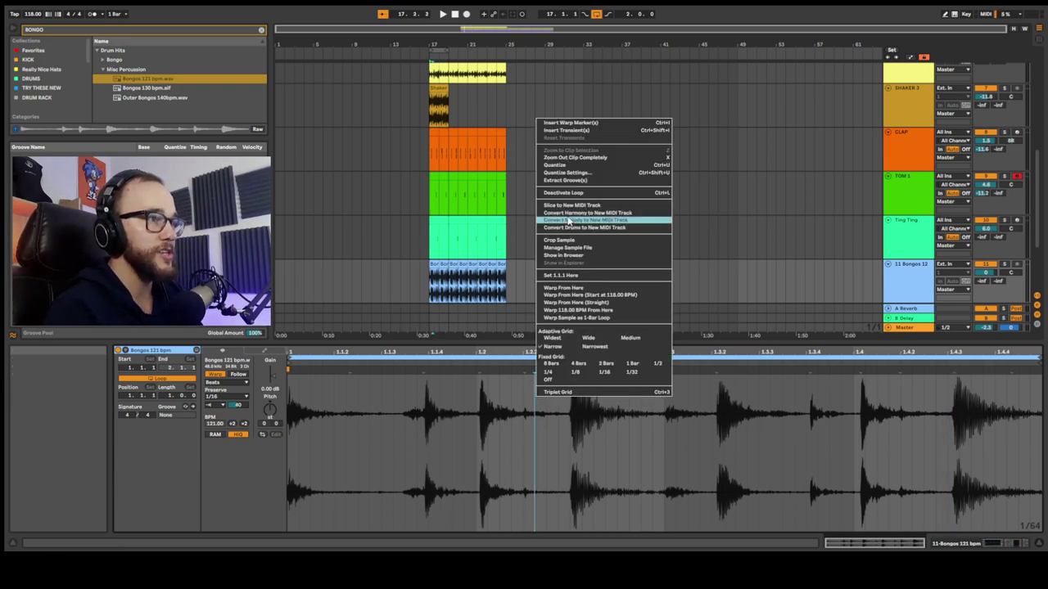
left_click(573, 173)
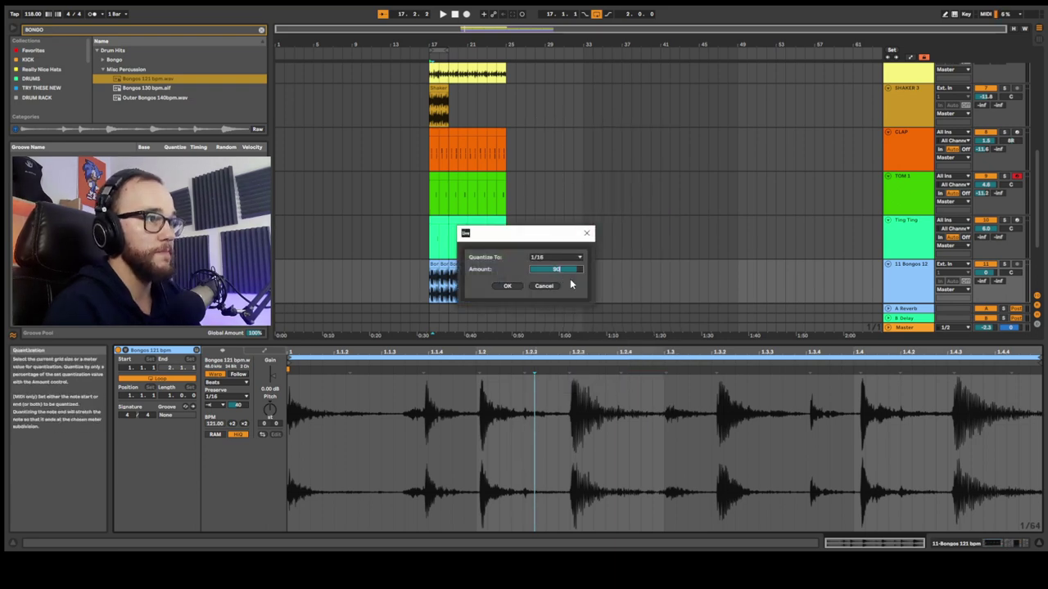
left_click(506, 286)
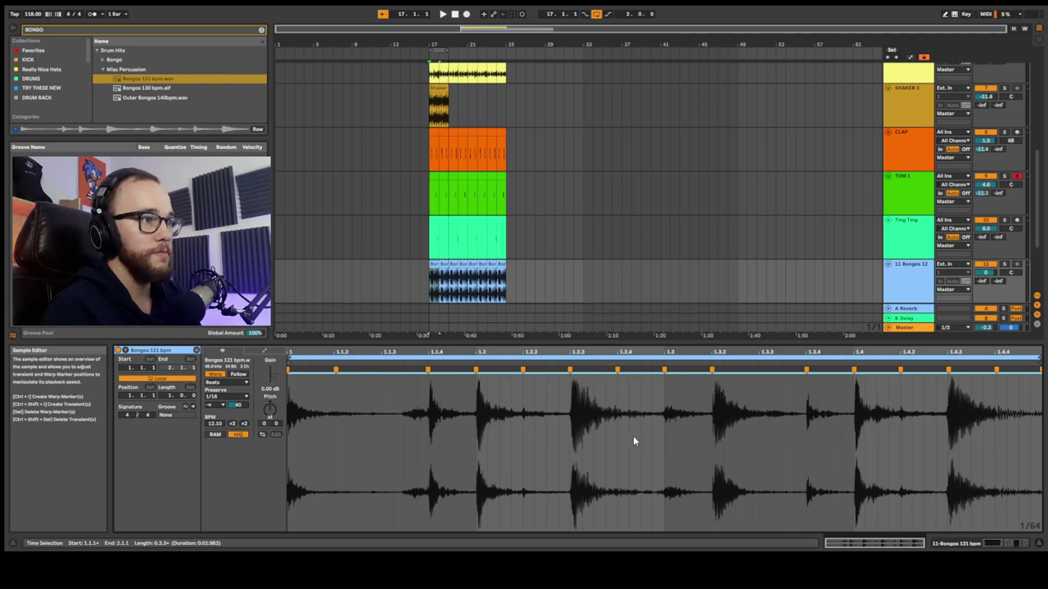
key("ctrl+z")
- Quantize the bongos clip to 1/16 at 87% and play the loop to hear it in the mix
right_click(614, 419)
left_click(652, 197)
type("87")
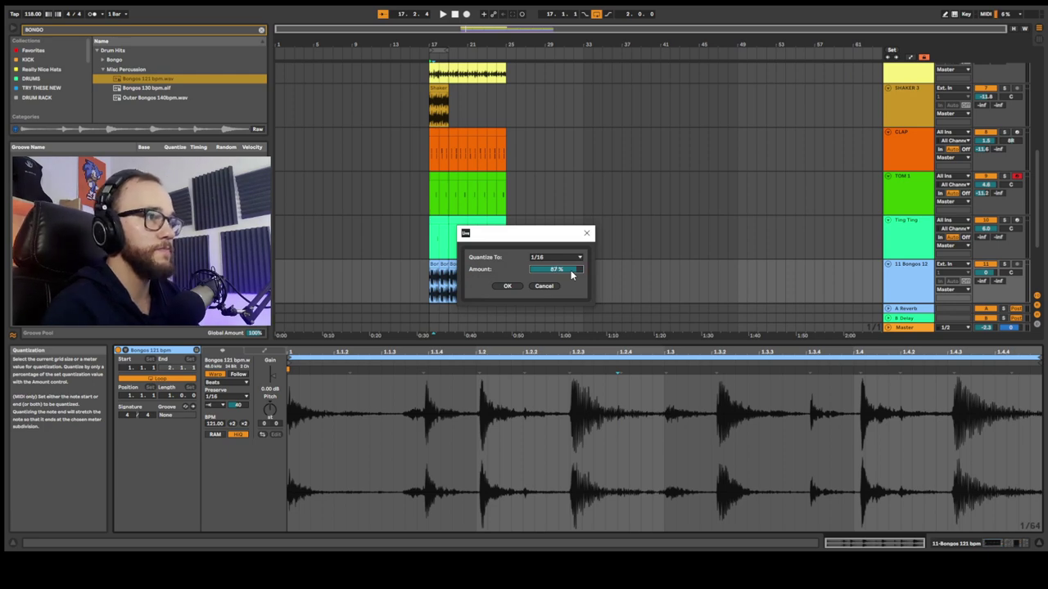
left_click(508, 286)
key("space")
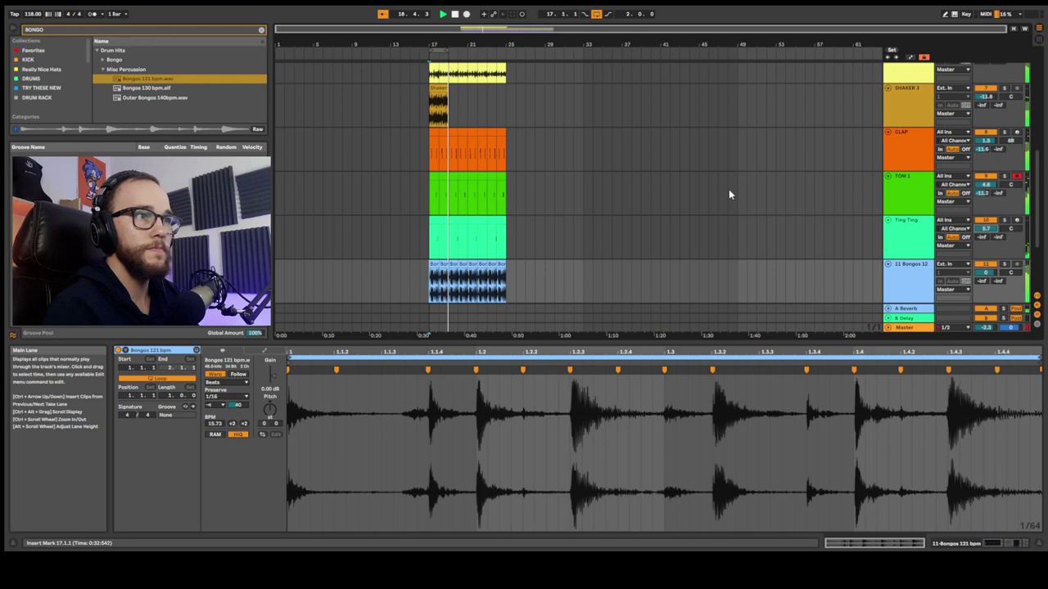
- Group the SHAKER 1, SHAKER 2 and SHAKER 3 tracks and name the group "shakers"
scroll(726, 194, "up", 5)
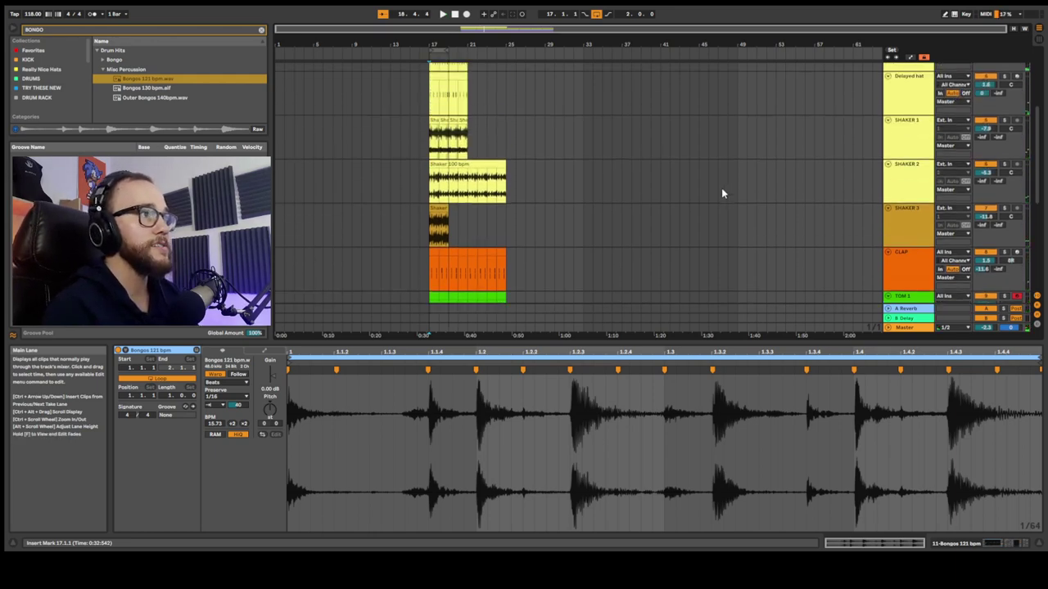
left_click(910, 218, "shift")
left_click(905, 171)
left_click(907, 209)
left_click(911, 254)
left_click(906, 195, "shift")
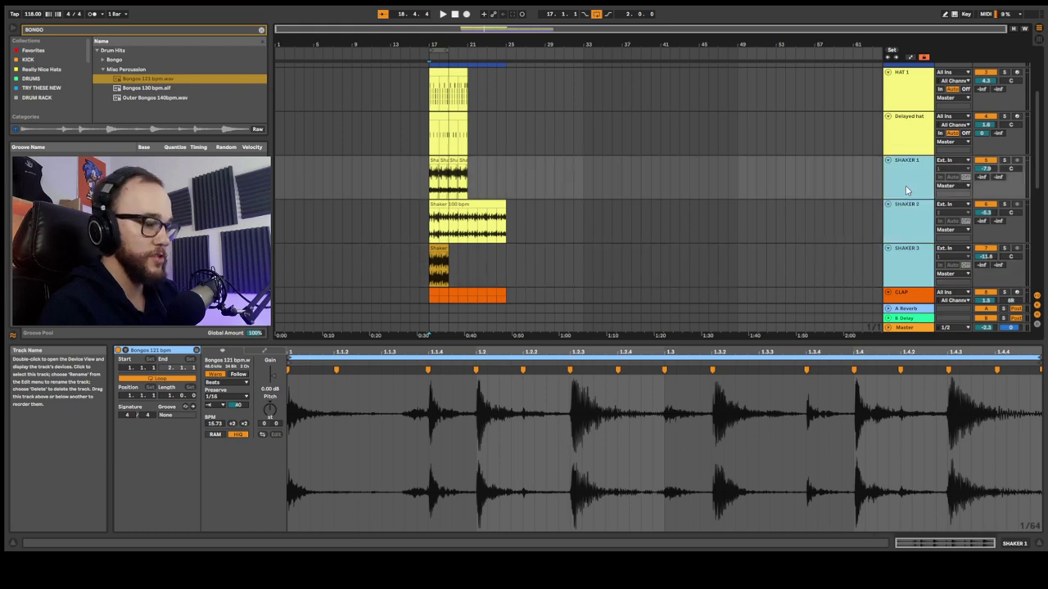
key("ctrl+g")
left_click(907, 188)
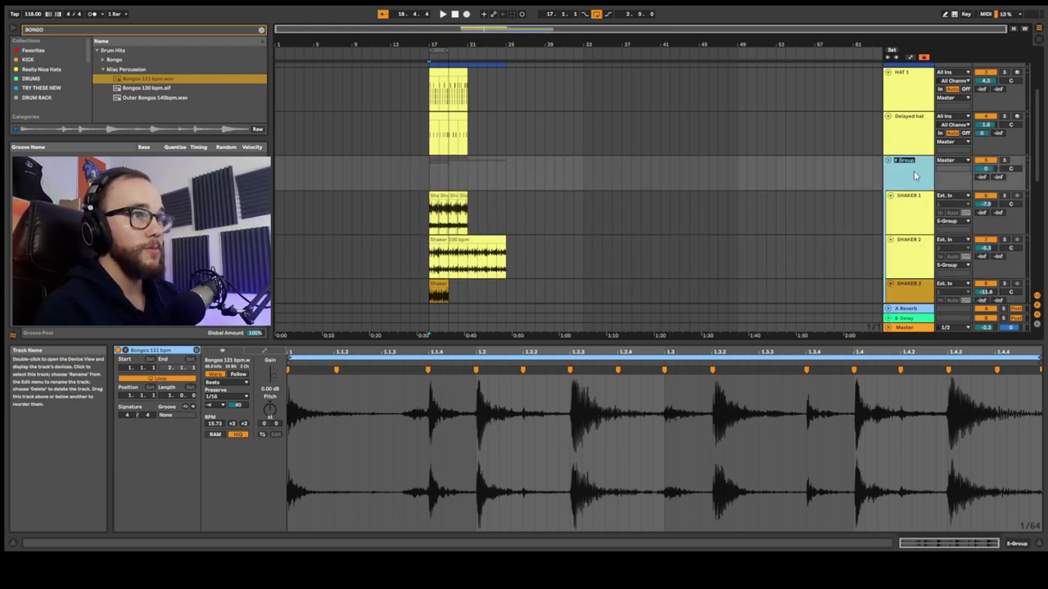
type("shakers")
key("Return")
- Search the browser for "COMP" and add the Compressor effect to the shakers group
type("COMP")
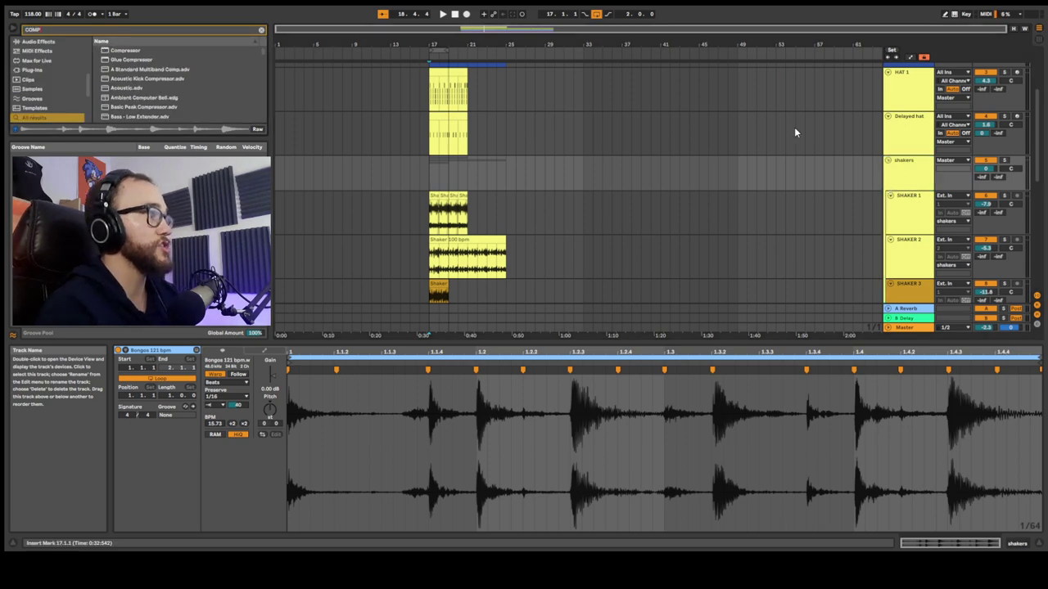
key("Caps_Lock")
left_click_drag(119, 51, 916, 178)
scroll(810, 176, "up", 1)
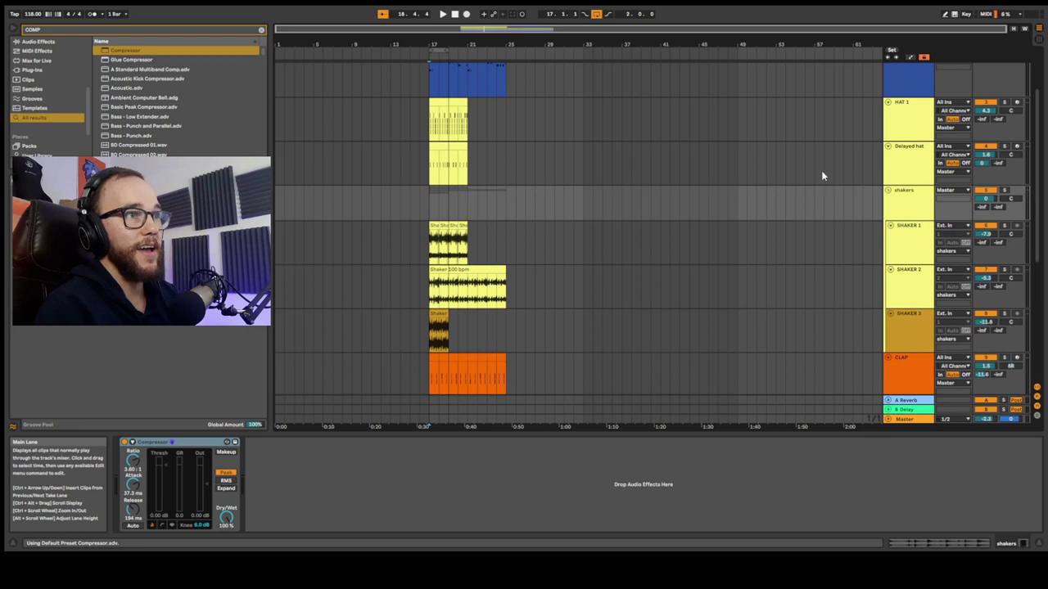
- Enable the shakers Compressor's sidechain with HAT 1 as its audio source
left_click(131, 442)
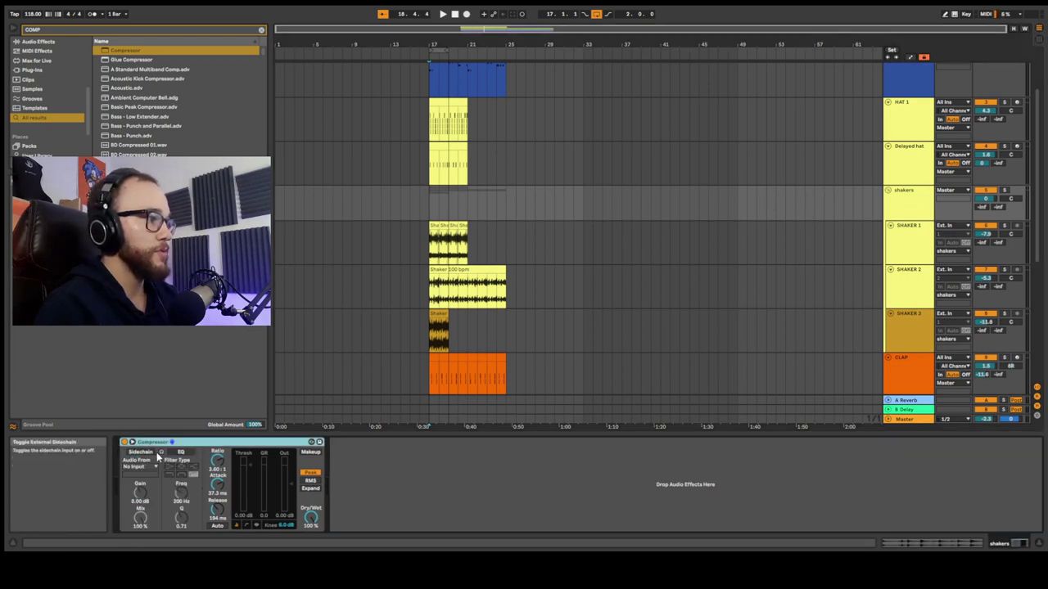
left_click(139, 467)
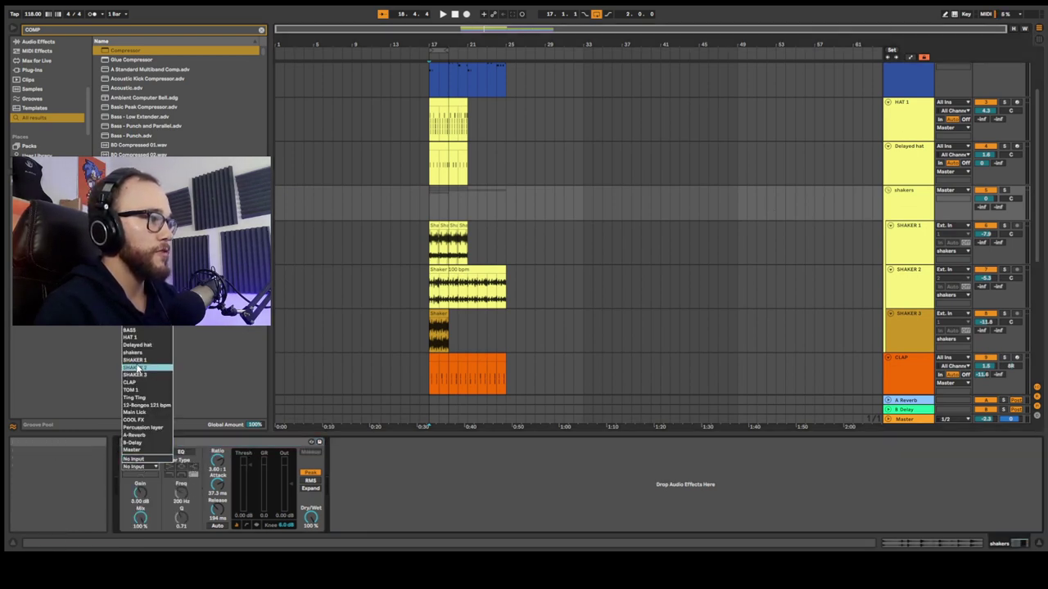
left_click(141, 334)
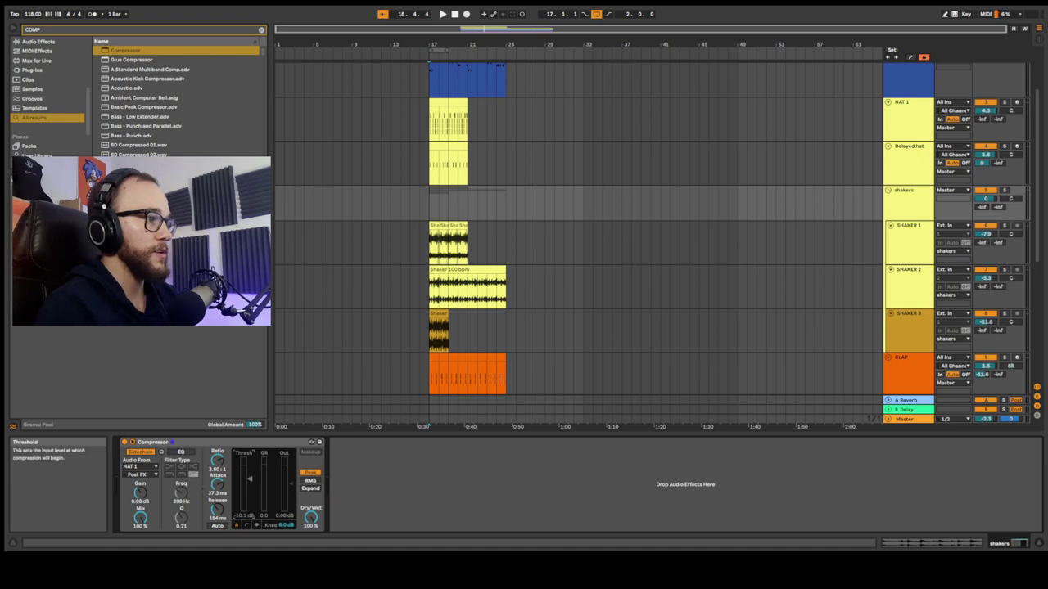
- Set the shakers Compressor's attack to 0.01 ms and threshold to -15.3 dB during playback, comparing the loop with it bypassed and active
key("space")
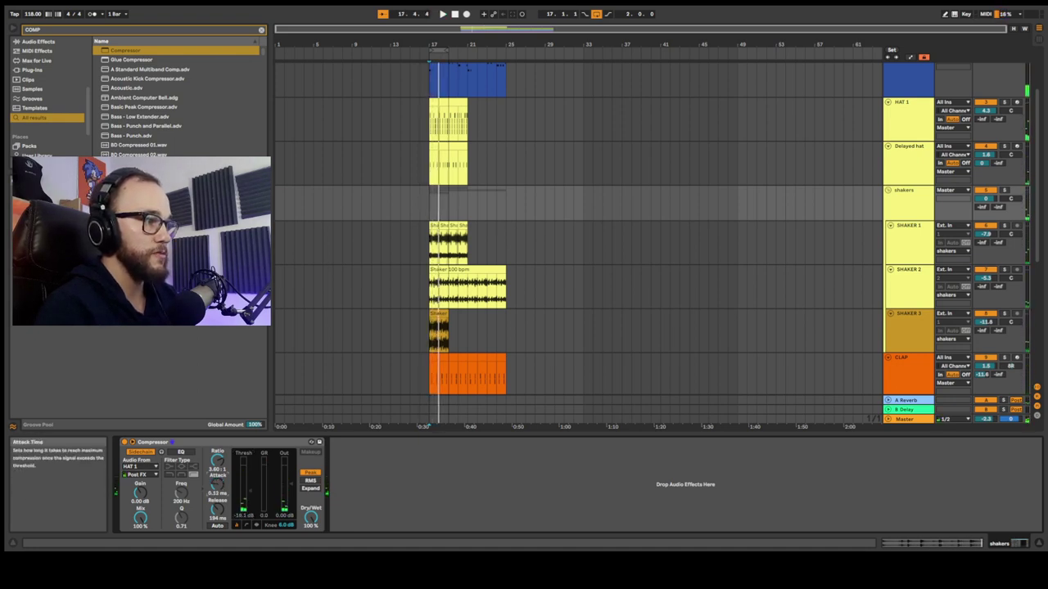
key("space")
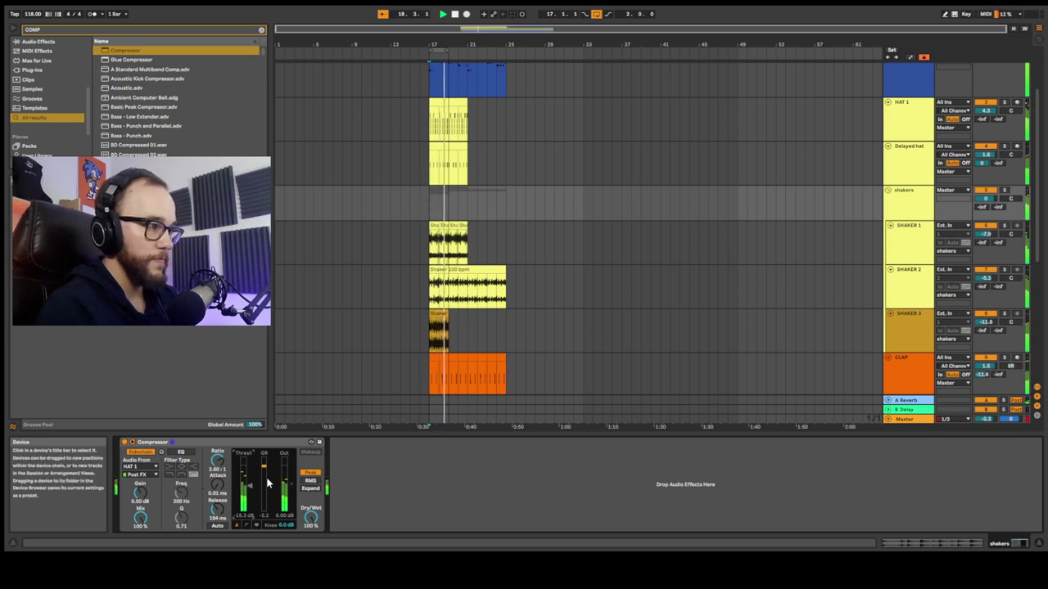
key("space")
left_click(127, 443)
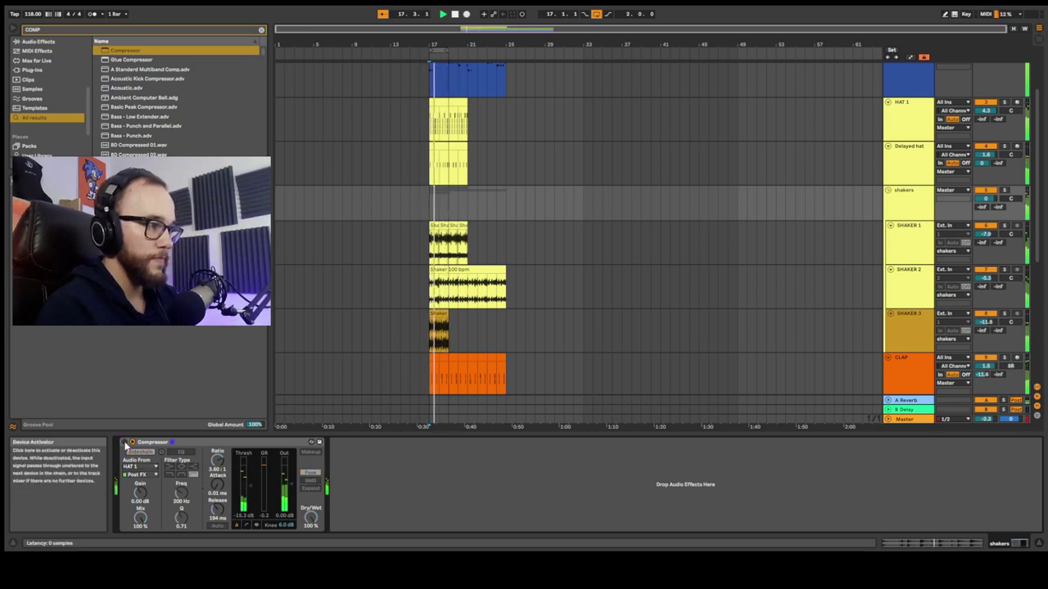
left_click(127, 443)
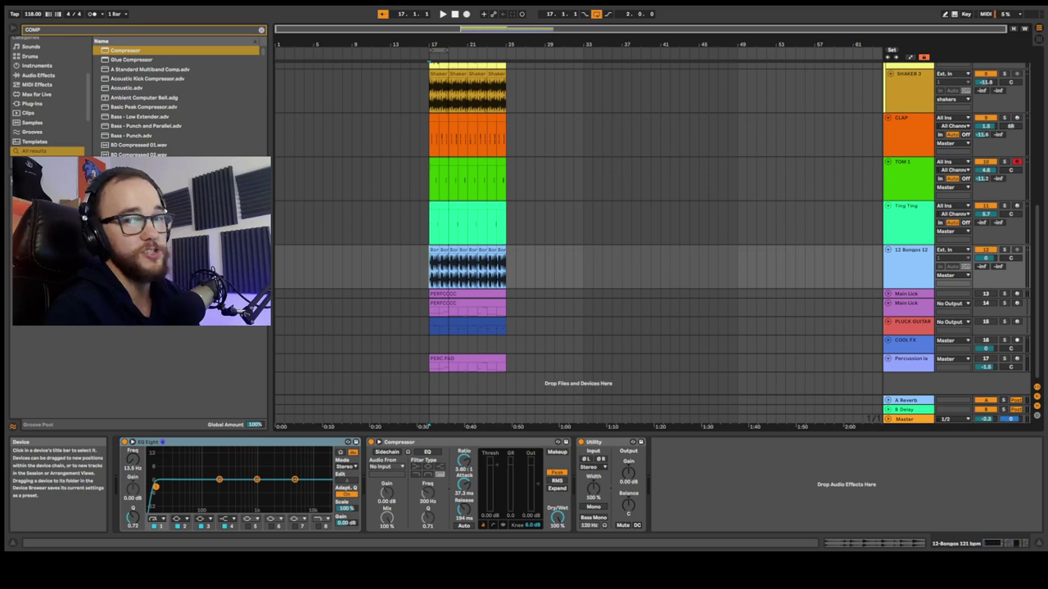
- Unfold the lower Main Lick track and open its PERFCCCC clip in the note editor
left_click(888, 304)
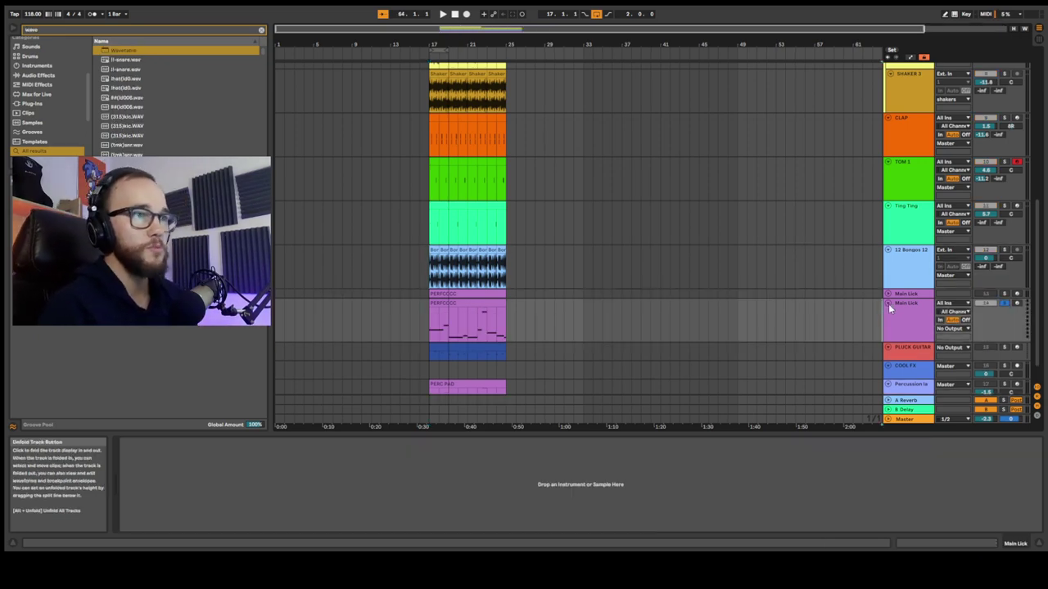
double_click(432, 311)
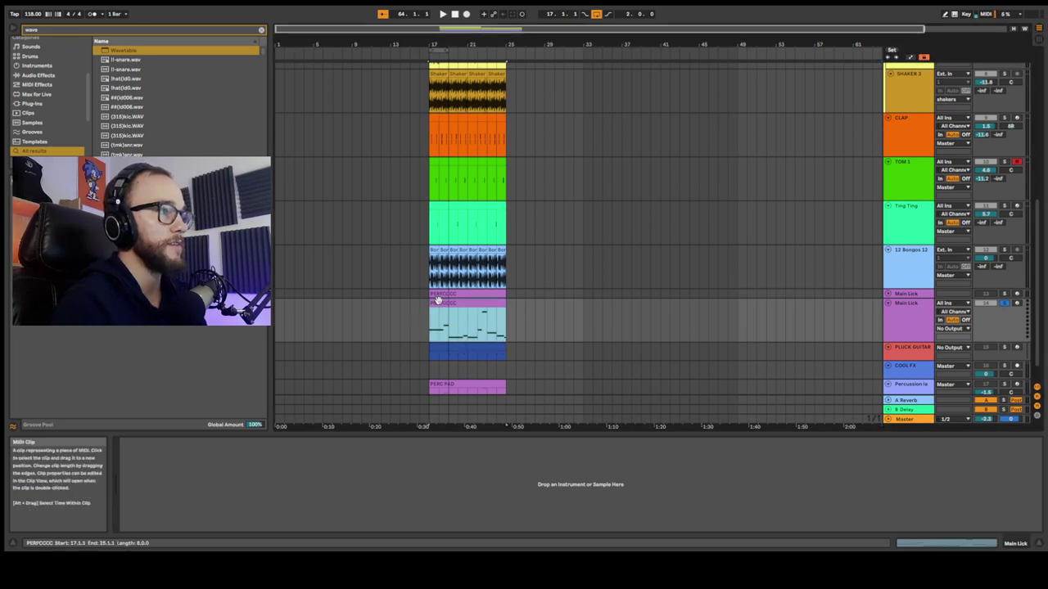
scroll(447, 433, "down", 3)
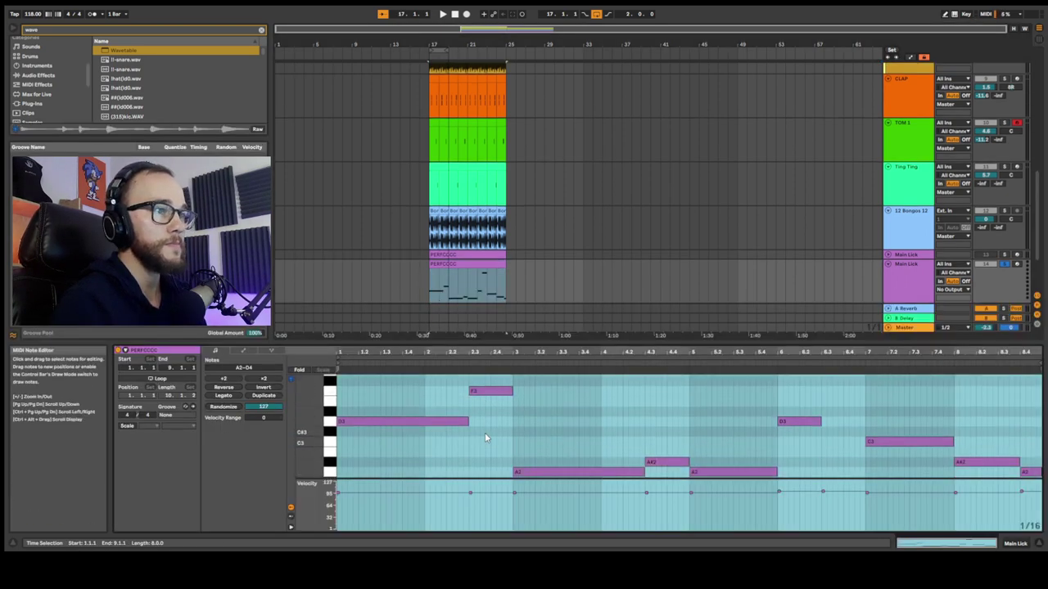
- Examine the pitches and lengths of the melody notes in the PERFCCCC clip
scroll(486, 436, "up", 5)
scroll(485, 431, "down", 5)
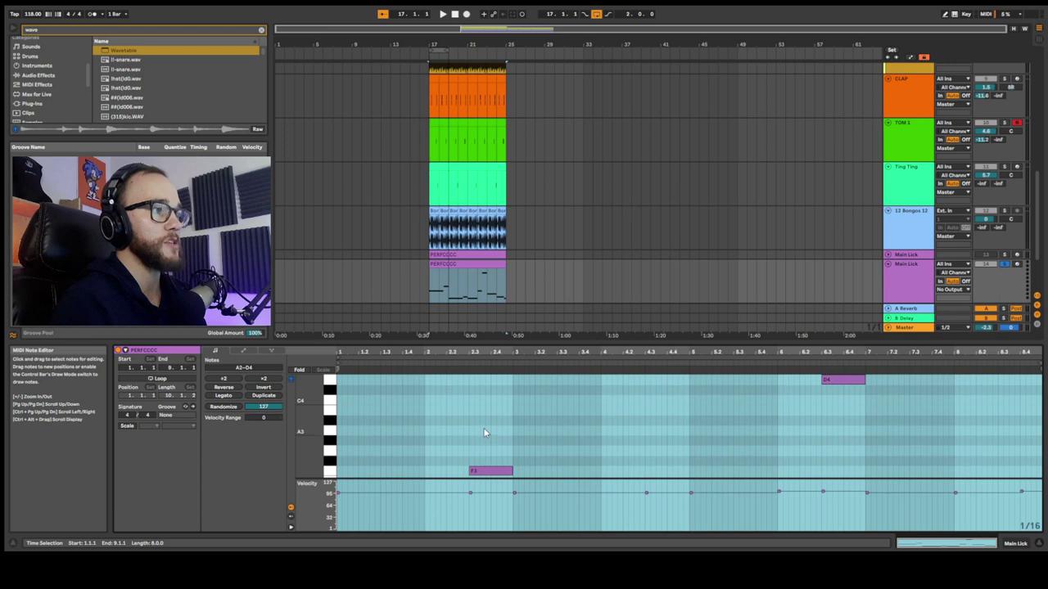
left_click(483, 425)
scroll(485, 429, "up", 3)
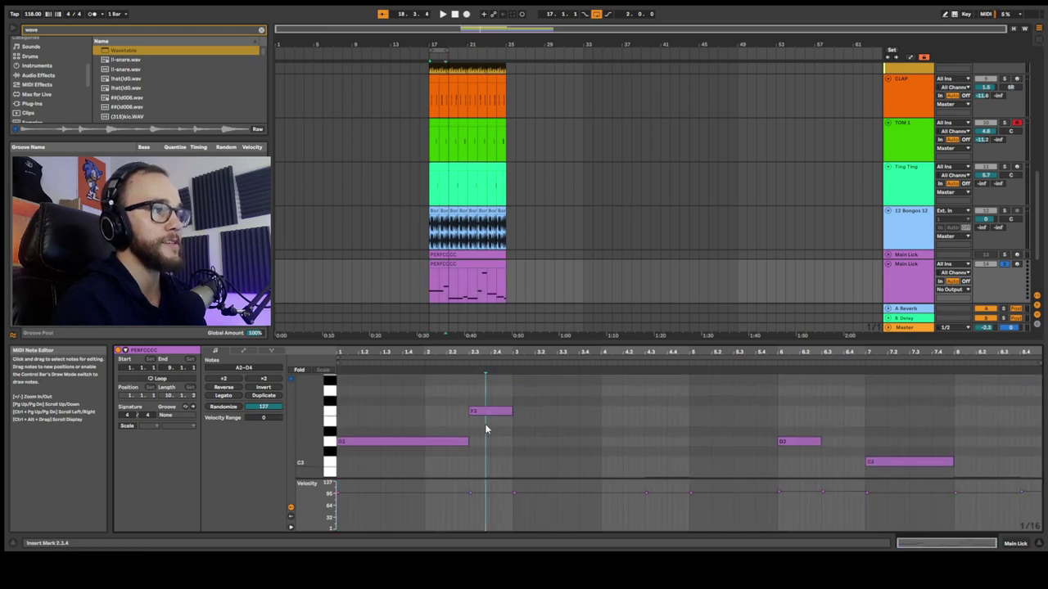
scroll(524, 282, "down", 2)
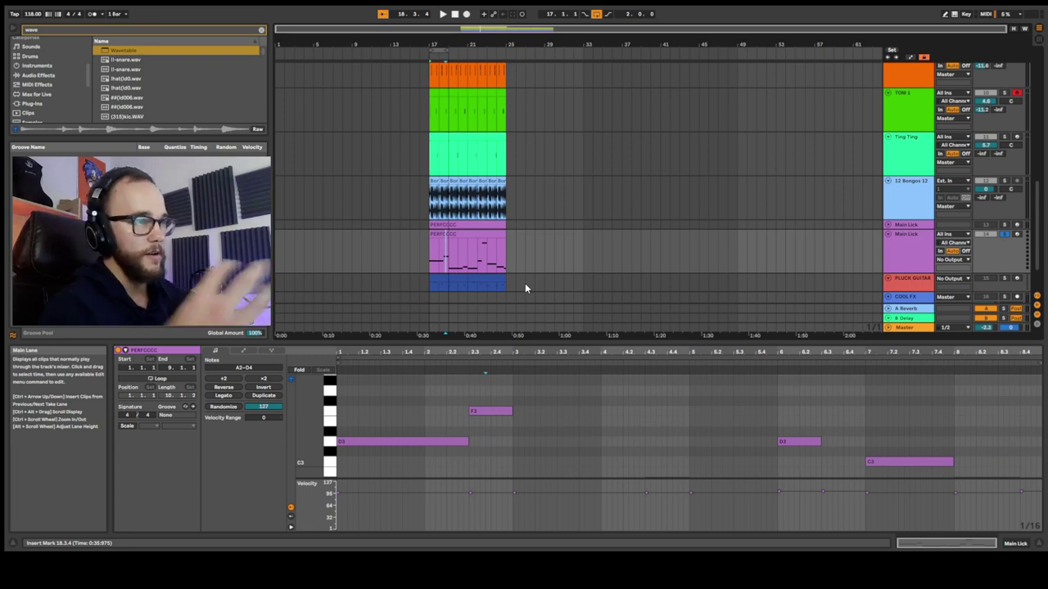
scroll(594, 420, "up", 1)
scroll(642, 436, "down", 3)
scroll(737, 420, "up", 6)
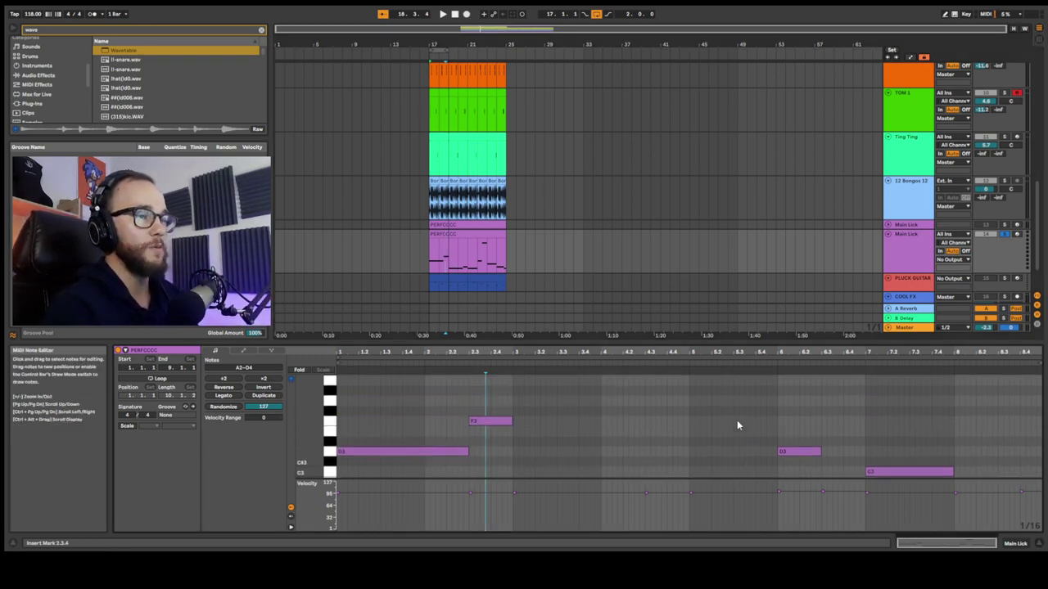
scroll(735, 422, "up", 5)
scroll(735, 422, "down", 4)
scroll(465, 236, "down", 2)
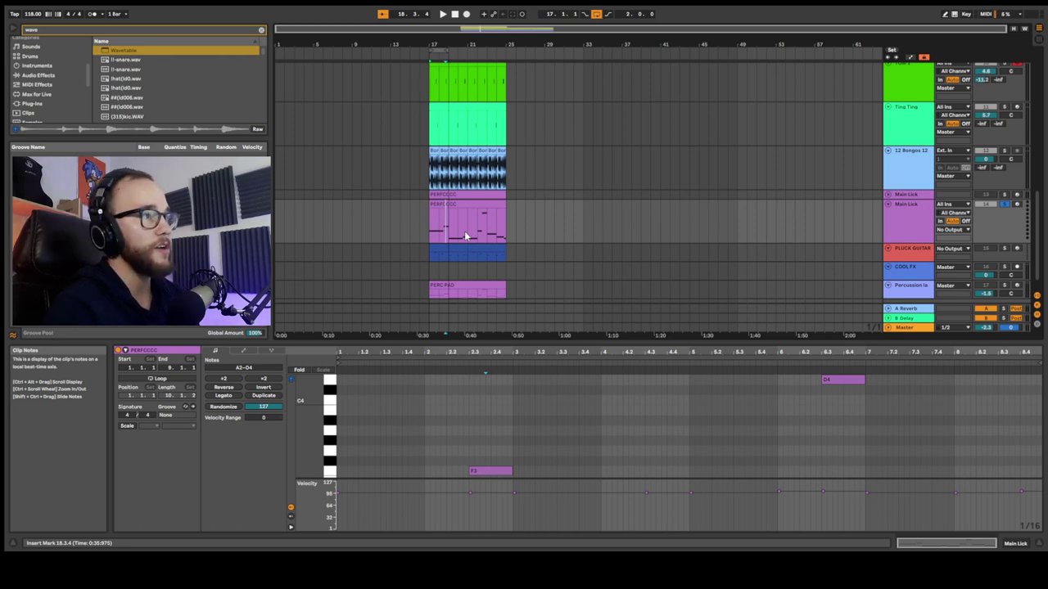
scroll(556, 413, "down", 4)
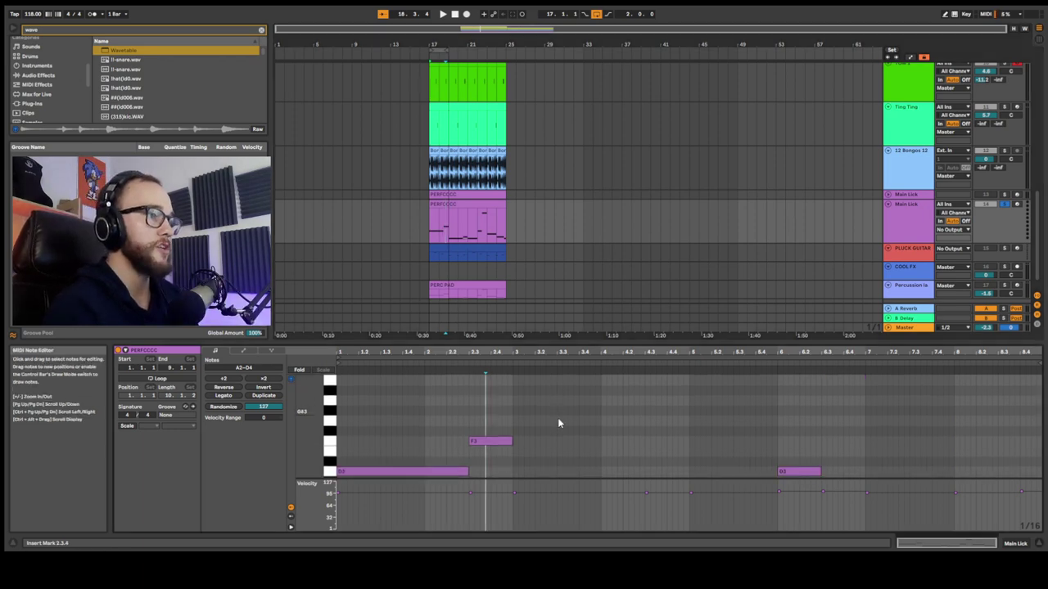
scroll(588, 446, "down", 5)
scroll(590, 443, "up", 3)
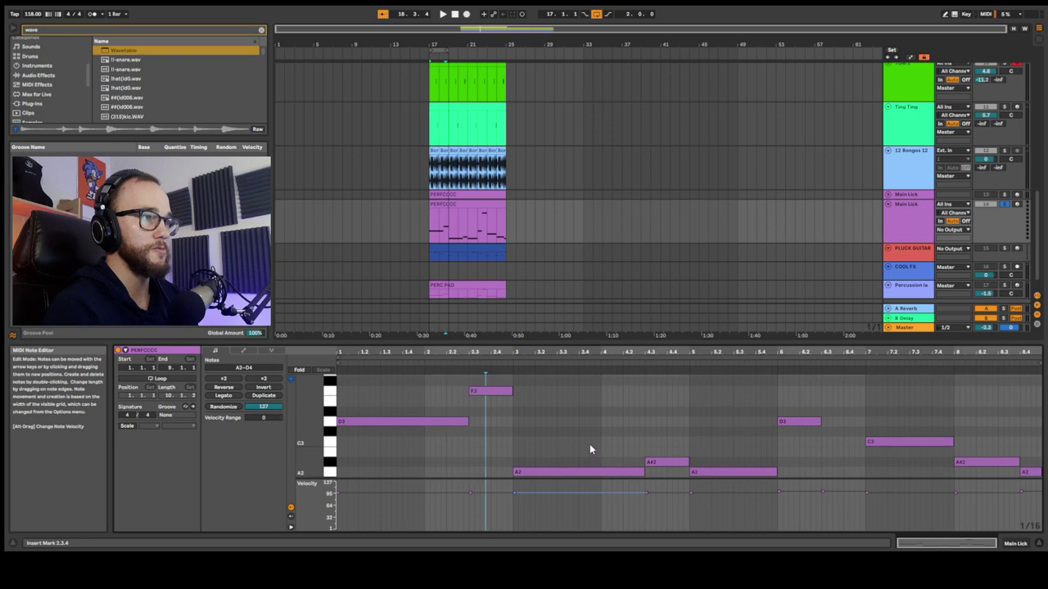
scroll(560, 412, "up", 1)
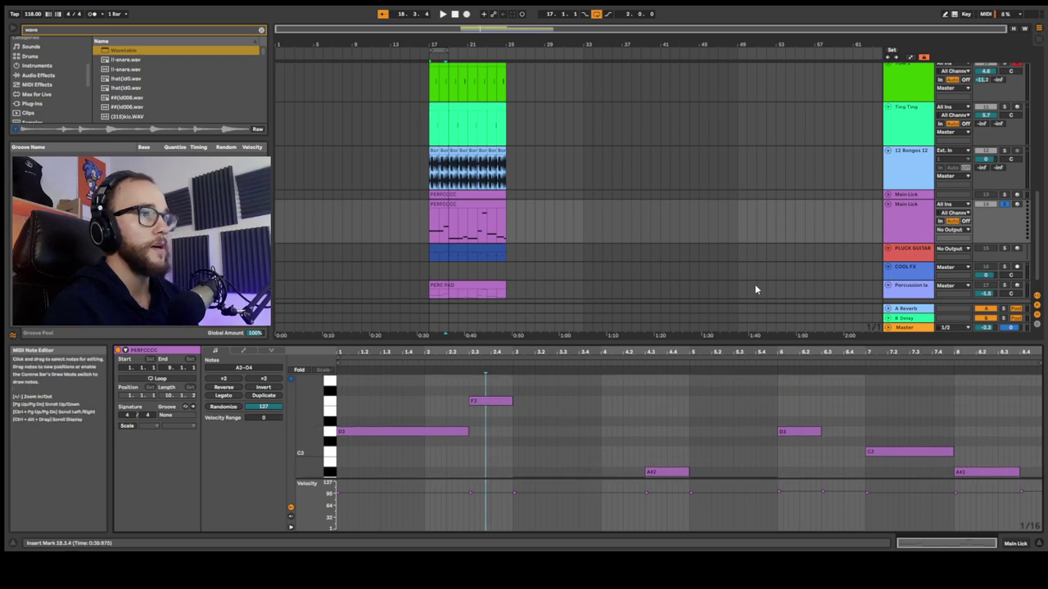
- Find Arpeggiator in the browser by searching for "arp" and load it onto the lower Main Lick track
double_click(909, 221)
left_click(431, 297)
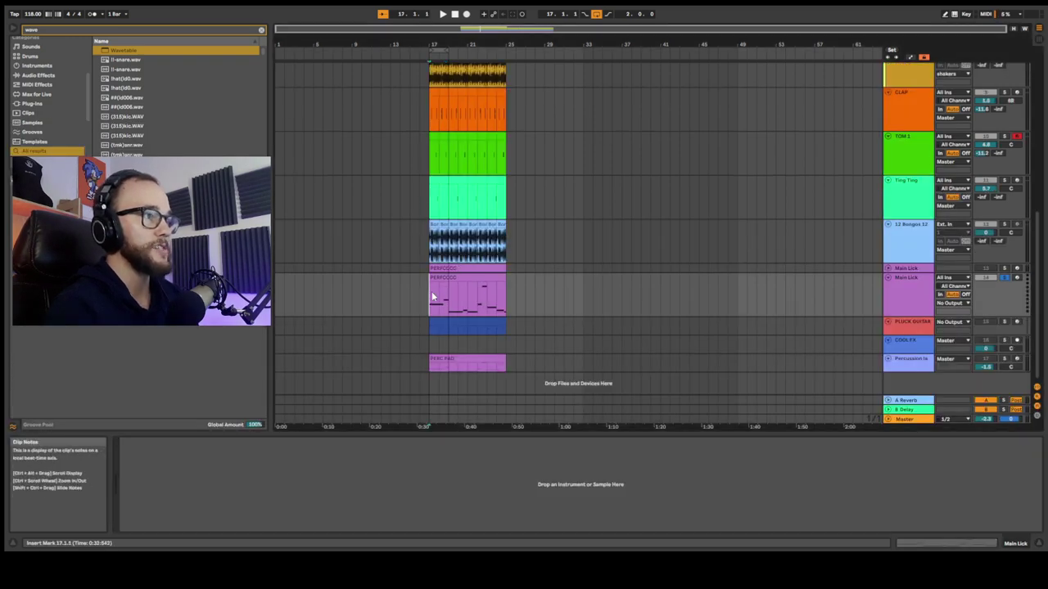
key("ctrl+f")
type("arp")
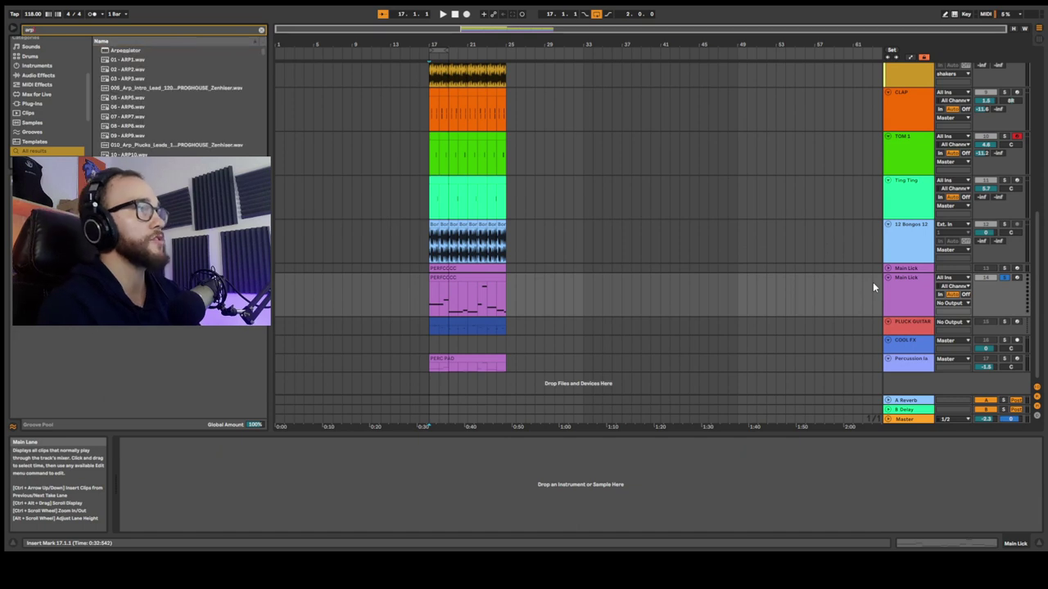
left_click(123, 51)
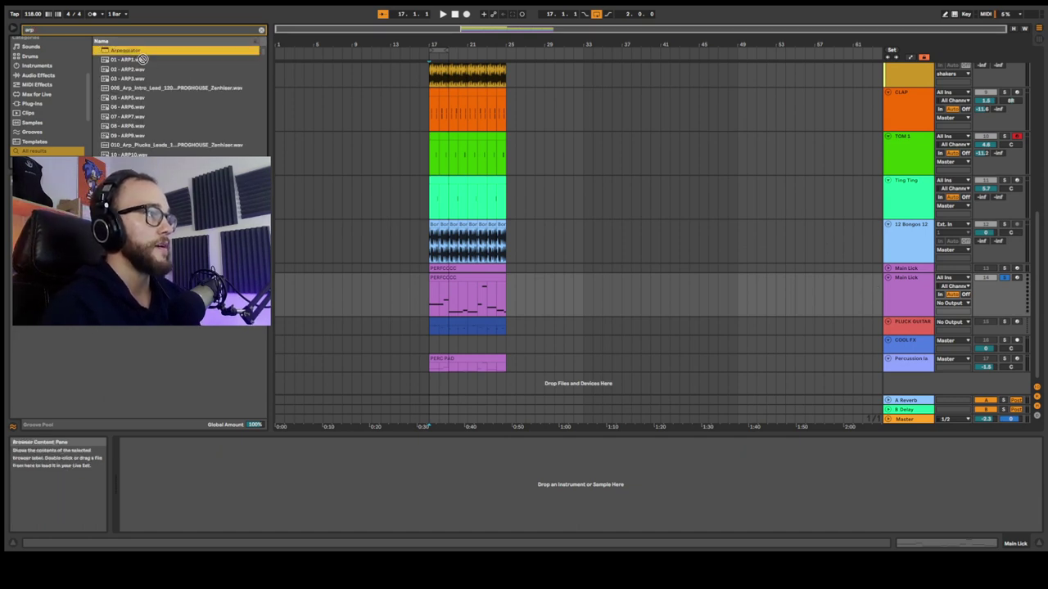
key("Return")
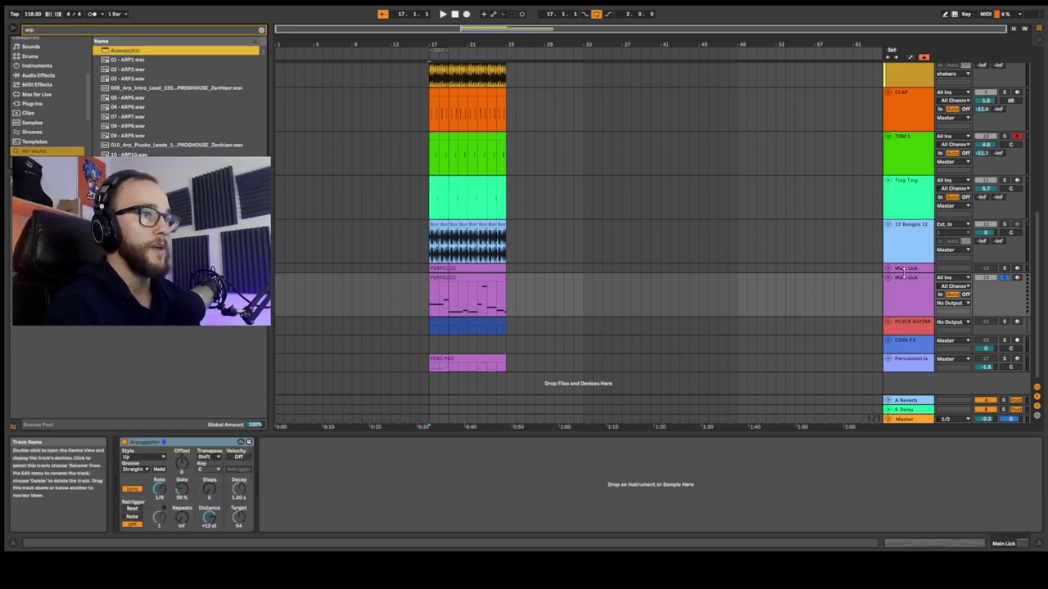
- Match the lower Main Lick track's Arpeggiator to the upper track's, with Steps at 2 and Style on Random
left_click(906, 270)
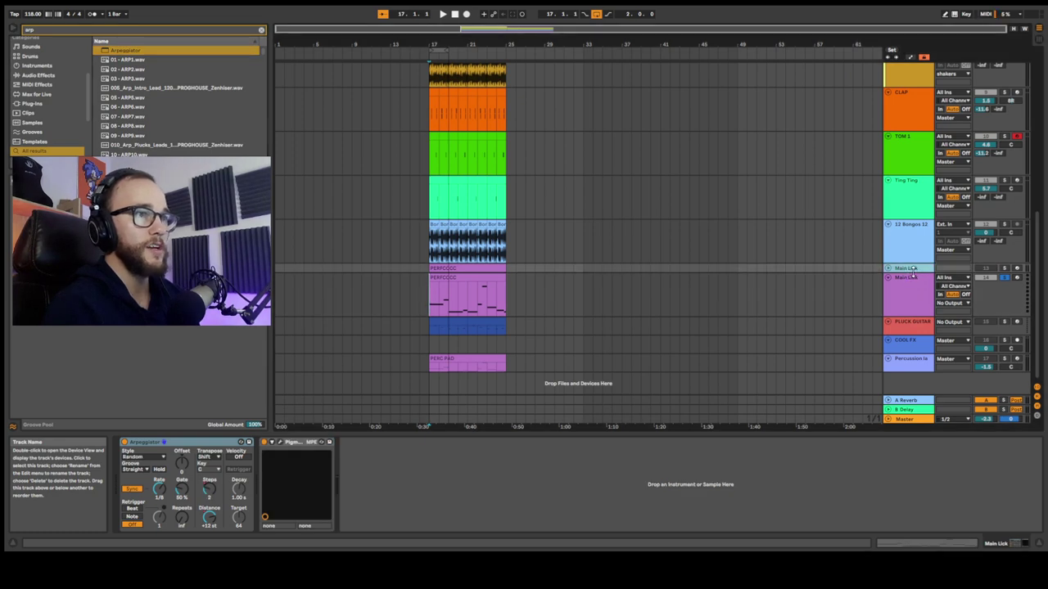
left_click(915, 303)
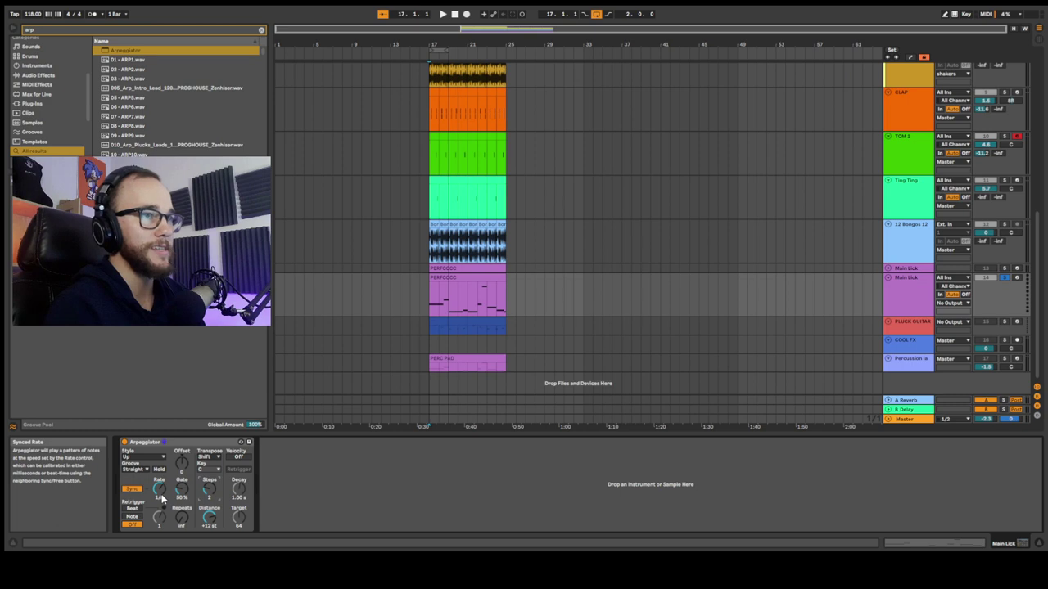
left_click(144, 457)
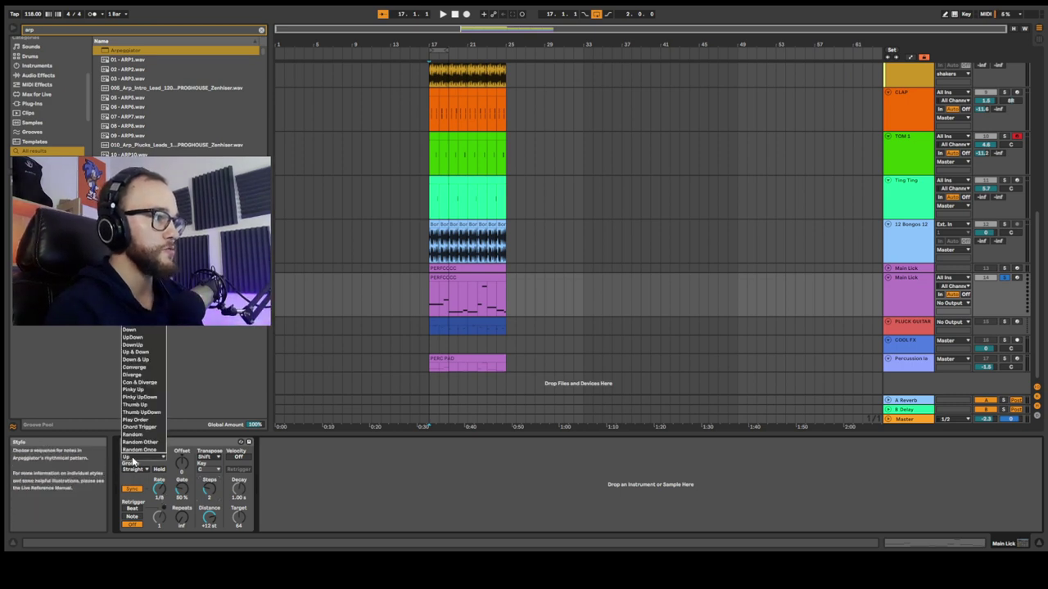
left_click(141, 440)
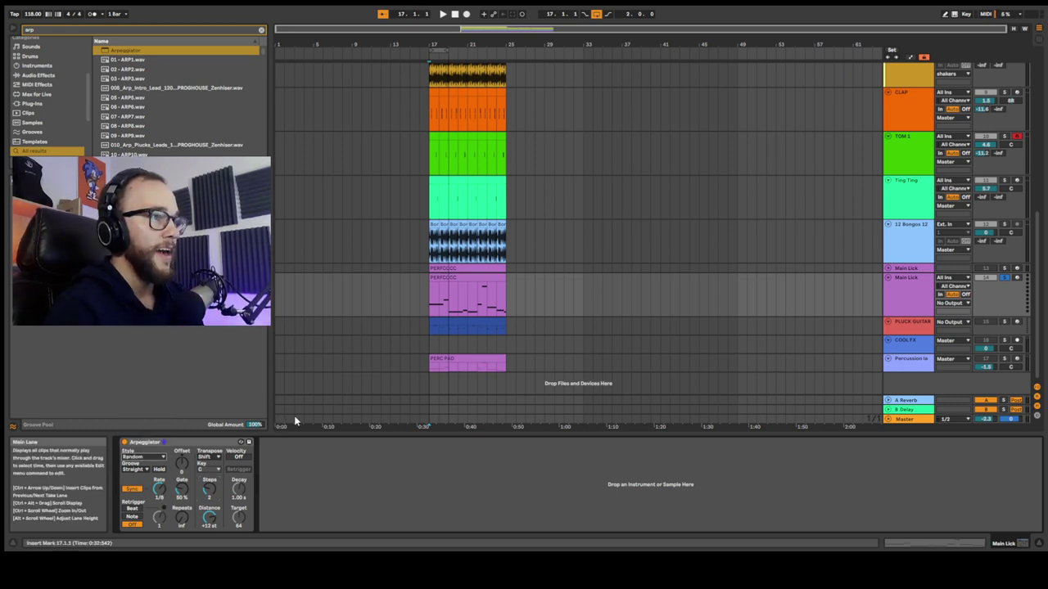
- Search the browser for "wave" and load the Wavetable synth after the Arpeggiator on the lower Main Lick track
left_click(913, 296)
key("ctrl+f")
type("wave")
key("Return")
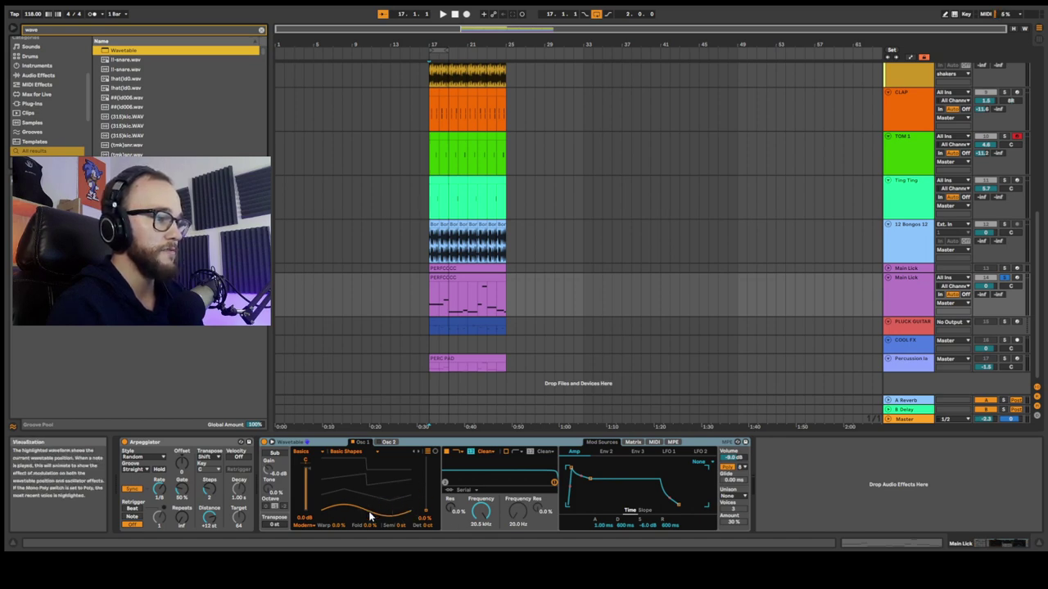
- Turn on Wavetable's second oscillator, lower its gain to -5.5 dB, and return to the first oscillator
left_click(388, 442)
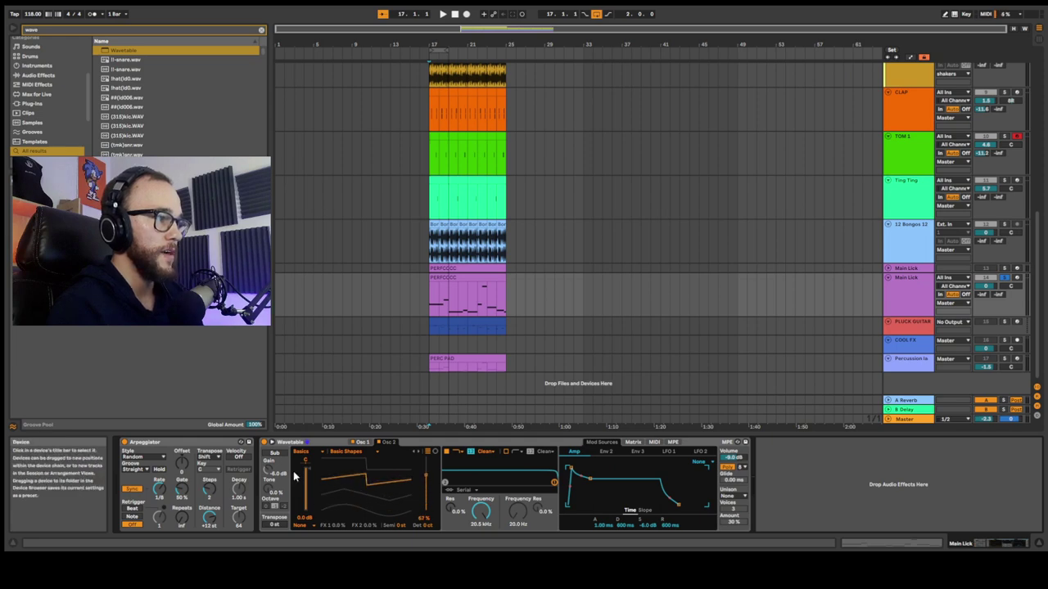
left_click_drag(305, 468, 305, 474)
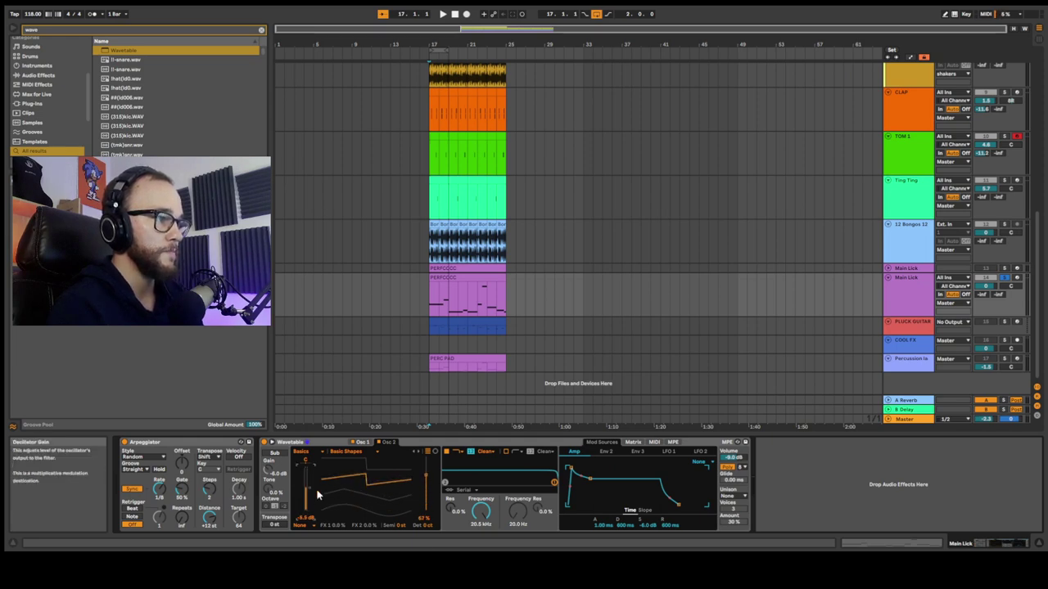
left_click(363, 443)
left_click(388, 443)
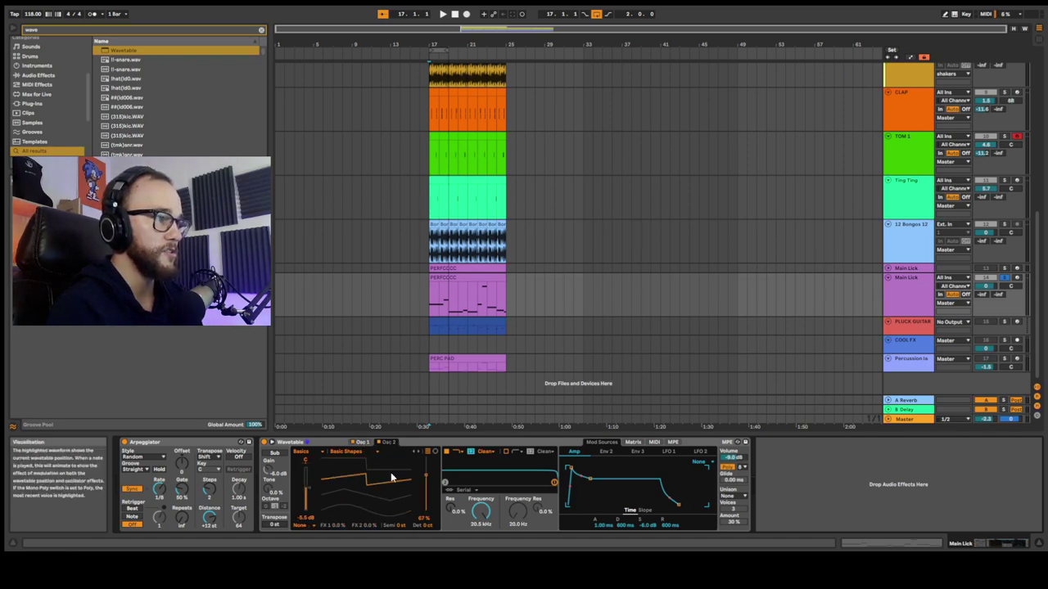
left_click(369, 443)
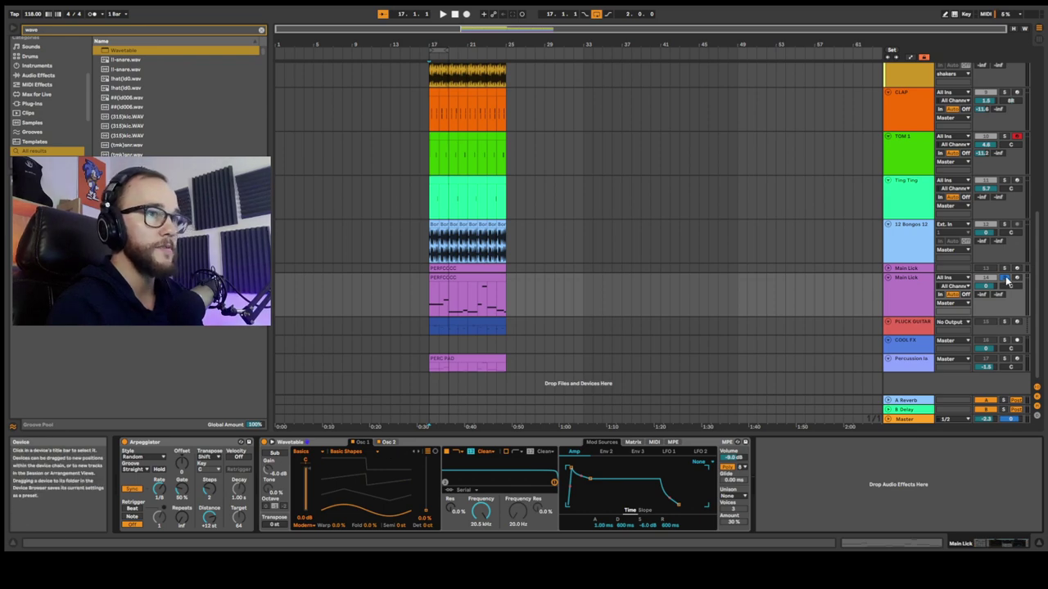
- Play the arpeggiated lick and lower Wavetable's first filter frequency to 202 Hz
key("space")
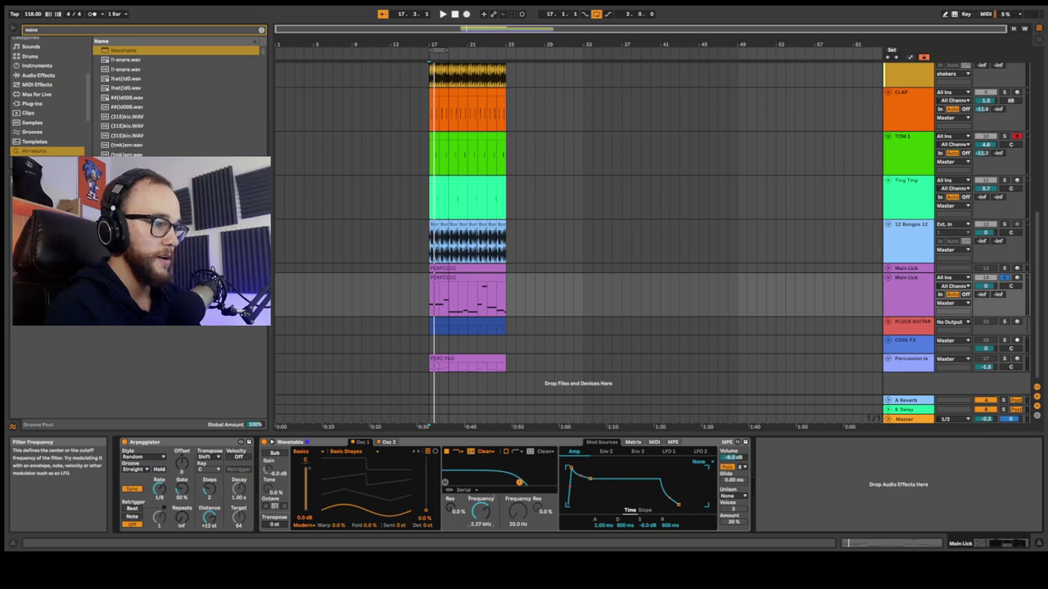
key("space")
mouse_move(480, 512)
left_mouse_down()
mouse_move(481, 531)
mouse_move(480, 520)
left_mouse_up()
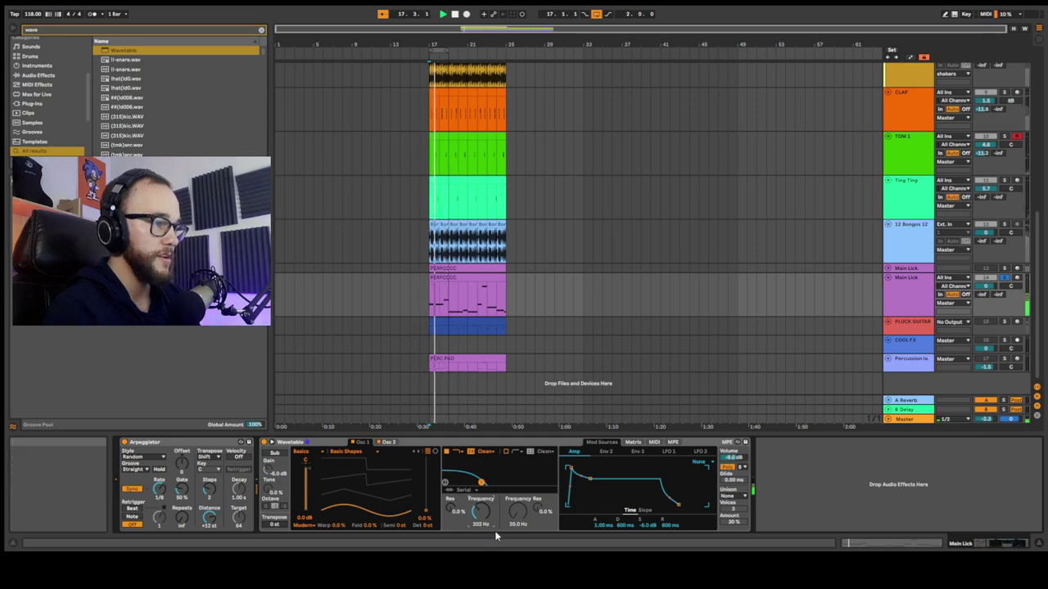
- Set Wavetable's Env 2 sustain to about 16% and the amp envelope's sustain to -3.8 dB
left_click(605, 451)
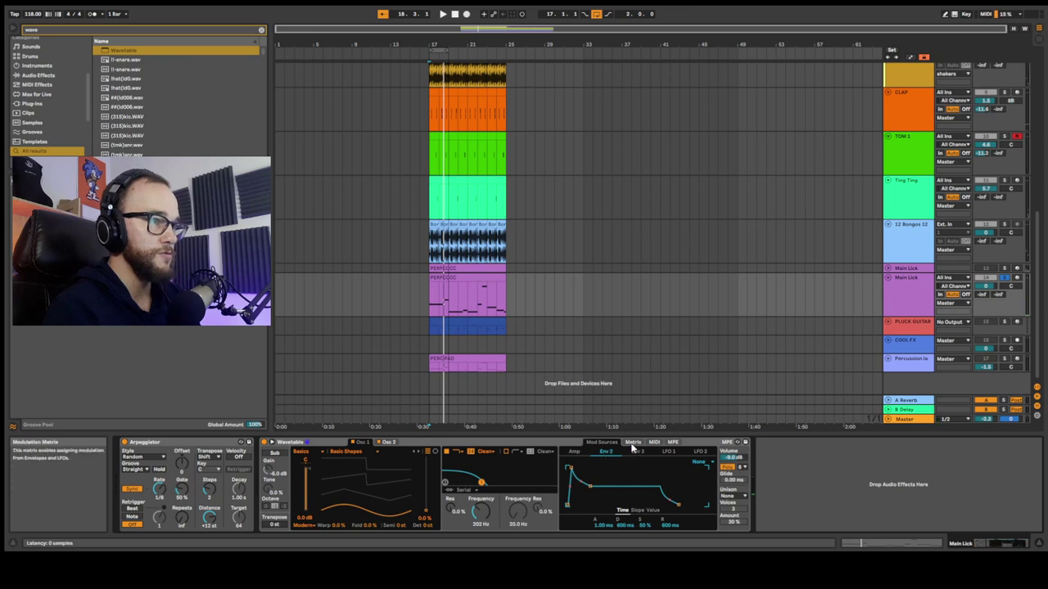
left_click_drag(633, 522, 633, 548)
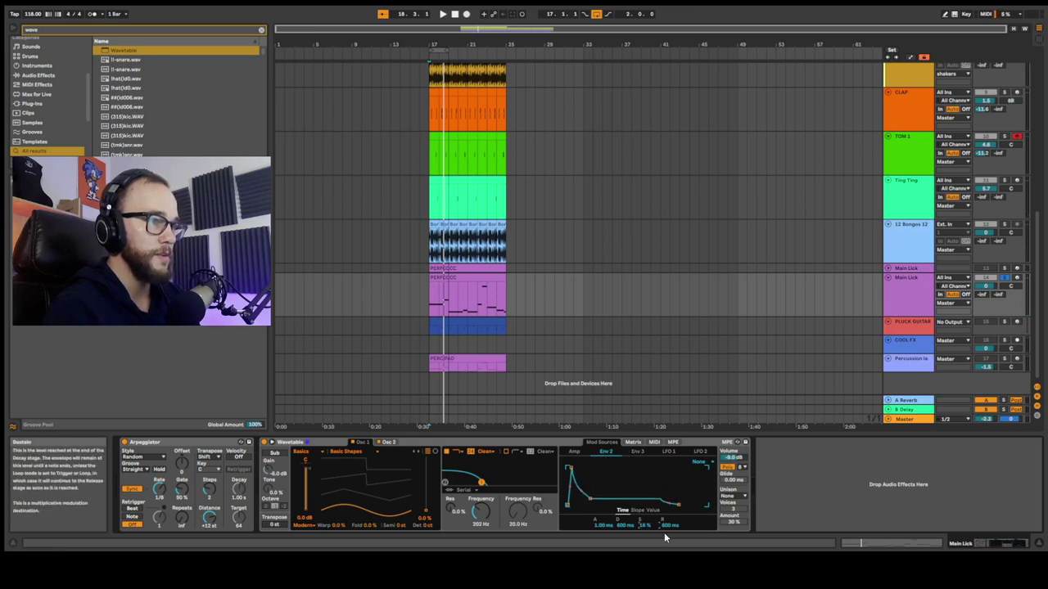
left_click(573, 453)
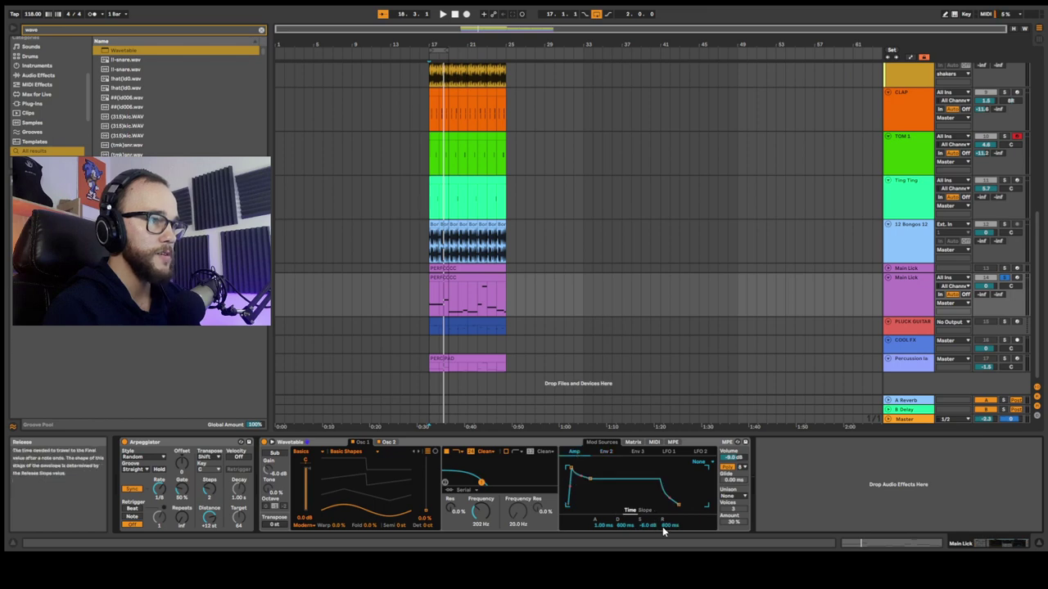
left_click_drag(646, 526, 647, 532)
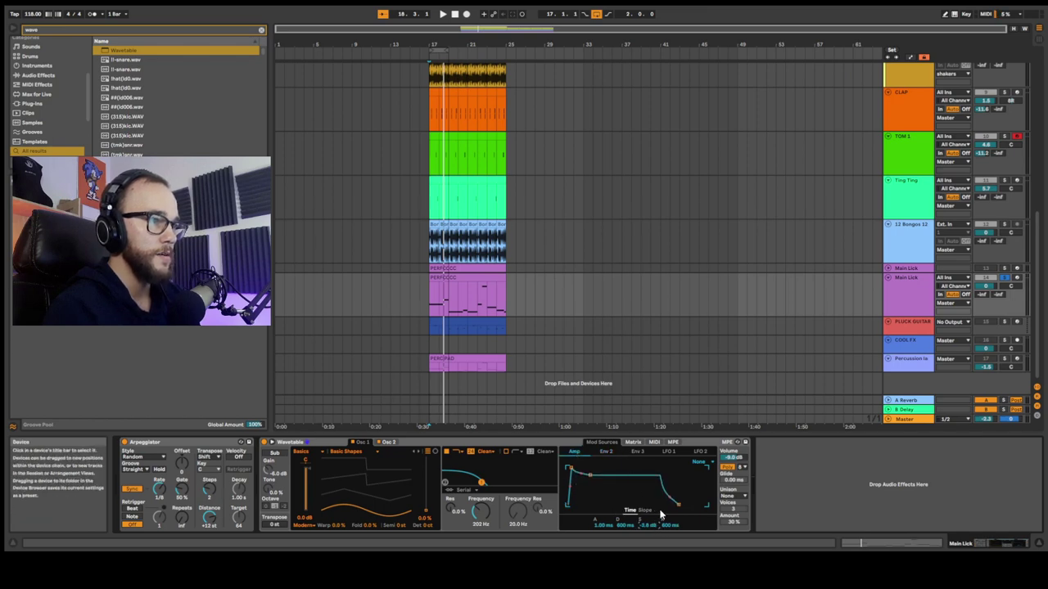
- Route Env 2 to Filter 1 frequency in Wavetable's modulation matrix at about 38, checking the amount against playback
left_click(633, 442)
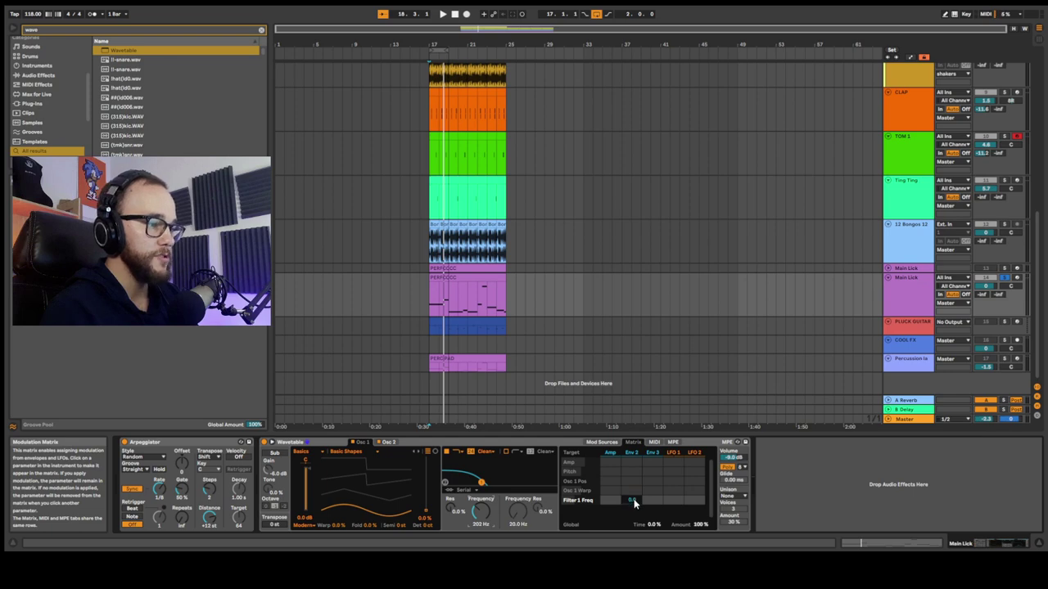
left_click_drag(631, 500, 631, 481)
key("space")
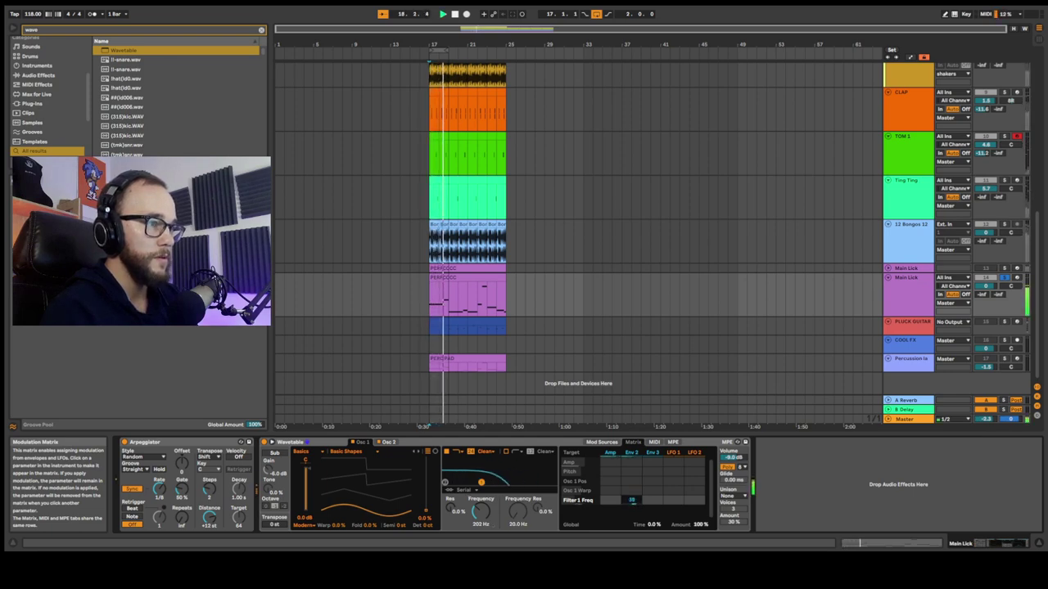
left_click_drag(631, 500, 632, 509)
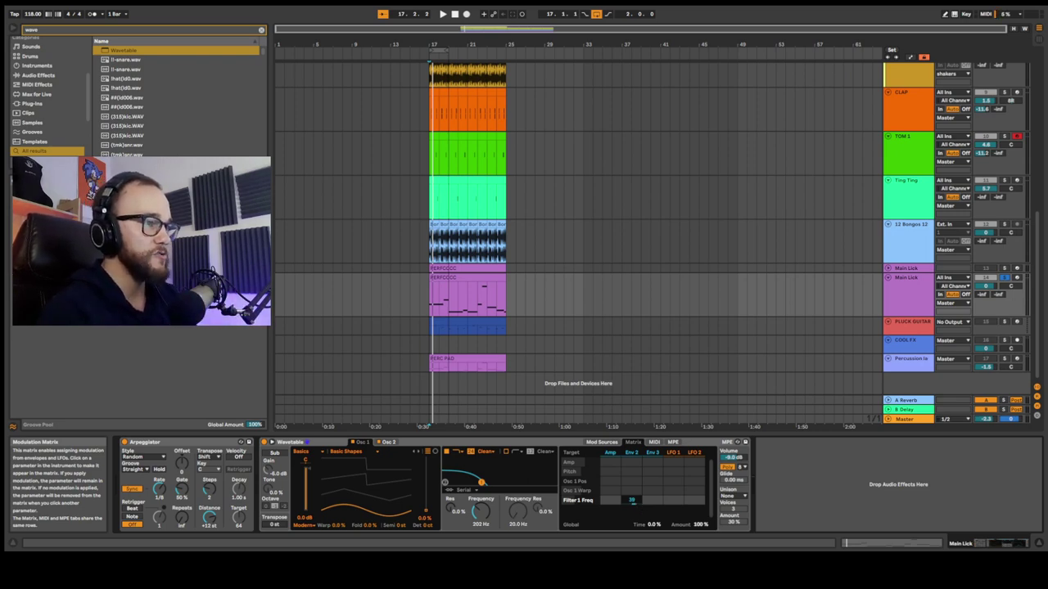
key("space")
key("space")
left_click_drag(635, 505, 635, 504)
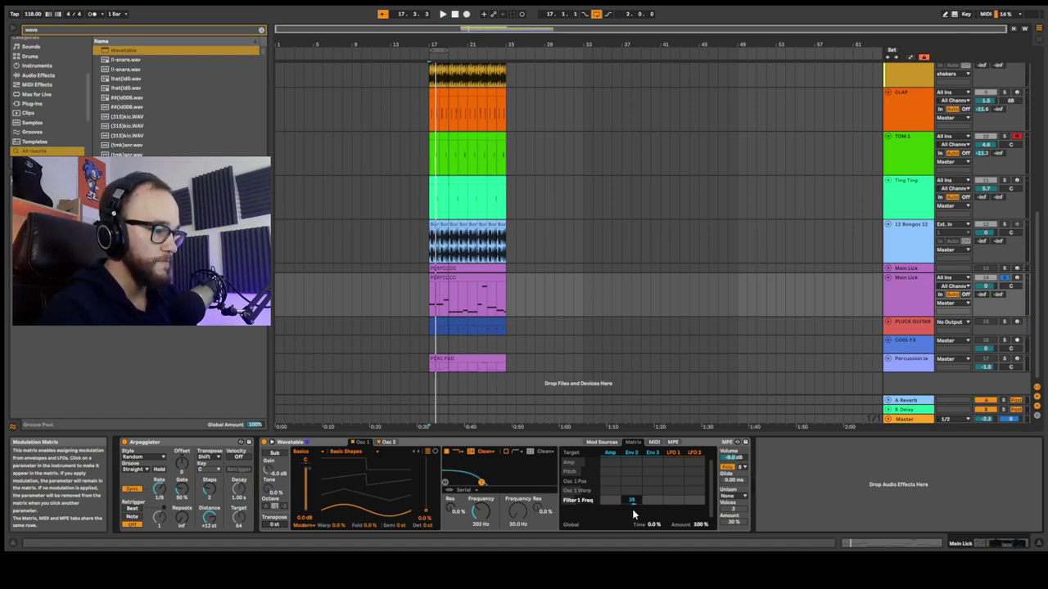
- Add Env 3 modulation of about 30 to Wavetable's Filter 1 frequency while listening to the lick
left_click(650, 455)
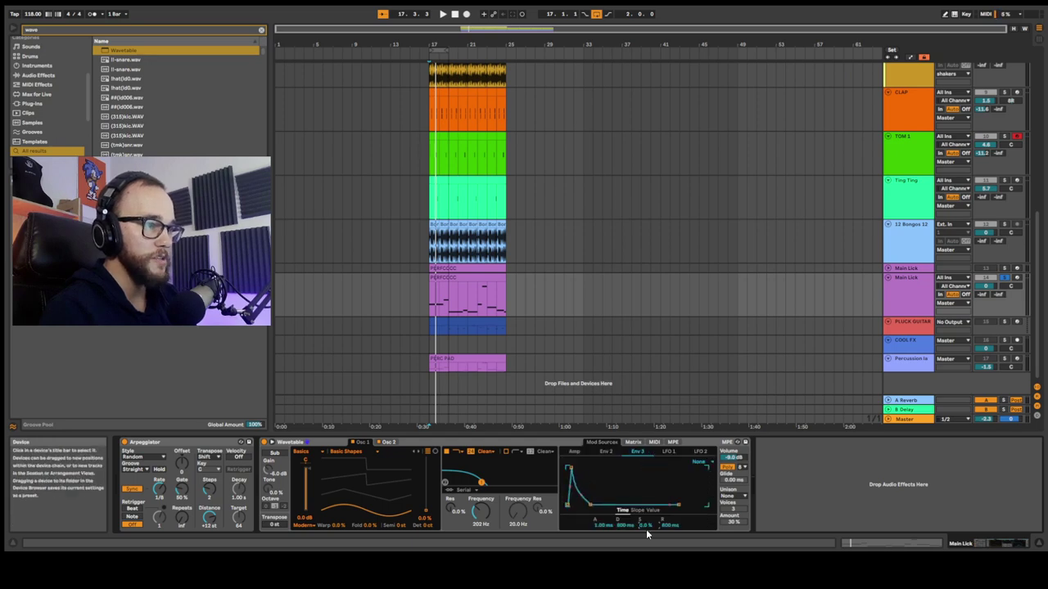
left_click(633, 442)
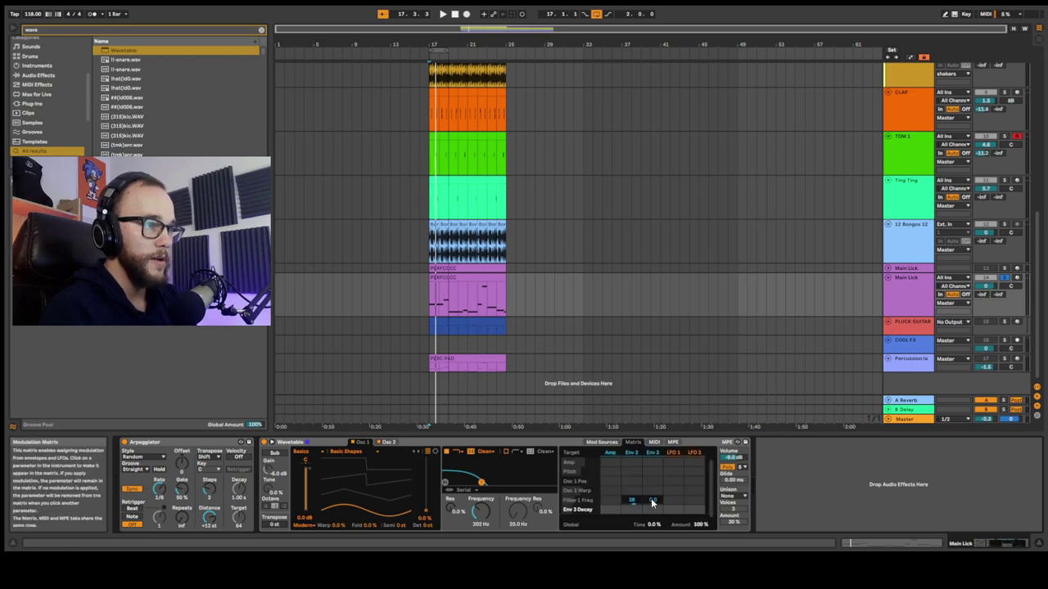
left_click_drag(653, 503, 652, 491)
key("space")
left_click_drag(652, 500, 652, 496)
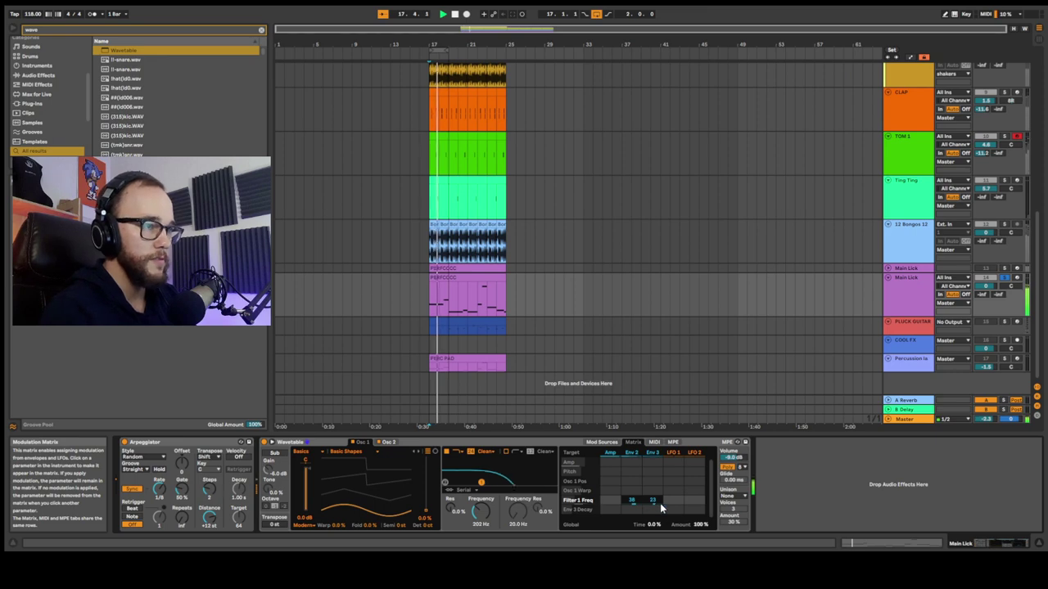
left_click_drag(652, 500, 652, 504)
- Set the second oscillator's wavetable position to 61% and its gain to -6.1 dB
left_click(388, 442)
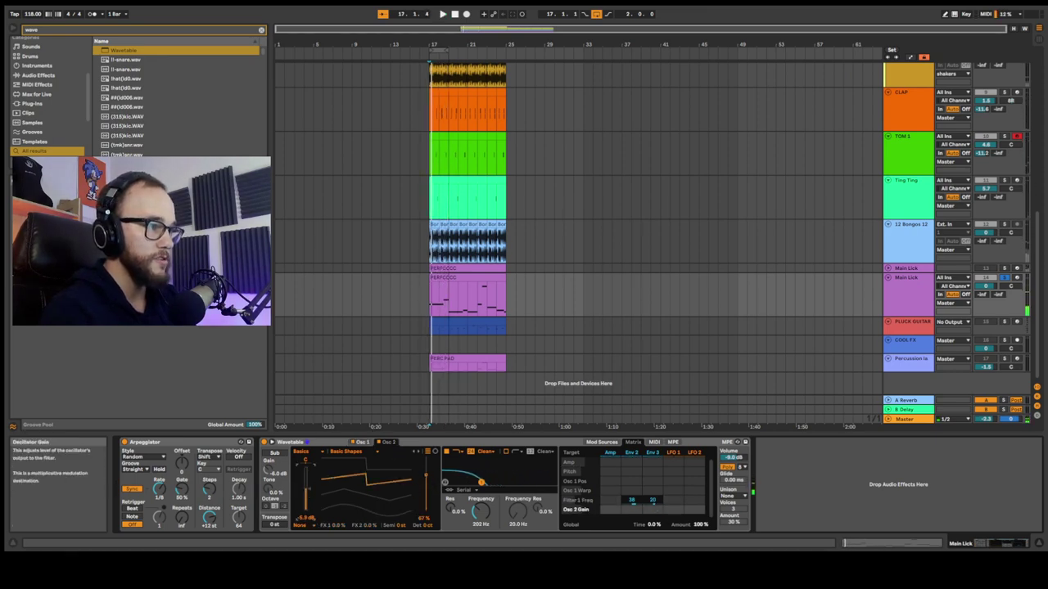
left_click_drag(344, 486, 344, 482)
key("space")
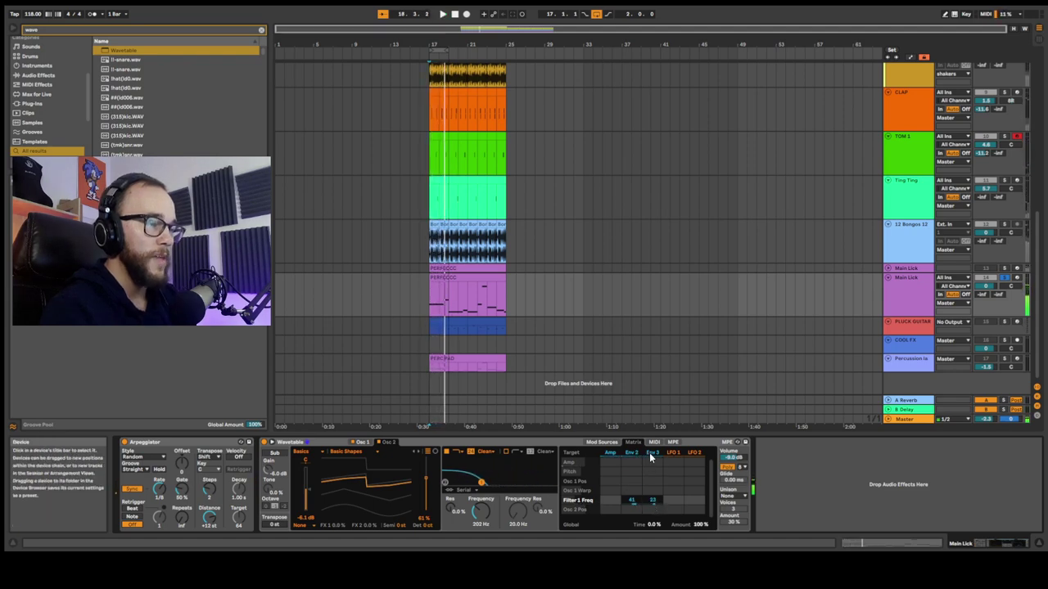
- Modulate Filter 1 resonance with Env 3 at about 75 and shorten Env 3's decay to 89.9 ms
left_click(450, 509)
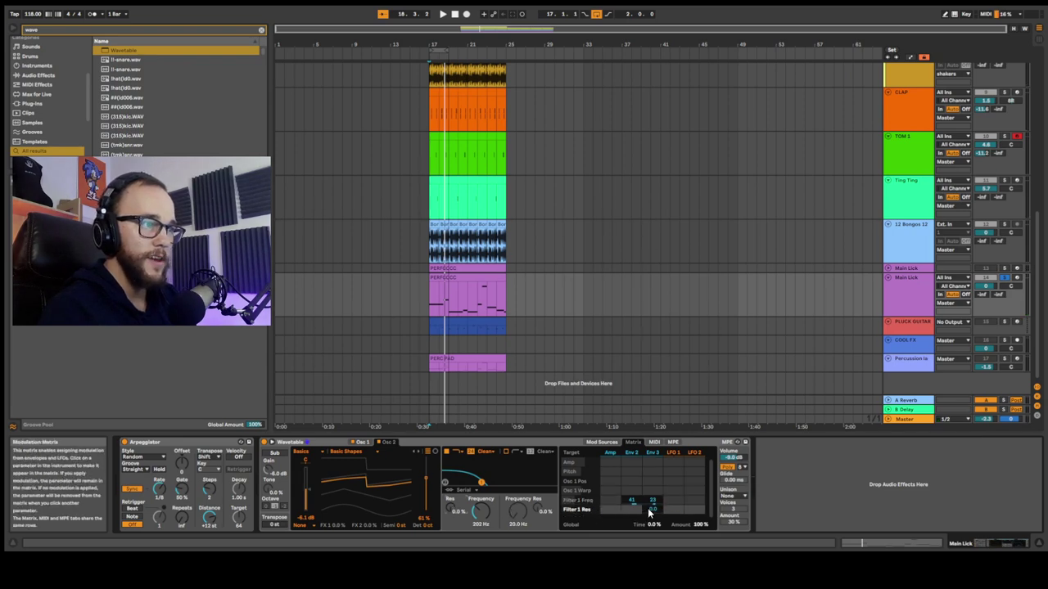
left_click_drag(647, 509, 647, 494)
key("space")
left_click_drag(653, 509, 653, 501)
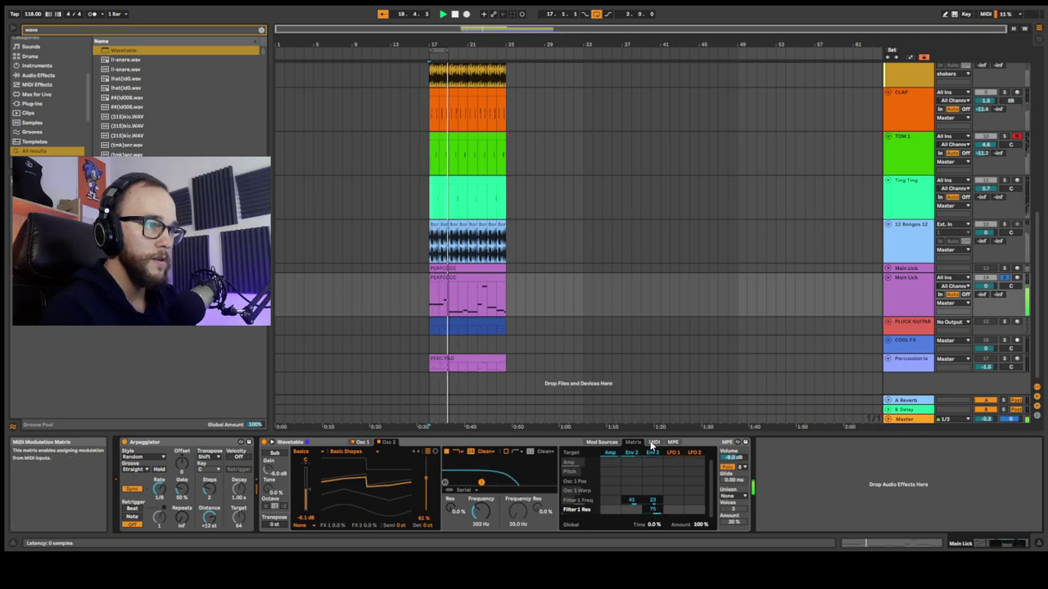
left_click(631, 453)
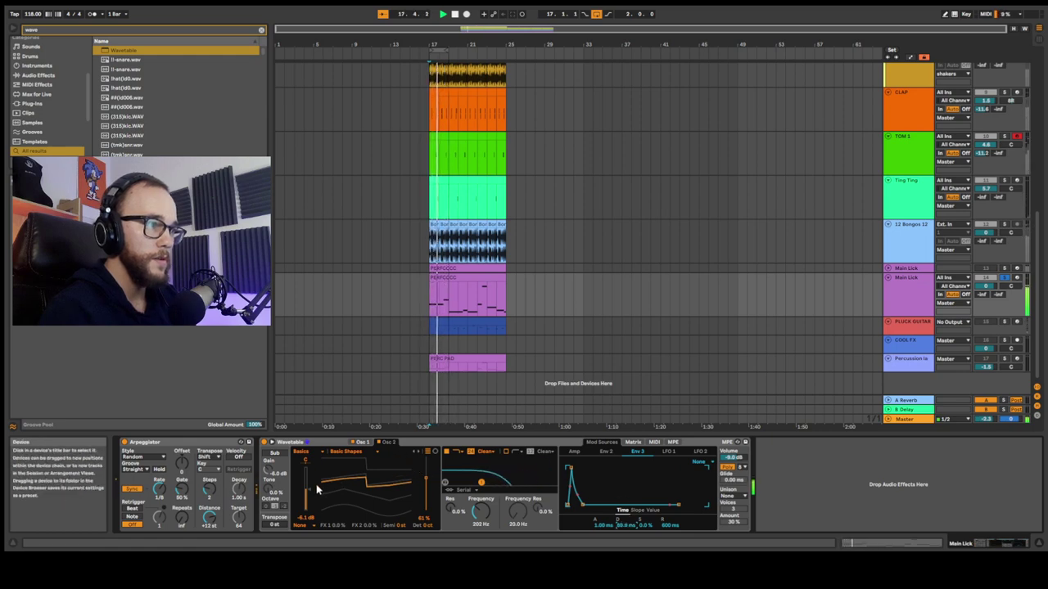
left_click(632, 442)
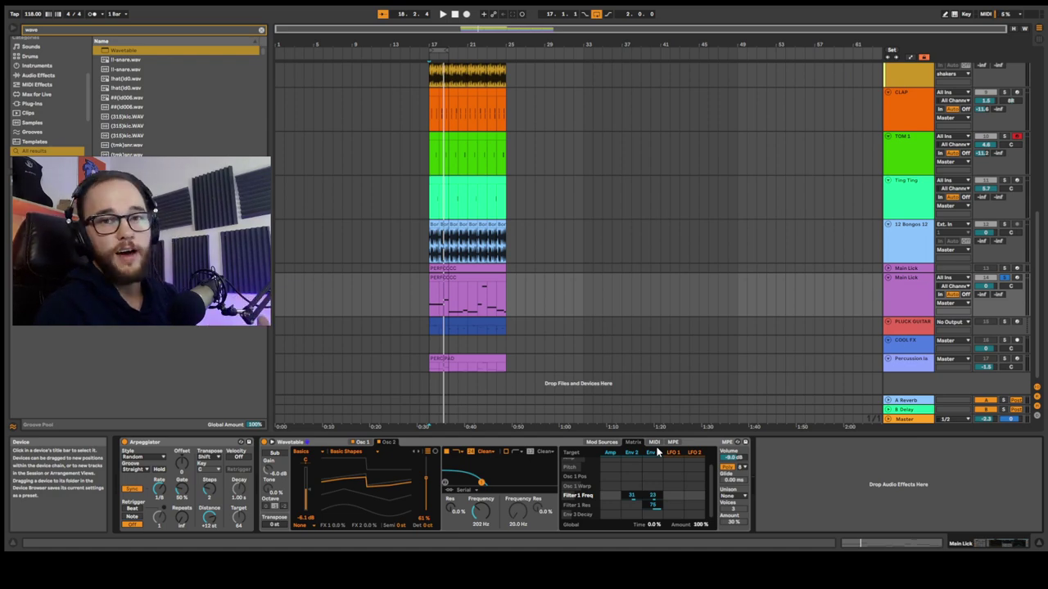
- Search the browser for "wander" and load the Wanderer delay preset after Wavetable
key("ctrl+f")
type("wander")
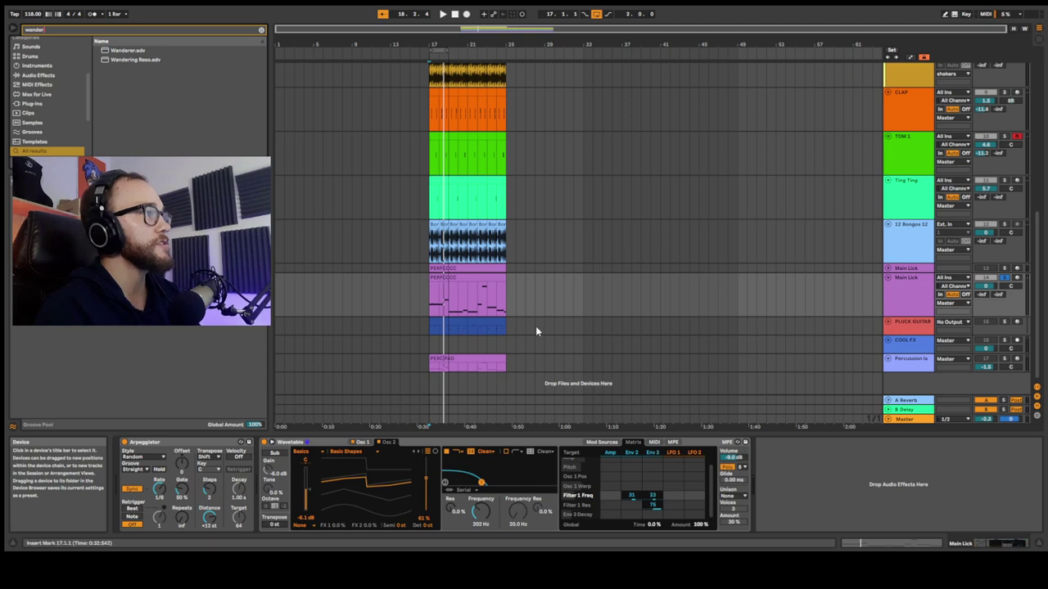
left_click(127, 51)
left_click_drag(778, 500, 778, 499)
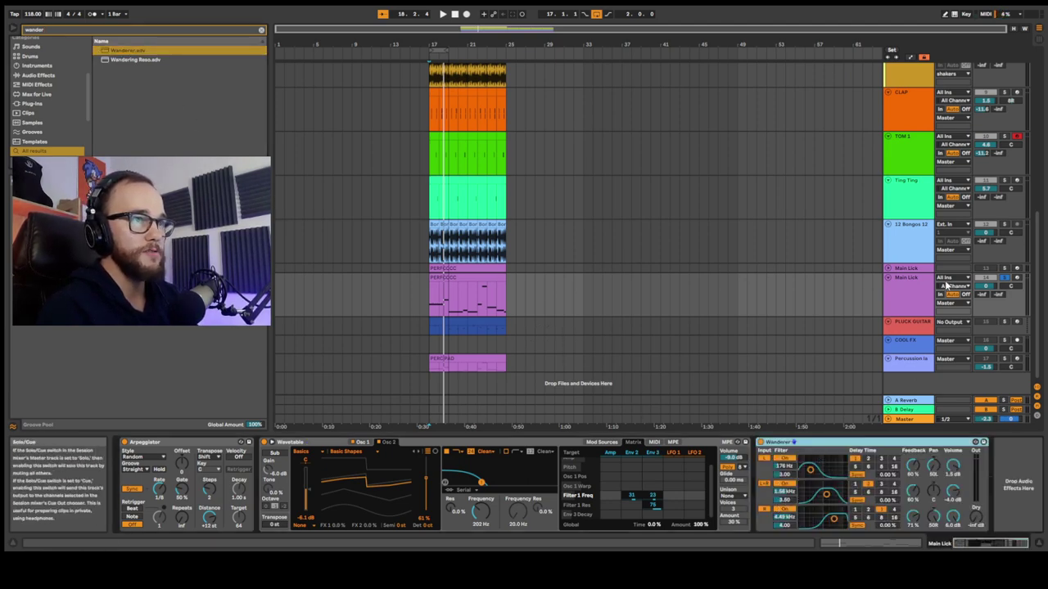
- Play the delayed lick on its own, then unsolo the lower Main Lick track and hear it with the full groove
key("space")
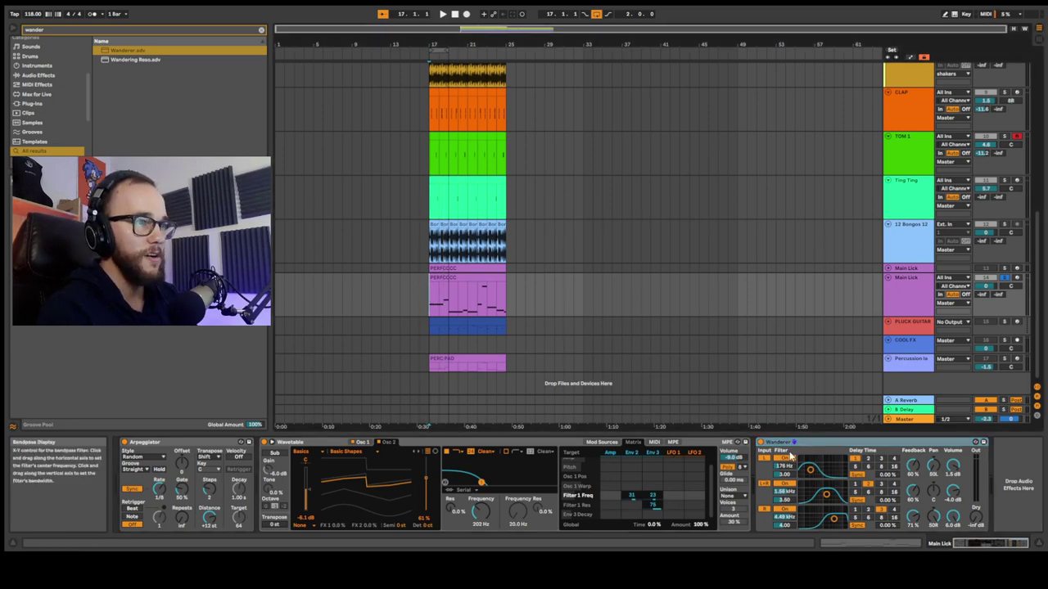
key("space")
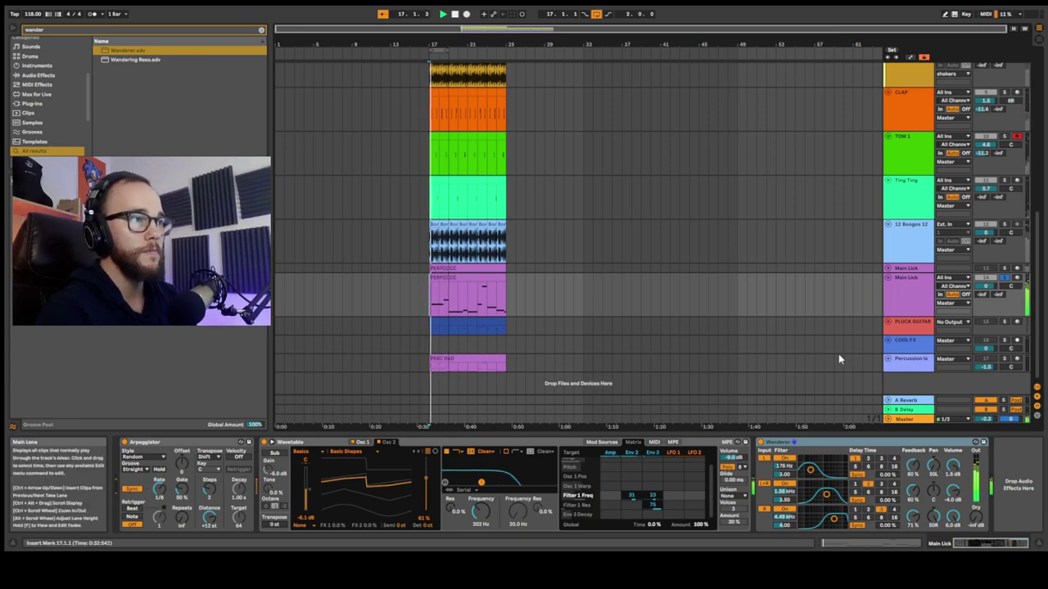
left_click(1005, 279)
left_click(1007, 280)
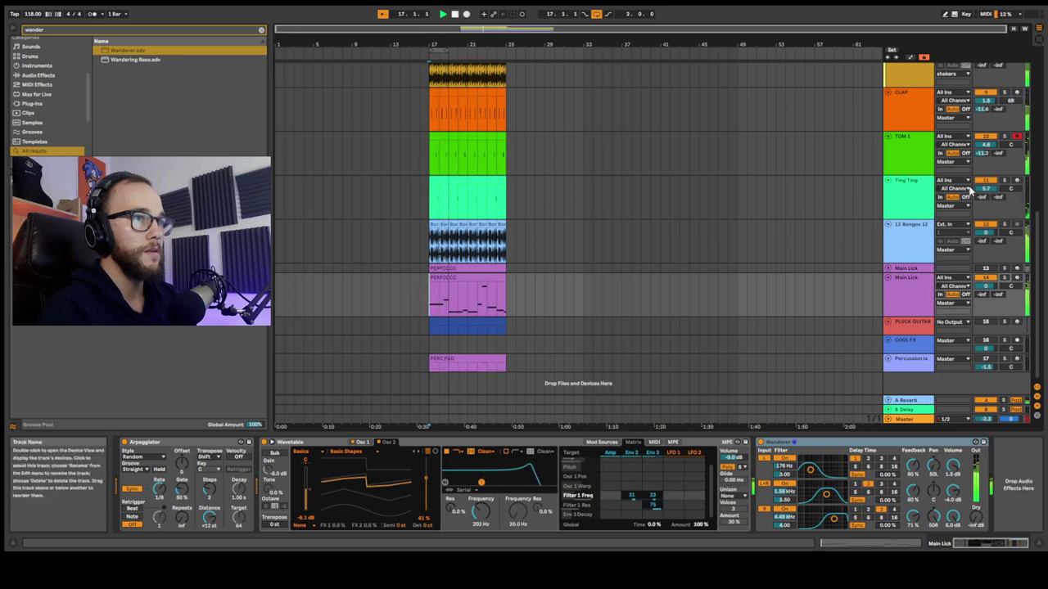
key("space")
- Transpose the Ting Ting track's Bells Agogo Hi sample to -4 st and play the groove
left_click(897, 297)
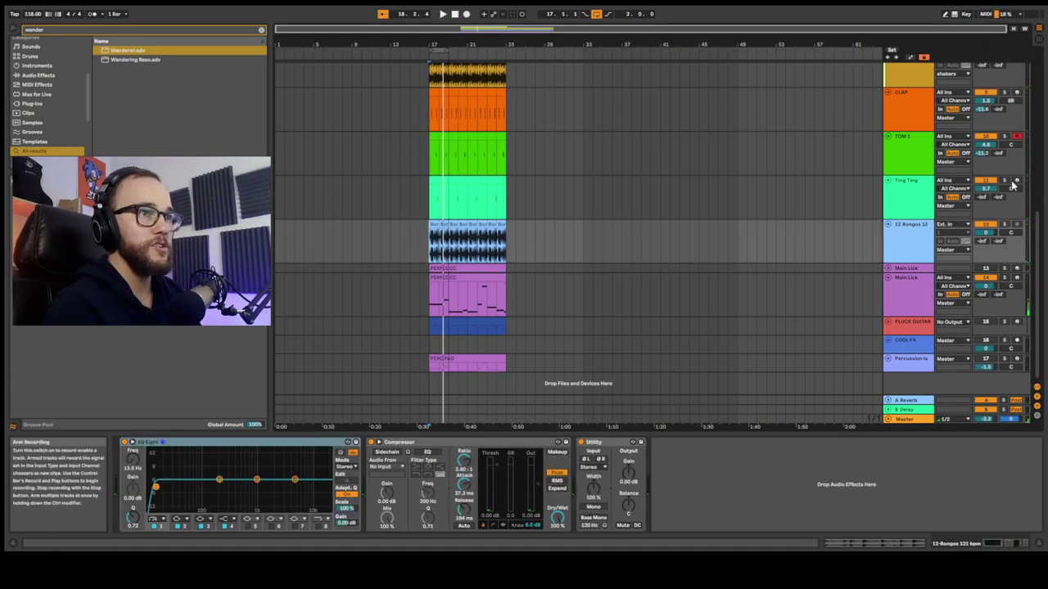
left_click(893, 189)
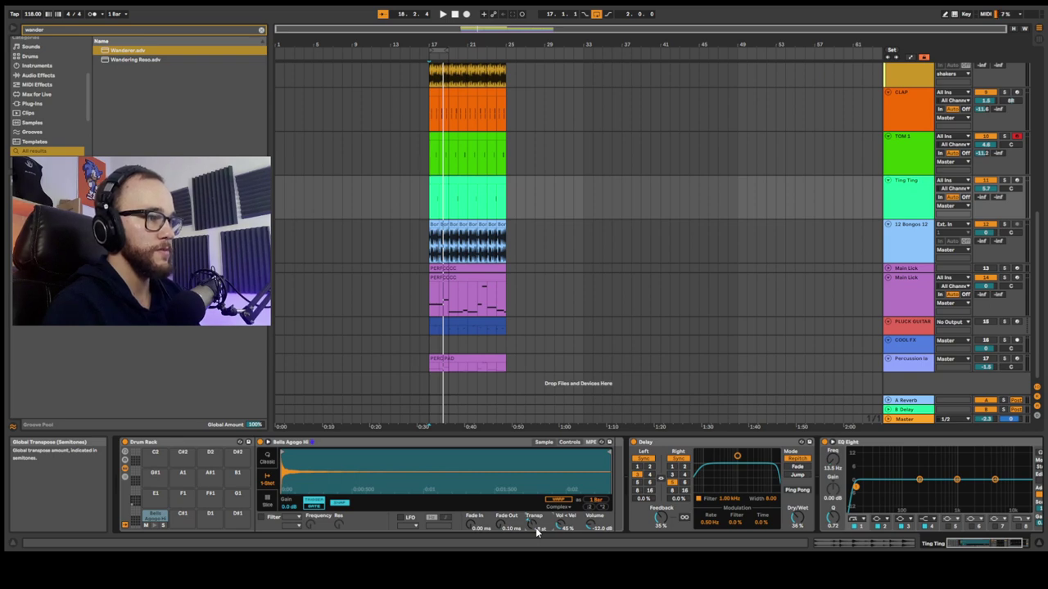
key("space")
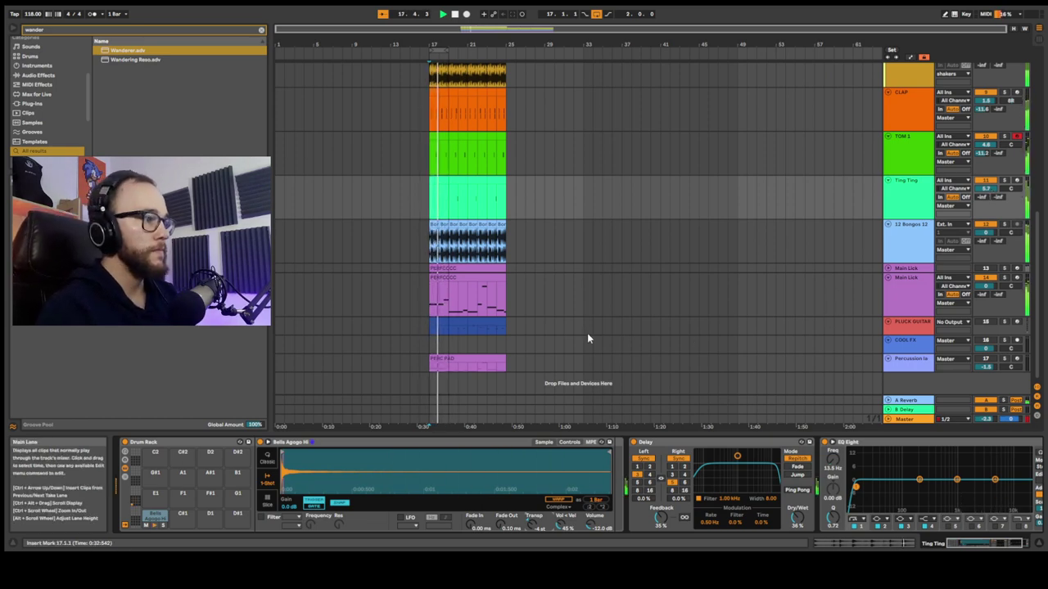
key("space")
- Search the browser for "erosion" and insert Erosion between Wavetable and Wanderer on the lower Main Lick track
left_click(914, 282)
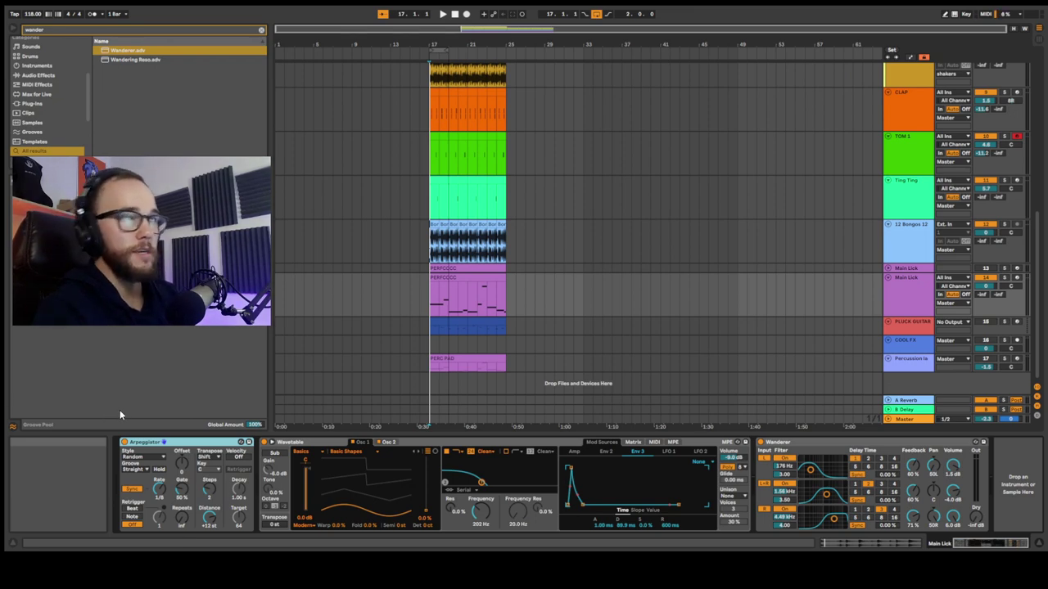
left_click(124, 30)
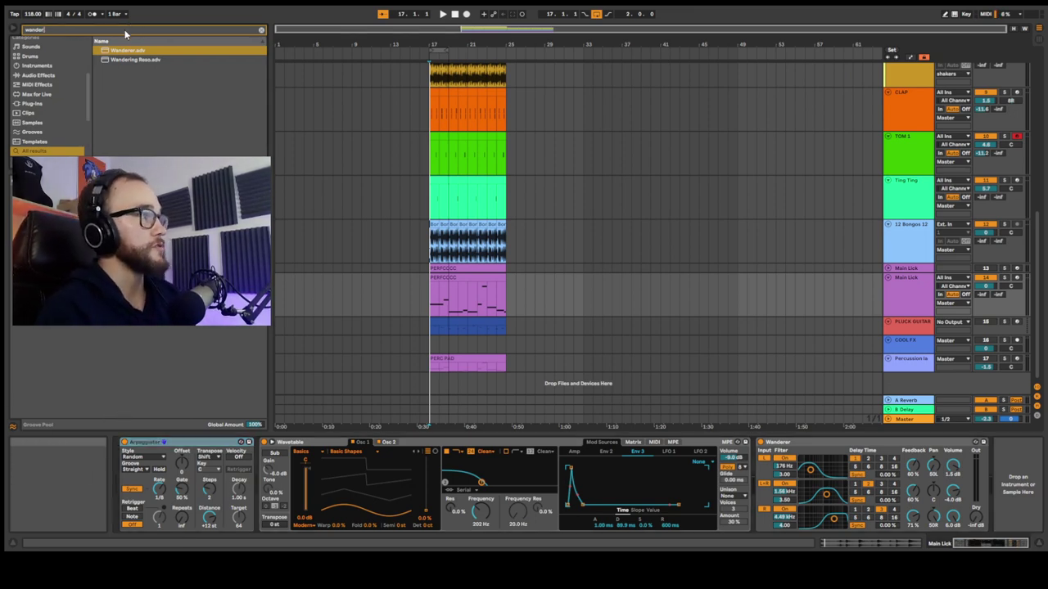
type("erosion")
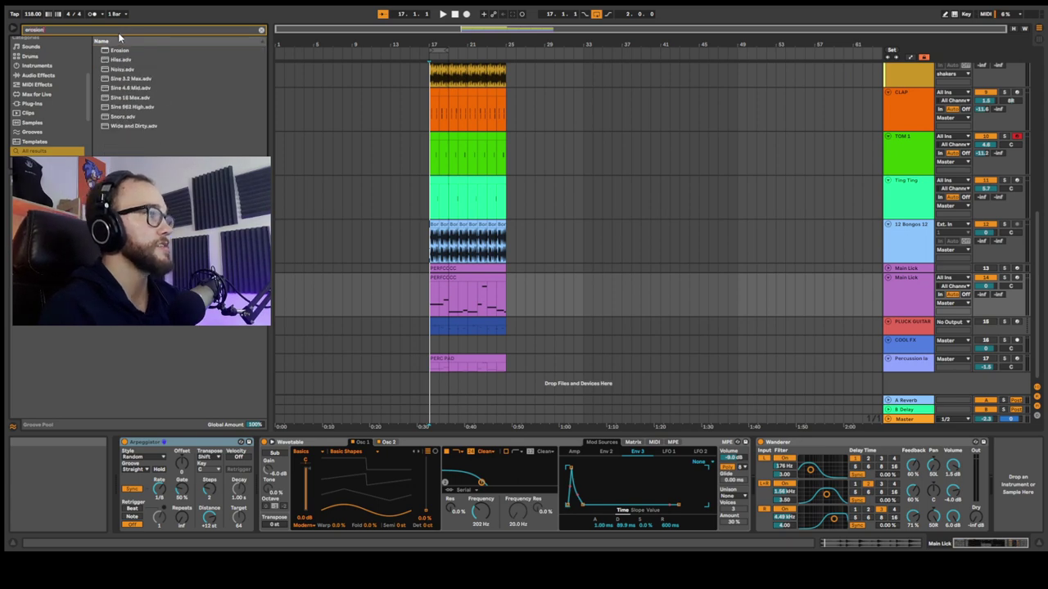
left_click_drag(152, 51, 155, 60)
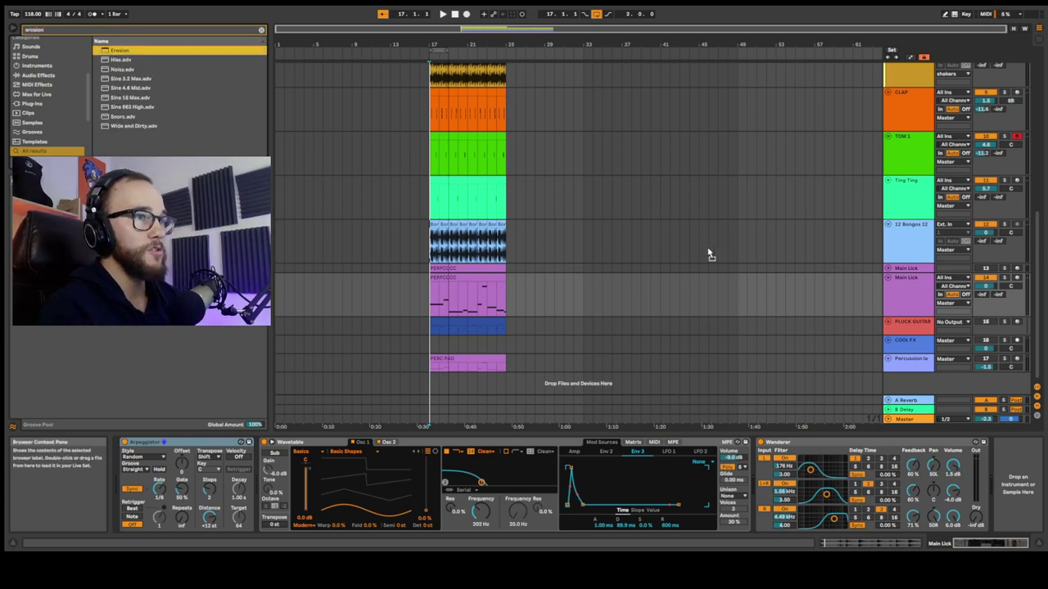
mouse_move(878, 291)
left_mouse_down()
mouse_move(896, 289)
mouse_move(795, 430)
mouse_move(800, 488)
mouse_move(976, 473)
mouse_move(819, 482)
left_mouse_up()
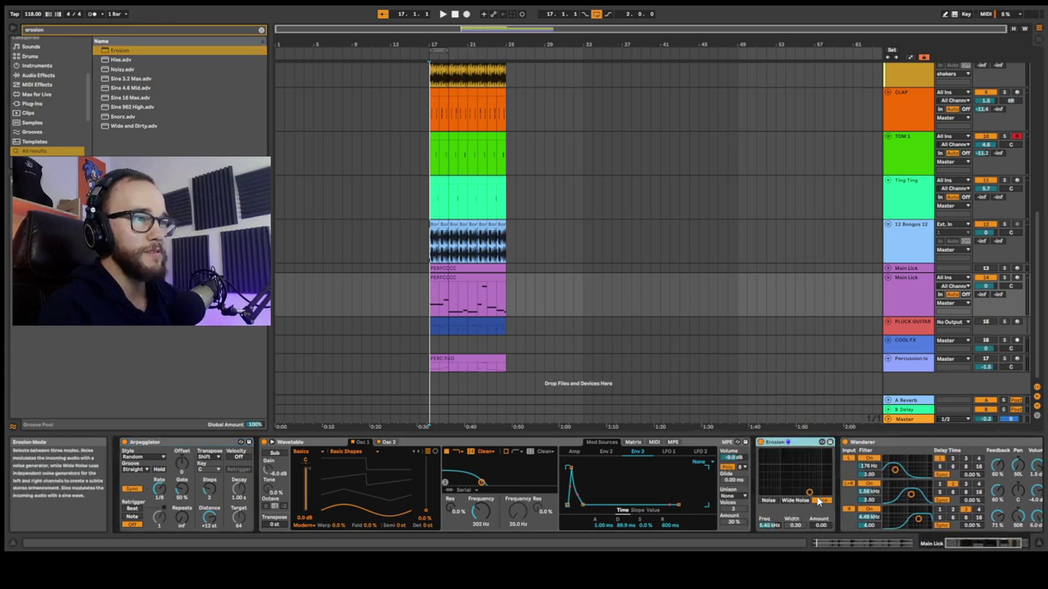
- Set Erosion to Noise mode at about 5 kHz with an amount of 14.4, and solo the lower Main Lick track
key("space")
mouse_move(810, 492)
left_mouse_down()
mouse_move(799, 456)
mouse_move(815, 477)
left_mouse_up()
left_click(1004, 278)
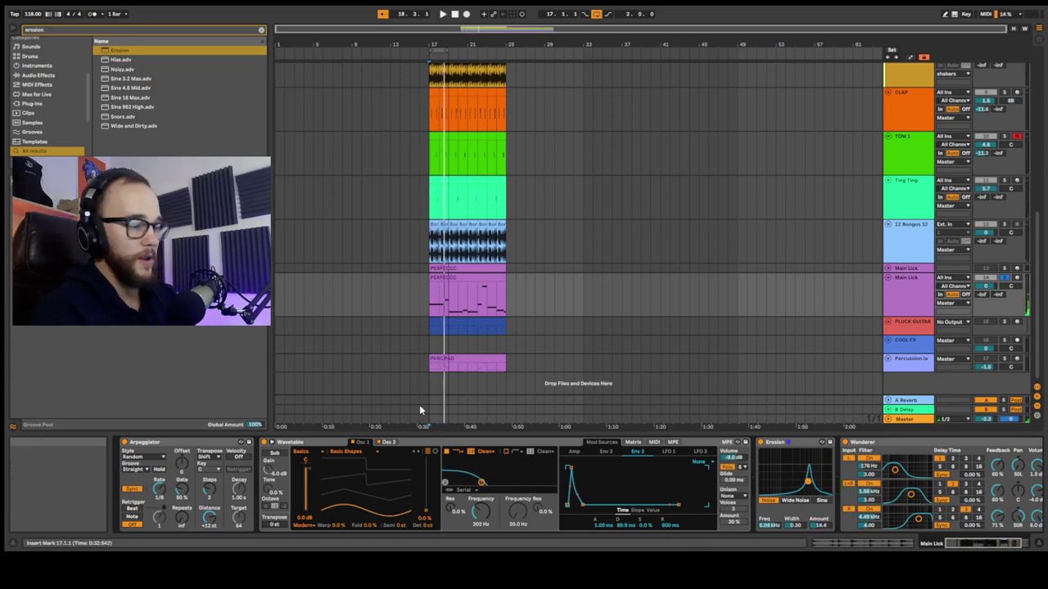
- Search the browser for "lfo" and insert the LFO device between Erosion and Wanderer
left_click(147, 33)
type("l")
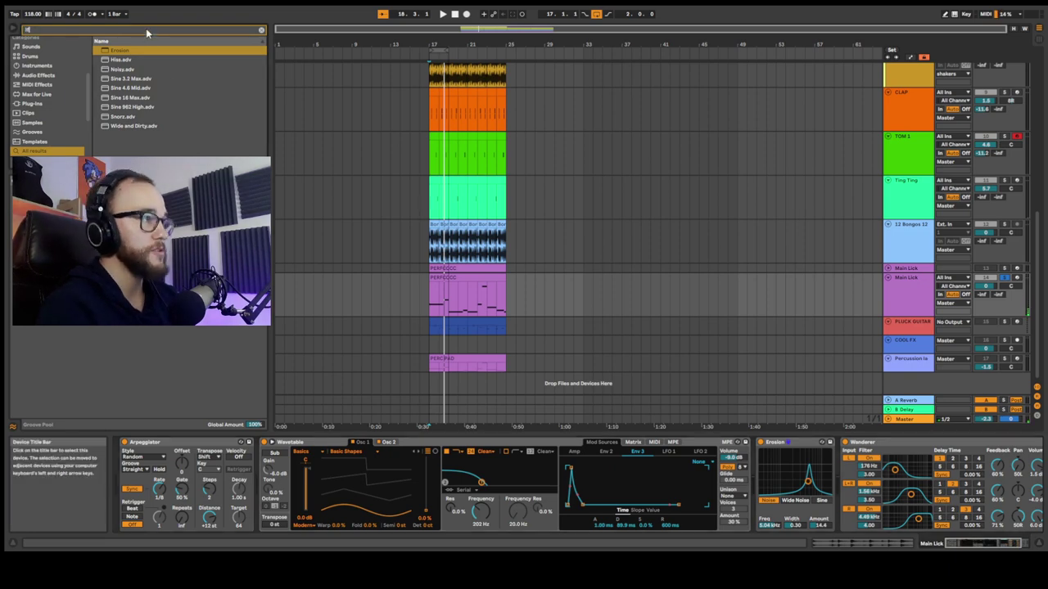
type("fo")
left_click_drag(109, 52, 837, 492)
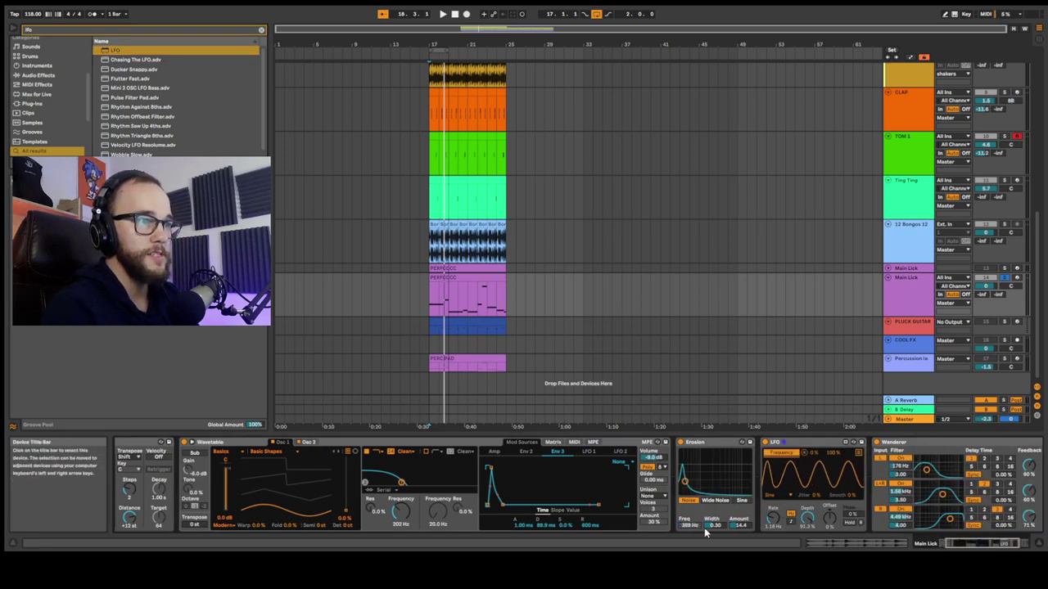
- Map the LFO to Erosion's frequency, slow its rate to 0.11 Hz and adjust the modulation depth
left_click(701, 526)
left_click_drag(774, 518, 773, 556)
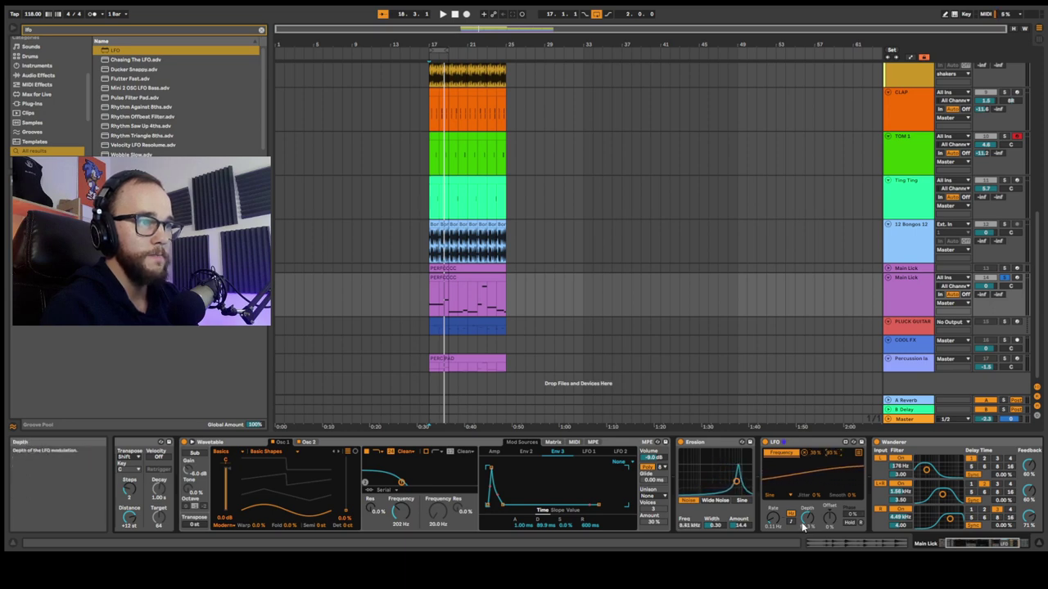
left_click_drag(801, 523, 802, 474)
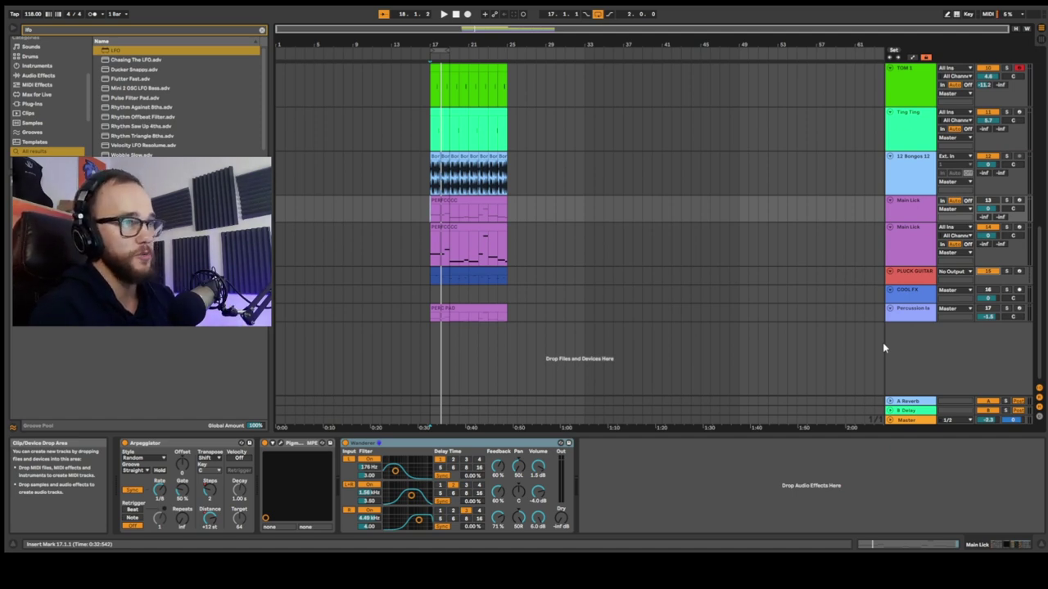
- Solo and play the lower Main Lick track, and extend the loop from bar 17 to eight bars
left_click(1006, 227)
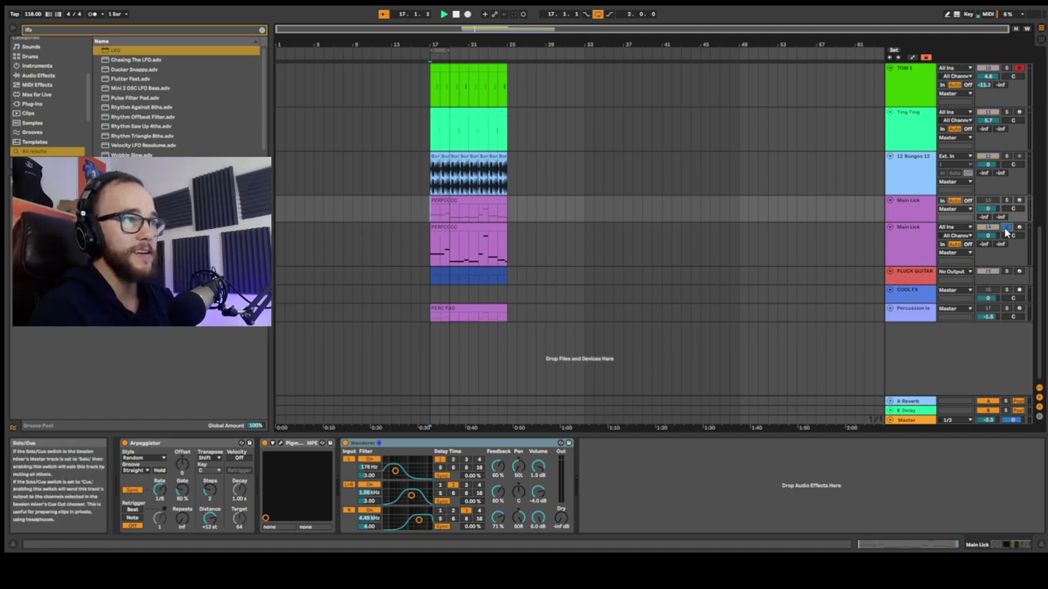
key("space")
key("space")
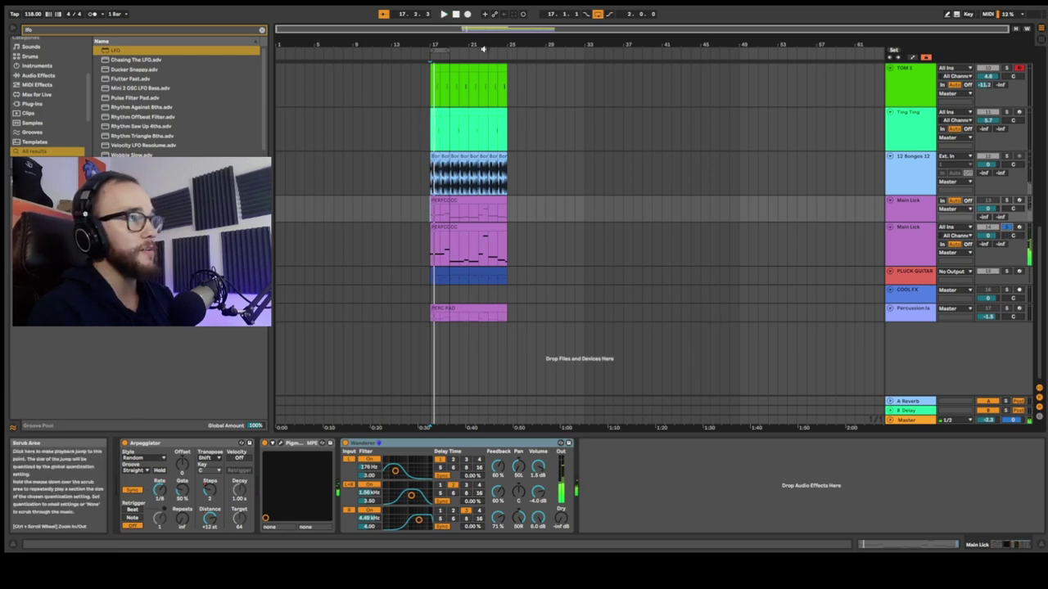
left_click_drag(454, 51, 489, 50)
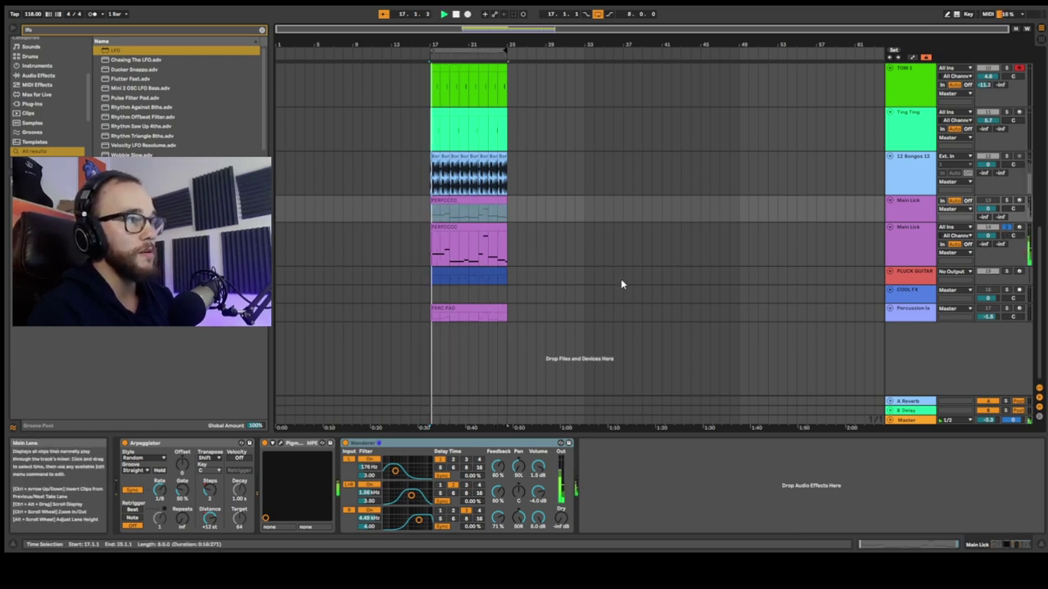
- Open the PLUCK GUITAR track's MIDI clip in the note editor
left_click(913, 278)
double_click(469, 274)
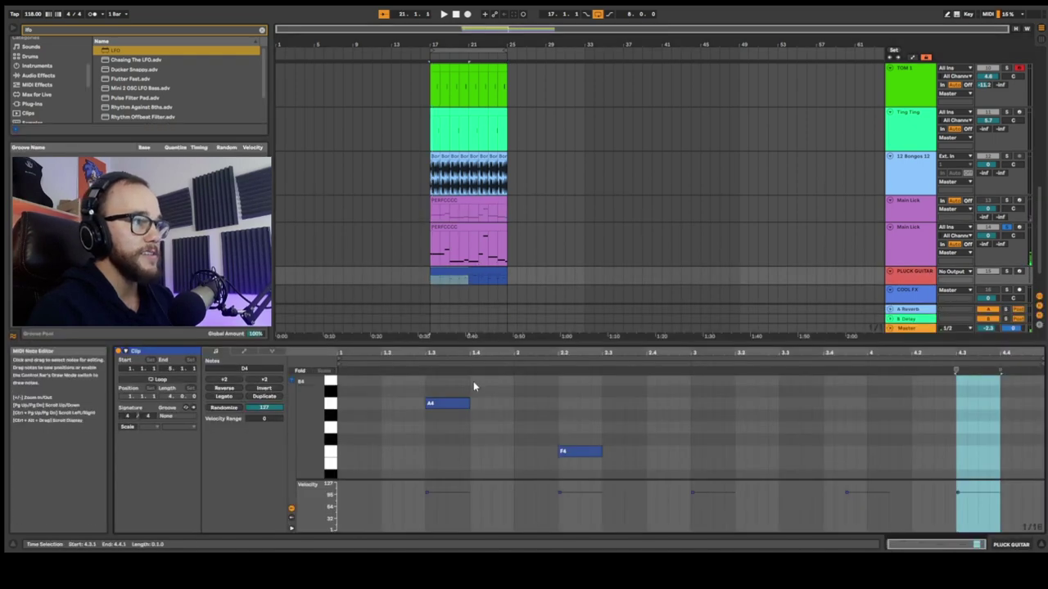
- Examine the note pitches and rhythm of the PLUCK GUITAR clip in the note editor
scroll(475, 393, "up", 3)
scroll(472, 420, "down", 5)
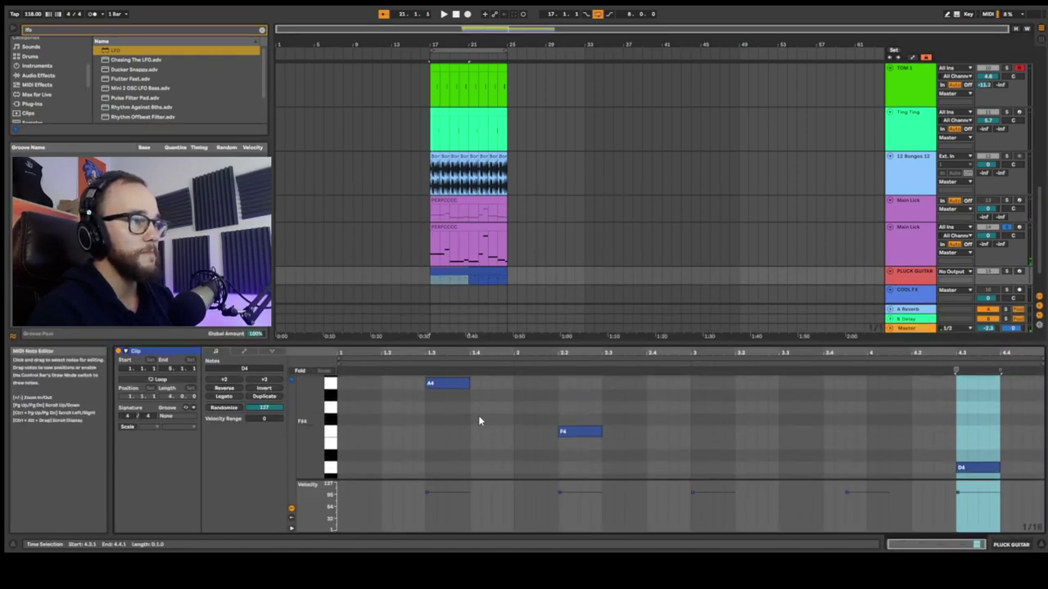
scroll(542, 408, "up", 2)
scroll(683, 409, "down", 3)
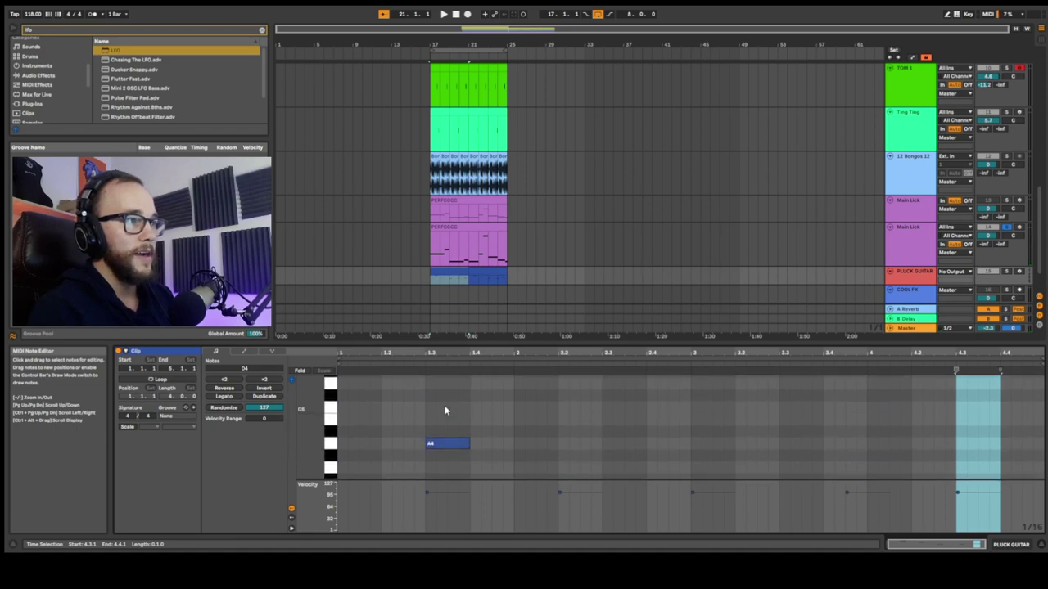
scroll(501, 407, "up", 3)
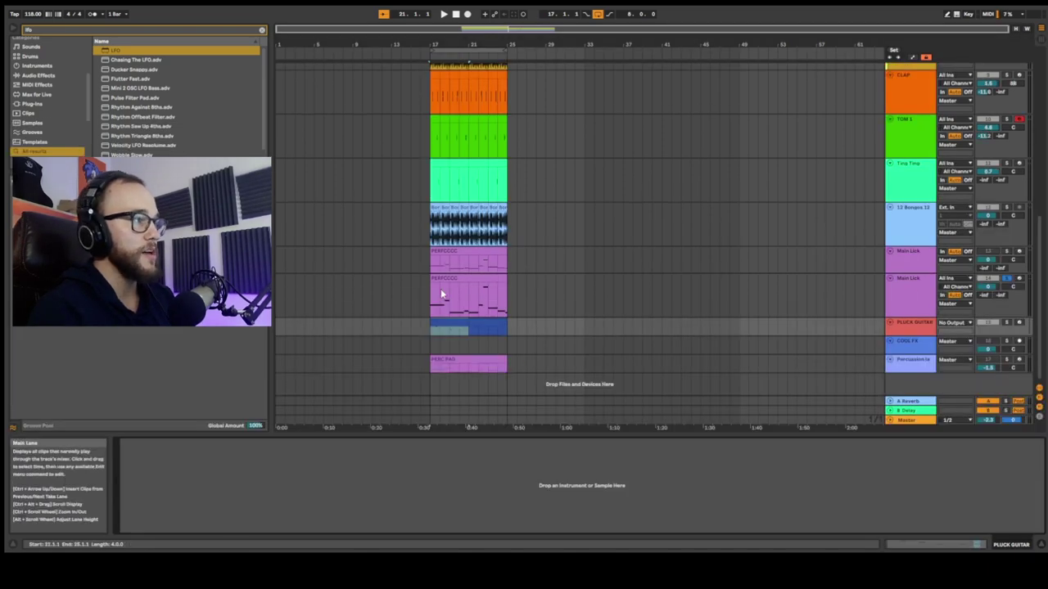
- Search the browser for "fm guitar" and load FM Pluck Guitar onto the PLUCK GUITAR track
key("ctrl+f")
type("fm")
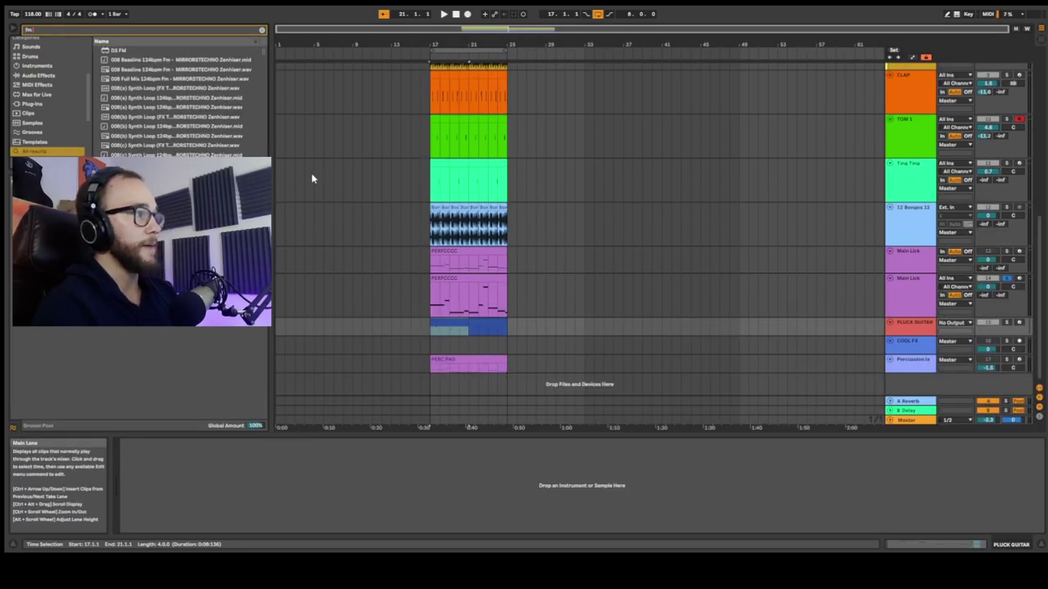
type(" guitar")
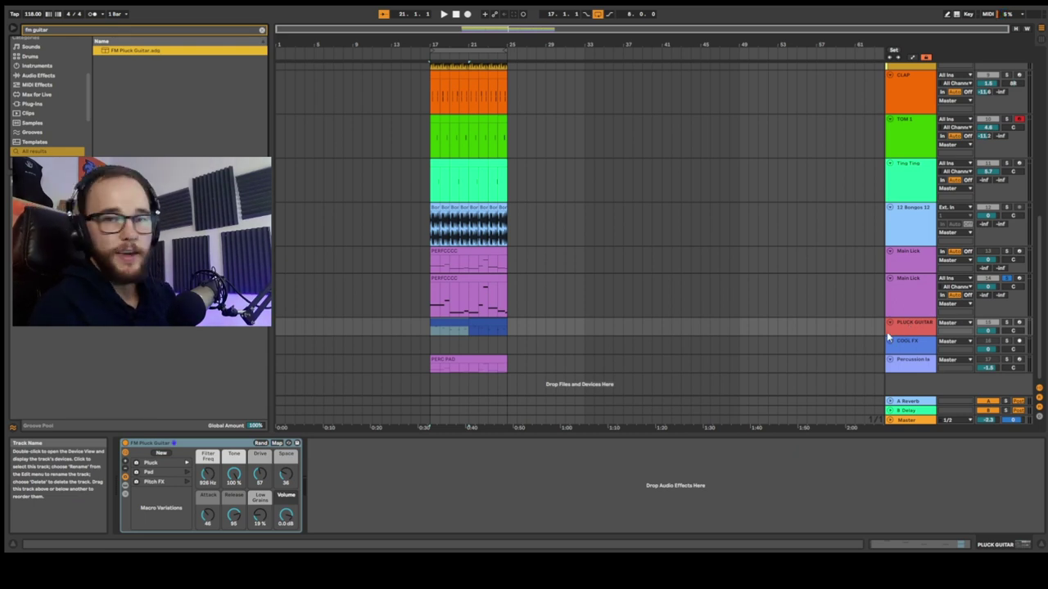
- Enlarge the PLUCK GUITAR track's height, then solo the track and play it
left_click_drag(907, 336, 908, 354)
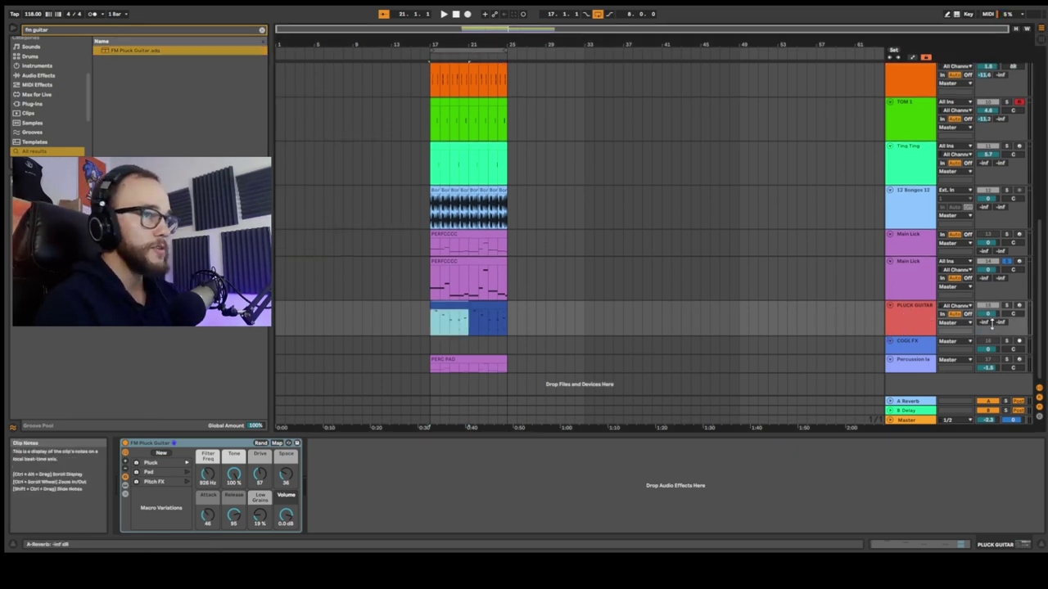
left_click(1007, 306)
key("space")
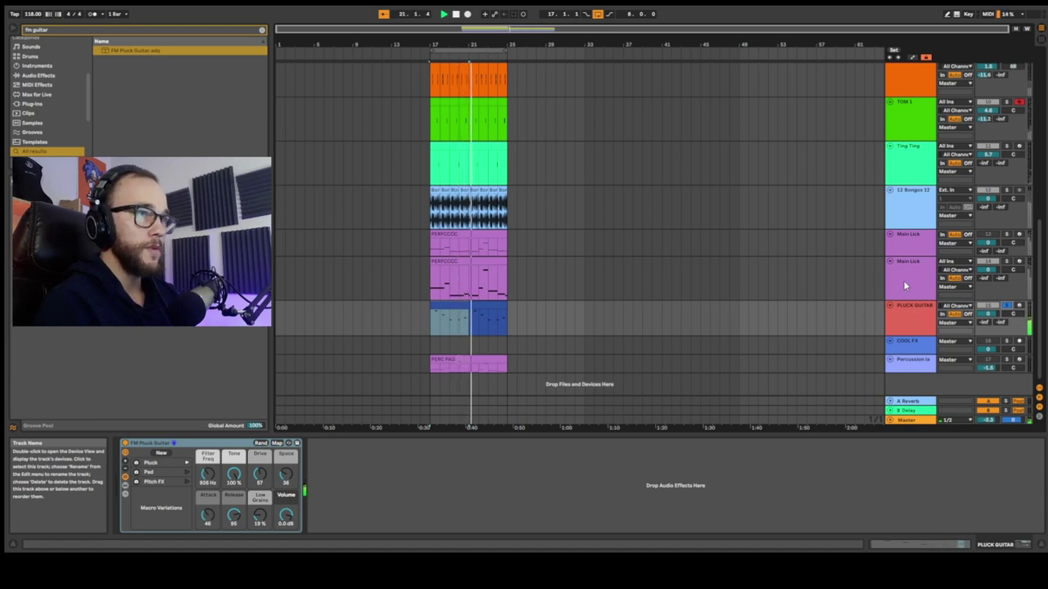
- Add EQ Eight after FM Pluck Guitar and cut the low frequencies below about 375 Hz
left_click(72, 28)
type("eq")
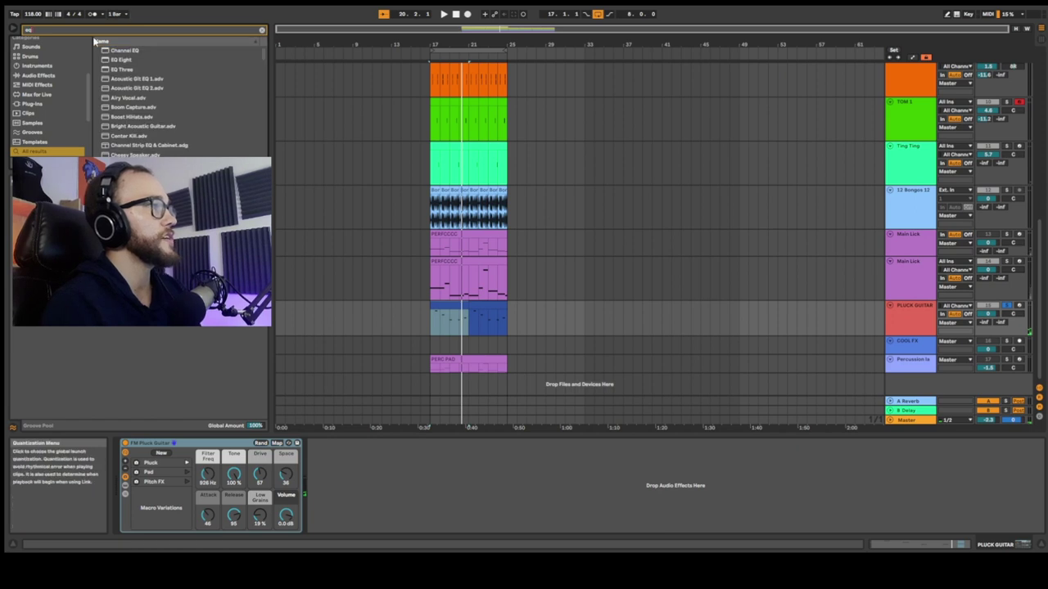
key("Down")
key("Down")
key("Return")
left_click_drag(346, 490, 419, 488)
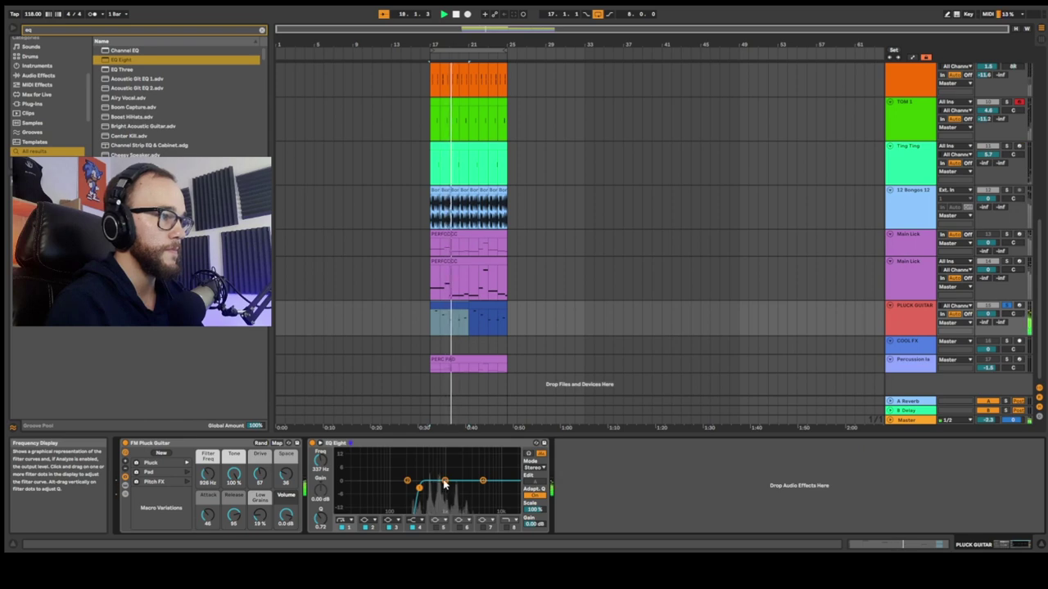
left_click_drag(419, 488, 424, 488)
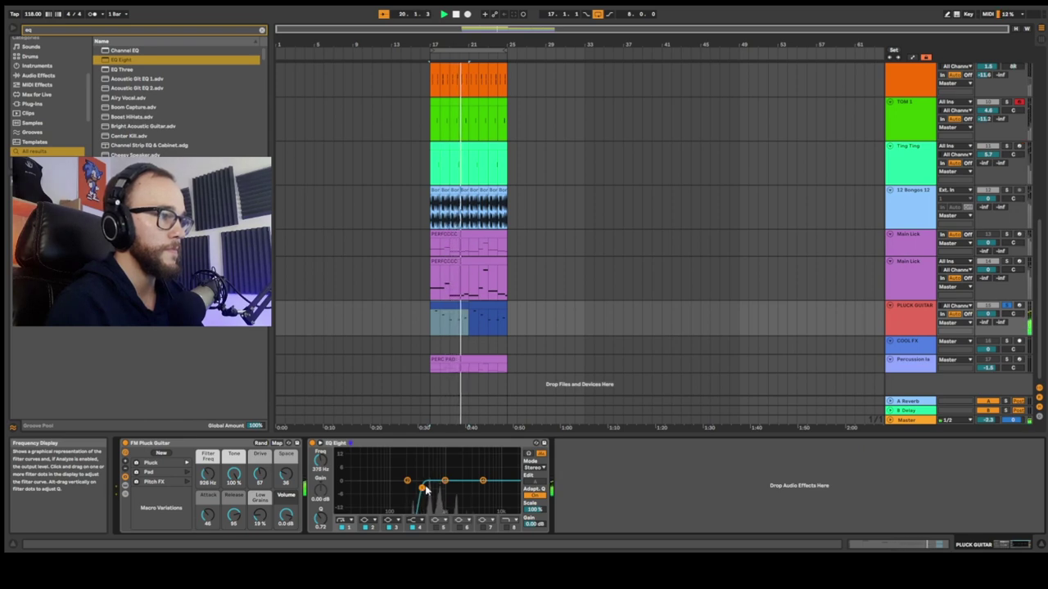
- Show the Pluck chain's devices, raise the Delay feedback to 46% and set the Reverb decay time to 3.30 s
left_click(136, 463)
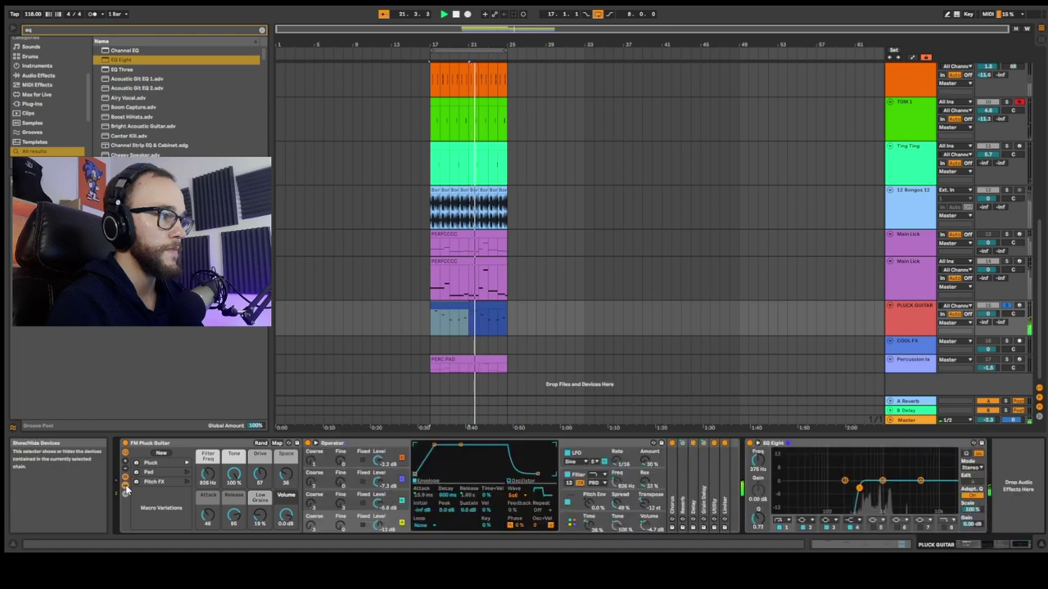
double_click(692, 486)
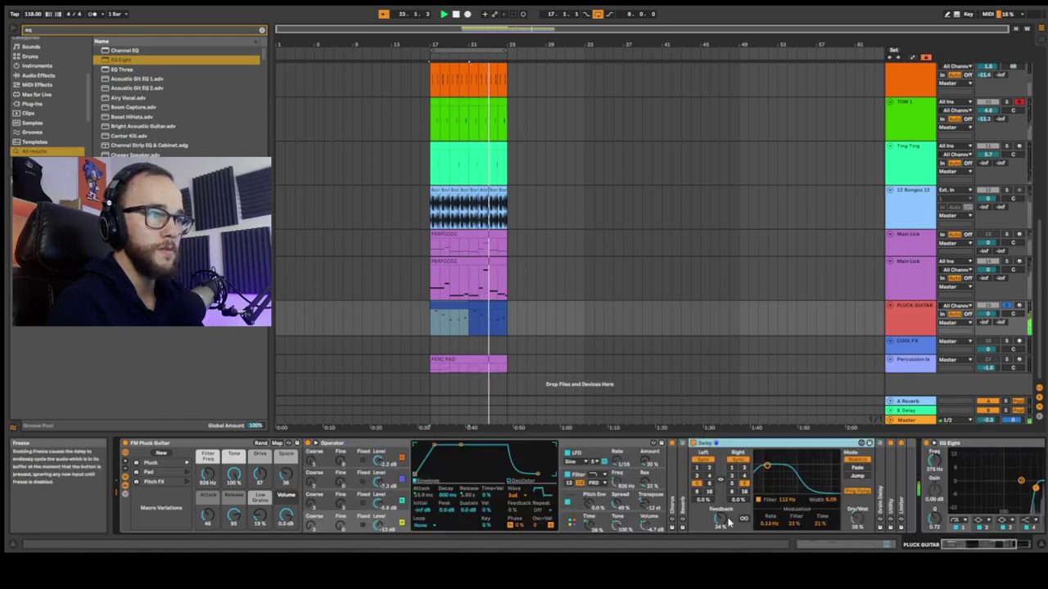
left_click_drag(729, 522, 725, 510)
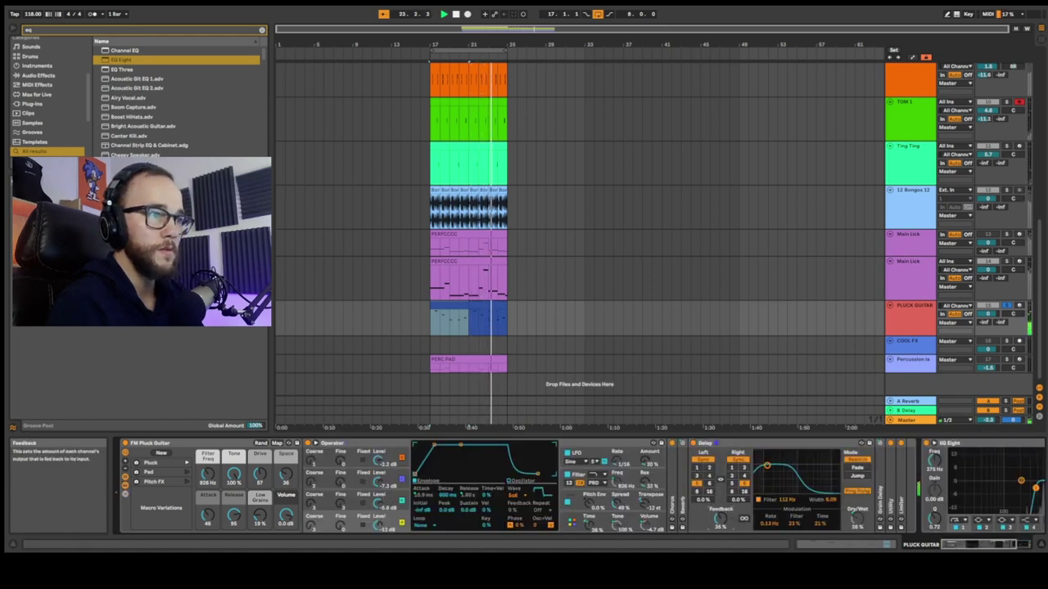
double_click(686, 509)
left_click_drag(809, 521, 808, 512)
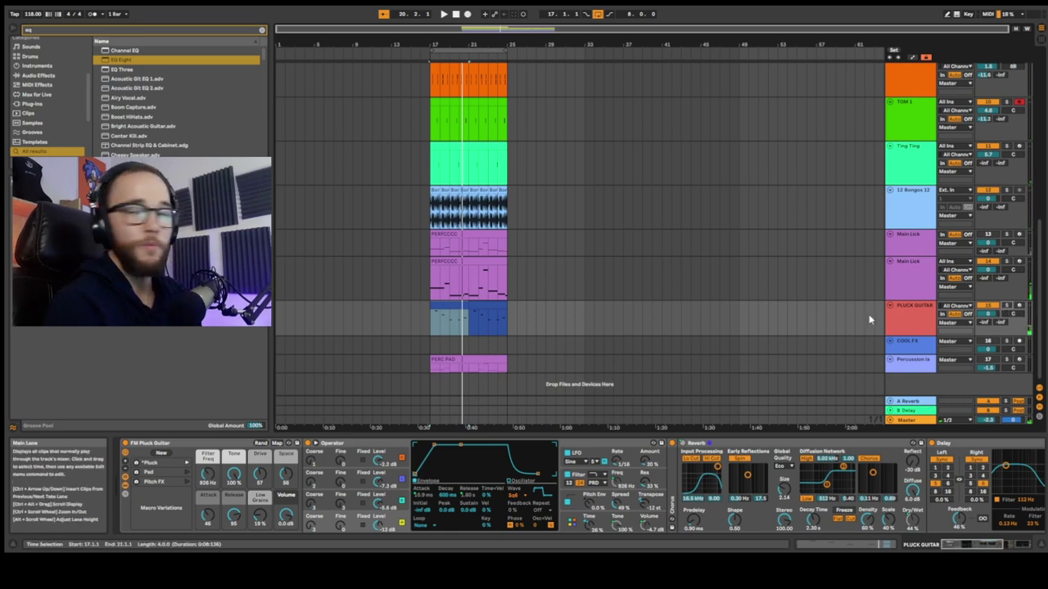
- Play the full groove from bar 17 and duplicate the HAT 1 and Delayed hat clips to fill bars 21 to 25
left_click(431, 286)
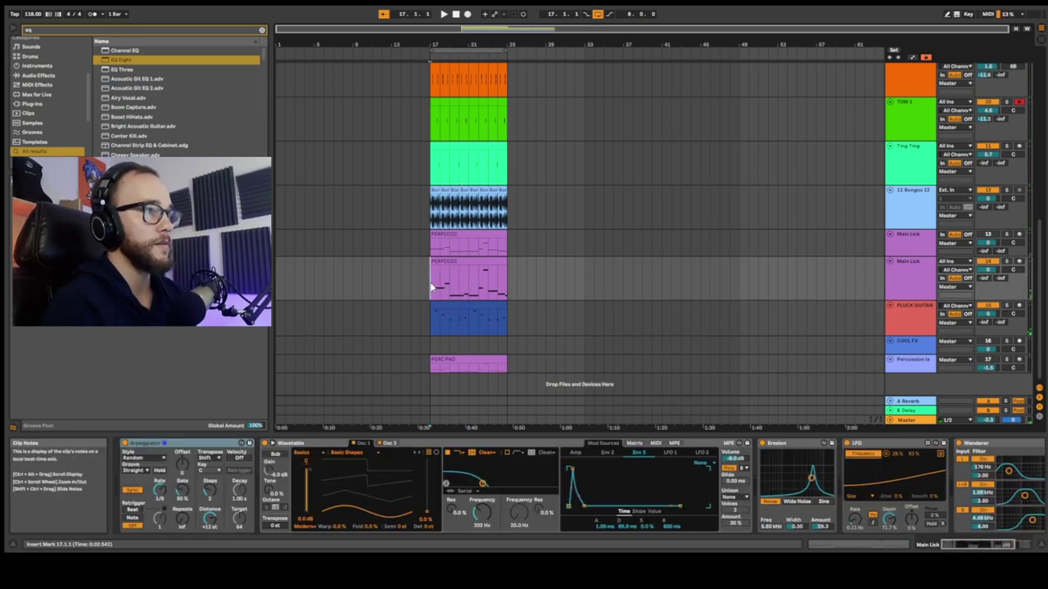
key("space")
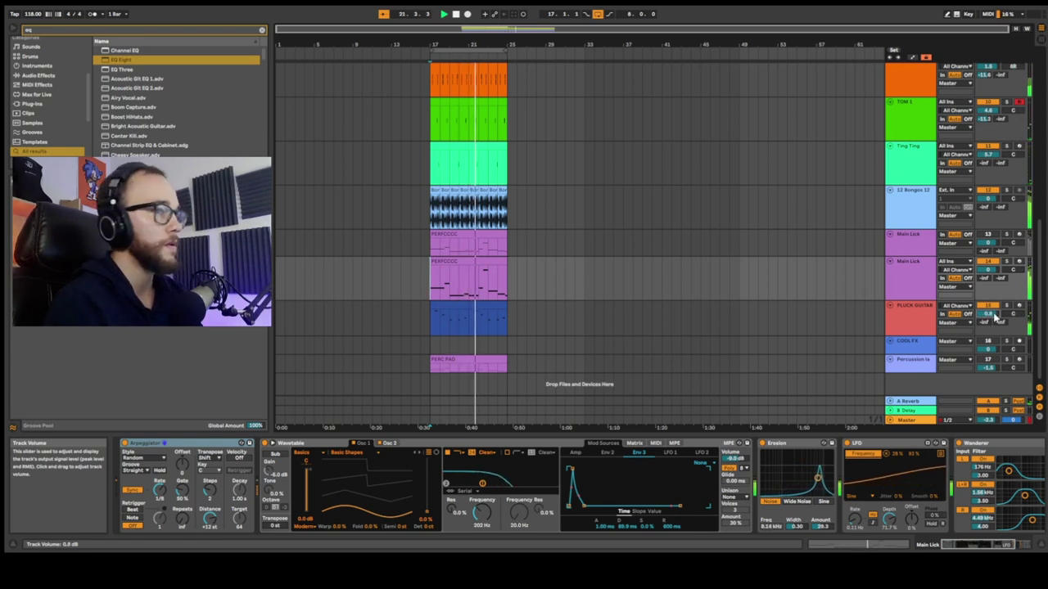
scroll(1040, 180, "up", 3)
left_click_drag(1040, 180, 1039, 50)
left_click(440, 224)
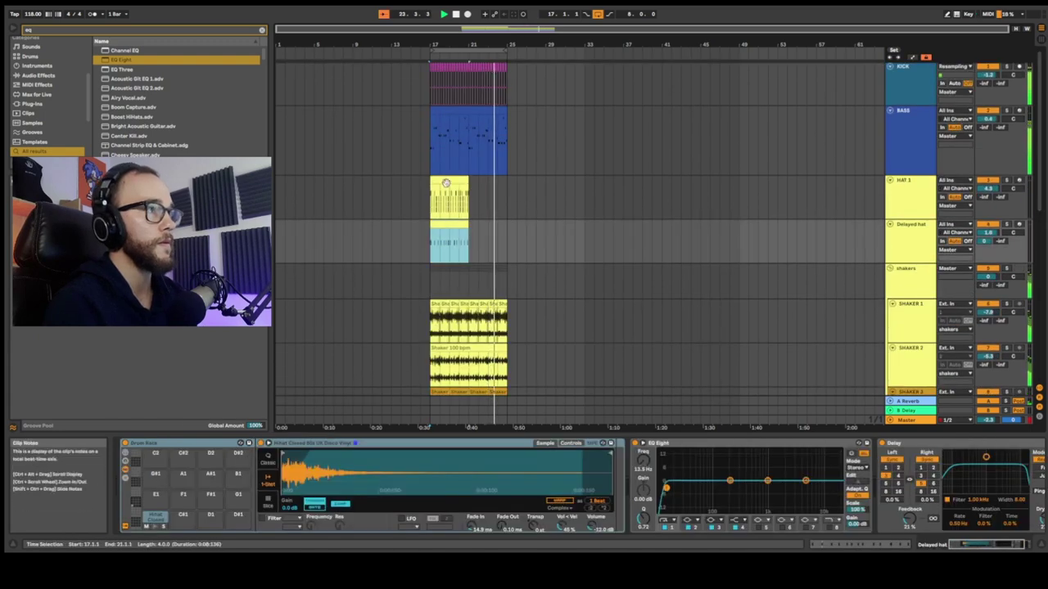
left_click(446, 183)
scroll(434, 245, "down", 5)
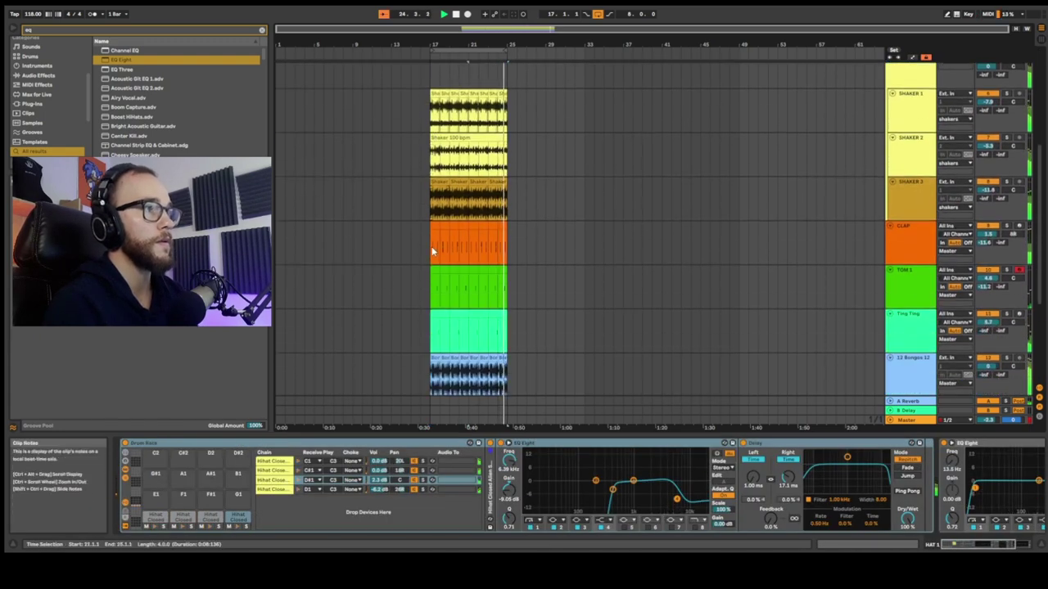
- Select all tracks from PLUCK GUITAR up to KICK and lower their volumes together by about 1.9 dB
scroll(434, 245, "down", 4)
scroll(436, 243, "up", 2)
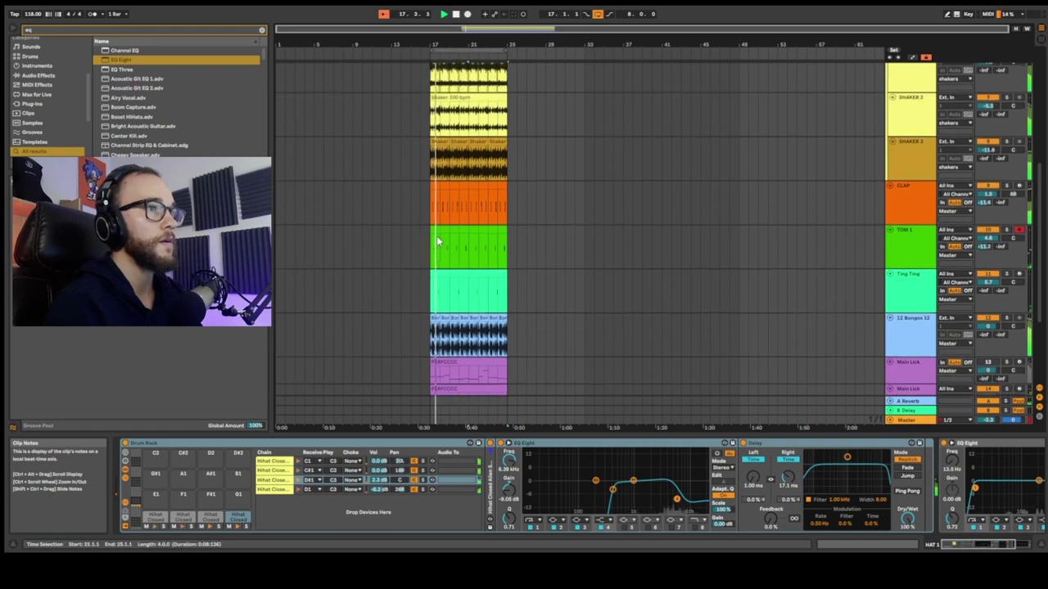
scroll(437, 242, "down", 3)
left_click(484, 316)
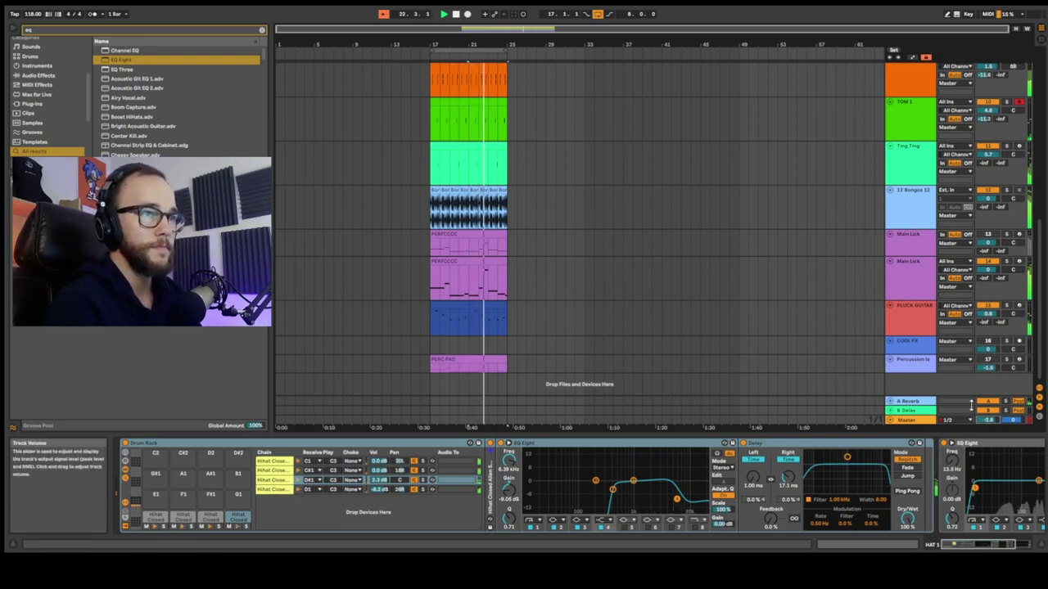
left_click(910, 321)
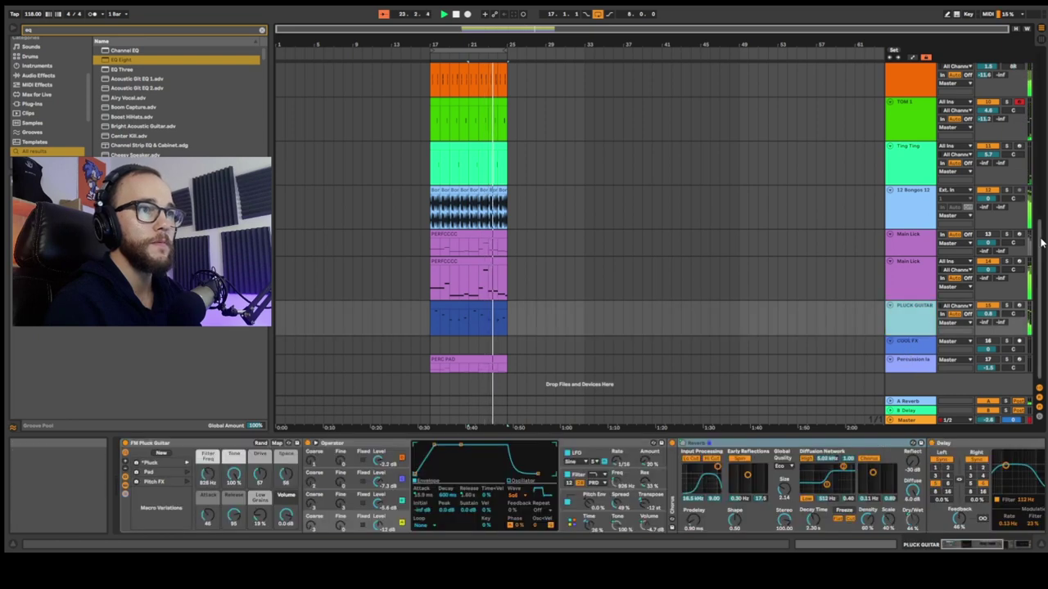
scroll(917, 98, "up", 5)
left_click(917, 97)
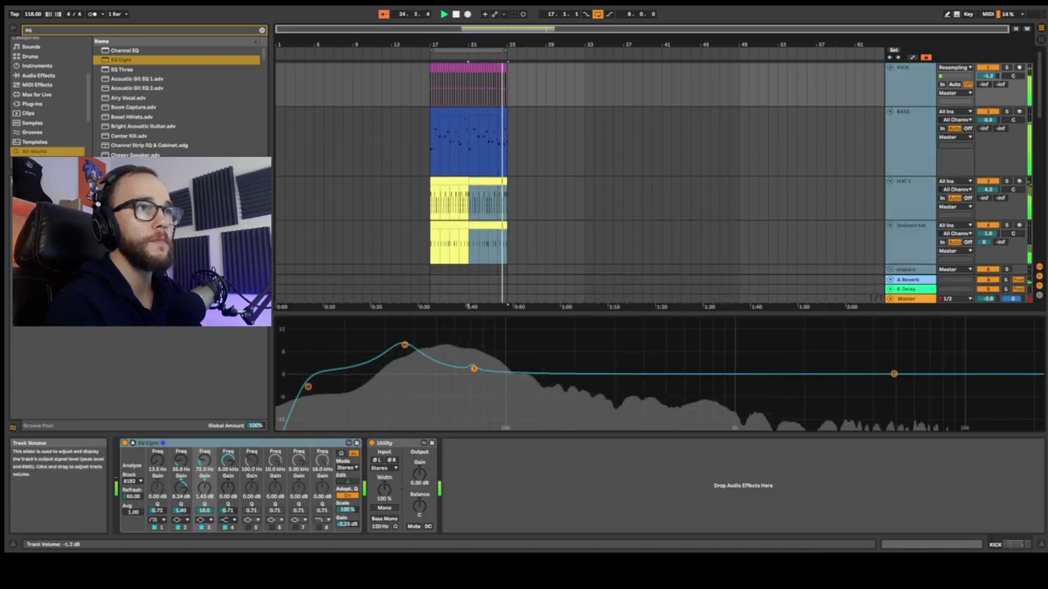
scroll(1030, 72, "down", 5)
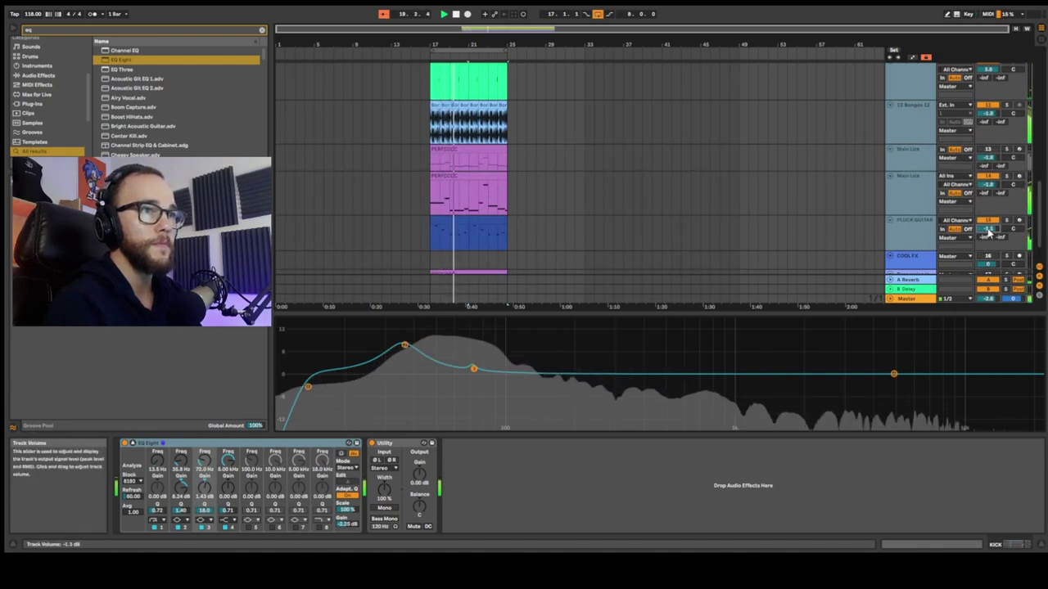
scroll(1038, 264, "down", 2)
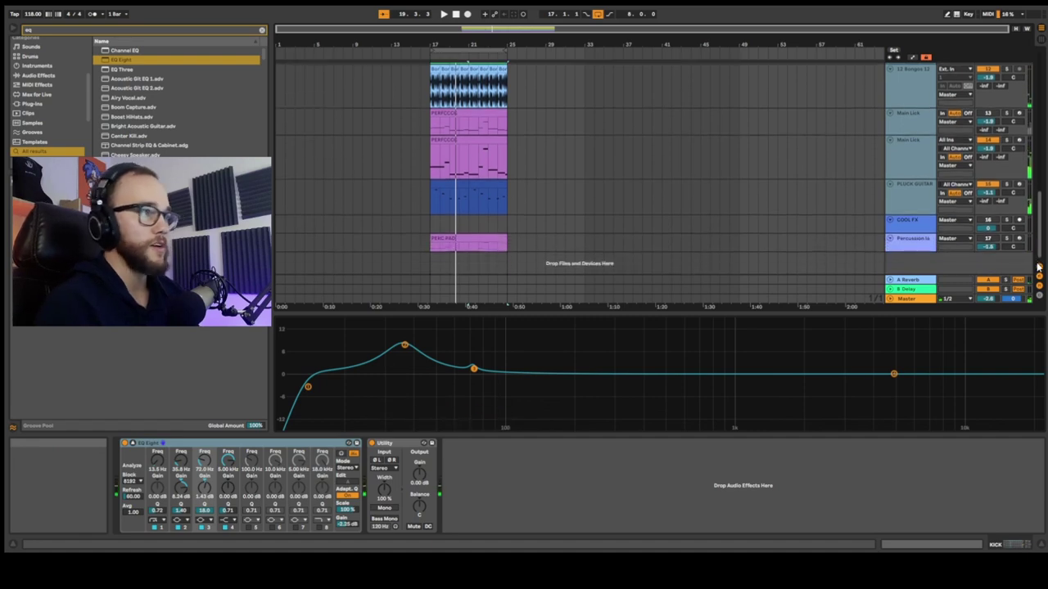
scroll(482, 196, "up", 2)
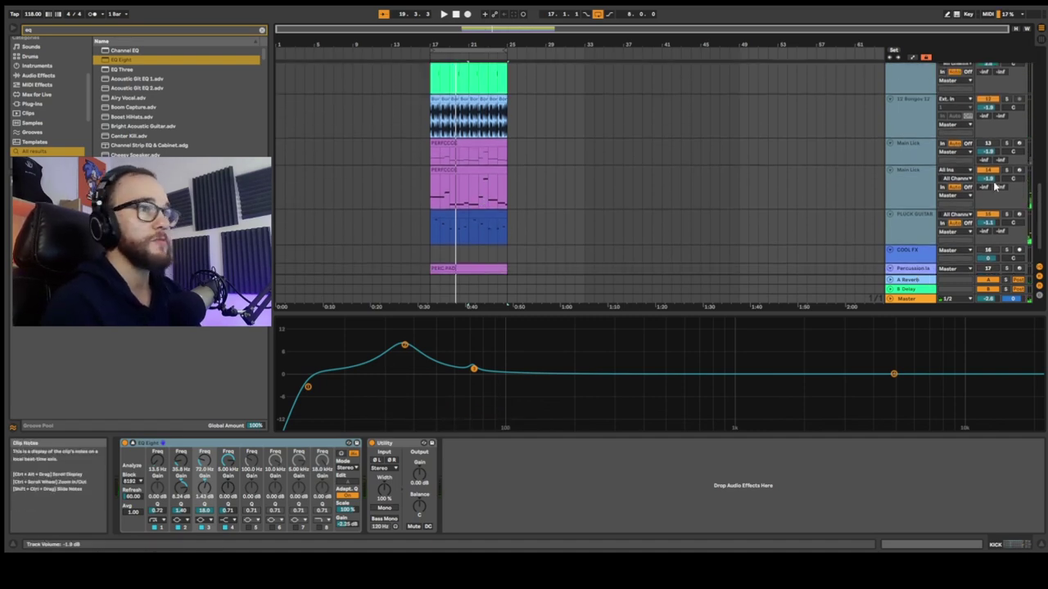
- Solo the lower Main Lick and PLUCK GUITAR tracks and play them together from bar 17
left_click(749, 191)
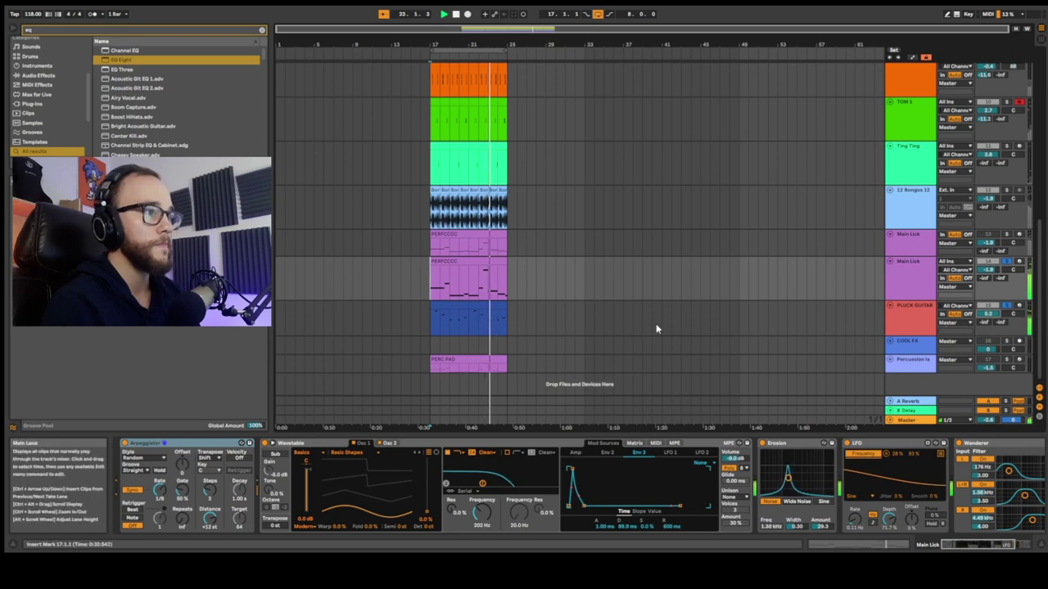
key("space")
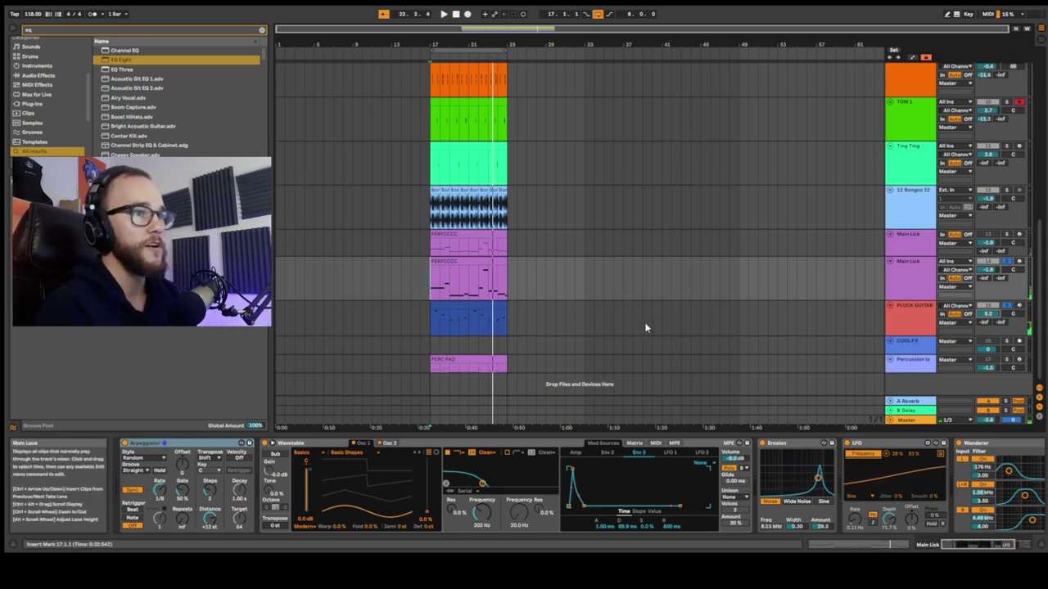
left_click(897, 316)
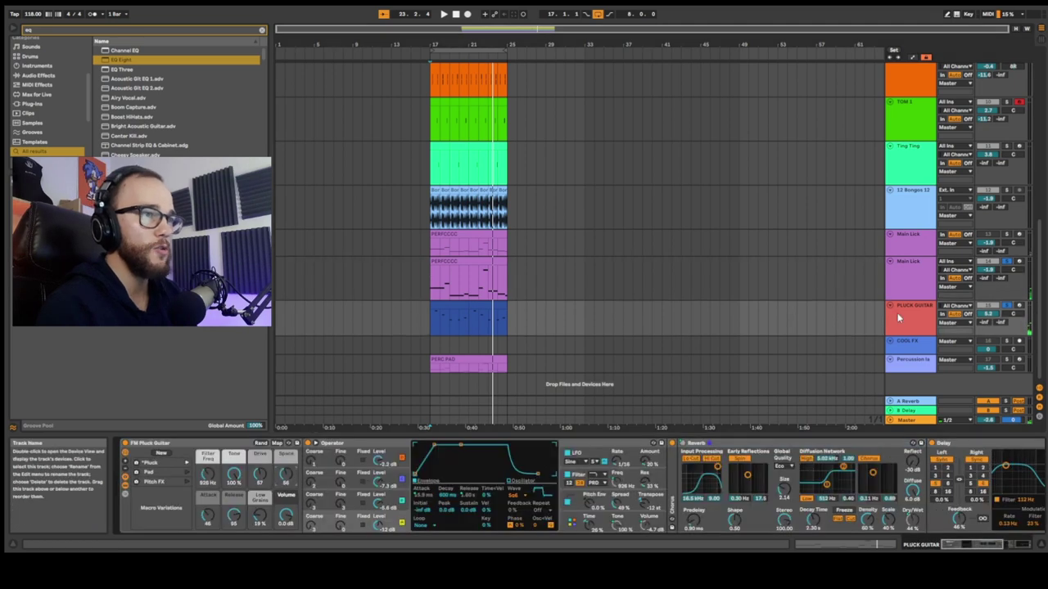
left_click(440, 326)
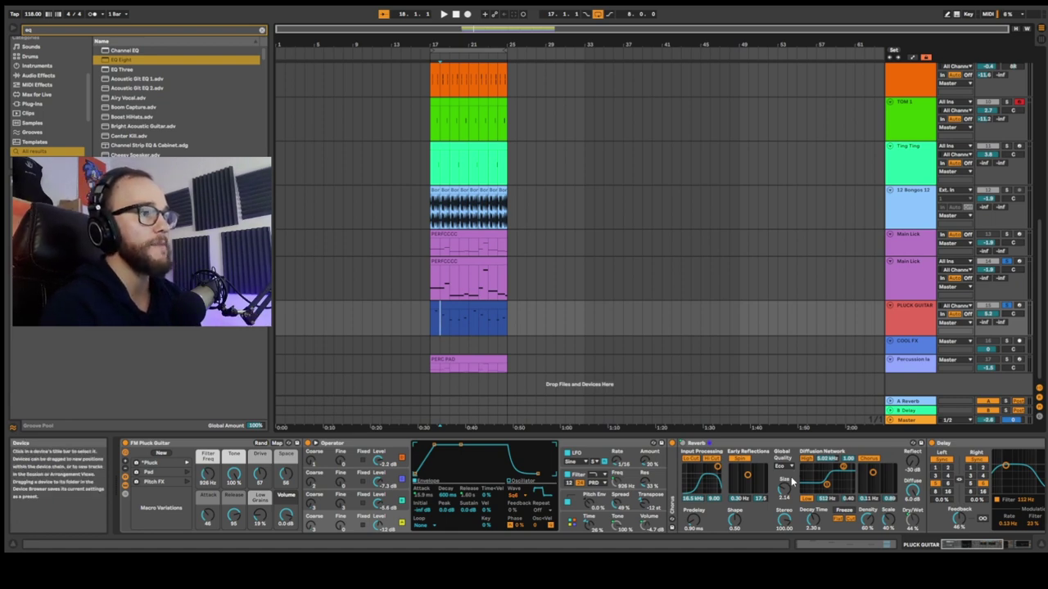
- Search the browser for "redux" and add Redux after EQ Eight on the PLUCK GUITAR track
left_click(912, 308)
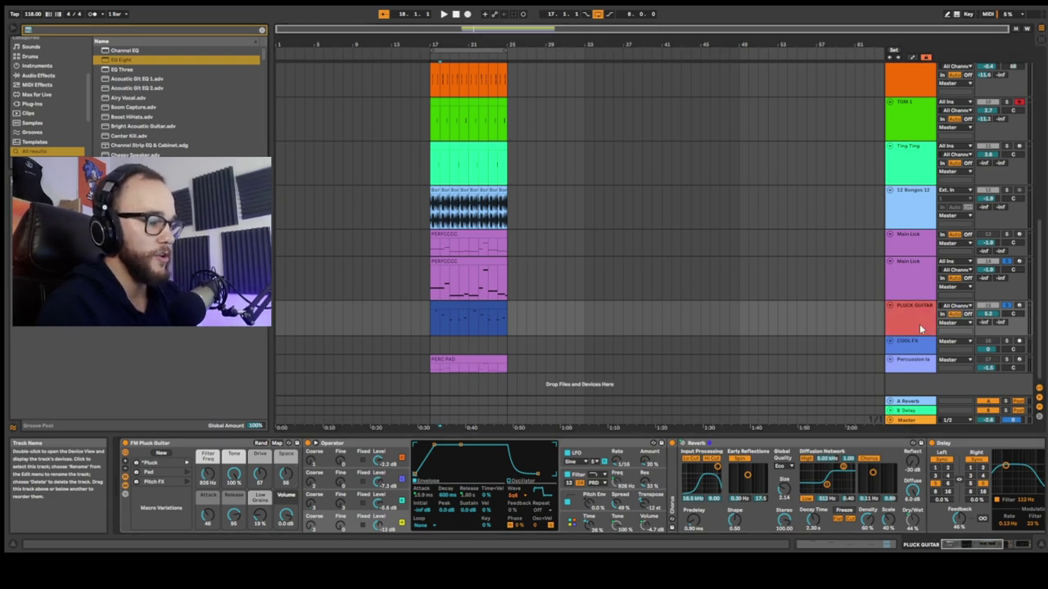
key("ctrl+f")
type("redux")
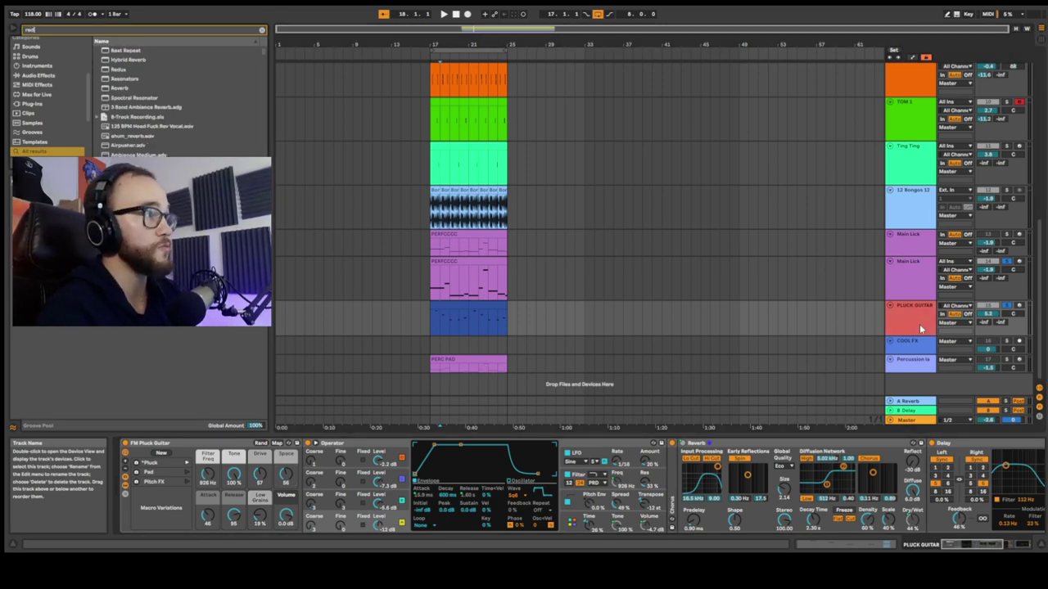
left_click(126, 51)
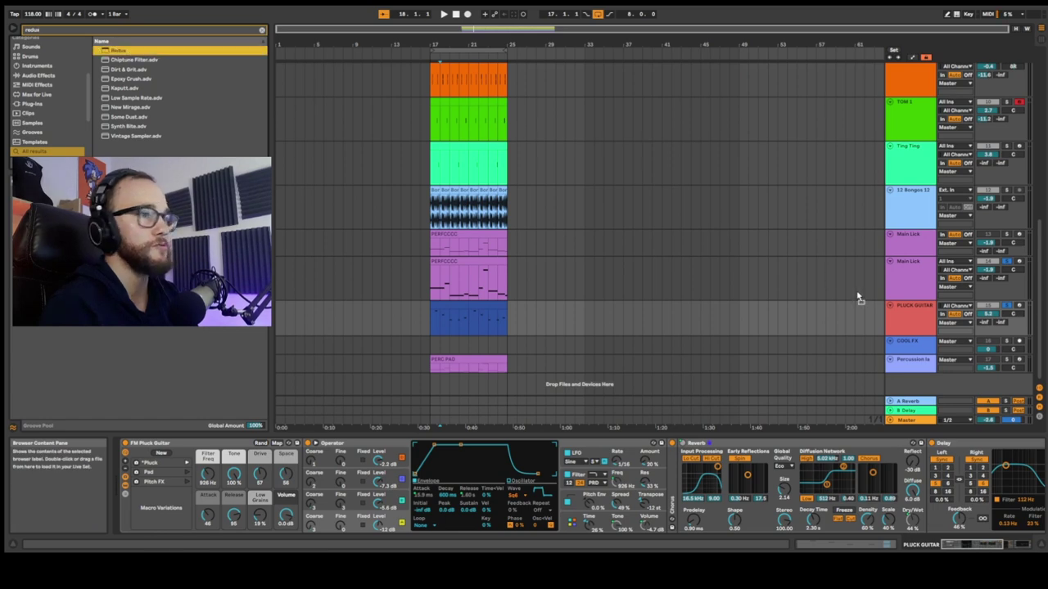
left_click(1003, 544)
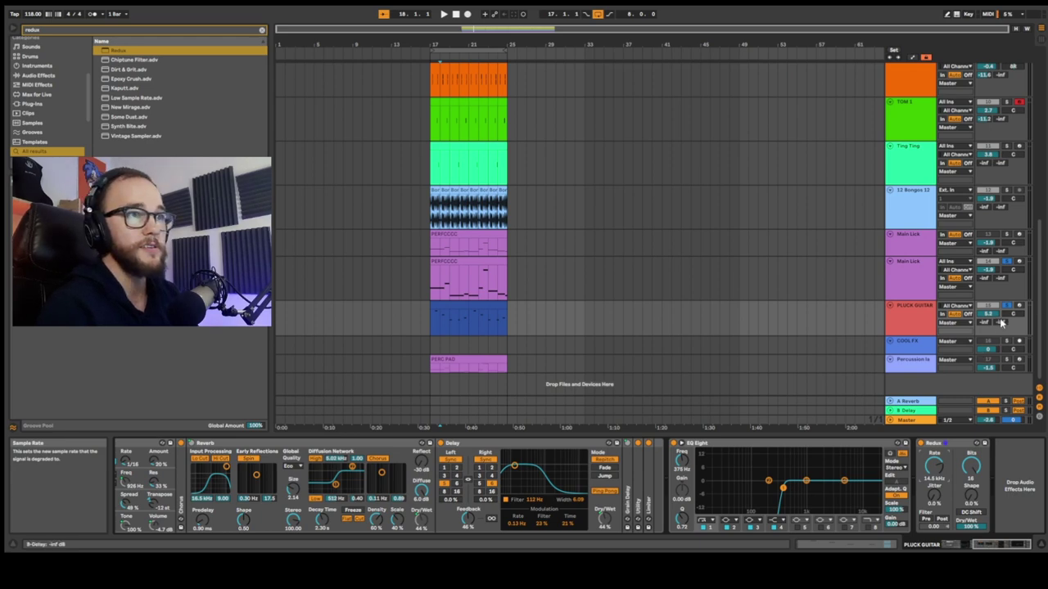
- Set the Redux rate to 7.76 kHz and bits to 10, and play the result with all tracks unsoloed
key("space")
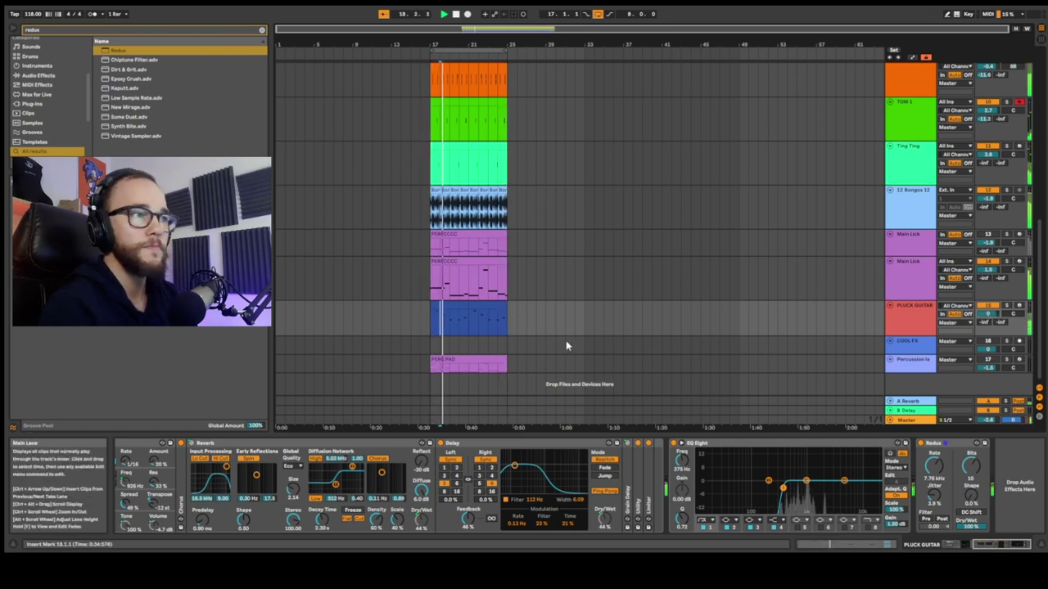
left_click(681, 346)
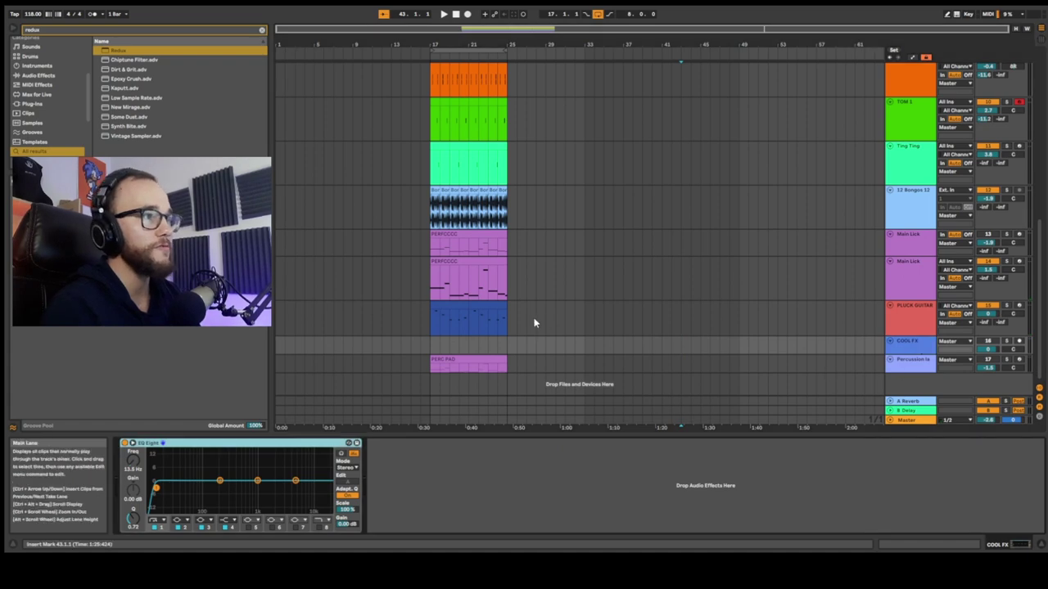
- Solo the lower Main Lick track and arm the COOL FX track for resampling at bar 25
scroll(466, 341, "up", 3)
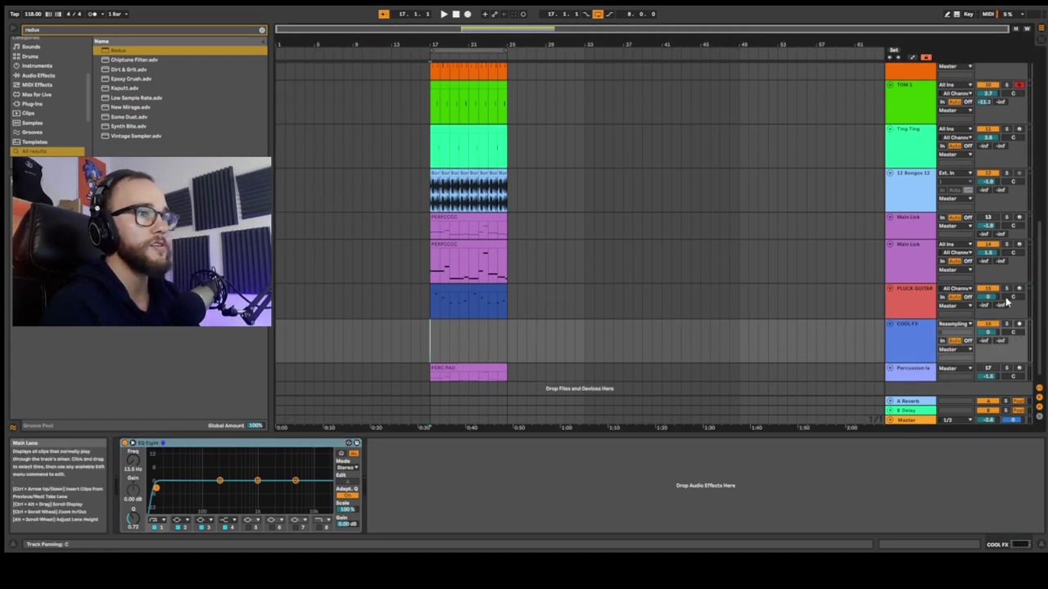
left_click(983, 253)
left_click_drag(429, 334, 460, 344)
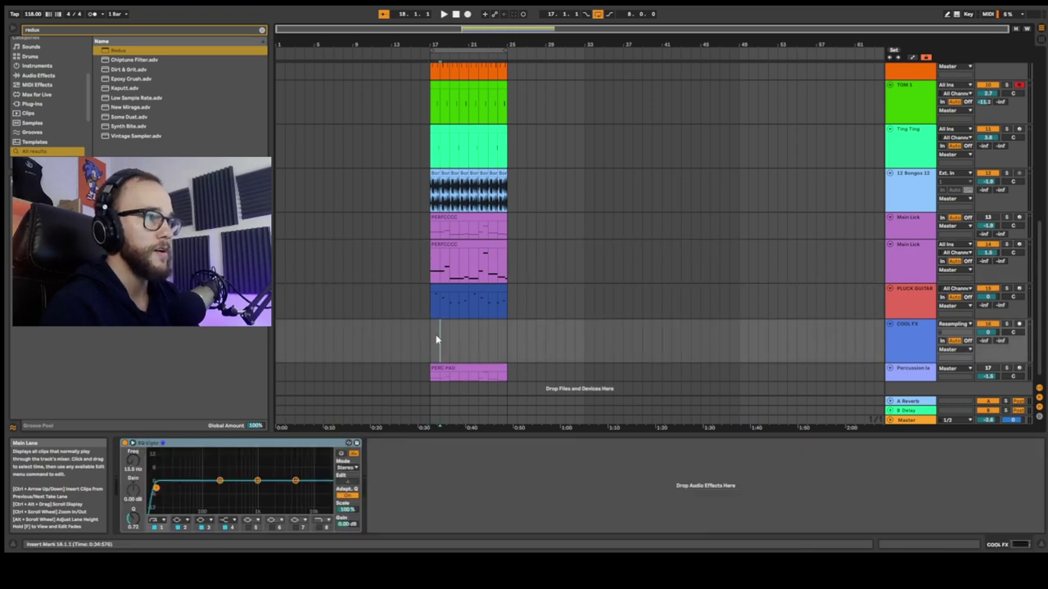
left_click(1019, 324)
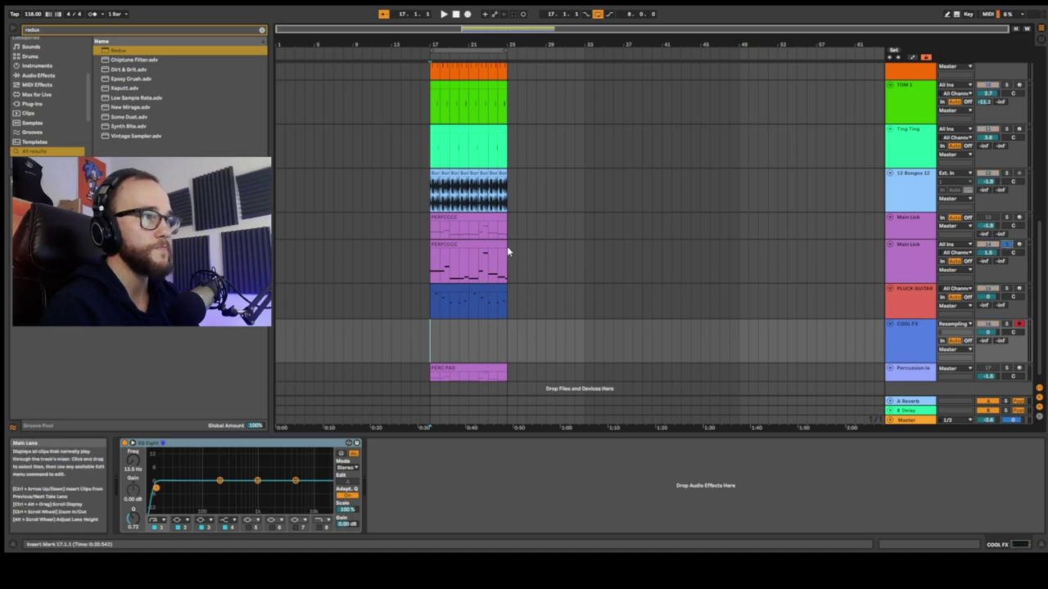
left_click(507, 335)
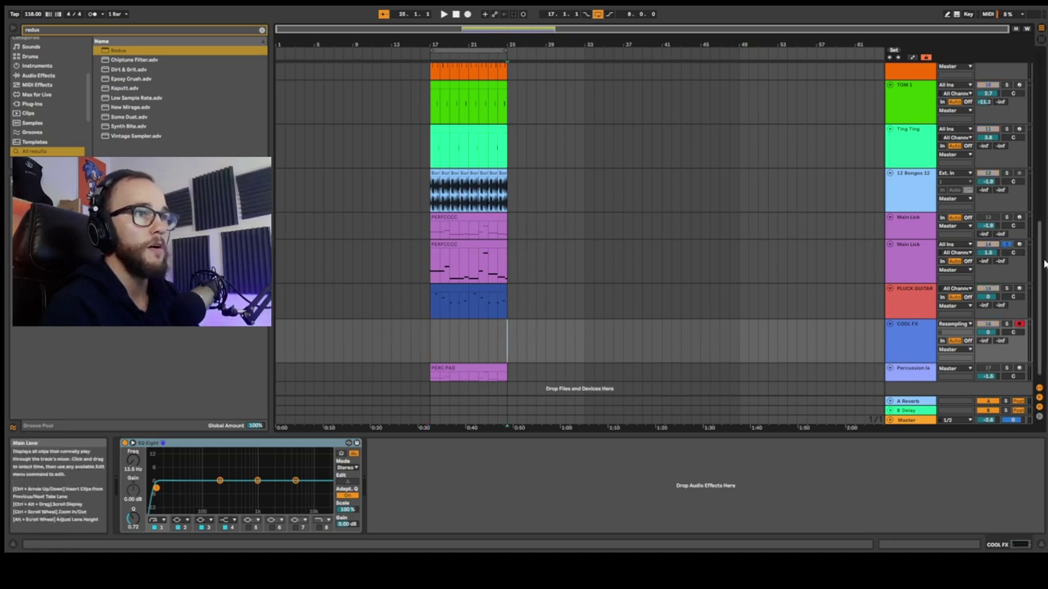
- Open the lower Main Lick clip, audition notes on its piano keys, and check the track's device chain
left_click(920, 248)
left_click(495, 260)
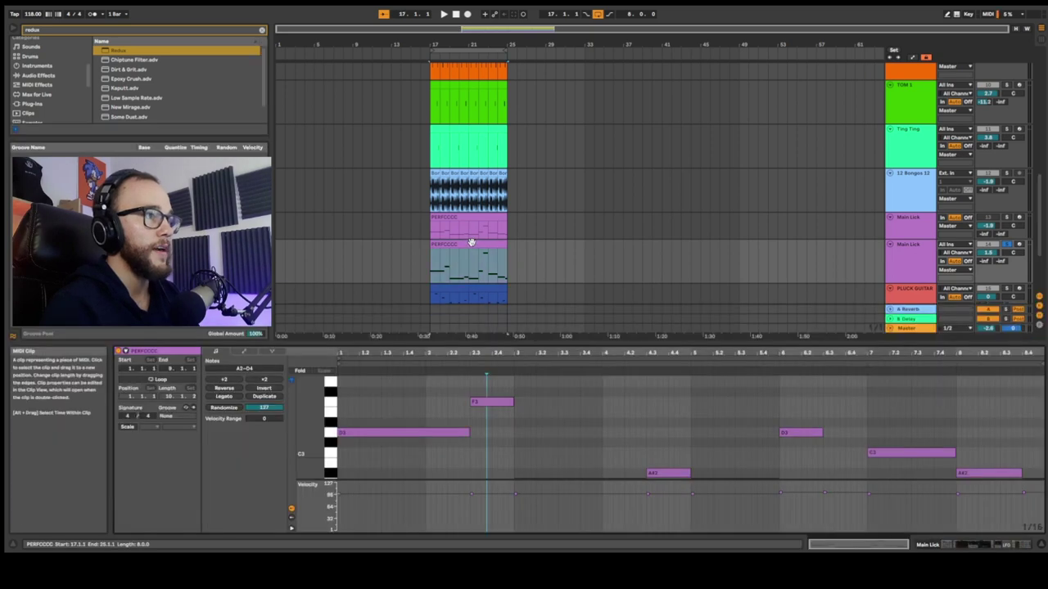
left_click(300, 371)
left_click_drag(331, 442, 332, 382)
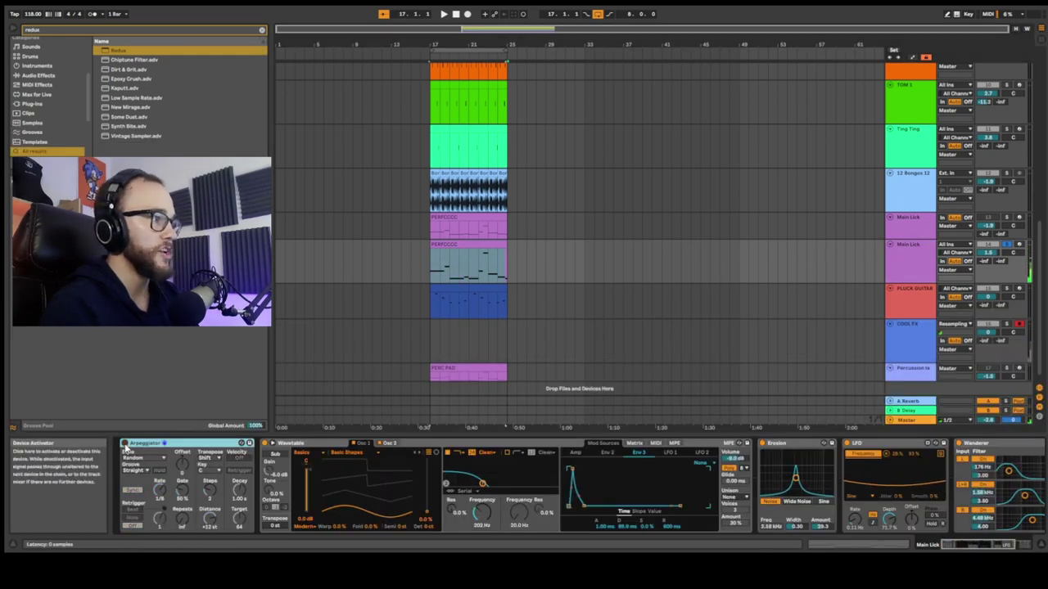
left_click(471, 312)
- Record the soloed Main Lick onto the COOL FX track from bar 25 while auditioning single notes in its clip
left_click(507, 273)
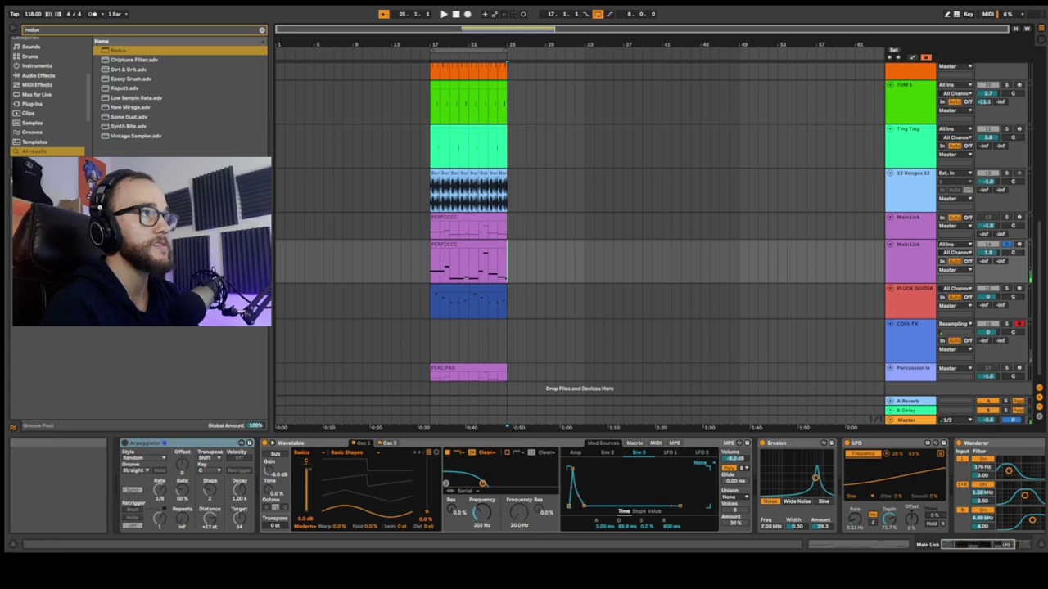
left_click(467, 14)
left_click(906, 246)
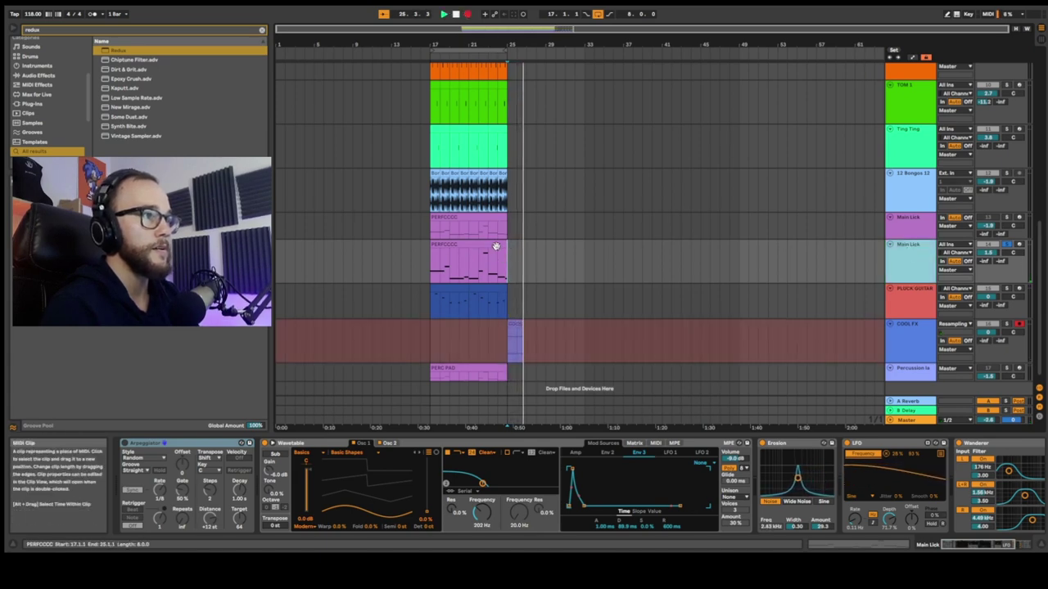
double_click(496, 246)
left_click_drag(329, 440, 332, 287)
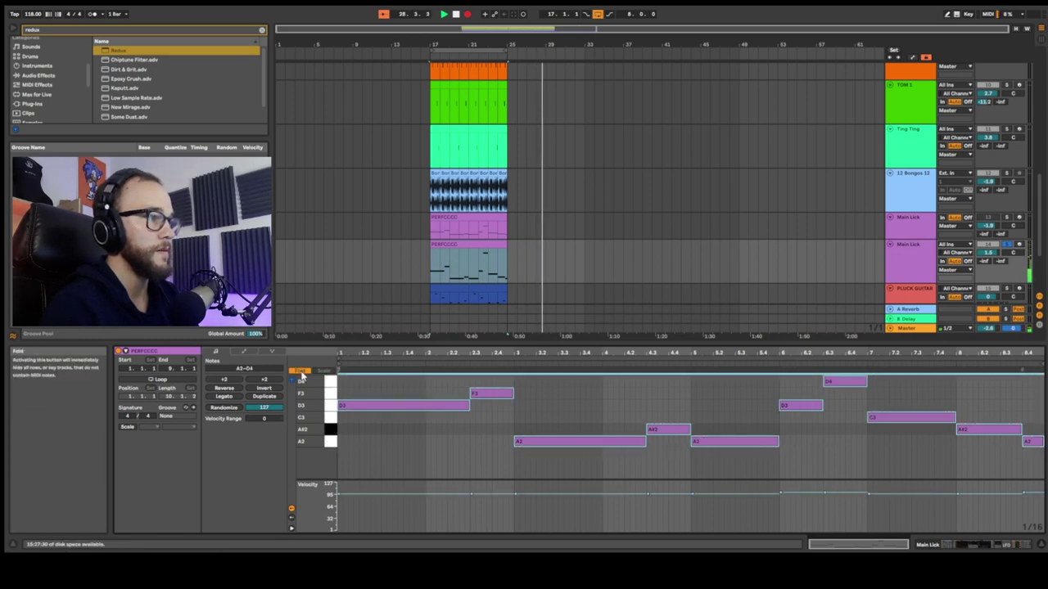
left_click(301, 371)
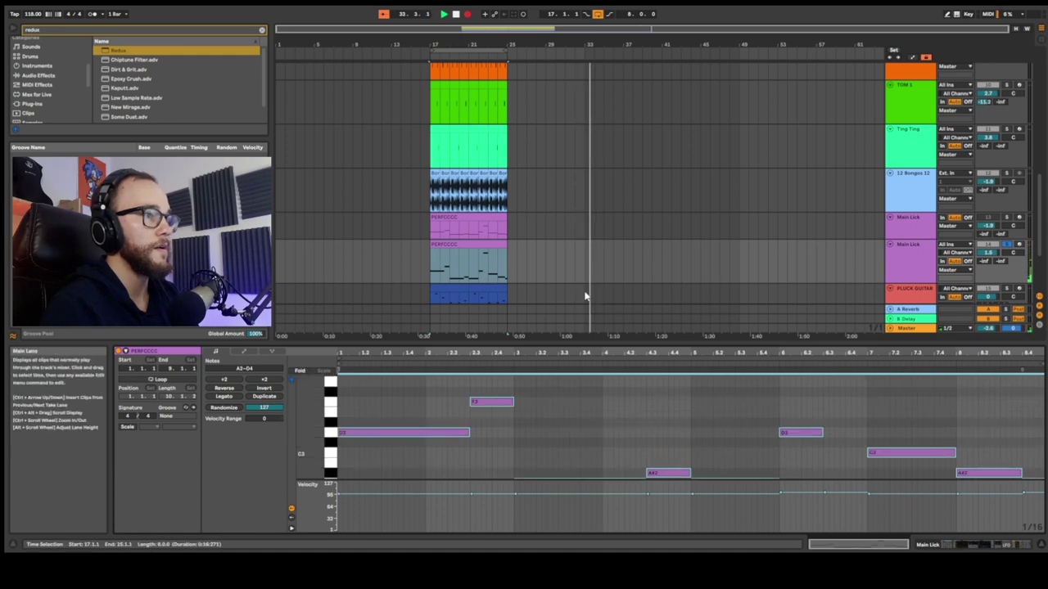
left_click(566, 253)
scroll(571, 260, "down", 5)
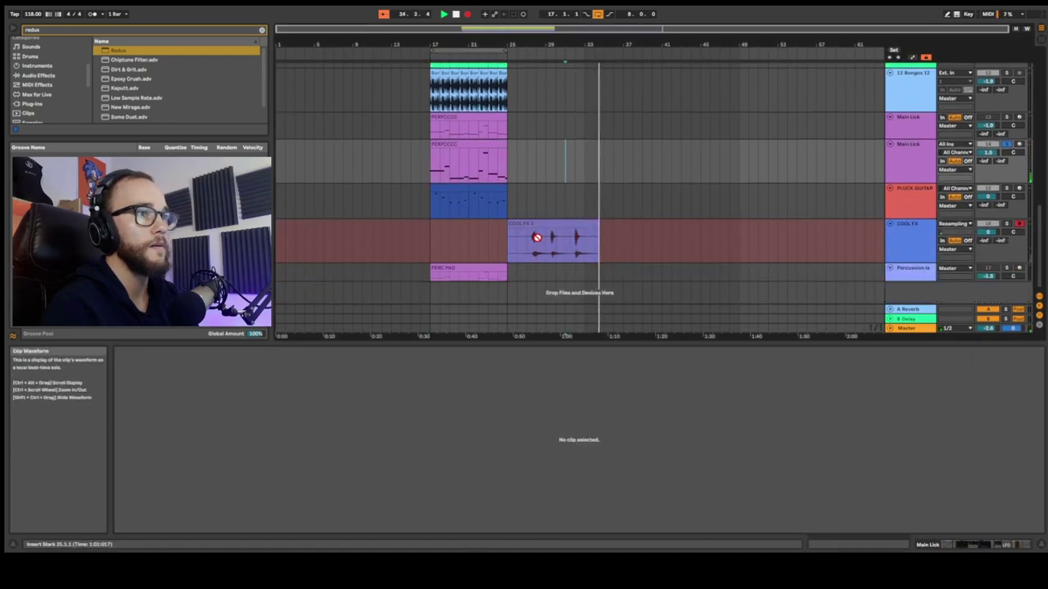
- Split the recorded COOL FX clip at bars 29 and 32 to separate its three hits
left_click(547, 246)
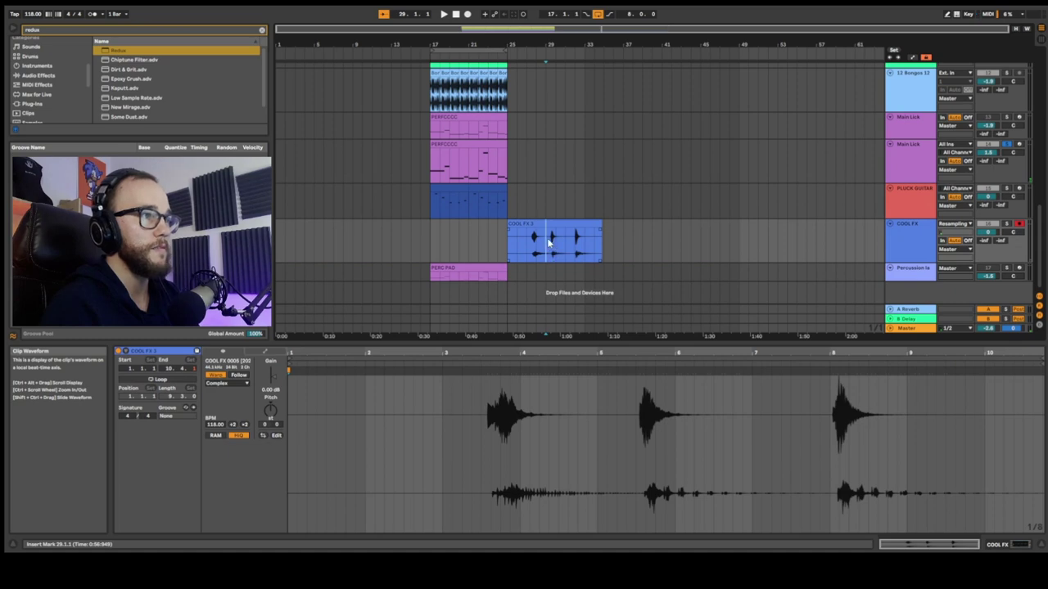
right_click(549, 241)
left_click(566, 274)
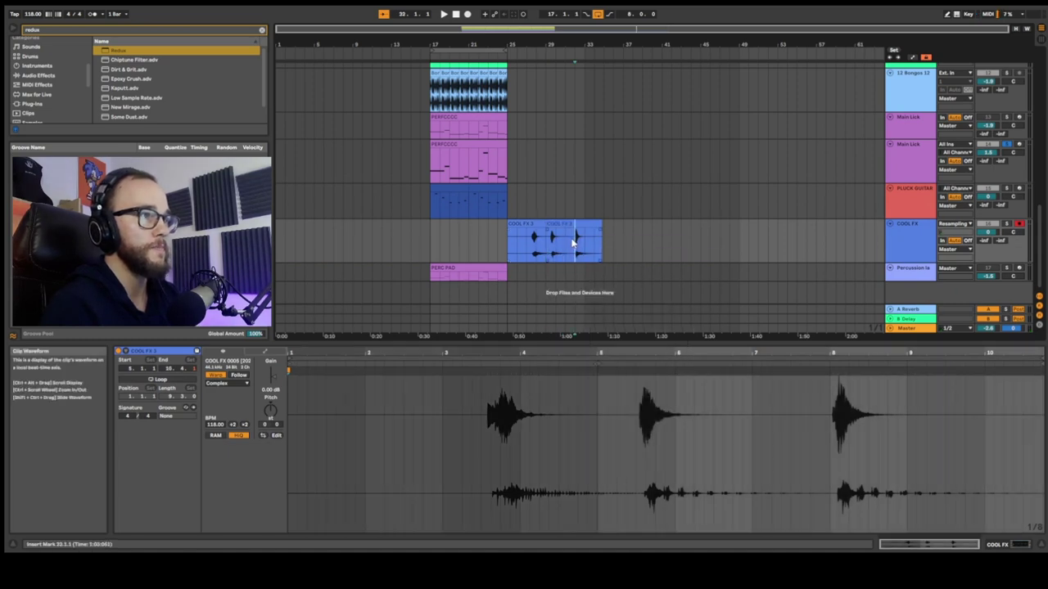
key("ctrl+e")
left_click(557, 224)
left_click(583, 225)
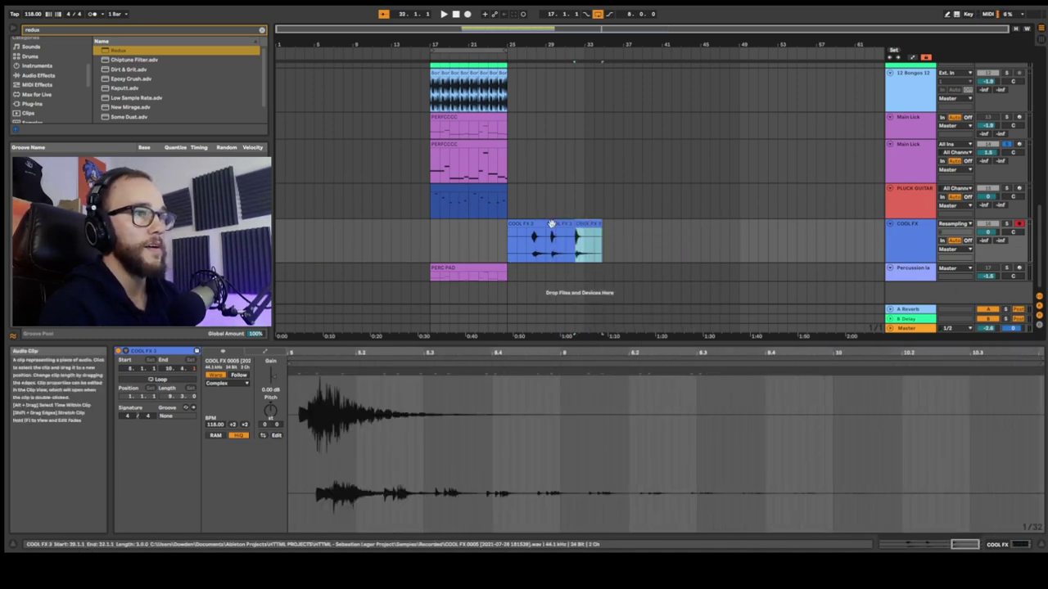
- Search the browser for "delay" and "rev", and add Delay and Reverb after EQ Eight on the COOL FX track
left_click(521, 224)
key("ctrl+f")
type("delay")
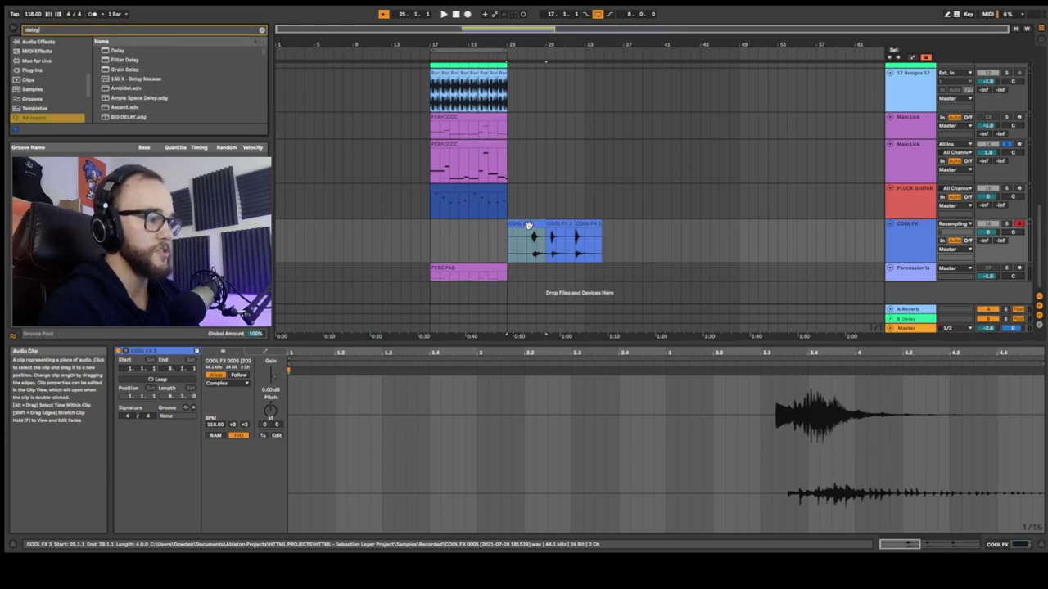
left_click(119, 51)
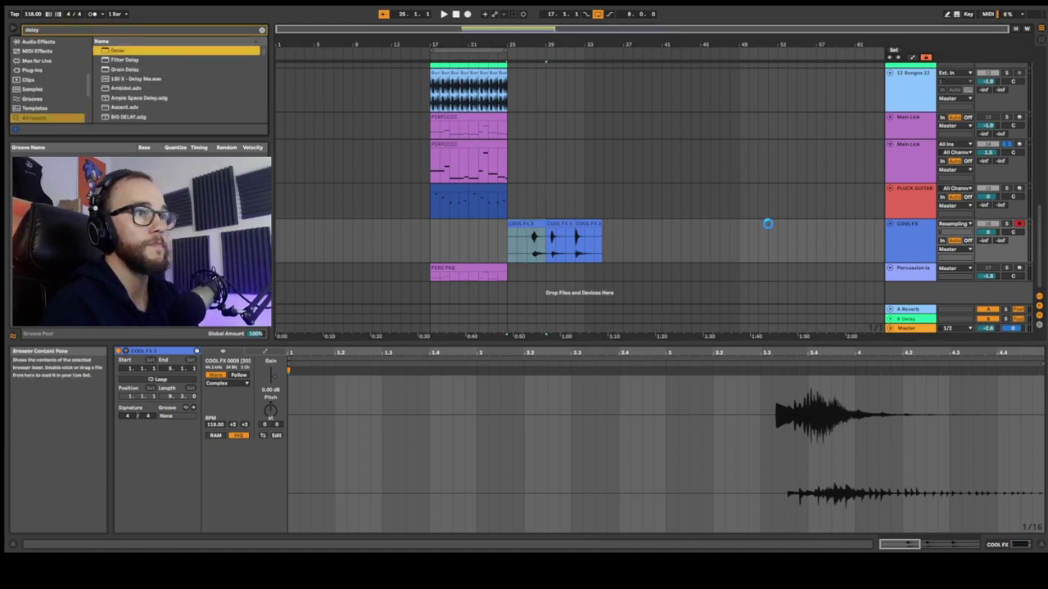
key("ctrl+f")
type("rev")
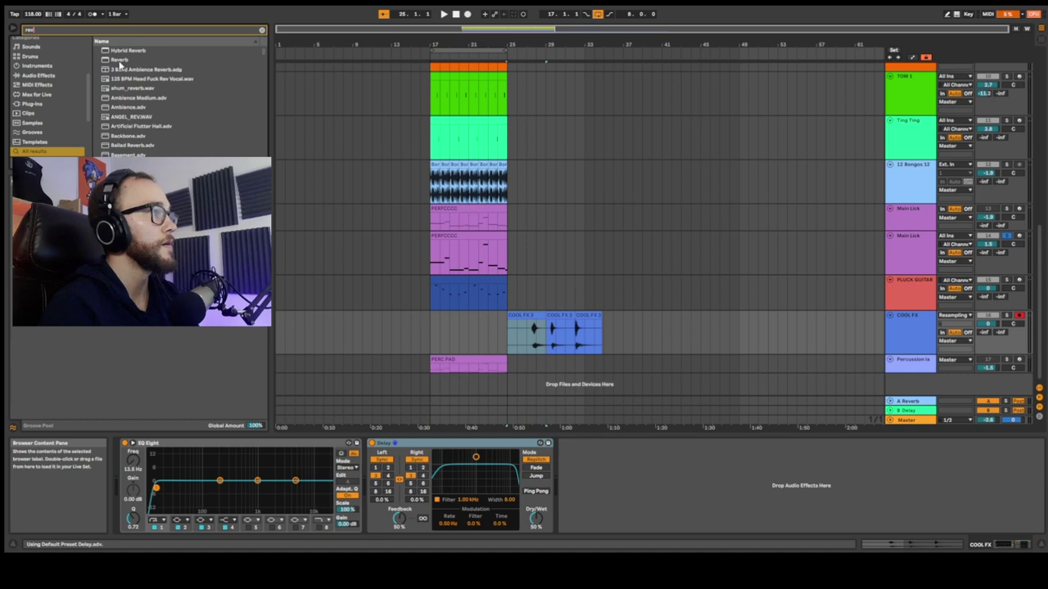
left_click(119, 61)
left_click_drag(906, 322, 907, 324)
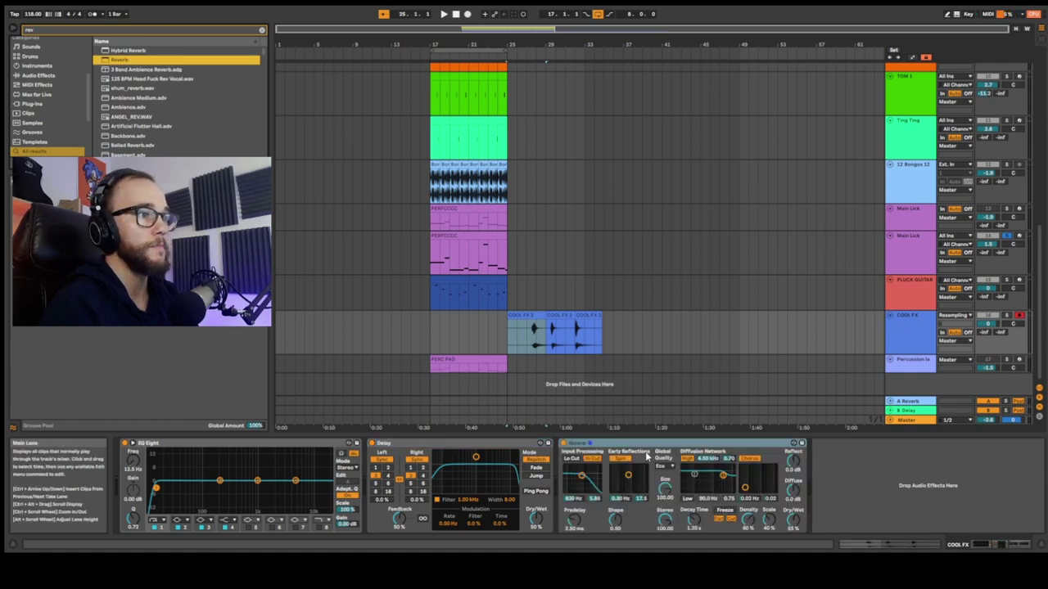
- Delete the COOL FX audio before bar 27 and between bars 31 and 32, keeping the three hits
left_click(526, 316)
left_click_drag(526, 330, 490, 330)
key("Delete")
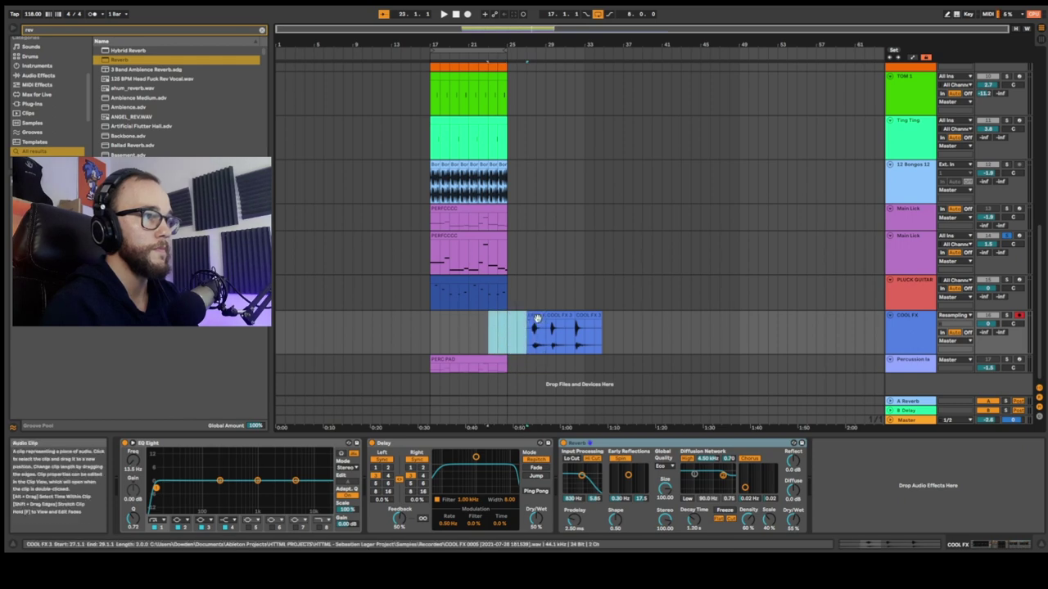
left_click_drag(566, 327, 575, 329)
key("Delete")
left_click(595, 332)
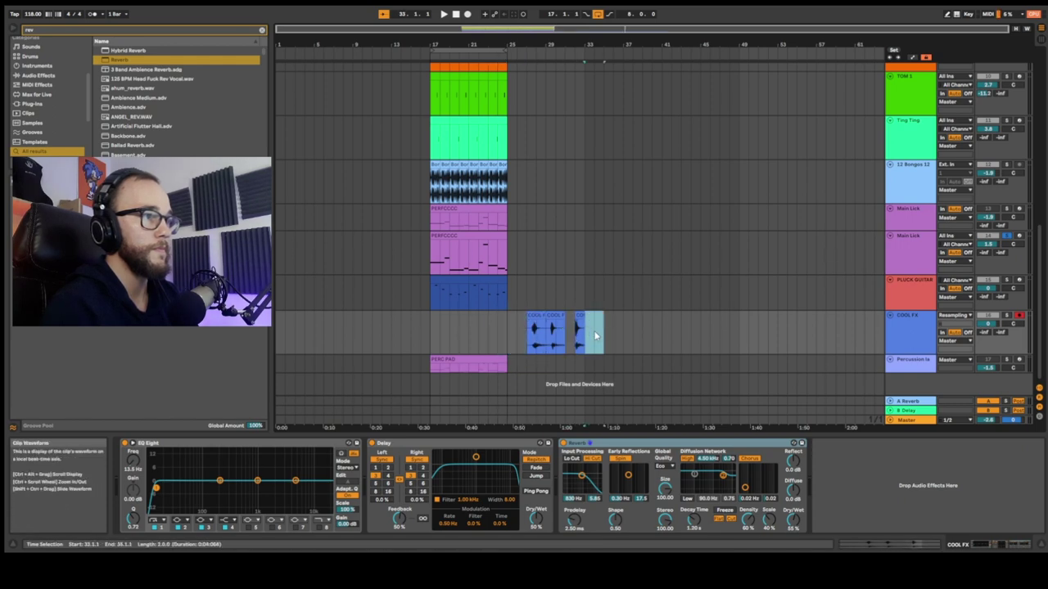
left_click(538, 317)
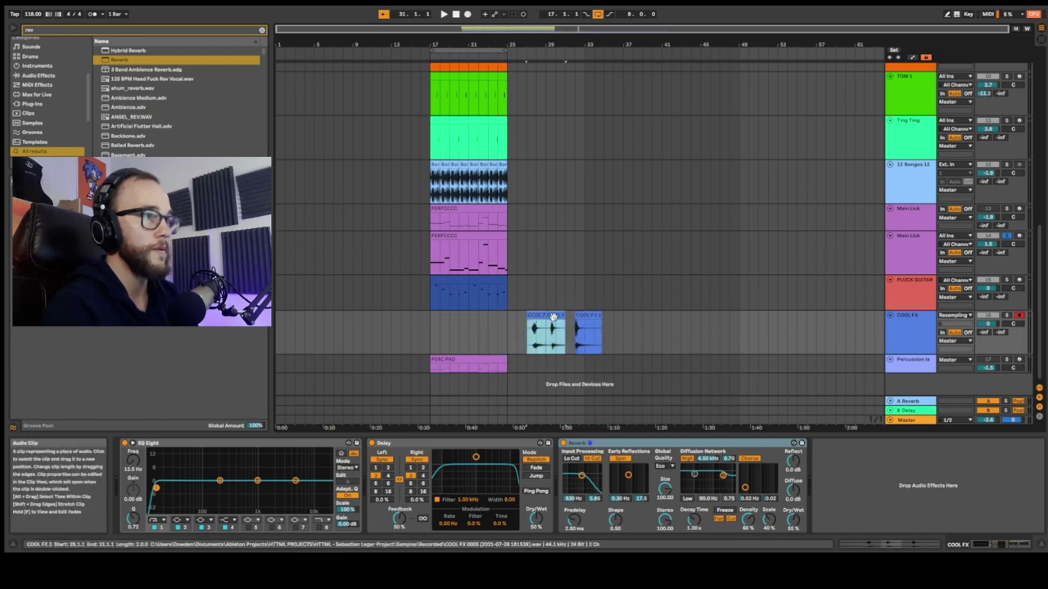
- Set Delay feedback to 54% and dry/wet to 38%, and Reverb decay to 2.01 s and dry/wet to 41%, playing from bar 27
left_click(530, 334)
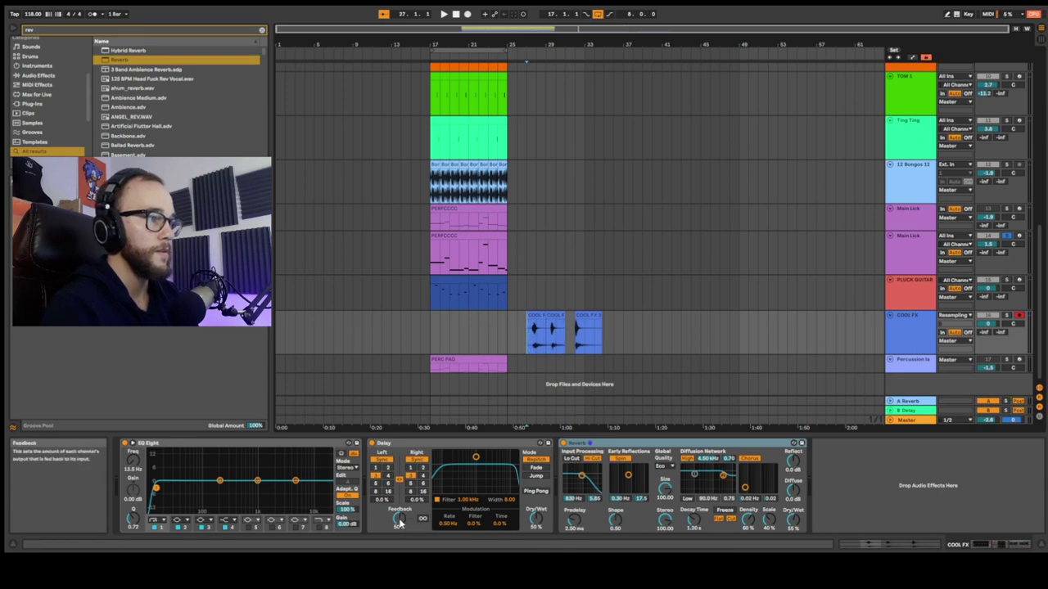
left_click_drag(400, 522, 400, 518)
left_click_drag(536, 519, 536, 524)
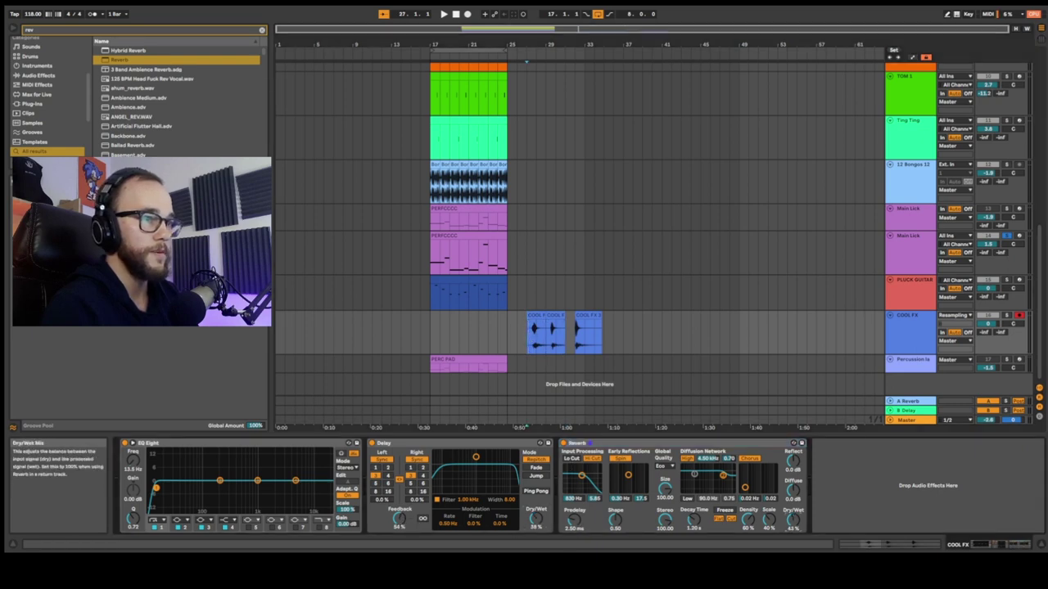
left_click(533, 343)
key("space")
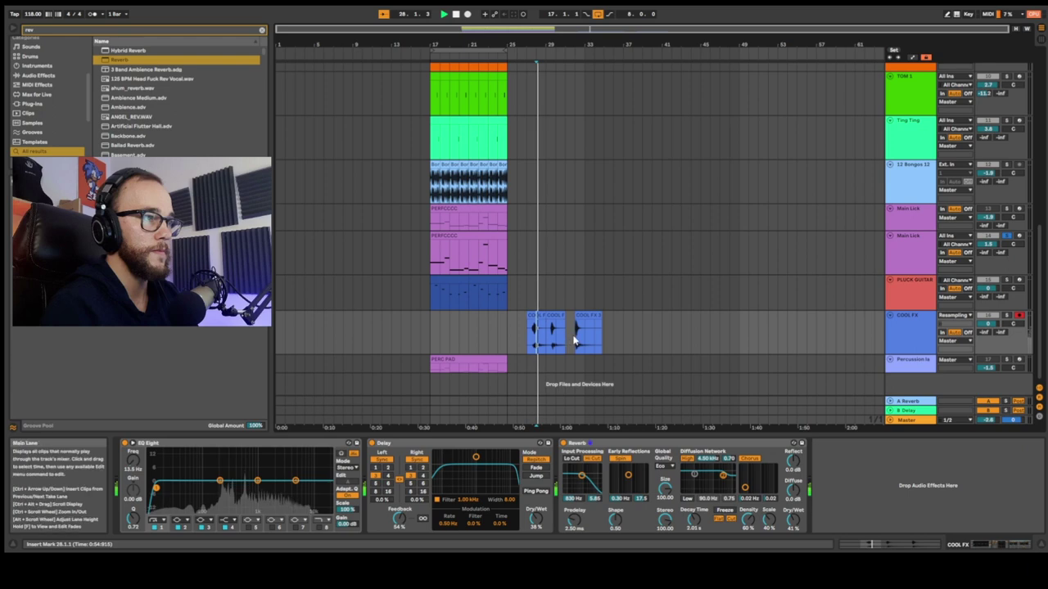
left_click(527, 342)
key("space")
key("space")
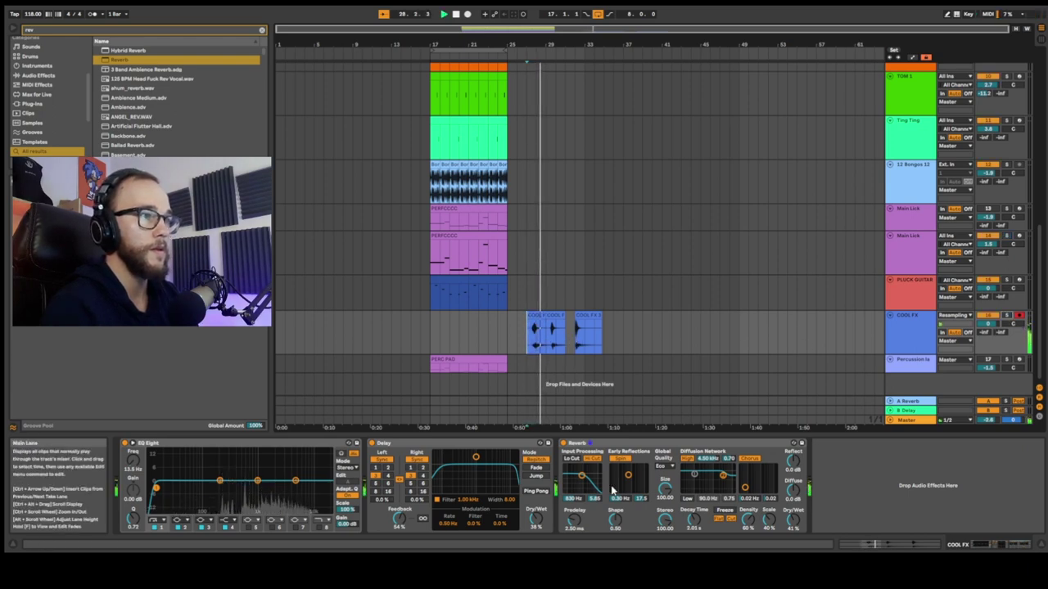
- Set the COOL FX EQ Eight low cut to 758 Hz and the Reverb decay time to 4.15 s
left_click_drag(157, 488, 251, 491)
key("space")
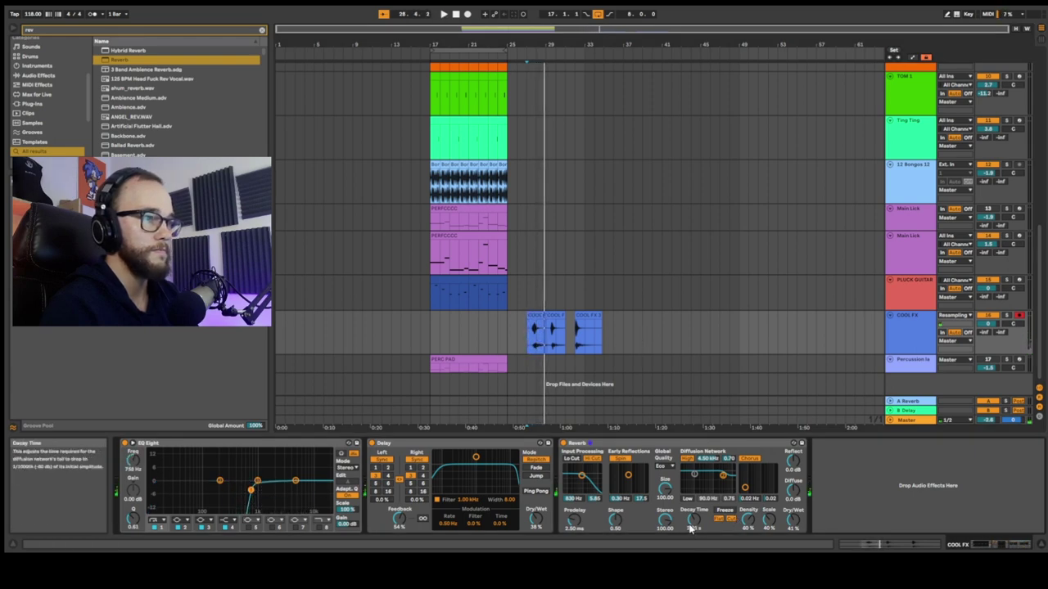
key("space")
key("space")
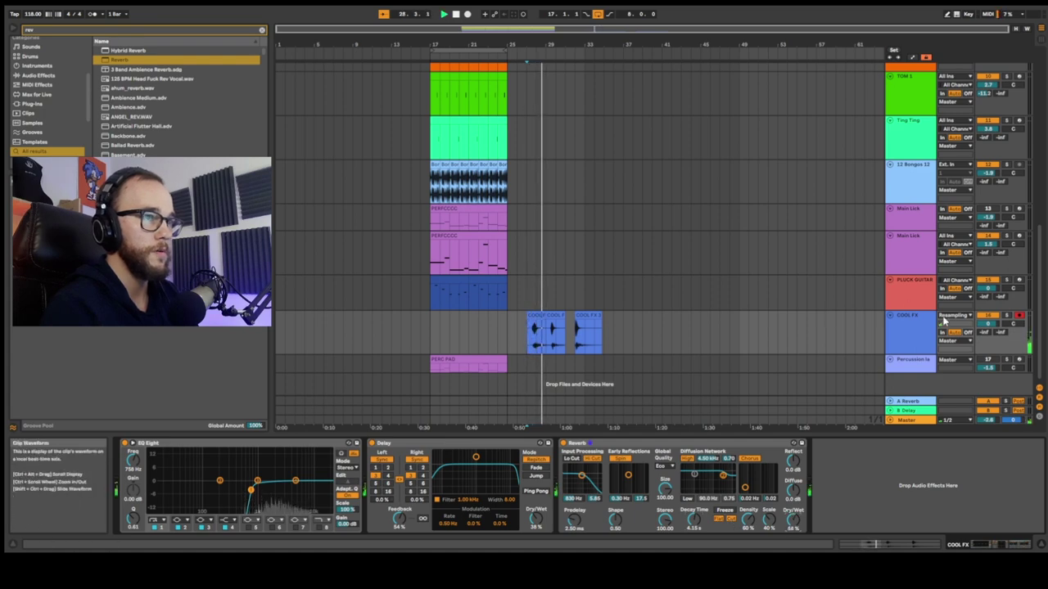
- Raise the COOL FX track's volume during playback and stop the playback
left_click_drag(988, 324, 987, 270)
key("space")
left_click(356, 323)
- Move the Percussion layer track above COOL FX, enlarge it, and copy the lower Main Lick clip onto it at bar 17
left_click_drag(958, 367, 957, 322)
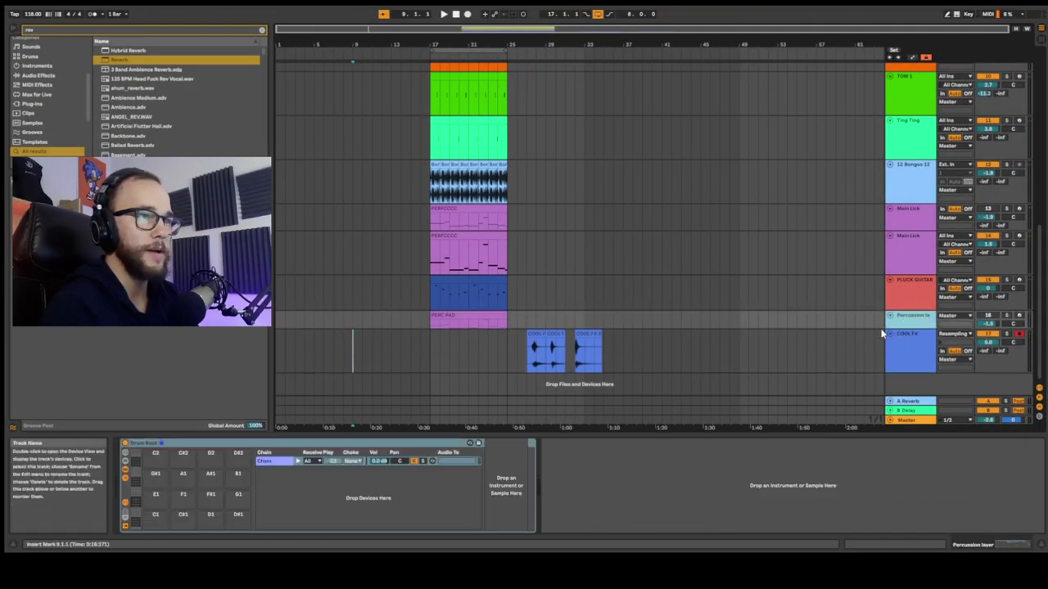
left_click_drag(919, 329, 919, 363)
left_click(423, 332)
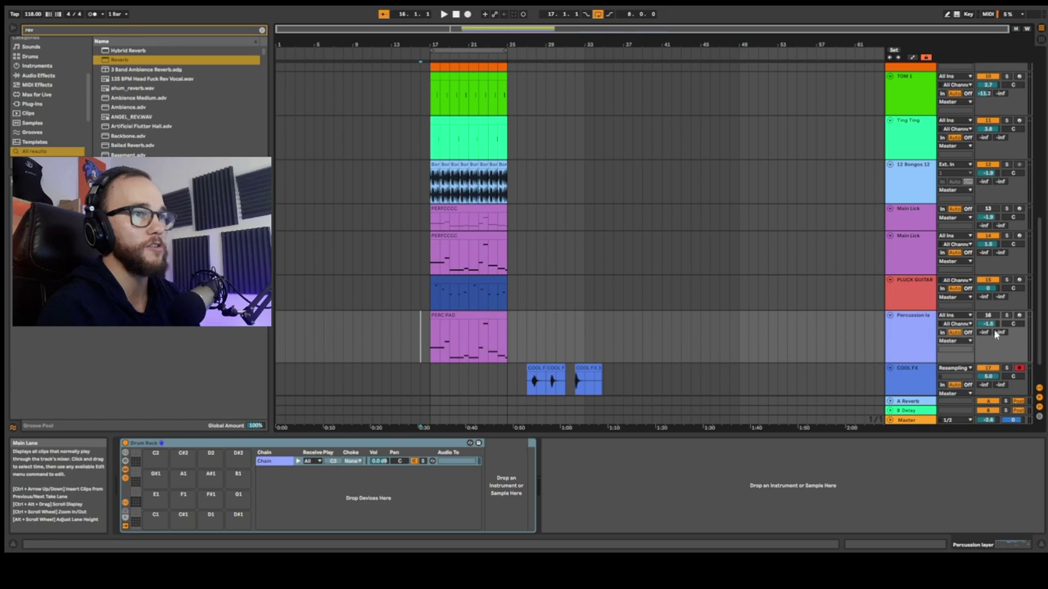
left_click_drag(438, 233, 448, 329)
- Search the browser for "bell lo" and load Bell Lo Charred.aif into the Percussion layer's Drum Rack chain
key("ctrl+f")
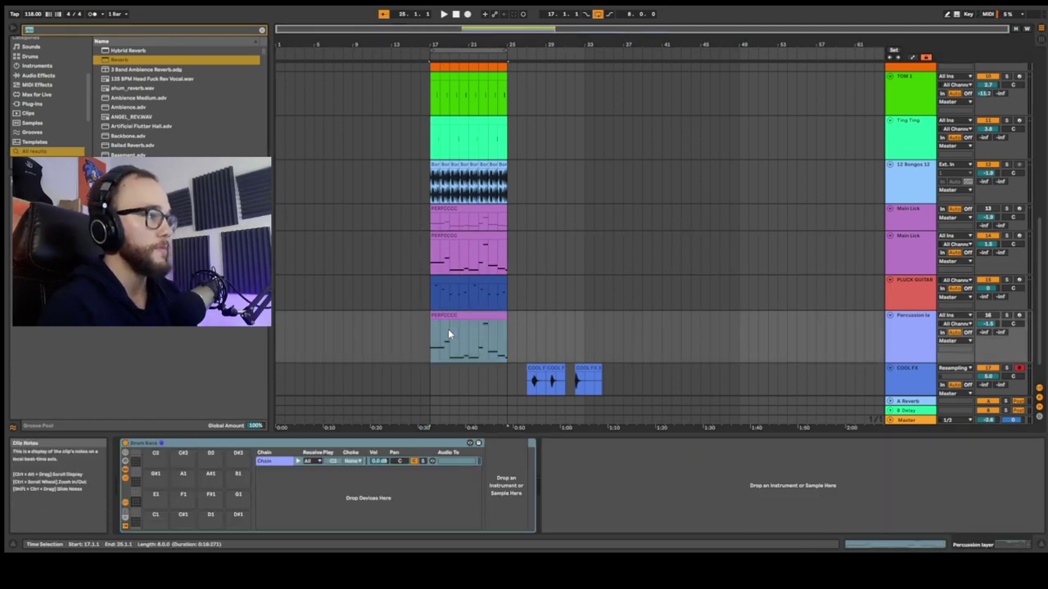
type("bell lo")
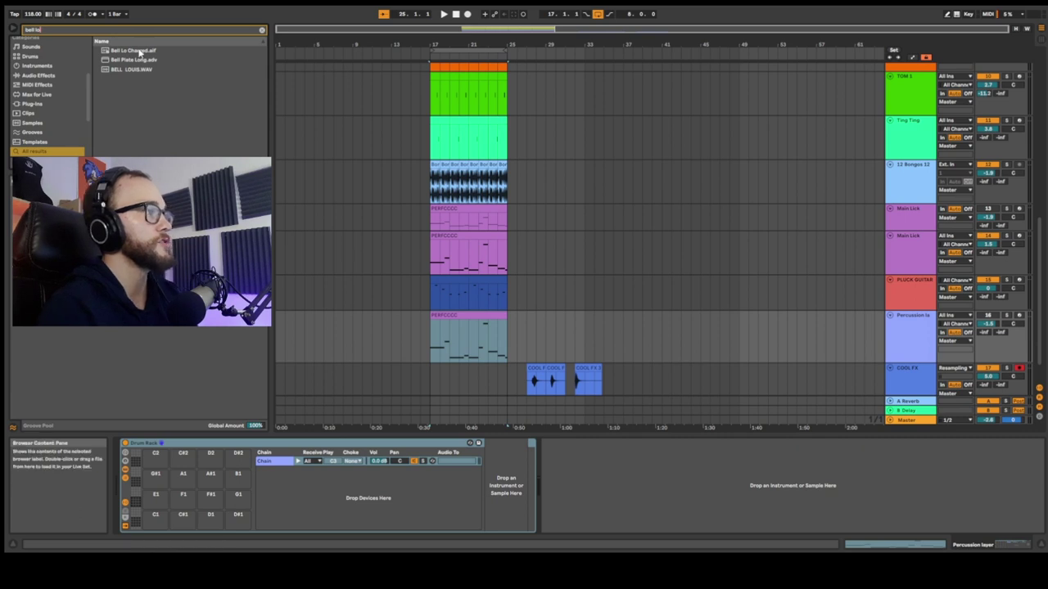
key("Down")
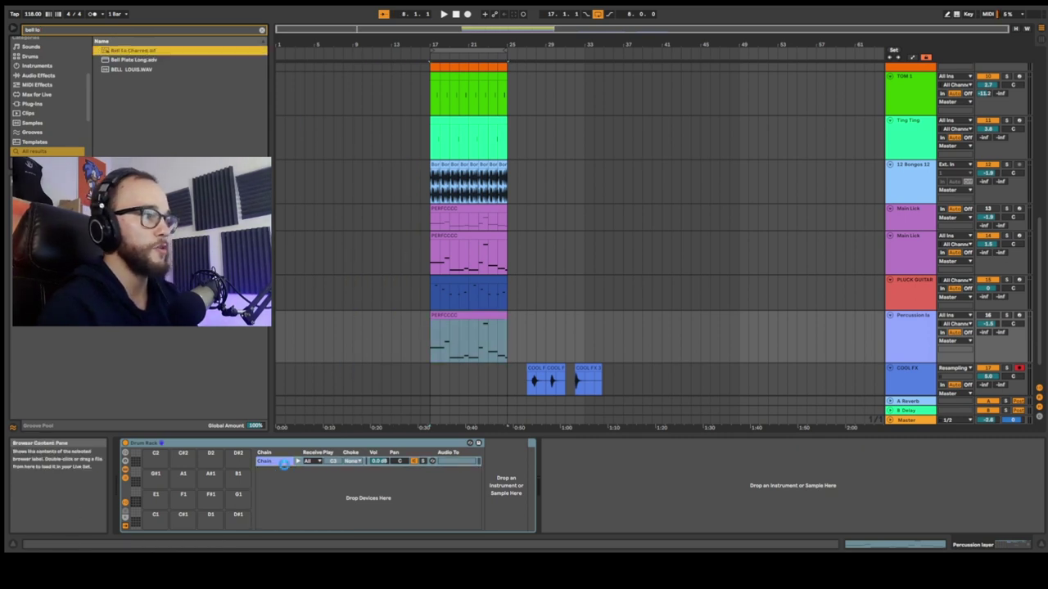
key("Return")
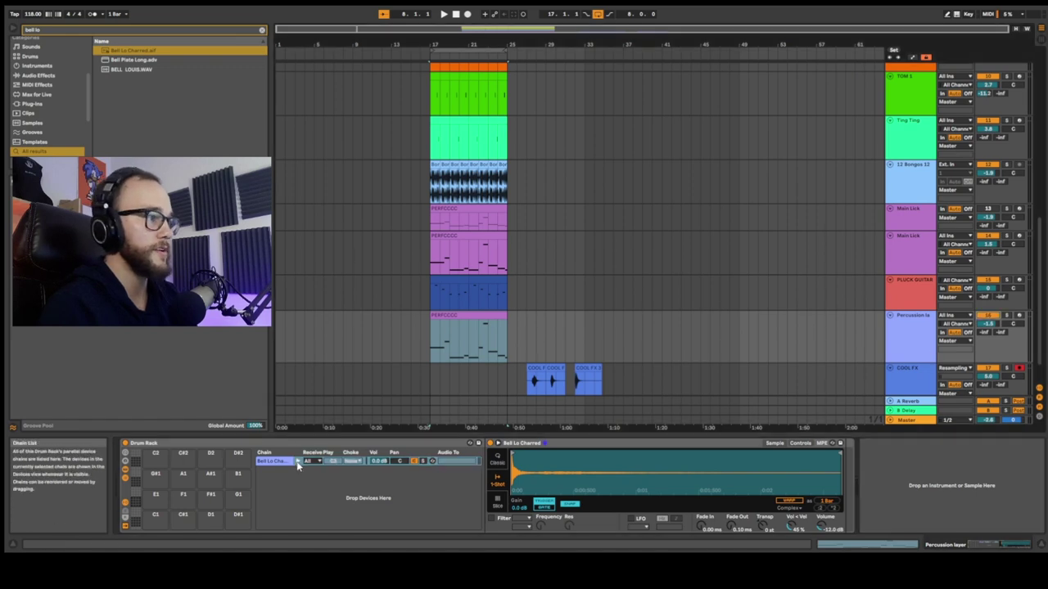
- Set the Bell Lo Charred chain's receive note to G4 in the Drum Rack
left_click(426, 319)
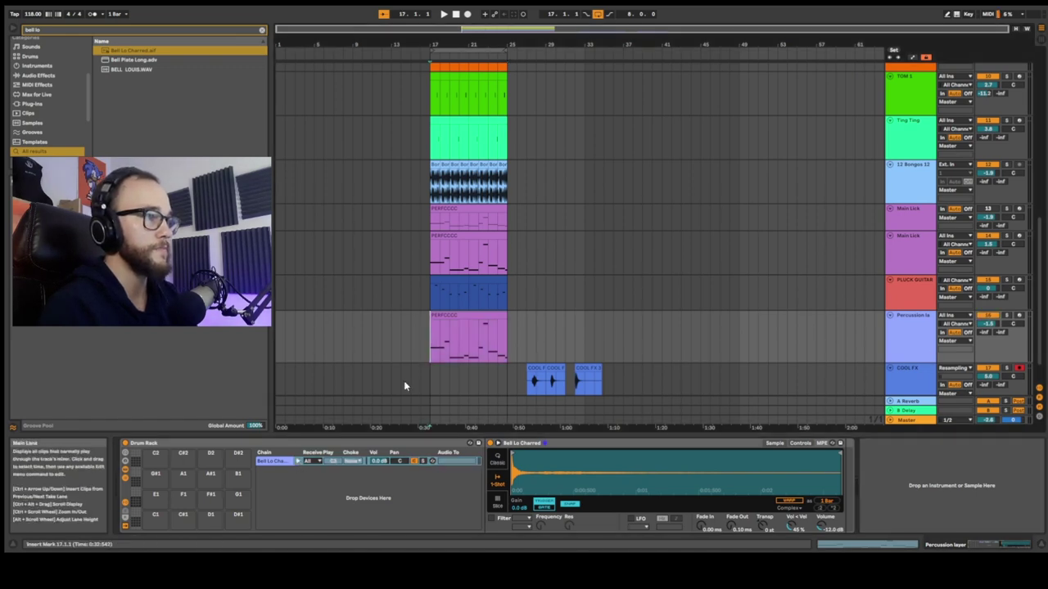
left_click(308, 461)
left_click(336, 363)
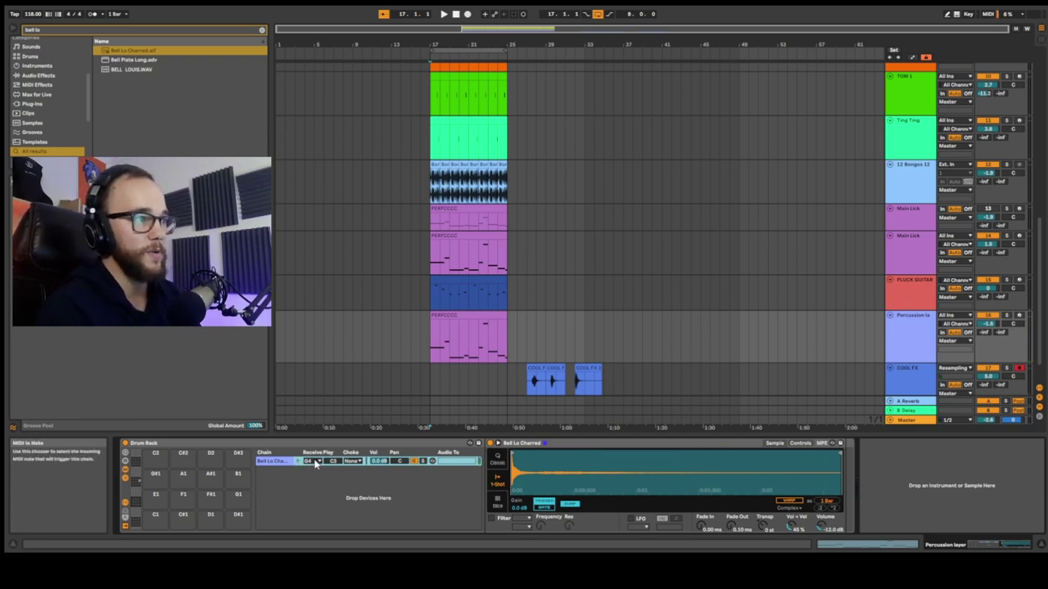
- Set the Bell Lo Charred chain to receive all notes, arm the Percussion layer track, and raise its volume to about 0.1 dB
left_click(309, 462)
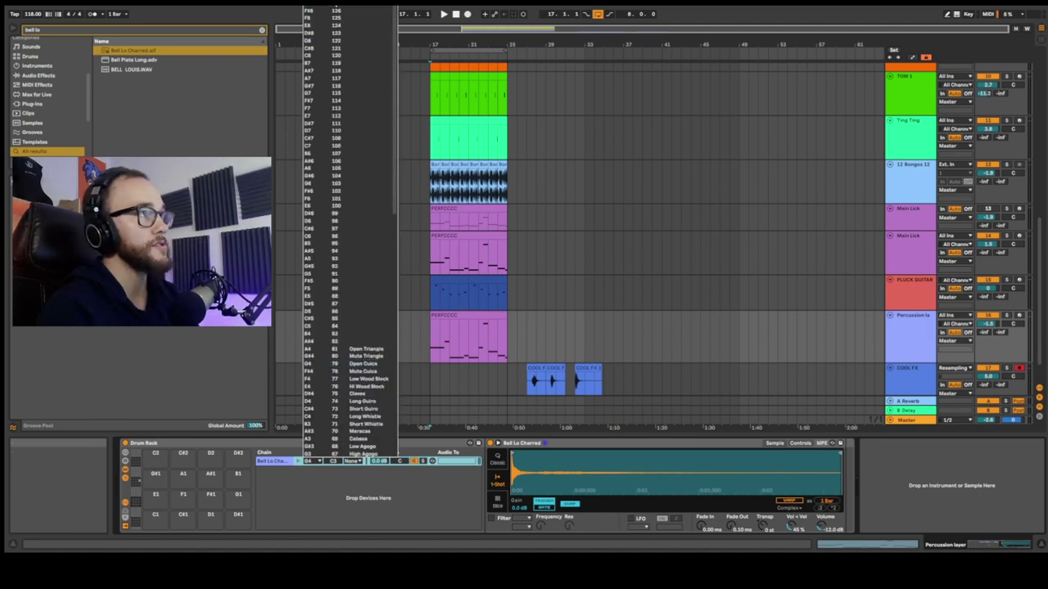
left_click(338, 8)
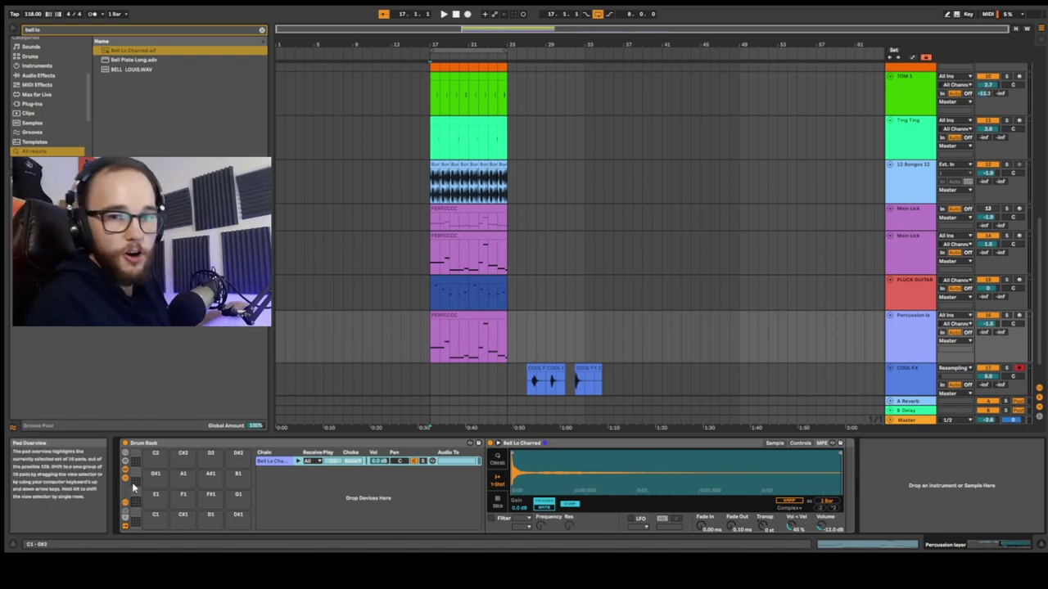
left_click(1019, 316)
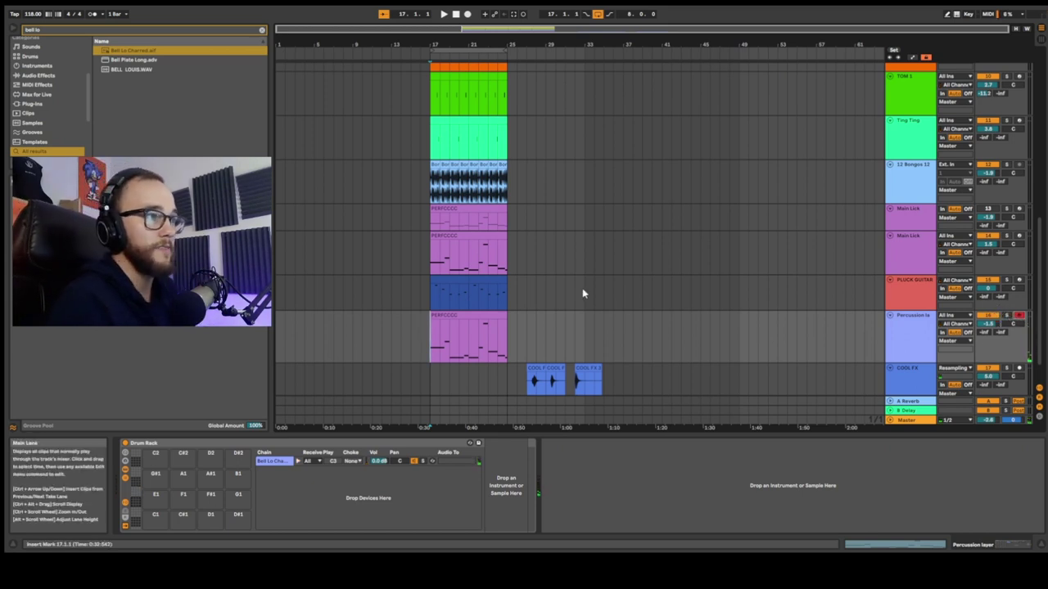
left_click_drag(988, 324, 989, 316)
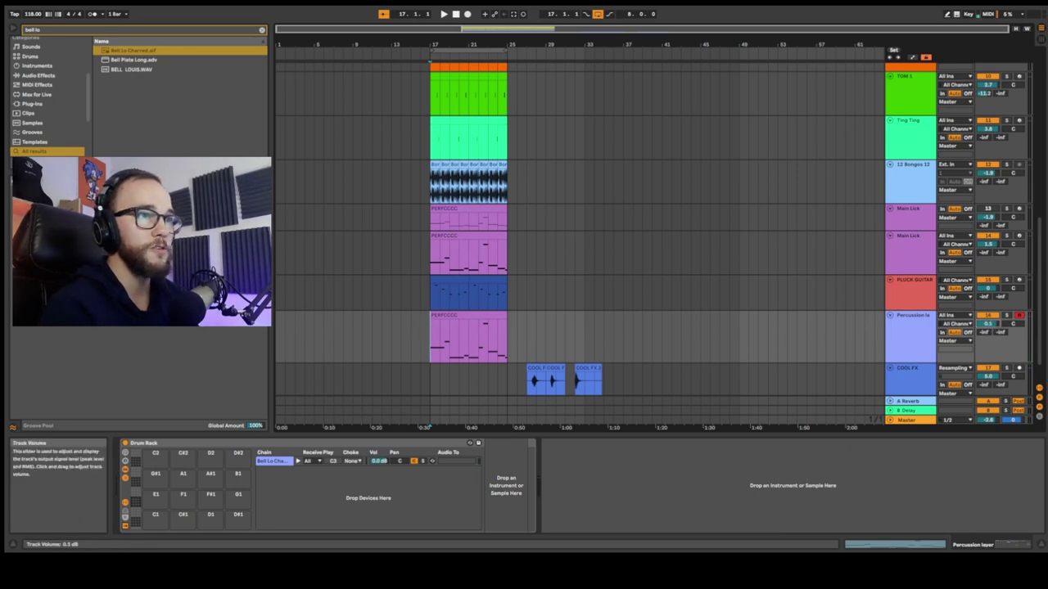
- Play the Percussion layer soloed from bar 17 and transpose the Bell Lo Charred sample to +1 st
left_click(523, 357)
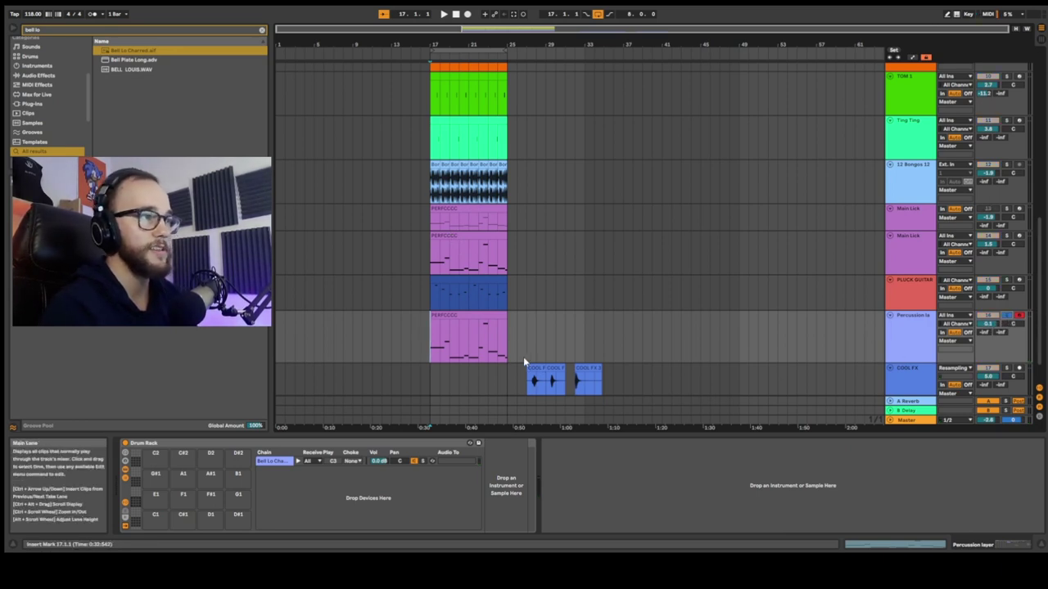
key("space")
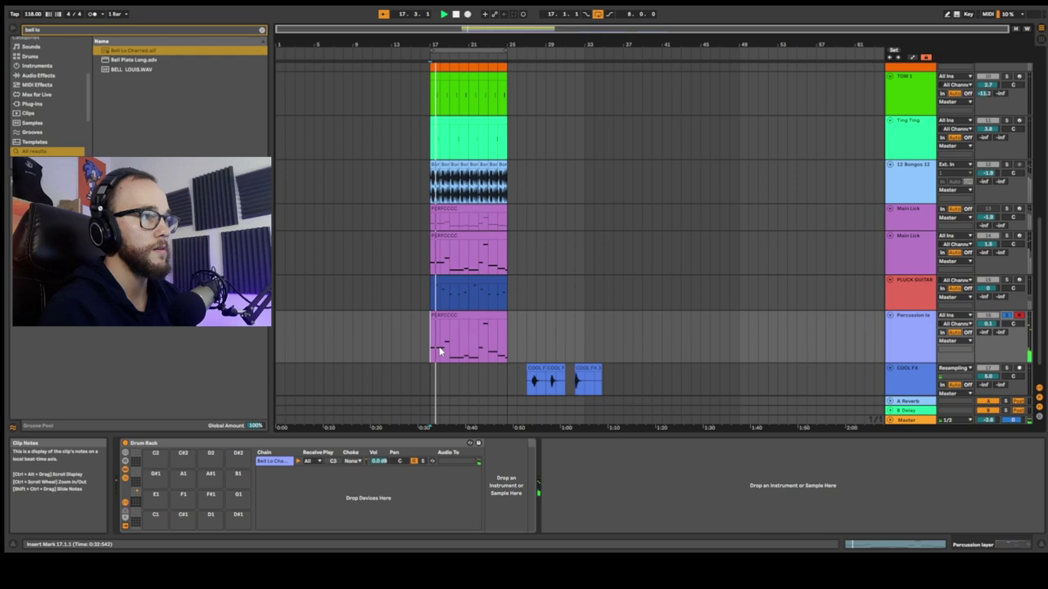
left_click(267, 464)
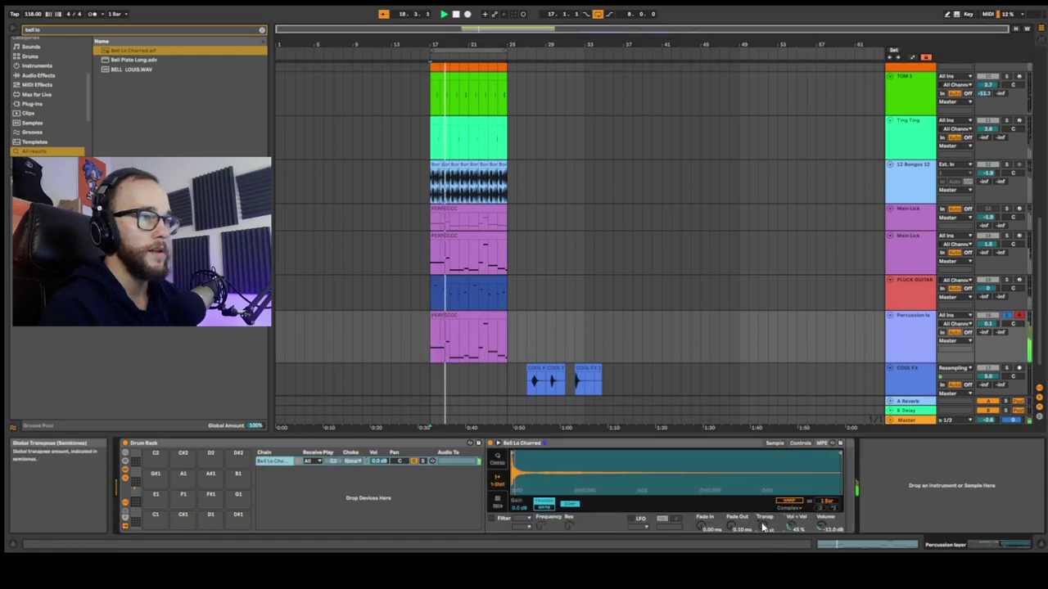
key("Up")
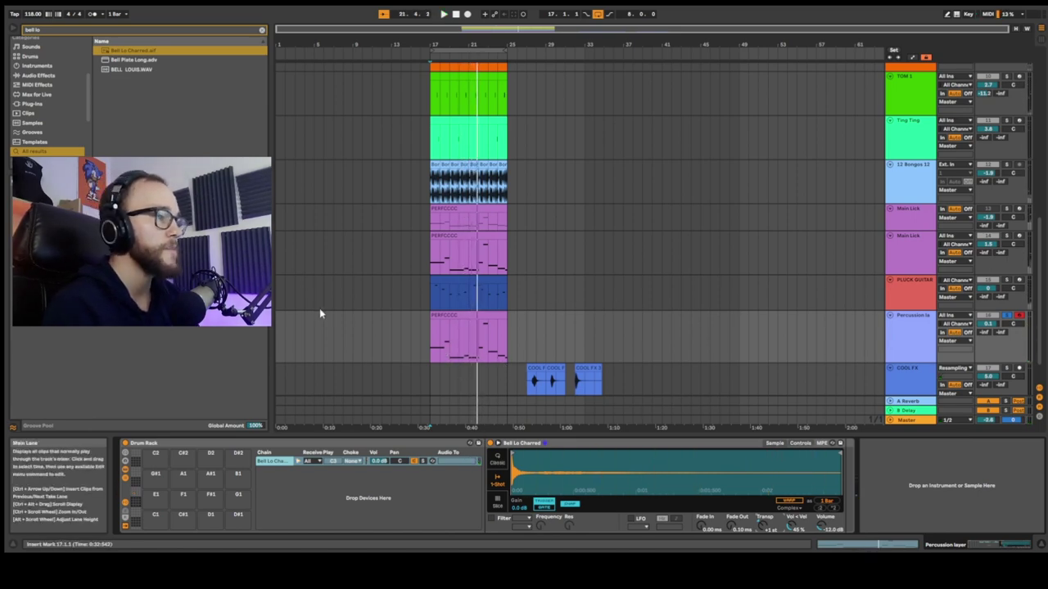
- Shorten all notes in the Percussion layer clip by an eighth note and play the loop from bar 17
left_click(472, 329)
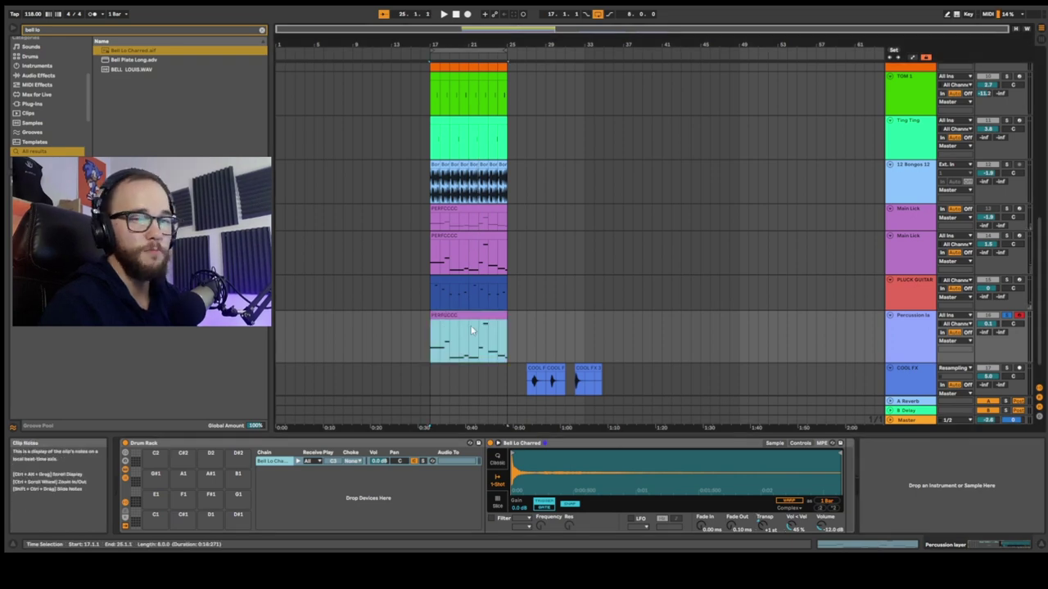
double_click(470, 325)
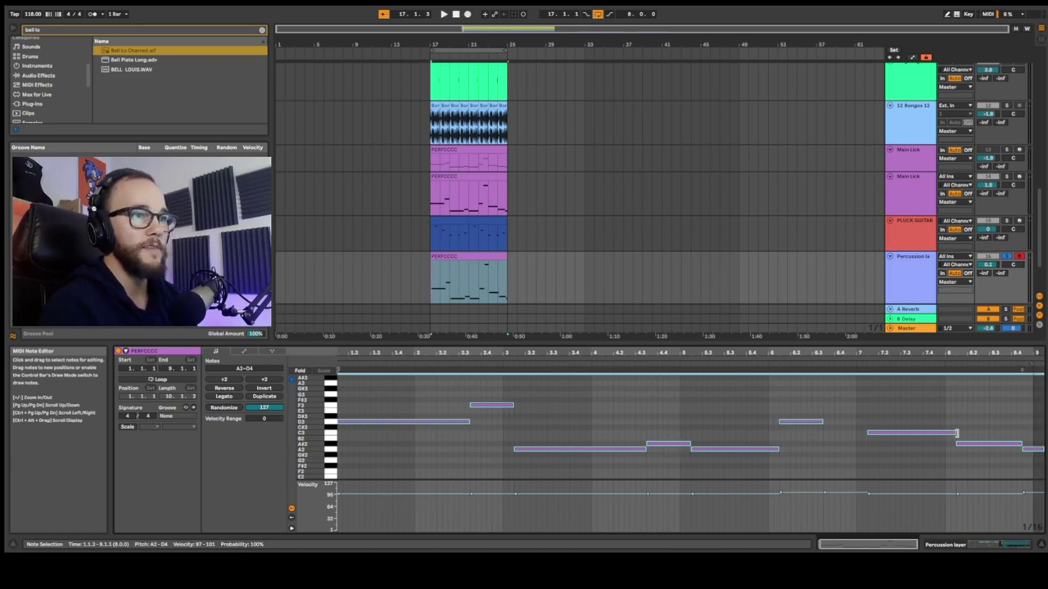
left_click_drag(956, 433, 952, 434)
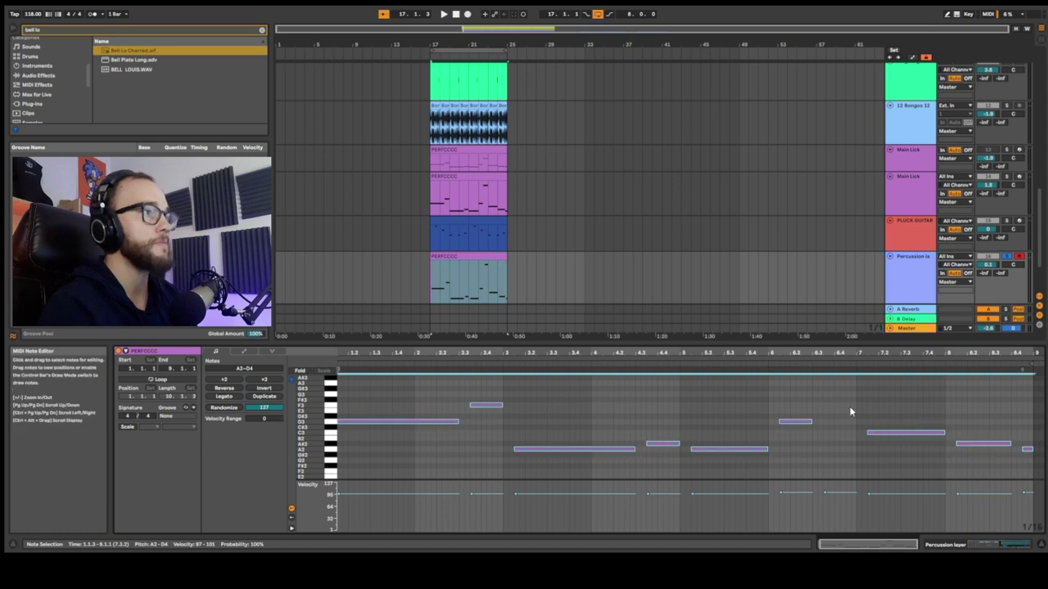
left_click(434, 285)
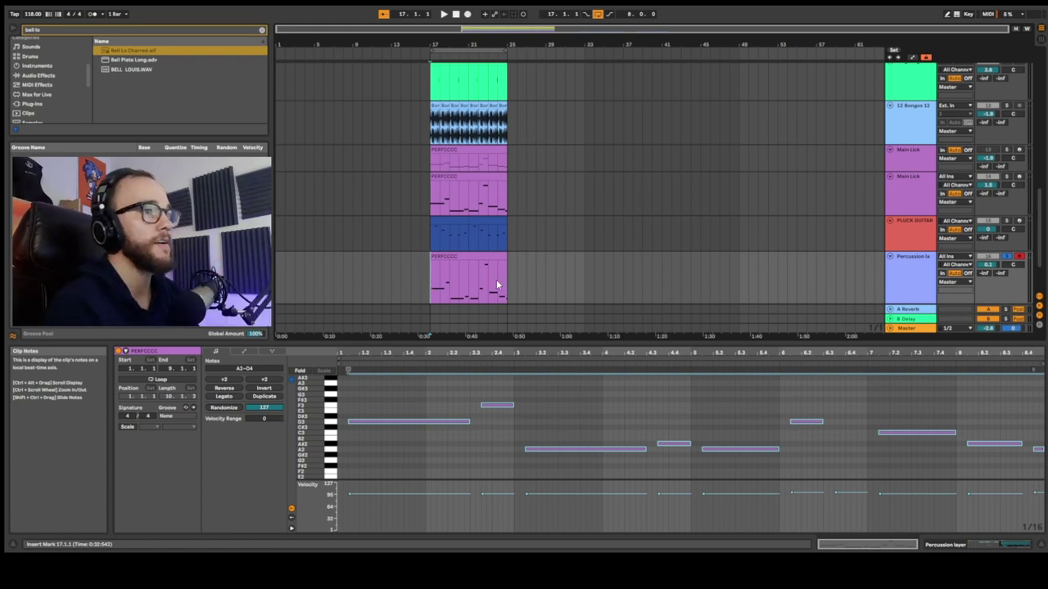
key("space")
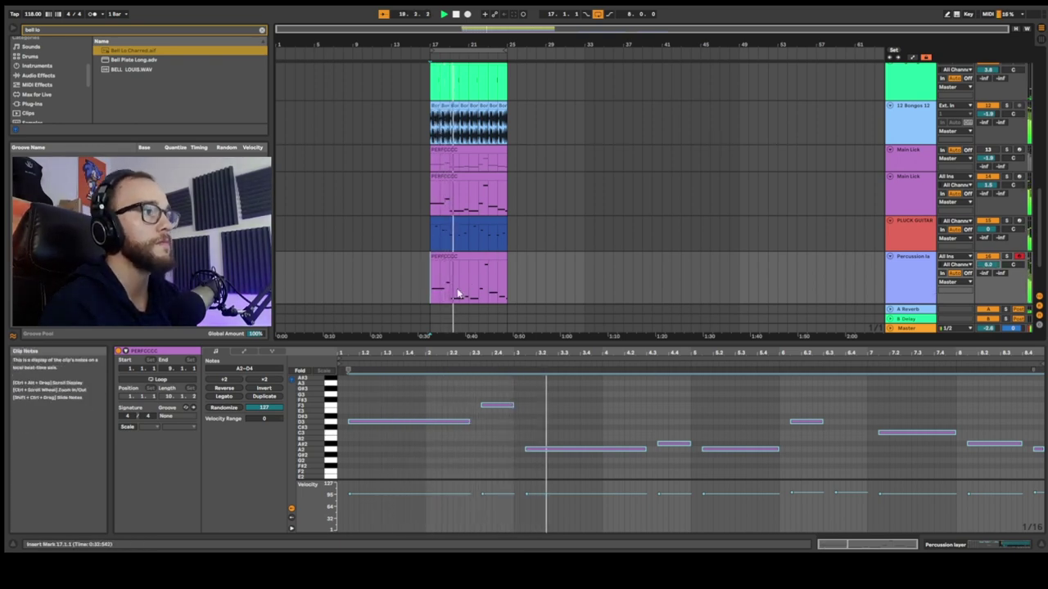
- Solo the Percussion layer track, search the browser for "comp", and add a Compressor after its Drum Rack
key("ctrl+f")
type("comp")
left_click(1007, 257)
double_click(900, 279)
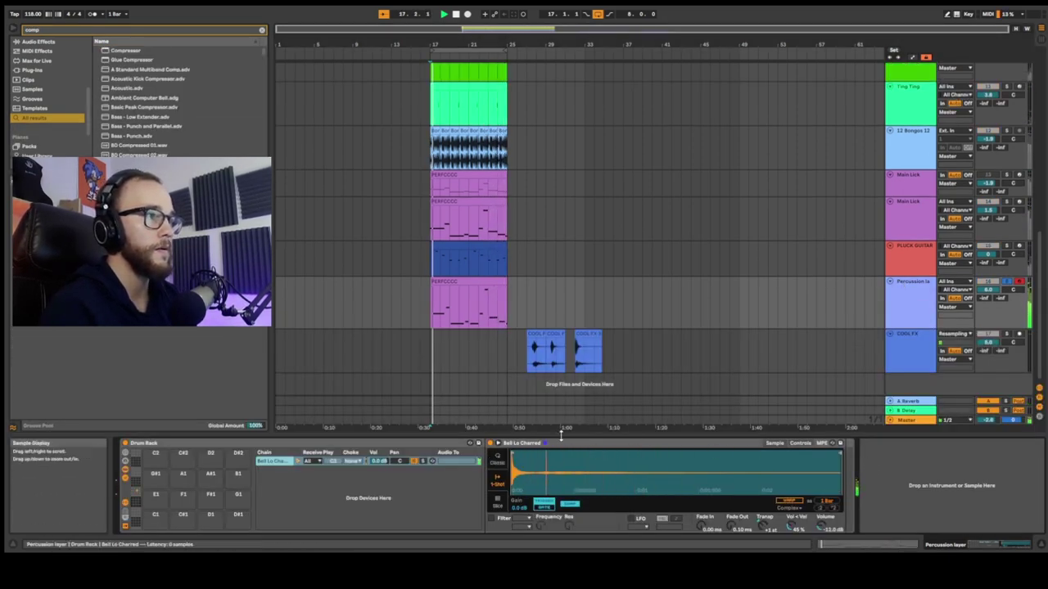
left_click(118, 52)
left_click_drag(857, 483, 857, 483)
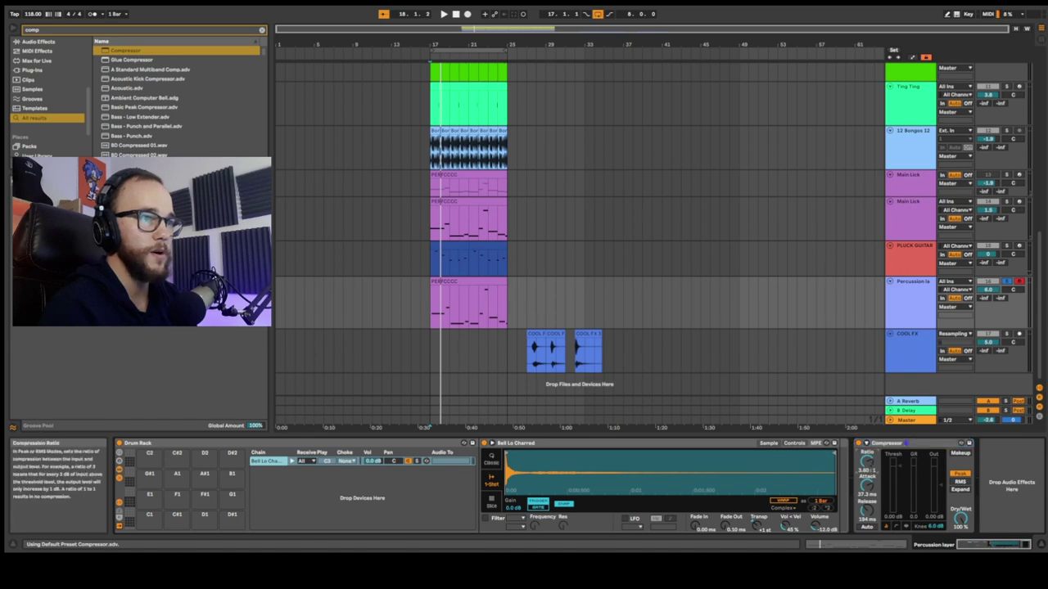
- Set the Compressor's ratio to 7.00:1 and attack to 0.01 ms, and lower its threshold during playback
key("space")
key("space")
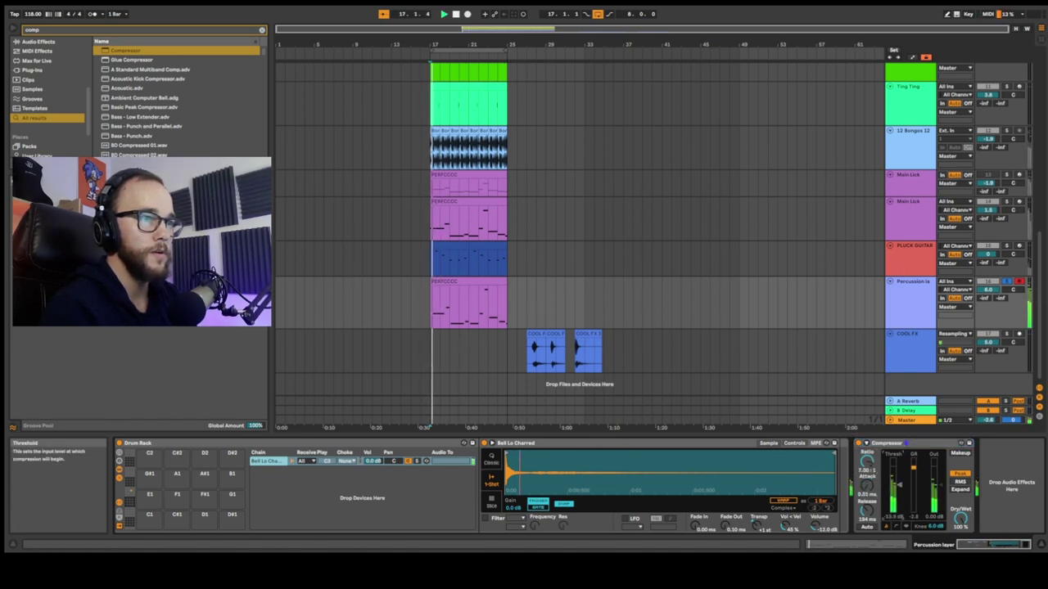
key("Return")
key("space")
- Unsolo the Percussion layer, play it with the full groove, and lower the track's volume to 4.2 dB
left_click(1006, 283)
key("space")
key("space")
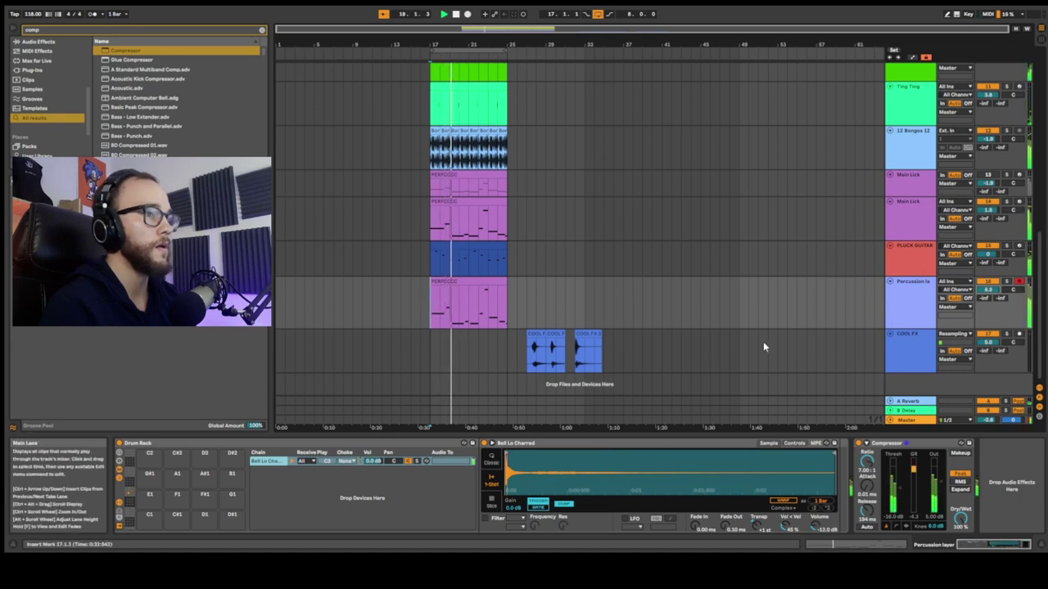
left_click_drag(987, 290, 988, 296)
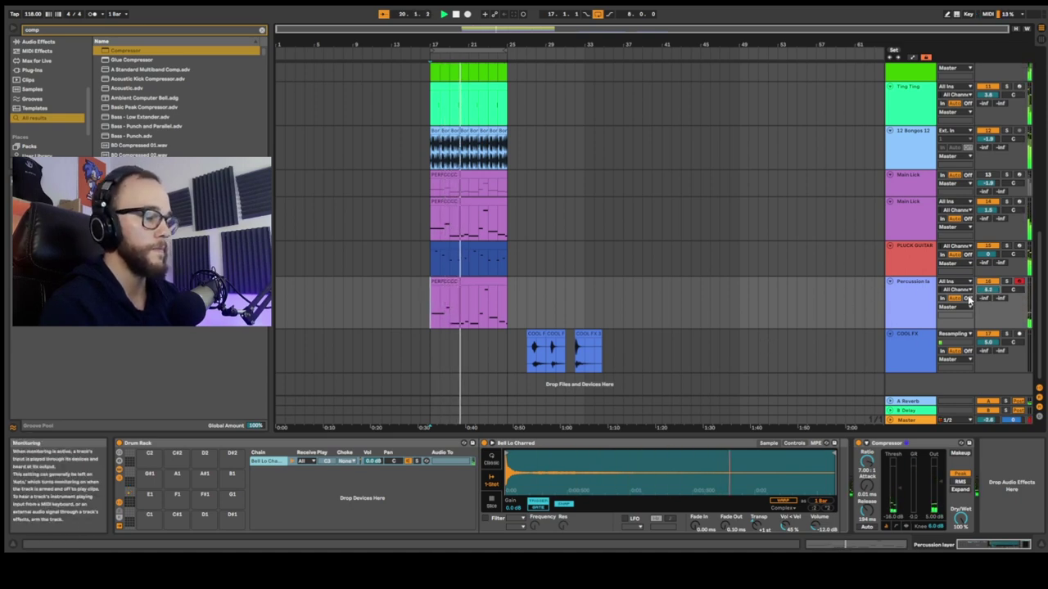
- Search the browser for "rev", add Reverb to the Percussion layer, and raise its predelay to about 28.6 ms
key("ctrl+f")
type("rev")
double_click(156, 61)
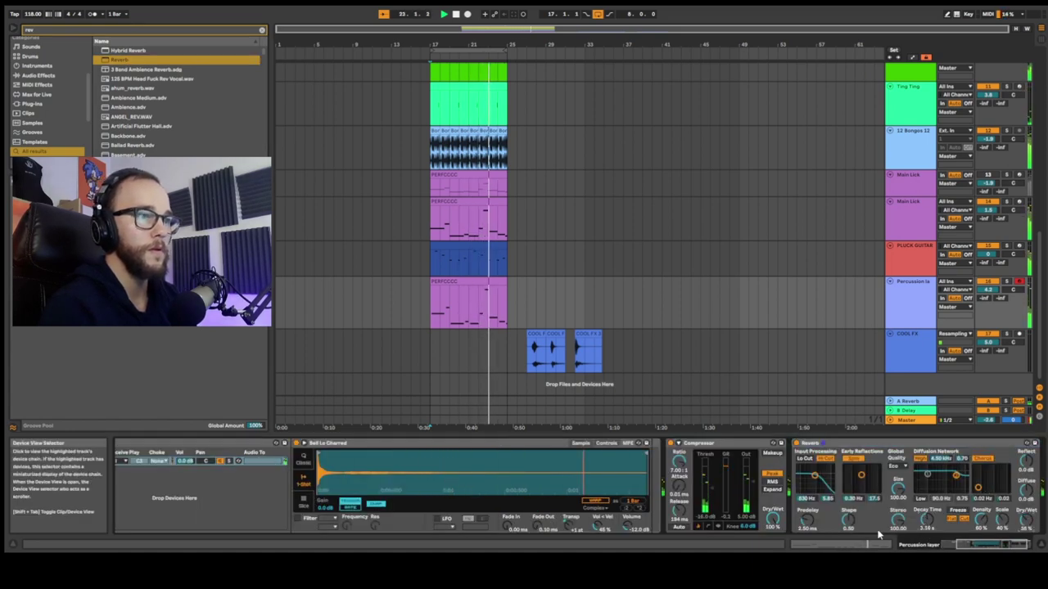
left_click_drag(807, 521, 807, 503)
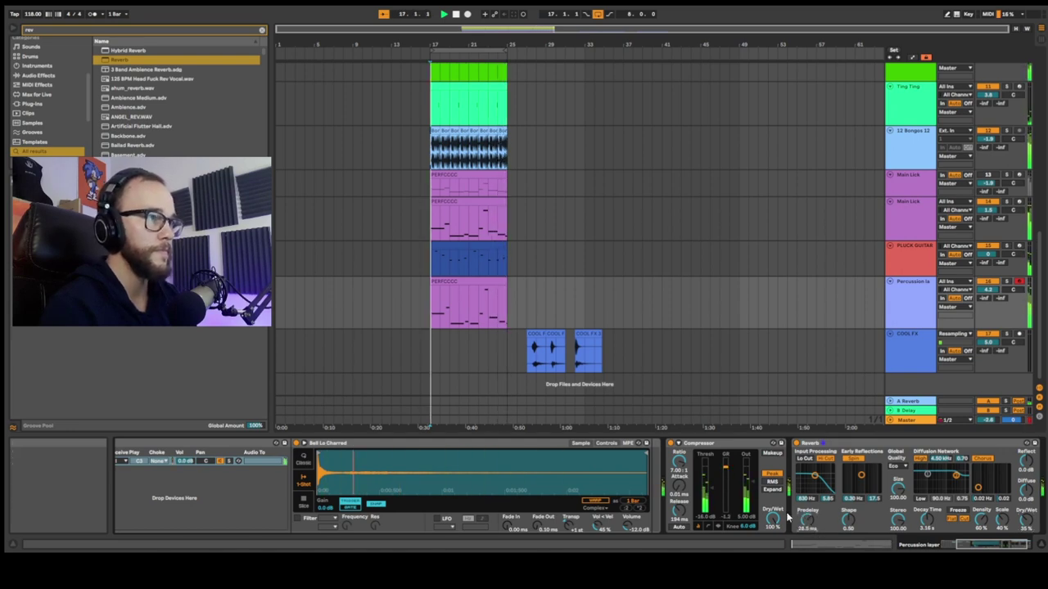
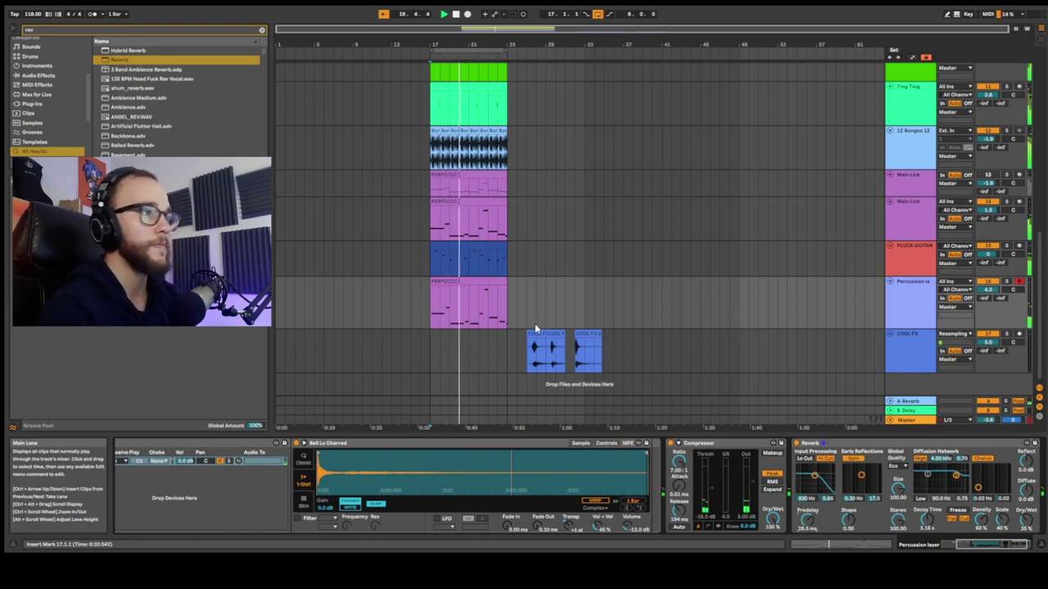
- Move the first COOL FX clip to bar 22, search the browser for "auto", and add Auto Pan to the COOL FX track
left_click_drag(536, 339, 484, 347)
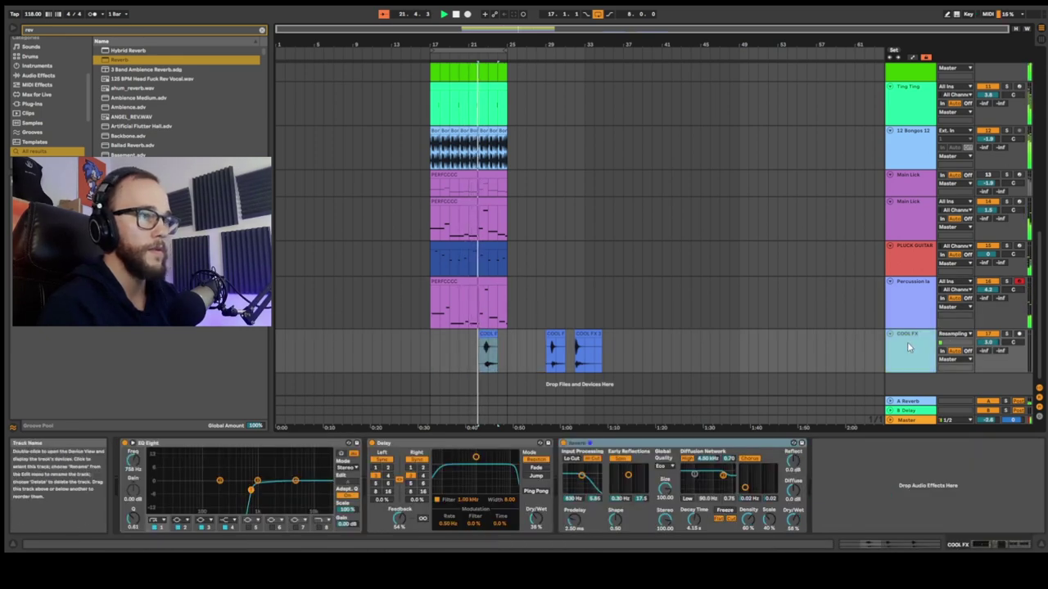
key("ctrl+f")
type("auto")
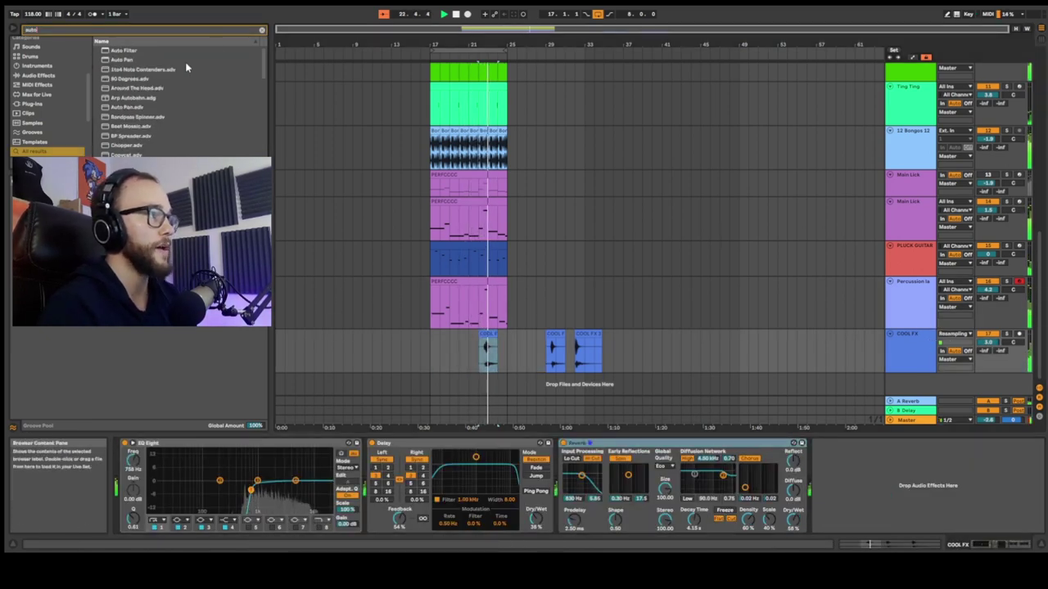
key("Down")
key("Down")
key("Return")
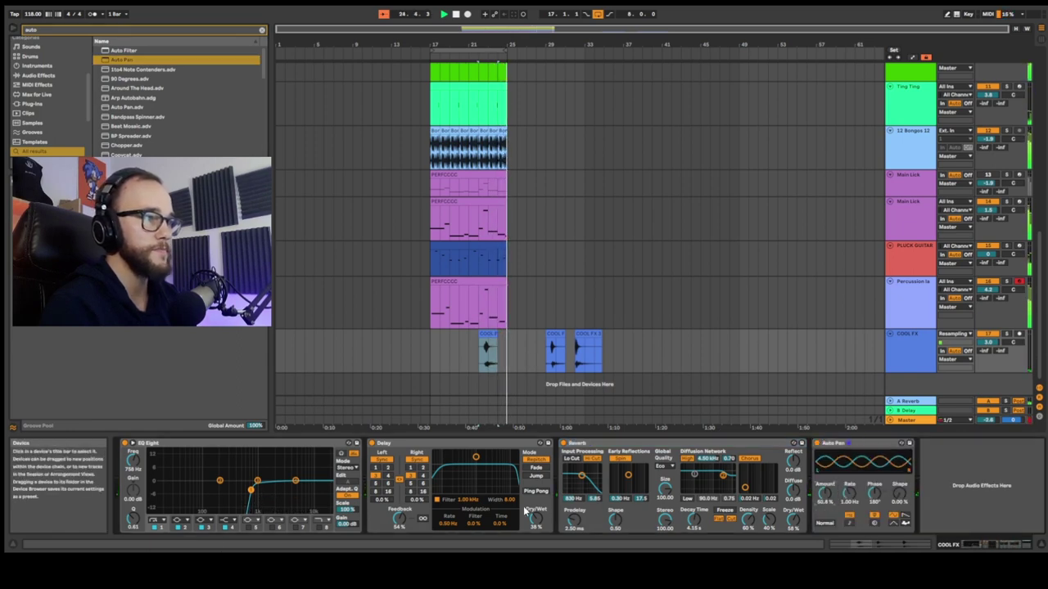
- Raise the COOL FX track's Delay feedback to 72 % and put the insert marker back at bar 17
left_click_drag(399, 518, 399, 507)
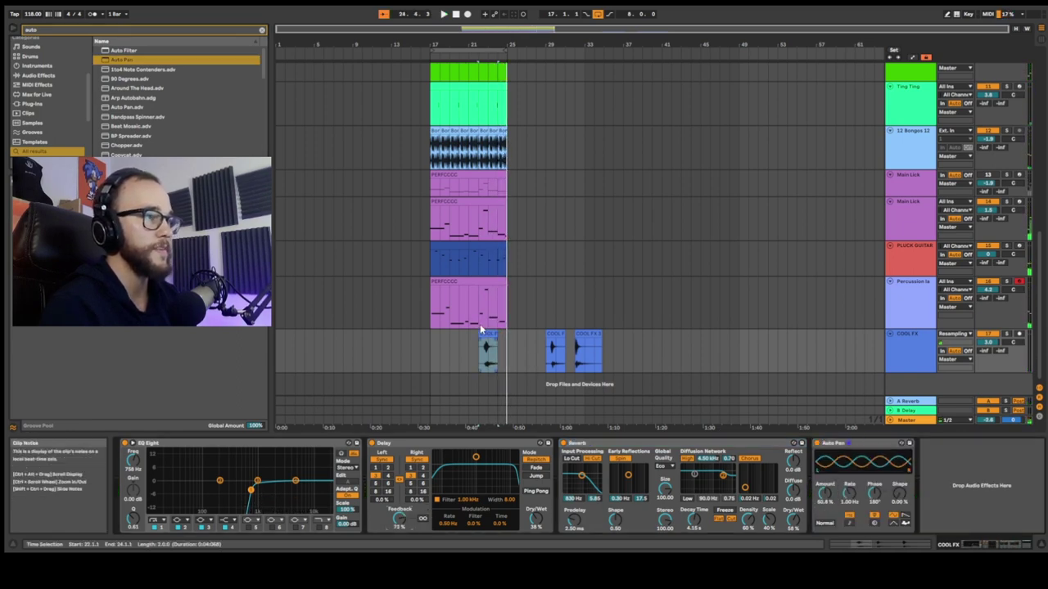
left_click(421, 342)
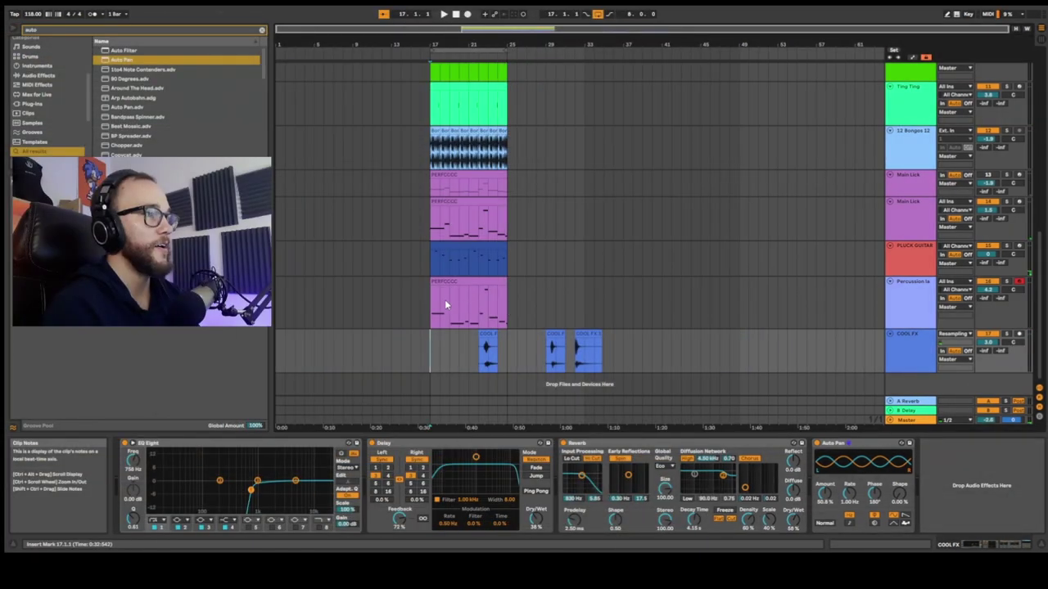
- Select the eight-bar groove on all tracks, move it to bar 1, and duplicate it repeatedly to fill the arrangement up to bar 33
scroll(1042, 332, "up", 10)
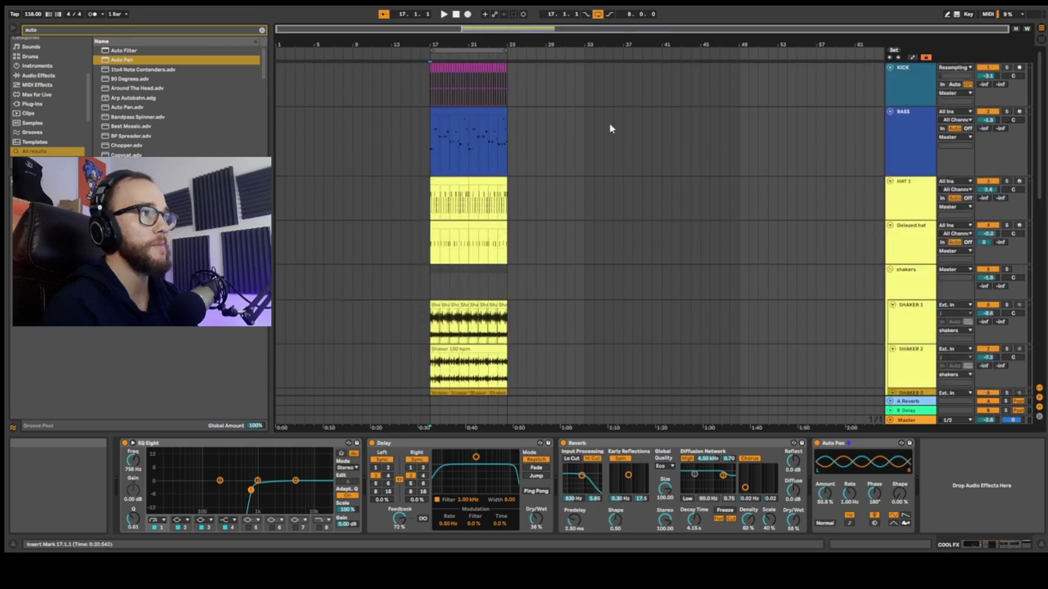
left_click_drag(508, 73, 286, 375)
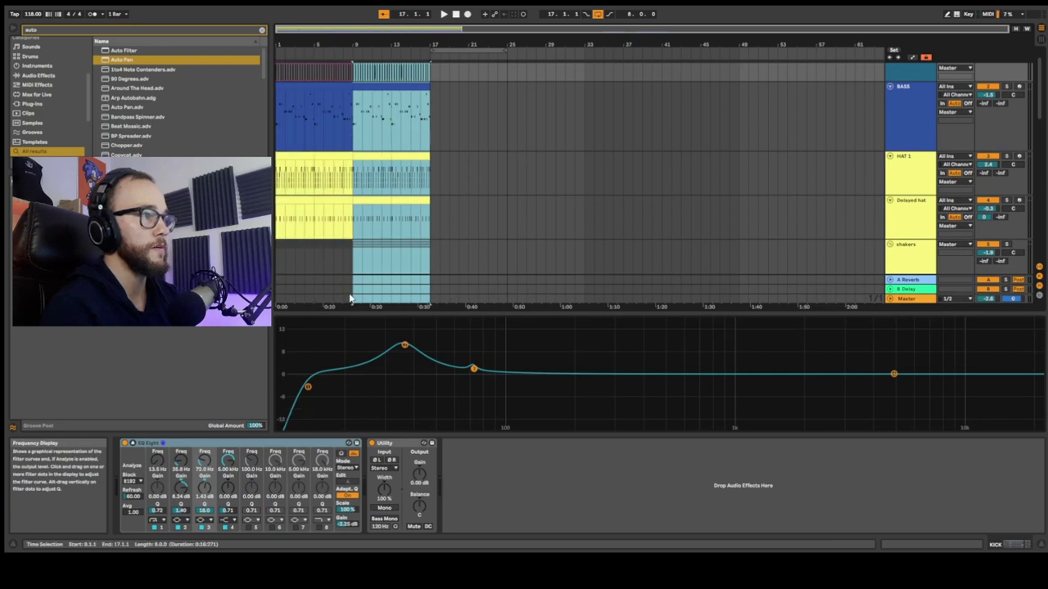
key("ctrl+d")
key("ctrl+d")
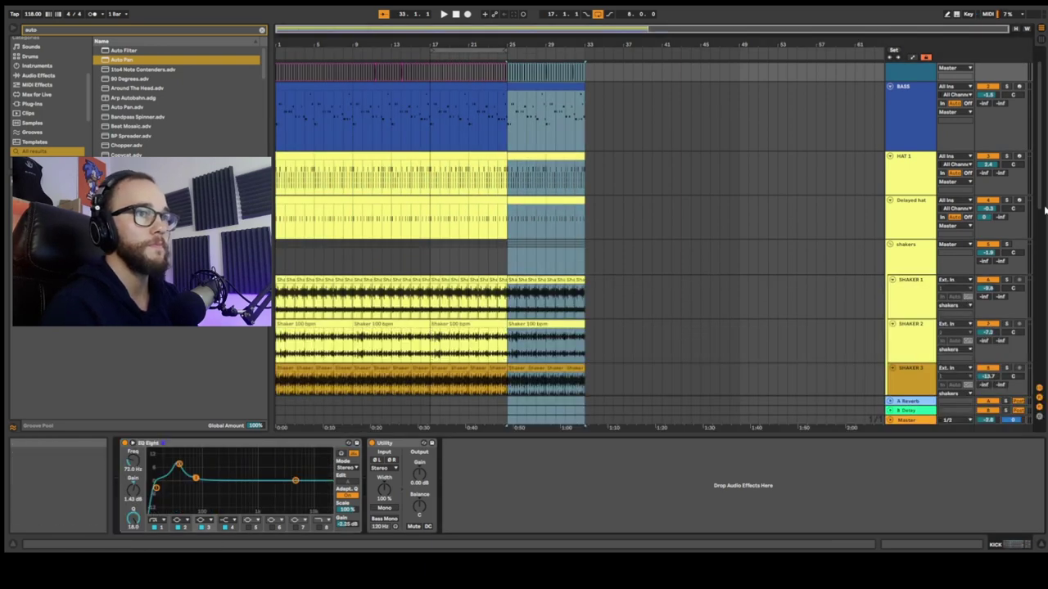
- Delete the first BASS clip, from bar 1 to bar 9
scroll(1045, 211, "up", 2)
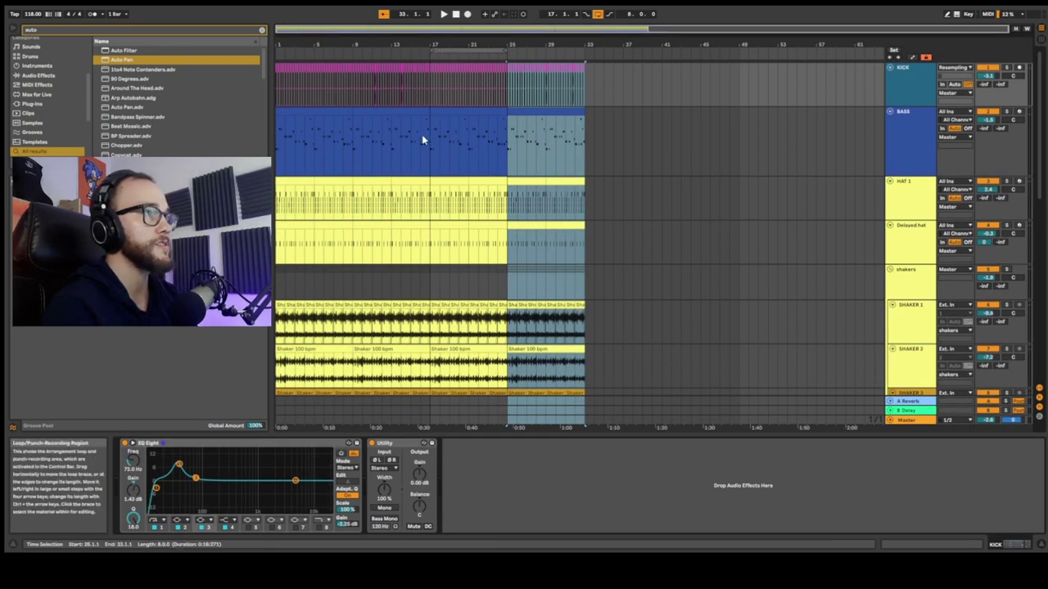
left_click(419, 115)
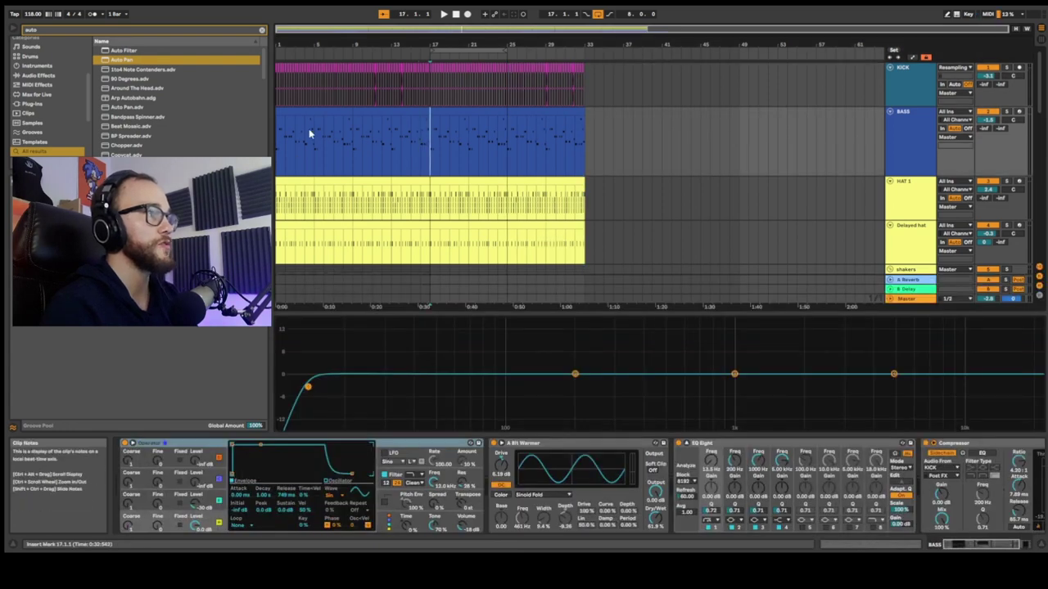
scroll(302, 128, "up", 5)
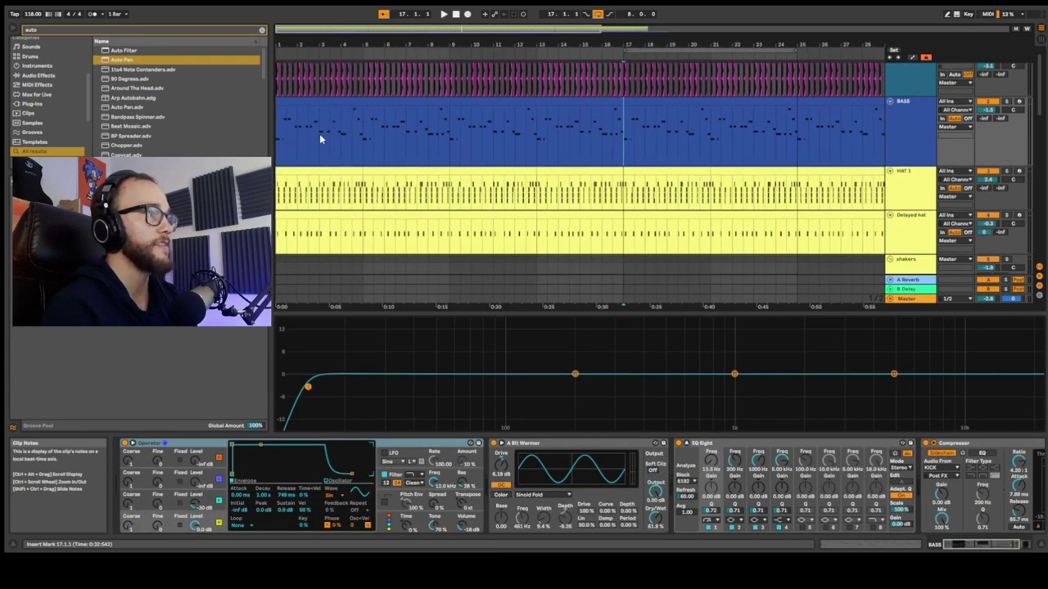
scroll(319, 133, "down", 5)
left_click(312, 108)
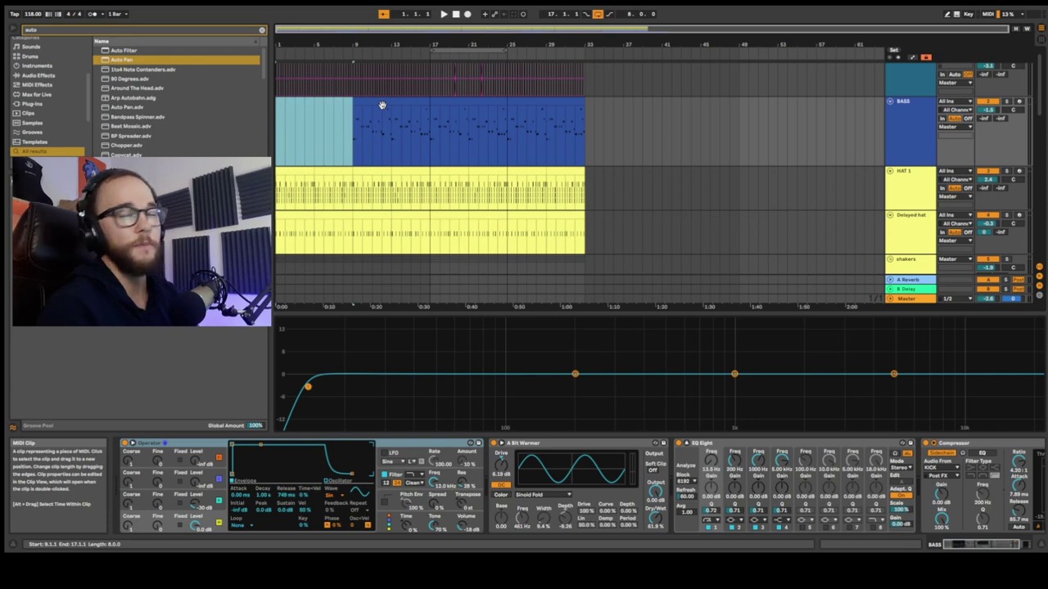
key("Delete")
- Delete bars 1 to 5 on the SHAKER 1, SHAKER 2 and SHAKER 3 tracks
scroll(357, 109, "down", 3)
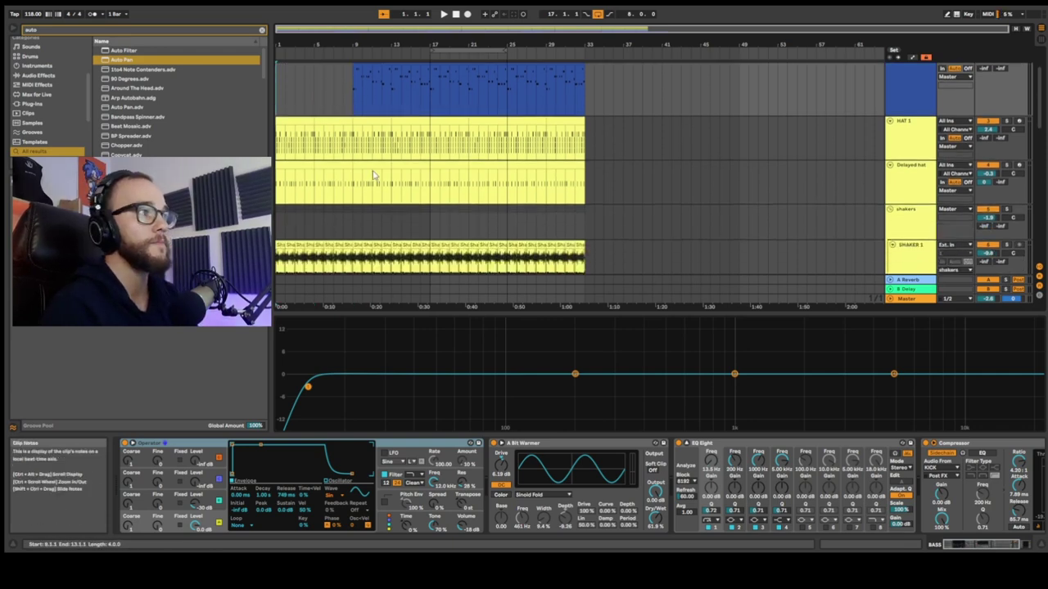
left_click(302, 156)
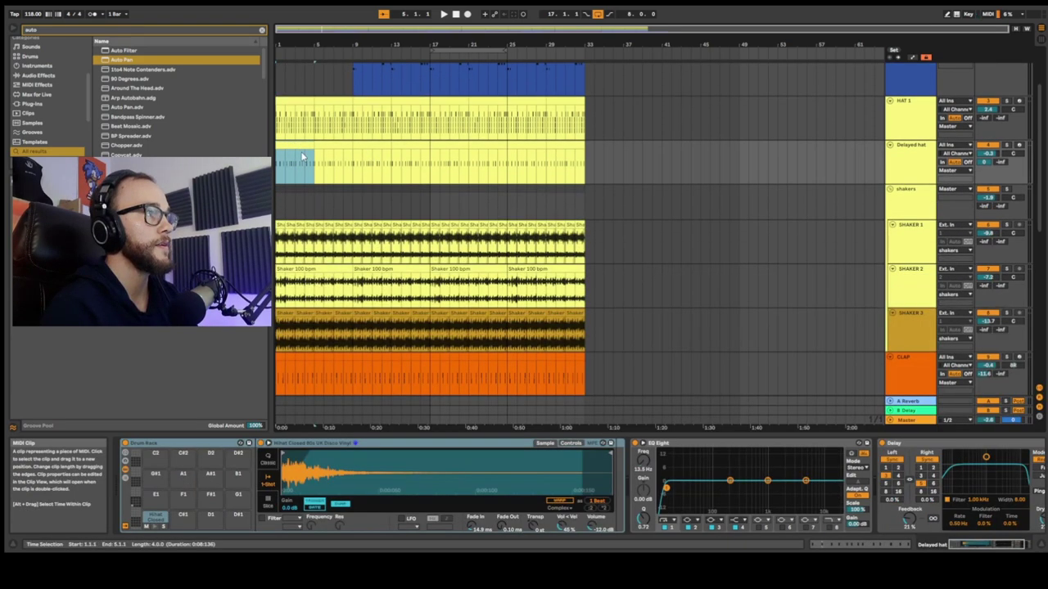
left_click(292, 243)
left_click(306, 309, "shift")
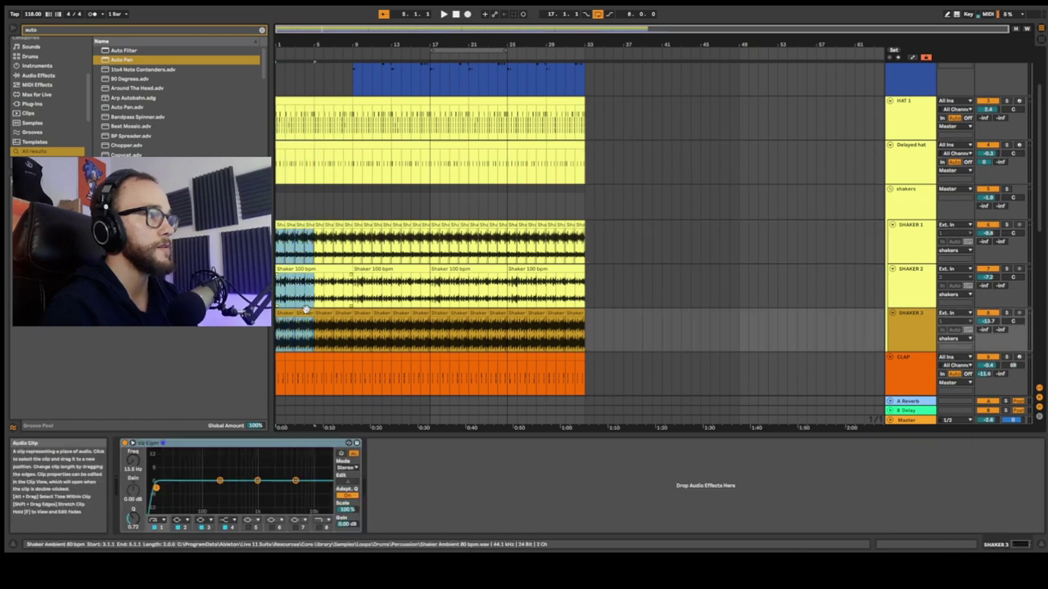
key("Delete")
- Delete the first eight bars, from bar 1 to bar 9, on both Main Lick tracks, PLUCK GUITAR and the percussion layer
scroll(286, 229, "down", 10)
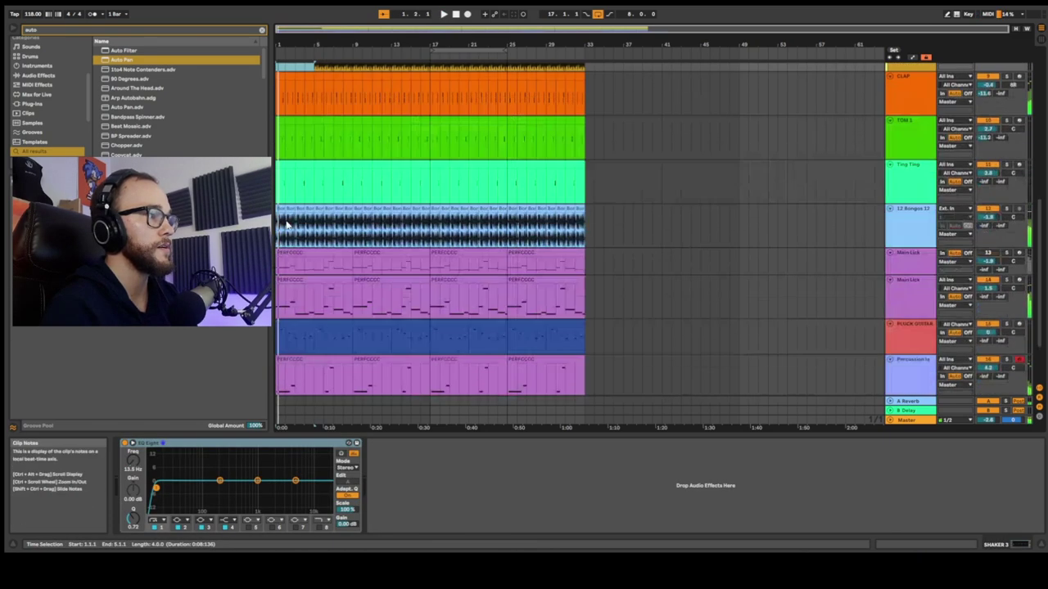
left_click(293, 282)
left_click(298, 249)
key("Delete")
left_click(322, 246)
key("Delete")
left_click(307, 204)
key("Delete")
left_click(311, 176)
key("Delete")
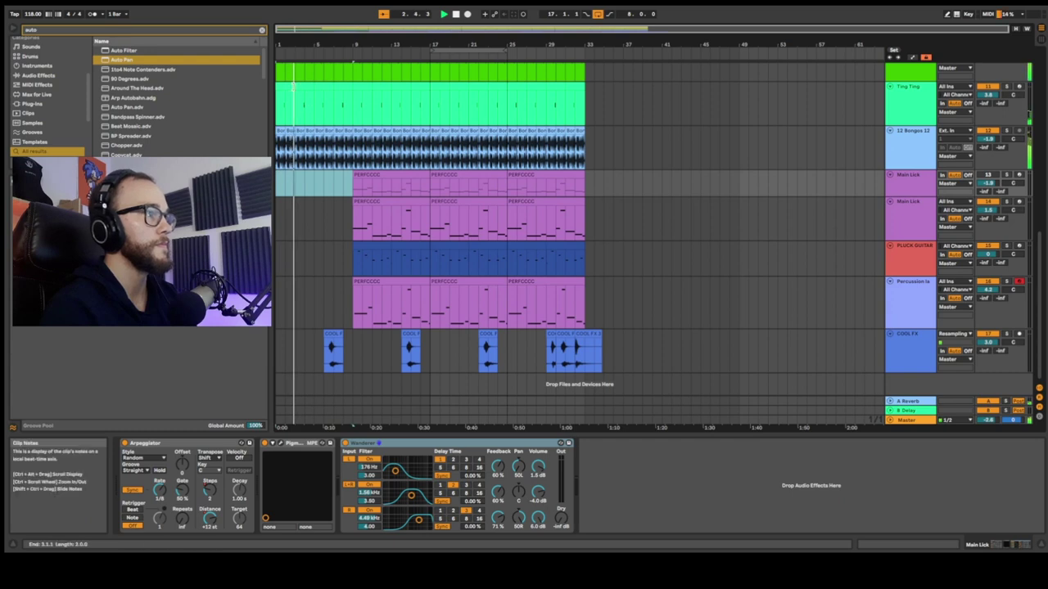
- Delete the clips from bar 9 to bar 17 on both Main Lick tracks, PLUCK GUITAR and the percussion layer
scroll(310, 161, "up", 3)
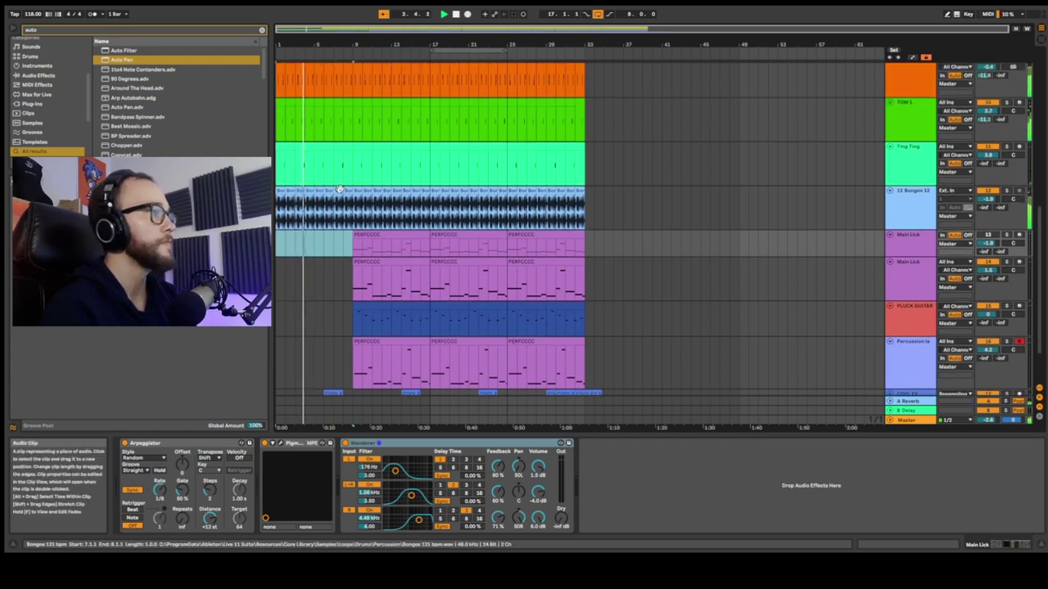
left_click(357, 236)
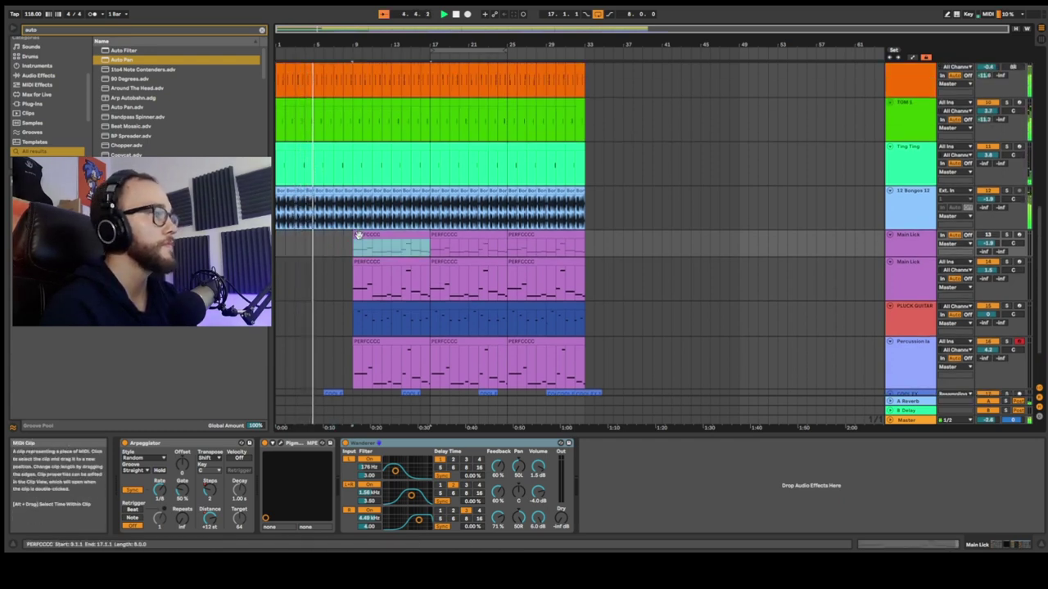
left_click(408, 307, "shift")
key("Delete")
left_click(385, 339)
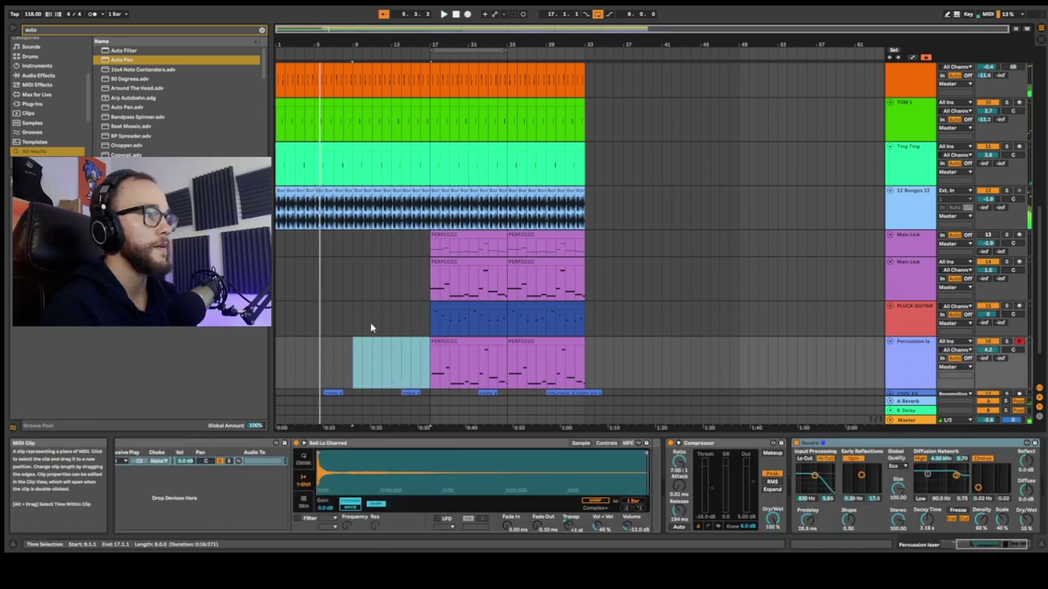
- Delete the SHAKER 3 and SHAKER 2 clips between bar 5 and bar 9
scroll(348, 256, "up", 5)
left_click(320, 223)
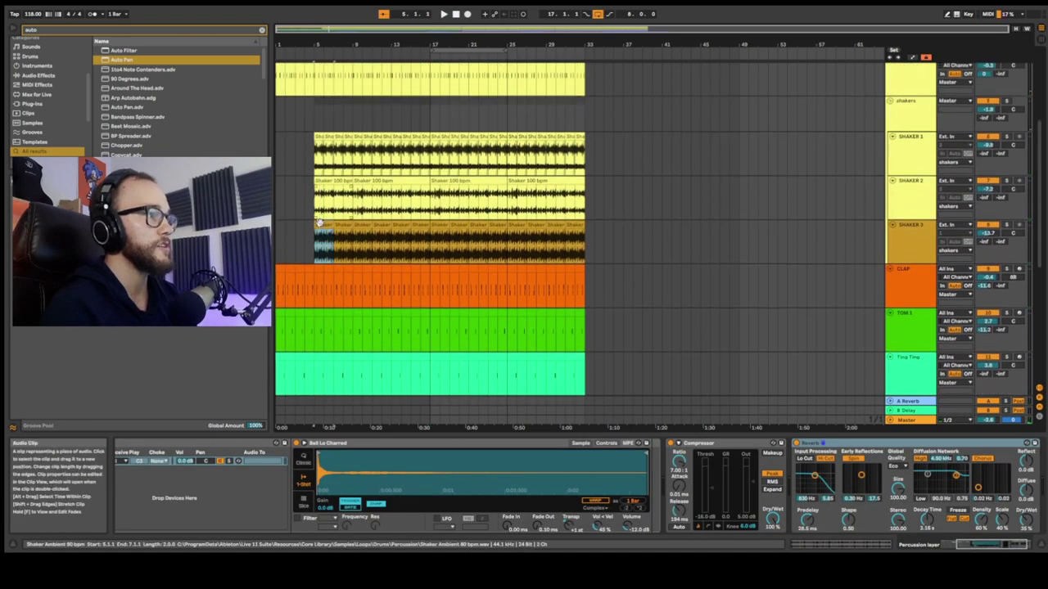
left_click(346, 224, "shift")
key("Delete")
left_click(344, 181)
key("Delete")
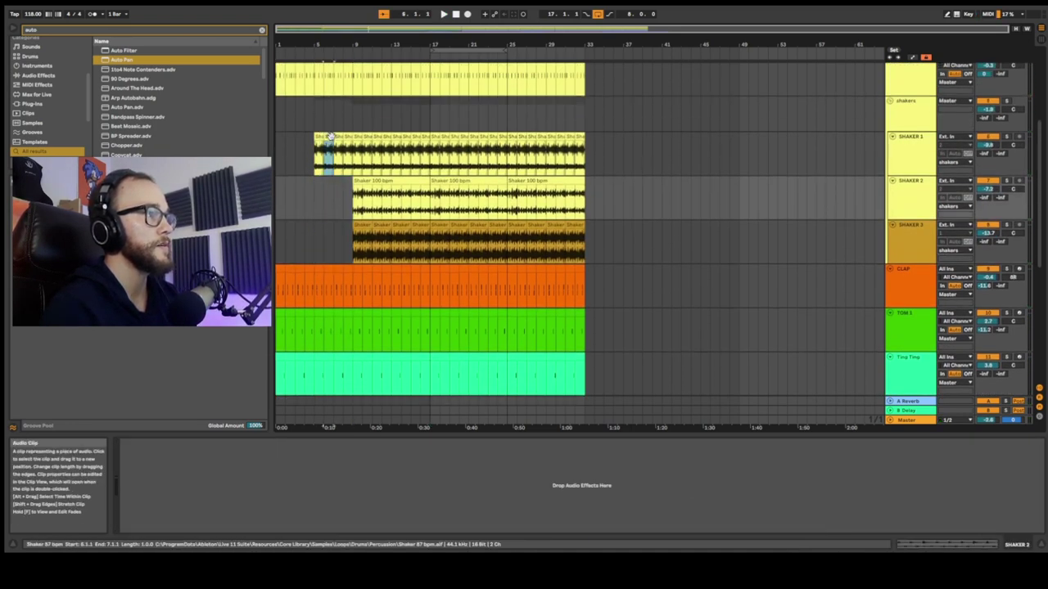
- Delete the four one-bar SHAKER 1 clips between bar 5 and bar 9
left_click(330, 137)
key("Delete")
left_click(320, 137)
key("Delete")
left_click(338, 137)
key("Delete")
key("space")
left_click(347, 136)
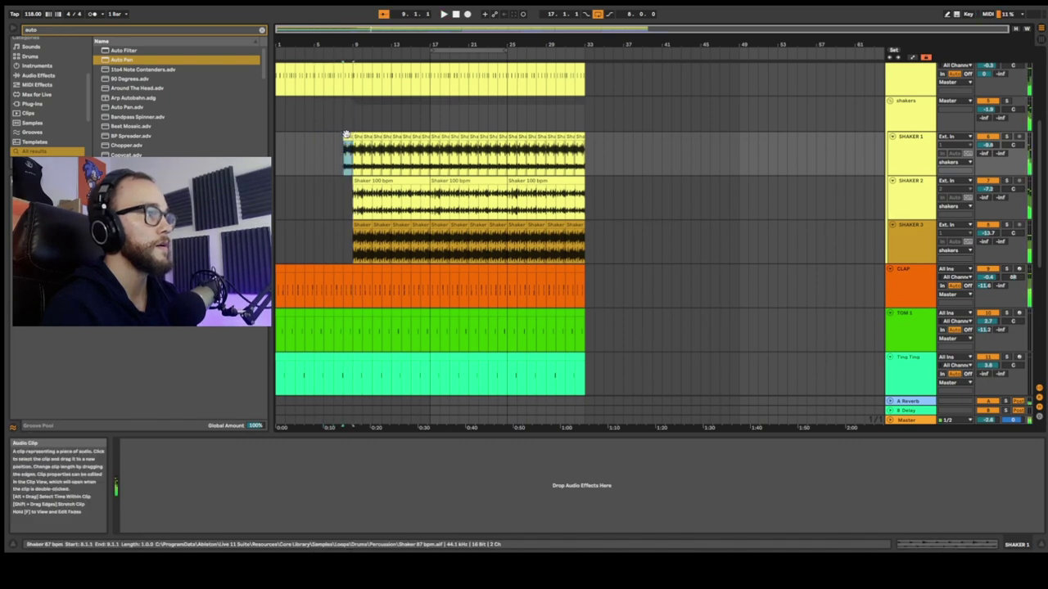
key("Delete")
- Play the intro from bar 4 and raise the COOL FX track volume to 6.0 dB
left_click(303, 137)
key("space")
scroll(307, 147, "up", 4)
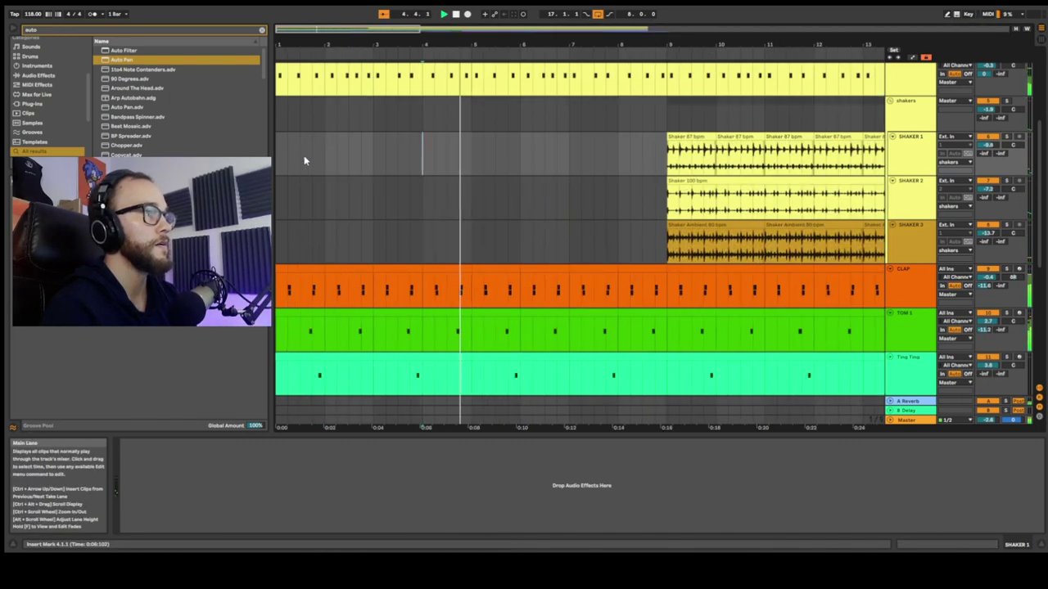
scroll(643, 144, "down", 1)
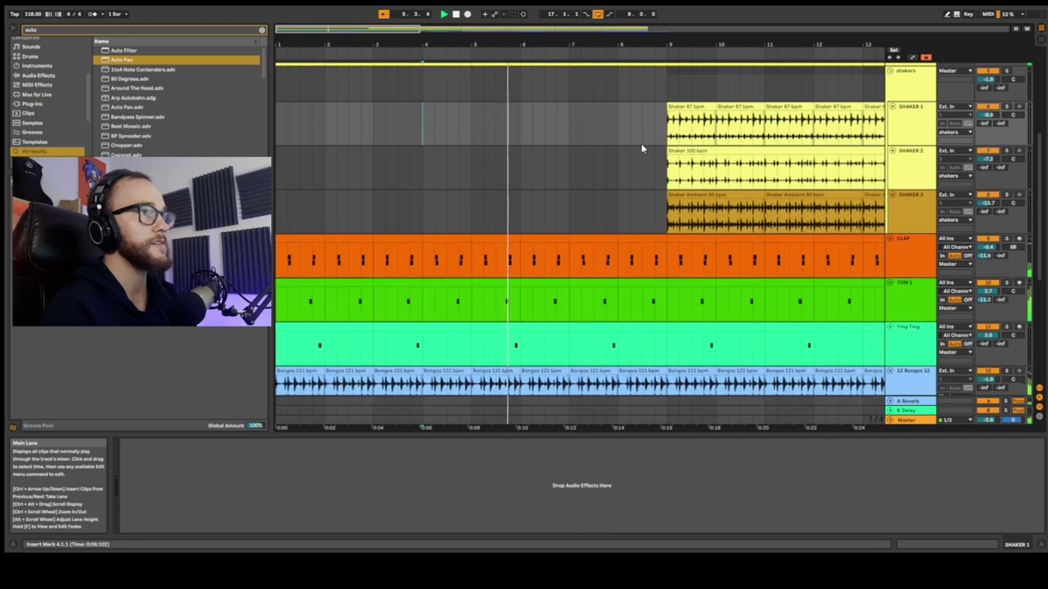
scroll(643, 144, "down", 4)
scroll(368, 175, "down", 2)
scroll(367, 175, "down", 5)
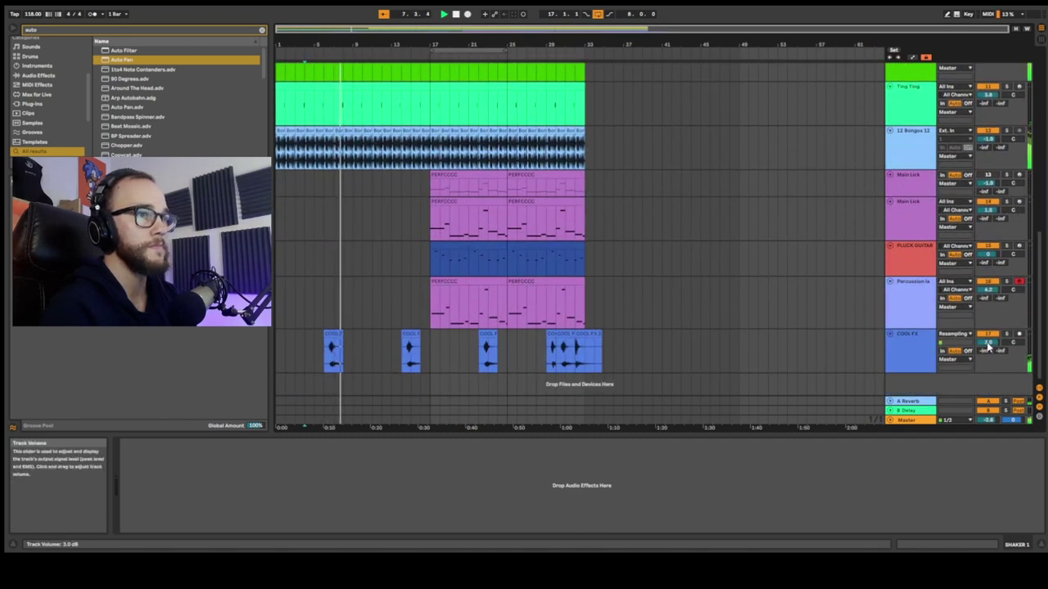
left_click(904, 351)
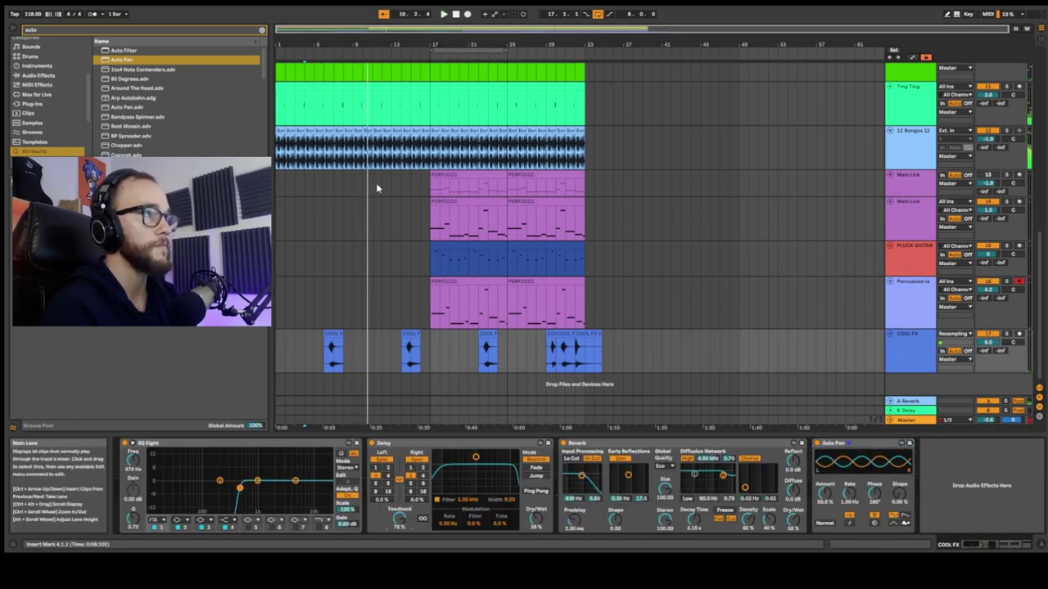
- Delete the BASS clip from bar 9 to bar 17
scroll(1037, 235, "up", 10)
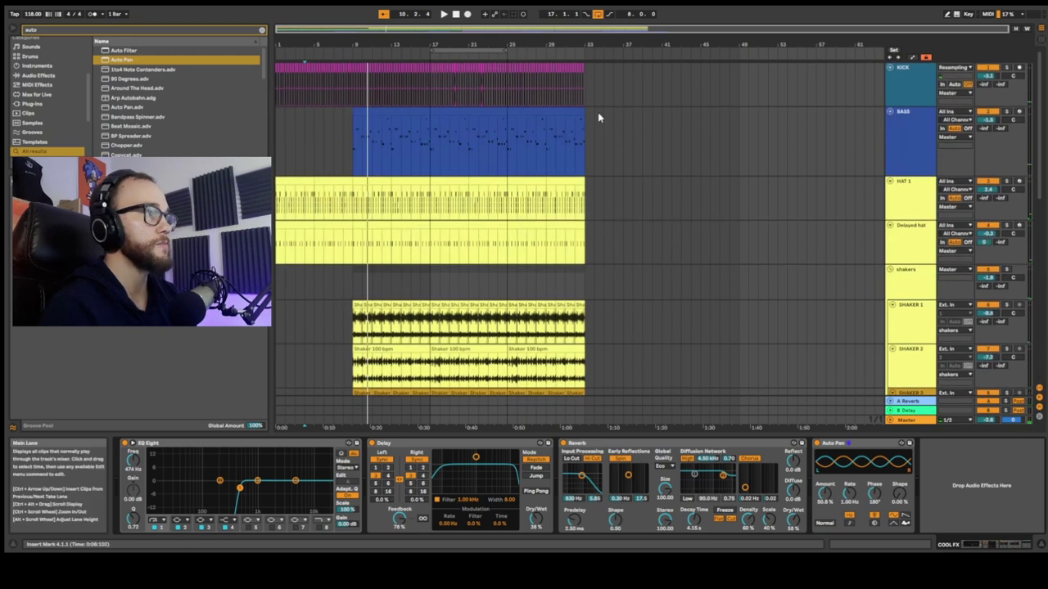
left_click(399, 109)
key("Delete")
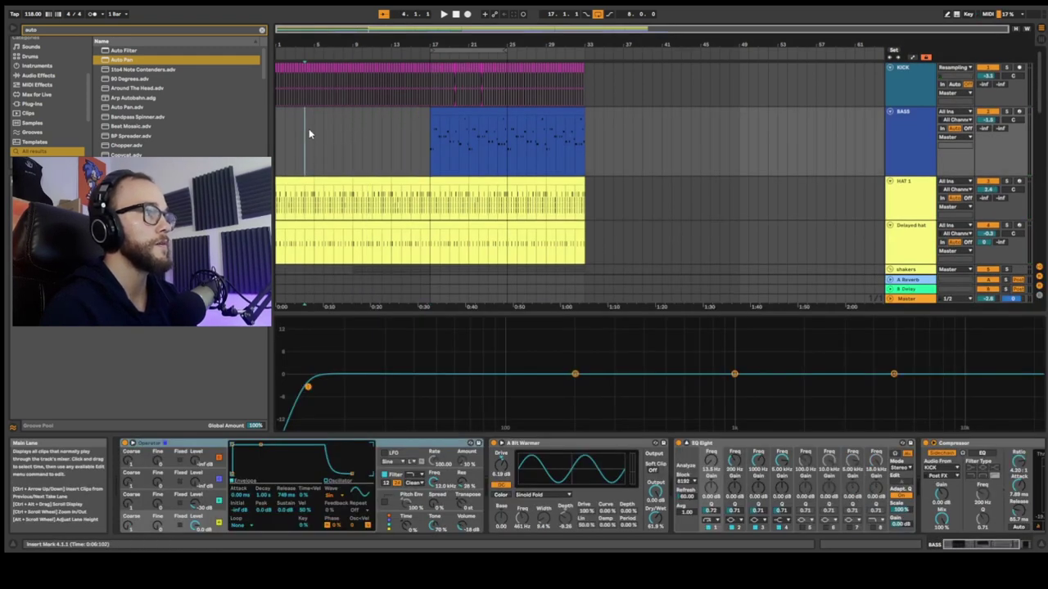
- Play through the intro and bring PLUCK GUITAR in four bars earlier with a clip from bar 13 to bar 17
scroll(338, 146, "down", 6)
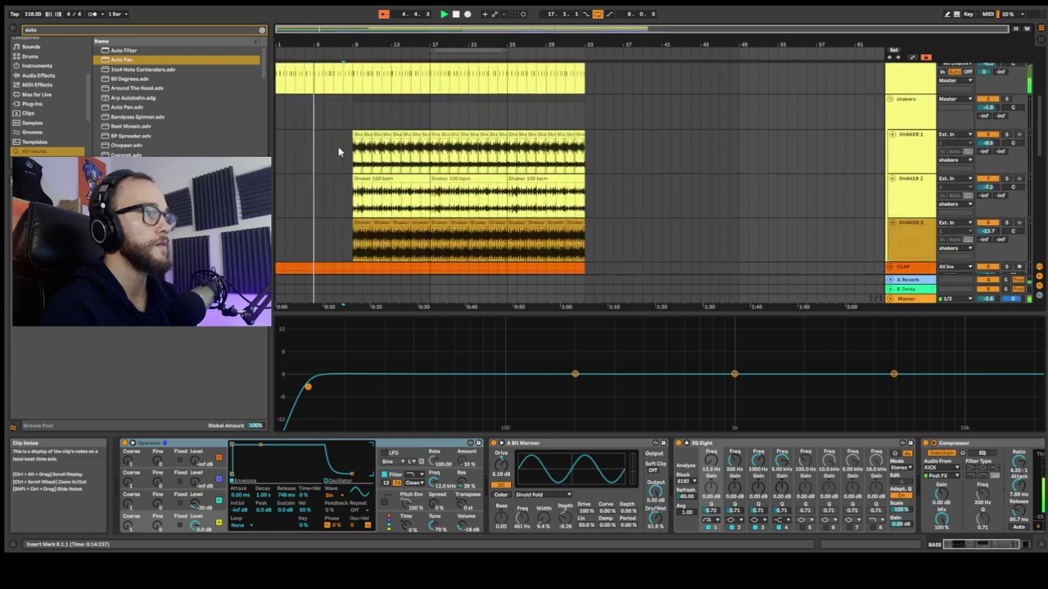
scroll(337, 148, "down", 6)
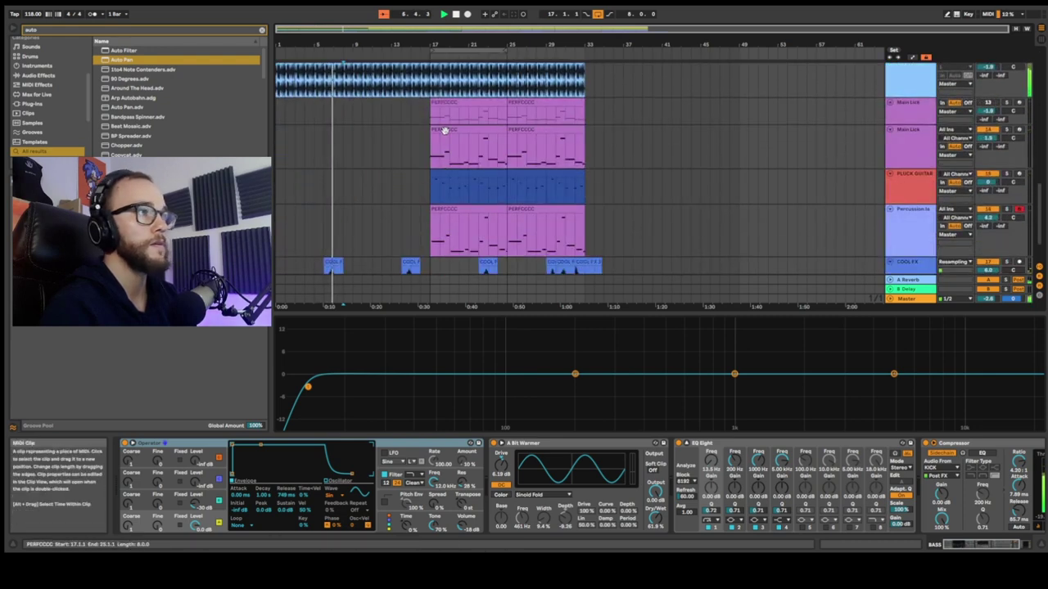
scroll(410, 154, "down", 3)
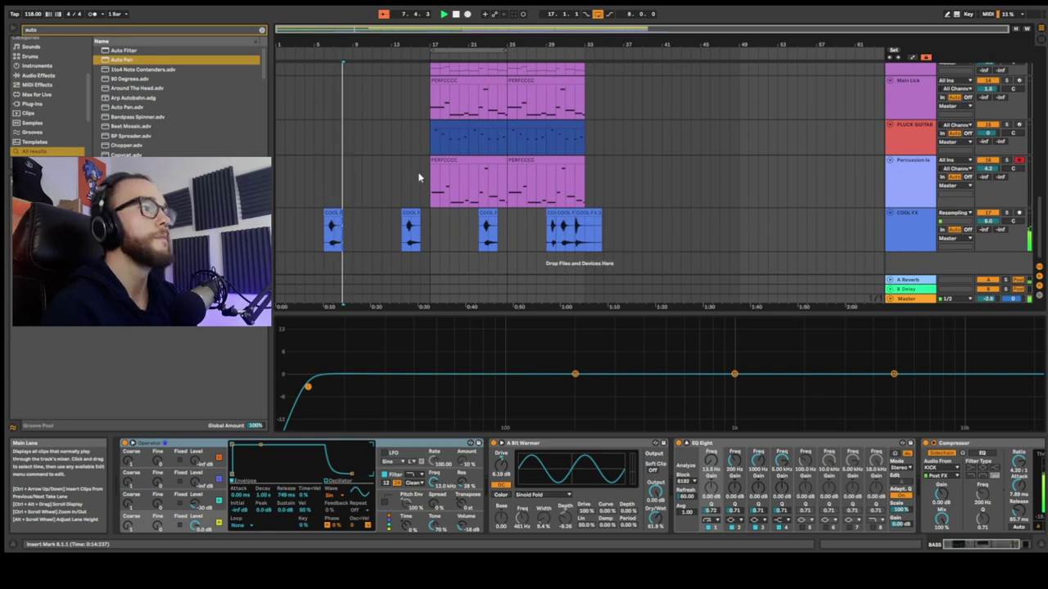
scroll(419, 175, "up", 9)
scroll(420, 176, "up", 6)
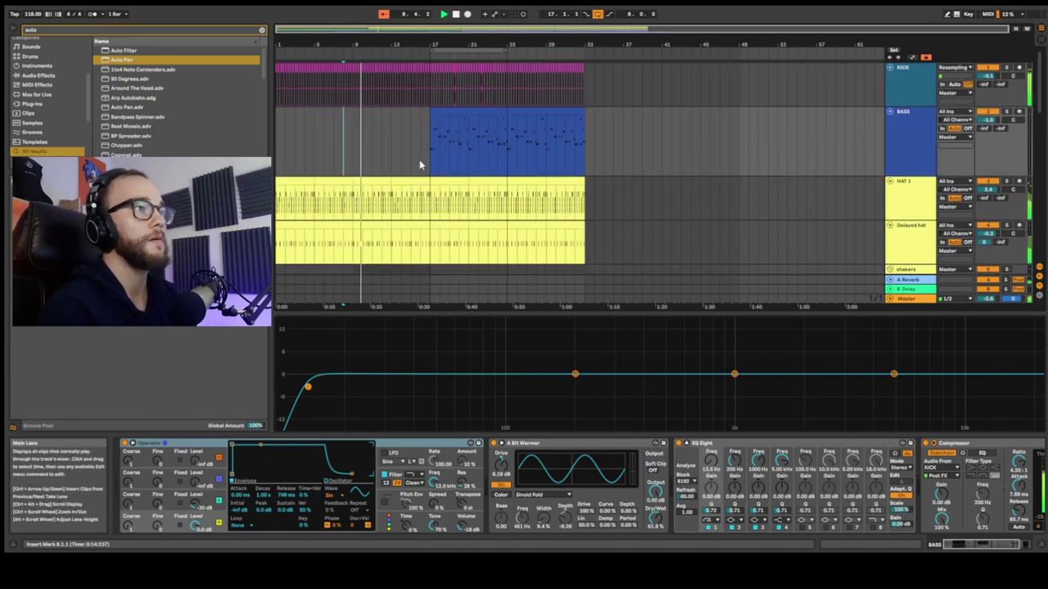
scroll(419, 164, "down", 6)
scroll(420, 186, "down", 8)
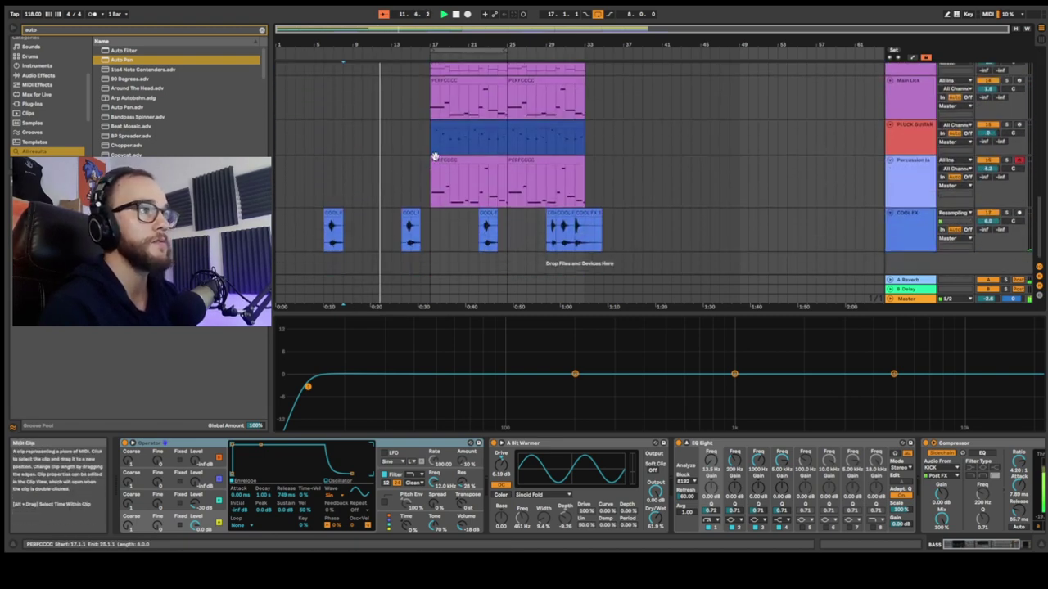
left_click_drag(445, 131, 416, 140)
scroll(417, 156, "up", 3)
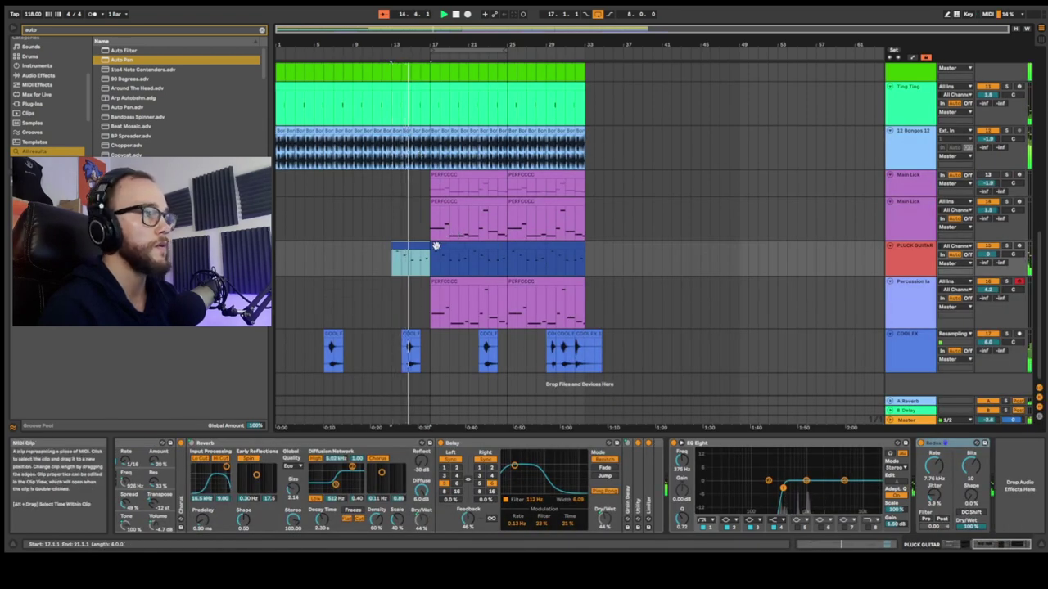
- Keep playing into bar 17 and turn on the Arpeggiator on the second Main Lick track
scroll(449, 161, "up", 10)
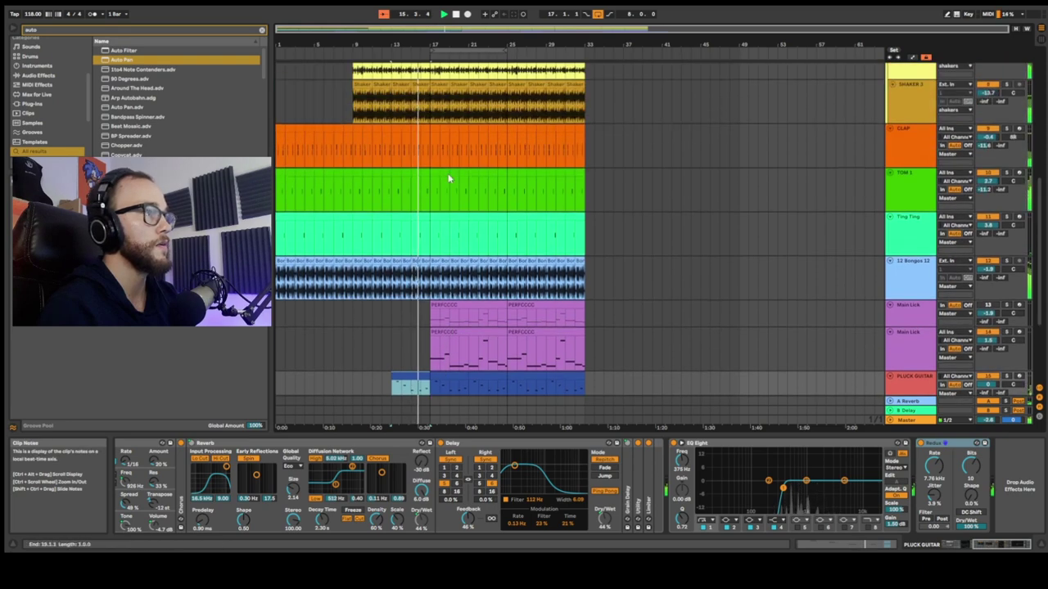
left_click(448, 92)
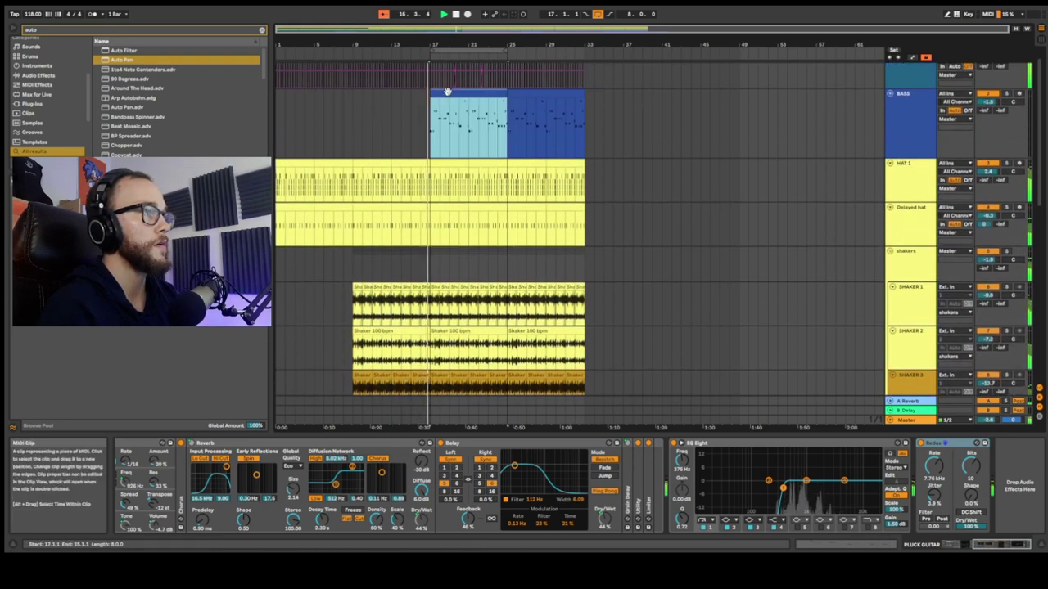
scroll(451, 143, "down", 8)
scroll(452, 149, "down", 4)
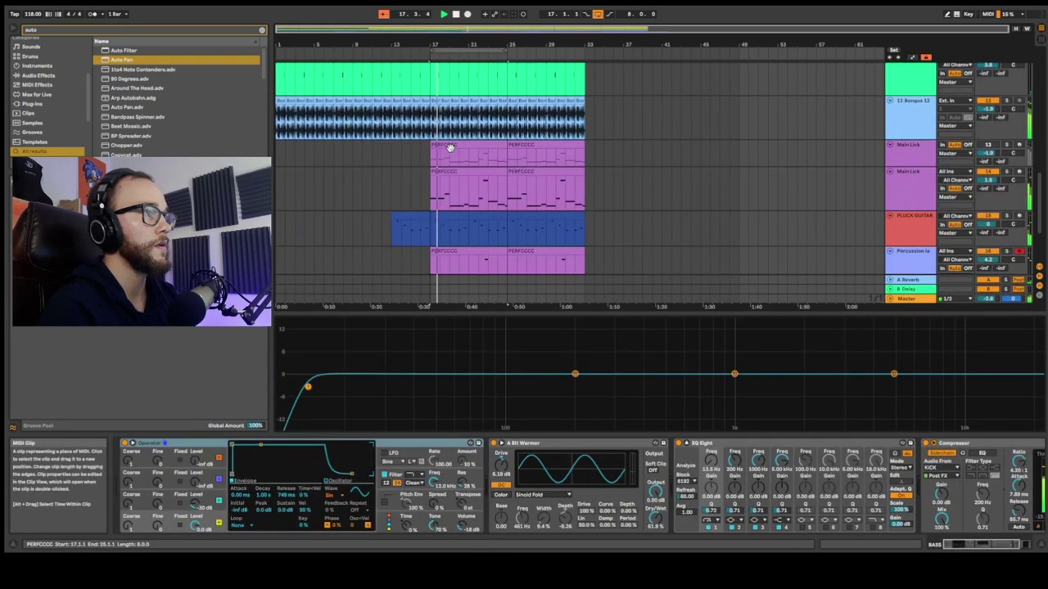
left_click(458, 190)
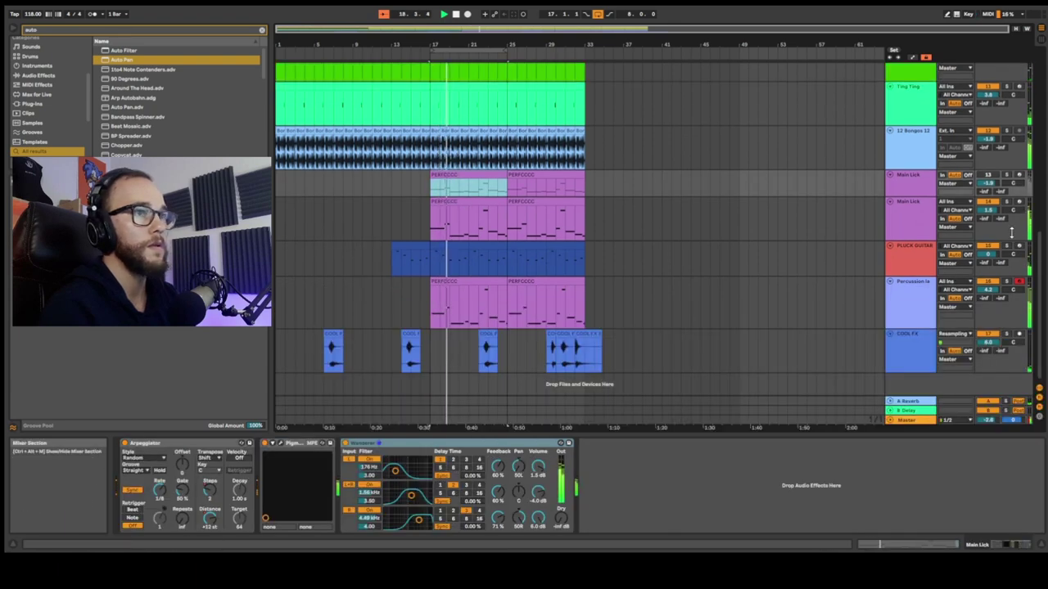
left_click(922, 216)
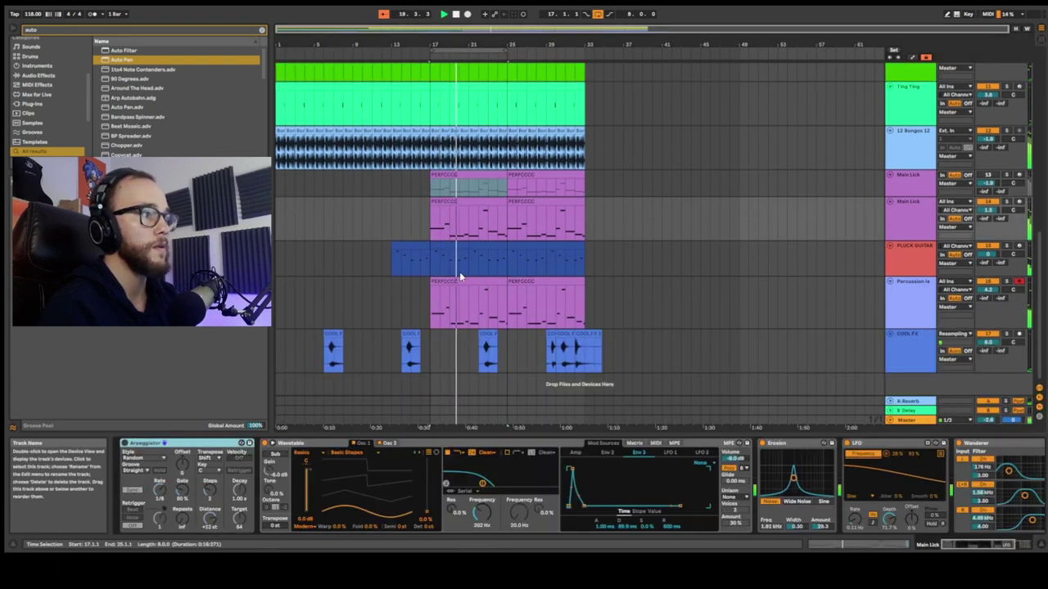
left_click(125, 444)
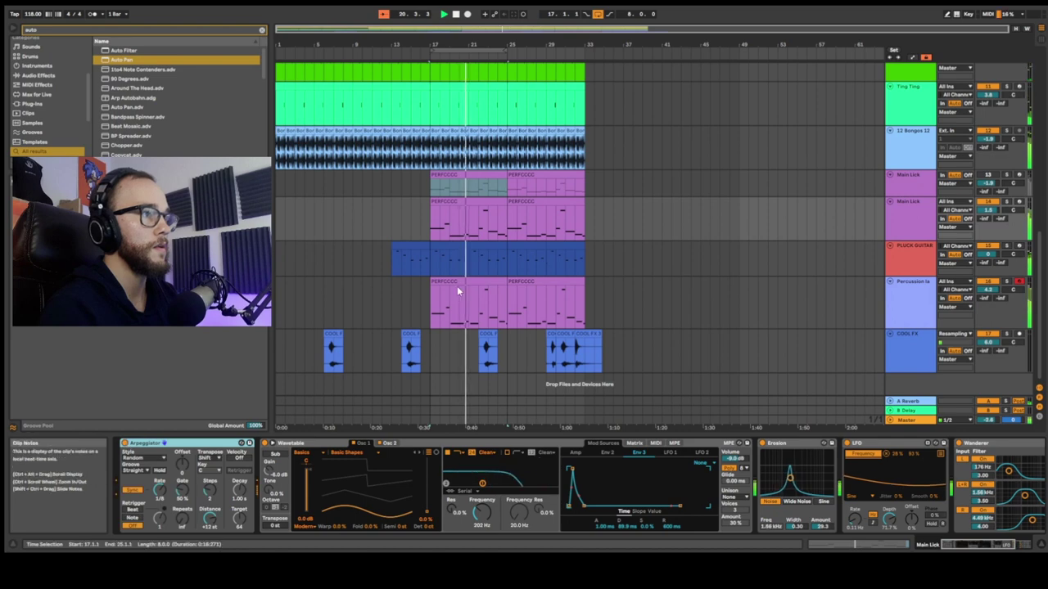
- Search the browser for "filter", add Auto Filter to the second Main Lick track, and show the automation of its Frequency
left_click(464, 215)
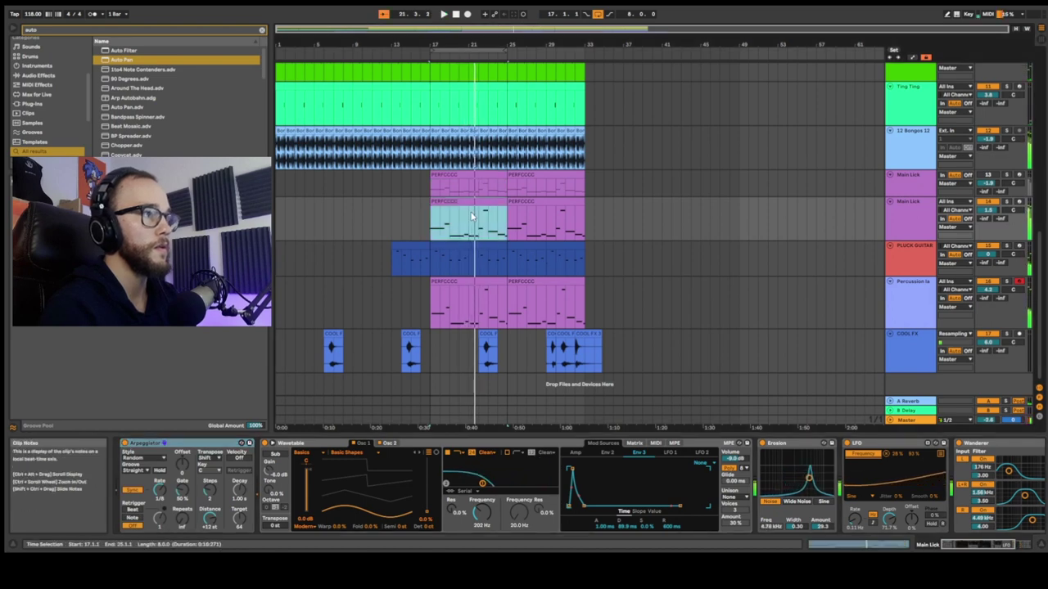
double_click(923, 215)
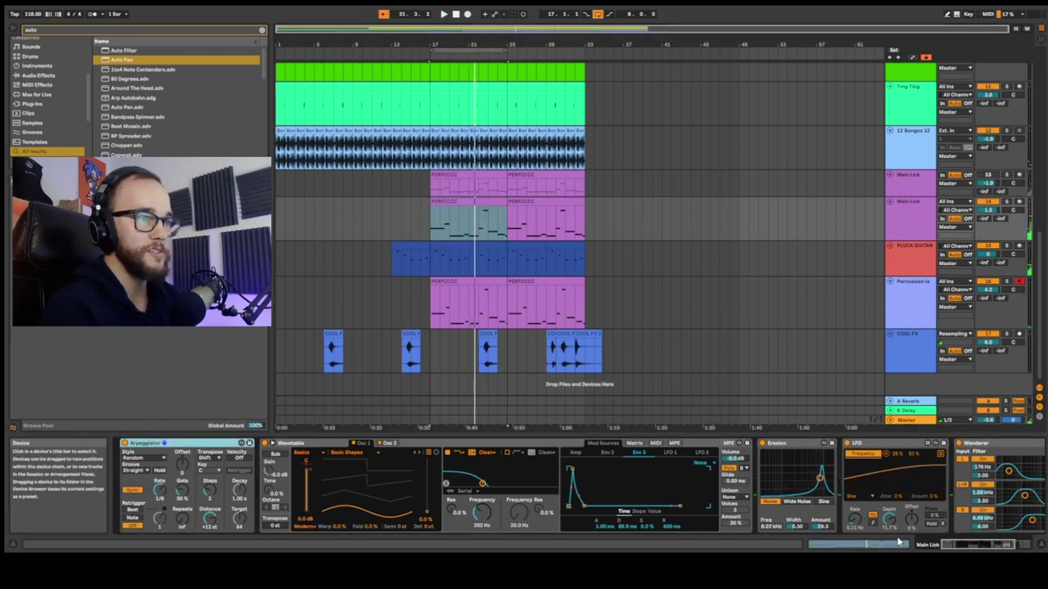
left_click_drag(971, 547, 995, 547)
key("ctrl+f")
type("filter")
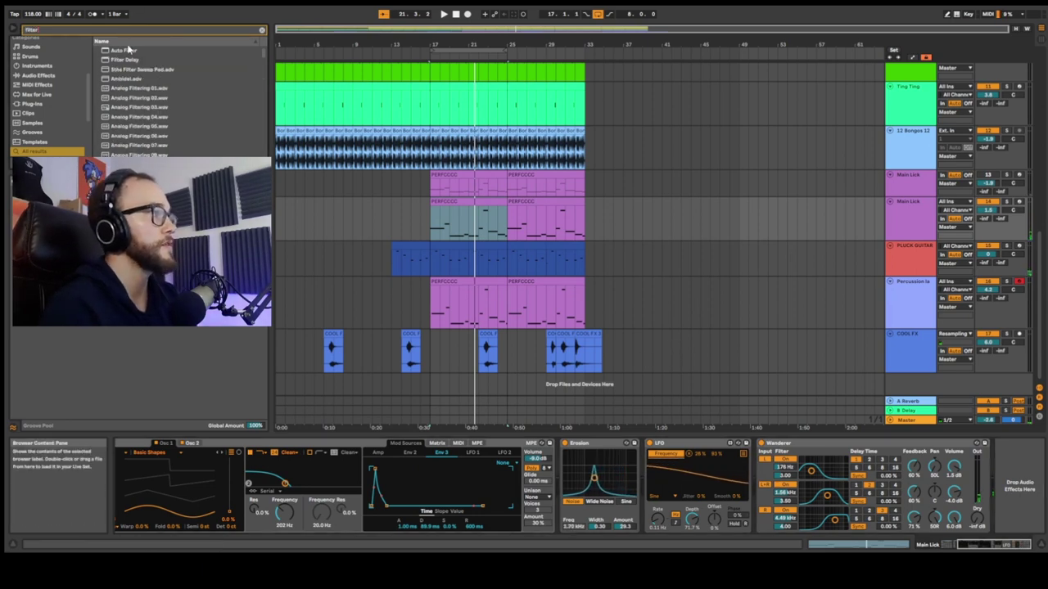
key("Down")
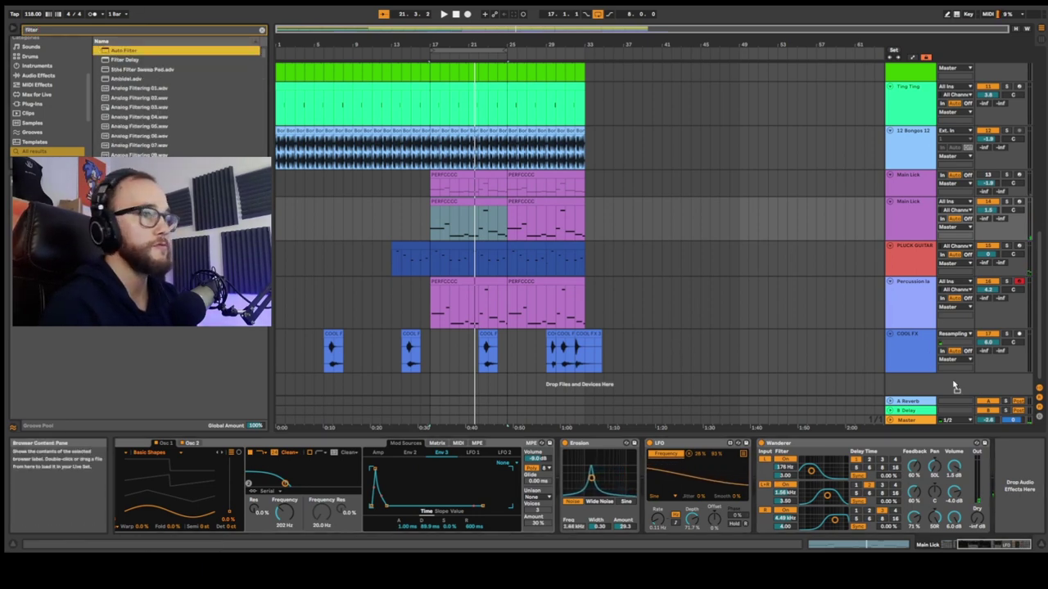
key("Return")
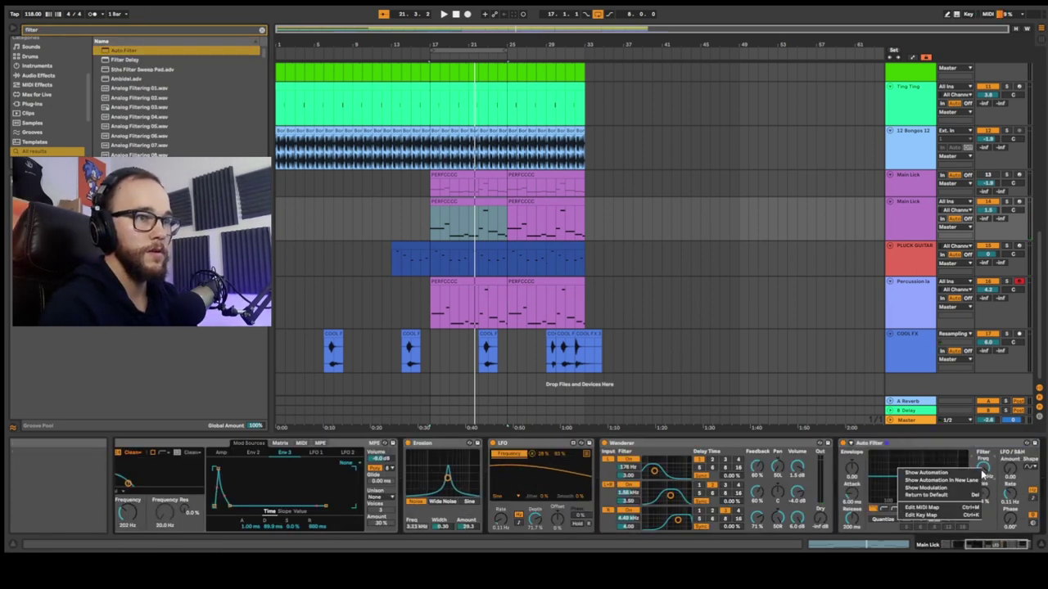
key("a")
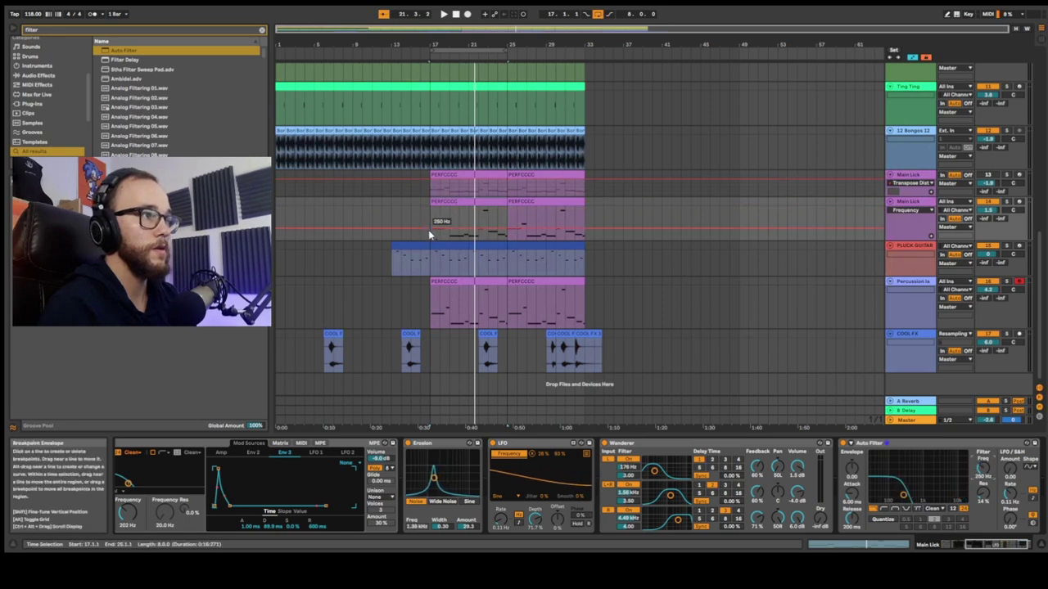
- Automate the Auto Filter Frequency on the second Main Lick track to rise from 250 Hz at bar 17 until bar 25, and play it
left_click(432, 227)
key("space")
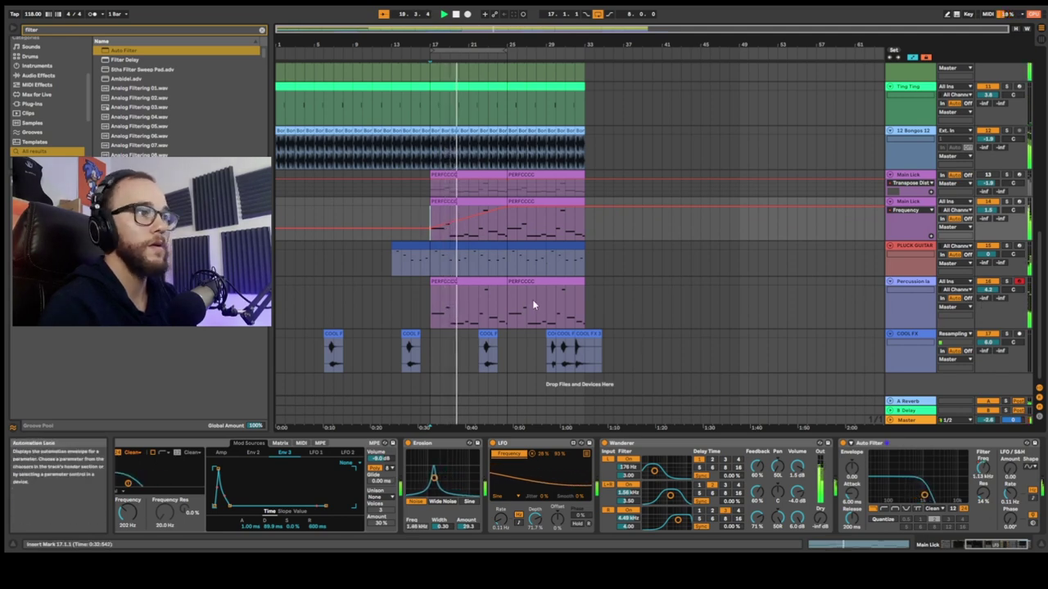
- Move the BASS clip from bar 25 to start at bar 33
scroll(532, 299, "up", 3)
scroll(524, 221, "up", 9)
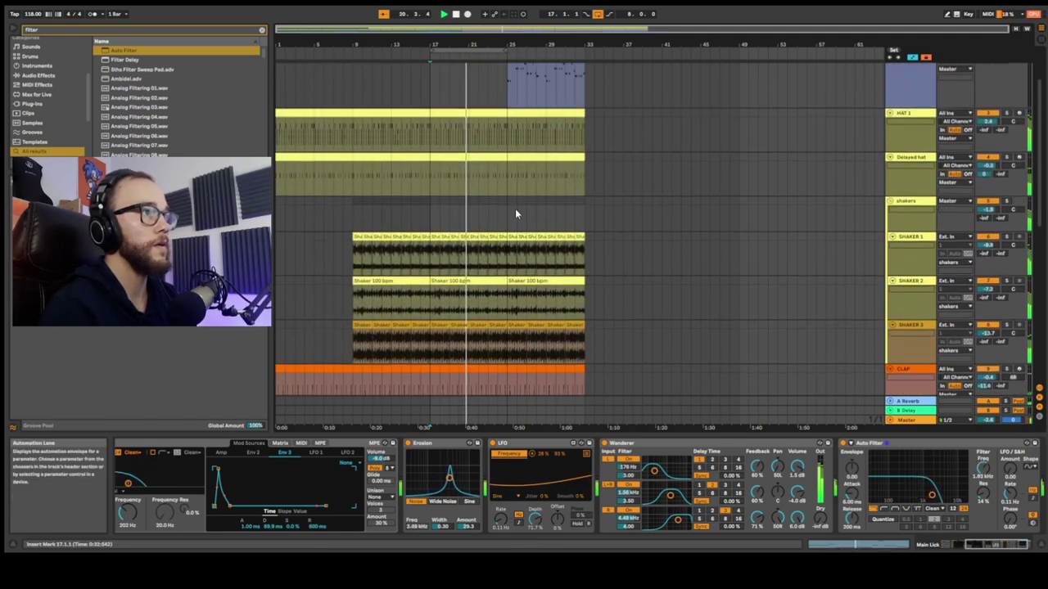
scroll(499, 103, "up", 5)
scroll(499, 103, "down", 5)
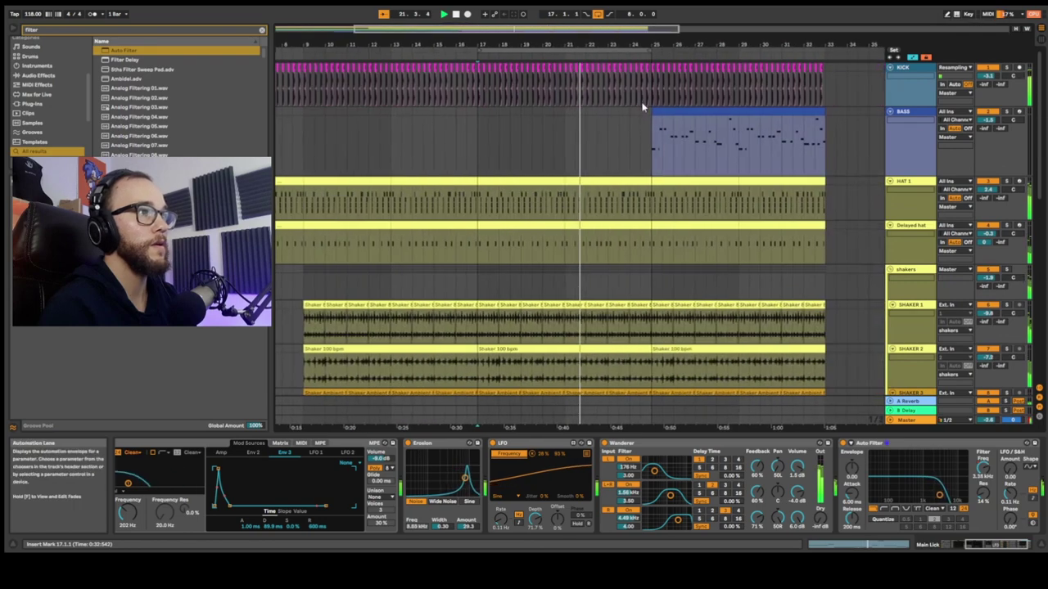
left_click(655, 115)
scroll(561, 128, "down", 3)
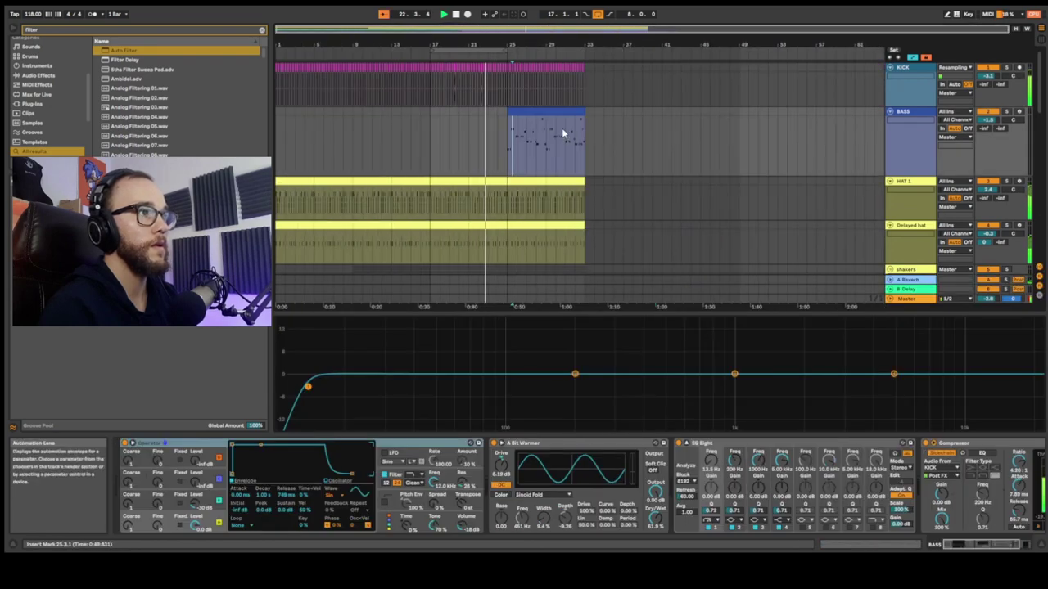
left_click(543, 109)
left_click_drag(542, 109, 620, 111)
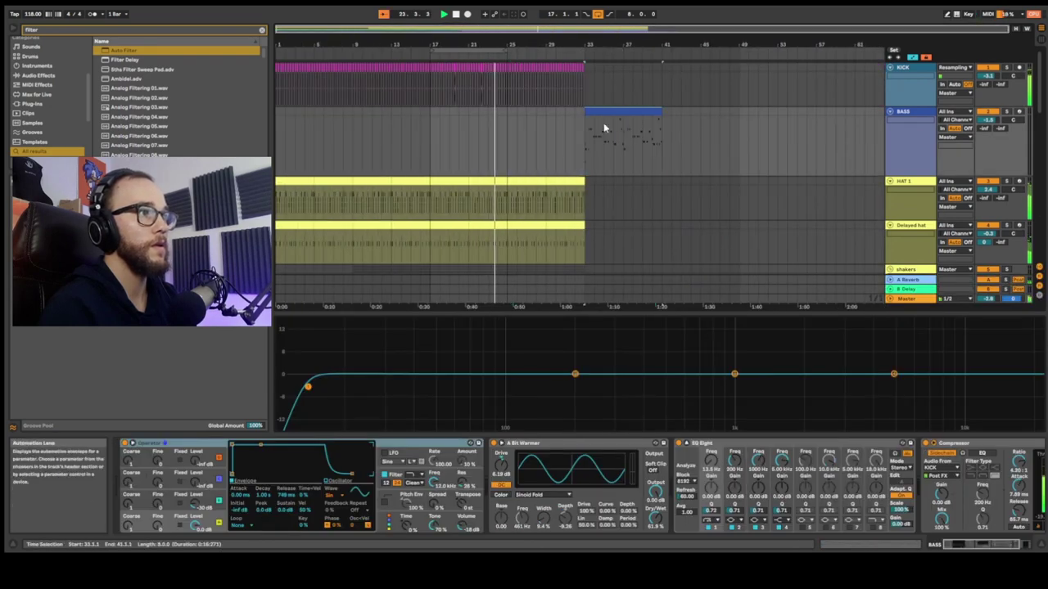
- Duplicate bars 25 to 33 of HAT 1 and every track below it to bar 33, and play from bar 25
left_click_drag(508, 237, 507, 362)
key("ctrl+d")
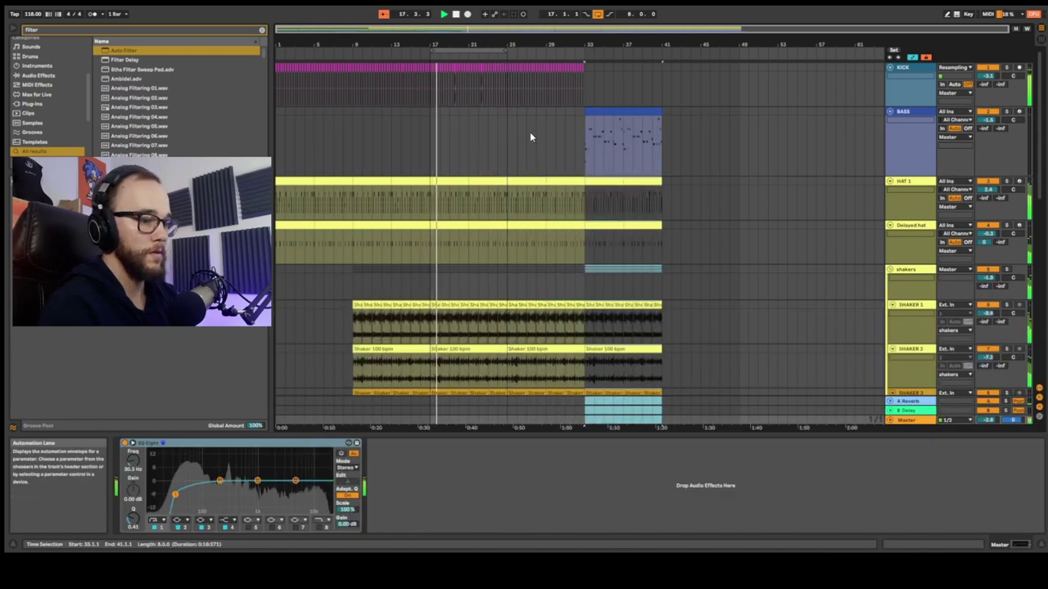
left_click(507, 136)
left_click(505, 138)
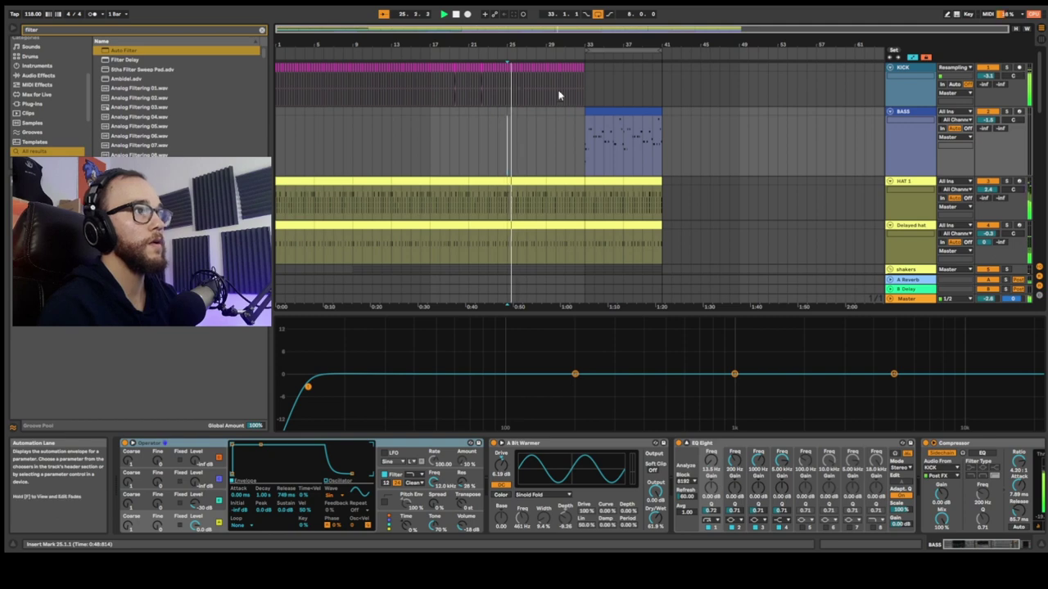
- Duplicate the KICK clips of bars 1 to 33 so they continue to bar 65, and remove the kicks from bar 32 to bar 33
left_click_drag(577, 82, 273, 82)
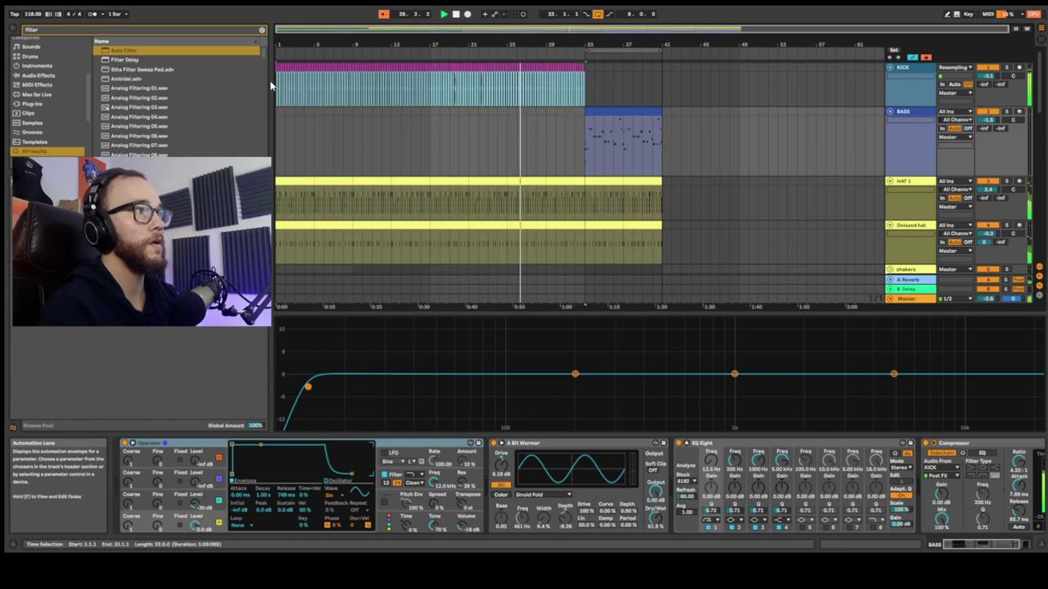
key("ctrl+d")
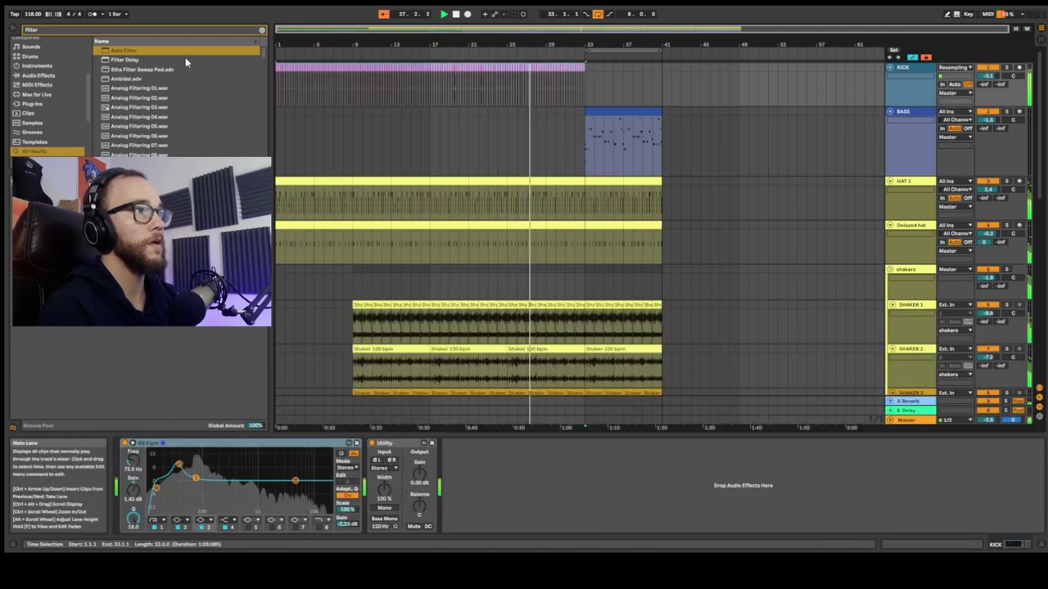
scroll(504, 91, "up", 5)
left_click(426, 68)
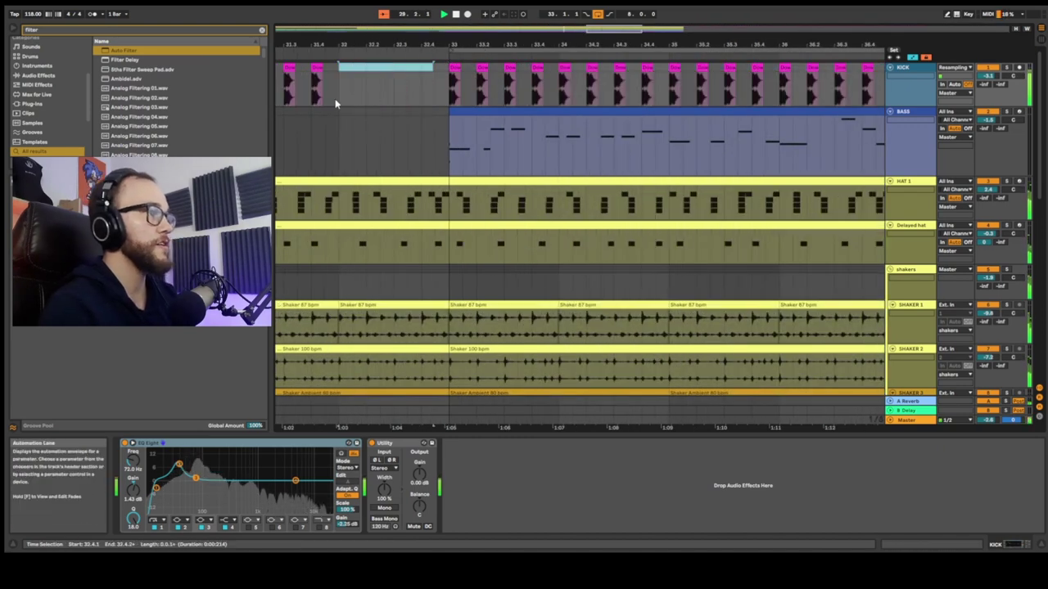
scroll(339, 99, "down", 3)
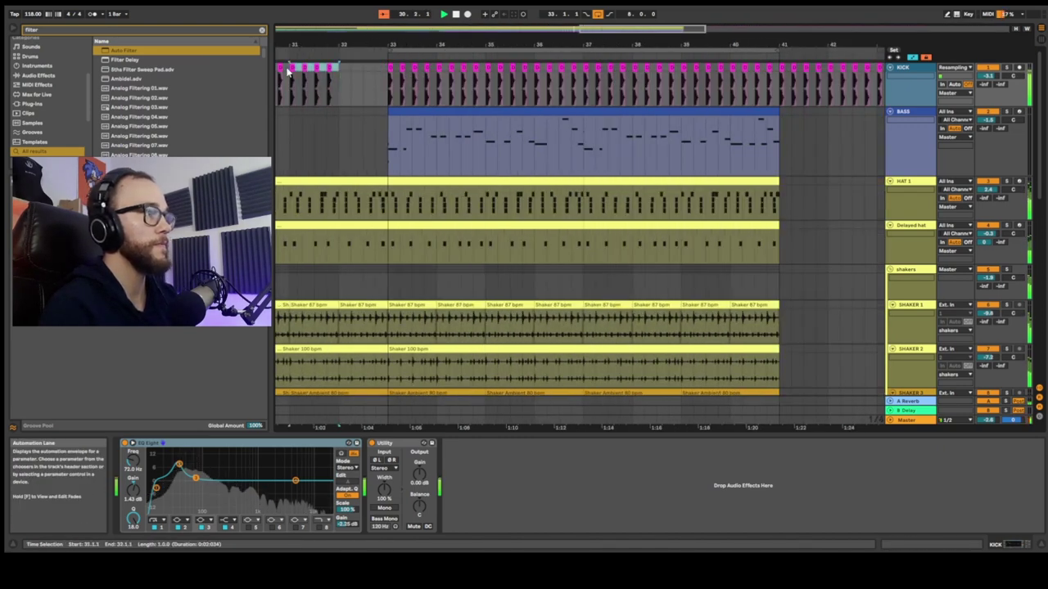
scroll(309, 106, "down", 5)
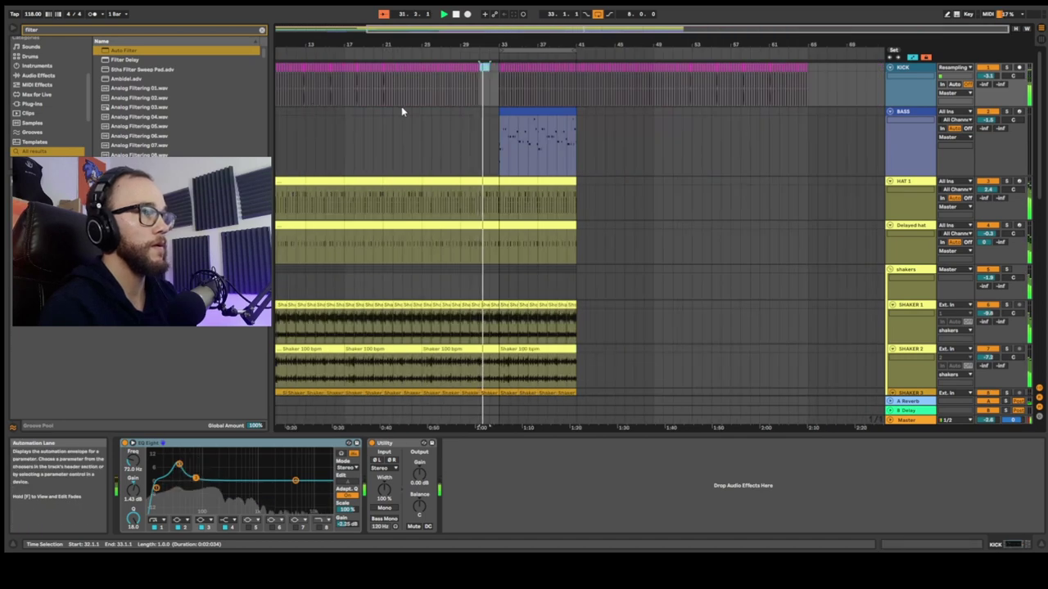
- Check the arrangement from bar 33 while it plays, then search the browser for "lim" and add Limiter to the Master track
scroll(468, 137, "down", 1)
scroll(502, 114, "down", 10)
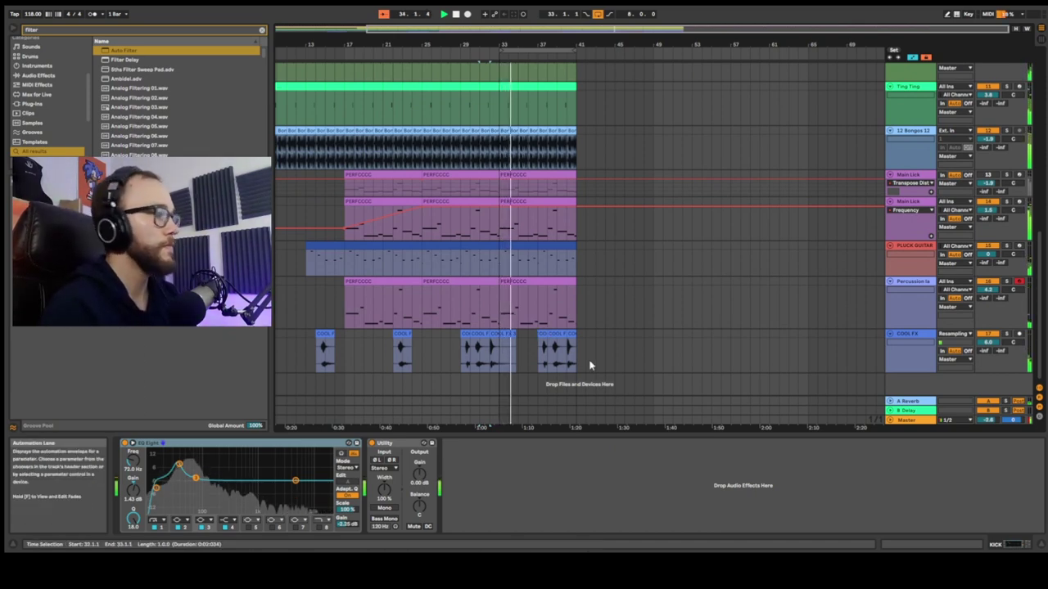
left_click_drag(1042, 338, 1039, 151)
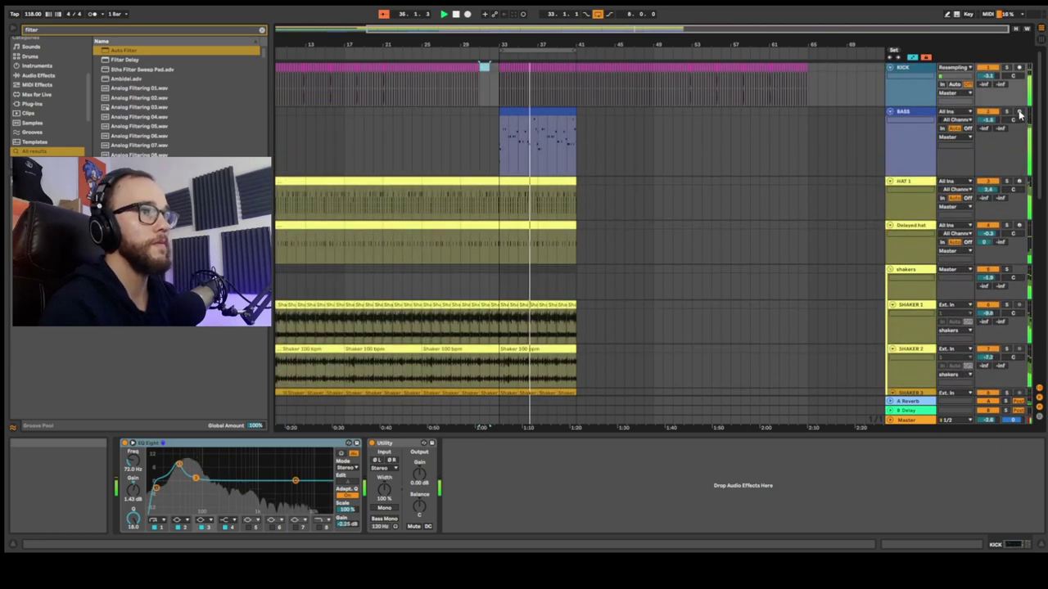
left_click(904, 420)
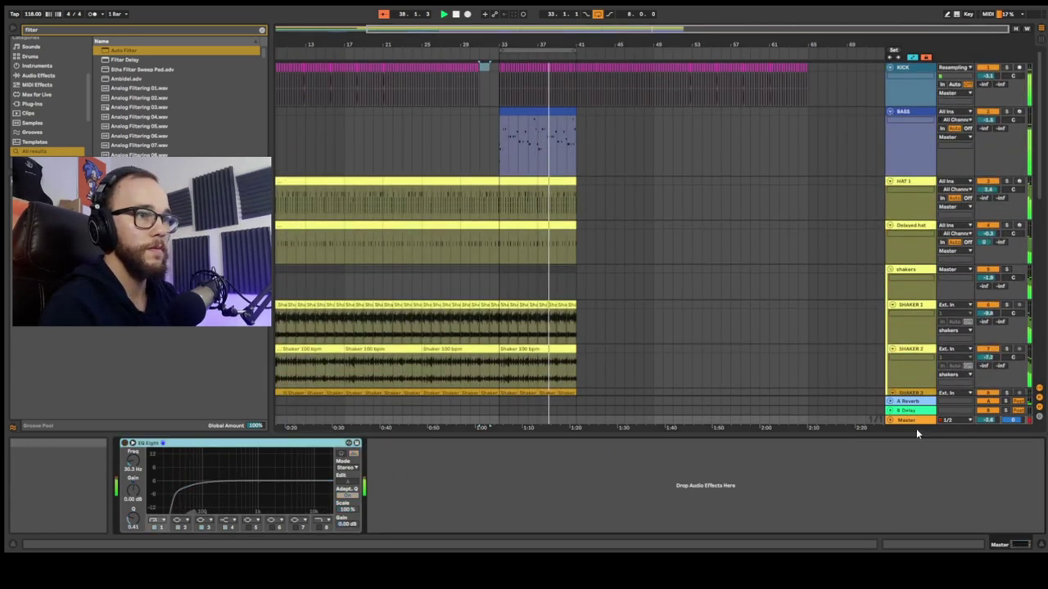
key("super+f")
type("lim")
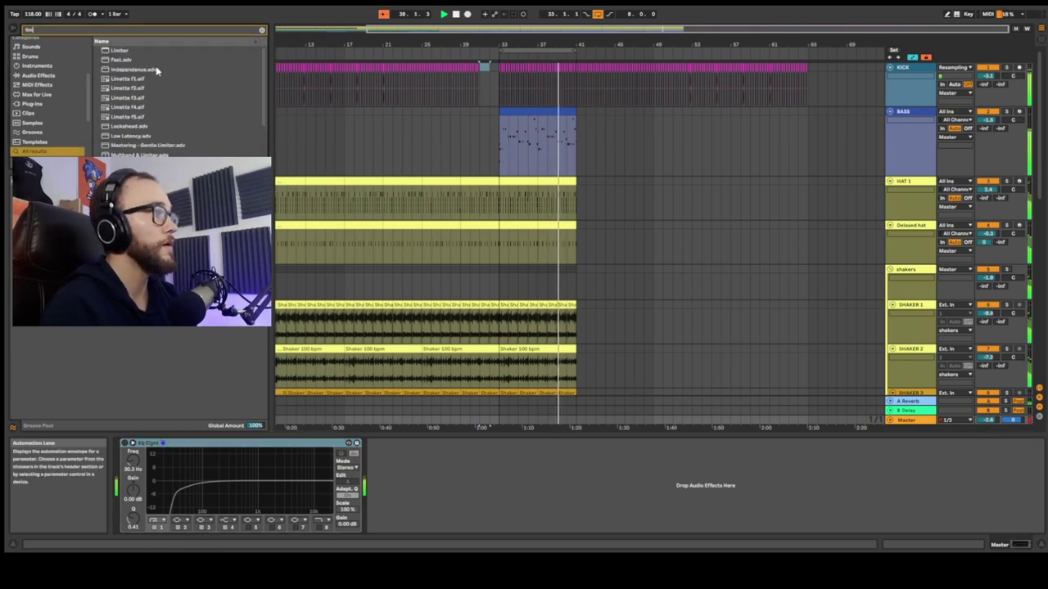
left_click_drag(426, 494, 426, 488)
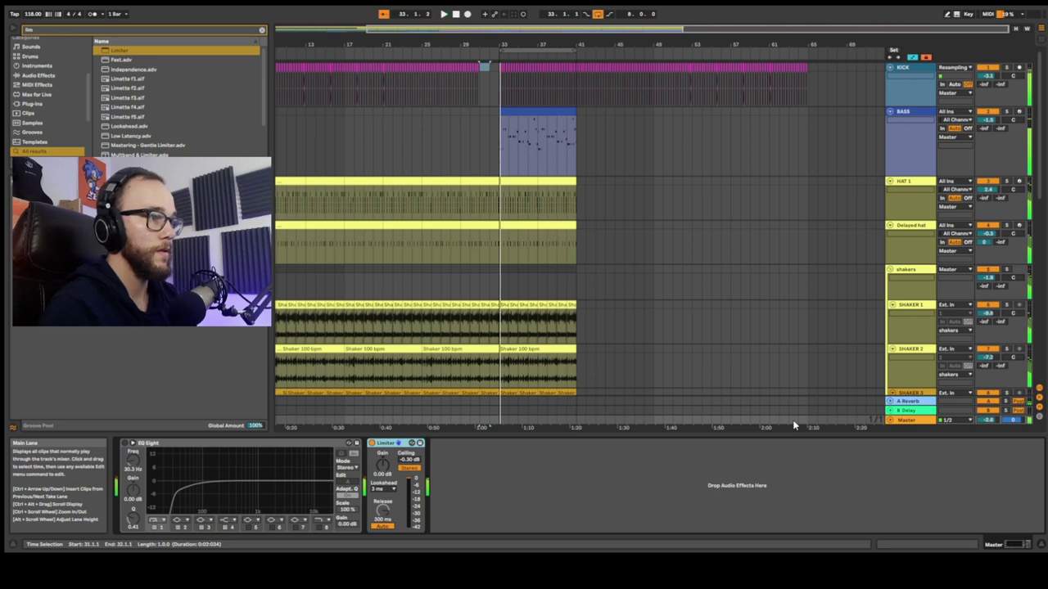
- Select all tracks from KICK through COOL FX and lower their volumes together by 3 dB, bringing COOL FX to 3.0
left_click(918, 72)
left_click_drag(1040, 95, 1043, 289)
left_click(925, 340)
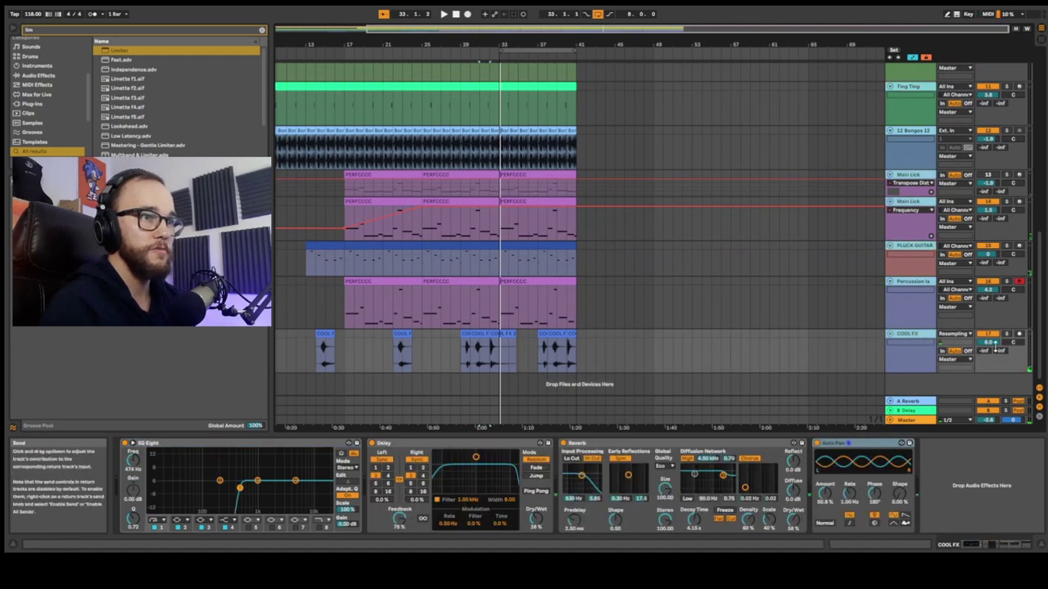
left_click_drag(989, 342, 988, 345)
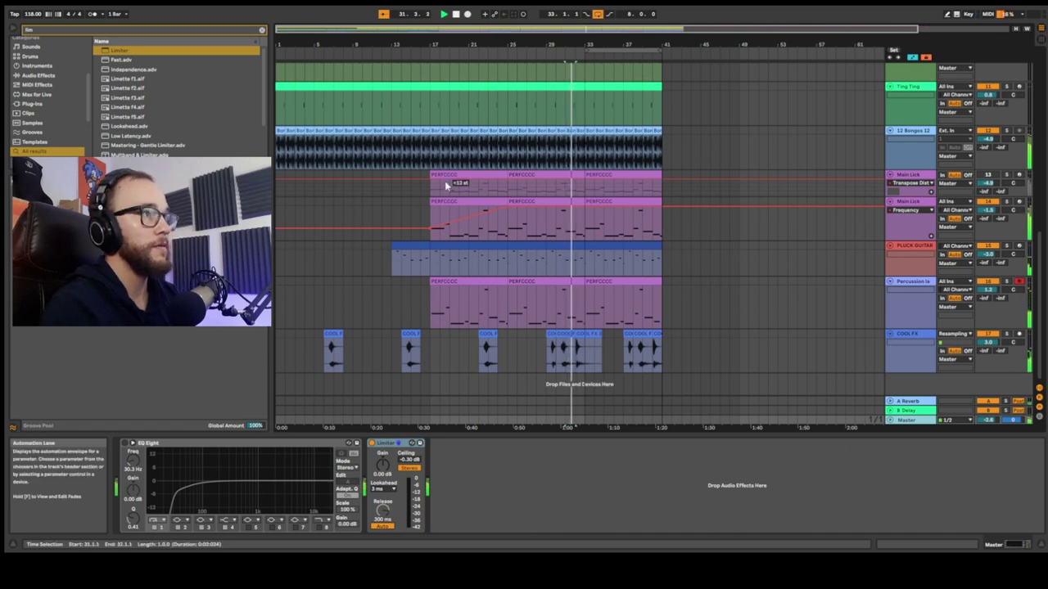
- Play from bar 17, search the browser for "white", and load WHITE NOISE.adg onto a new MIDI track below COOL FX
left_click(433, 199)
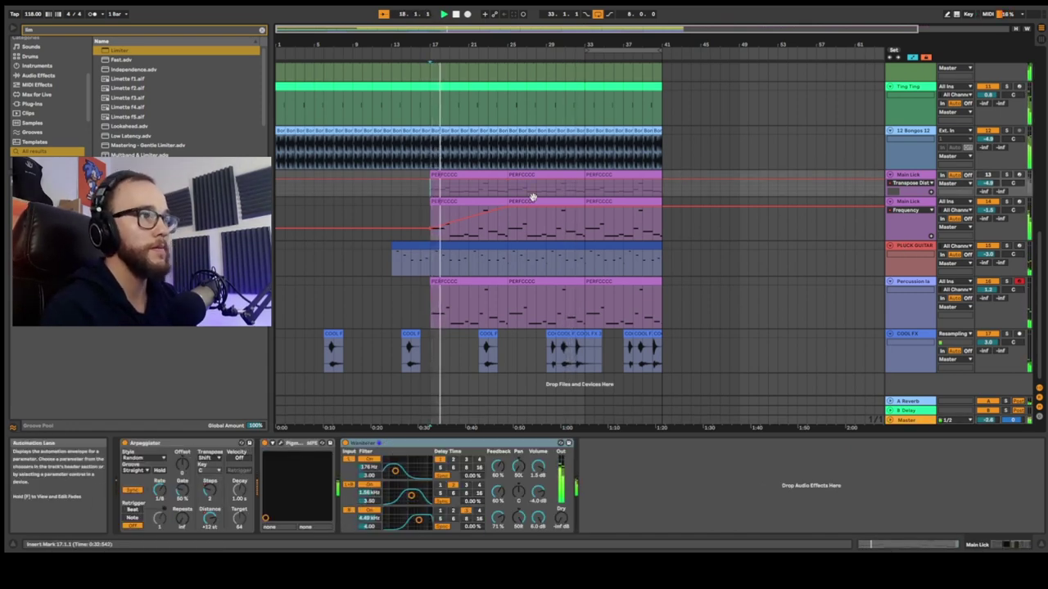
left_click(497, 307)
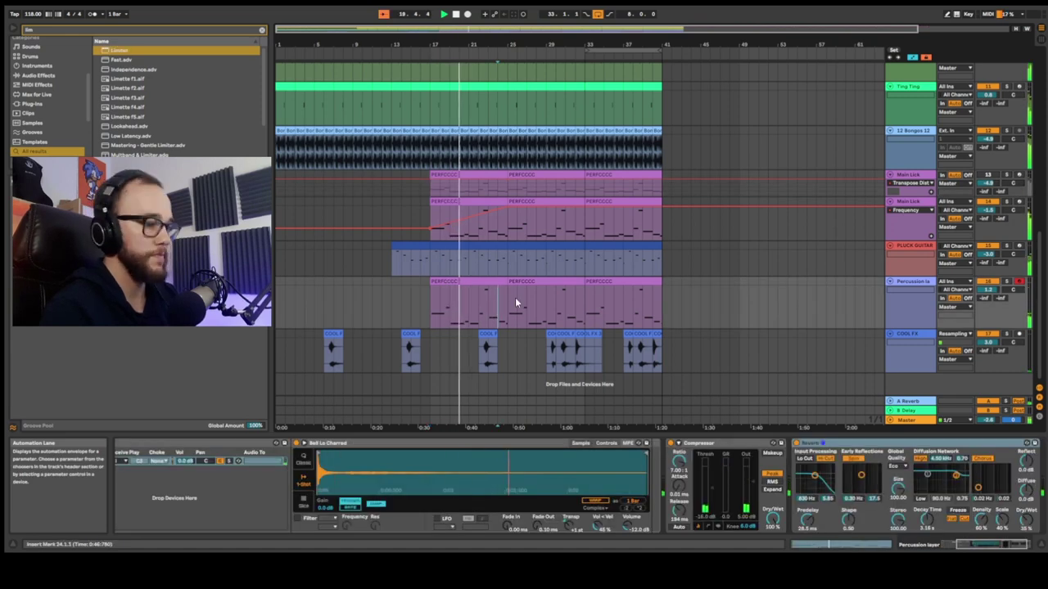
key("super+f")
type("white")
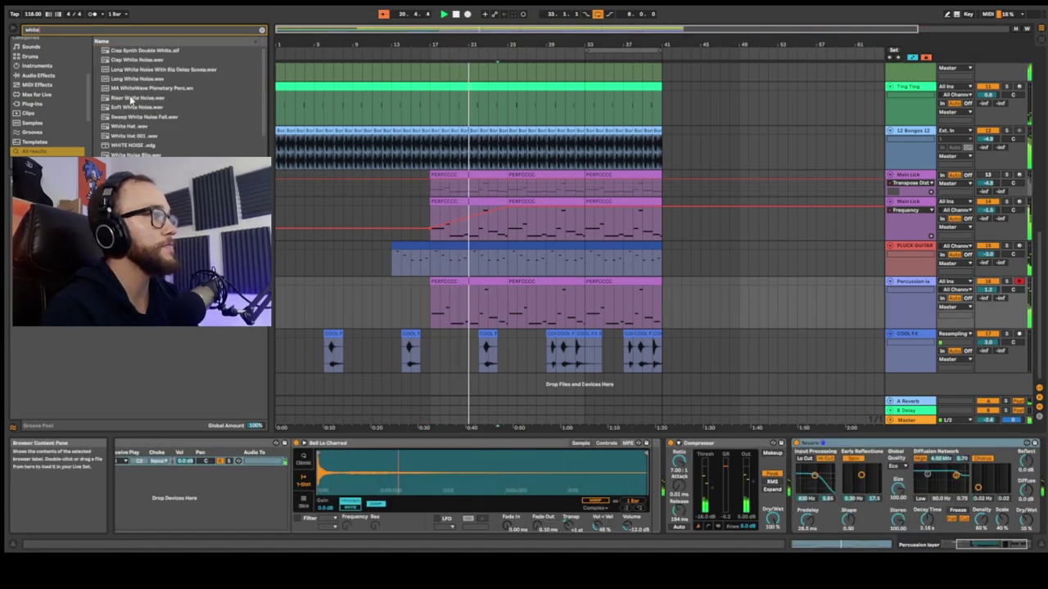
left_click_drag(135, 145, 902, 372)
left_click(902, 371)
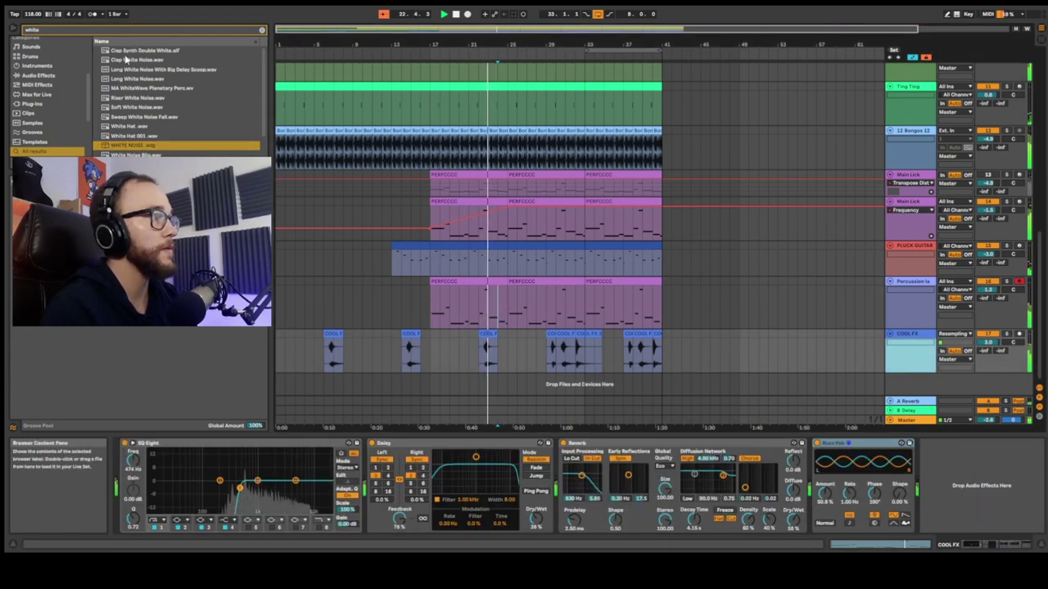
left_click_drag(127, 60, 201, 87)
left_click_drag(127, 145, 907, 398)
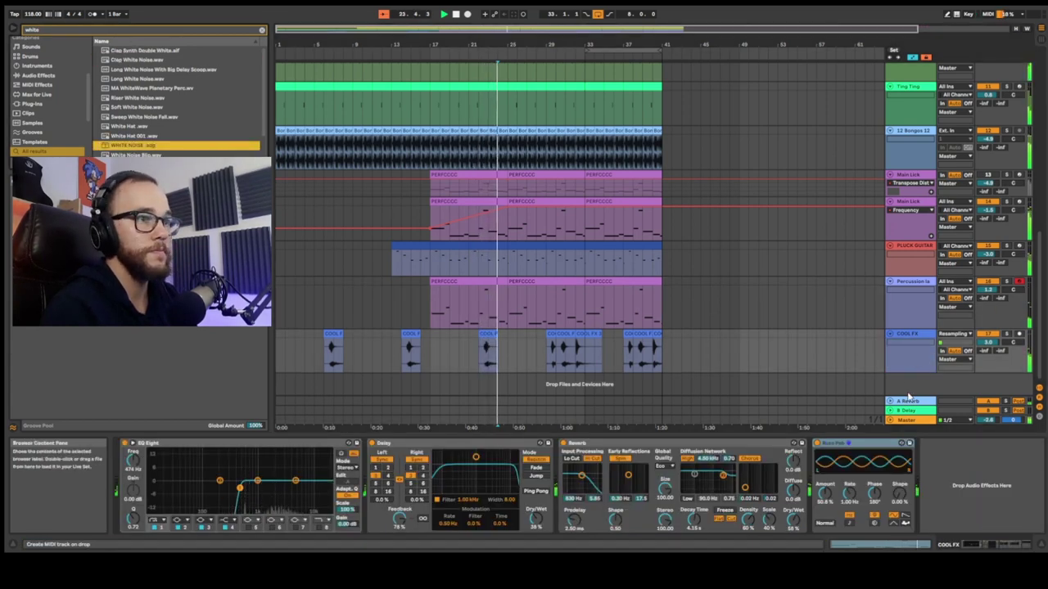
left_click_drag(812, 356, 811, 362)
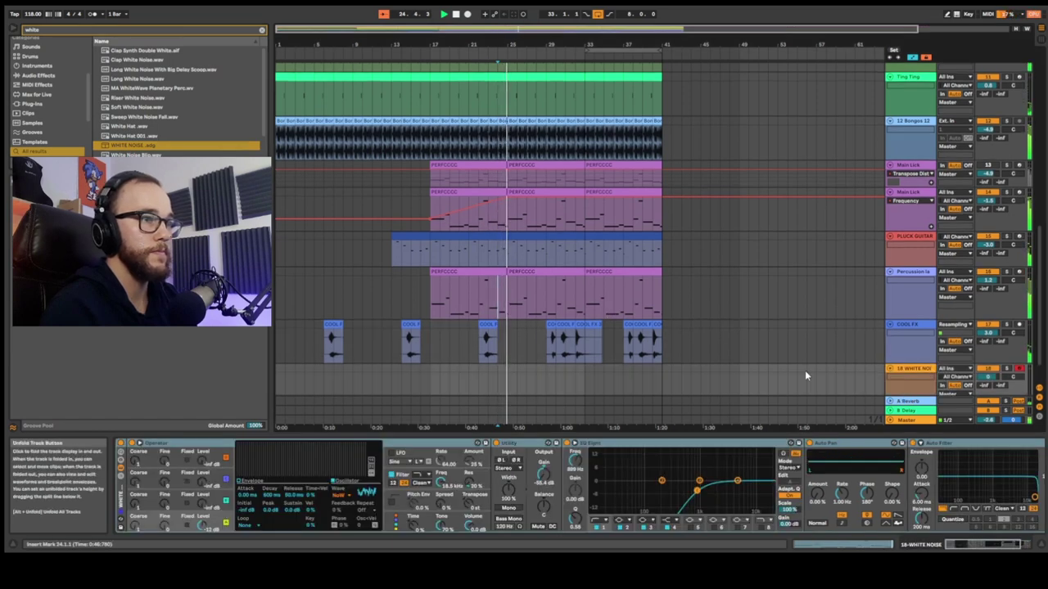
- Create a MIDI clip on the WHITE NOISE track from bar 27 to bar 40 and fill its first bar with A#3 sixteenth notes
scroll(805, 370, "down", 1)
left_click_drag(541, 356, 648, 357)
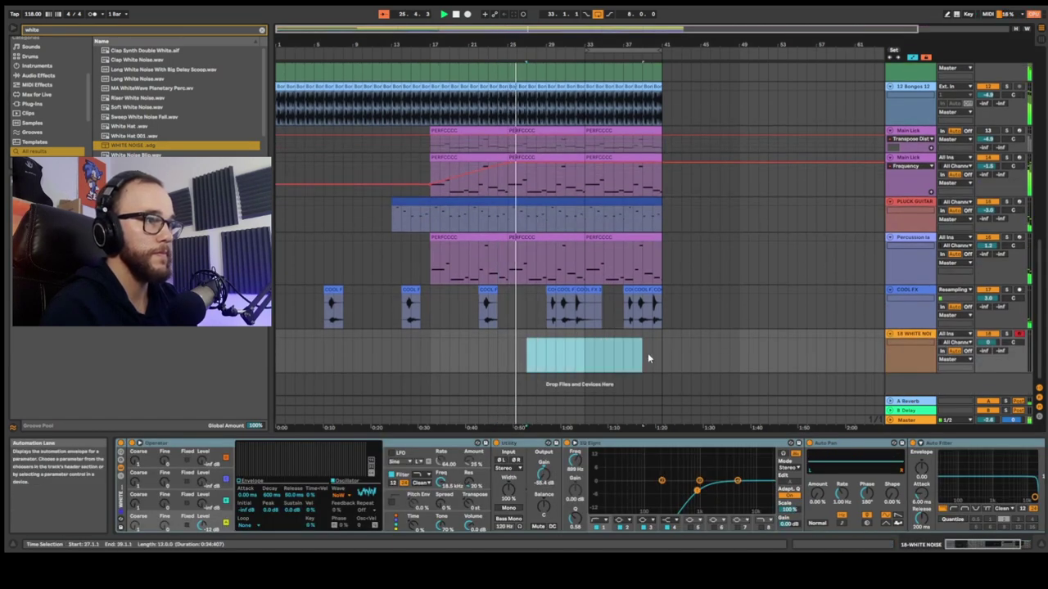
key("ctrl+shift+m")
key("b")
left_click(343, 396)
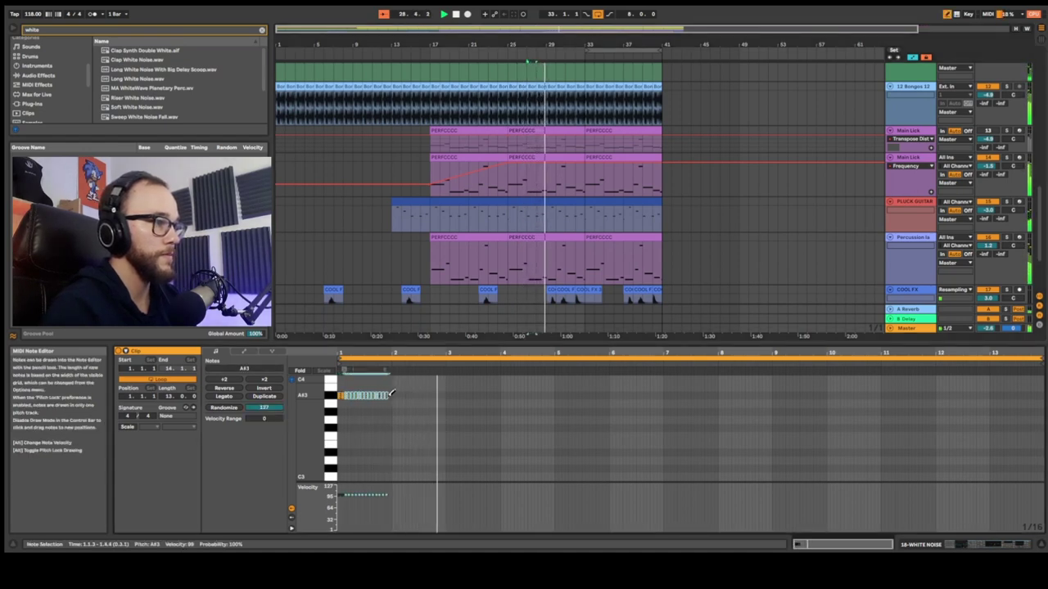
- Duplicate the bar of A#3 notes repeatedly until it fills the 13-bar WHITE NOISE clip
key("ctrl+d")
key("ctrl+d")
key("ctrl+d")
key("ctrl+d")
key("ctrl+d")
key("ctrl+d")
key("ctrl+d")
key("ctrl+d")
key("ctrl+d")
key("ctrl+d")
key("ctrl+d")
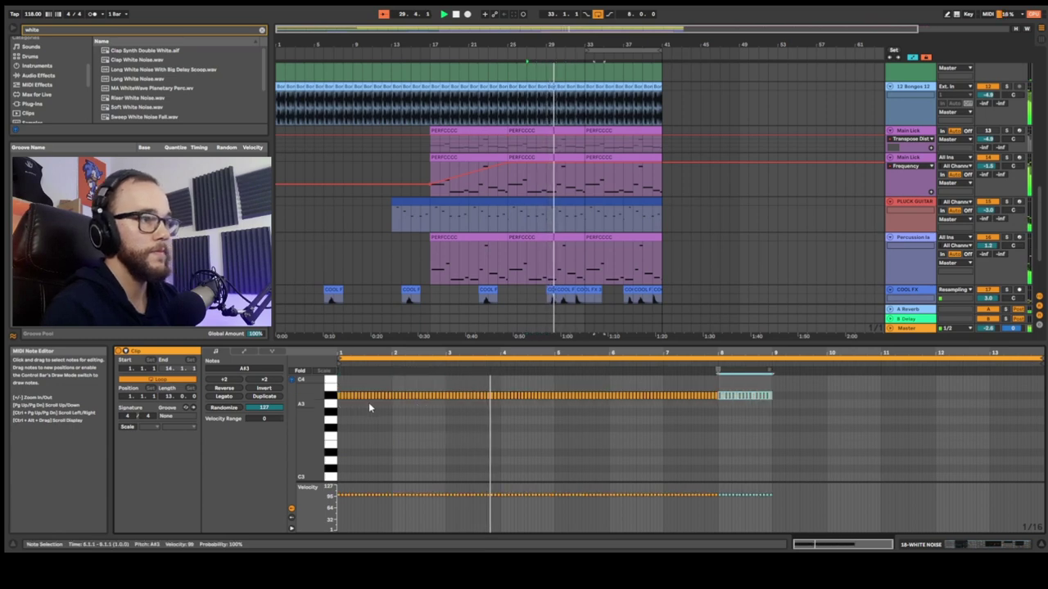
key("ctrl+d")
- Stop playback, set the Utility Gain on the WHITE NOISE track to -inf dB, and show that Gain's automation
scroll(579, 278, "down", 1)
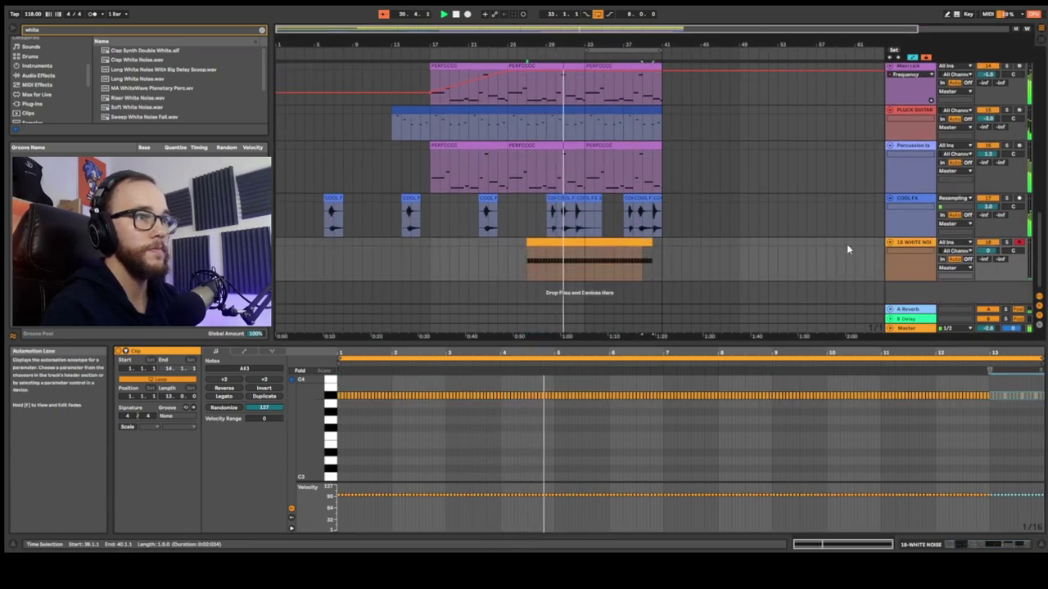
key("space")
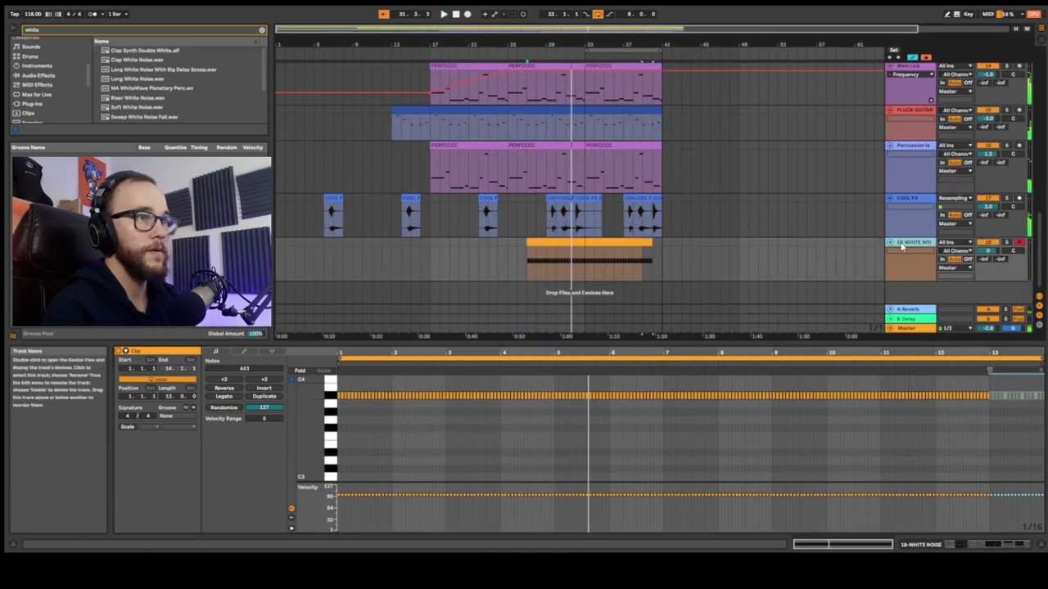
double_click(907, 243)
scroll(861, 508, "right", 5)
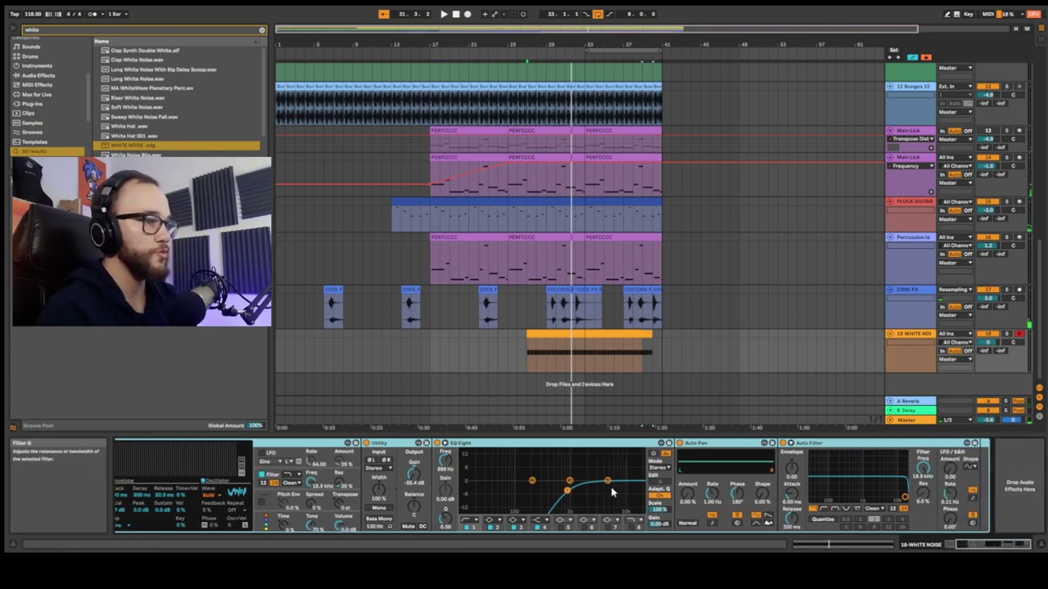
scroll(491, 483, "left", 1)
left_click_drag(423, 474, 423, 496)
right_click(424, 475)
left_click(458, 297)
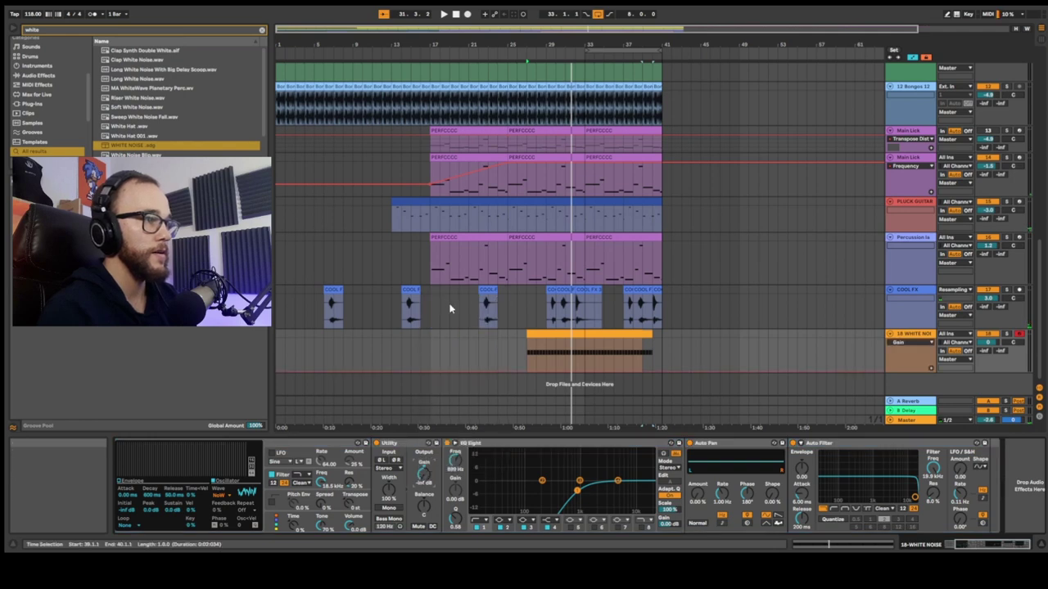
- Automate the WHITE NOISE Gain to swell into bar 33 and fall to -inf dB by about bar 37, and play from bar 32
left_click(527, 371)
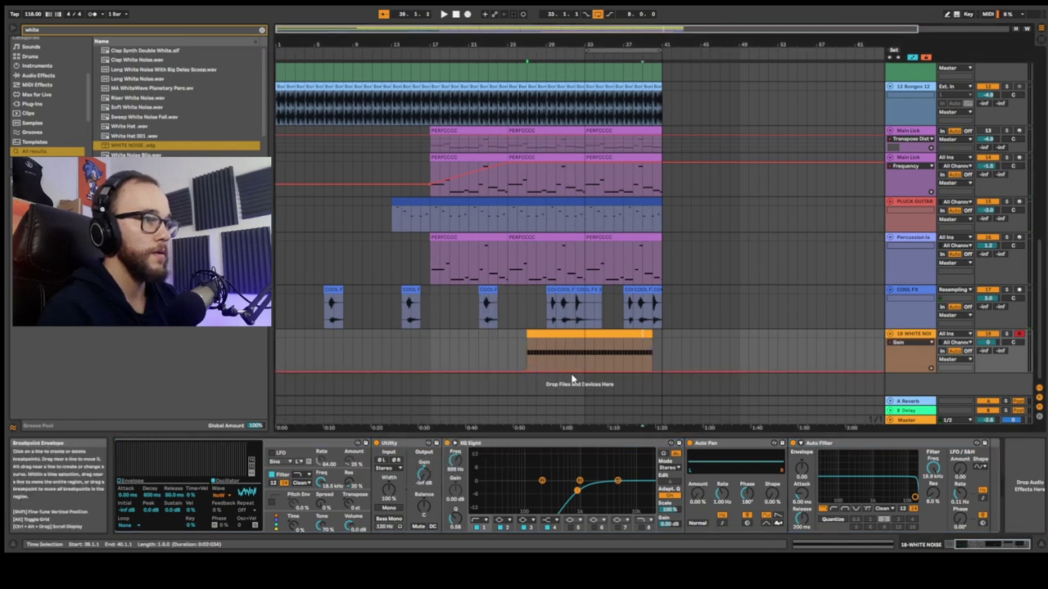
key("space")
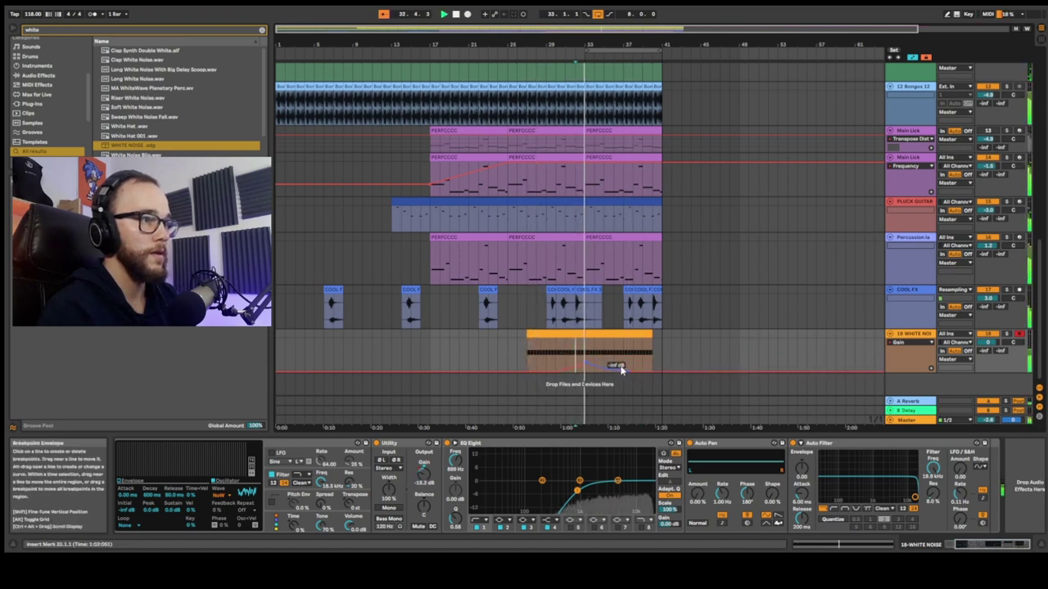
left_click_drag(1041, 313, 1042, 188)
scroll(879, 182, "up", 5)
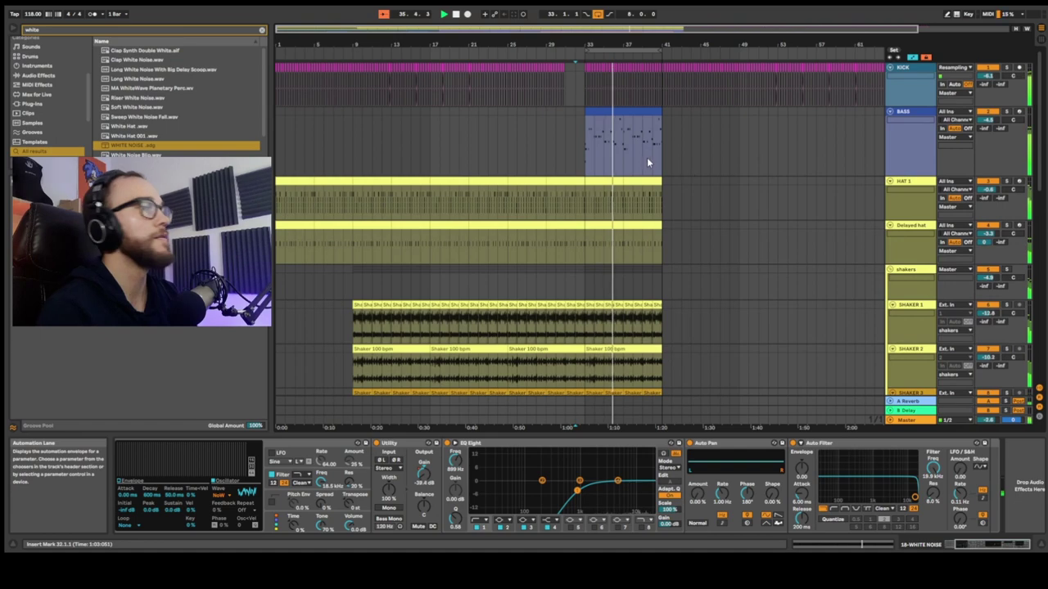
- Examine the arrangement's tracks from BASS down to WHITE NOISE while bars 33 to 41 play in a loop, and stop playback
left_click(642, 157)
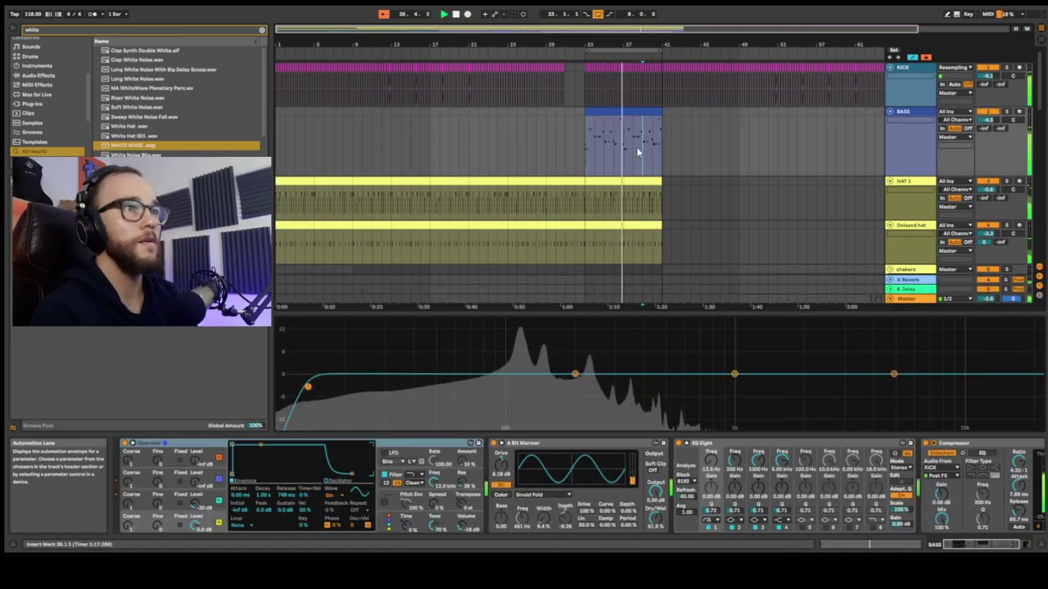
scroll(636, 150, "down", 6)
scroll(635, 167, "down", 6)
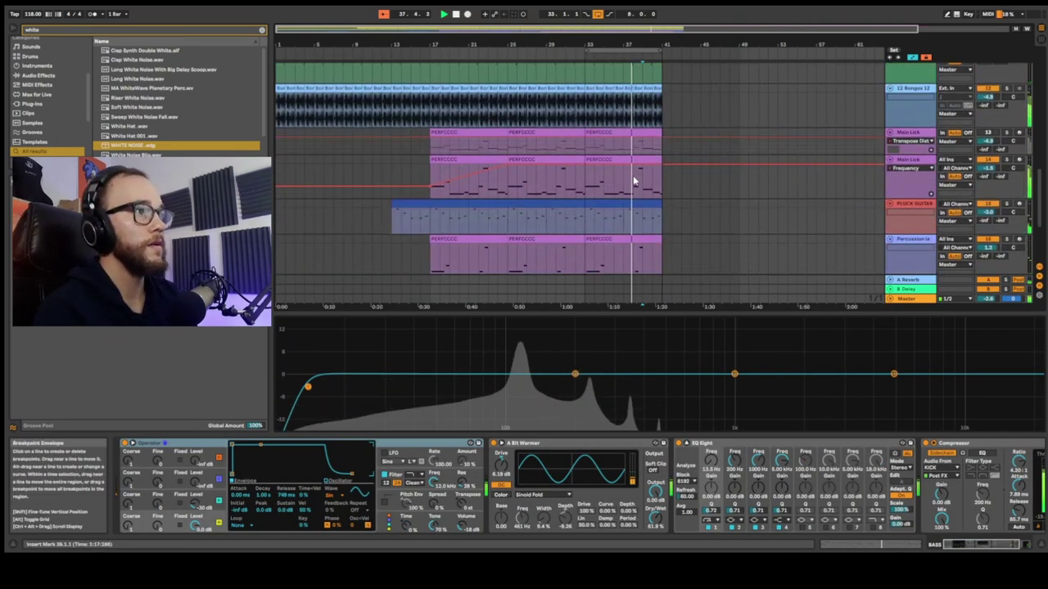
scroll(637, 180, "down", 1)
scroll(638, 181, "down", 2)
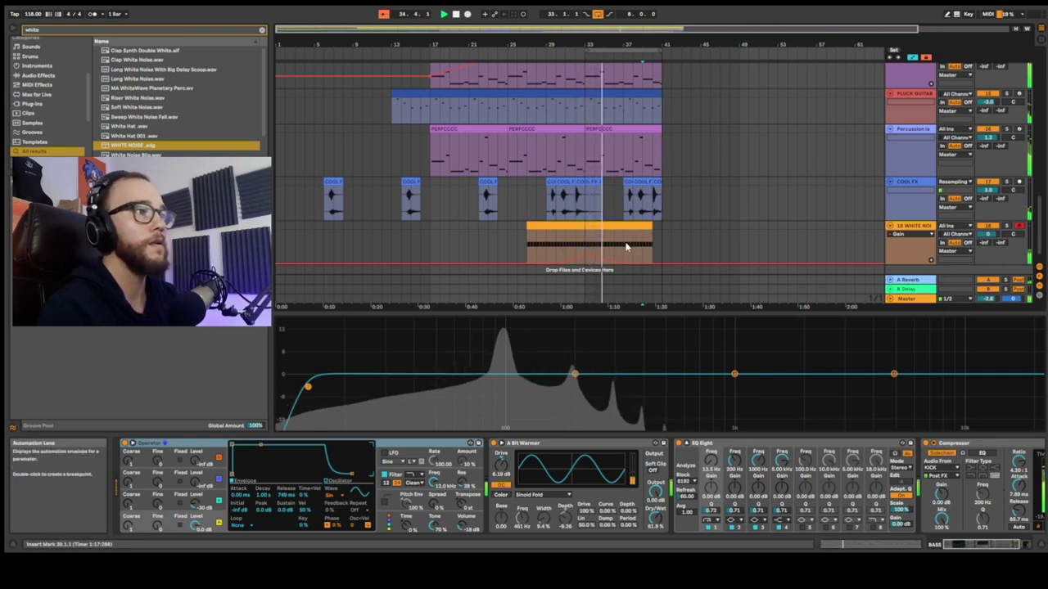
scroll(731, 193, "up", 6)
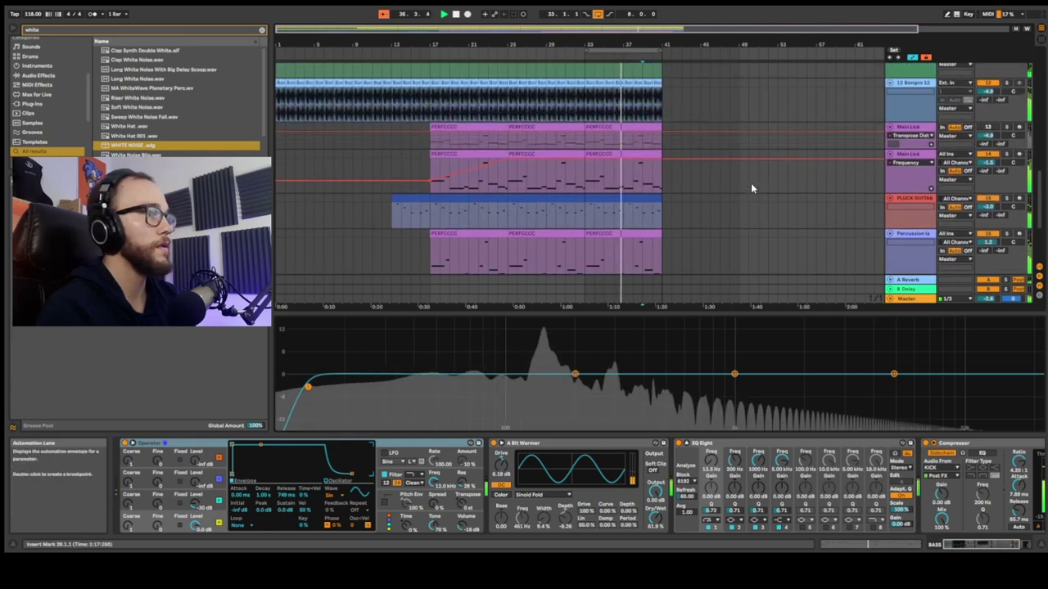
scroll(695, 204, "up", 3)
scroll(694, 204, "down", 2)
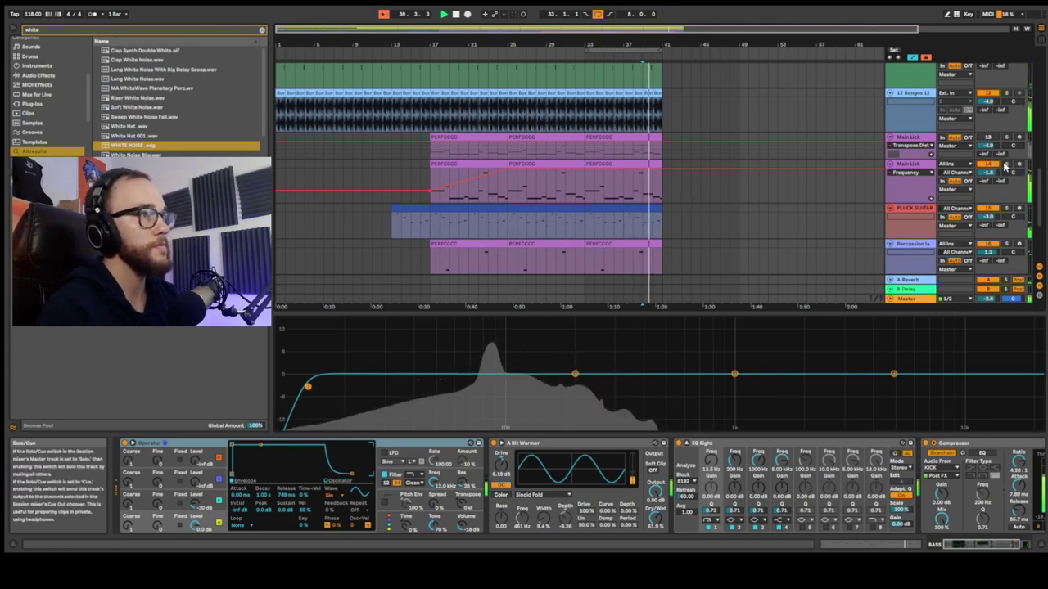
left_click(665, 198)
left_click(823, 225)
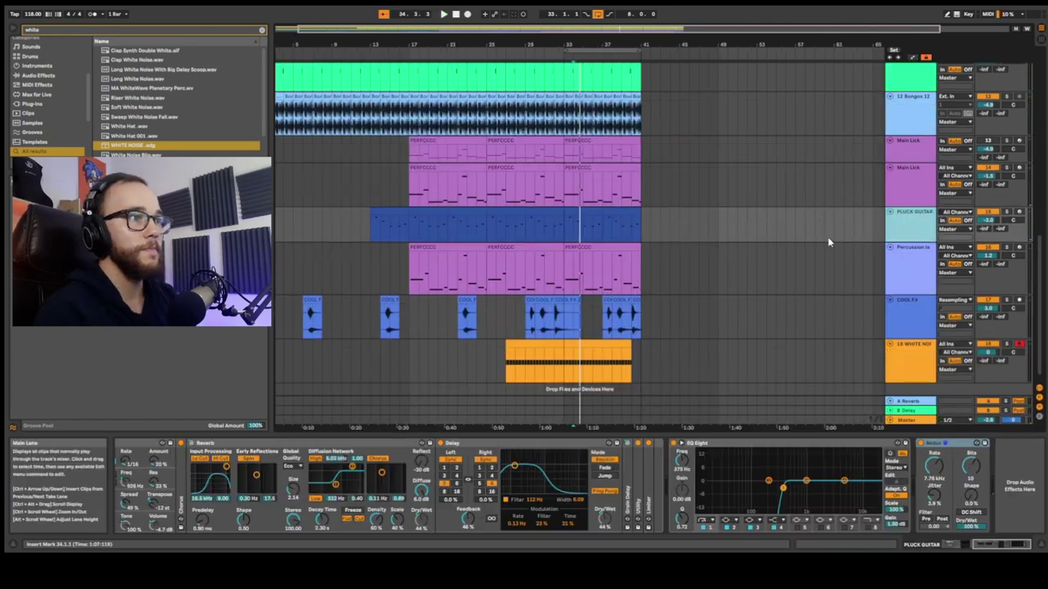
- Group all percussion tracks from HAT 1 through the Bongos track
scroll(855, 238, "up", 10)
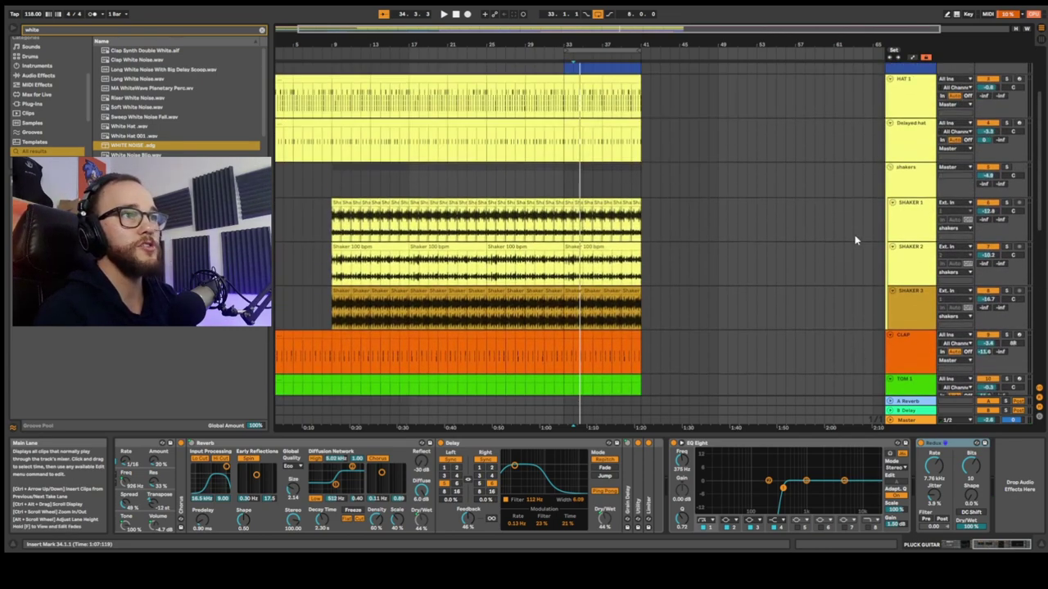
scroll(867, 237, "up", 3)
left_click(913, 227)
scroll(912, 227, "down", 8)
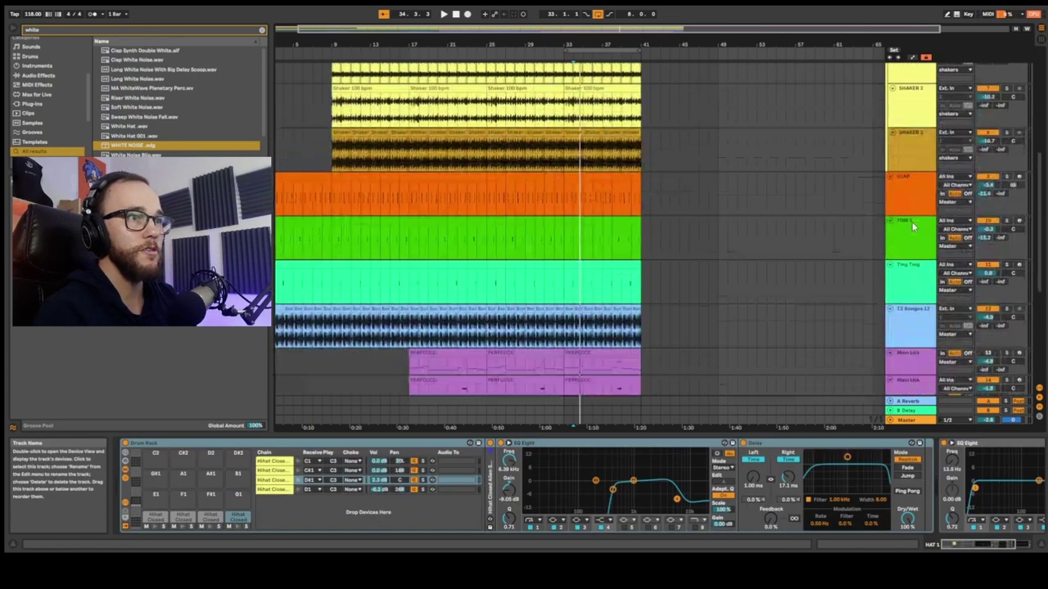
scroll(913, 228, "down", 3)
left_click(919, 197, "shift")
left_click(913, 217, "shift")
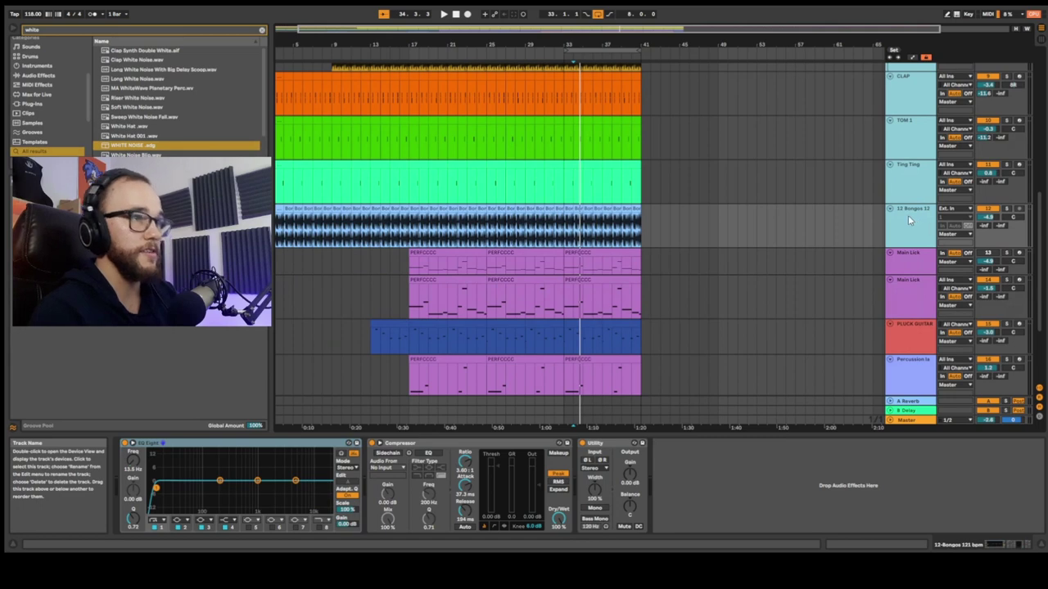
key("ctrl+g")
- Add a Glue Compressor to the percussion group and, during playback, set its Threshold to -12.4 dB and Makeup to 2.50 dB
key("ctrl+f")
type("comp")
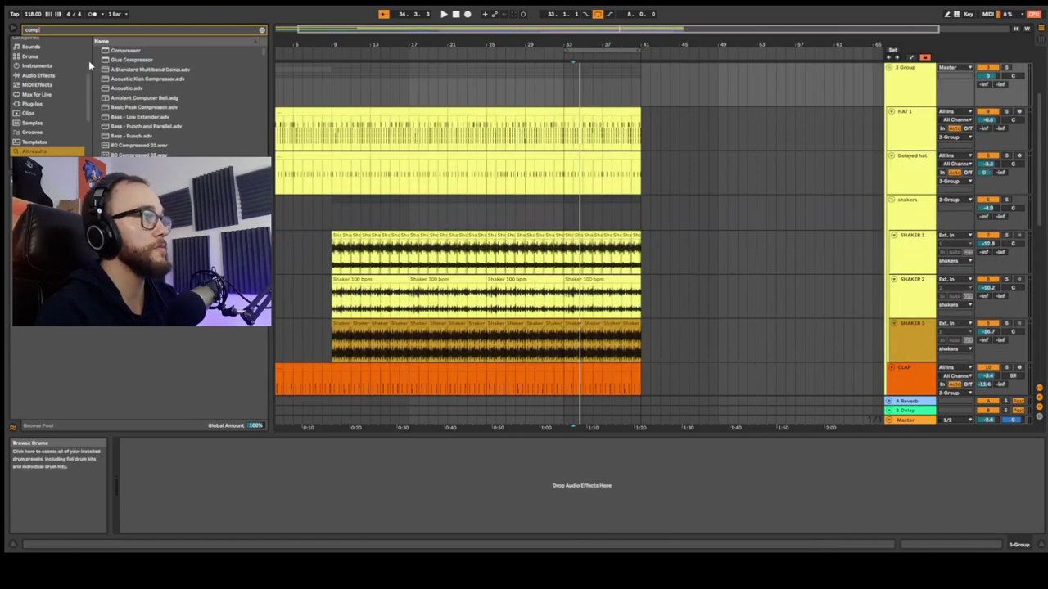
left_click(144, 59)
left_click_drag(907, 99, 908, 99)
key("space")
left_click_drag(179, 510, 208, 499)
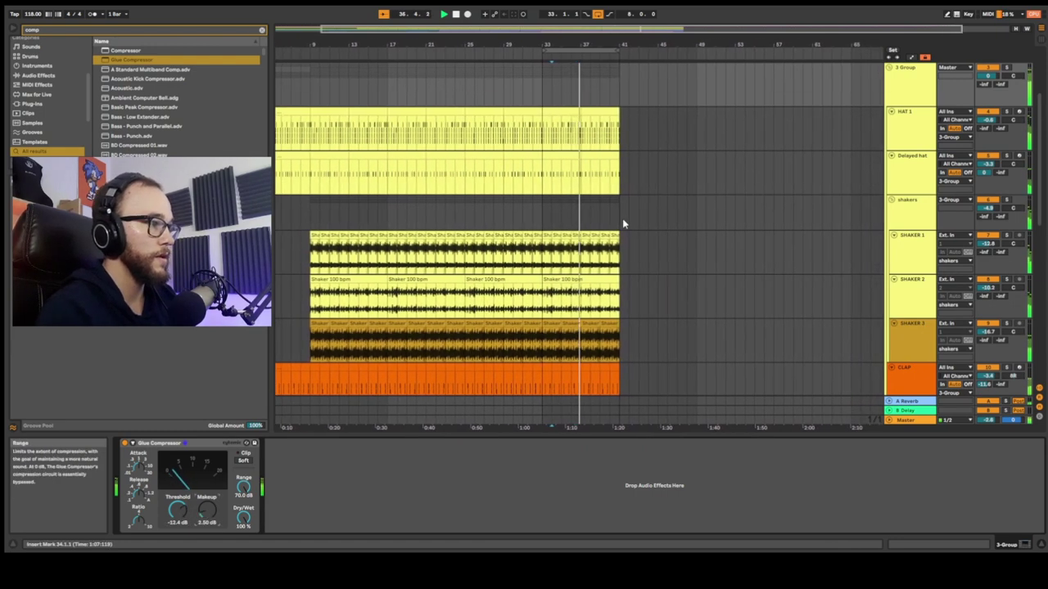
- Stop playback and duplicate the Main Lick instrument track with its clips
scroll(715, 186, "down", 3)
scroll(713, 185, "down", 4)
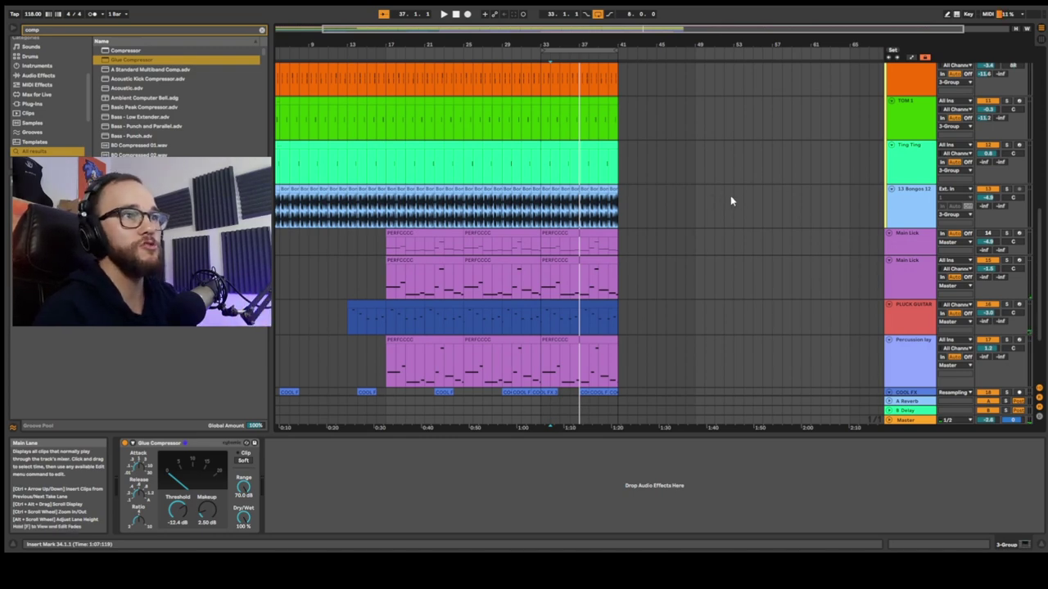
scroll(730, 201, "down", 1)
scroll(729, 205, "down", 2)
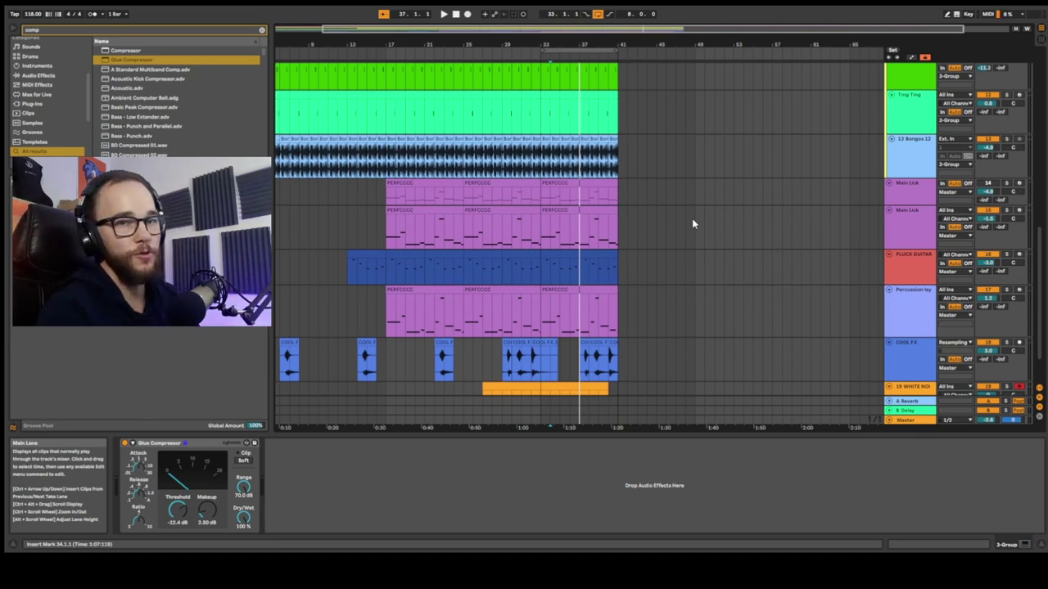
left_click(906, 236)
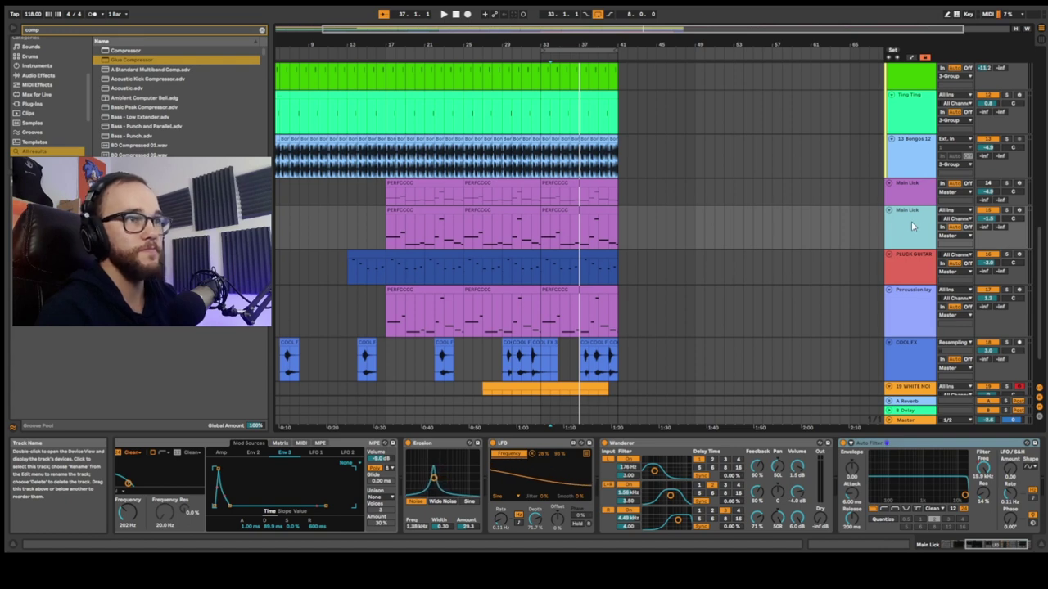
key("ctrl+d")
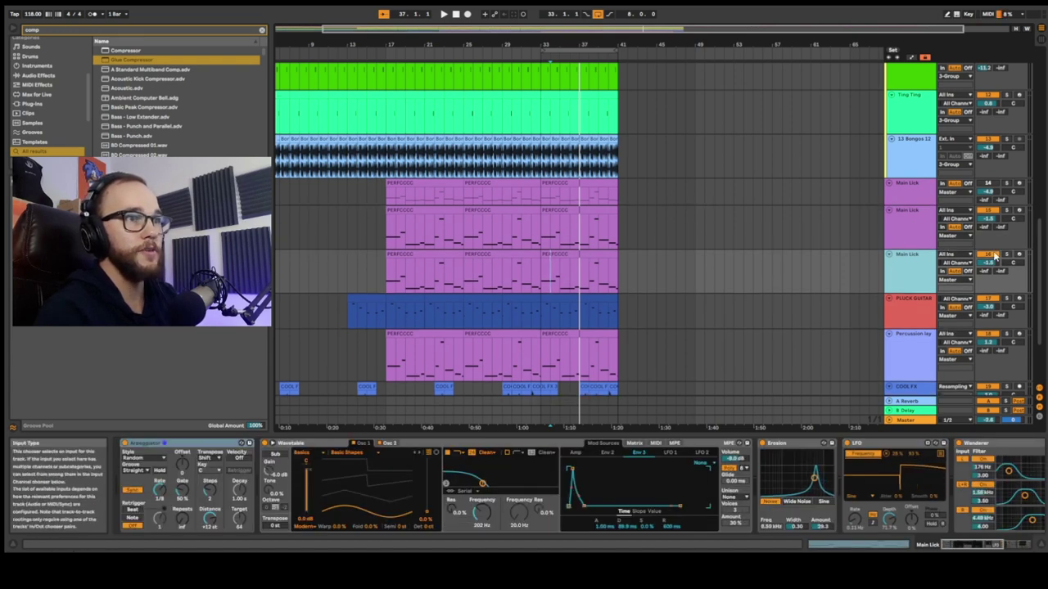
- Set the Wavetable Osc 2 position on the duplicated Main Lick track to 70% and show its Filter 1 Frequency automation
double_click(912, 268)
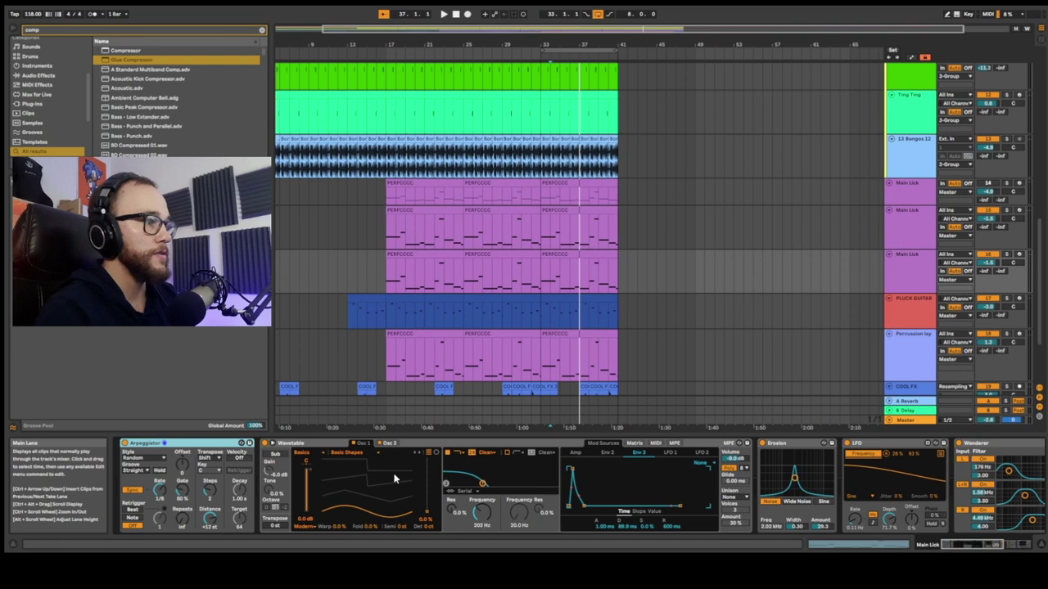
left_click(387, 442)
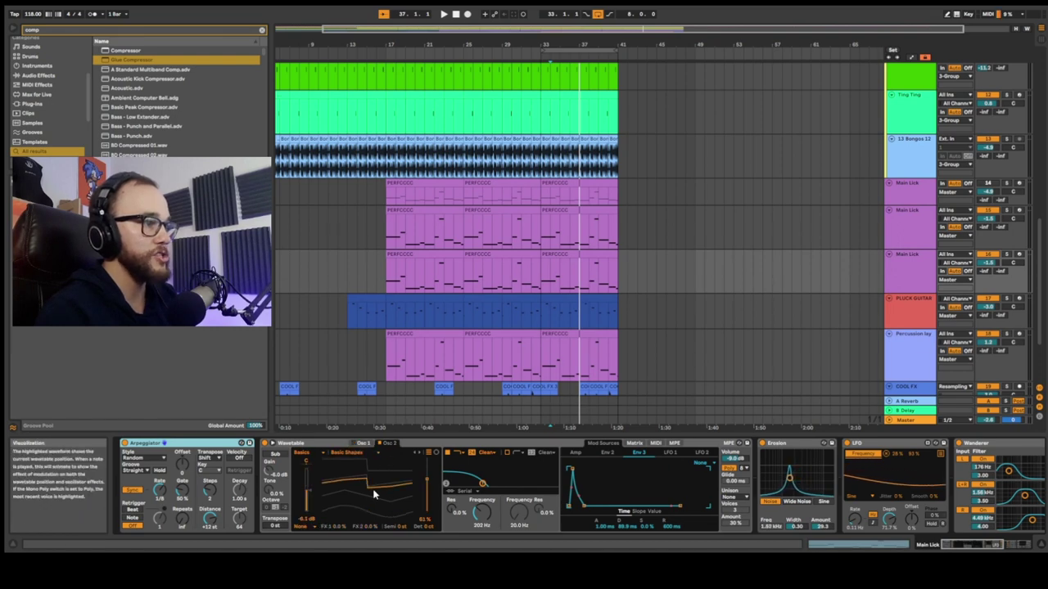
left_click_drag(374, 494, 374, 501)
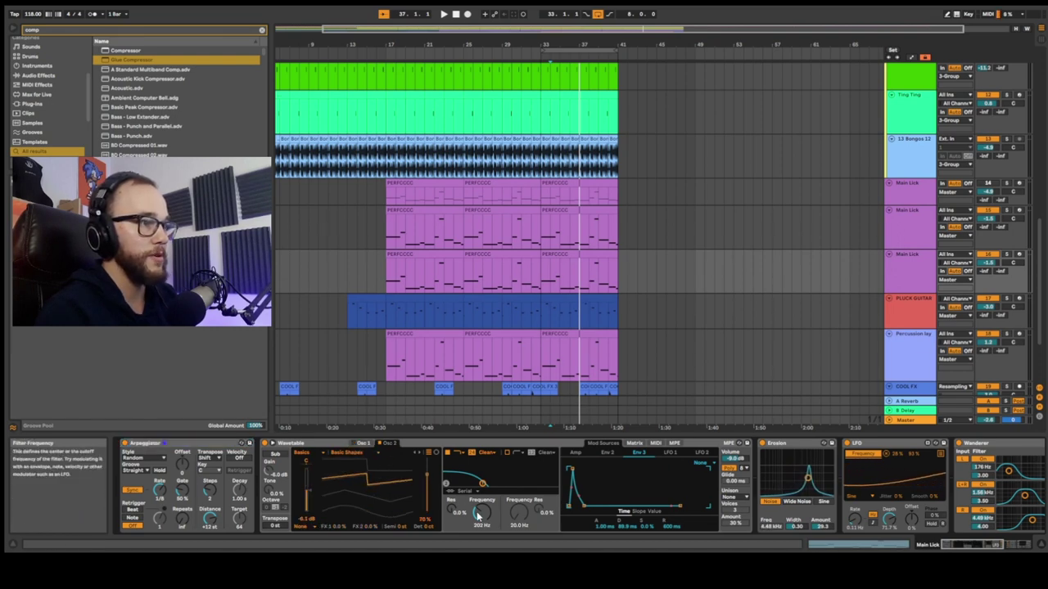
right_click(478, 460)
left_click(489, 463)
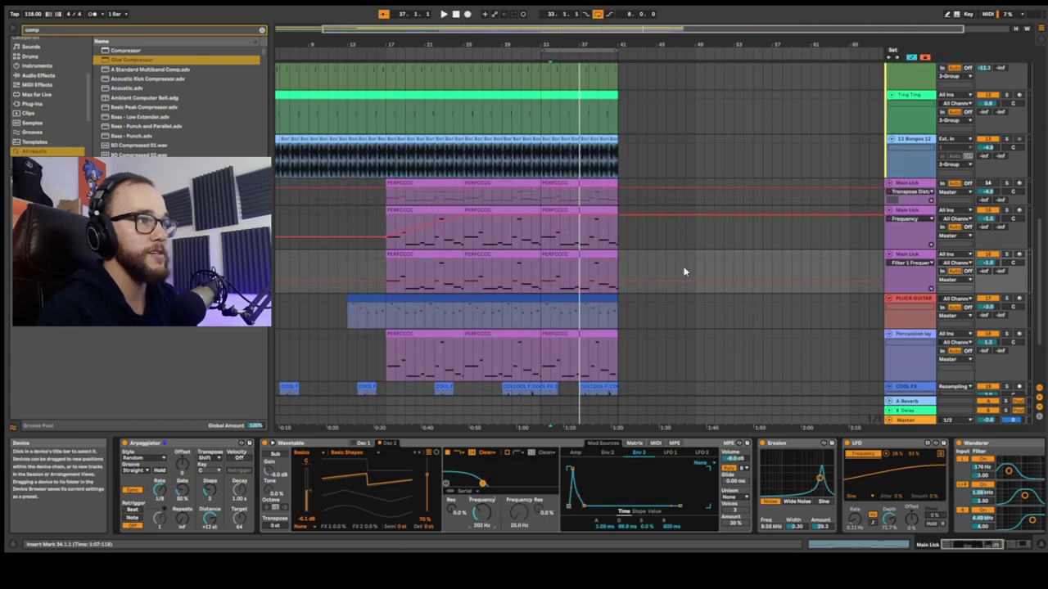
key("b")
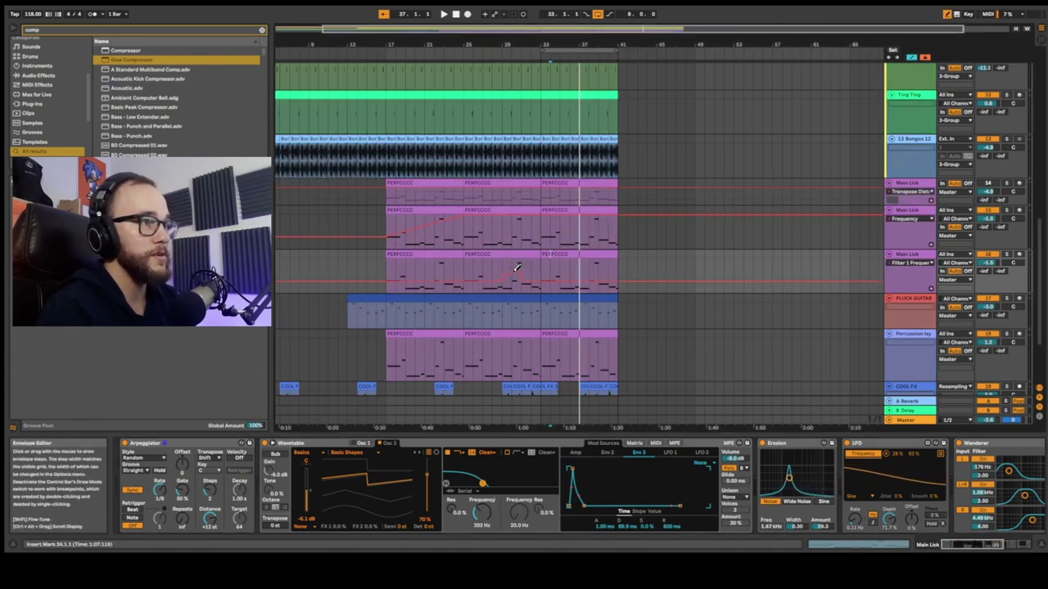
key("ctrl+z")
key("b")
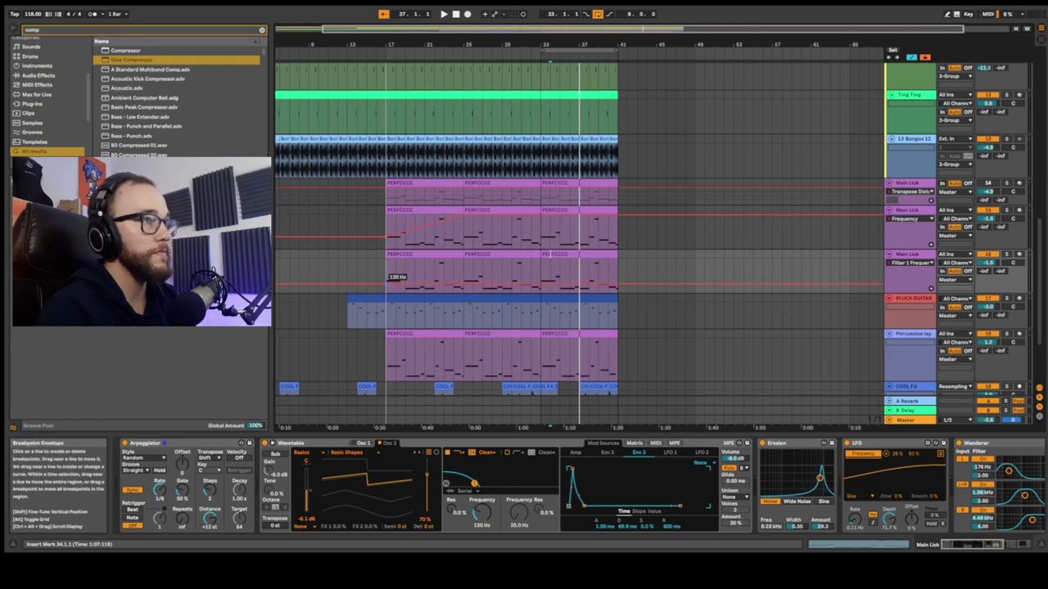
- Lower the duplicated Main Lick track's whole Filter 1 Frequency envelope to 20 Hz
left_click_drag(386, 283, 388, 296)
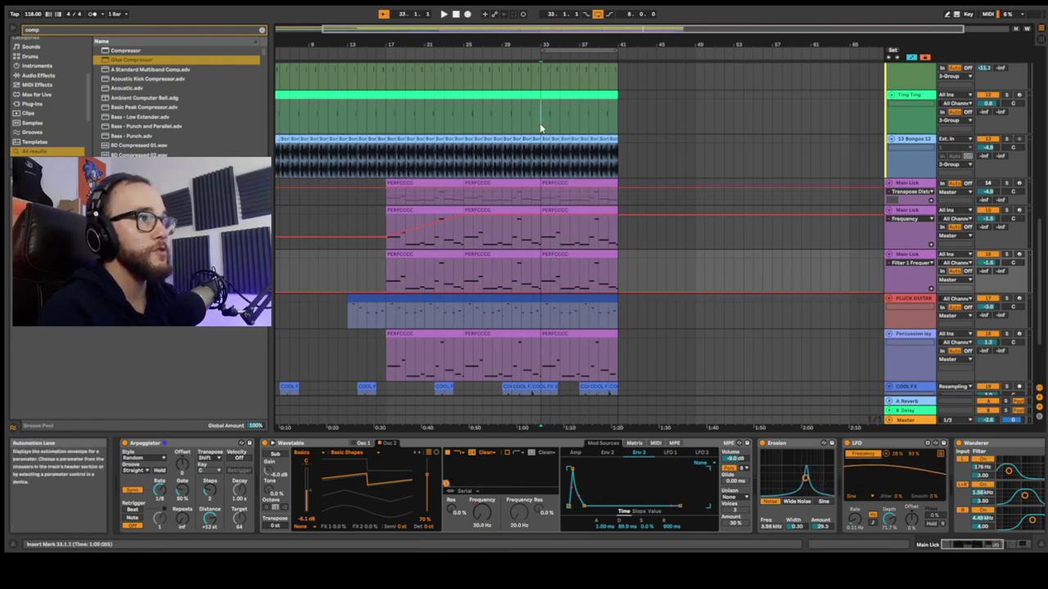
- Duplicate bars 33 to 41 of all tracks twice, extending the arrangement to bar 57
left_click(539, 122)
scroll(540, 82, "up", 5)
scroll(543, 82, "up", 6)
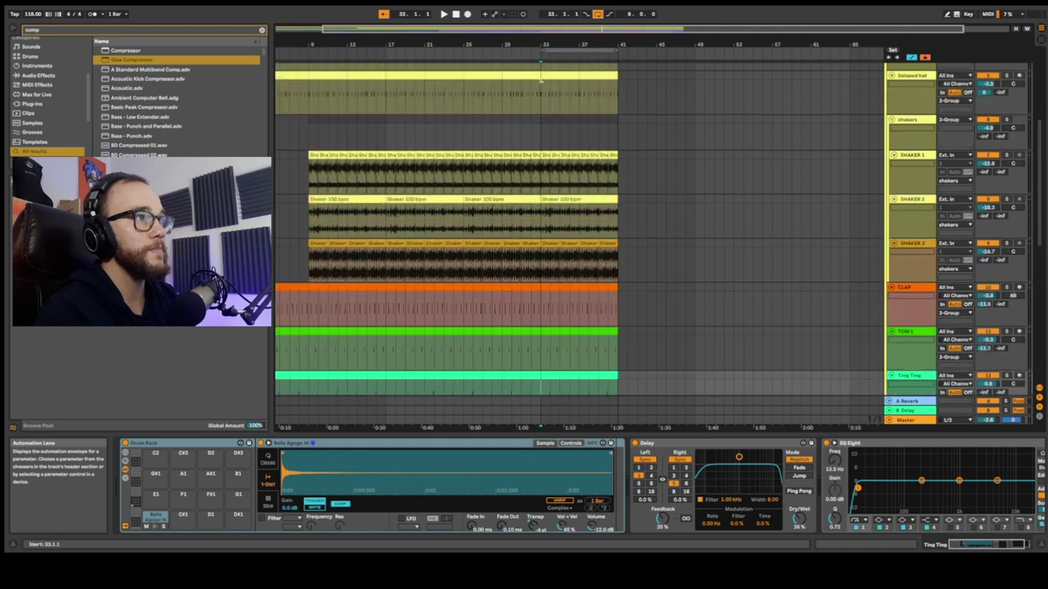
left_click_drag(539, 85, 619, 437)
key("ctrl+d")
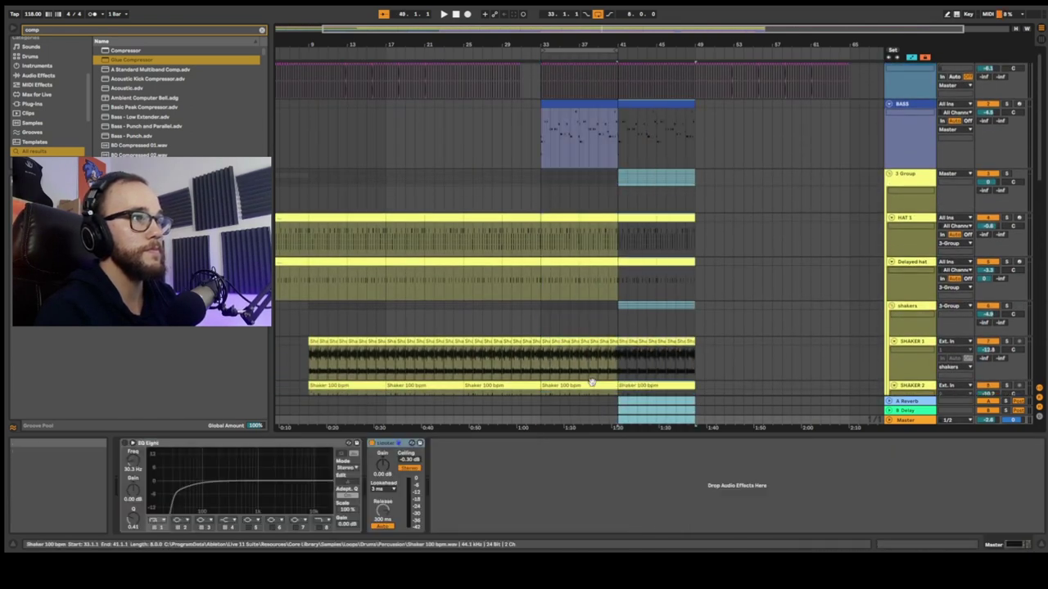
key("ctrl+d")
- Delete the duplicated Main Lick track's clips from bar 17 to bar 33
left_click(617, 160)
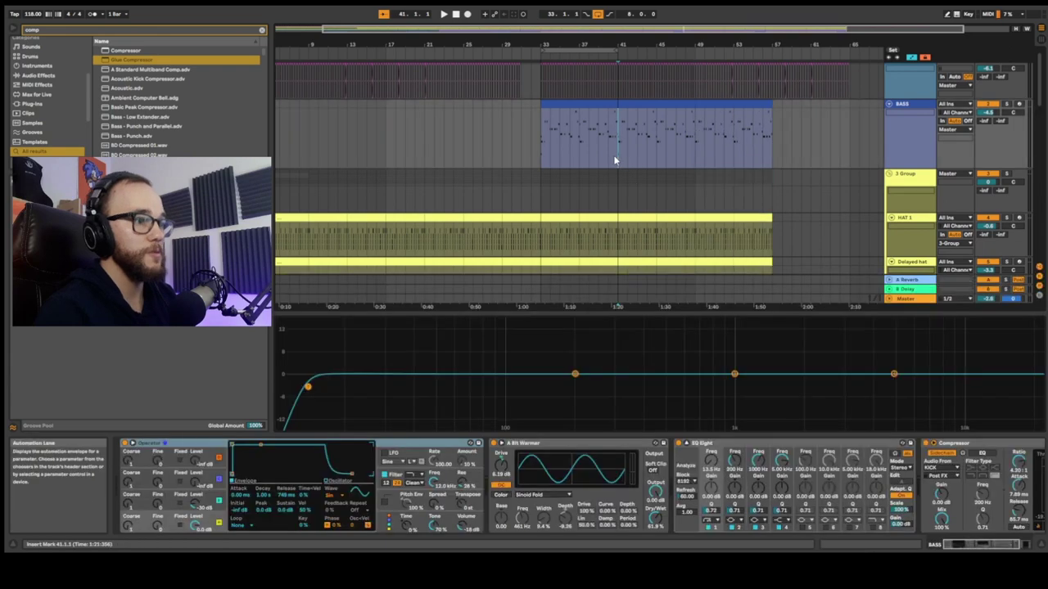
scroll(615, 161, "up", 15)
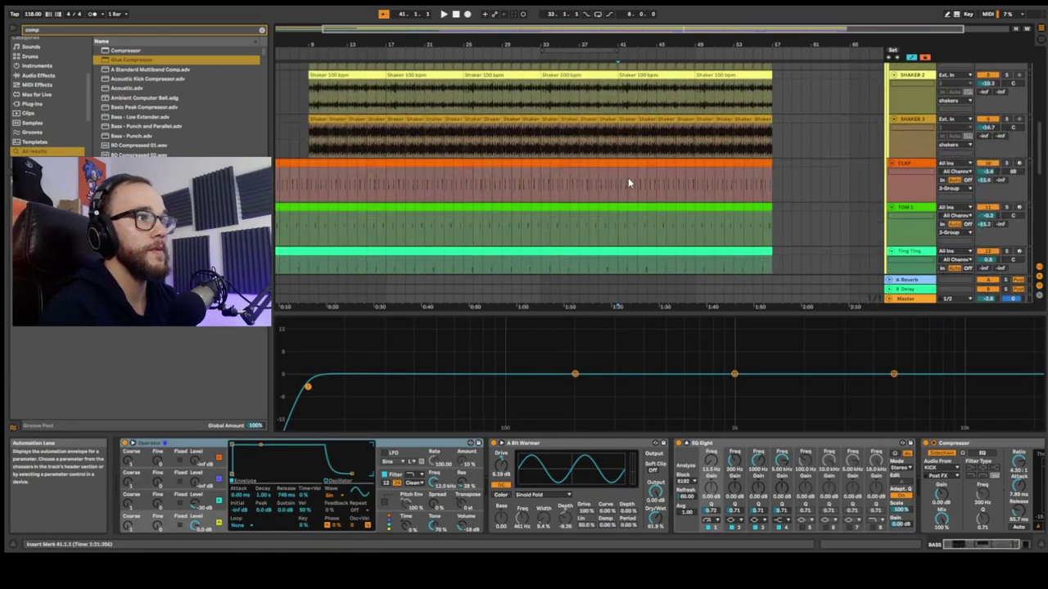
left_click_drag(425, 210, 618, 223)
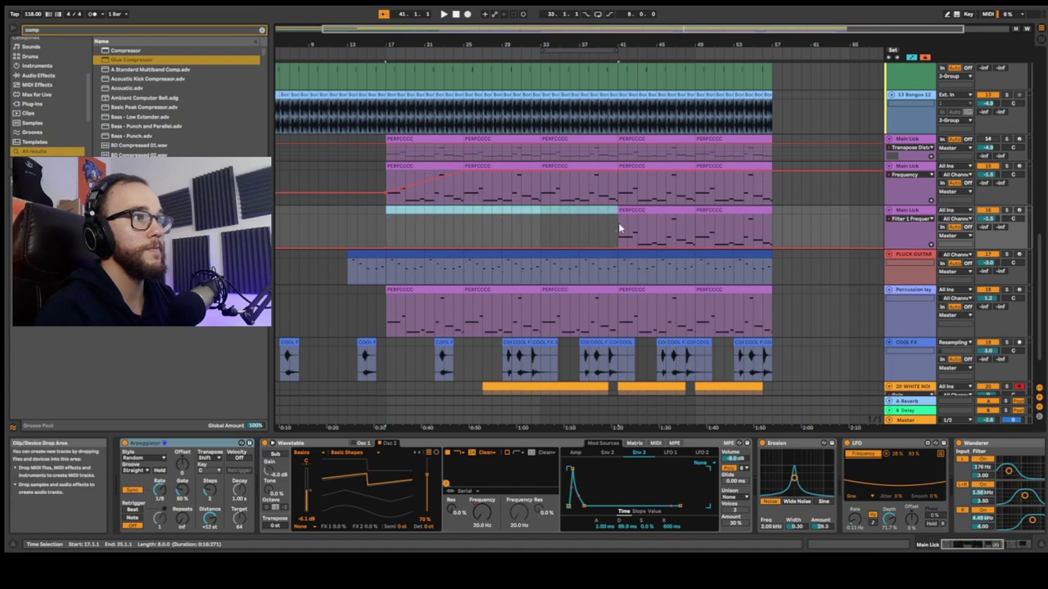
left_click(556, 236)
left_click(446, 210)
left_click(489, 210, "shift")
key("Delete")
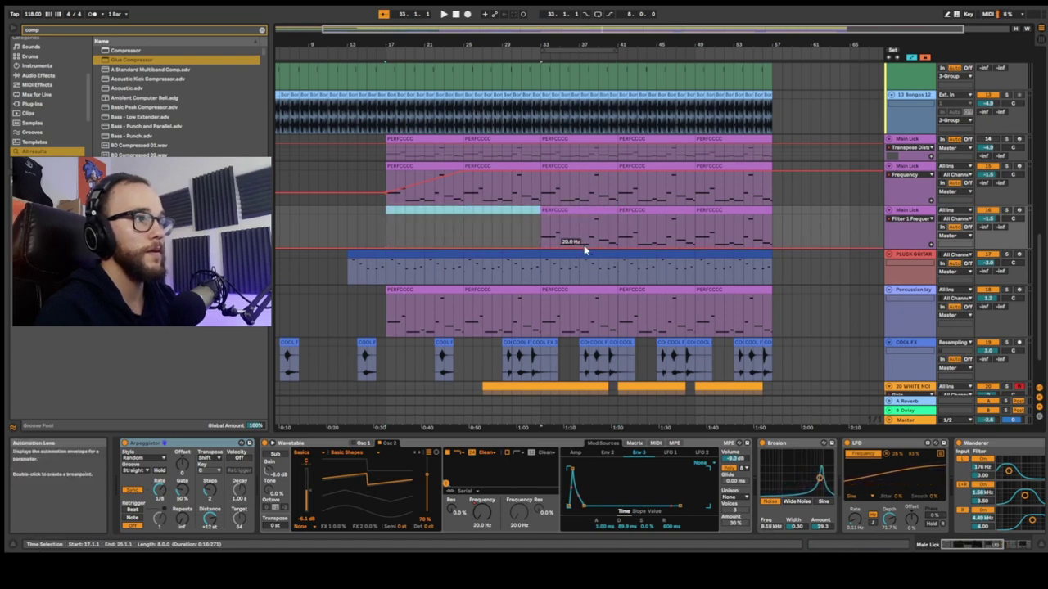
- Ramp the duplicated Main Lick's Filter 1 Frequency automation up to about bar 41, audition it, and draw a freehand wavy curve until bar 57
left_click(617, 248)
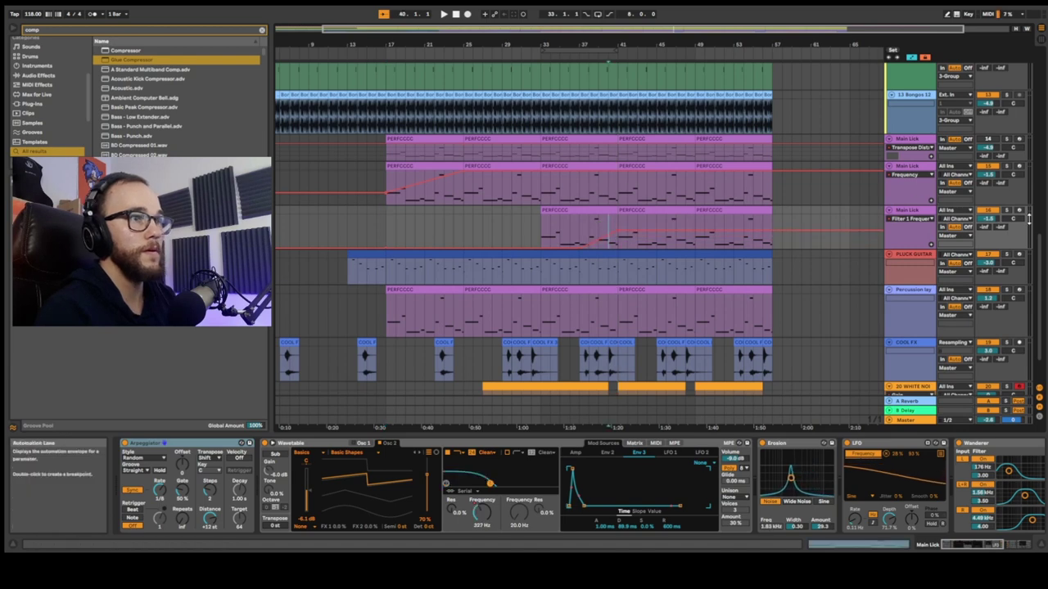
key("space")
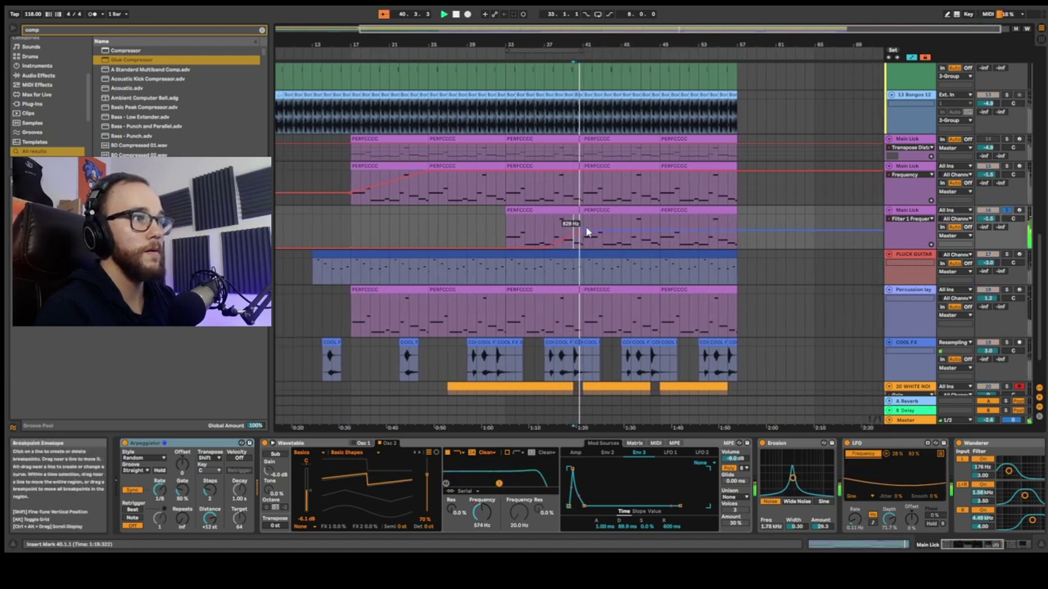
left_click_drag(598, 233, 599, 229)
key("b")
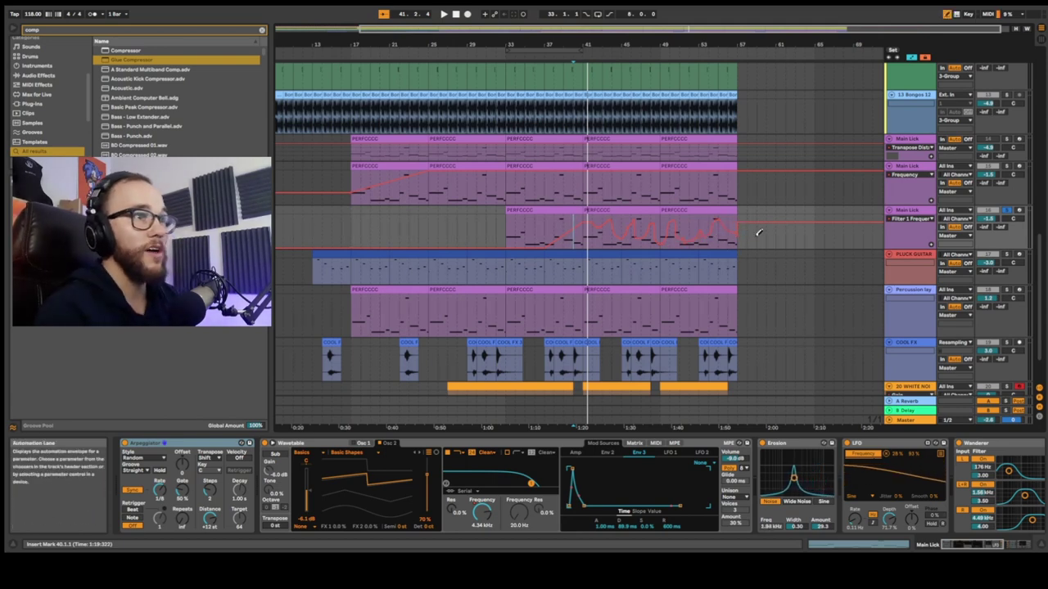
- List all automatable parameters for the original Main Lick track and show its Arpeggiator automation
key("a")
left_click(918, 188)
key("a")
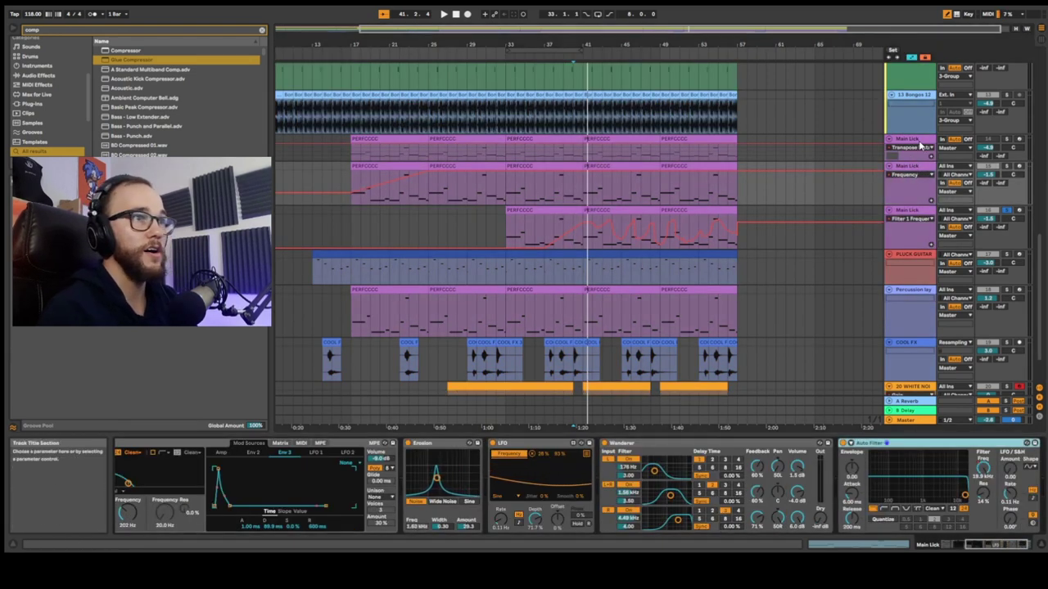
left_click(910, 175)
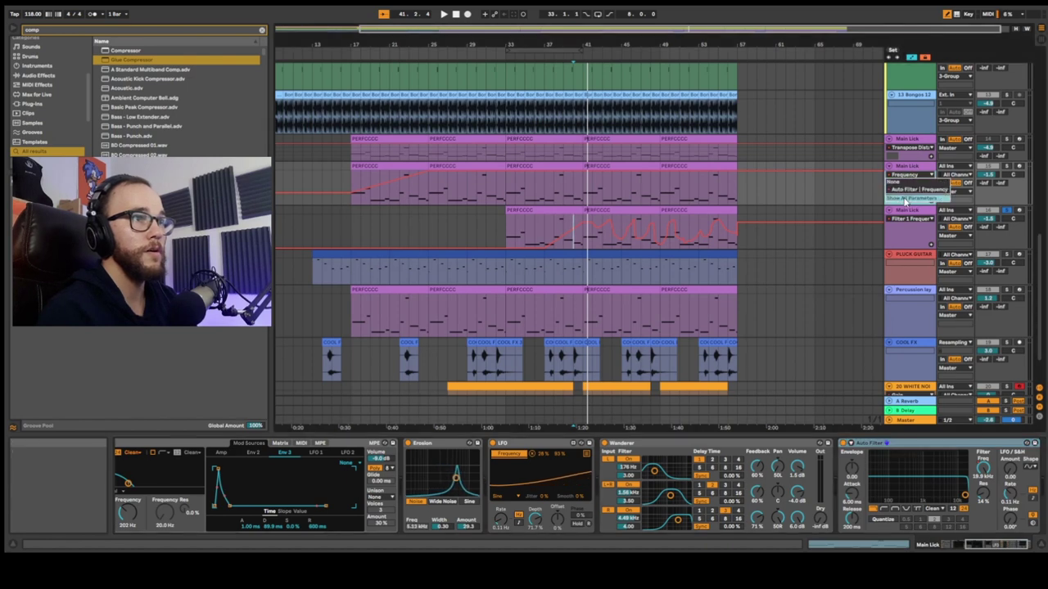
left_click(904, 198)
left_click(909, 175)
left_click(906, 194)
left_click(909, 183)
left_click(910, 185)
left_click(905, 156)
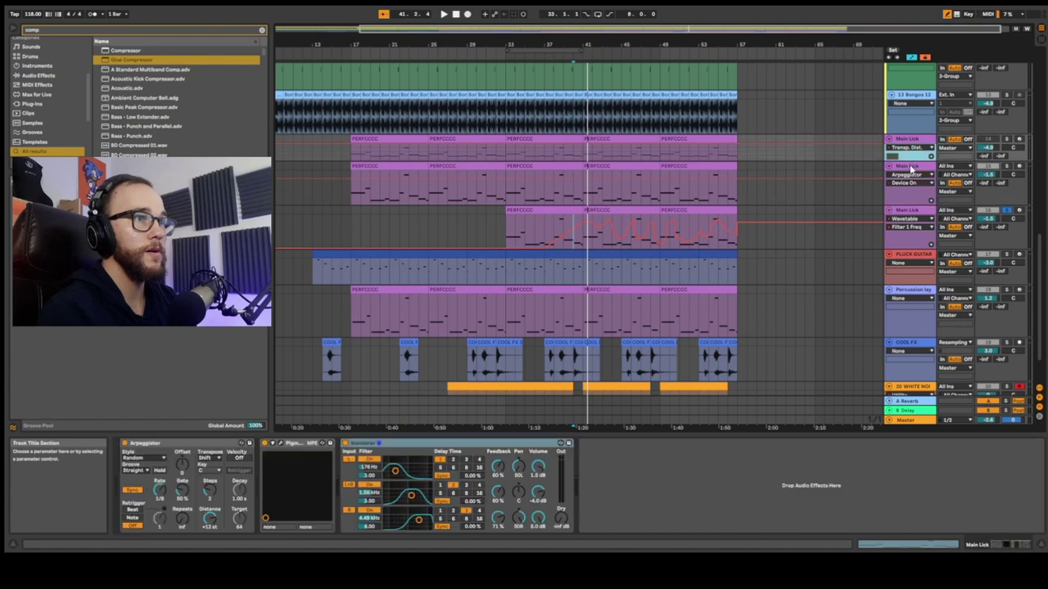
- Show the original Main Lick's Arpeggiator Transpose Steps automation and draw a stepped, varying curve between bars 25 and 33
left_click(903, 187)
key("a")
left_click_drag(1008, 545, 953, 545)
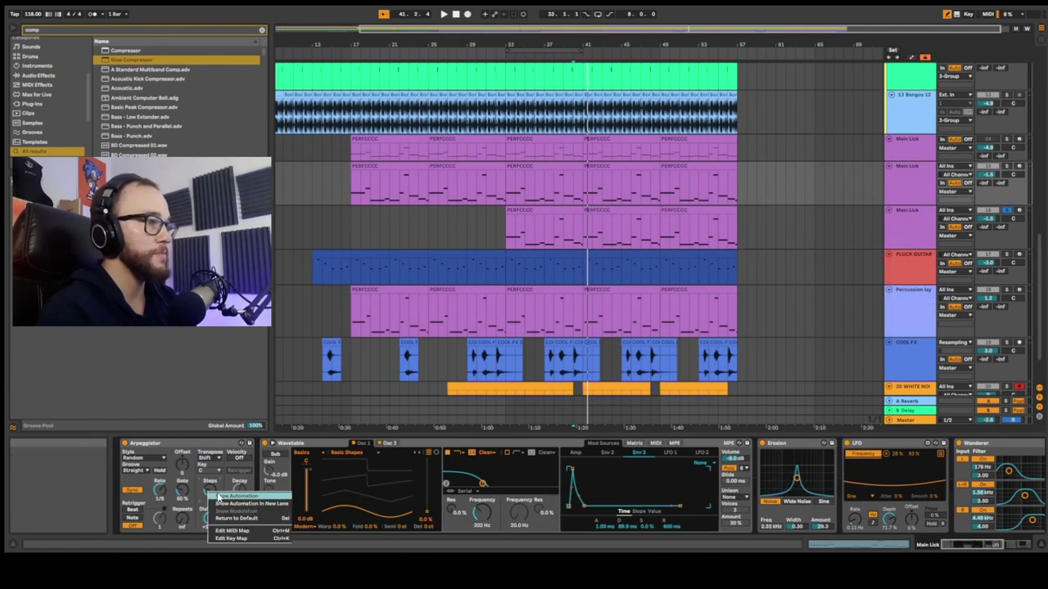
key("a")
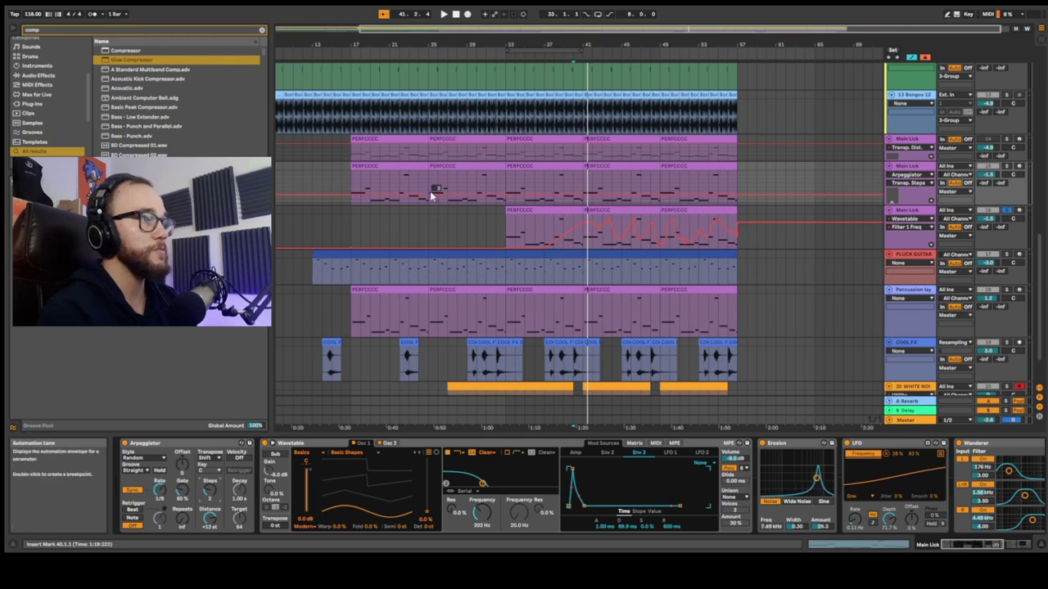
mouse_move(448, 195)
left_mouse_down()
mouse_move(428, 190)
mouse_move(477, 188)
mouse_move(456, 193)
left_mouse_up()
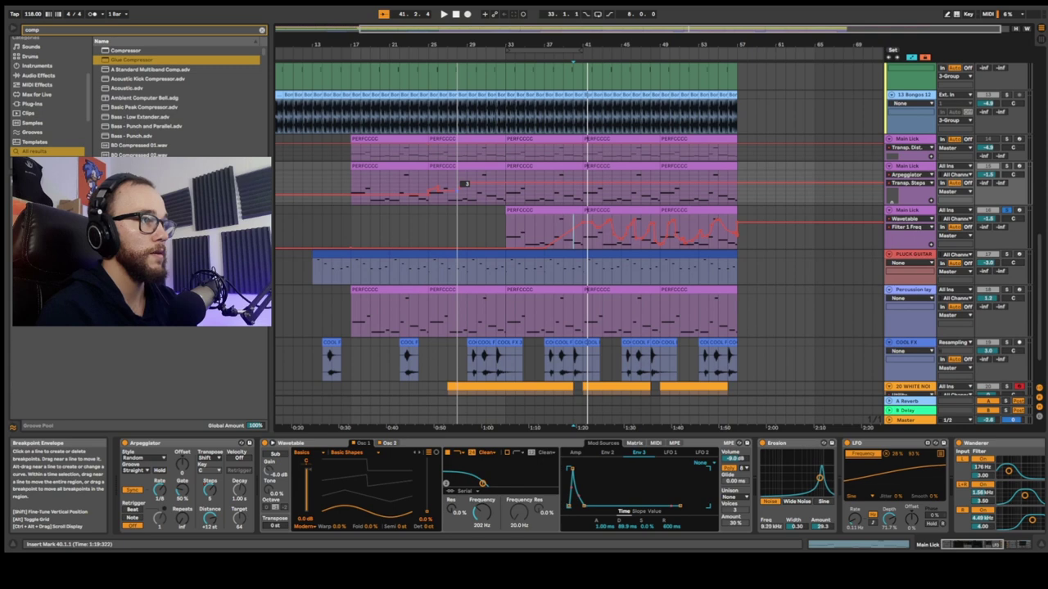
left_click_drag(487, 180, 428, 182)
left_click(483, 188)
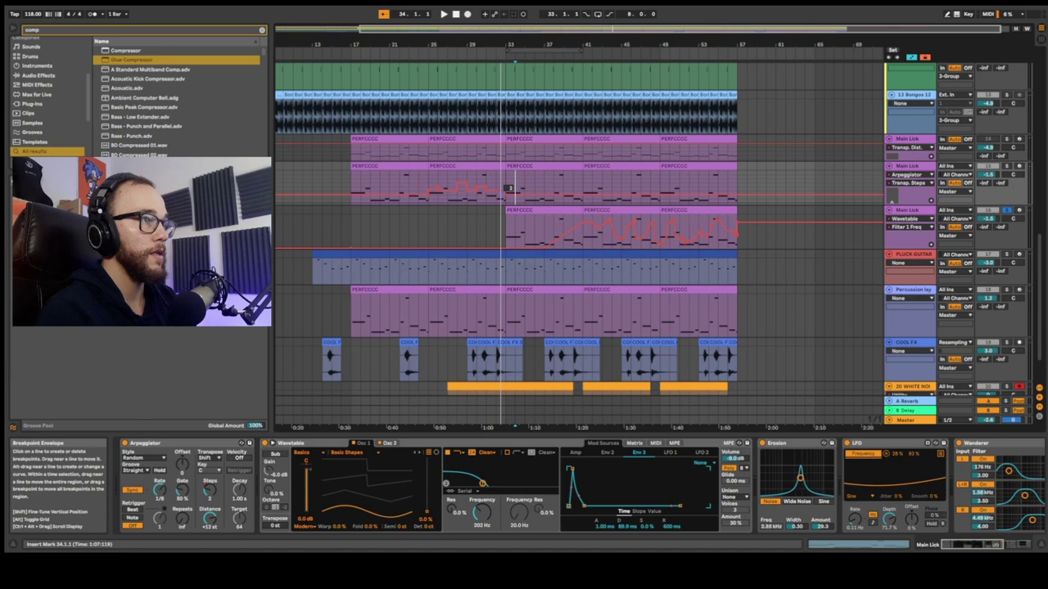
- Duplicate the Transpose Steps automation of bars 25 to 33 three times, filling the lane to bar 57
left_click_drag(508, 196, 436, 194)
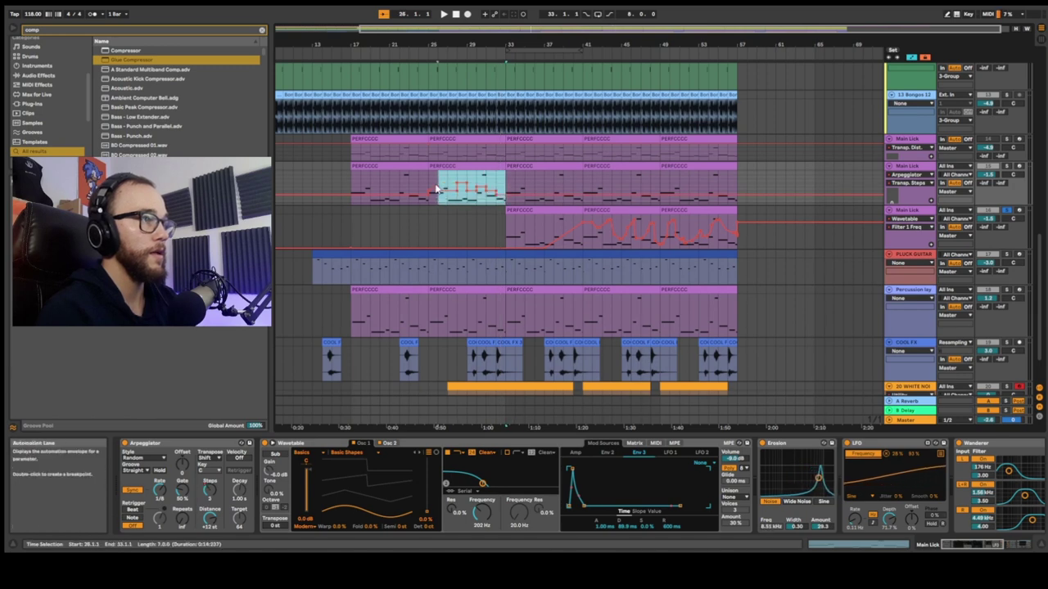
left_click_drag(507, 182, 445, 181)
key("ctrl+d")
key("ctrl+d")
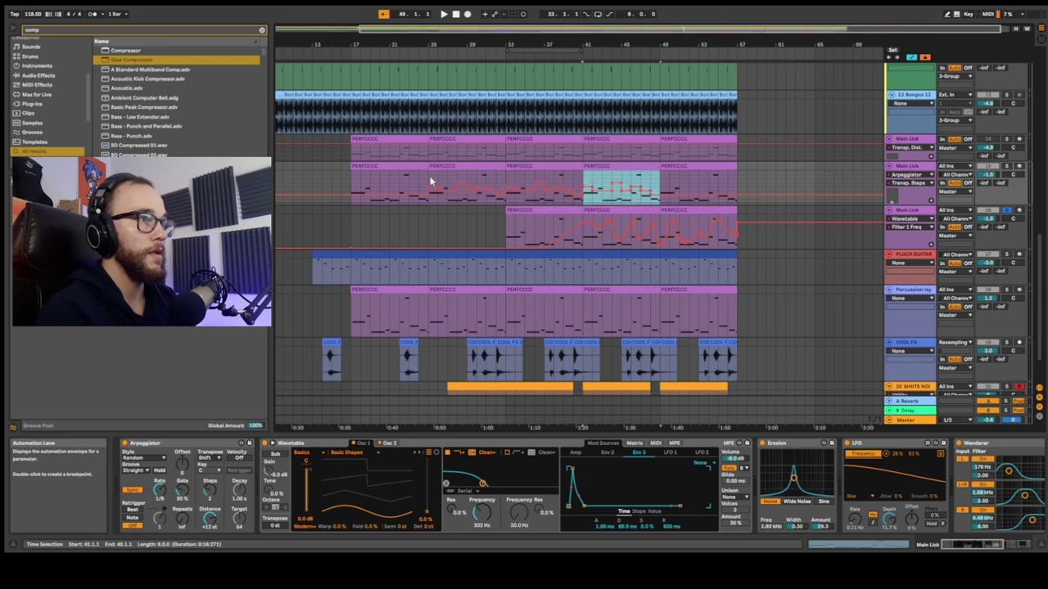
key("ctrl+d")
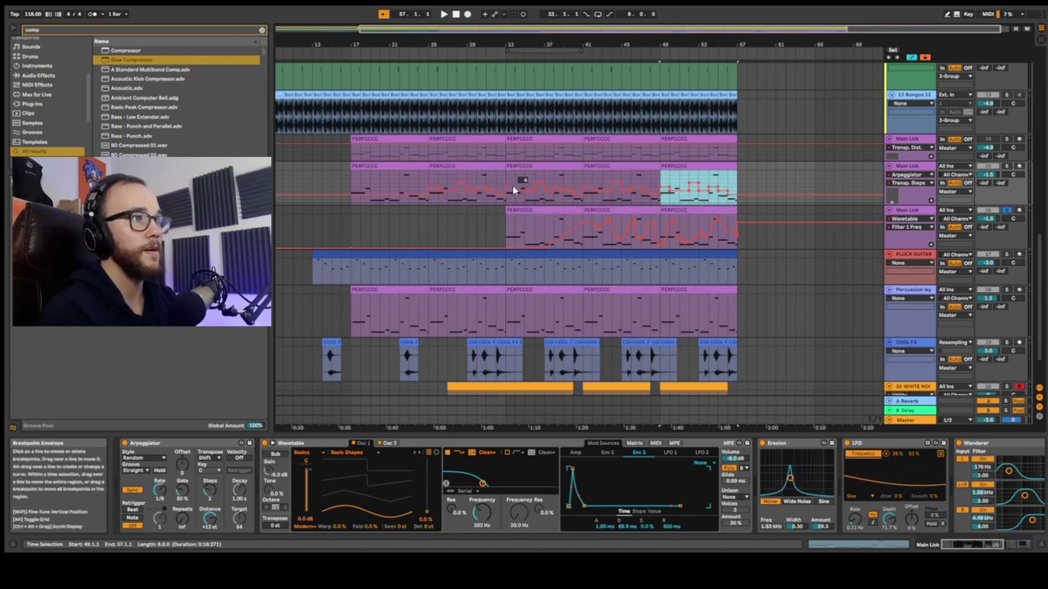
- Show the Arpeggiator's Transpose Distance automation on the original Main Lick track
left_click(505, 178)
right_click(212, 522)
left_click(233, 483)
right_click(209, 517)
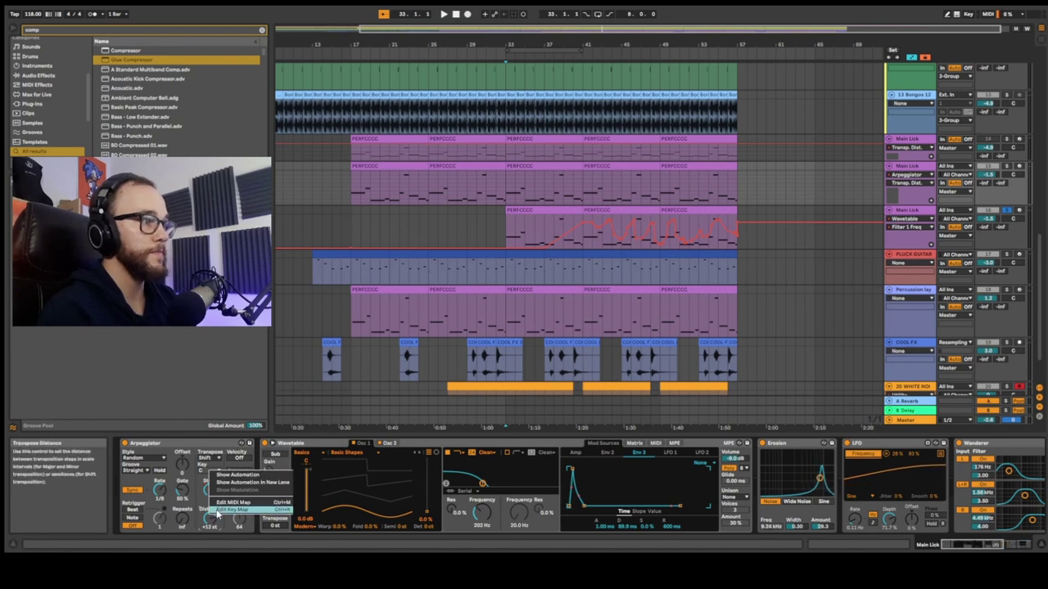
left_click(224, 476)
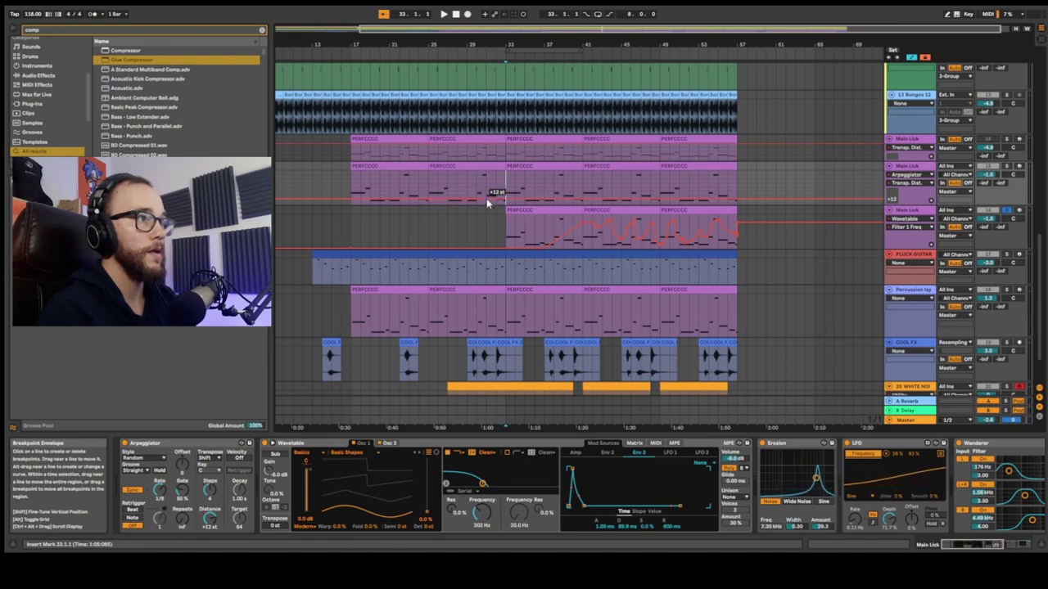
- Enlarge the track and raise Transpose Distance to +24 st in short blocks at bar 25, about bar 28.5 and bar 32
left_click_drag(435, 200, 429, 200)
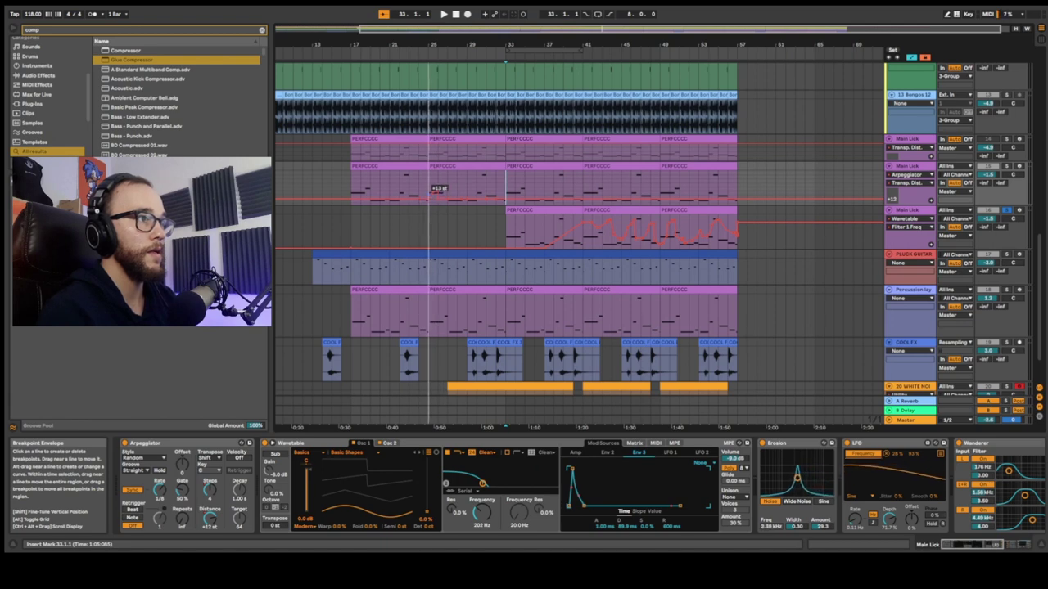
scroll(429, 197, "up", 5)
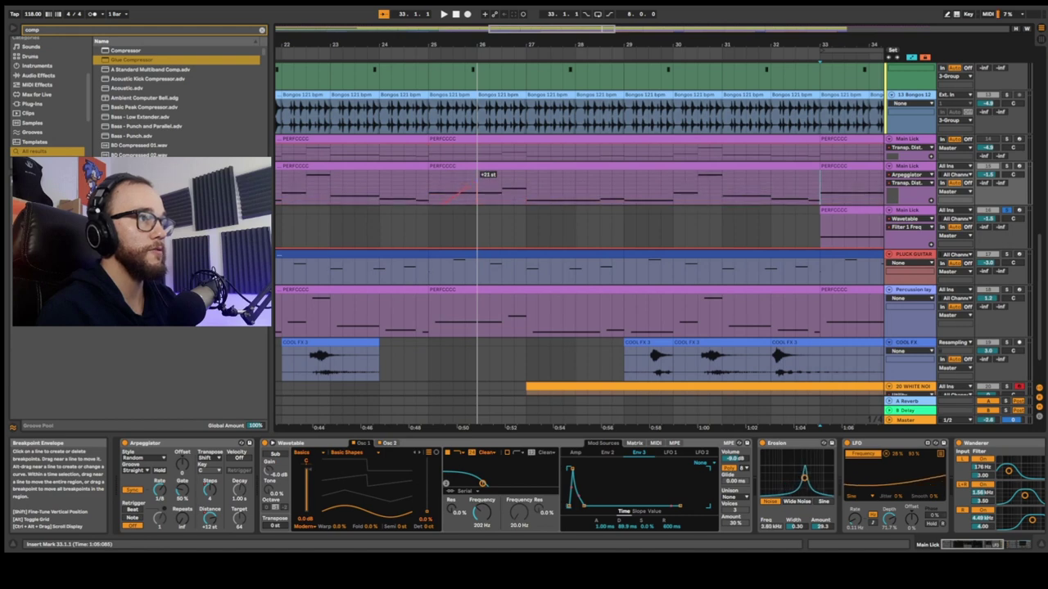
scroll(463, 188, "down", 3)
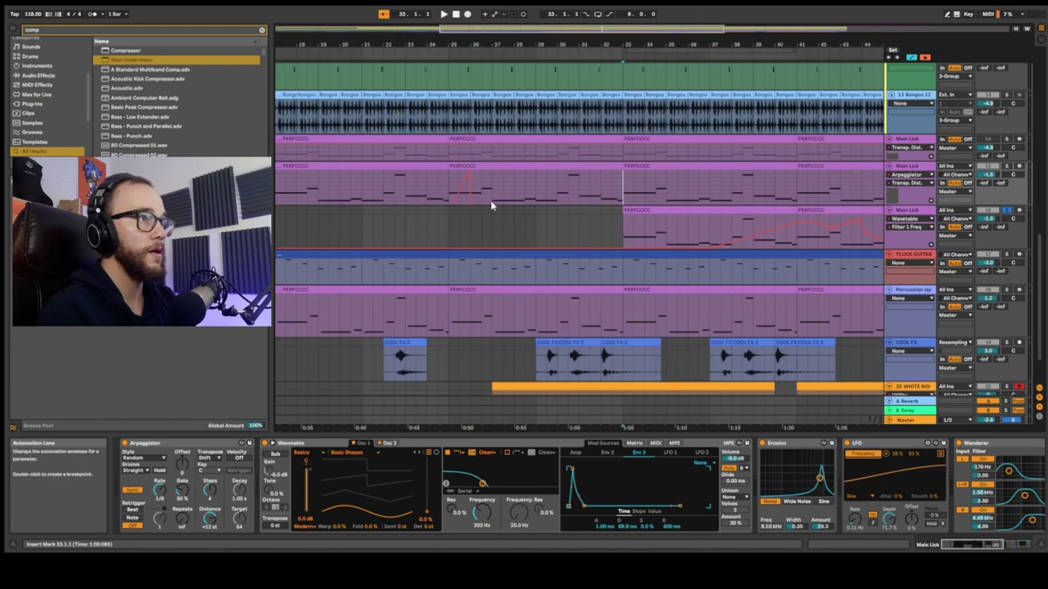
left_click_drag(894, 203, 893, 298)
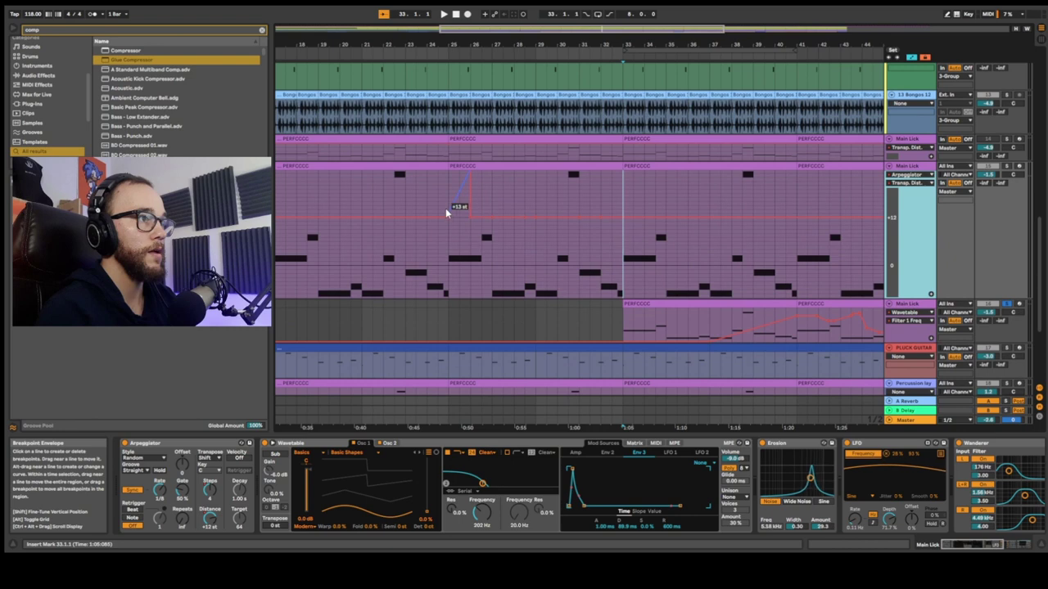
left_click_drag(448, 216, 448, 183)
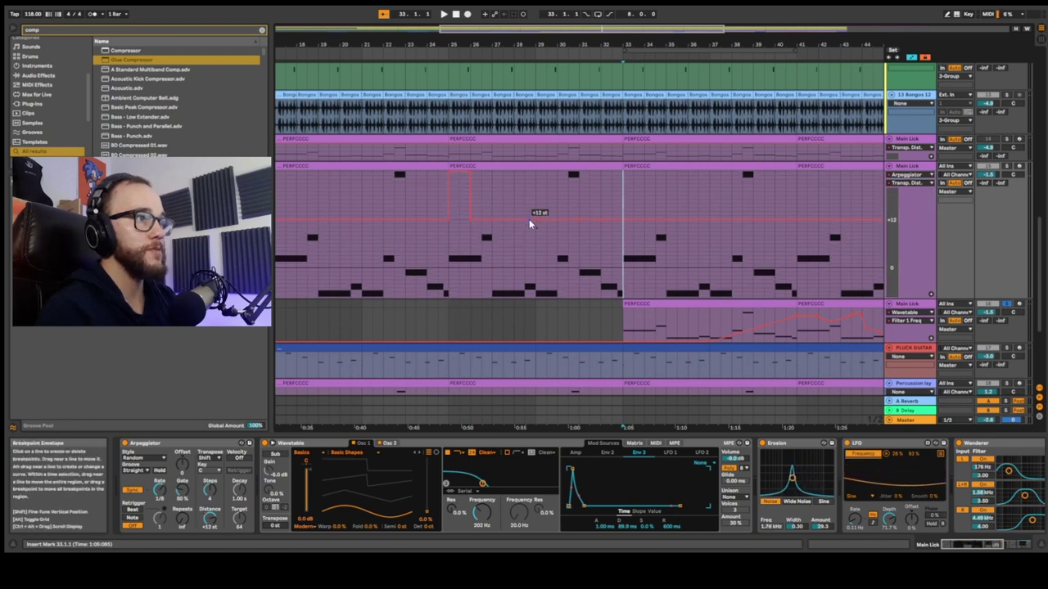
left_click_drag(532, 218, 526, 187)
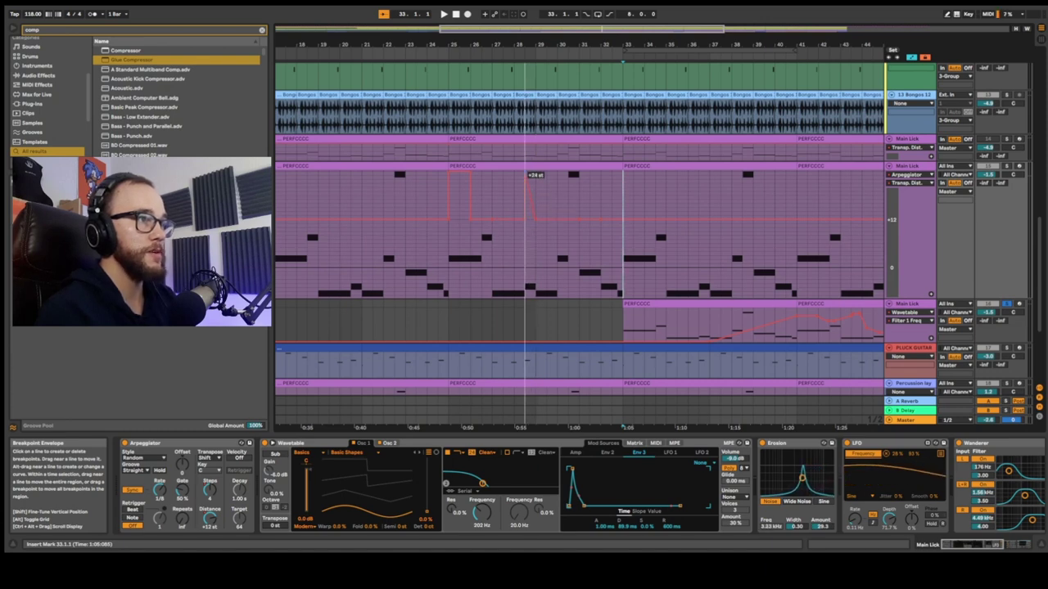
left_click_drag(531, 201, 532, 173)
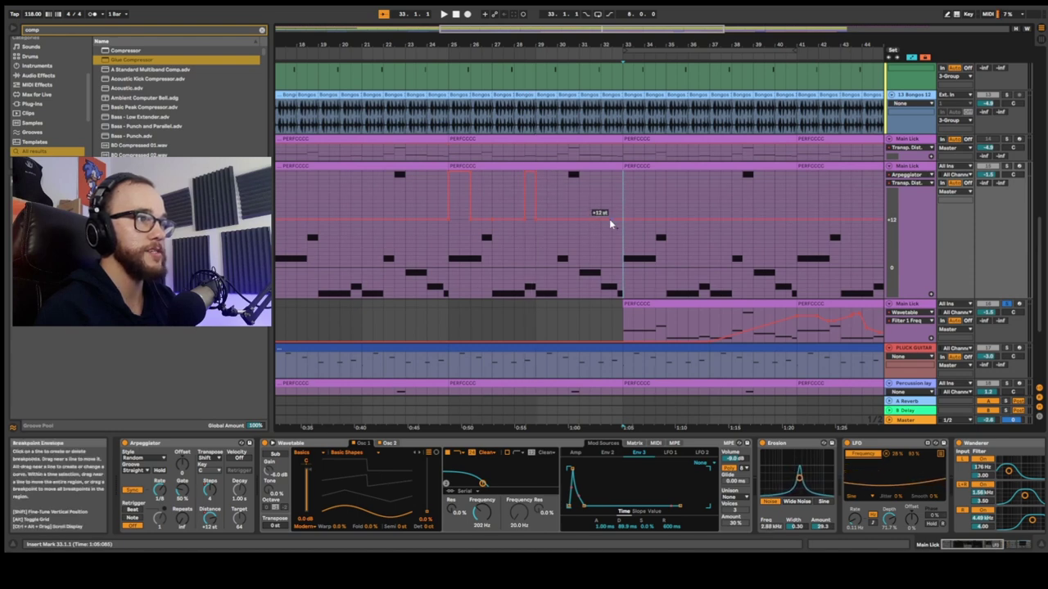
left_click_drag(605, 203, 600, 187)
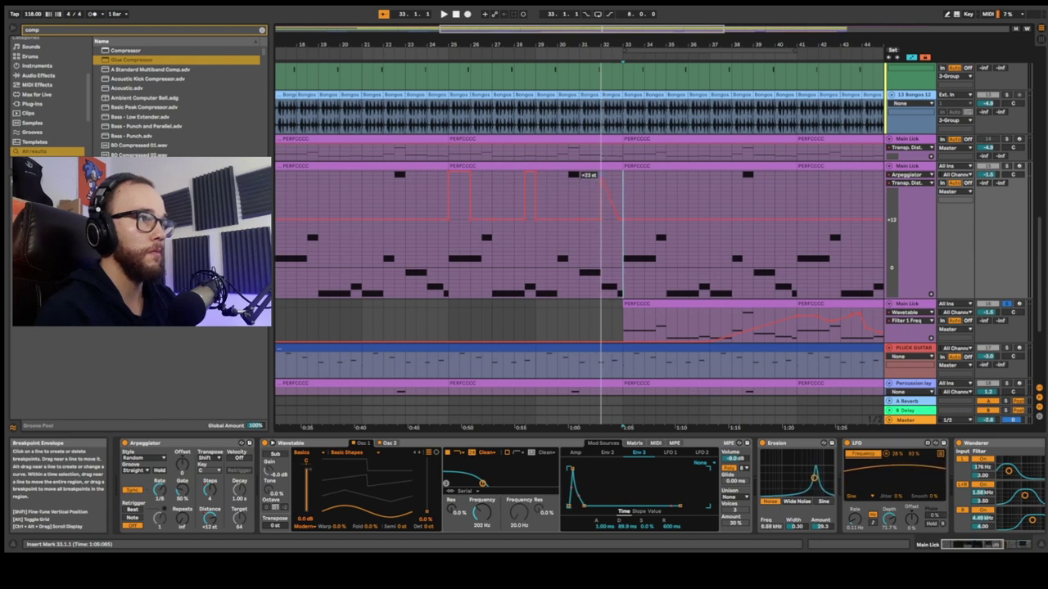
left_click_drag(608, 181, 612, 172)
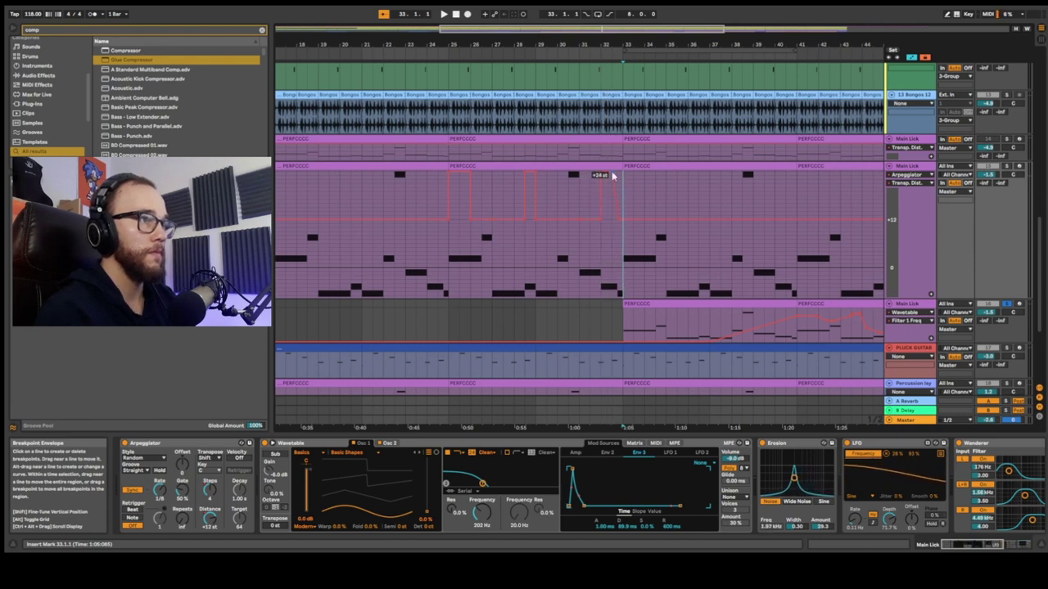
- Duplicate bars 21 to 35 of the Transpose Distance automation twice, undo the last copy past bar 57, and save the set
left_click_drag(439, 206, 624, 208)
key("w")
left_click(457, 203)
left_click_drag(471, 202, 548, 200)
key("ctrl+d")
left_click_drag(444, 202, 561, 204)
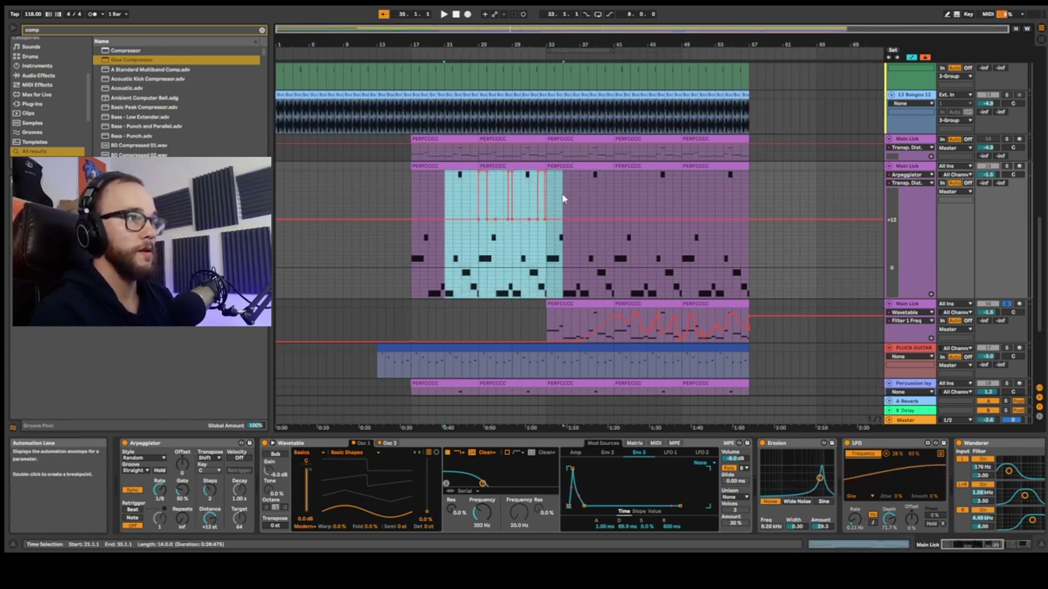
key("ctrl+d")
key("ctrl+d")
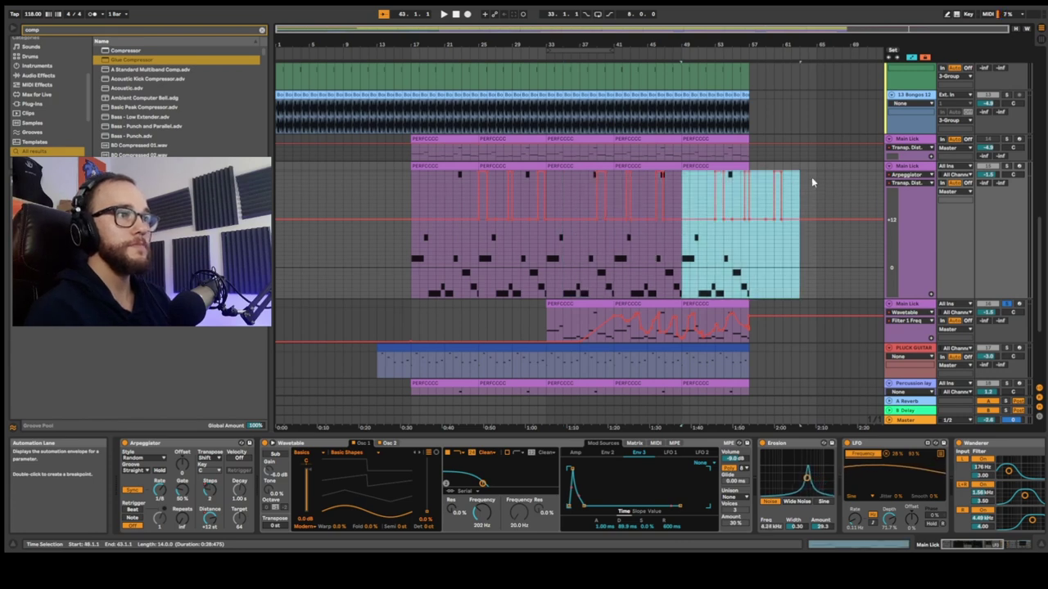
key("ctrl+z")
left_click(468, 193)
key("ctrl+s")
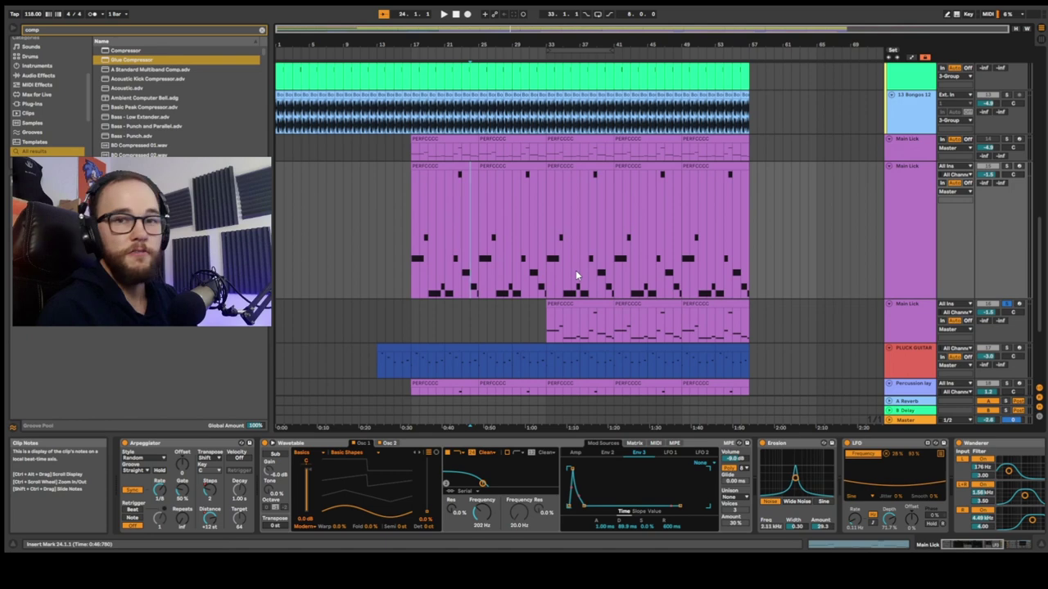
- Audition the soloed duplicated Main Lick track from bar 42
left_click(624, 231)
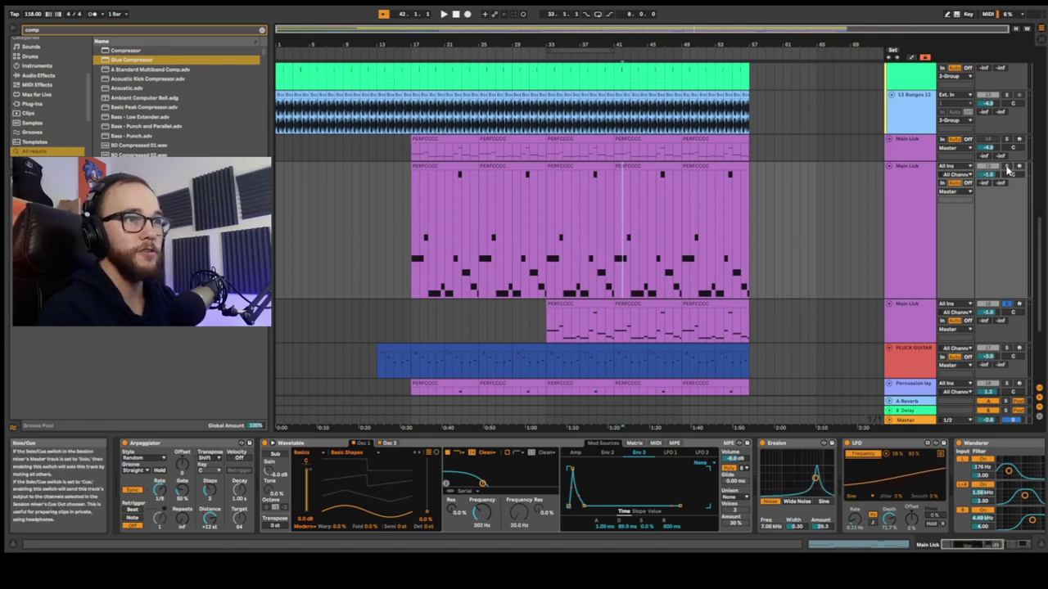
left_click(1007, 303)
left_click(626, 320)
key("space")
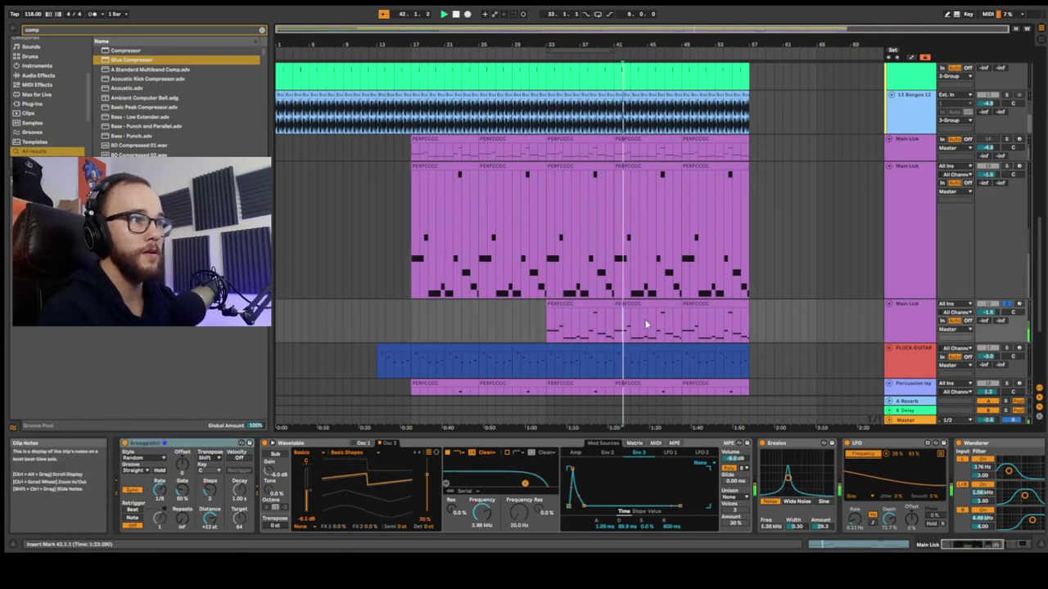
scroll(668, 316, "down", 1)
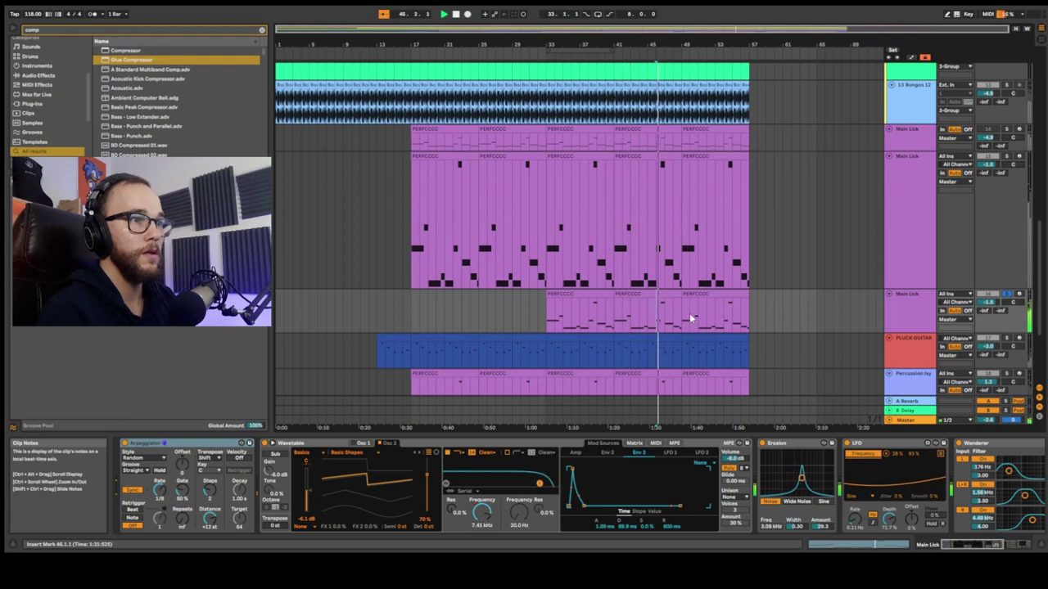
- Raise the Wavetable's Env 2 sustain to about 37% on the duplicated Main Lick and map the LFO to that sustain
left_click(924, 330)
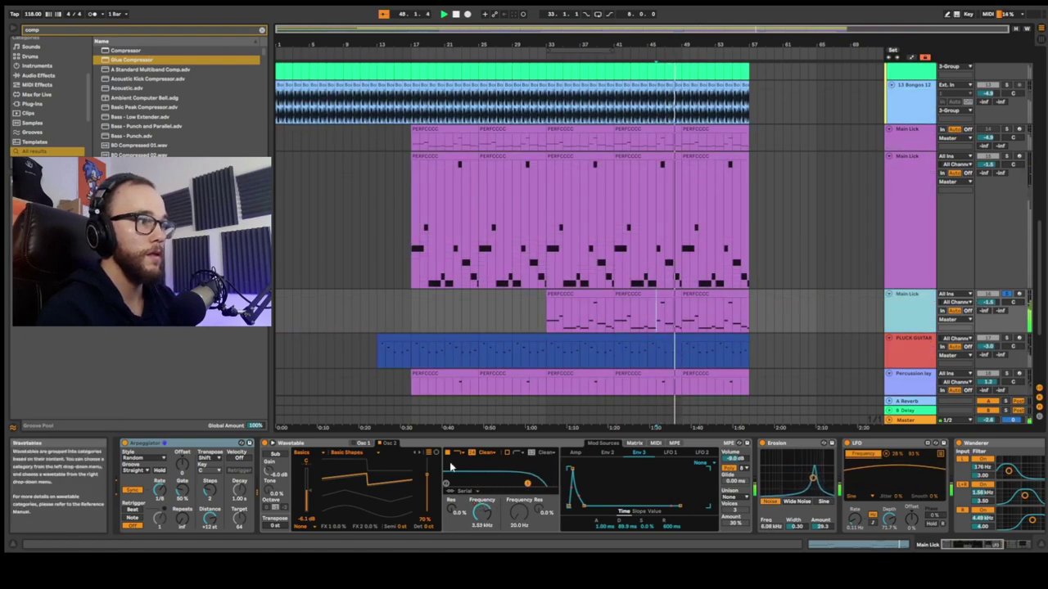
left_click(607, 454)
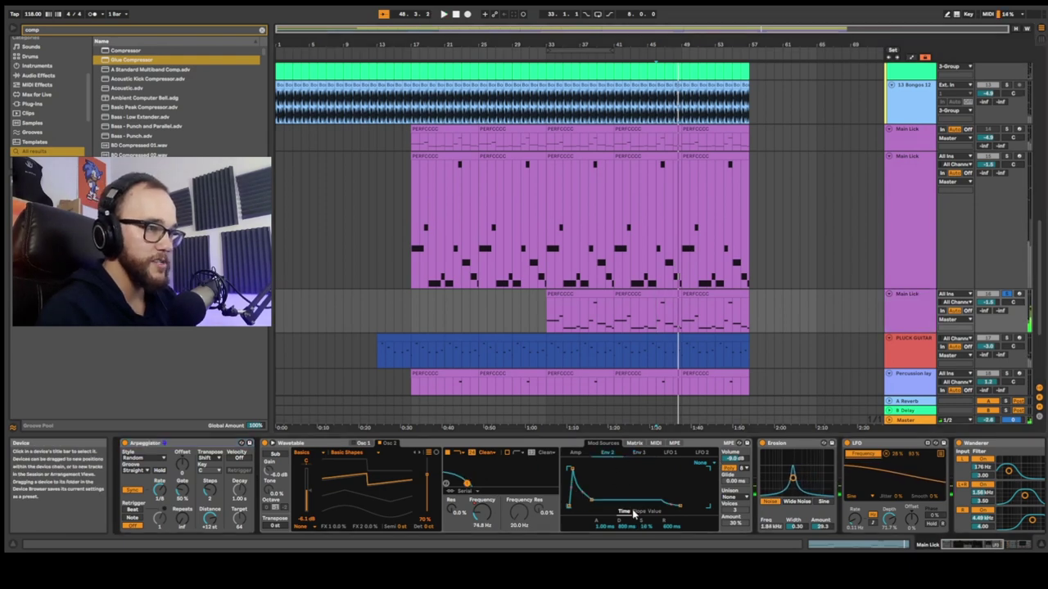
left_click_drag(646, 528, 647, 521)
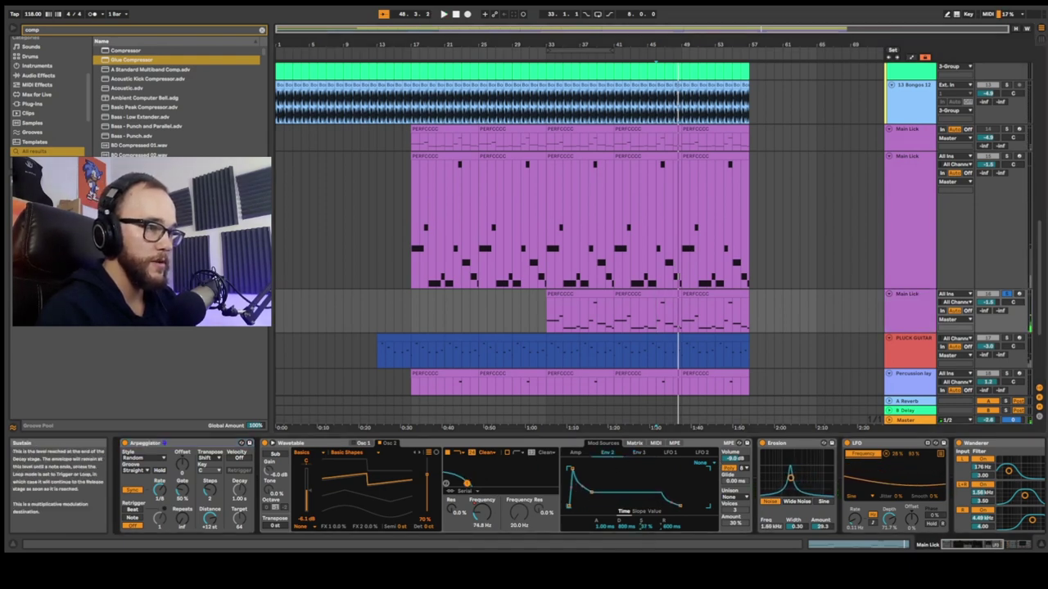
right_click(648, 527)
left_click(740, 492)
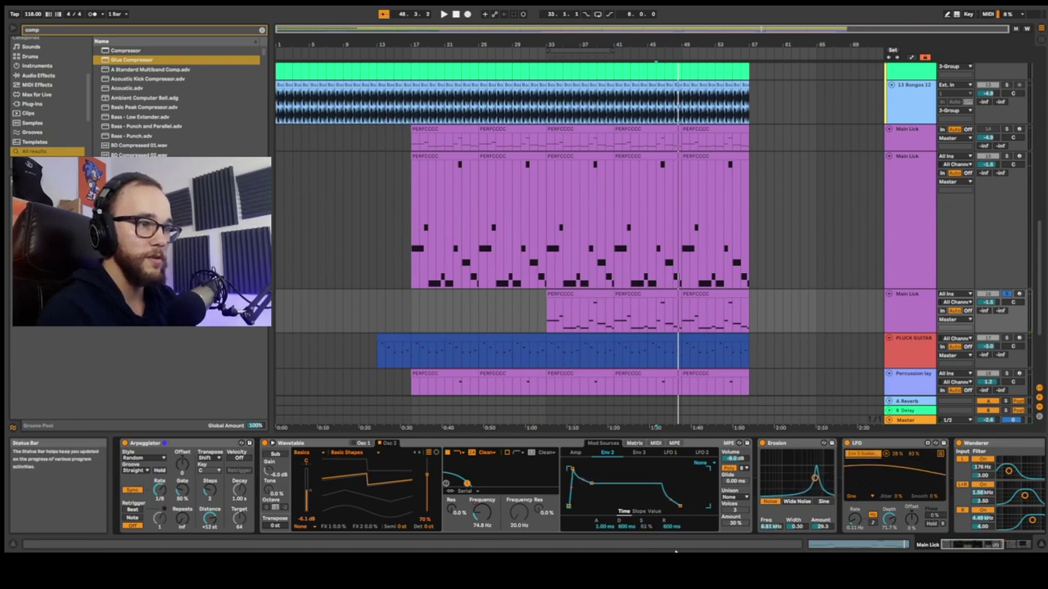
- Duplicate the LFO device and map the copy to Erosion's frequency
left_click(869, 444)
key("ctrl+d")
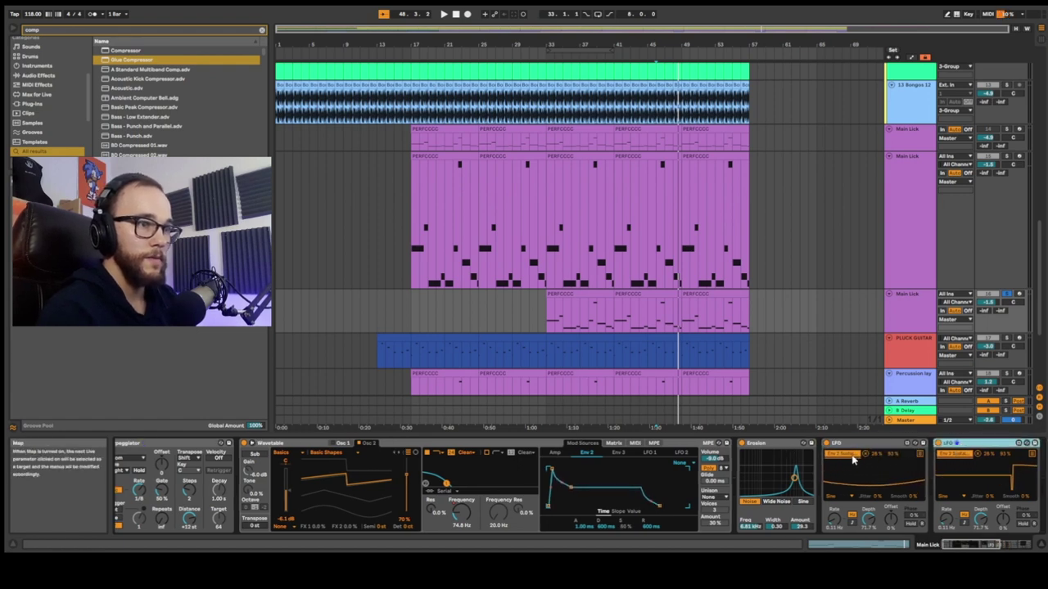
left_click(751, 526)
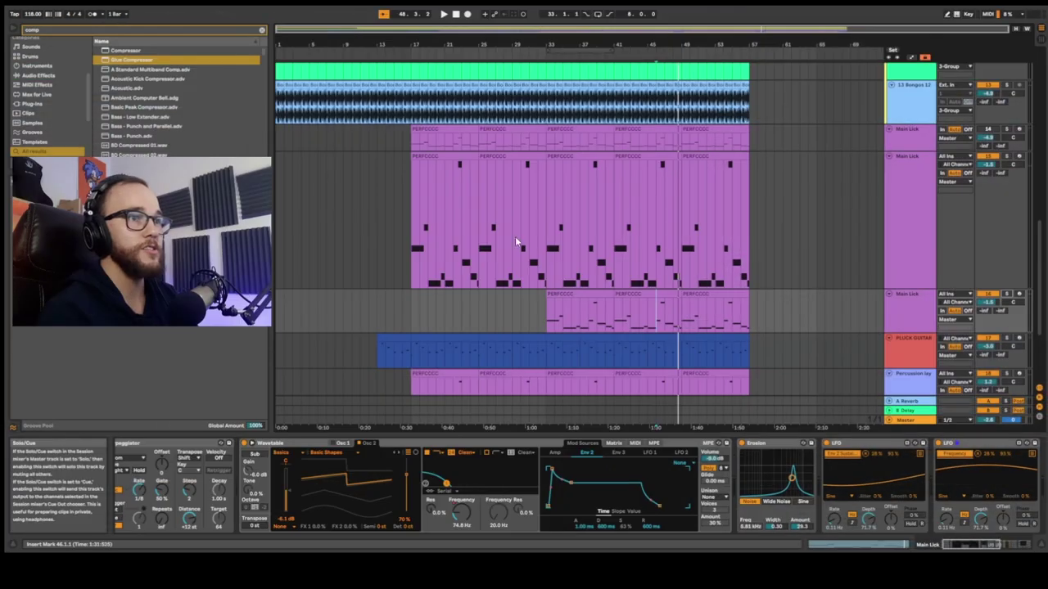
- Save the set and play the full arrangement from bar 1
left_click(431, 232)
key("ctrl+s")
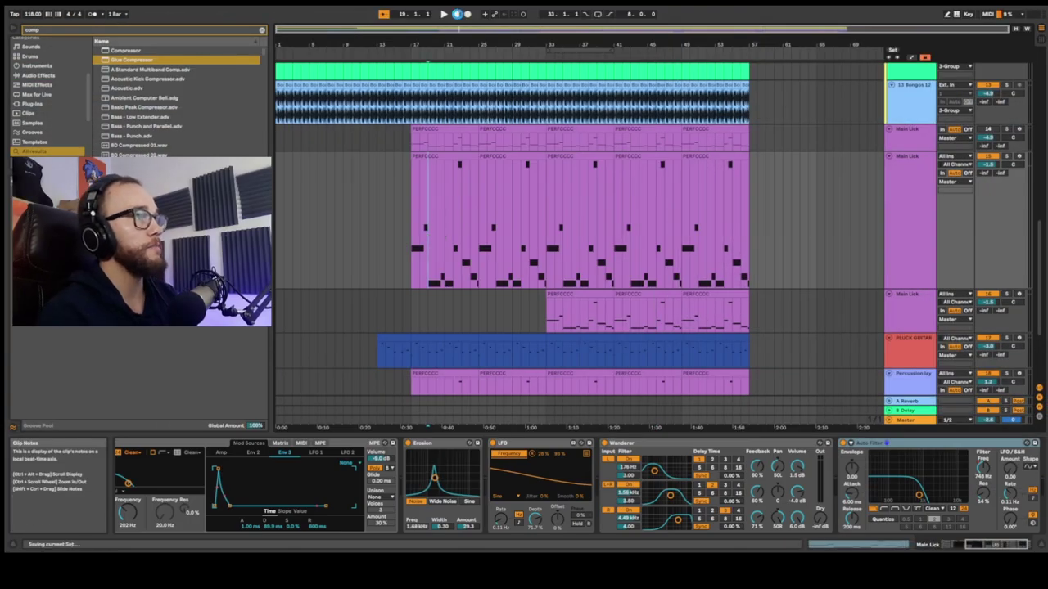
key("Home")
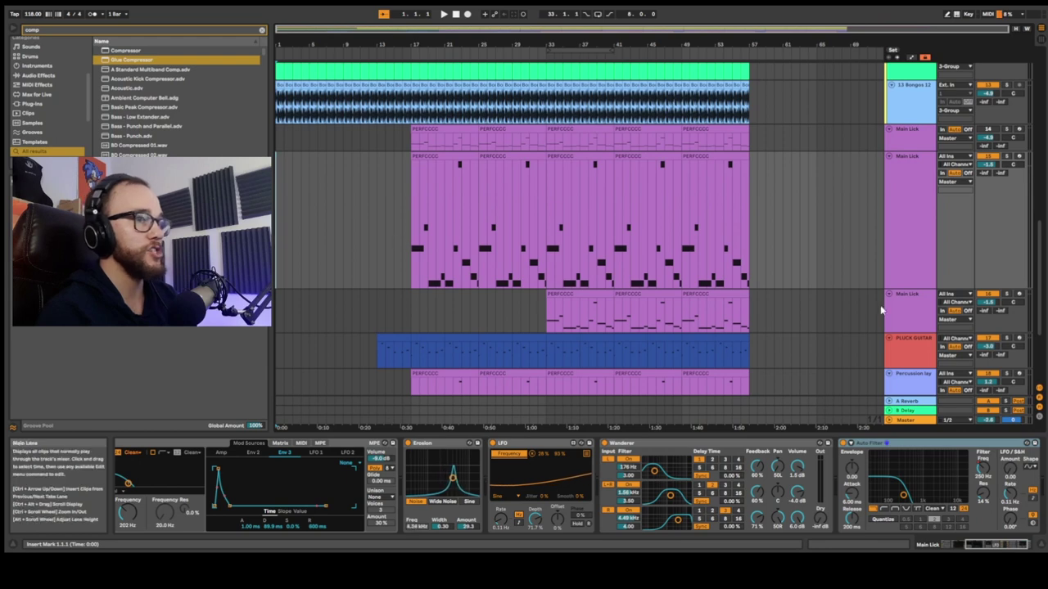
scroll(498, 326, "down", 3)
scroll(563, 346, "up", 2)
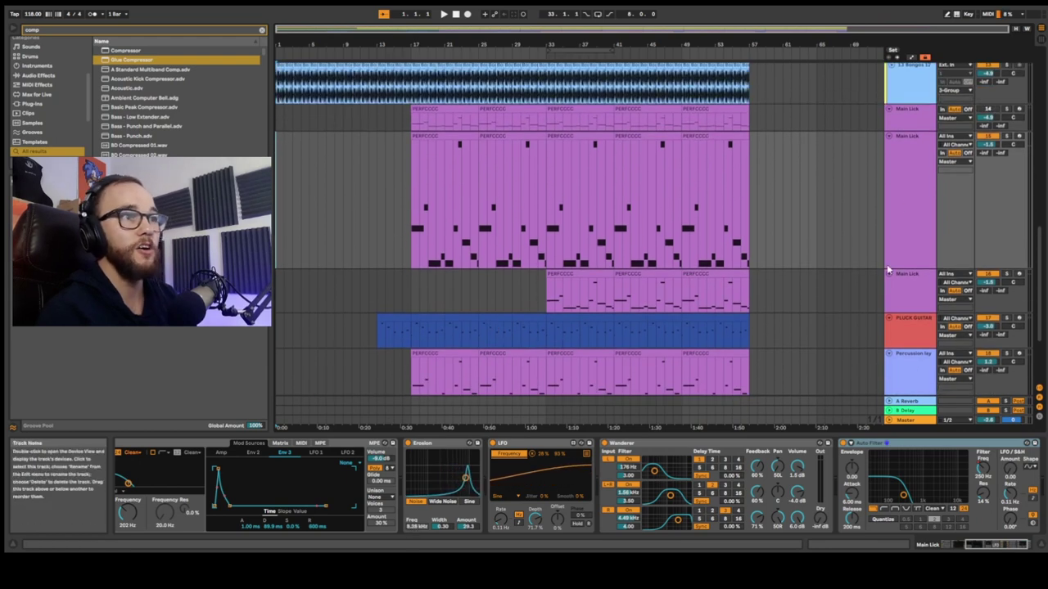
key("space")
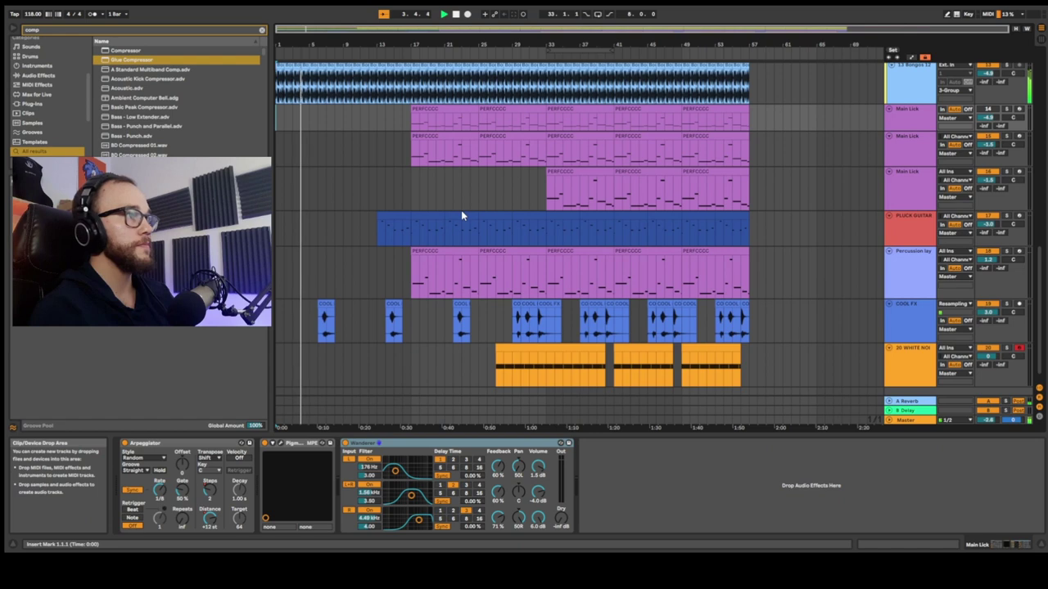
scroll(384, 222, "up", 2)
scroll(382, 222, "up", 5)
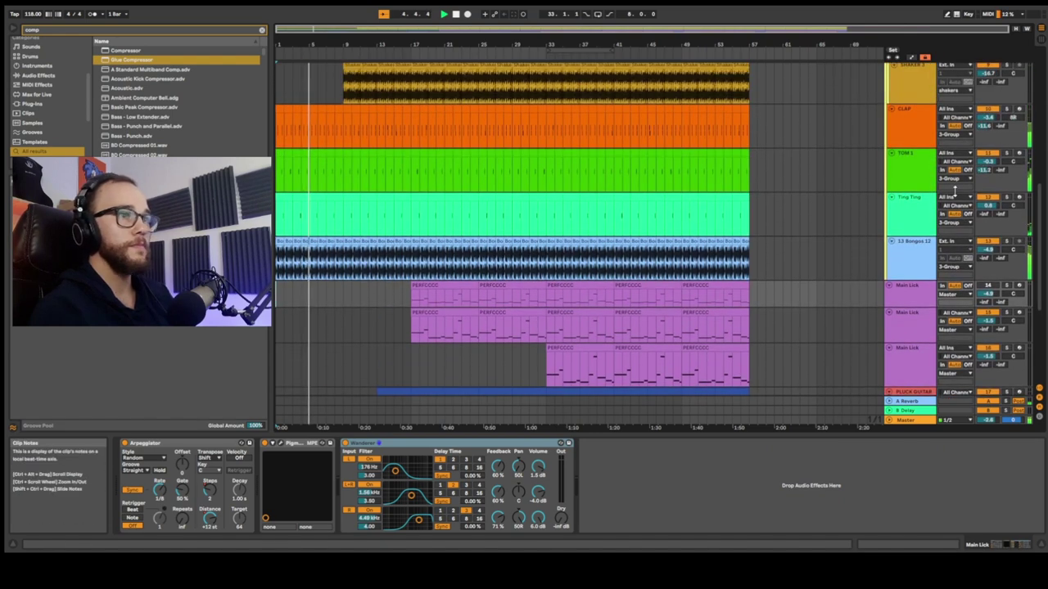
- Shorten the Ting Ting bell sample by moving its end point earlier, and raise its fade-out to about 205 ms
left_click(921, 208)
left_click_drag(610, 454, 414, 454)
left_click_drag(506, 528, 507, 504)
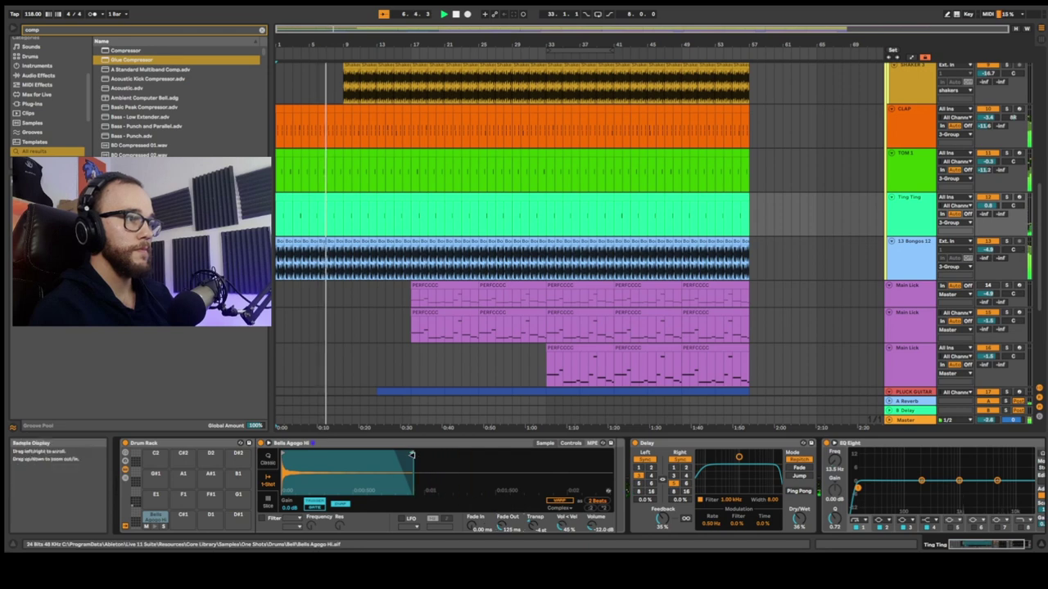
left_click_drag(413, 454, 356, 453)
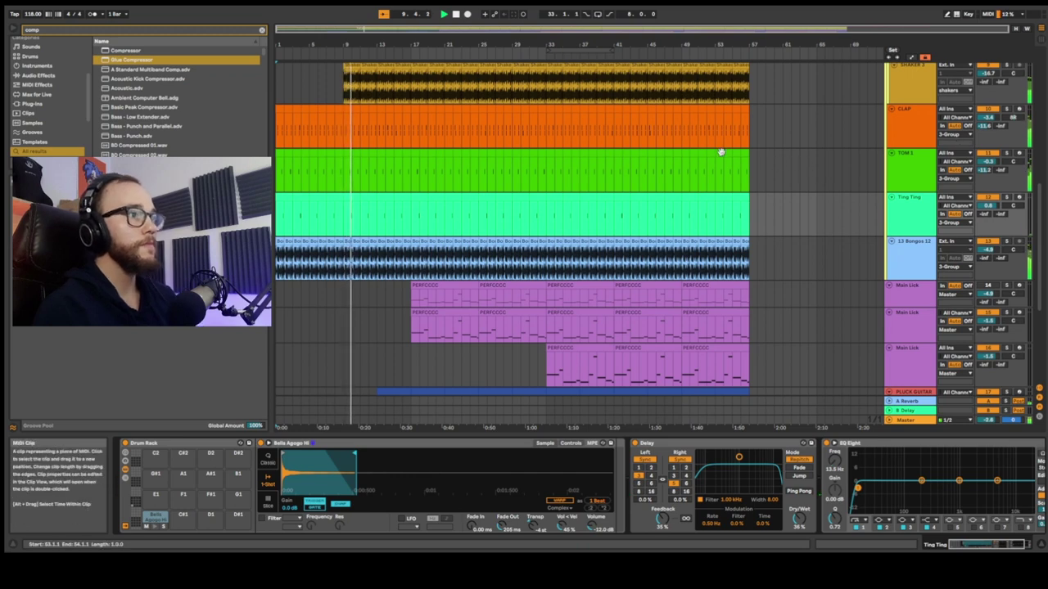
- Set Ting Ting's volume to -0.5 dB and use its EQ Eight to reduce the highs and cut the lows around 303 Hz
left_click_drag(987, 205, 987, 212)
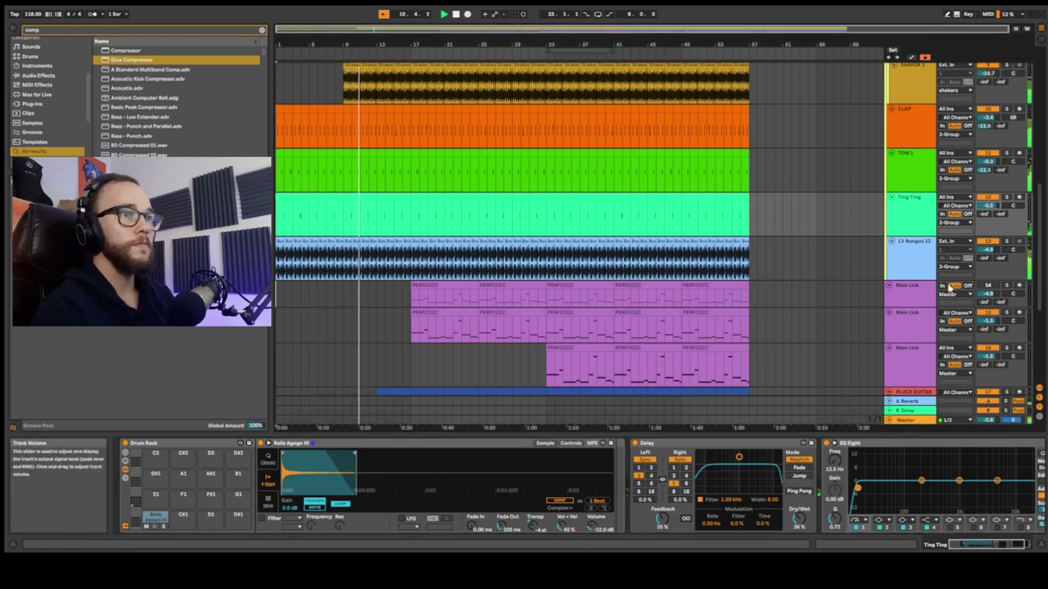
left_click_drag(997, 480, 980, 497)
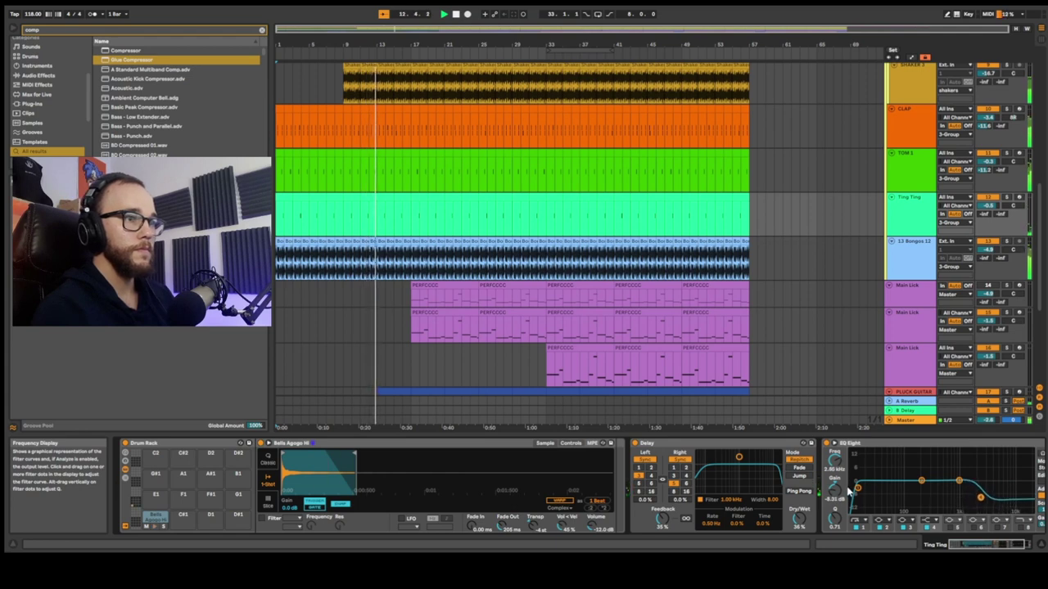
left_click_drag(857, 488, 931, 492)
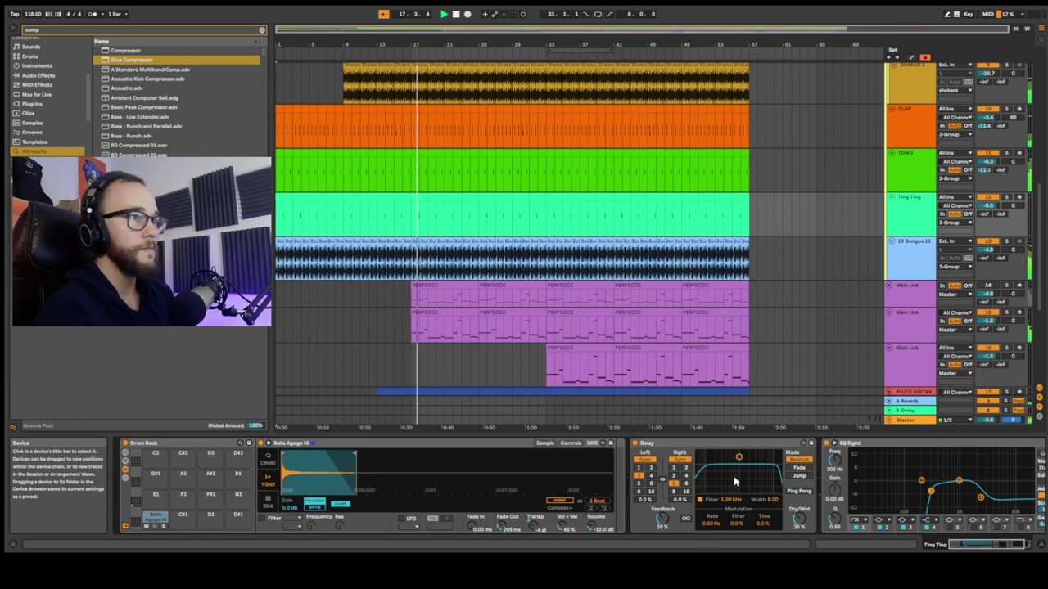
- Set A Reverb sends: Ting Ting -6 dB, 12 Bongos 12 -7.5 dB, Shakers 1, 2 and 3 about -17.2, -13.7 and -16.2 dB
left_click_drag(984, 259, 984, 204)
scroll(988, 166, "up", 5)
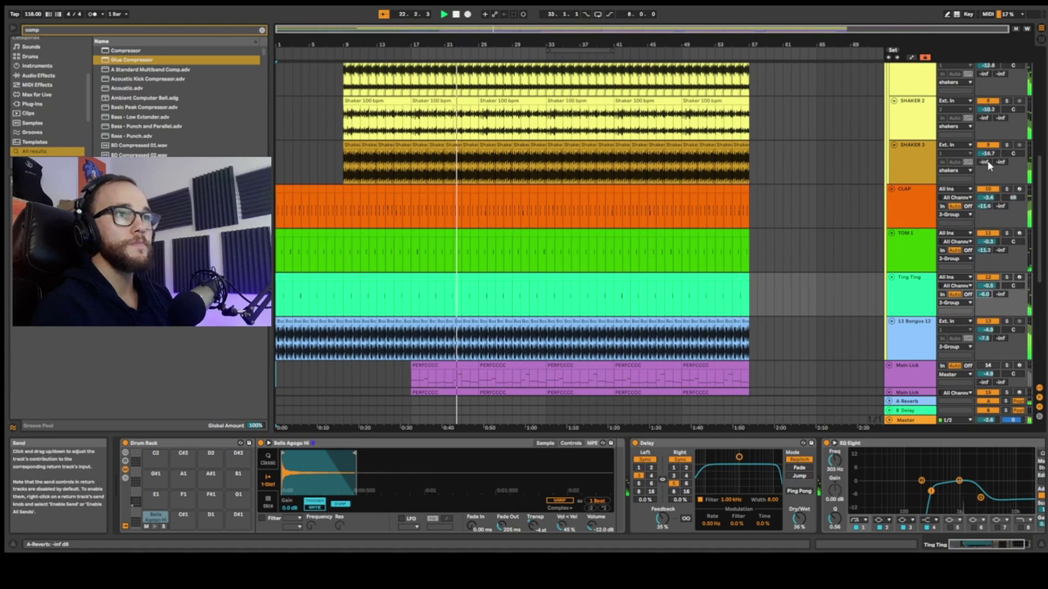
left_click_drag(988, 165, 988, 163)
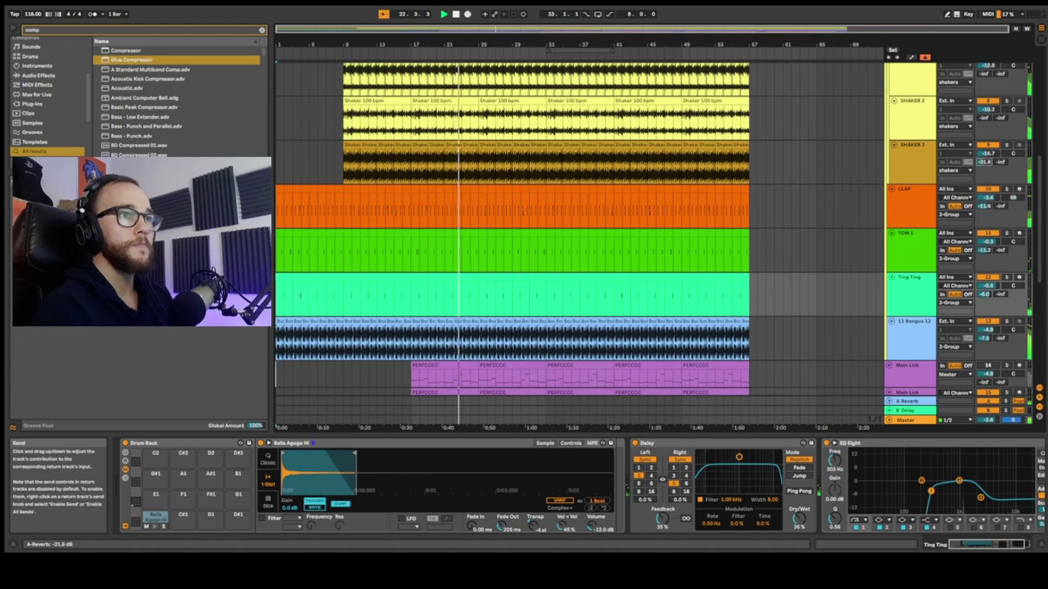
scroll(988, 165, "up", 2)
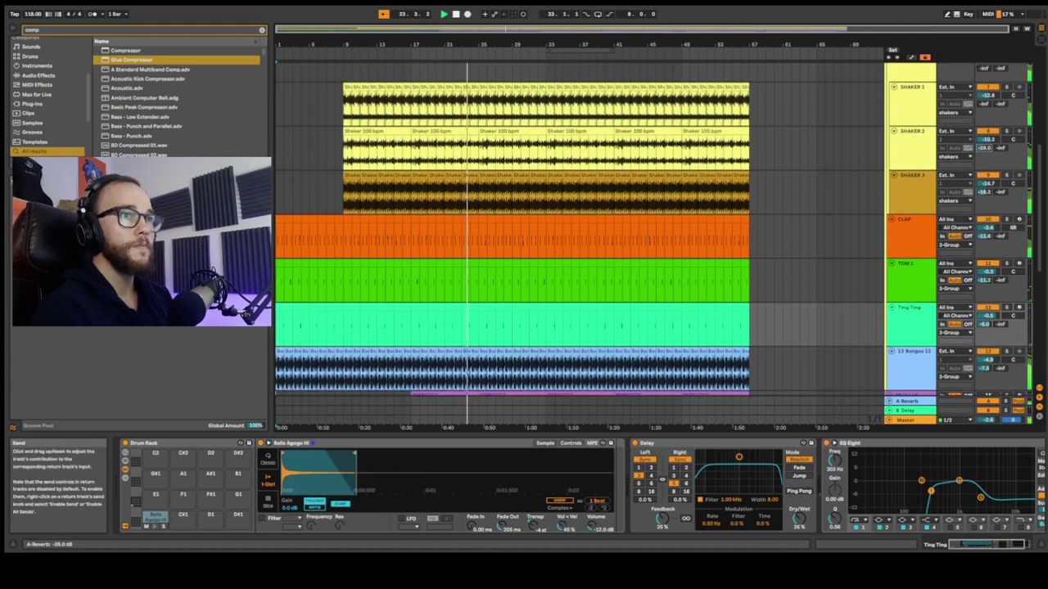
scroll(982, 139, "up", 1)
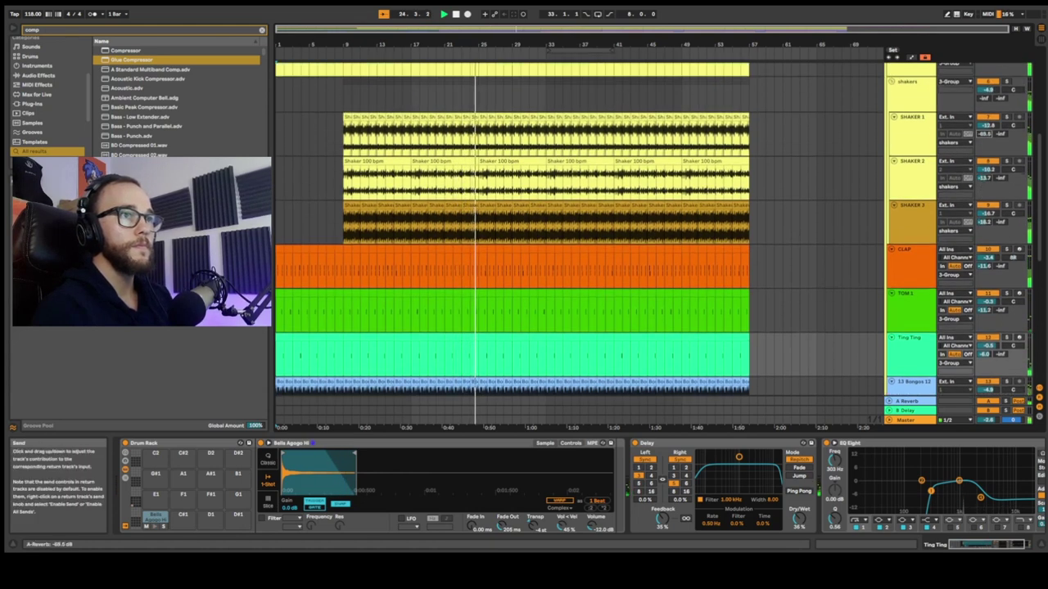
scroll(666, 255, "up", 3)
scroll(718, 258, "up", 1)
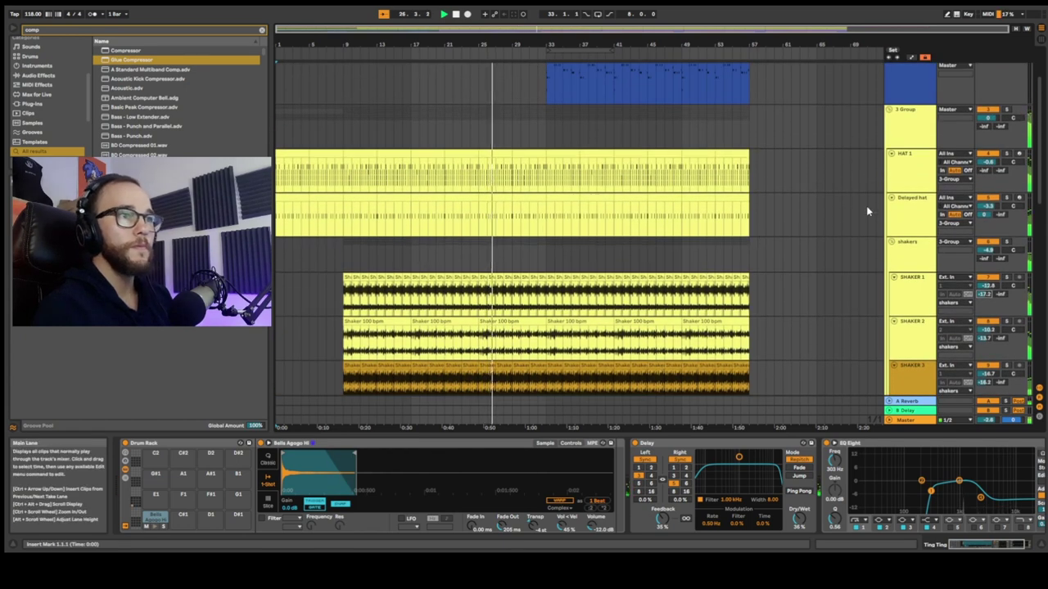
- Raise the A Reverb sends of the shakers group to about -6.8 dB and HAT 1 to about -7 dB
scroll(842, 213, "down", 1)
scroll(875, 226, "up", 2)
mouse_move(984, 284)
left_mouse_down()
mouse_move(983, 268)
mouse_move(984, 279)
left_mouse_up()
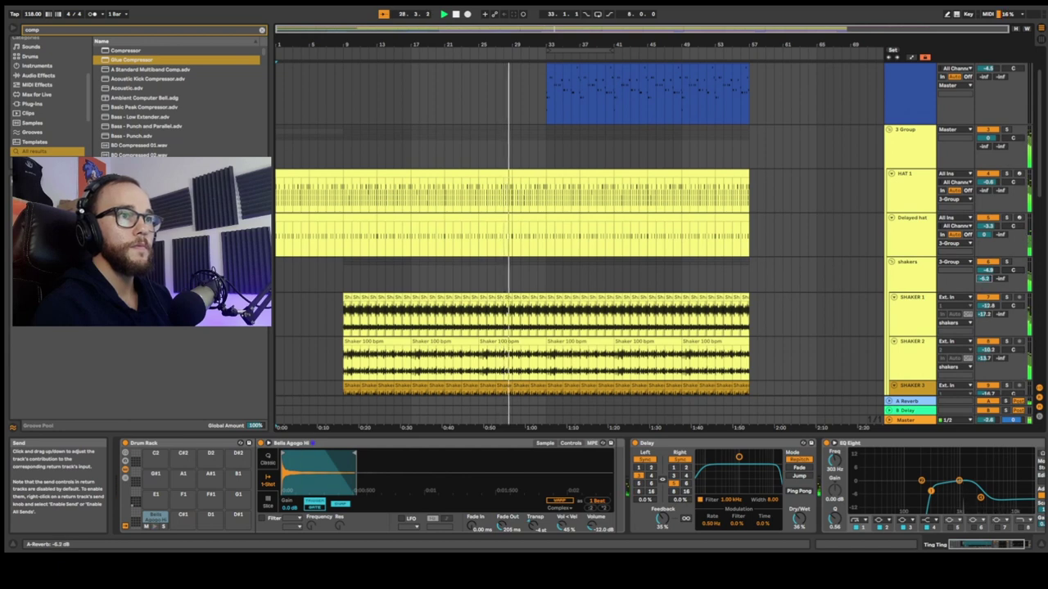
left_click_drag(984, 190, 984, 175)
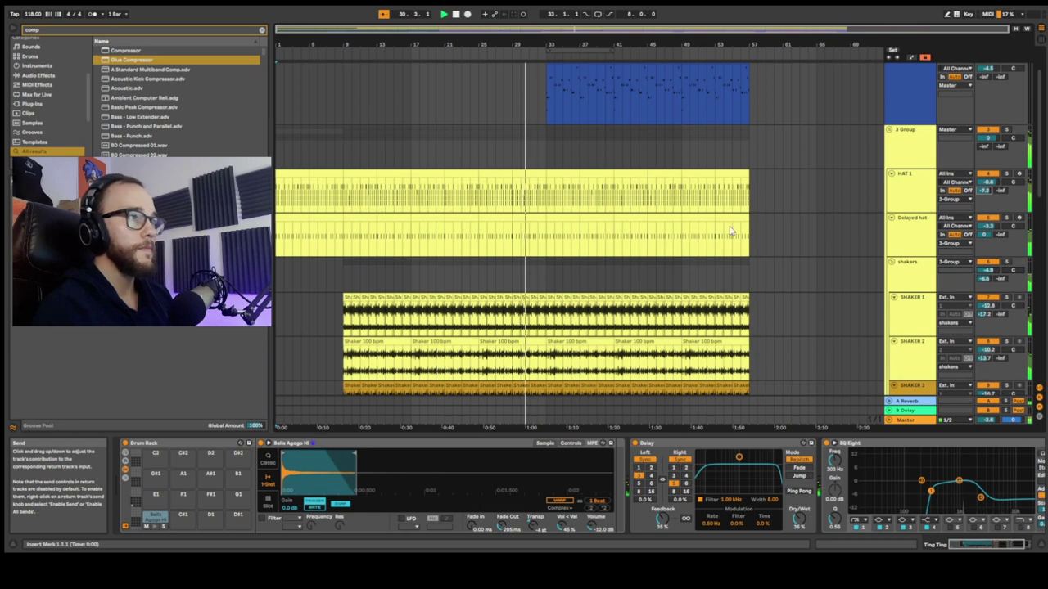
- Raise the third Main Lick track's volume to 1.3 dB and rename the track MAIN LICK 2
scroll(623, 255, "up", 2)
scroll(624, 254, "up", 1)
left_click(903, 117)
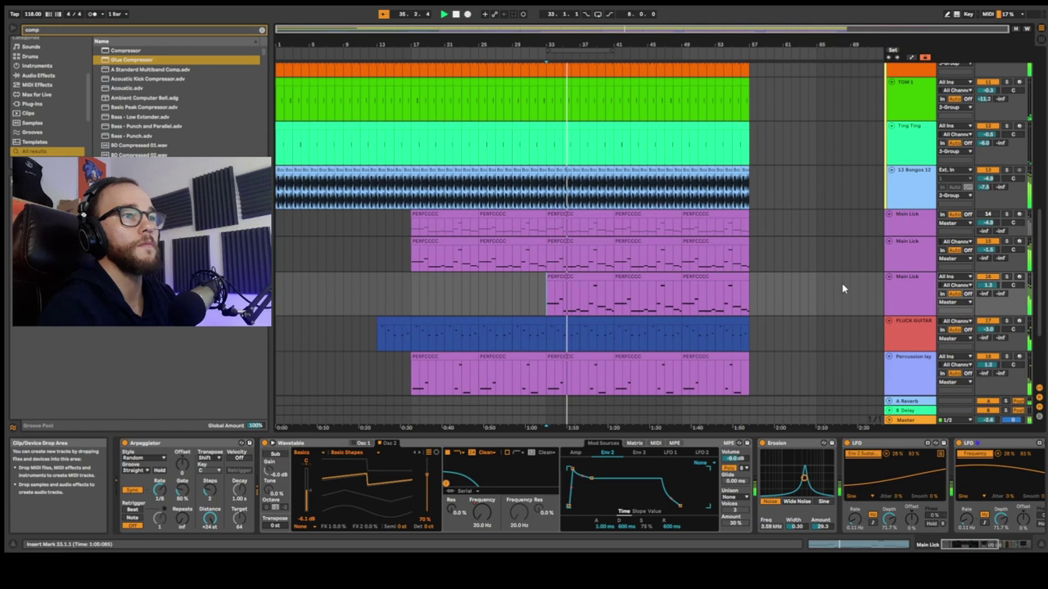
left_click(906, 302)
type("MAIN LICK 2")
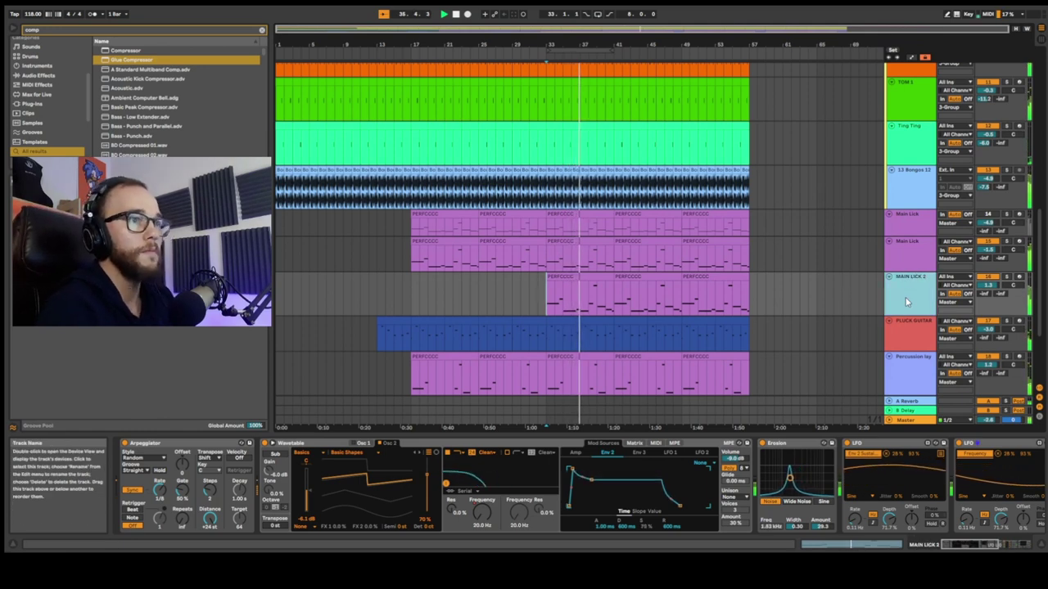
key("Return")
- Color the MAIN LICK 2 track red and assign the track color to its clips
right_click(906, 302)
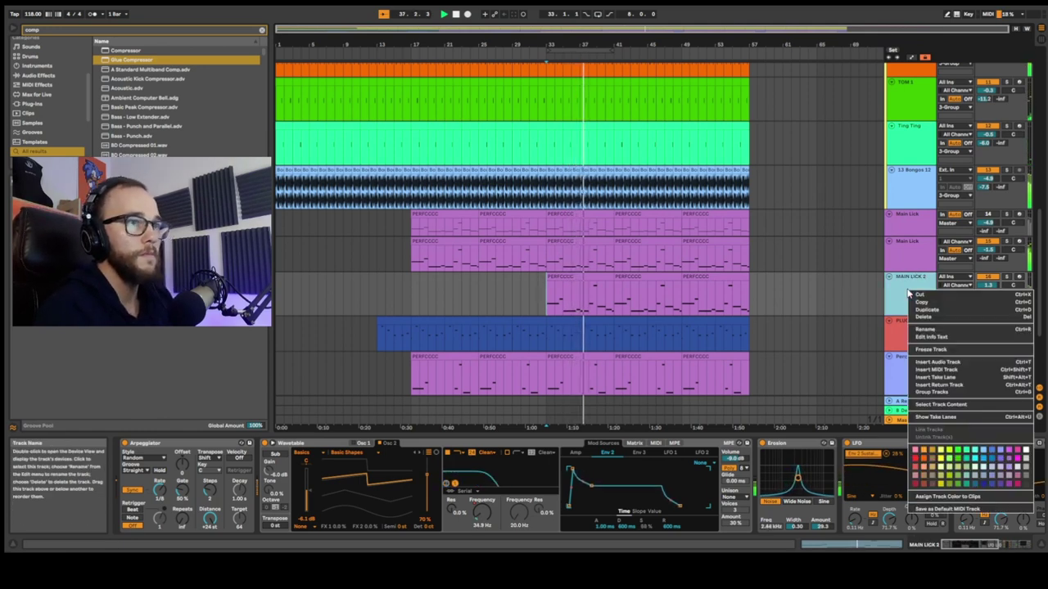
left_click(923, 454)
right_click(917, 300)
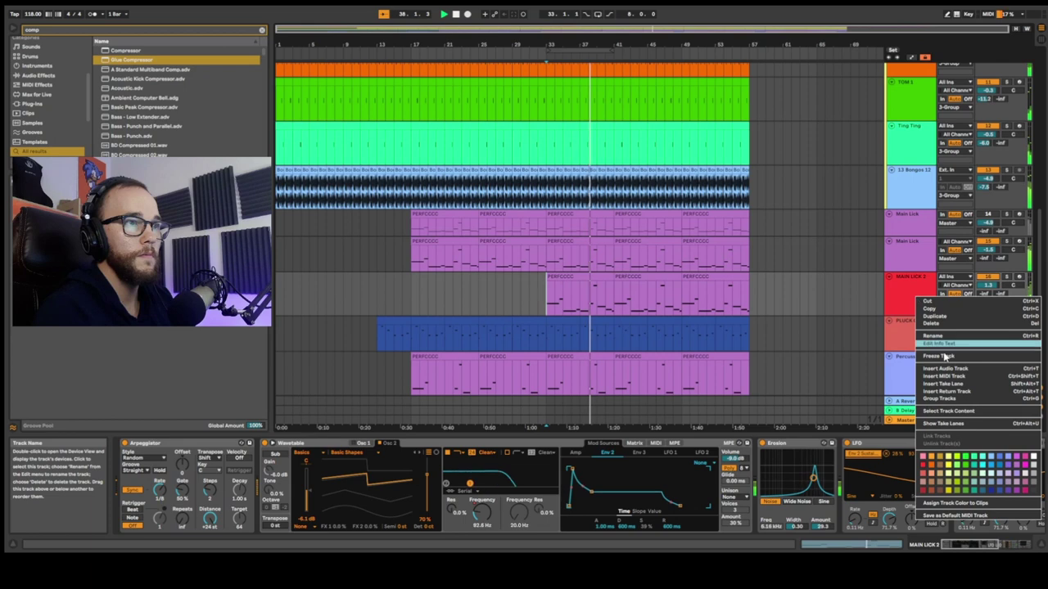
left_click(955, 502)
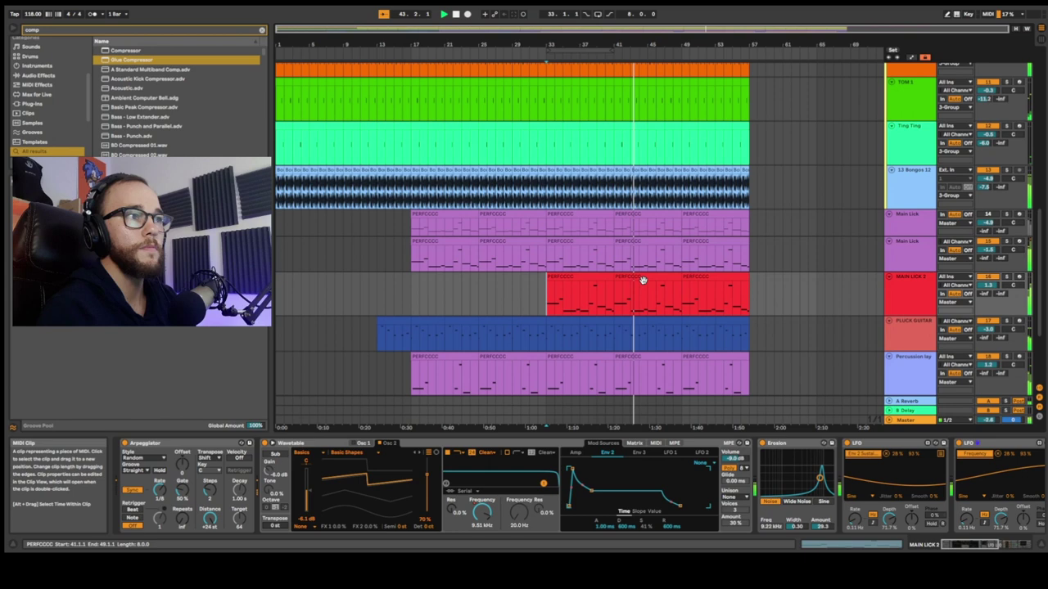
- Show MAIN LICK 2's Wavetable Filter 1 Freq automation and examine its curve across the clips during playback
key("a")
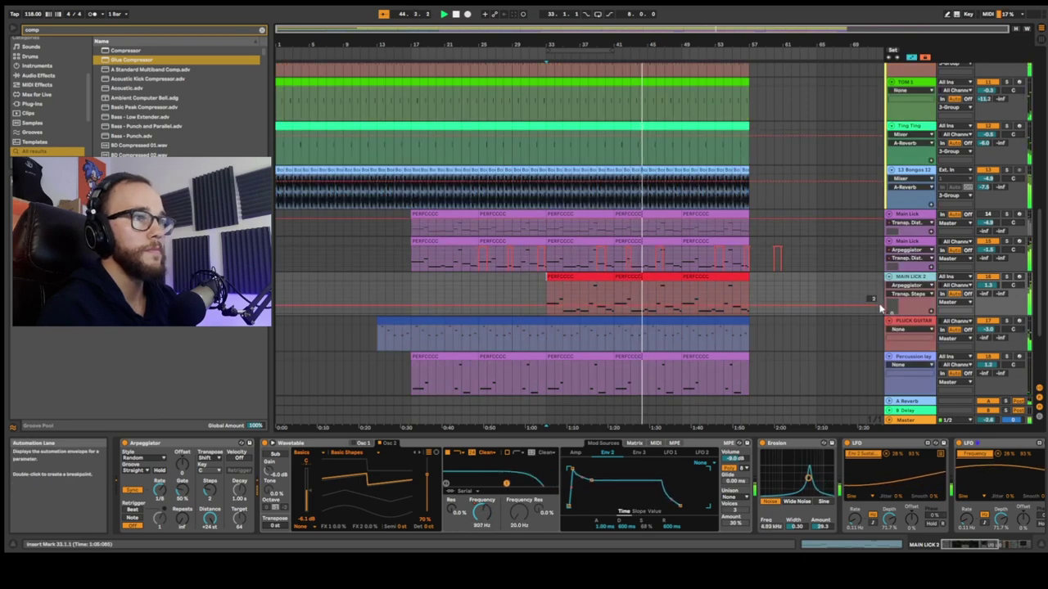
left_click(906, 286)
left_click(908, 309)
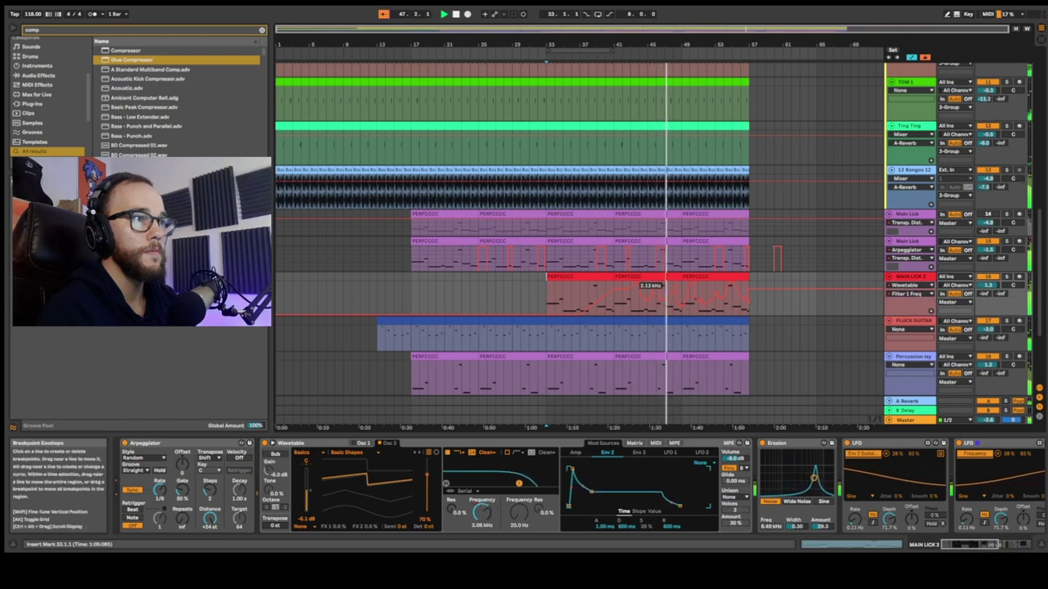
scroll(670, 299, "up", 5)
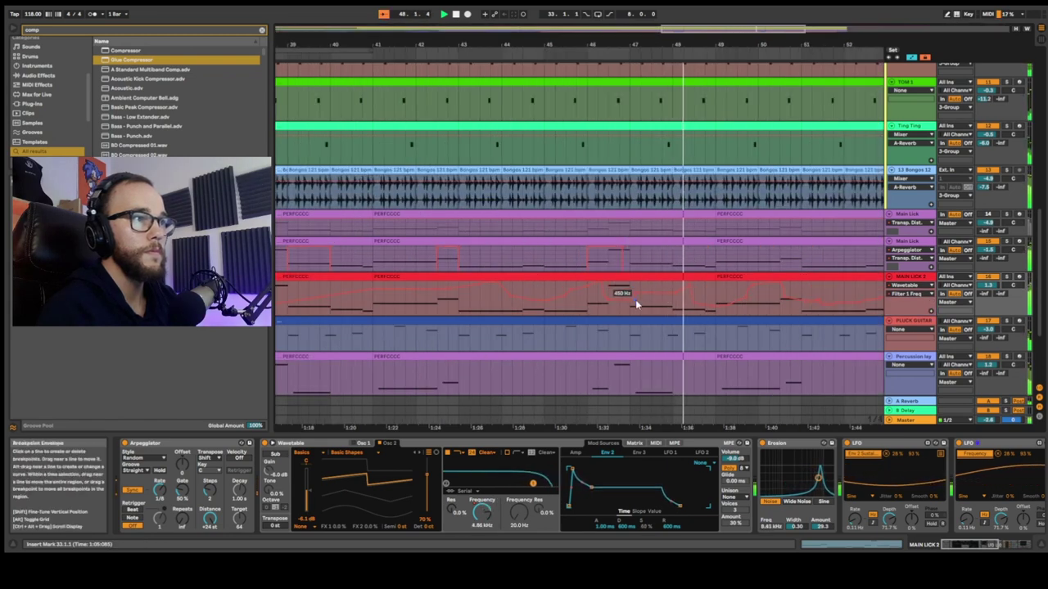
scroll(688, 308, "down", 5)
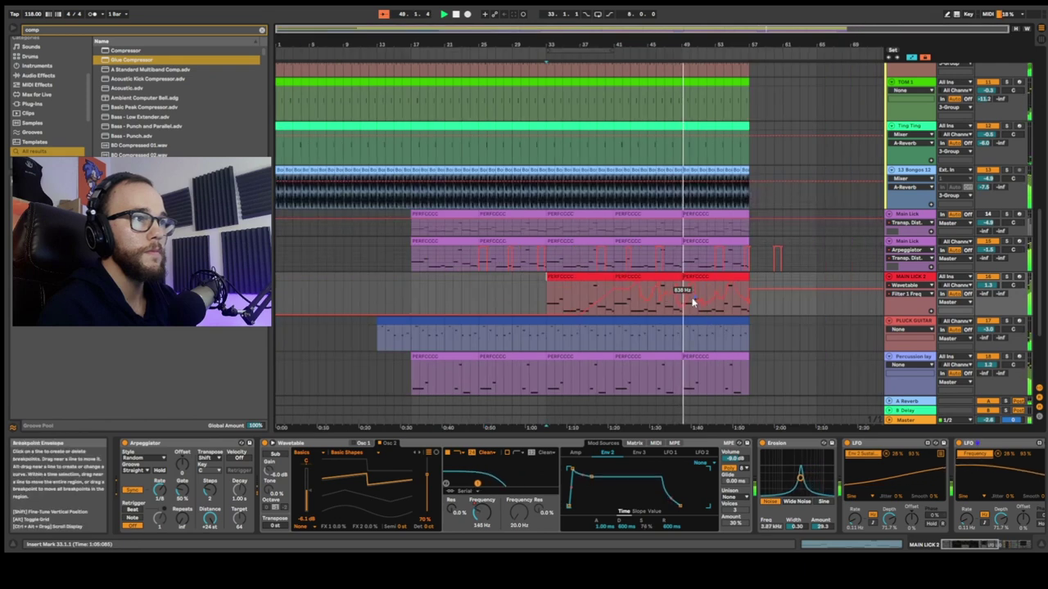
scroll(696, 296, "up", 3)
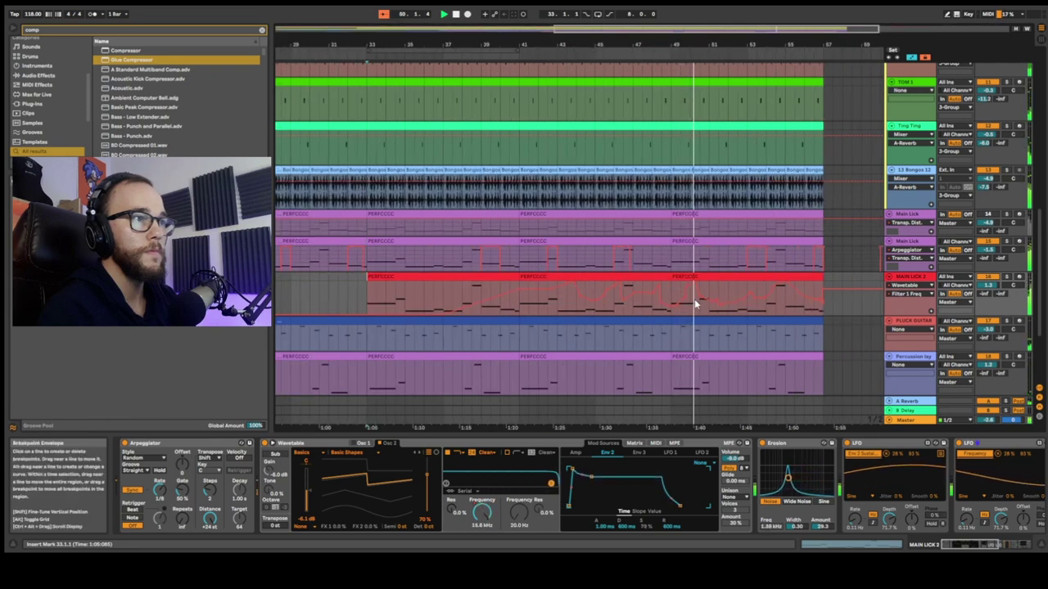
scroll(698, 310, "down", 4)
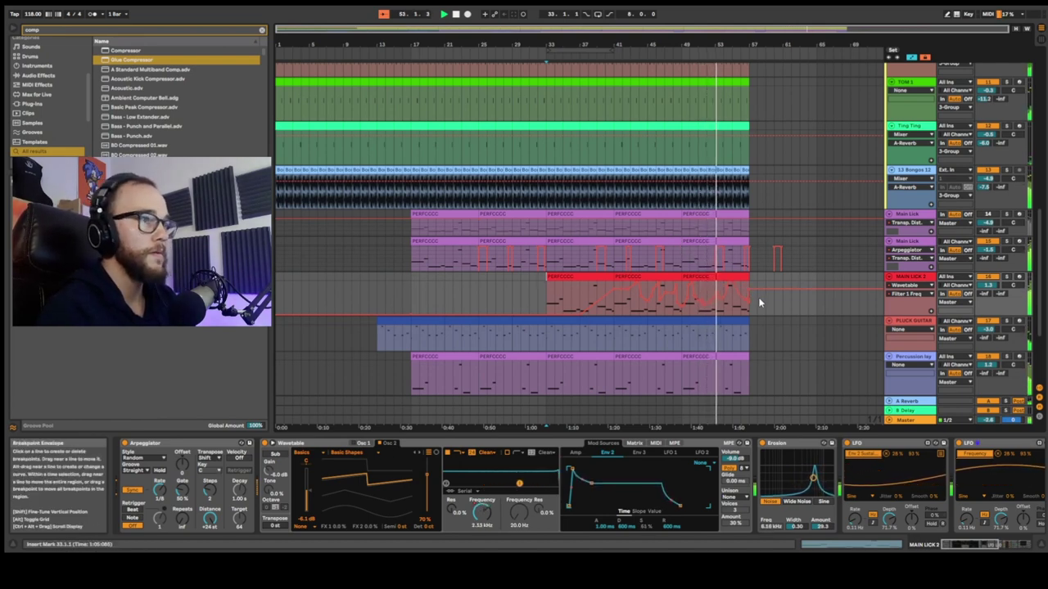
- Save the set and display the automation lanes for the white noise track
key("ctrl+s")
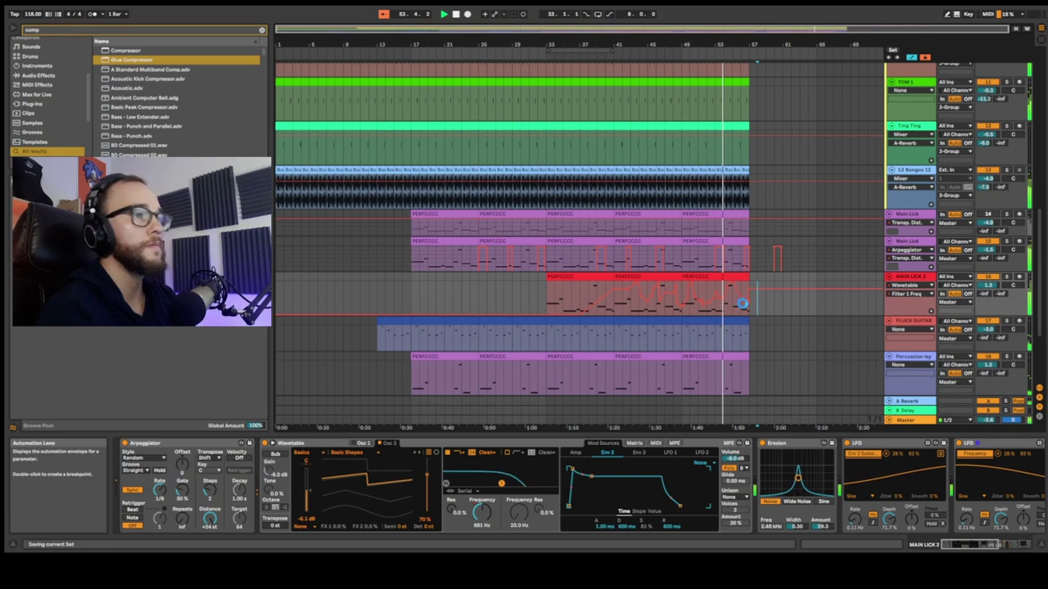
scroll(741, 301, "down", 5)
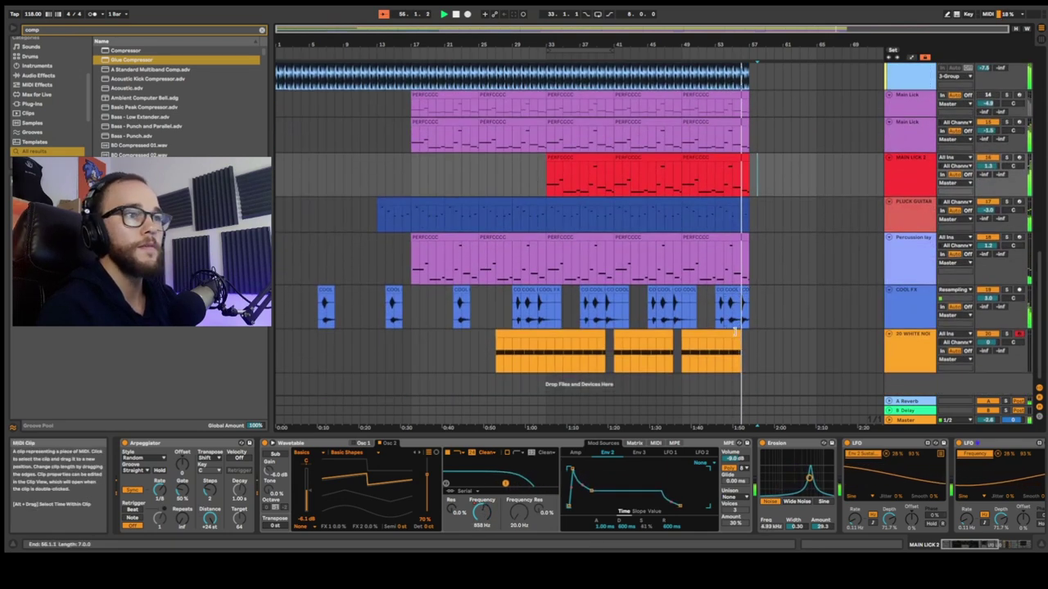
key("a")
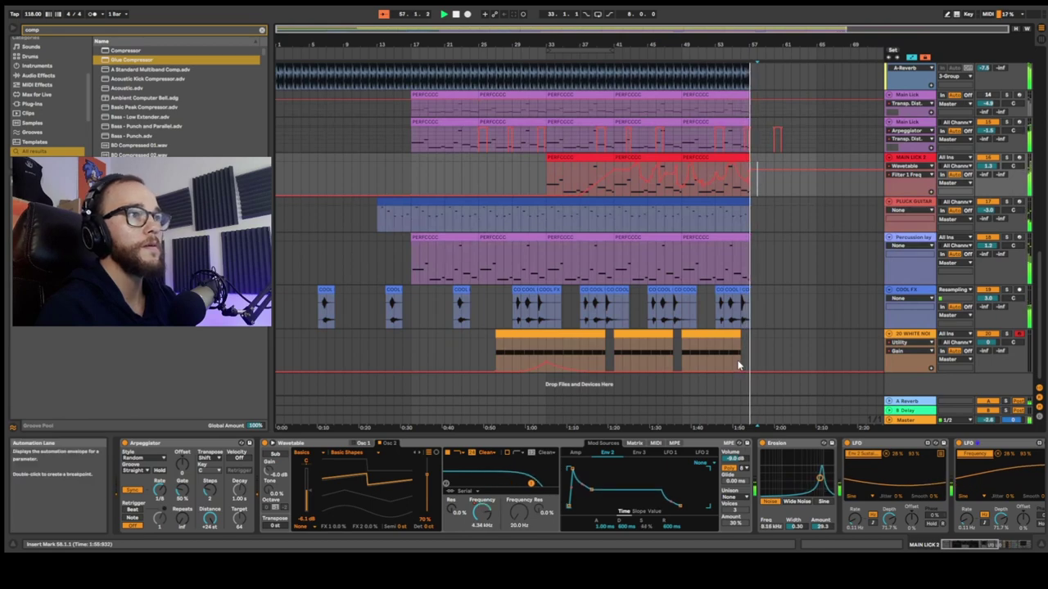